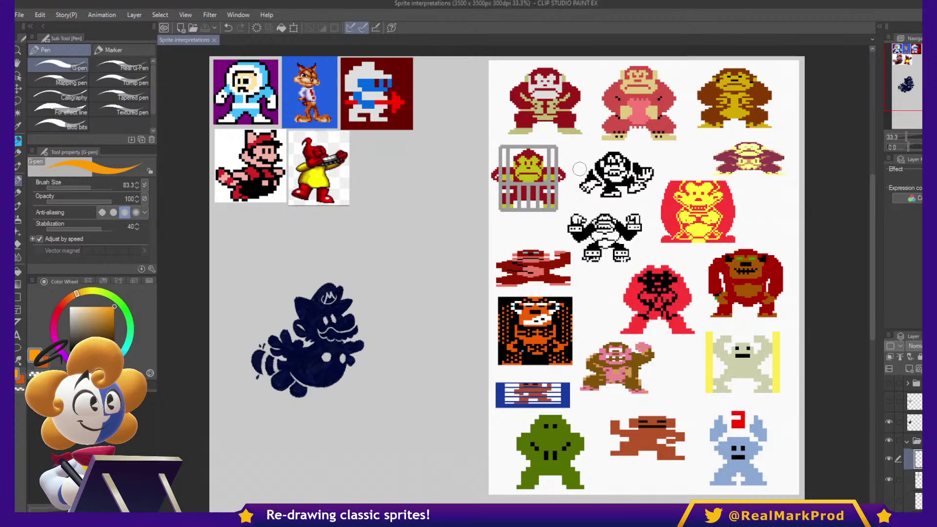
# - Examine the lower rows of ape sprites on the reference sheet, including a close view of the blocky brown one
pyautogui.scroll(3, 580, 169)
pyautogui.moveTo(791, 204); pyautogui.dragTo(584, 169)
pyautogui.moveTo(519, 313); pyautogui.dragTo(559, 265)
pyautogui.moveTo(559, 298); pyautogui.dragTo(524, 212)
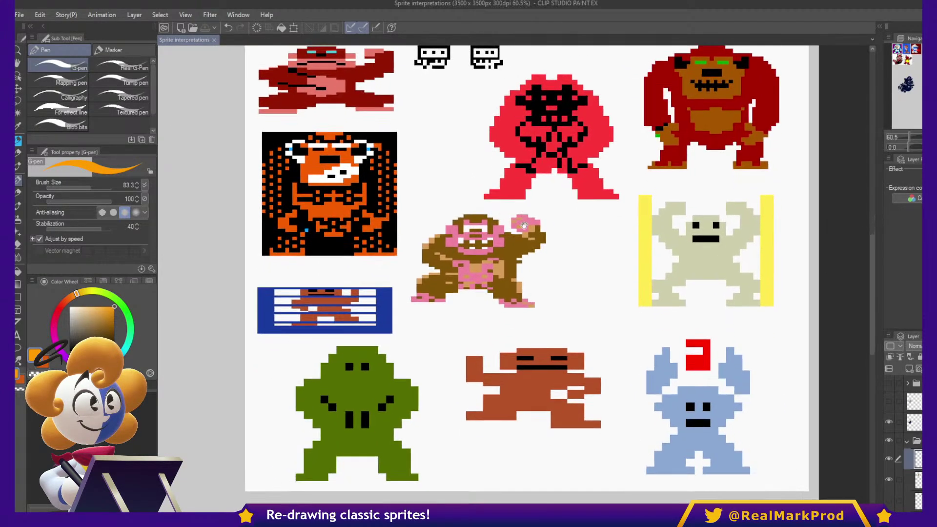
pyautogui.scroll(5, 559, 363)
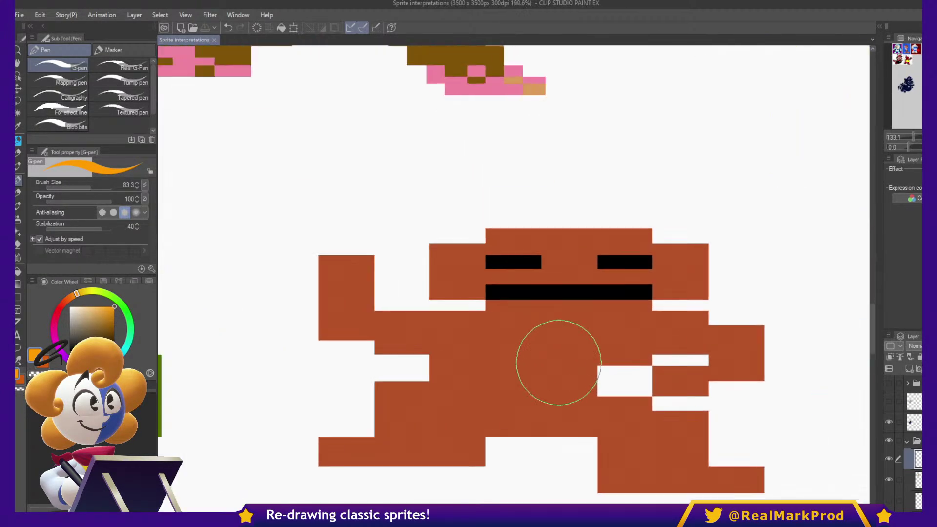
pyautogui.scroll(2, 559, 362)
pyautogui.moveTo(561, 345); pyautogui.dragTo(553, 294)
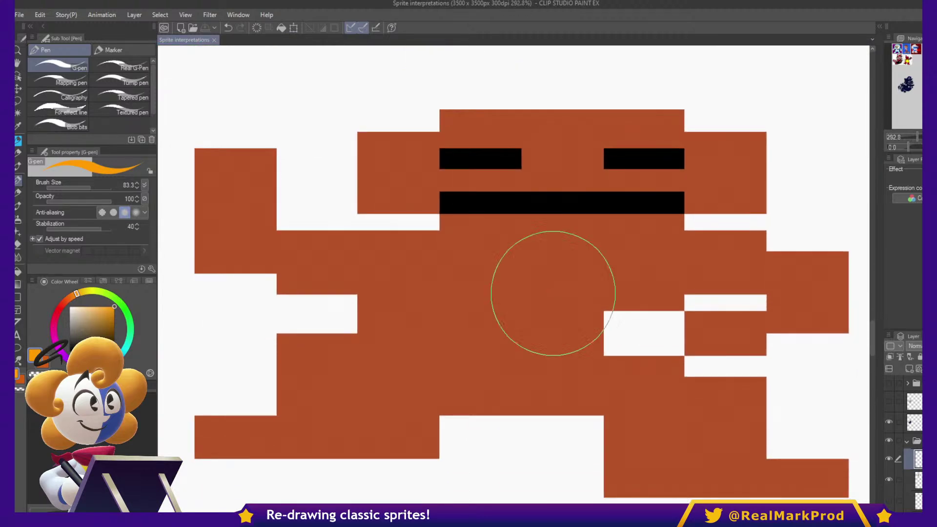
pyautogui.scroll(-8, 553, 294)
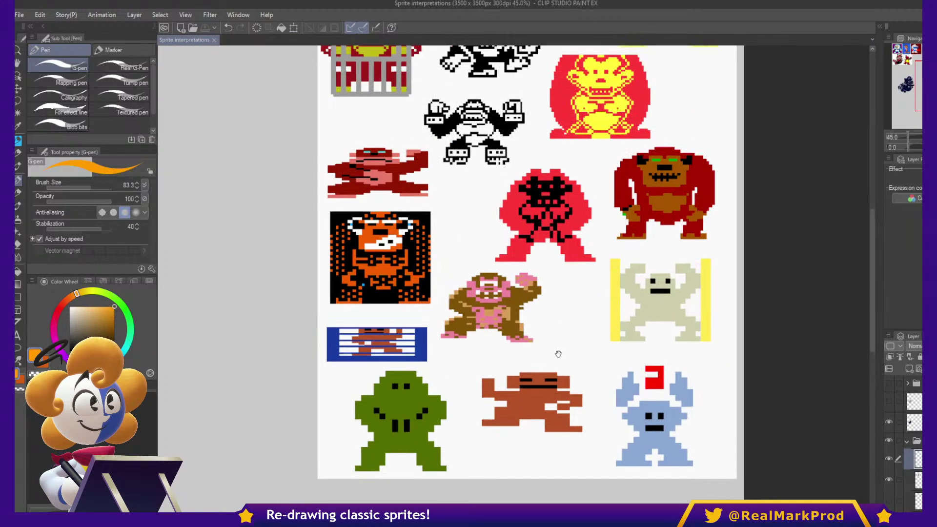
# - Examine the upper ape sprites, especially the yellow-and-red one, along with the existing dark blue Mario drawing
pyautogui.moveTo(558, 354); pyautogui.dragTo(559, 438)
pyautogui.scroll(3, 484, 254)
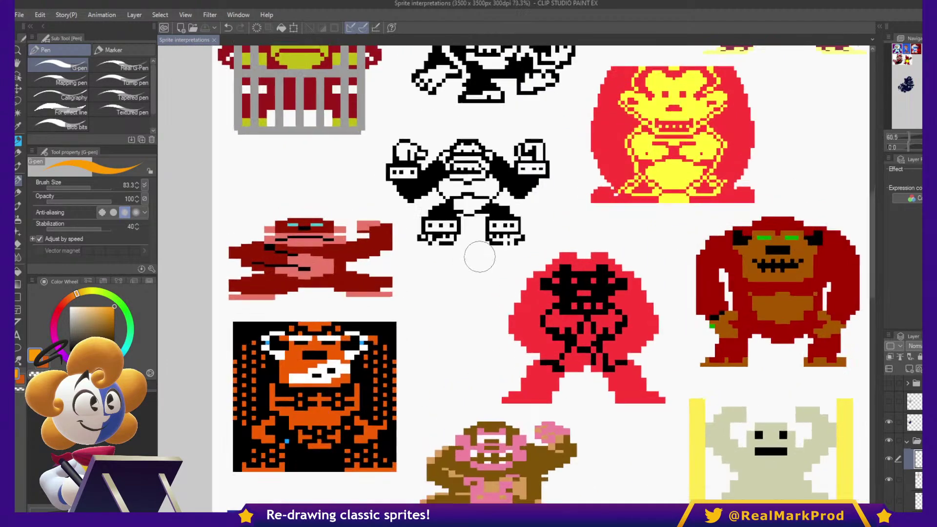
pyautogui.scroll(2, 478, 268)
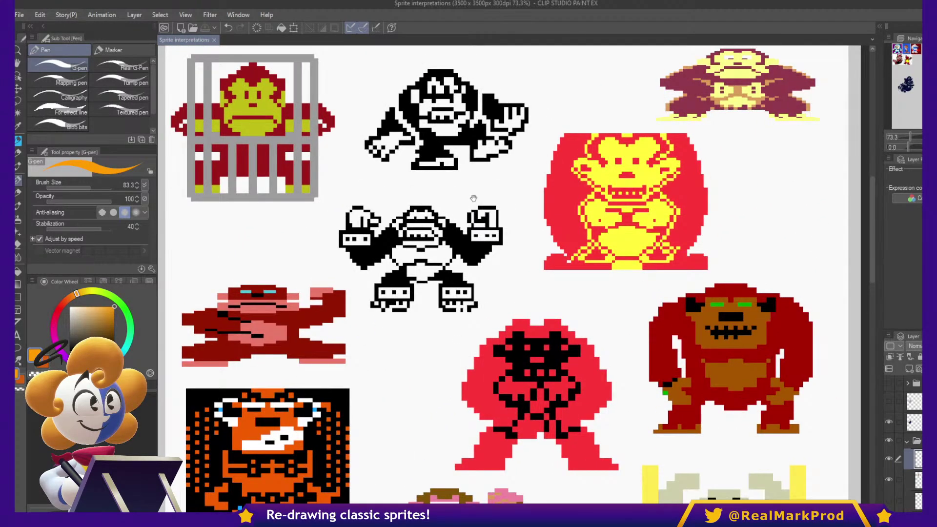
pyautogui.moveTo(474, 199); pyautogui.dragTo(456, 329)
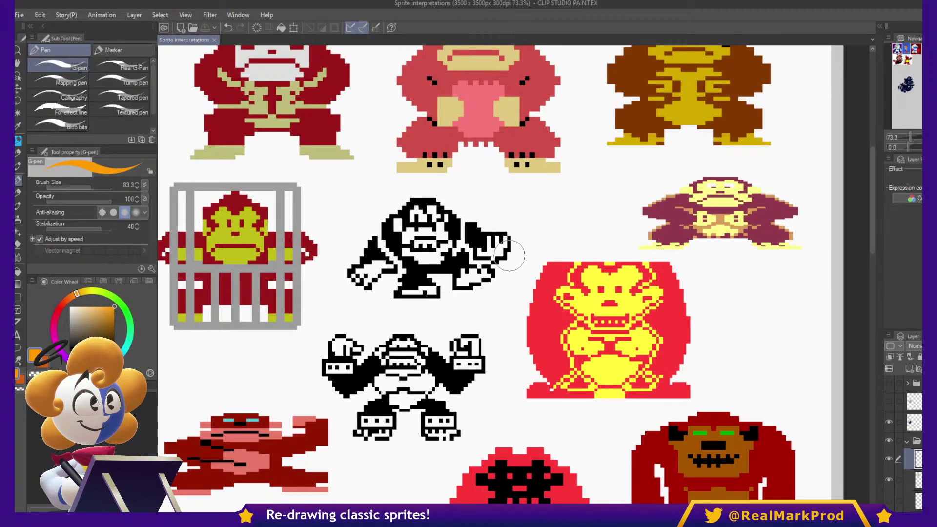
pyautogui.moveTo(514, 251); pyautogui.dragTo(567, 302)
pyautogui.scroll(6, 646, 344)
pyautogui.moveTo(649, 360); pyautogui.dragTo(504, 249)
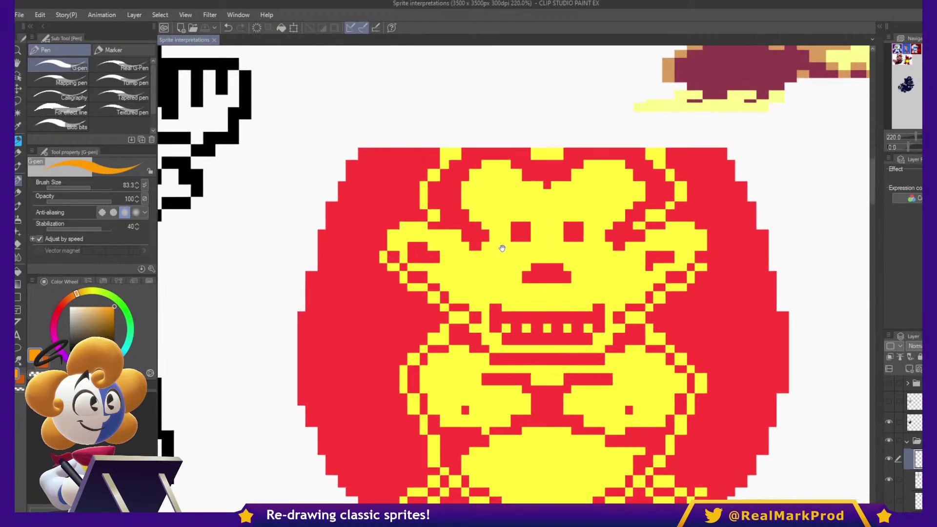
pyautogui.scroll(-1, 504, 250)
pyautogui.scroll(-2, 394, 331)
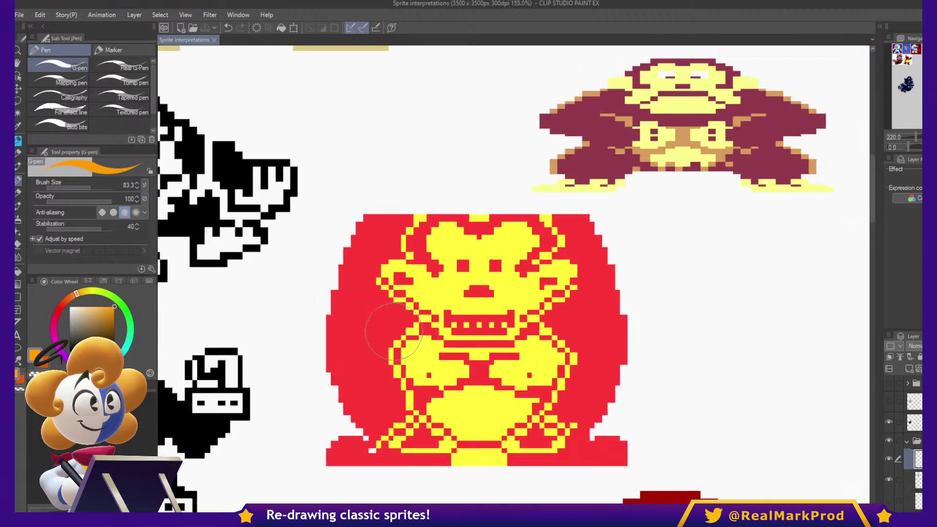
pyautogui.scroll(-7, 394, 331)
pyautogui.moveTo(358, 322); pyautogui.dragTo(532, 234)
pyautogui.moveTo(388, 305)
pyautogui.mouseDown()
pyautogui.moveTo(560, 246)
pyautogui.moveTo(562, 235)
pyautogui.mouseUp()
pyautogui.moveTo(503, 191); pyautogui.dragTo(452, 272)
pyautogui.scroll(4, 455, 236)
pyautogui.scroll(-1, 426, 249)
pyautogui.scroll(-1, 426, 248)
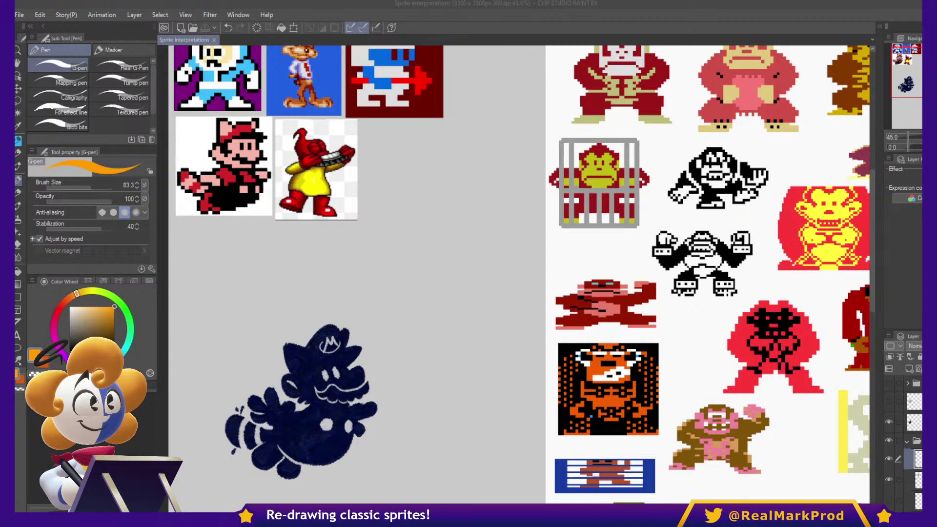
# - Choose the Blue Pencil B brush and add a new layer for a sketch in the empty grey canvas area
pyautogui.scroll(5, 447, 226)
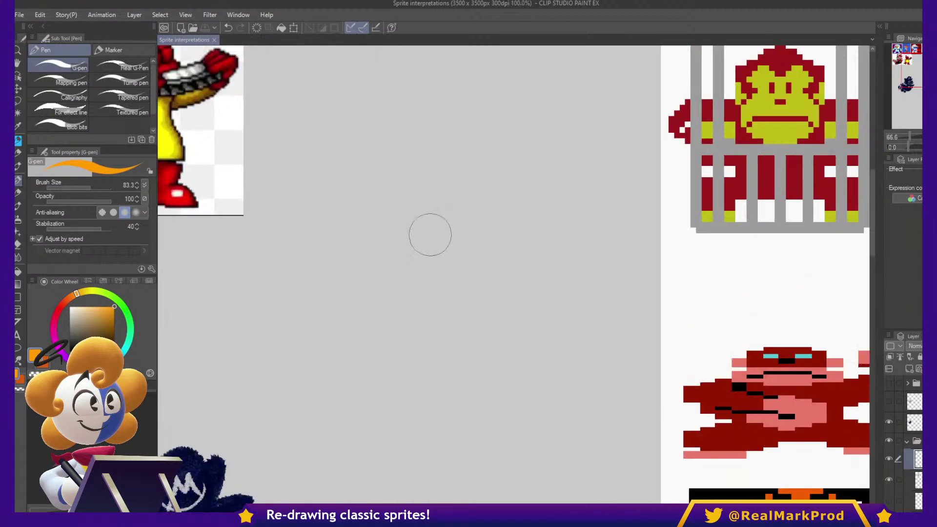
pyautogui.press('p')
pyautogui.press('p')
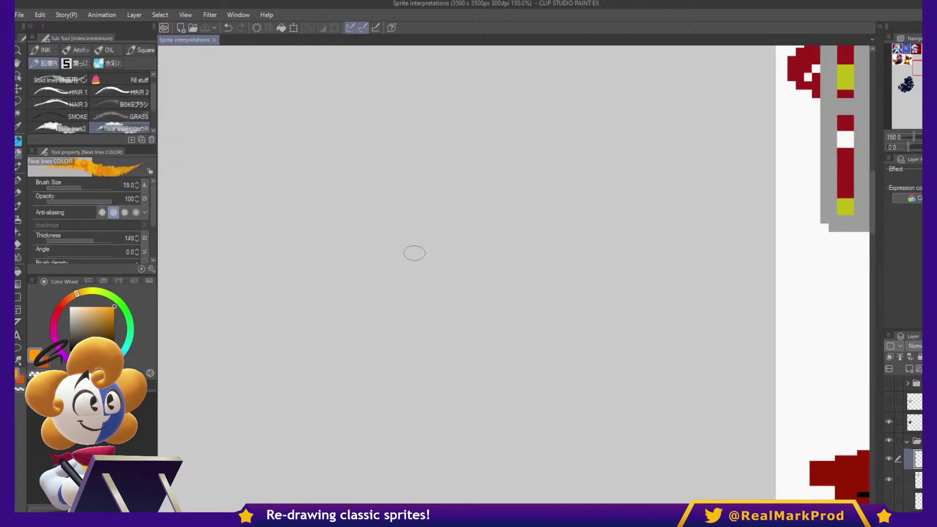
pyautogui.press('p')
pyautogui.moveTo(419, 265); pyautogui.dragTo(641, 273)
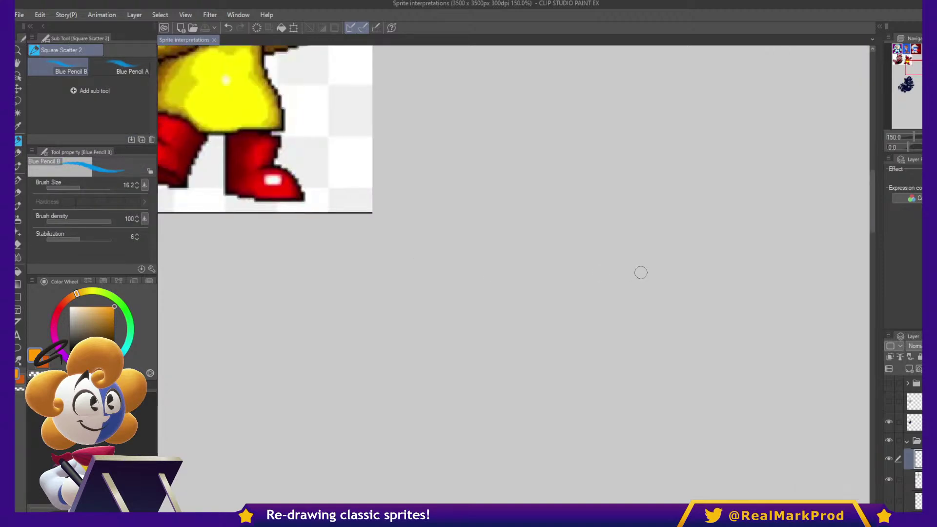
pyautogui.click(910, 370)
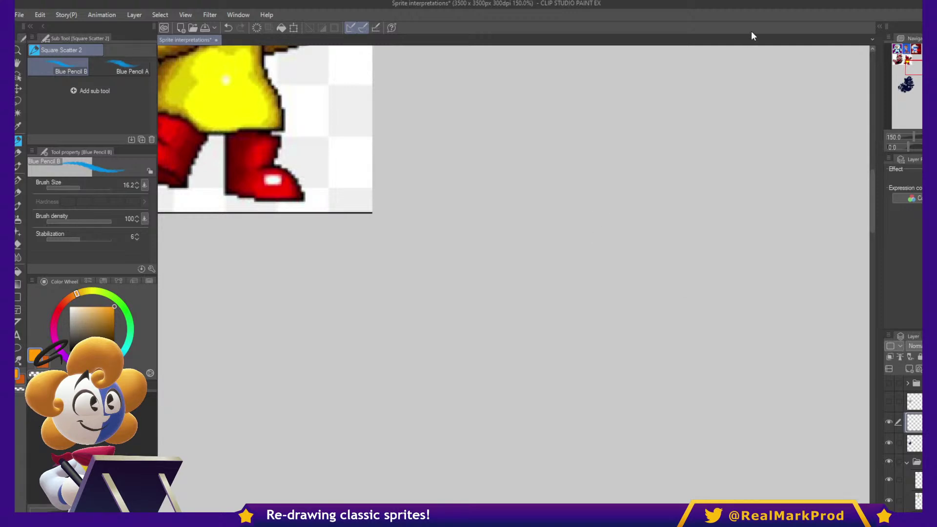
# - Sketch a round character head with a slanted vertical centre guide and pointed cheek fur flaring out on both sides
pyautogui.moveTo(559, 282)
pyautogui.mouseDown()
pyautogui.moveTo(582, 344)
pyautogui.moveTo(617, 377)
pyautogui.moveTo(566, 377)
pyautogui.moveTo(516, 433)
pyautogui.moveTo(474, 390)
pyautogui.moveTo(385, 462)
pyautogui.mouseUp()
pyautogui.hotkey('ctrl', 'z')
pyautogui.moveTo(532, 278)
pyautogui.mouseDown()
pyautogui.moveTo(528, 237)
pyautogui.moveTo(483, 236)
pyautogui.moveTo(513, 240)
pyautogui.mouseUp()
pyautogui.moveTo(521, 249)
pyautogui.mouseDown()
pyautogui.moveTo(468, 307)
pyautogui.moveTo(513, 288)
pyautogui.mouseUp()
pyautogui.moveTo(722, 242)
pyautogui.mouseDown()
pyautogui.moveTo(739, 248)
pyautogui.moveTo(781, 343)
pyautogui.mouseUp()
pyautogui.moveTo(693, 332); pyautogui.dragTo(781, 344)
pyautogui.moveTo(676, 152); pyautogui.dragTo(584, 358)
# - Sketch the oval eyes, forehead tufts, nose, scalloped moustache muzzle and teeth inside the head circle
pyautogui.moveTo(567, 215)
pyautogui.mouseDown()
pyautogui.moveTo(559, 237)
pyautogui.moveTo(606, 191)
pyautogui.moveTo(669, 248)
pyautogui.mouseUp()
pyautogui.moveTo(579, 239)
pyautogui.mouseDown()
pyautogui.moveTo(655, 219)
pyautogui.moveTo(650, 258)
pyautogui.mouseUp()
pyautogui.moveTo(584, 173)
pyautogui.mouseDown()
pyautogui.moveTo(621, 201)
pyautogui.moveTo(693, 162)
pyautogui.moveTo(705, 203)
pyautogui.mouseUp()
pyautogui.moveTo(654, 188); pyautogui.dragTo(679, 180)
pyautogui.moveTo(610, 262)
pyautogui.mouseDown()
pyautogui.moveTo(542, 257)
pyautogui.moveTo(527, 222)
pyautogui.moveTo(561, 298)
pyautogui.moveTo(625, 308)
pyautogui.moveTo(659, 292)
pyautogui.mouseUp()
pyautogui.moveTo(644, 266)
pyautogui.mouseDown()
pyautogui.moveTo(634, 273)
pyautogui.moveTo(681, 274)
pyautogui.moveTo(654, 295)
pyautogui.mouseUp()
pyautogui.moveTo(580, 300)
pyautogui.mouseDown()
pyautogui.moveTo(598, 341)
pyautogui.moveTo(612, 318)
pyautogui.mouseUp()
pyautogui.hotkey('ctrl', 'z')
pyautogui.moveTo(538, 285)
pyautogui.mouseDown()
pyautogui.moveTo(549, 309)
pyautogui.moveTo(598, 329)
pyautogui.moveTo(639, 329)
pyautogui.moveTo(678, 295)
pyautogui.mouseUp()
pyautogui.moveTo(562, 299); pyautogui.dragTo(566, 318)
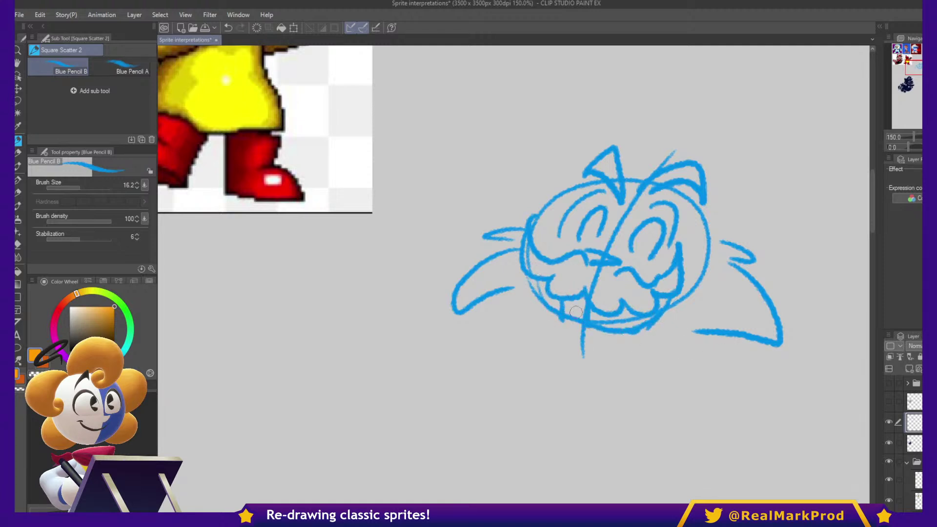
# - Draw the jaw line under the teeth and a large rounded cap with two lobes rising above the head
pyautogui.moveTo(527, 292)
pyautogui.mouseDown()
pyautogui.moveTo(544, 316)
pyautogui.moveTo(600, 337)
pyautogui.moveTo(660, 339)
pyautogui.moveTo(679, 305)
pyautogui.mouseUp()
pyautogui.moveTo(756, 158); pyautogui.dragTo(732, 233)
pyautogui.moveTo(697, 292)
pyautogui.mouseDown()
pyautogui.moveTo(666, 306)
pyautogui.moveTo(543, 141)
pyautogui.mouseUp()
pyautogui.moveTo(537, 125)
pyautogui.mouseDown()
pyautogui.moveTo(496, 218)
pyautogui.moveTo(532, 267)
pyautogui.mouseUp()
pyautogui.moveTo(574, 190); pyautogui.dragTo(647, 125)
pyautogui.moveTo(654, 115)
pyautogui.mouseDown()
pyautogui.moveTo(705, 252)
pyautogui.moveTo(732, 236)
pyautogui.moveTo(747, 289)
pyautogui.moveTo(706, 308)
pyautogui.moveTo(708, 277)
pyautogui.mouseUp()
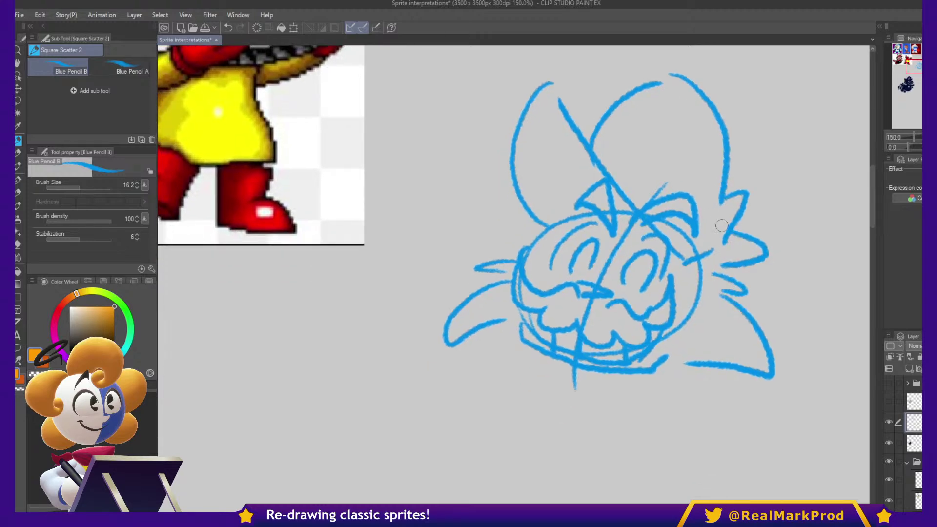
# - Add a long pointed ear beside the cap and a tufted ear tip above its opposite side
pyautogui.moveTo(703, 205)
pyautogui.mouseDown()
pyautogui.moveTo(764, 222)
pyautogui.moveTo(717, 246)
pyautogui.mouseUp()
pyautogui.moveTo(795, 177); pyautogui.dragTo(813, 181)
pyautogui.moveTo(568, 136)
pyautogui.mouseDown()
pyautogui.moveTo(582, 86)
pyautogui.moveTo(593, 123)
pyautogui.mouseUp()
pyautogui.moveTo(632, 74); pyautogui.dragTo(629, 145)
pyautogui.moveTo(579, 147)
pyautogui.mouseDown()
pyautogui.moveTo(592, 112)
pyautogui.moveTo(569, 137)
pyautogui.mouseUp()
# - Draw an oval emblem with the letters BM on the front of the cap
pyautogui.moveTo(636, 200); pyautogui.dragTo(621, 250)
pyautogui.moveTo(615, 200)
pyautogui.mouseDown()
pyautogui.moveTo(628, 223)
pyautogui.moveTo(616, 250)
pyautogui.mouseUp()
pyautogui.hotkey('ctrl', 'z')
pyautogui.hotkey('ctrl', 'z')
pyautogui.hotkey('ctrl', 'z')
pyautogui.moveTo(601, 214); pyautogui.dragTo(609, 244)
pyautogui.moveTo(593, 205)
pyautogui.mouseDown()
pyautogui.moveTo(614, 241)
pyautogui.moveTo(622, 227)
pyautogui.moveTo(645, 225)
pyautogui.moveTo(647, 251)
pyautogui.moveTo(682, 249)
pyautogui.mouseUp()
pyautogui.moveTo(596, 215); pyautogui.dragTo(640, 229)
pyautogui.moveTo(674, 254); pyautogui.dragTo(614, 256)
# - Sketch the side detail of the head beside the eye and a wide, filled-in nose across the muzzle
pyautogui.moveTo(759, 267); pyautogui.dragTo(757, 183)
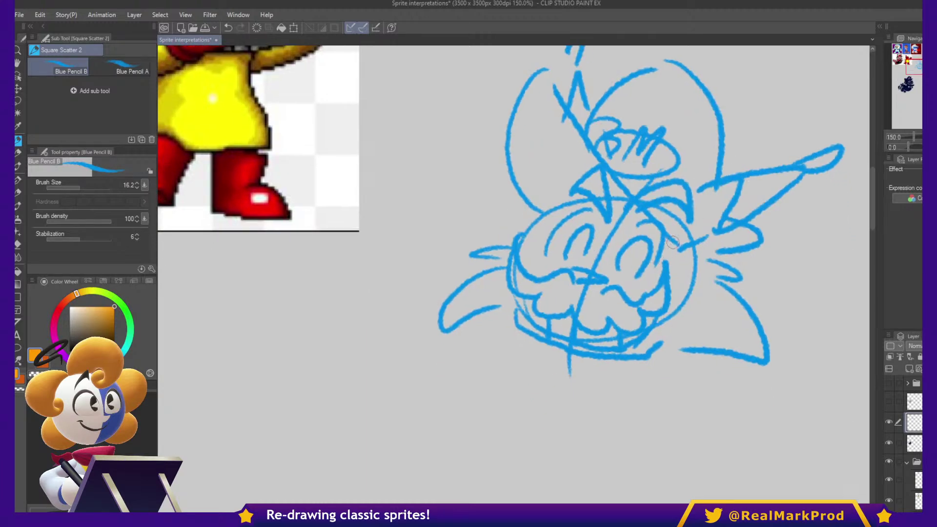
pyautogui.moveTo(745, 285)
pyautogui.mouseDown()
pyautogui.moveTo(750, 272)
pyautogui.moveTo(748, 289)
pyautogui.mouseUp()
pyautogui.moveTo(695, 251)
pyautogui.mouseDown()
pyautogui.moveTo(682, 284)
pyautogui.moveTo(690, 292)
pyautogui.moveTo(708, 238)
pyautogui.mouseUp()
pyautogui.moveTo(548, 264)
pyautogui.mouseDown()
pyautogui.moveTo(581, 295)
pyautogui.moveTo(642, 295)
pyautogui.mouseUp()
pyautogui.moveTo(642, 299); pyautogui.dragTo(574, 291)
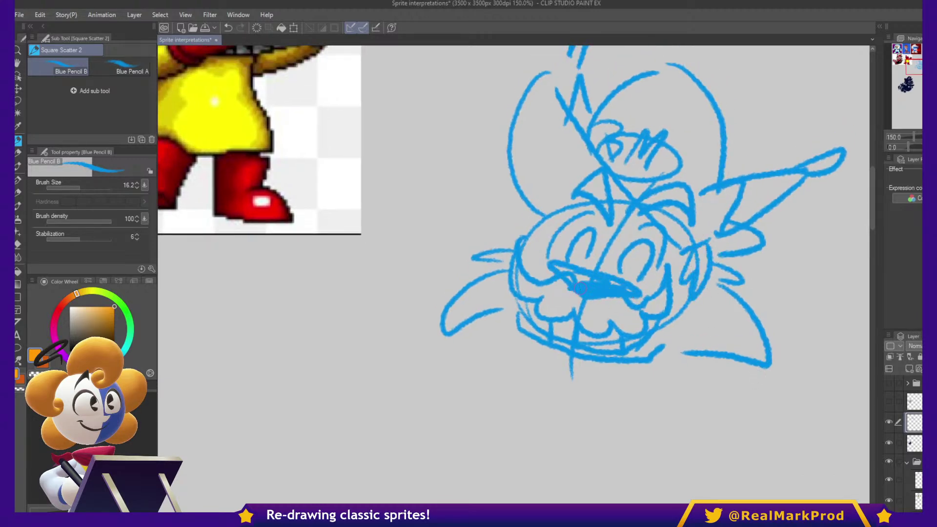
# - Draw the curled collar shape beneath the jaw and add pupils inside both eyes
pyautogui.moveTo(740, 333); pyautogui.dragTo(769, 273)
pyautogui.moveTo(589, 310)
pyautogui.mouseDown()
pyautogui.moveTo(609, 320)
pyautogui.moveTo(638, 304)
pyautogui.mouseUp()
pyautogui.moveTo(588, 290)
pyautogui.mouseDown()
pyautogui.moveTo(584, 300)
pyautogui.moveTo(625, 334)
pyautogui.mouseUp()
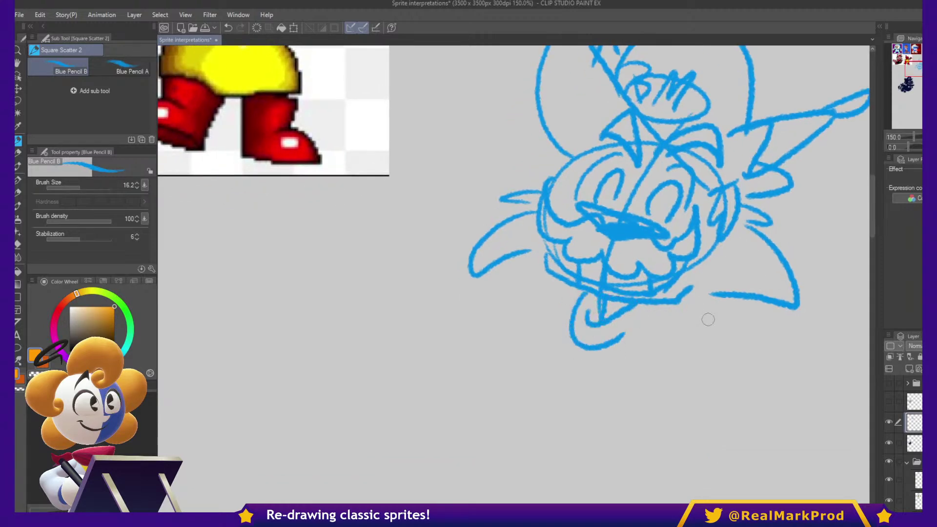
pyautogui.moveTo(761, 313); pyautogui.dragTo(700, 388)
pyautogui.moveTo(545, 272); pyautogui.dragTo(549, 266)
pyautogui.moveTo(605, 285); pyautogui.dragTo(601, 276)
pyautogui.press('c')
pyautogui.press('c')
pyautogui.moveTo(725, 350)
pyautogui.mouseDown()
pyautogui.moveTo(742, 287)
pyautogui.moveTo(728, 336)
pyautogui.moveTo(759, 279)
pyautogui.moveTo(727, 336)
pyautogui.moveTo(766, 225)
pyautogui.mouseUp()
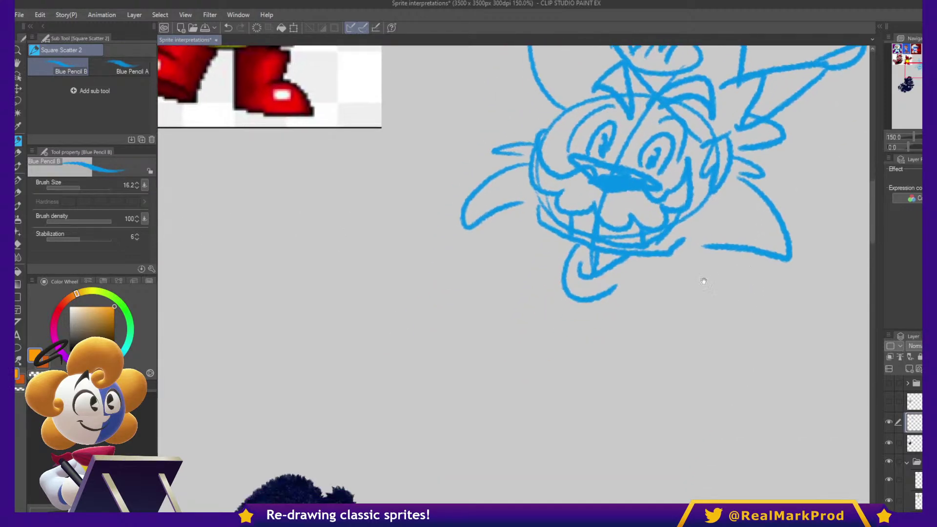
# - Sketch the far shoulder line sloping down from the neck and a rounded raised fist with finger divisions
pyautogui.moveTo(659, 270)
pyautogui.mouseDown()
pyautogui.moveTo(698, 293)
pyautogui.moveTo(752, 365)
pyautogui.mouseUp()
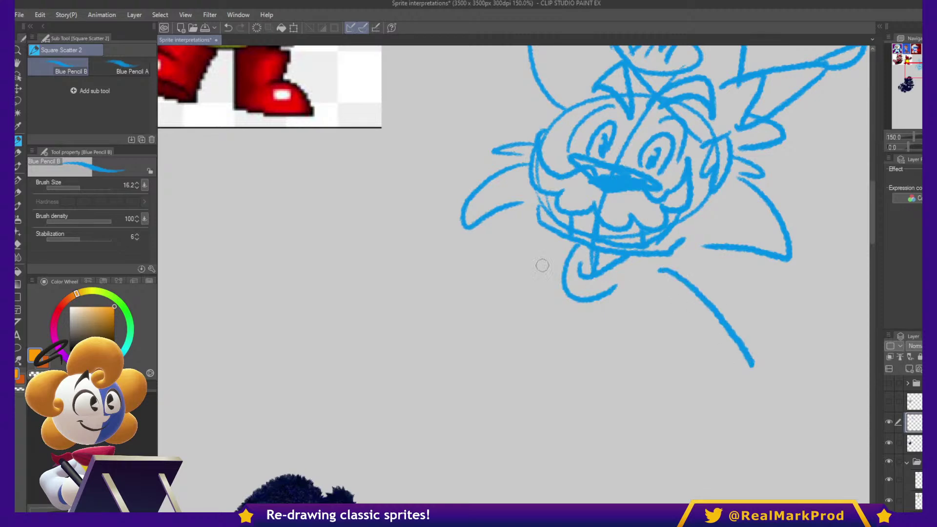
pyautogui.moveTo(379, 287); pyautogui.dragTo(362, 296)
pyautogui.moveTo(427, 254); pyautogui.dragTo(457, 266)
pyautogui.moveTo(371, 239); pyautogui.dragTo(401, 271)
pyautogui.moveTo(395, 220); pyautogui.dragTo(427, 259)
pyautogui.moveTo(376, 288); pyautogui.dragTo(430, 251)
# - Connect the raised fist to the shoulder with a bent arm and add a small oval on the chest
pyautogui.moveTo(461, 287); pyautogui.dragTo(505, 334)
pyautogui.moveTo(423, 313)
pyautogui.mouseDown()
pyautogui.moveTo(508, 361)
pyautogui.moveTo(566, 324)
pyautogui.mouseUp()
pyautogui.moveTo(576, 279)
pyautogui.mouseDown()
pyautogui.moveTo(502, 320)
pyautogui.moveTo(554, 316)
pyautogui.mouseUp()
pyautogui.moveTo(636, 330); pyautogui.dragTo(614, 345)
pyautogui.moveTo(579, 285); pyautogui.dragTo(500, 408)
pyautogui.moveTo(492, 449); pyautogui.dragTo(651, 451)
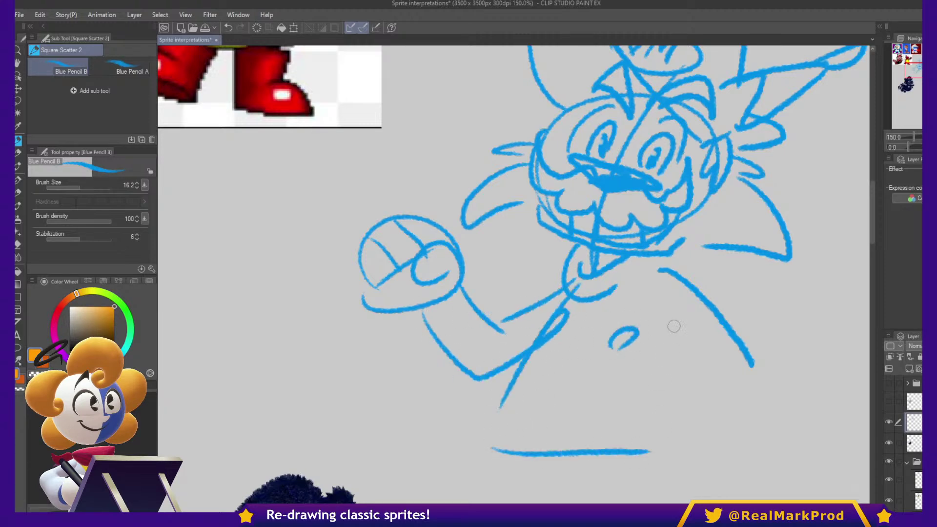
pyautogui.moveTo(671, 312); pyautogui.dragTo(627, 430)
pyautogui.hotkey('ctrl', 'z')
pyautogui.hotkey('ctrl', 'z')
pyautogui.hotkey('ctrl', 'z')
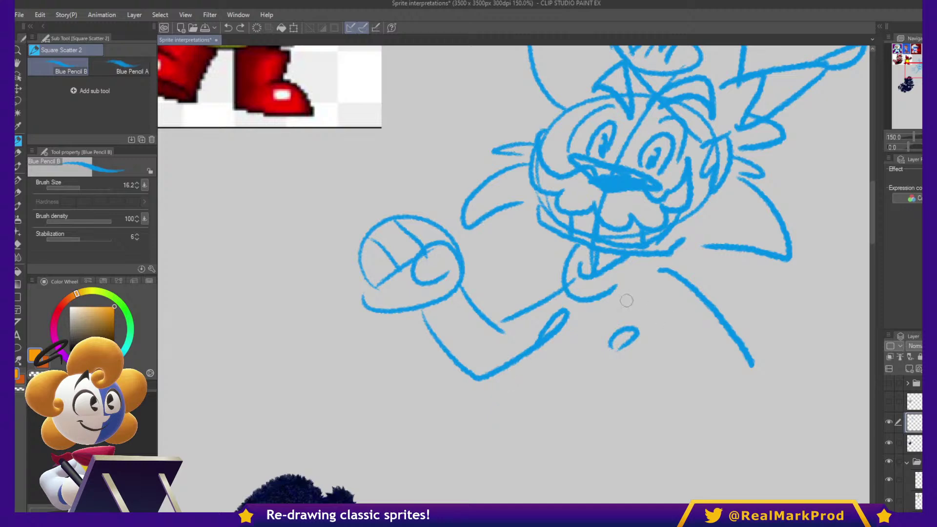
# - Draw the neckline, the sides of the torso and a slanted hem across its lower edge
pyautogui.moveTo(561, 296); pyautogui.dragTo(672, 271)
pyautogui.moveTo(518, 425); pyautogui.dragTo(671, 473)
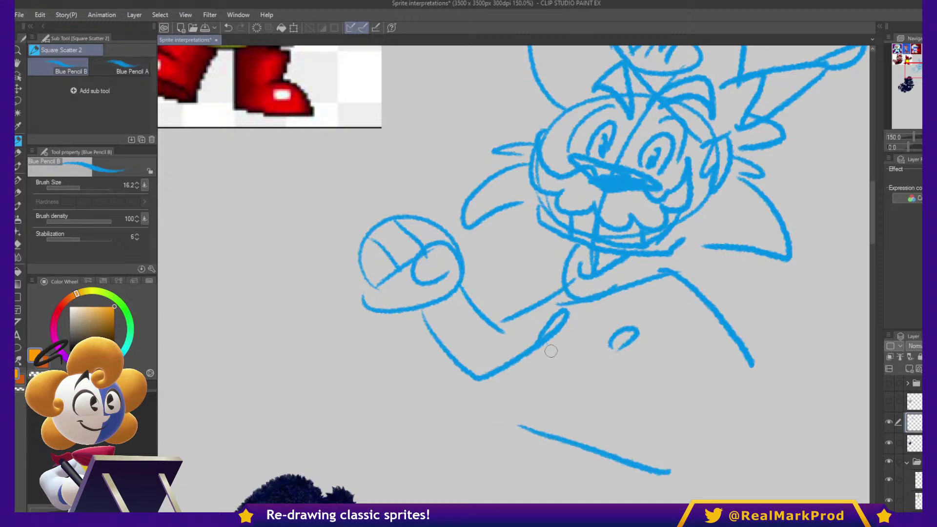
pyautogui.moveTo(551, 351)
pyautogui.mouseDown()
pyautogui.moveTo(549, 379)
pyautogui.moveTo(514, 434)
pyautogui.mouseUp()
pyautogui.moveTo(676, 332)
pyautogui.mouseDown()
pyautogui.moveTo(650, 397)
pyautogui.moveTo(671, 472)
pyautogui.mouseUp()
pyautogui.moveTo(519, 441); pyautogui.dragTo(537, 300)
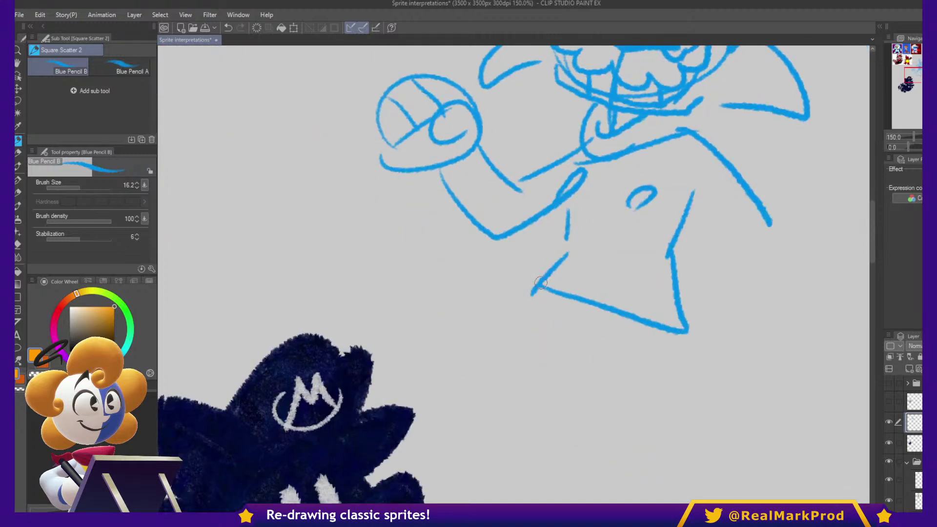
# - Sketch both legs extending down from the torso, one straight and one bent outward
pyautogui.moveTo(684, 337); pyautogui.dragTo(736, 499)
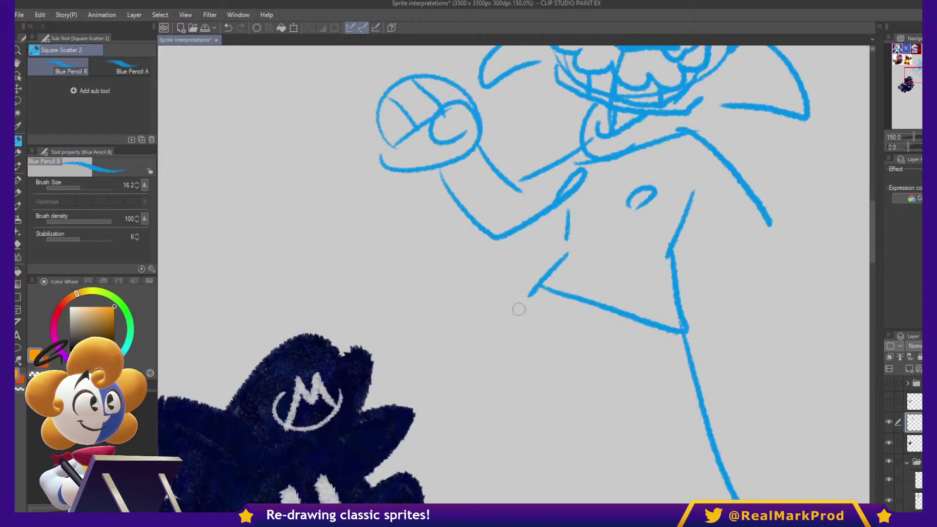
pyautogui.moveTo(537, 287); pyautogui.dragTo(484, 382)
pyautogui.moveTo(465, 384); pyautogui.dragTo(583, 482)
pyautogui.moveTo(592, 334); pyautogui.dragTo(654, 526)
pyautogui.moveTo(729, 366); pyautogui.dragTo(747, 244)
pyautogui.moveTo(613, 246); pyautogui.dragTo(603, 268)
# - Sketch the two large feet at the ends of the legs and divide each into rounded toes
pyautogui.moveTo(600, 280); pyautogui.dragTo(631, 306)
pyautogui.moveTo(580, 364); pyautogui.dragTo(532, 397)
pyautogui.moveTo(538, 398); pyautogui.dragTo(610, 401)
pyautogui.moveTo(565, 378)
pyautogui.mouseDown()
pyautogui.moveTo(544, 361)
pyautogui.moveTo(518, 418)
pyautogui.mouseUp()
pyautogui.moveTo(567, 397)
pyautogui.mouseDown()
pyautogui.moveTo(548, 439)
pyautogui.moveTo(582, 443)
pyautogui.mouseUp()
pyautogui.moveTo(769, 396); pyautogui.dragTo(671, 350)
pyautogui.moveTo(583, 413)
pyautogui.mouseDown()
pyautogui.moveTo(642, 356)
pyautogui.moveTo(621, 433)
pyautogui.mouseUp()
pyautogui.moveTo(631, 408); pyautogui.dragTo(676, 459)
pyautogui.moveTo(683, 404)
pyautogui.mouseDown()
pyautogui.moveTo(722, 399)
pyautogui.moveTo(717, 433)
pyautogui.mouseUp()
pyautogui.moveTo(725, 386); pyautogui.dragTo(759, 427)
# - Sketch a bushy tail behind the hip and the second arm with its round hand resting at the waist
pyautogui.moveTo(614, 108)
pyautogui.mouseDown()
pyautogui.moveTo(661, 301)
pyautogui.moveTo(735, 302)
pyautogui.moveTo(799, 355)
pyautogui.moveTo(784, 403)
pyautogui.moveTo(683, 418)
pyautogui.moveTo(664, 390)
pyautogui.mouseUp()
pyautogui.moveTo(729, 305); pyautogui.dragTo(833, 296)
pyautogui.moveTo(695, 320); pyautogui.dragTo(784, 347)
pyautogui.moveTo(781, 230); pyautogui.dragTo(789, 307)
pyautogui.moveTo(586, 396)
pyautogui.mouseDown()
pyautogui.moveTo(662, 415)
pyautogui.moveTo(654, 415)
pyautogui.mouseUp()
pyautogui.moveTo(655, 345); pyautogui.dragTo(724, 318)
pyautogui.moveTo(674, 401)
pyautogui.mouseDown()
pyautogui.moveTo(726, 383)
pyautogui.moveTo(767, 346)
pyautogui.mouseUp()
pyautogui.moveTo(647, 286); pyautogui.dragTo(688, 322)
# - Add the marking lines across the chest and close the gap at the bent leg's ankle
pyautogui.moveTo(574, 267); pyautogui.dragTo(566, 292)
pyautogui.moveTo(572, 301); pyautogui.dragTo(592, 303)
pyautogui.moveTo(621, 262); pyautogui.dragTo(599, 304)
pyautogui.moveTo(697, 371); pyautogui.dragTo(747, 245)
pyautogui.moveTo(615, 293)
pyautogui.mouseDown()
pyautogui.moveTo(579, 261)
pyautogui.moveTo(692, 318)
pyautogui.mouseUp()
pyautogui.moveTo(746, 167); pyautogui.dragTo(723, 364)
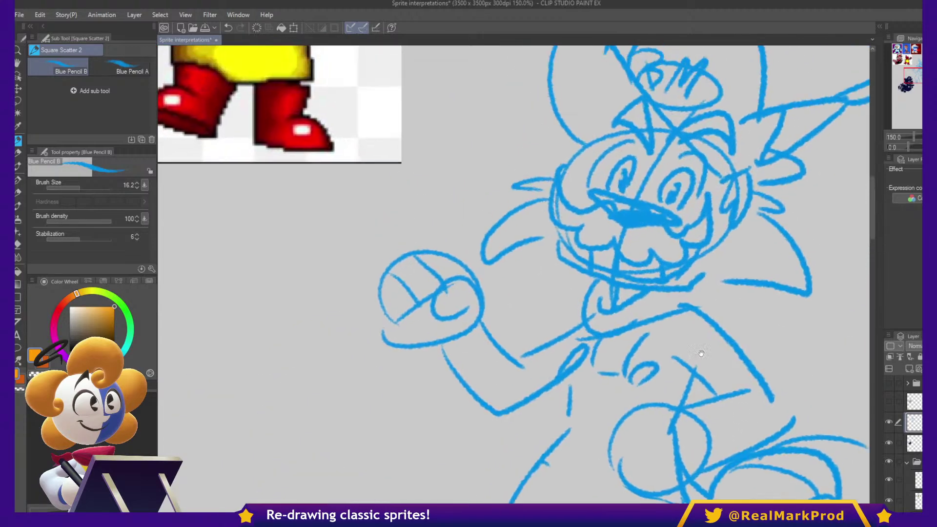
pyautogui.scroll(-5, 652, 326)
pyautogui.moveTo(652, 326); pyautogui.dragTo(578, 230)
pyautogui.moveTo(649, 237); pyautogui.dragTo(706, 282)
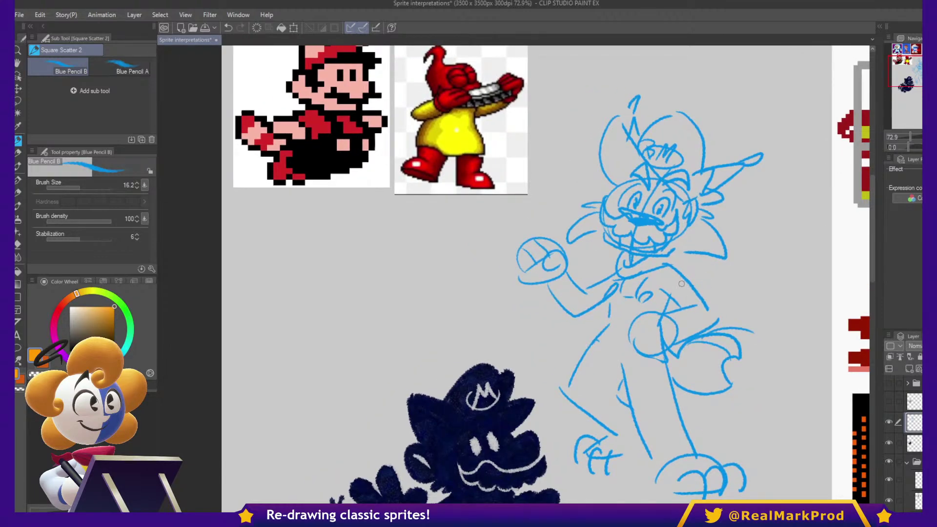
pyautogui.moveTo(608, 433); pyautogui.dragTo(636, 439)
pyautogui.moveTo(745, 247)
pyautogui.mouseDown()
pyautogui.moveTo(735, 384)
pyautogui.moveTo(748, 235)
pyautogui.mouseUp()
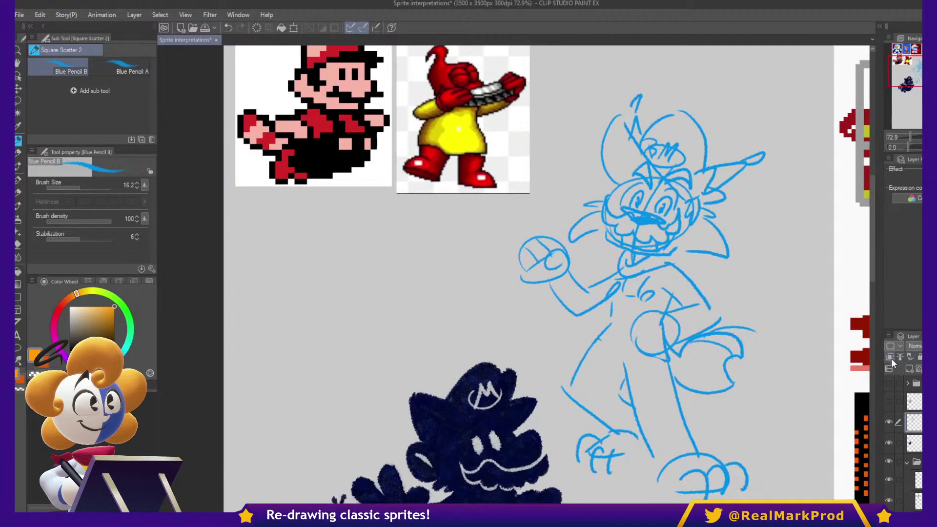
# - Hide the layer with the capped character sketch and add a new empty layer
pyautogui.click(893, 420)
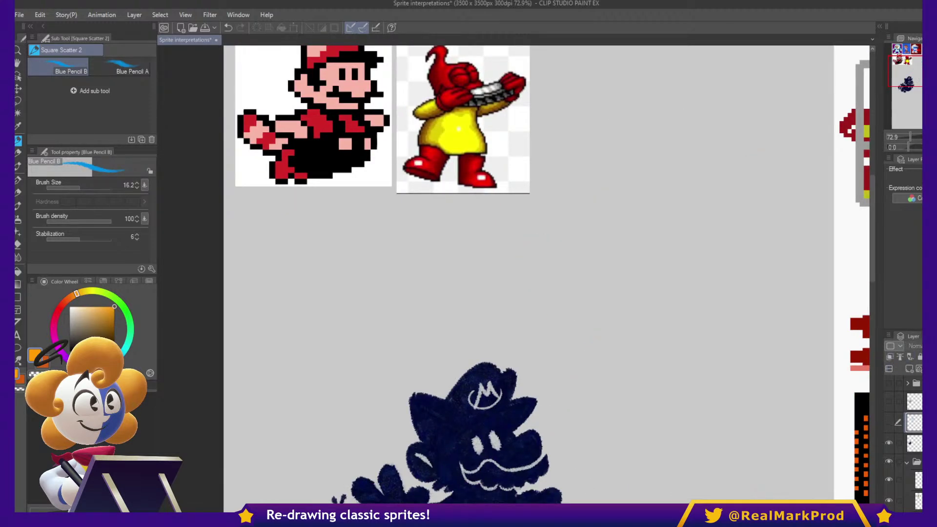
pyautogui.click(908, 370)
pyautogui.scroll(1, 642, 113)
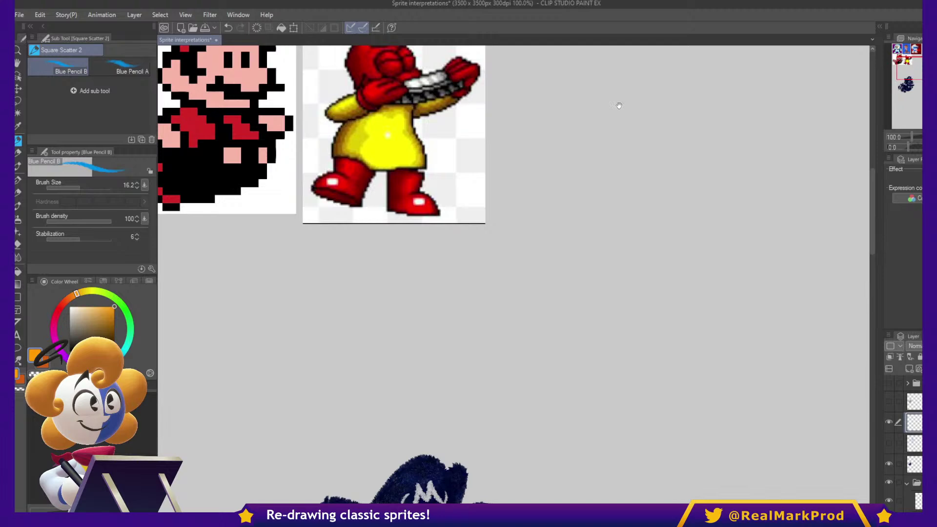
pyautogui.moveTo(619, 105); pyautogui.dragTo(647, 146)
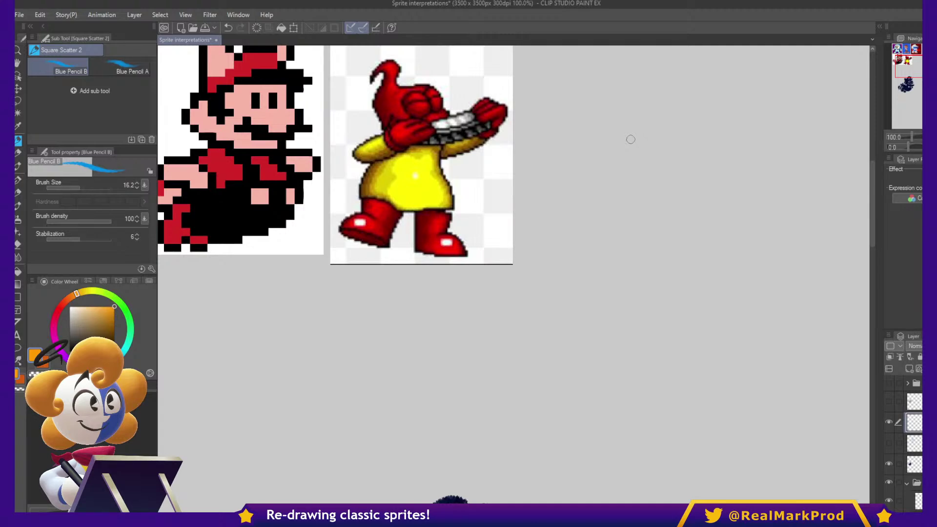
# - Examine the orange bobcat sprite on the blue background up close as the reference for the next sketch
pyautogui.scroll(4, 642, 135)
pyautogui.moveTo(464, 49); pyautogui.dragTo(843, 282)
pyautogui.moveTo(629, 126); pyautogui.dragTo(395, 154)
pyautogui.moveTo(425, 118); pyautogui.dragTo(403, 101)
pyautogui.moveTo(399, 110); pyautogui.dragTo(473, 318)
pyautogui.scroll(1, 454, 275)
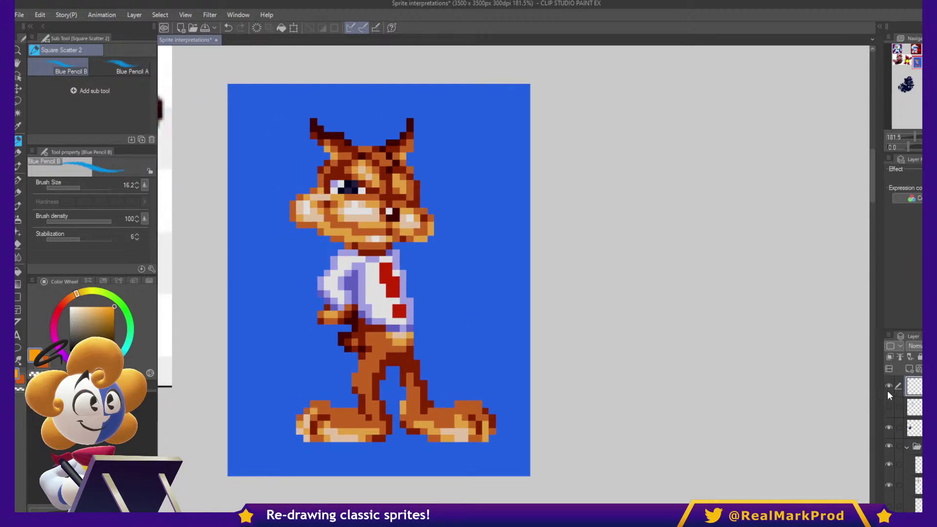
pyautogui.moveTo(440, 247); pyautogui.dragTo(451, 244)
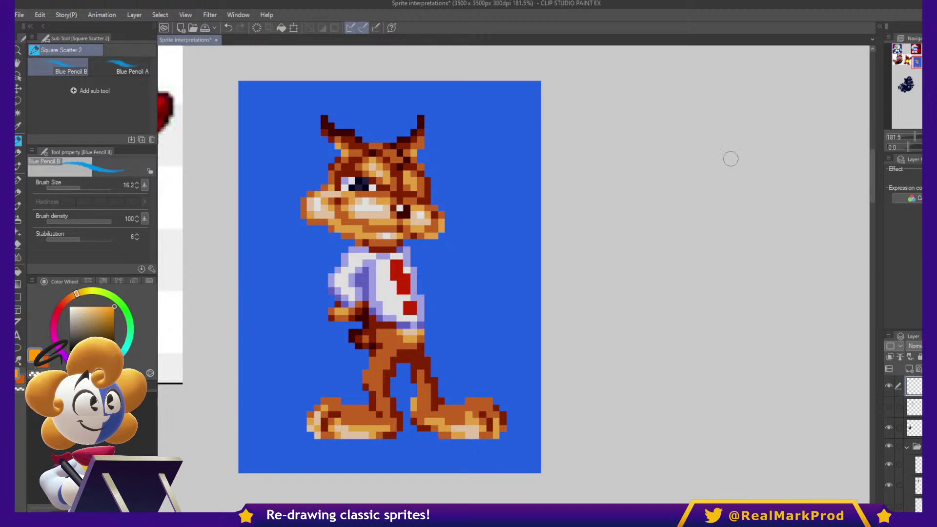
pyautogui.moveTo(642, 210)
pyautogui.mouseDown()
pyautogui.moveTo(693, 149)
pyautogui.moveTo(762, 188)
pyautogui.moveTo(659, 239)
pyautogui.moveTo(655, 154)
pyautogui.mouseUp()
pyautogui.hotkey('ctrl', 'z')
pyautogui.hotkey('ctrl', 'z')
pyautogui.hotkey('ctrl', 'z')
pyautogui.hotkey('ctrl', 'z')
pyautogui.hotkey('ctrl', 'z')
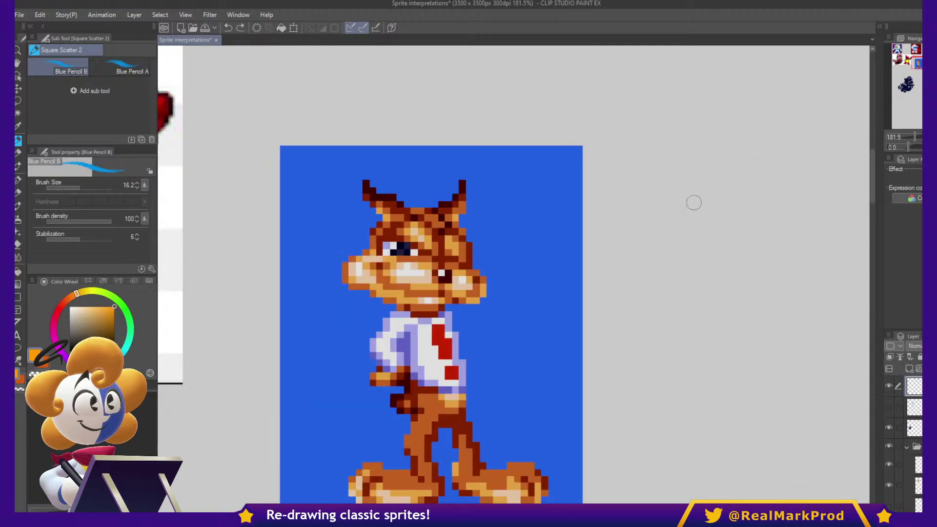
# - Sketch the bobcat's rounded head beside the sprite, with brow arcs, a nose and a wide muzzle with puffed cheeks
pyautogui.moveTo(739, 268); pyautogui.dragTo(637, 182)
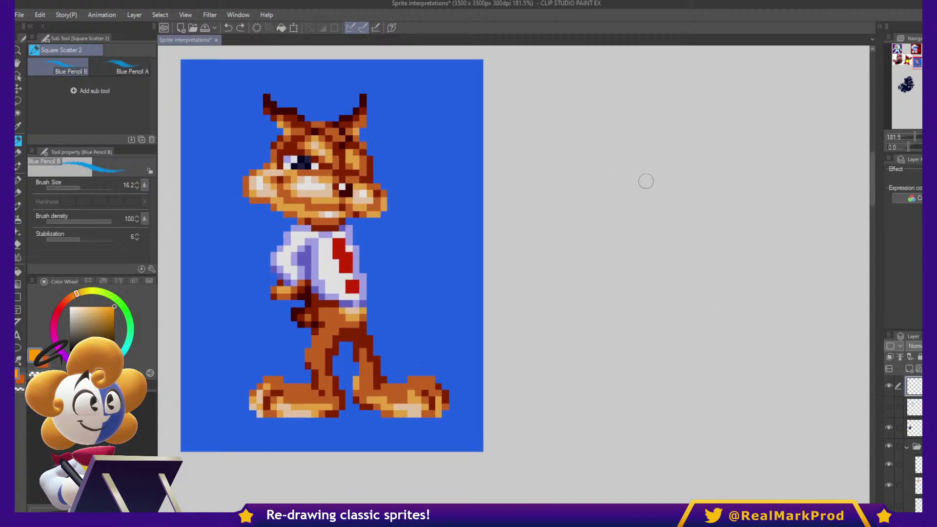
pyautogui.moveTo(622, 191)
pyautogui.mouseDown()
pyautogui.moveTo(643, 139)
pyautogui.moveTo(636, 131)
pyautogui.moveTo(678, 123)
pyautogui.moveTo(713, 149)
pyautogui.moveTo(722, 203)
pyautogui.moveTo(718, 214)
pyautogui.moveTo(661, 213)
pyautogui.moveTo(716, 219)
pyautogui.mouseUp()
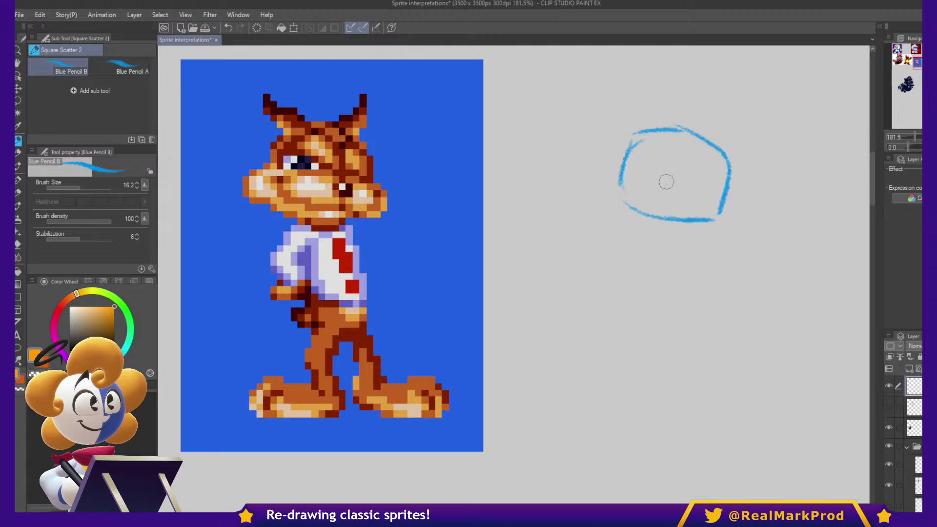
pyautogui.moveTo(635, 182)
pyautogui.mouseDown()
pyautogui.moveTo(603, 170)
pyautogui.moveTo(654, 215)
pyautogui.mouseUp()
pyautogui.moveTo(710, 199)
pyautogui.mouseDown()
pyautogui.moveTo(754, 234)
pyautogui.moveTo(709, 238)
pyautogui.mouseUp()
pyautogui.moveTo(635, 191); pyautogui.dragTo(729, 211)
pyautogui.moveTo(635, 216)
pyautogui.mouseDown()
pyautogui.moveTo(716, 232)
pyautogui.moveTo(696, 208)
pyautogui.mouseUp()
pyautogui.moveTo(633, 182)
pyautogui.mouseDown()
pyautogui.moveTo(654, 143)
pyautogui.moveTo(676, 137)
pyautogui.moveTo(698, 165)
pyautogui.moveTo(730, 167)
pyautogui.moveTo(730, 178)
pyautogui.mouseUp()
pyautogui.moveTo(638, 159)
pyautogui.mouseDown()
pyautogui.moveTo(643, 190)
pyautogui.moveTo(718, 198)
pyautogui.moveTo(772, 217)
pyautogui.moveTo(735, 208)
pyautogui.moveTo(749, 235)
pyautogui.moveTo(743, 243)
pyautogui.moveTo(705, 240)
pyautogui.moveTo(733, 230)
pyautogui.moveTo(744, 247)
pyautogui.mouseUp()
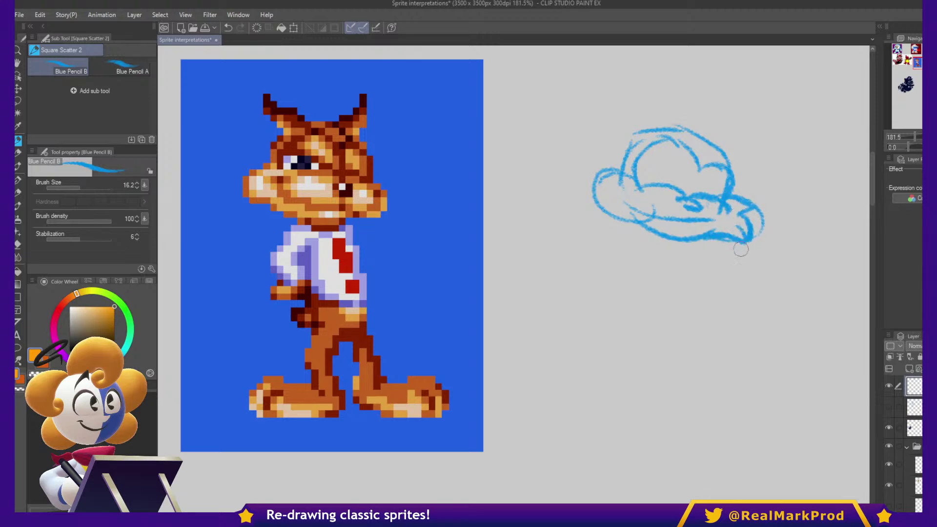
pyautogui.moveTo(631, 178); pyautogui.dragTo(607, 171)
pyautogui.moveTo(613, 180)
pyautogui.mouseDown()
pyautogui.moveTo(616, 216)
pyautogui.moveTo(600, 219)
pyautogui.moveTo(645, 222)
pyautogui.mouseUp()
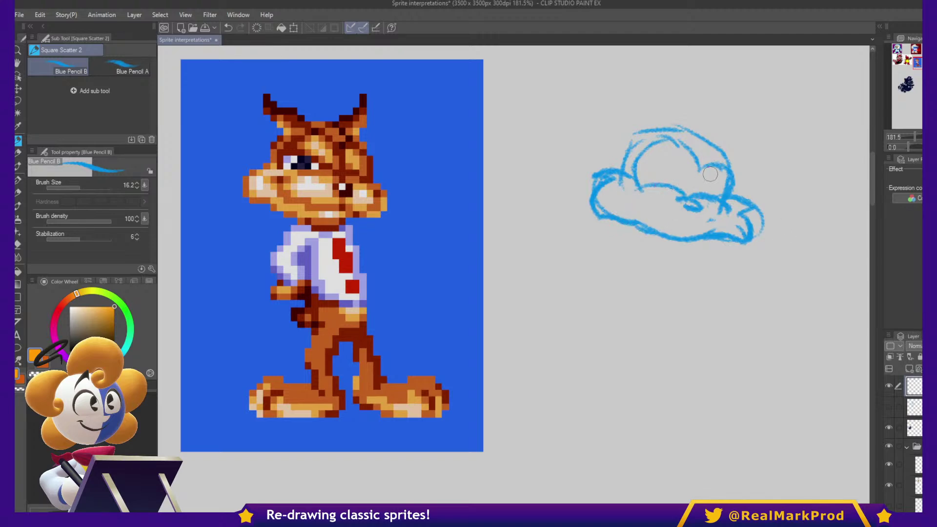
# - Reduce the pencil size to 6.9 and draw the half-lidded eyes beneath a heavy, defined brow
pyautogui.moveTo(634, 170); pyautogui.dragTo(672, 174)
pyautogui.hotkey('ctrl', 'z')
pyautogui.moveTo(683, 169)
pyautogui.keyDown('ctrl'); pyautogui.keyDown('alt'); pyautogui.mouseDown()
pyautogui.moveTo(634, 168)
pyautogui.moveTo(667, 172)
pyautogui.moveTo(687, 191)
pyautogui.moveTo(718, 164)
pyautogui.moveTo(716, 189)
pyautogui.moveTo(698, 191)
pyautogui.moveTo(734, 189)
pyautogui.mouseUp(); pyautogui.keyUp('alt'); pyautogui.keyUp('ctrl')
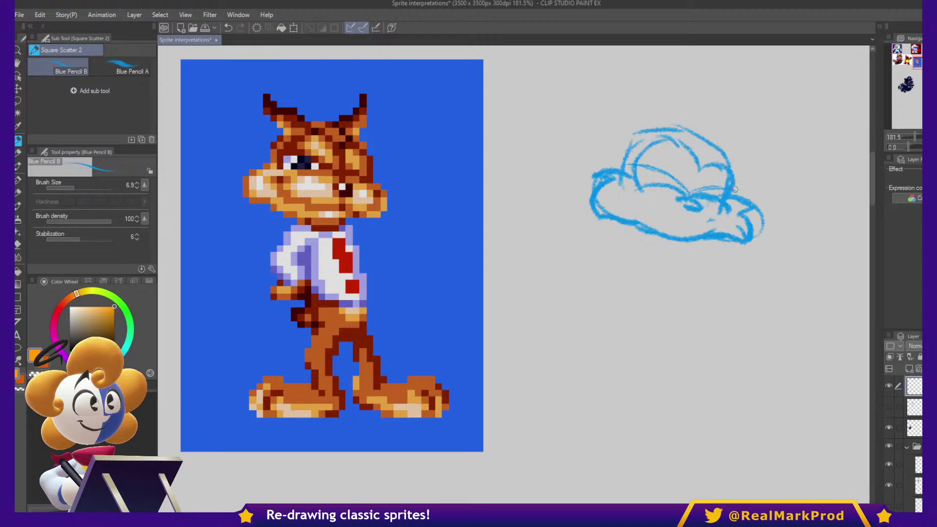
pyautogui.hotkey('ctrl', 'z')
pyautogui.moveTo(696, 187); pyautogui.dragTo(694, 159)
pyautogui.moveTo(650, 138)
pyautogui.mouseDown()
pyautogui.moveTo(690, 146)
pyautogui.moveTo(678, 143)
pyautogui.moveTo(701, 168)
pyautogui.moveTo(733, 171)
pyautogui.mouseUp()
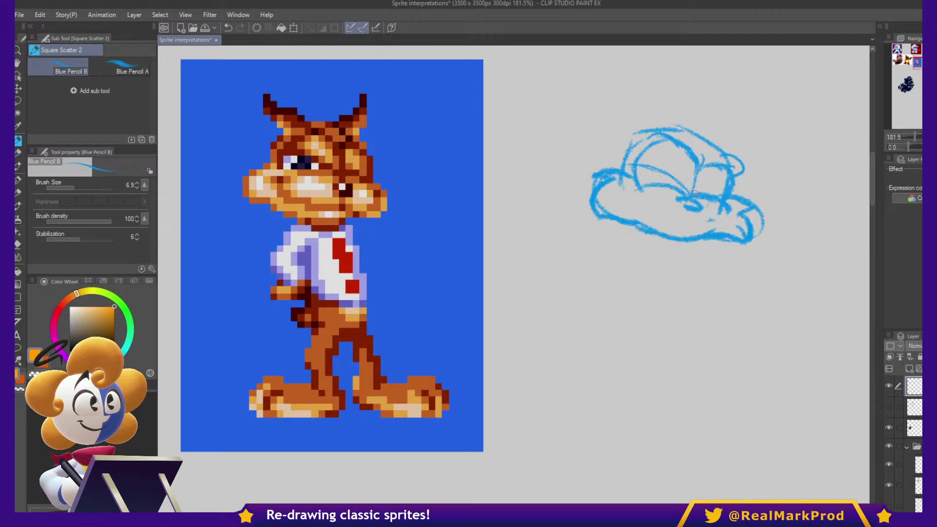
pyautogui.moveTo(725, 188); pyautogui.dragTo(697, 194)
pyautogui.moveTo(650, 170); pyautogui.dragTo(672, 180)
# - Select the muzzle's far cheek and transform it to sit closer in to the face
pyautogui.moveTo(806, 269)
pyautogui.mouseDown()
pyautogui.moveTo(775, 288)
pyautogui.moveTo(806, 298)
pyautogui.mouseUp()
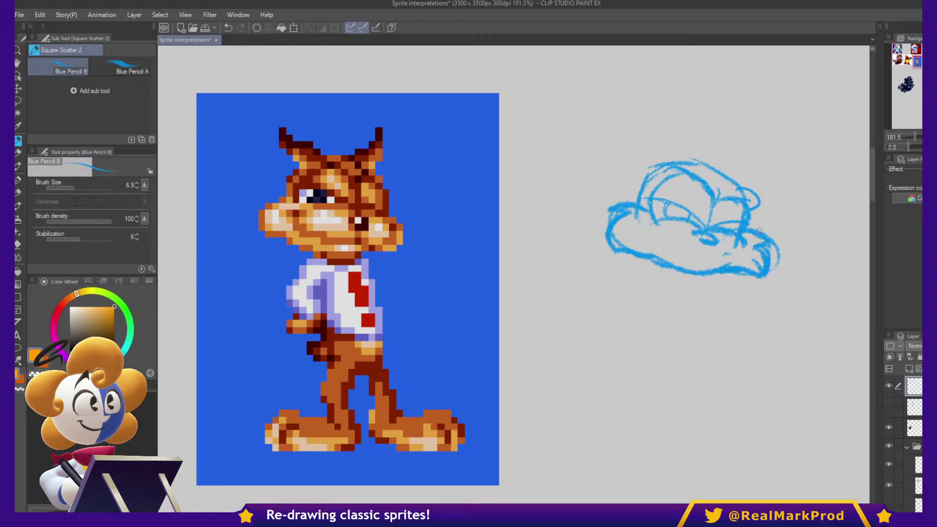
pyautogui.press('m')
pyautogui.moveTo(720, 280)
pyautogui.mouseDown()
pyautogui.moveTo(749, 234)
pyautogui.moveTo(762, 302)
pyautogui.moveTo(715, 297)
pyautogui.mouseUp()
pyautogui.hotkey('ctrl', 't')
pyautogui.moveTo(792, 223); pyautogui.dragTo(786, 231)
pyautogui.moveTo(772, 279)
pyautogui.mouseDown()
pyautogui.moveTo(766, 273)
pyautogui.moveTo(776, 264)
pyautogui.moveTo(762, 276)
pyautogui.mouseUp()
pyautogui.press('Return')
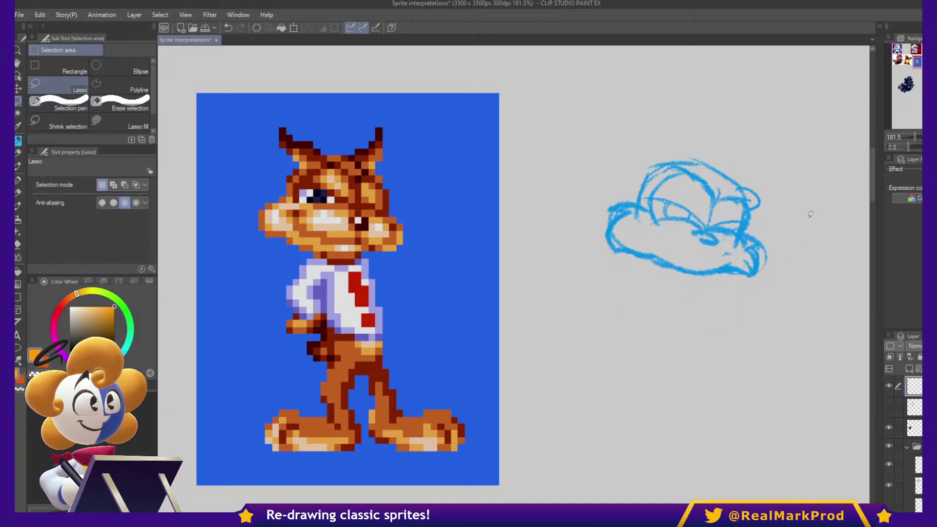
# - Draw the curved smirk, the inner cheek contour and the pupil of the near eye
pyautogui.press('p')
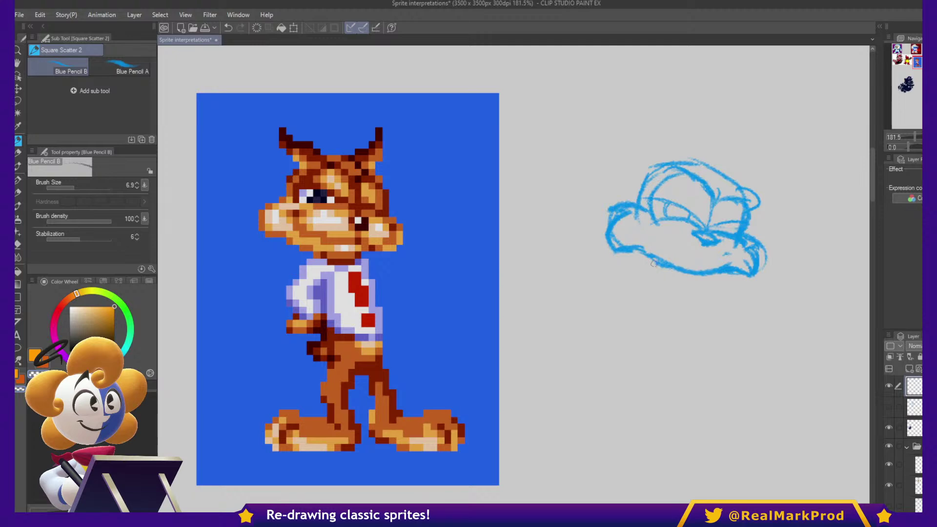
pyautogui.moveTo(639, 251)
pyautogui.mouseDown()
pyautogui.moveTo(627, 228)
pyautogui.moveTo(633, 252)
pyautogui.moveTo(640, 238)
pyautogui.moveTo(632, 226)
pyautogui.moveTo(617, 243)
pyautogui.mouseUp()
pyautogui.hotkey('ctrl', 'z')
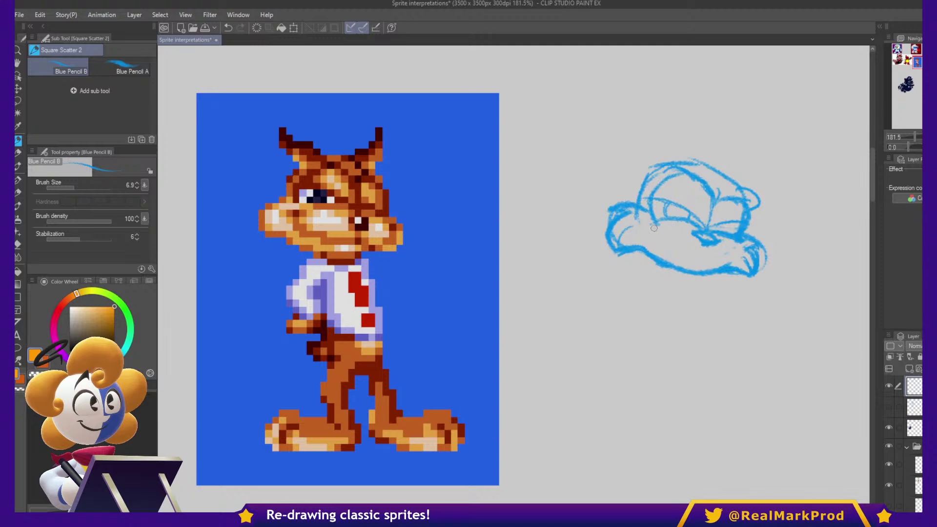
pyautogui.moveTo(640, 226)
pyautogui.mouseDown()
pyautogui.moveTo(661, 216)
pyautogui.moveTo(652, 218)
pyautogui.moveTo(679, 218)
pyautogui.moveTo(652, 228)
pyautogui.moveTo(663, 243)
pyautogui.moveTo(716, 247)
pyautogui.moveTo(711, 258)
pyautogui.moveTo(731, 256)
pyautogui.mouseUp()
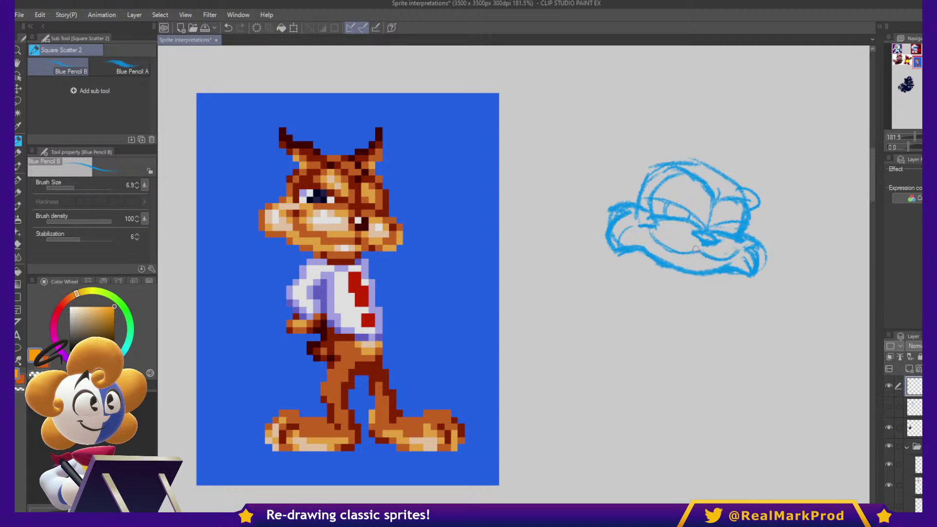
pyautogui.moveTo(652, 231)
pyautogui.mouseDown()
pyautogui.moveTo(650, 241)
pyautogui.moveTo(672, 246)
pyautogui.mouseUp()
pyautogui.moveTo(669, 204); pyautogui.dragTo(669, 211)
# - Sketch the tall near ear with a pointed, tufted tip rising from the top of the head
pyautogui.moveTo(809, 235); pyautogui.dragTo(817, 259)
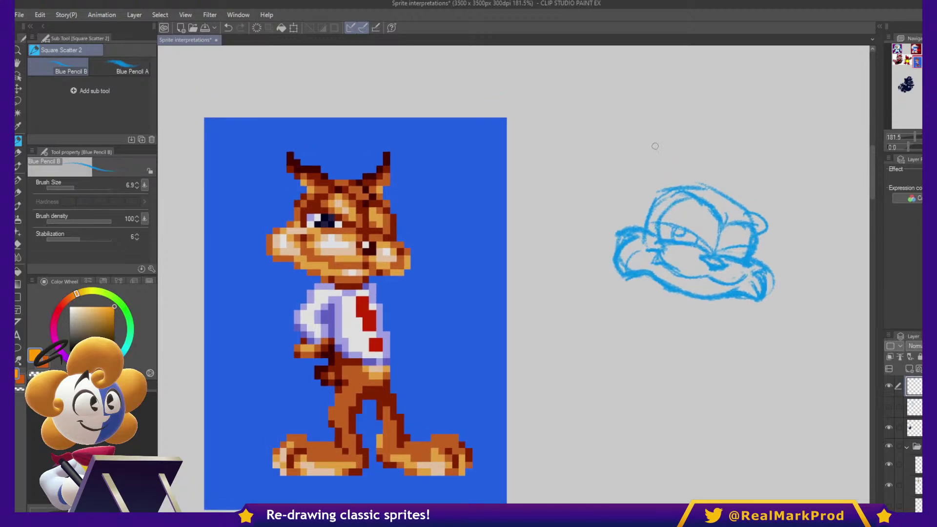
pyautogui.moveTo(637, 130); pyautogui.dragTo(693, 187)
pyautogui.hotkey('ctrl', 'z')
pyautogui.moveTo(650, 132); pyautogui.dragTo(683, 164)
pyautogui.hotkey('ctrl', 'z')
pyautogui.moveTo(650, 124); pyautogui.dragTo(700, 189)
pyautogui.moveTo(648, 124)
pyautogui.mouseDown()
pyautogui.moveTo(635, 148)
pyautogui.moveTo(650, 151)
pyautogui.moveTo(655, 196)
pyautogui.mouseUp()
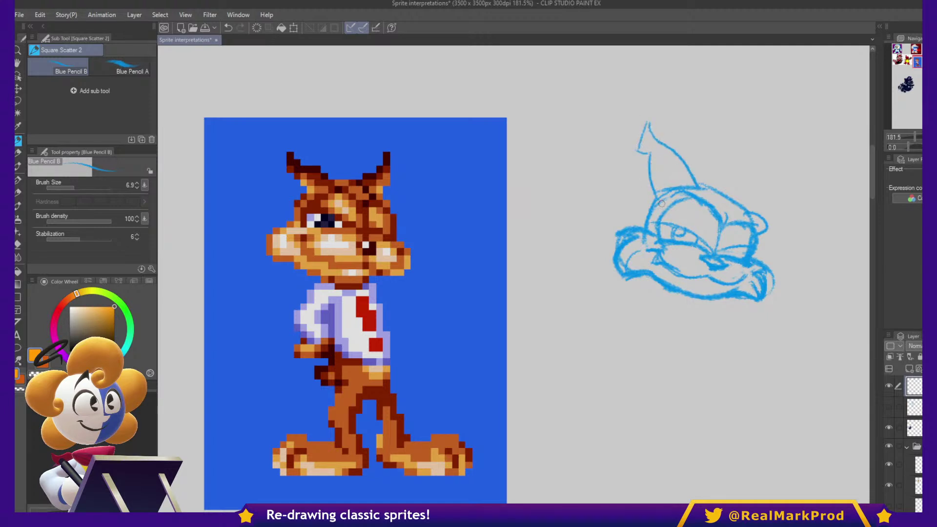
# - Add the far ear with its tufted tip, a hair tuft on the crown and fur lines inside the near ear
pyautogui.moveTo(728, 193); pyautogui.dragTo(760, 166)
pyautogui.moveTo(731, 195)
pyautogui.mouseDown()
pyautogui.moveTo(786, 154)
pyautogui.moveTo(765, 205)
pyautogui.moveTo(770, 194)
pyautogui.moveTo(754, 208)
pyautogui.moveTo(753, 180)
pyautogui.moveTo(723, 197)
pyautogui.moveTo(765, 171)
pyautogui.moveTo(726, 189)
pyautogui.moveTo(759, 183)
pyautogui.moveTo(753, 175)
pyautogui.moveTo(692, 184)
pyautogui.moveTo(757, 194)
pyautogui.moveTo(751, 212)
pyautogui.moveTo(728, 213)
pyautogui.mouseUp()
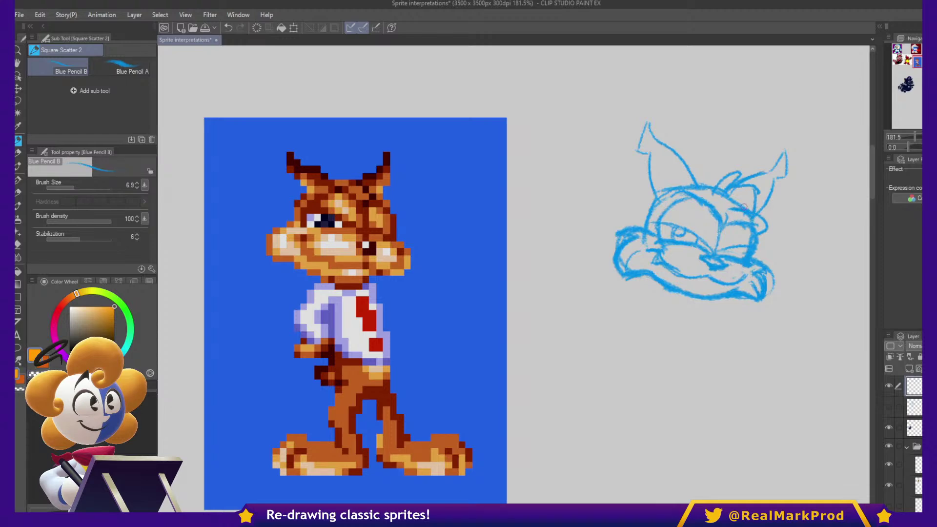
pyautogui.moveTo(740, 194); pyautogui.dragTo(750, 209)
pyautogui.hotkey('ctrl', 'z')
pyautogui.moveTo(753, 289); pyautogui.dragTo(742, 320)
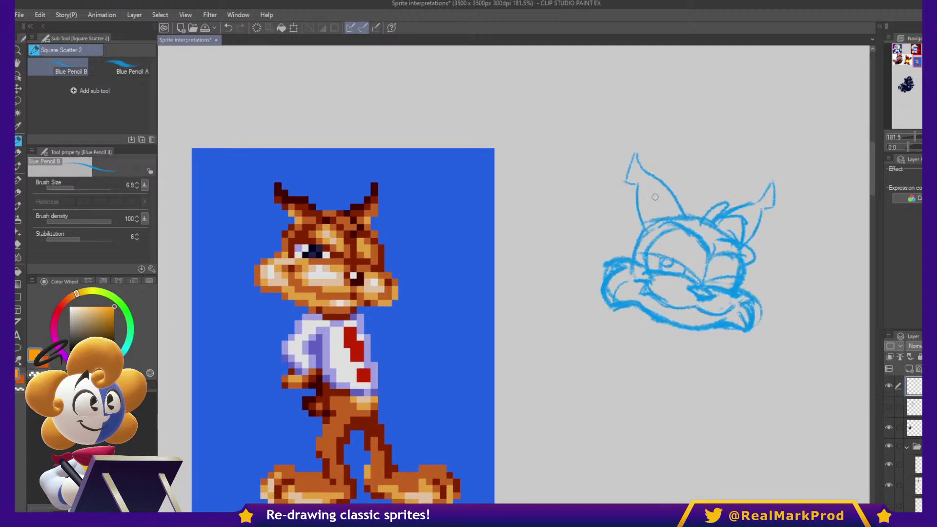
pyautogui.moveTo(648, 187)
pyautogui.mouseDown()
pyautogui.moveTo(646, 229)
pyautogui.moveTo(661, 213)
pyautogui.mouseUp()
pyautogui.moveTo(719, 230); pyautogui.dragTo(715, 224)
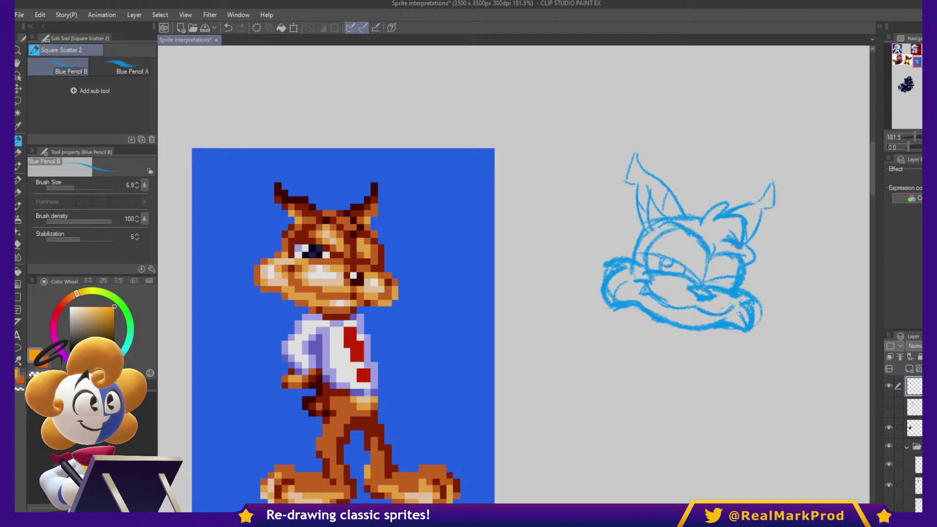
# - Draw a line of action from the head down through the body and a long pear-shaped torso around it
pyautogui.moveTo(775, 308); pyautogui.dragTo(752, 312)
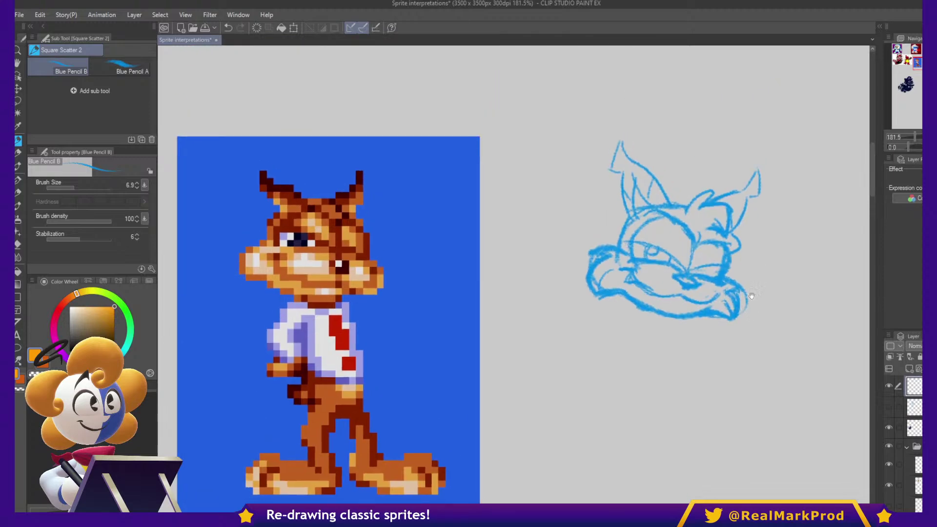
pyautogui.moveTo(743, 262); pyautogui.dragTo(776, 186)
pyautogui.moveTo(669, 242); pyautogui.dragTo(736, 238)
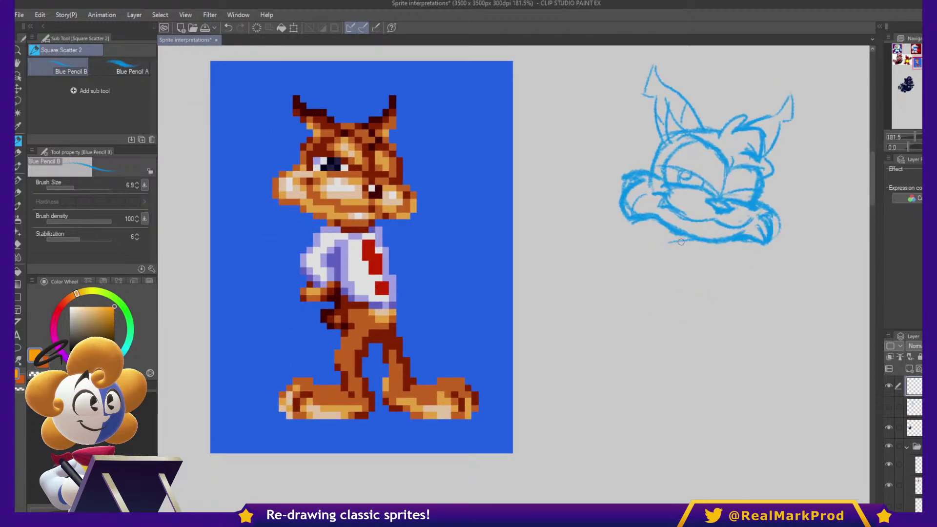
pyautogui.moveTo(662, 246); pyautogui.dragTo(725, 237)
pyautogui.hotkey('ctrl', 'z')
pyautogui.moveTo(754, 74)
pyautogui.mouseDown()
pyautogui.moveTo(713, 185)
pyautogui.moveTo(717, 360)
pyautogui.mouseUp()
pyautogui.moveTo(713, 243); pyautogui.dragTo(728, 315)
pyautogui.moveTo(677, 239)
pyautogui.mouseDown()
pyautogui.moveTo(660, 329)
pyautogui.moveTo(741, 332)
pyautogui.mouseUp()
pyautogui.moveTo(716, 248); pyautogui.dragTo(738, 322)
pyautogui.moveTo(714, 245)
pyautogui.mouseDown()
pyautogui.moveTo(740, 311)
pyautogui.moveTo(739, 338)
pyautogui.mouseUp()
# - Sketch the bent leg below the hip with its long pointed foot
pyautogui.moveTo(663, 308)
pyautogui.mouseDown()
pyautogui.moveTo(646, 381)
pyautogui.moveTo(649, 397)
pyautogui.moveTo(680, 407)
pyautogui.moveTo(611, 415)
pyautogui.mouseUp()
pyautogui.hotkey('ctrl', 'z')
pyautogui.moveTo(668, 404)
pyautogui.mouseDown()
pyautogui.moveTo(640, 416)
pyautogui.moveTo(604, 410)
pyautogui.moveTo(604, 421)
pyautogui.mouseUp()
pyautogui.moveTo(600, 425)
pyautogui.mouseDown()
pyautogui.moveTo(645, 444)
pyautogui.moveTo(717, 423)
pyautogui.mouseUp()
pyautogui.moveTo(698, 352)
pyautogui.mouseDown()
pyautogui.moveTo(676, 380)
pyautogui.moveTo(715, 420)
pyautogui.mouseUp()
pyautogui.moveTo(645, 389)
pyautogui.mouseDown()
pyautogui.moveTo(686, 414)
pyautogui.moveTo(654, 393)
pyautogui.moveTo(645, 372)
pyautogui.moveTo(680, 345)
pyautogui.moveTo(661, 384)
pyautogui.moveTo(703, 348)
pyautogui.moveTo(678, 377)
pyautogui.moveTo(720, 419)
pyautogui.mouseUp()
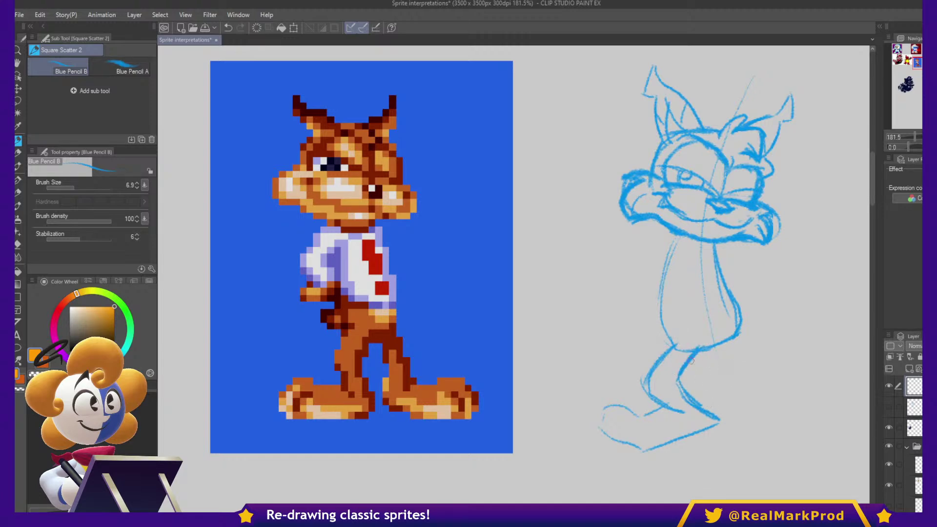
pyautogui.moveTo(767, 300)
pyautogui.mouseDown()
pyautogui.moveTo(836, 336)
pyautogui.moveTo(769, 389)
pyautogui.mouseUp()
pyautogui.moveTo(768, 302)
pyautogui.mouseDown()
pyautogui.moveTo(796, 335)
pyautogui.moveTo(769, 383)
pyautogui.moveTo(763, 302)
pyautogui.mouseUp()
pyautogui.moveTo(767, 380); pyautogui.dragTo(764, 385)
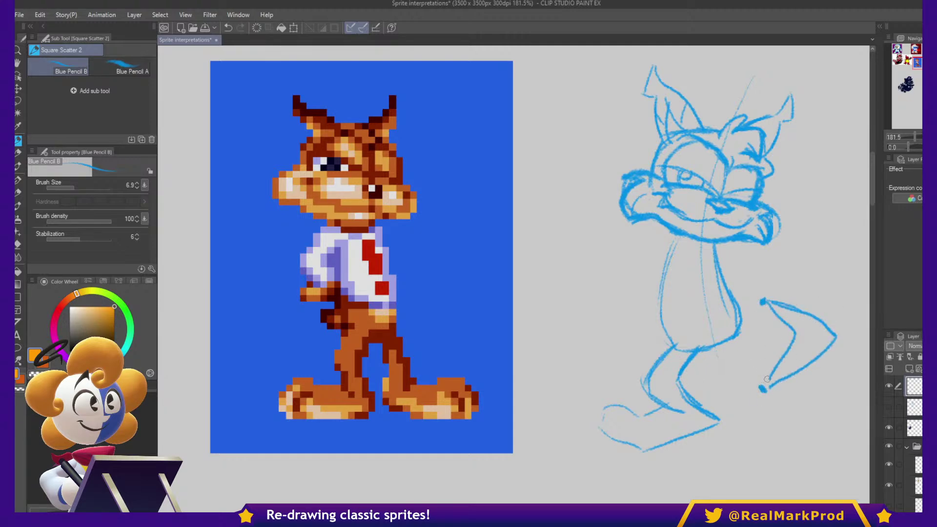
pyautogui.moveTo(779, 334)
pyautogui.mouseDown()
pyautogui.moveTo(835, 334)
pyautogui.moveTo(785, 334)
pyautogui.mouseUp()
pyautogui.hotkey('ctrl', 'z')
pyautogui.hotkey('ctrl', 'z')
pyautogui.hotkey('ctrl', 'z')
pyautogui.hotkey('ctrl', 'z')
pyautogui.hotkey('ctrl', 'z')
pyautogui.hotkey('ctrl', 'z')
pyautogui.hotkey('ctrl', 'z')
pyautogui.hotkey('ctrl', 'z')
# - Draw the straight second leg angling outward from the far side of the hip
pyautogui.moveTo(808, 355); pyautogui.dragTo(791, 318)
pyautogui.moveTo(725, 288); pyautogui.dragTo(757, 363)
pyautogui.moveTo(705, 307); pyautogui.dragTo(735, 373)
pyautogui.moveTo(716, 333); pyautogui.dragTo(743, 387)
pyautogui.moveTo(776, 178); pyautogui.dragTo(755, 256)
pyautogui.moveTo(732, 95)
pyautogui.mouseDown()
pyautogui.moveTo(667, 359)
pyautogui.moveTo(740, 481)
pyautogui.mouseUp()
pyautogui.hotkey('ctrl', 'z')
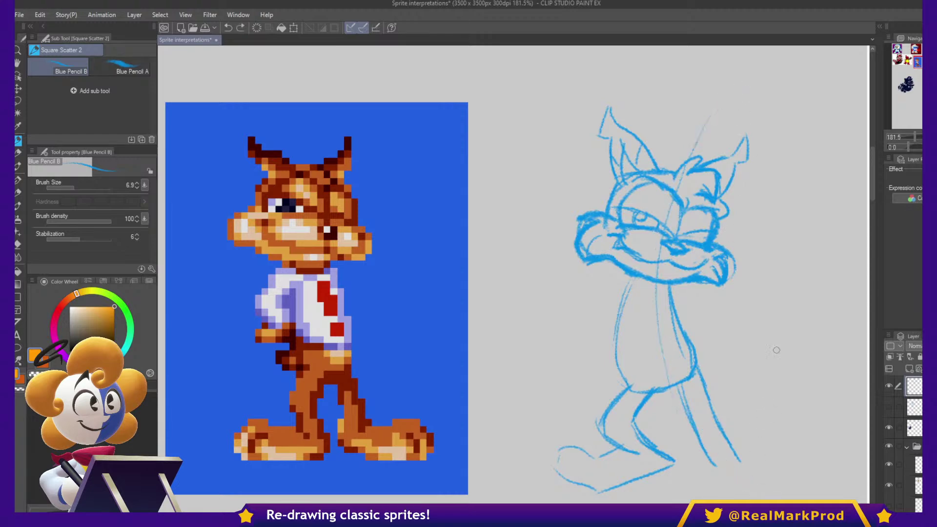
# - Sketch the large foot on the straight leg and add toe lines to the bent leg's foot
pyautogui.moveTo(776, 356); pyautogui.dragTo(792, 273)
pyautogui.moveTo(715, 374); pyautogui.dragTo(786, 409)
pyautogui.moveTo(744, 366)
pyautogui.mouseDown()
pyautogui.moveTo(790, 368)
pyautogui.moveTo(827, 387)
pyautogui.moveTo(813, 401)
pyautogui.moveTo(800, 389)
pyautogui.moveTo(823, 397)
pyautogui.mouseUp()
pyautogui.moveTo(603, 377); pyautogui.dragTo(582, 394)
pyautogui.moveTo(621, 389); pyautogui.dragTo(607, 404)
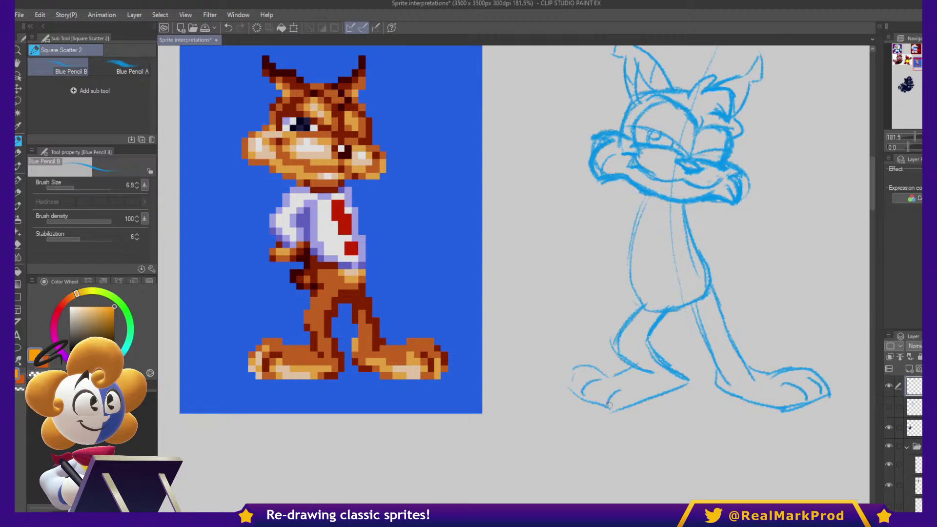
pyautogui.moveTo(740, 241); pyautogui.dragTo(756, 278)
pyautogui.moveTo(662, 230)
pyautogui.mouseDown()
pyautogui.moveTo(614, 244)
pyautogui.moveTo(631, 304)
pyautogui.mouseUp()
pyautogui.moveTo(778, 286)
pyautogui.mouseDown()
pyautogui.moveTo(793, 314)
pyautogui.moveTo(820, 291)
pyautogui.moveTo(810, 311)
pyautogui.moveTo(775, 273)
pyautogui.mouseUp()
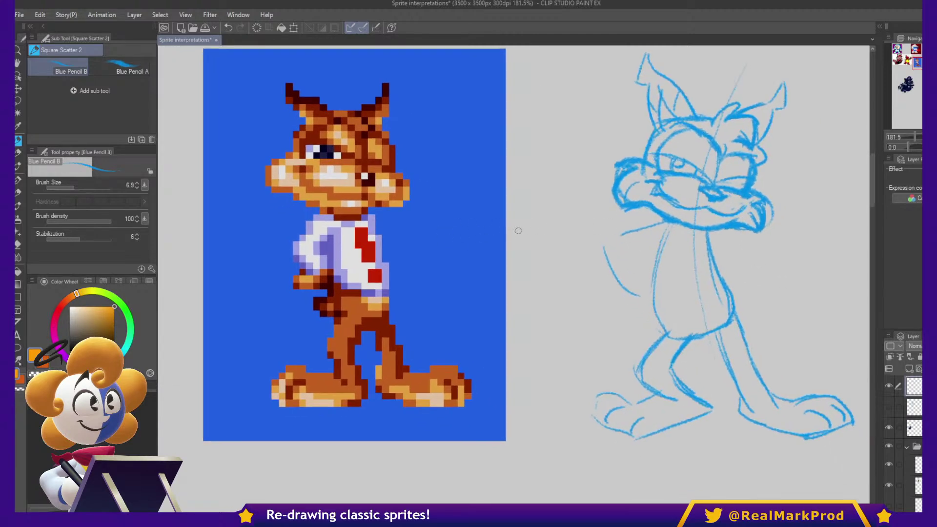
pyautogui.moveTo(686, 228); pyautogui.dragTo(714, 322)
pyautogui.moveTo(696, 231)
pyautogui.mouseDown()
pyautogui.moveTo(715, 338)
pyautogui.moveTo(730, 285)
pyautogui.moveTo(733, 335)
pyautogui.mouseUp()
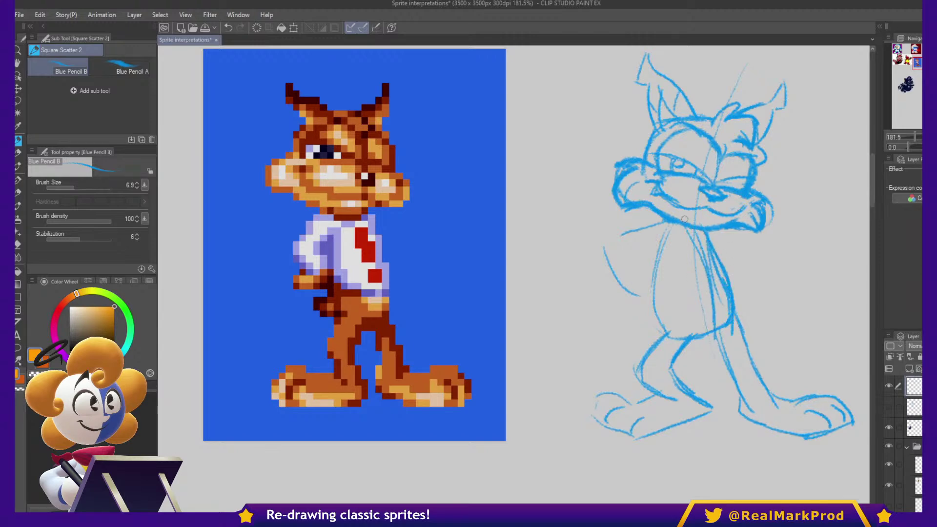
pyautogui.moveTo(668, 228)
pyautogui.mouseDown()
pyautogui.moveTo(659, 268)
pyautogui.moveTo(654, 251)
pyautogui.moveTo(659, 335)
pyautogui.moveTo(710, 337)
pyautogui.mouseUp()
pyautogui.hotkey('ctrl', 'z')
pyautogui.hotkey('ctrl', 'z')
pyautogui.hotkey('ctrl', 'z')
# - Lasso and delete the torso and the straight leg, keeping the head, the bent leg and both feet
pyautogui.press('.')
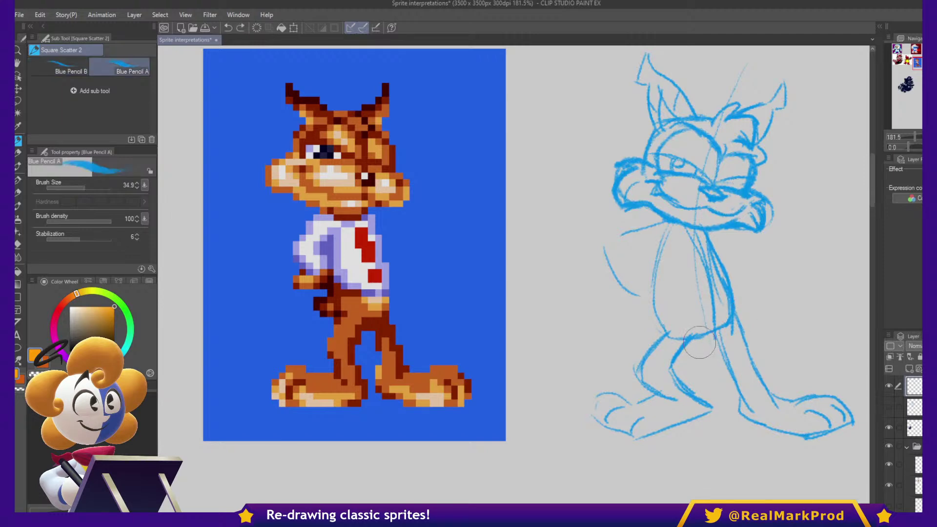
pyautogui.press('m')
pyautogui.moveTo(714, 342)
pyautogui.mouseDown()
pyautogui.moveTo(786, 343)
pyautogui.moveTo(775, 384)
pyautogui.moveTo(735, 393)
pyautogui.mouseUp()
pyautogui.press('Delete')
pyautogui.moveTo(696, 341)
pyautogui.mouseDown()
pyautogui.moveTo(652, 332)
pyautogui.moveTo(654, 269)
pyautogui.moveTo(672, 225)
pyautogui.moveTo(705, 229)
pyautogui.moveTo(750, 265)
pyautogui.moveTo(755, 322)
pyautogui.mouseUp()
pyautogui.press('Delete')
pyautogui.hotkey('ctrl', 'd')
# - Redraw the torso with Blue Pencil B as a slimmer shape curving down from the chin to a rounded hip
pyautogui.press('p')
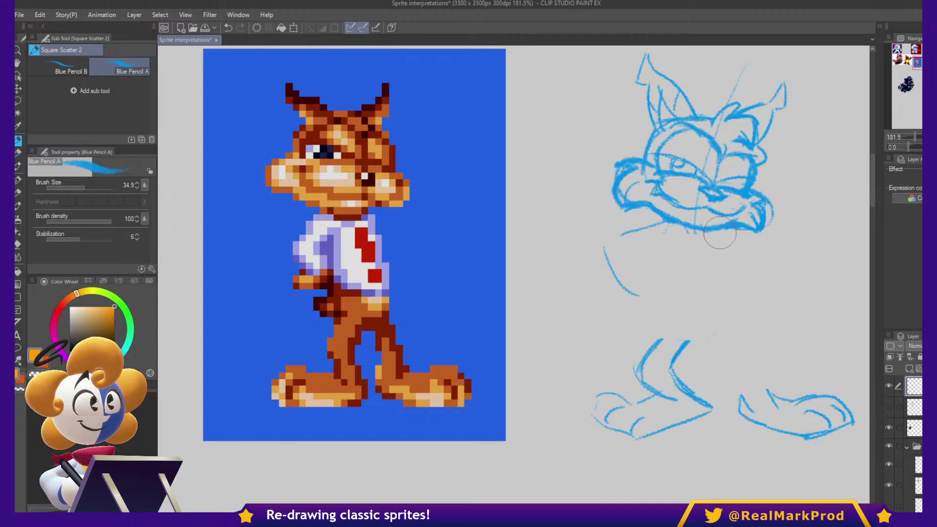
pyautogui.press('p')
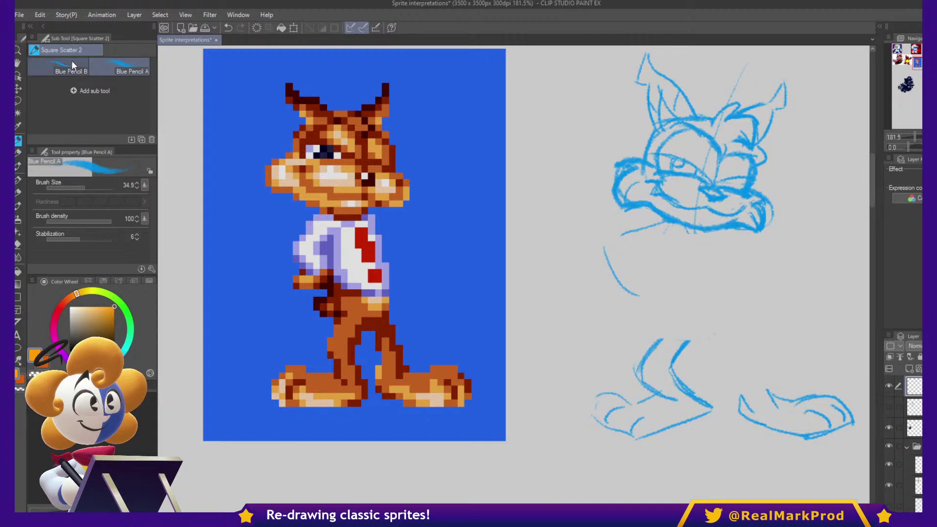
pyautogui.moveTo(713, 234); pyautogui.dragTo(742, 334)
pyautogui.moveTo(663, 222); pyautogui.dragTo(677, 334)
pyautogui.moveTo(713, 233)
pyautogui.mouseDown()
pyautogui.moveTo(737, 320)
pyautogui.moveTo(713, 342)
pyautogui.moveTo(681, 332)
pyautogui.moveTo(676, 234)
pyautogui.moveTo(672, 315)
pyautogui.moveTo(698, 344)
pyautogui.moveTo(744, 282)
pyautogui.moveTo(749, 319)
pyautogui.moveTo(698, 344)
pyautogui.moveTo(684, 336)
pyautogui.moveTo(671, 296)
pyautogui.moveTo(670, 244)
pyautogui.moveTo(673, 278)
pyautogui.mouseUp()
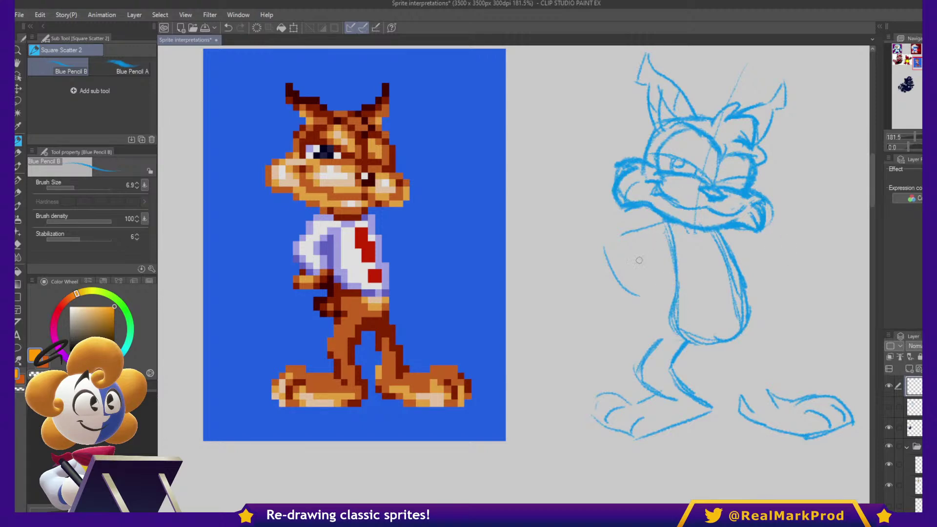
# - Erase the loose arm strokes beside the torso and join the bent leg's thigh line to the hip
pyautogui.moveTo(604, 250); pyautogui.dragTo(649, 296)
pyautogui.press('e')
pyautogui.moveTo(652, 234)
pyautogui.mouseDown()
pyautogui.moveTo(635, 230)
pyautogui.moveTo(641, 295)
pyautogui.mouseUp()
pyautogui.moveTo(674, 330)
pyautogui.mouseDown()
pyautogui.moveTo(643, 359)
pyautogui.moveTo(641, 372)
pyautogui.moveTo(648, 367)
pyautogui.mouseUp()
# - Select the bent leg with its foot, stretch it to 120% height and position it under the hip
pyautogui.press('m')
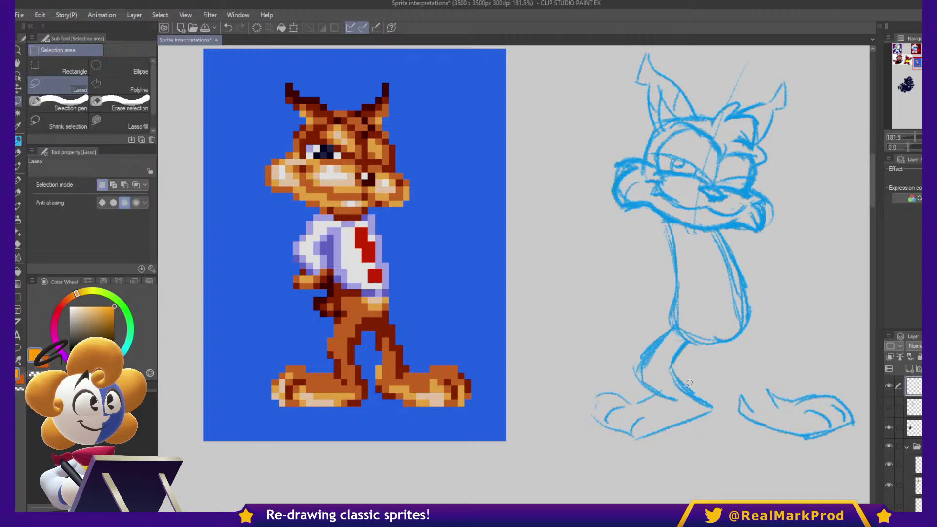
pyautogui.moveTo(691, 343)
pyautogui.mouseDown()
pyautogui.moveTo(632, 322)
pyautogui.moveTo(585, 435)
pyautogui.moveTo(695, 432)
pyautogui.moveTo(719, 389)
pyautogui.mouseUp()
pyautogui.hotkey('ctrl', 't')
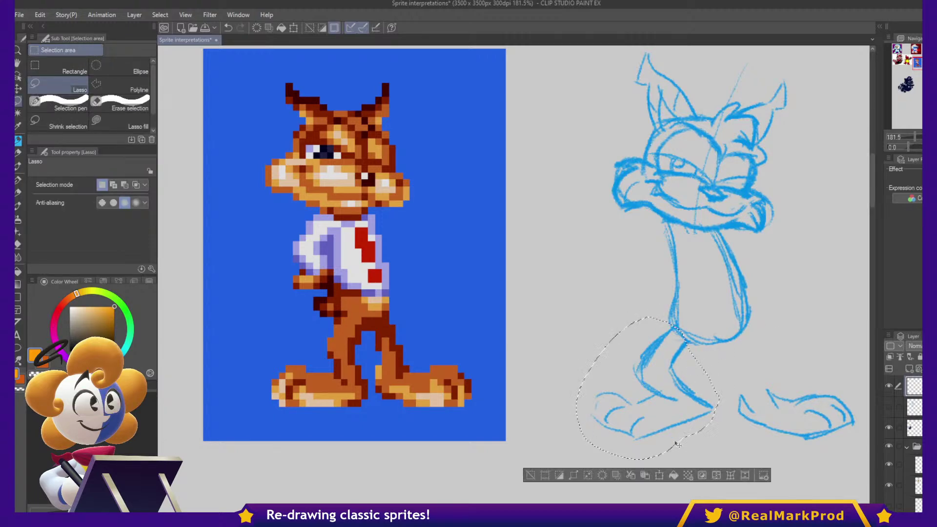
pyautogui.moveTo(647, 460); pyautogui.dragTo(649, 488)
pyautogui.moveTo(690, 437); pyautogui.dragTo(695, 436)
pyautogui.press('Return')
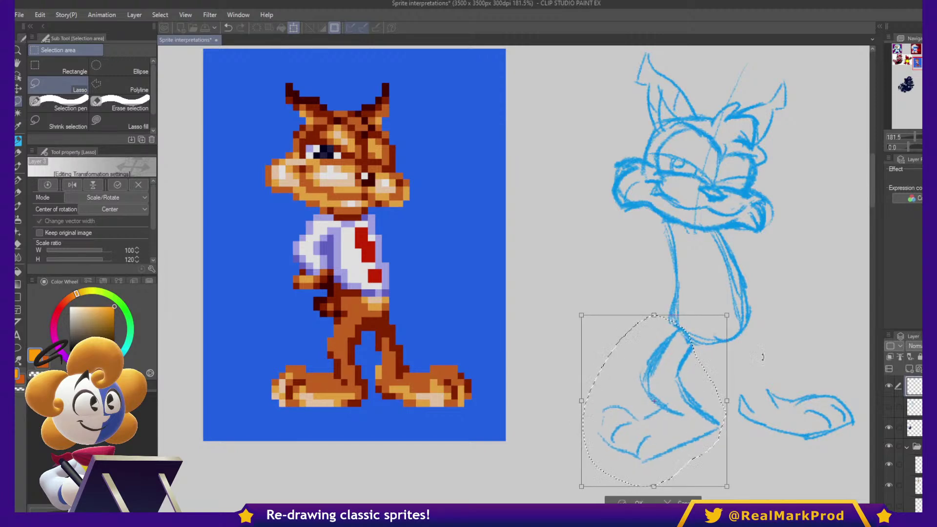
pyautogui.hotkey('ctrl', 'd')
# - Add a short curled tail behind the hip, the shirt's hem and the exclamation mark on the shirt front
pyautogui.press('p')
pyautogui.moveTo(670, 305)
pyautogui.mouseDown()
pyautogui.moveTo(653, 290)
pyautogui.moveTo(644, 330)
pyautogui.moveTo(673, 326)
pyautogui.moveTo(630, 339)
pyautogui.mouseUp()
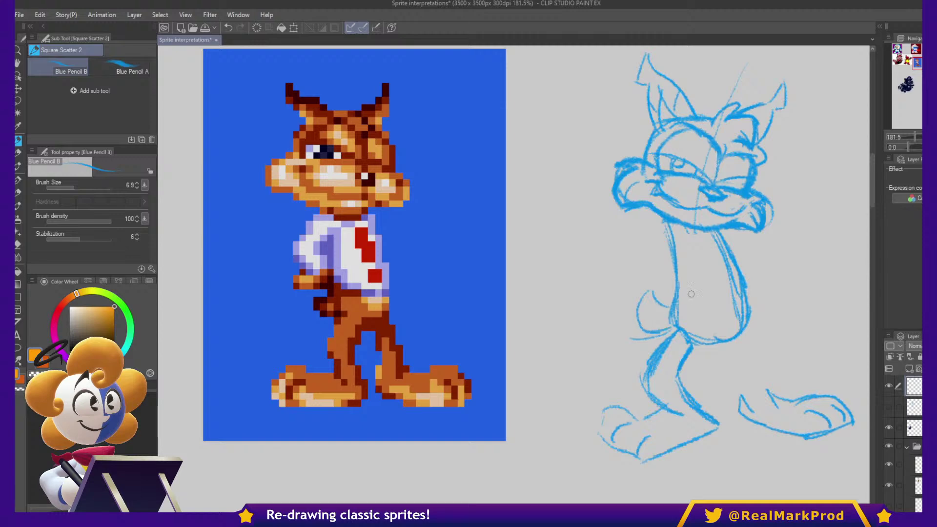
pyautogui.moveTo(679, 304)
pyautogui.mouseDown()
pyautogui.moveTo(703, 310)
pyautogui.moveTo(692, 296)
pyautogui.moveTo(673, 301)
pyautogui.moveTo(704, 314)
pyautogui.moveTo(748, 294)
pyautogui.mouseUp()
pyautogui.hotkey('ctrl', 'z')
pyautogui.hotkey('ctrl', 'z')
pyautogui.moveTo(675, 304)
pyautogui.mouseDown()
pyautogui.moveTo(742, 309)
pyautogui.moveTo(747, 293)
pyautogui.moveTo(746, 332)
pyautogui.mouseUp()
pyautogui.moveTo(704, 246)
pyautogui.mouseDown()
pyautogui.moveTo(719, 243)
pyautogui.moveTo(716, 282)
pyautogui.moveTo(732, 284)
pyautogui.mouseUp()
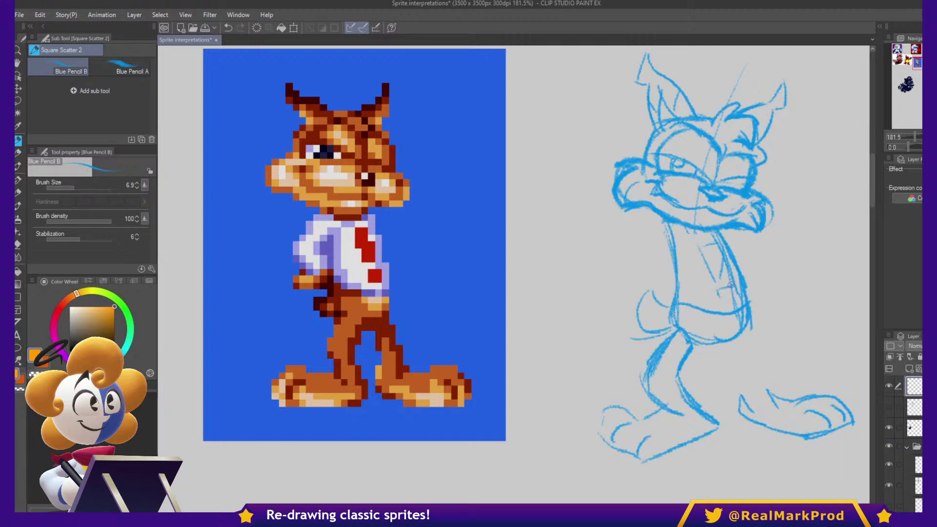
pyautogui.moveTo(848, 248); pyautogui.dragTo(824, 315)
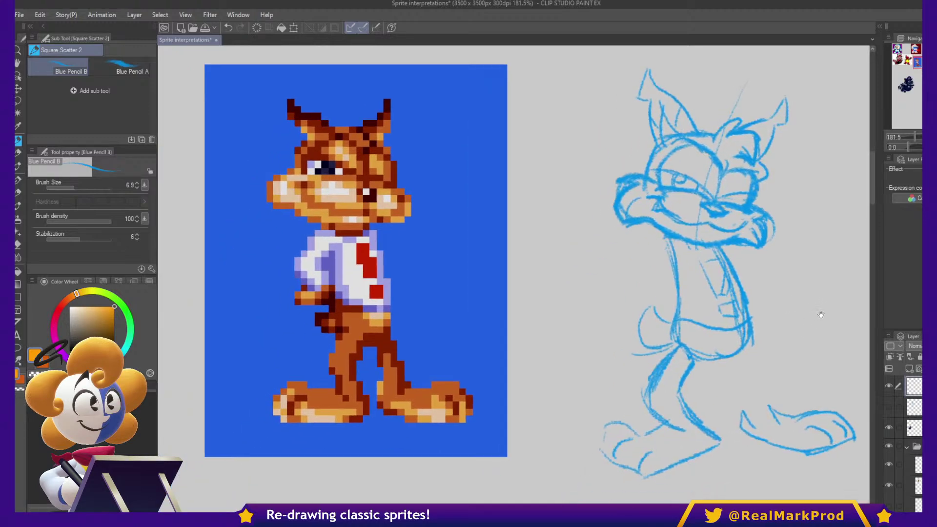
pyautogui.moveTo(777, 252); pyautogui.dragTo(802, 257)
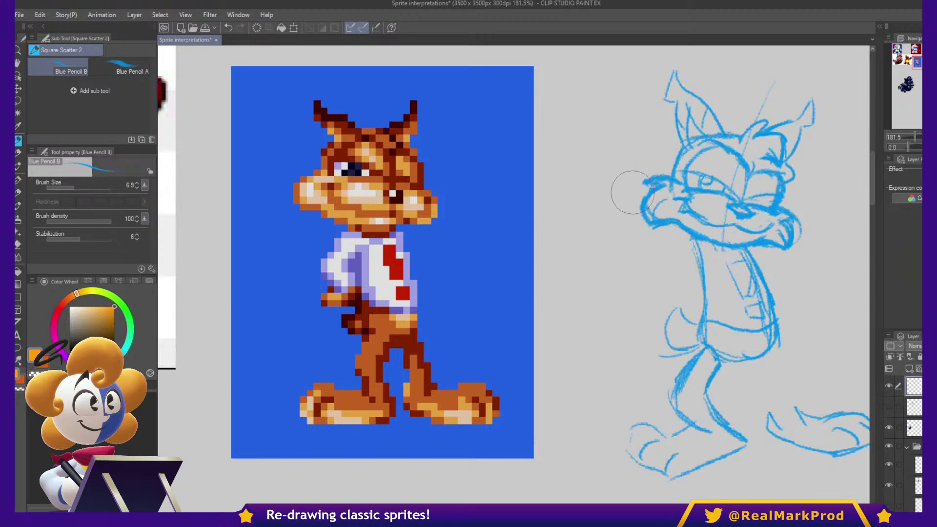
# - Reshape the muzzle's right cheek into a pointed fur tuft
pyautogui.moveTo(805, 230); pyautogui.dragTo(808, 220)
pyautogui.moveTo(798, 207); pyautogui.dragTo(812, 224)
pyautogui.hotkey('ctrl', 'z')
# - Draw the bent arm with its elbow pointing out and its fist on the hip, and add the shirt's collar under the chin
pyautogui.moveTo(819, 270); pyautogui.dragTo(838, 228)
pyautogui.moveTo(714, 200)
pyautogui.mouseDown()
pyautogui.moveTo(669, 228)
pyautogui.moveTo(671, 241)
pyautogui.moveTo(726, 274)
pyautogui.mouseUp()
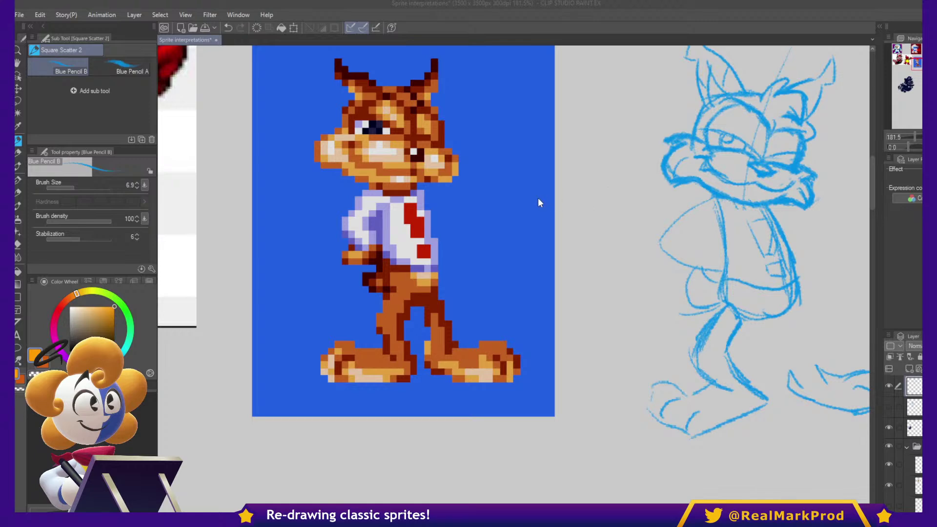
pyautogui.hotkey('ctrl', 'z')
pyautogui.hotkey('ctrl', 'z')
pyautogui.moveTo(712, 199)
pyautogui.mouseDown()
pyautogui.moveTo(653, 239)
pyautogui.moveTo(708, 263)
pyautogui.mouseUp()
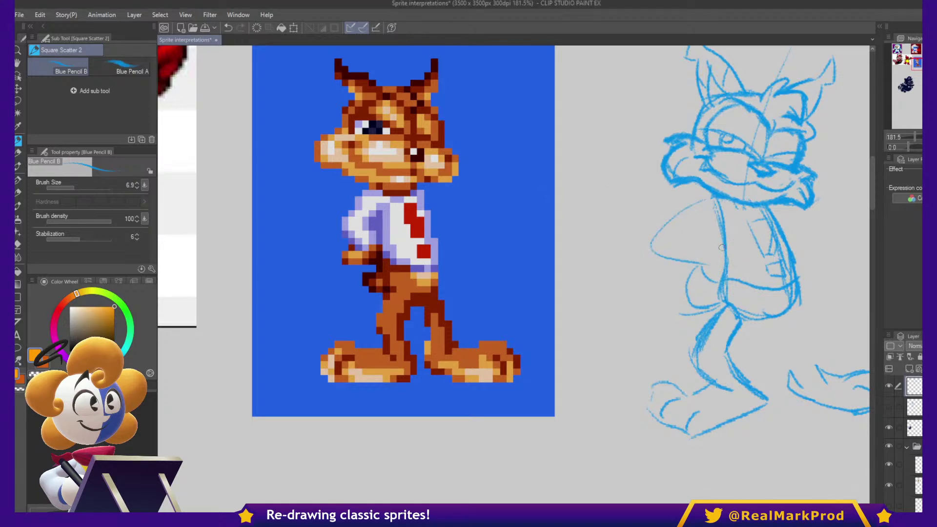
pyautogui.moveTo(709, 222)
pyautogui.mouseDown()
pyautogui.moveTo(687, 241)
pyautogui.moveTo(737, 246)
pyautogui.moveTo(711, 231)
pyautogui.moveTo(691, 246)
pyautogui.moveTo(705, 238)
pyautogui.moveTo(719, 248)
pyautogui.moveTo(694, 267)
pyautogui.moveTo(733, 267)
pyautogui.moveTo(716, 275)
pyautogui.moveTo(712, 267)
pyautogui.moveTo(711, 281)
pyautogui.moveTo(689, 277)
pyautogui.moveTo(704, 284)
pyautogui.moveTo(690, 279)
pyautogui.moveTo(683, 296)
pyautogui.moveTo(695, 275)
pyautogui.moveTo(681, 282)
pyautogui.moveTo(675, 273)
pyautogui.moveTo(705, 268)
pyautogui.moveTo(693, 277)
pyautogui.moveTo(715, 278)
pyautogui.moveTo(683, 291)
pyautogui.mouseUp()
pyautogui.hotkey('ctrl', 'z')
pyautogui.moveTo(722, 219)
pyautogui.mouseDown()
pyautogui.moveTo(689, 244)
pyautogui.moveTo(733, 211)
pyautogui.moveTo(664, 228)
pyautogui.mouseUp()
pyautogui.moveTo(738, 206)
pyautogui.mouseDown()
pyautogui.moveTo(716, 195)
pyautogui.moveTo(751, 222)
pyautogui.moveTo(747, 215)
pyautogui.moveTo(772, 206)
pyautogui.mouseUp()
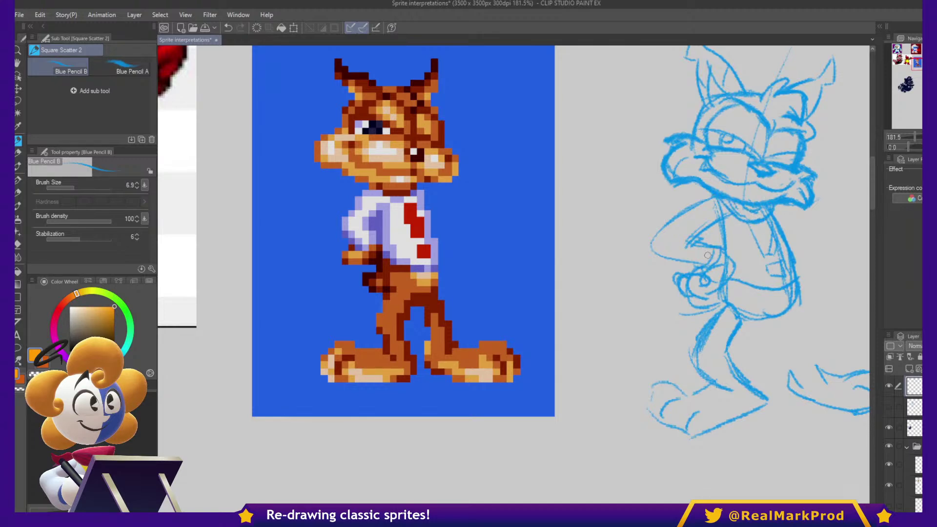
# - Darken the bent leg's outline and firm up its foot with rounded toes
pyautogui.moveTo(763, 210); pyautogui.dragTo(693, 207)
pyautogui.moveTo(682, 287)
pyautogui.mouseDown()
pyautogui.moveTo(714, 297)
pyautogui.moveTo(725, 286)
pyautogui.moveTo(659, 335)
pyautogui.moveTo(649, 310)
pyautogui.moveTo(625, 353)
pyautogui.moveTo(633, 370)
pyautogui.moveTo(664, 385)
pyautogui.mouseUp()
pyautogui.moveTo(627, 344)
pyautogui.mouseDown()
pyautogui.moveTo(625, 366)
pyautogui.moveTo(655, 383)
pyautogui.mouseUp()
pyautogui.moveTo(656, 342); pyautogui.dragTo(697, 401)
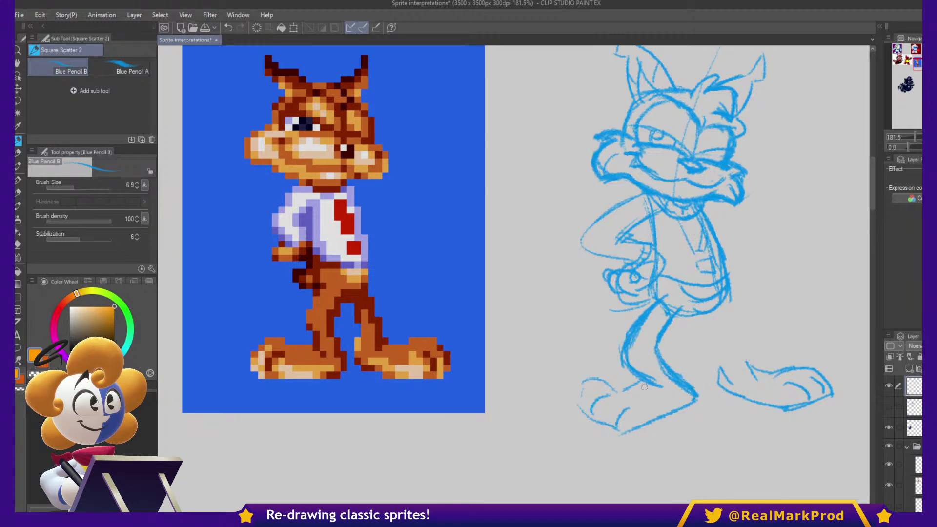
pyautogui.moveTo(616, 386)
pyautogui.mouseDown()
pyautogui.moveTo(592, 377)
pyautogui.moveTo(580, 409)
pyautogui.moveTo(611, 398)
pyautogui.moveTo(594, 418)
pyautogui.moveTo(625, 407)
pyautogui.moveTo(615, 415)
pyautogui.moveTo(634, 434)
pyautogui.moveTo(693, 393)
pyautogui.mouseUp()
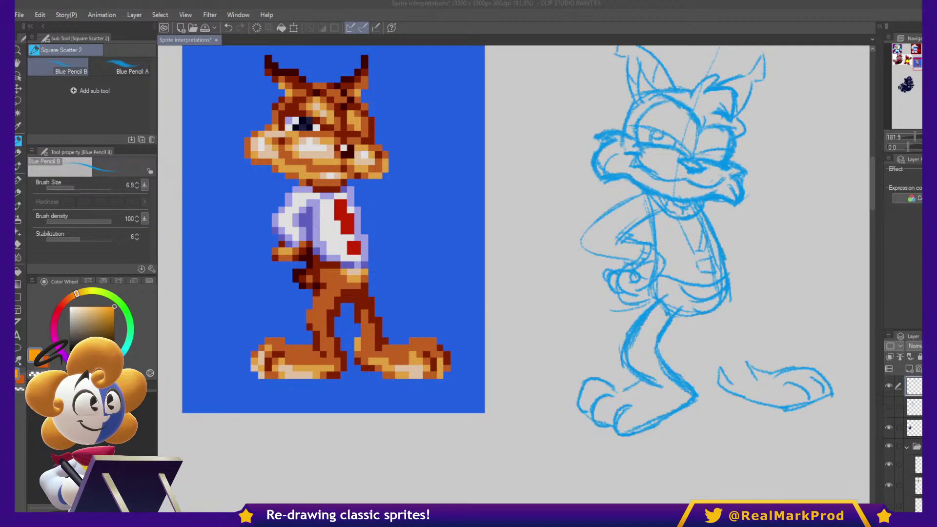
# - Select the bent leg with its foot and shift it slightly down and to the left under the hip
pyautogui.moveTo(775, 260)
pyautogui.mouseDown()
pyautogui.moveTo(757, 259)
pyautogui.moveTo(753, 248)
pyautogui.mouseUp()
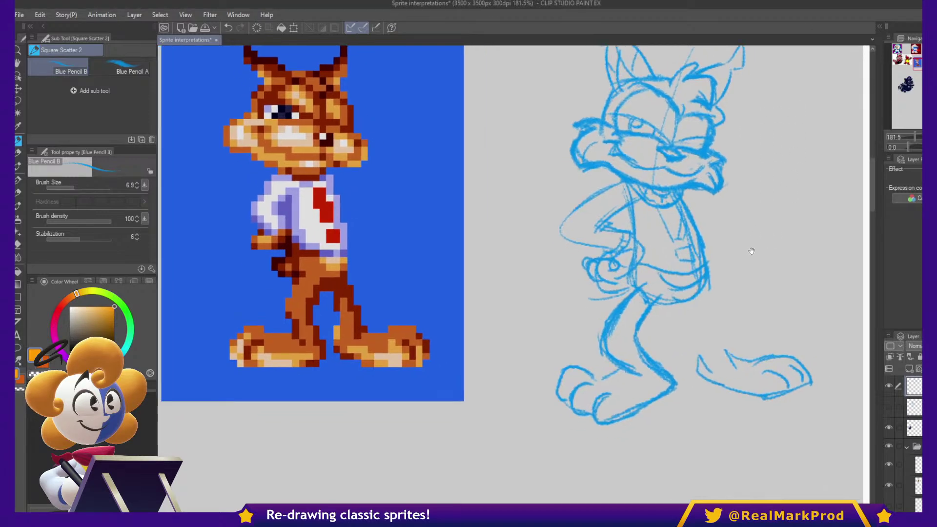
pyautogui.press('m')
pyautogui.moveTo(655, 306)
pyautogui.mouseDown()
pyautogui.moveTo(657, 280)
pyautogui.moveTo(635, 284)
pyautogui.moveTo(557, 362)
pyautogui.moveTo(663, 424)
pyautogui.moveTo(667, 295)
pyautogui.mouseUp()
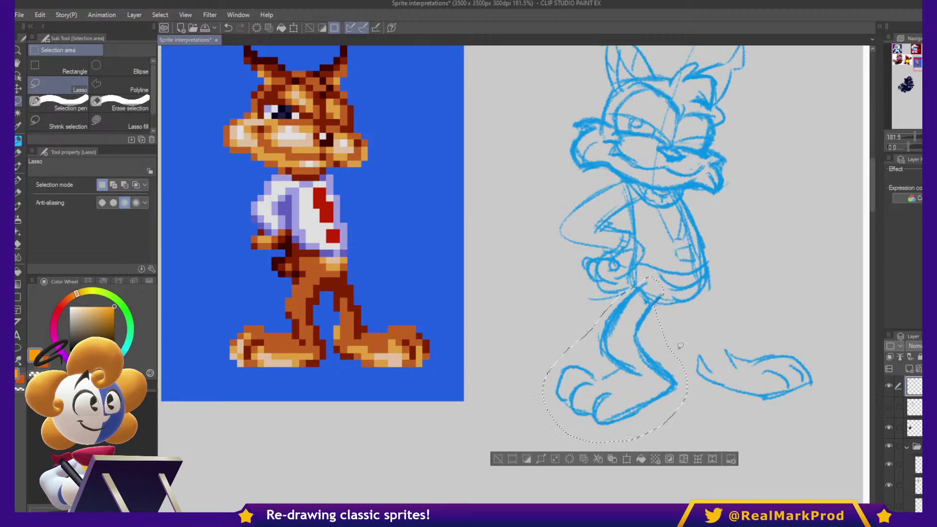
pyautogui.hotkey('ctrl', 't')
pyautogui.press('Return')
pyautogui.hotkey('ctrl', 'd')
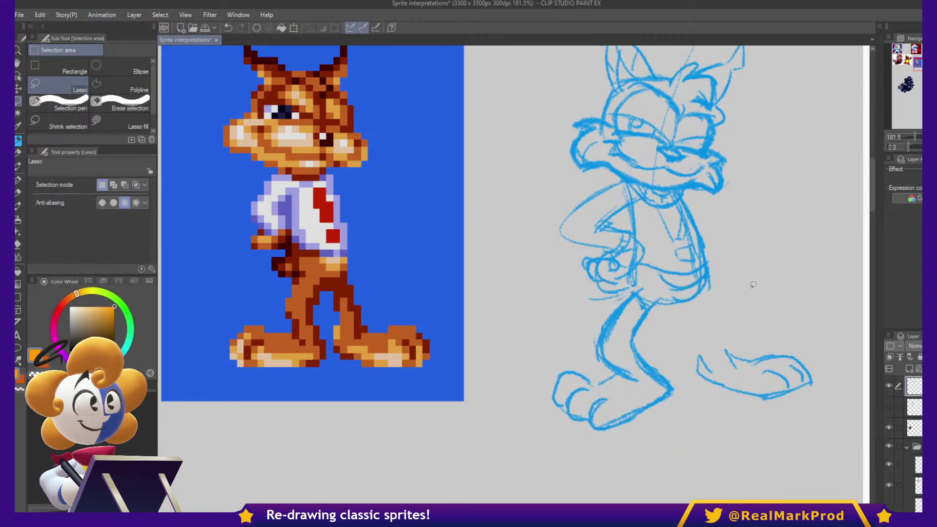
# - Draw the straight leg's front and back lines with Blue Pencil B, joining the hip to the separate right foot
pyautogui.press('p')
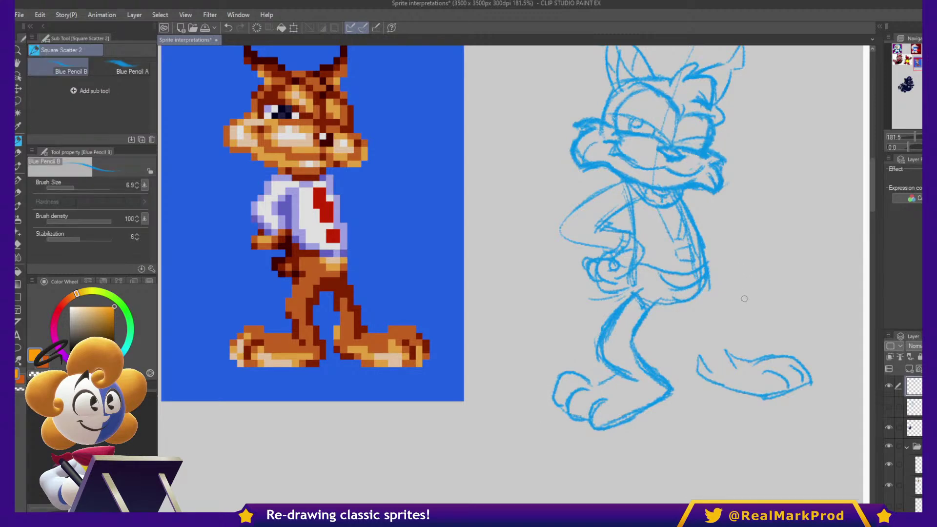
pyautogui.moveTo(707, 290)
pyautogui.mouseDown()
pyautogui.moveTo(732, 362)
pyautogui.moveTo(696, 344)
pyautogui.mouseUp()
pyautogui.moveTo(687, 308); pyautogui.dragTo(698, 367)
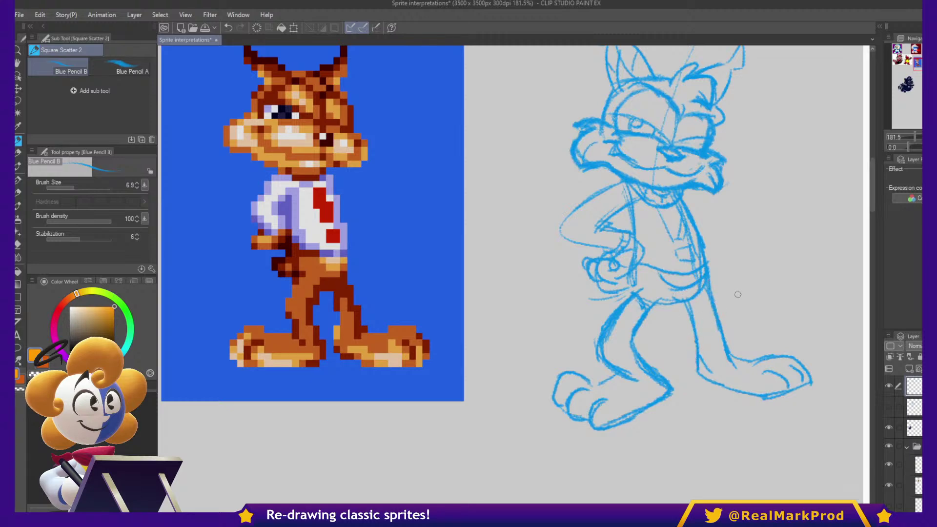
# - Select the straight leg with its foot, move it slightly down and to the right, and redraw its lines up to the hip
pyautogui.press('m')
pyautogui.moveTo(681, 307)
pyautogui.mouseDown()
pyautogui.moveTo(727, 272)
pyautogui.moveTo(821, 391)
pyautogui.moveTo(681, 307)
pyautogui.mouseUp()
pyautogui.hotkey('ctrl', 't')
pyautogui.moveTo(756, 364); pyautogui.dragTo(760, 376)
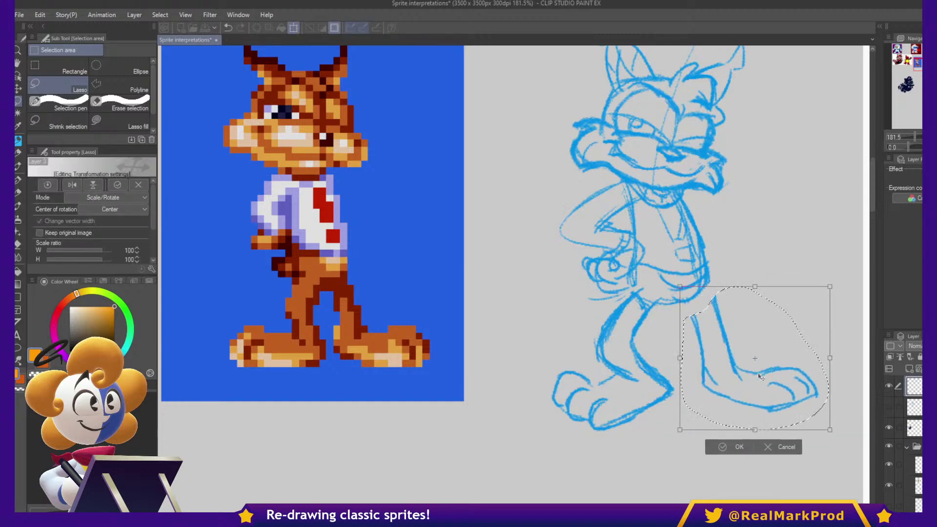
pyautogui.press('Return')
pyautogui.hotkey('ctrl', 'd')
pyautogui.press('p')
pyautogui.moveTo(689, 301); pyautogui.dragTo(696, 330)
pyautogui.moveTo(706, 281); pyautogui.dragTo(741, 376)
# - Redraw the right foot's toes with heavier lines and add small claws to the toes of both feet
pyautogui.moveTo(617, 374)
pyautogui.mouseDown()
pyautogui.moveTo(592, 384)
pyautogui.moveTo(607, 380)
pyautogui.moveTo(593, 385)
pyautogui.moveTo(602, 387)
pyautogui.moveTo(620, 380)
pyautogui.moveTo(588, 379)
pyautogui.mouseUp()
pyautogui.press('c')
pyautogui.press('c')
pyautogui.moveTo(781, 367)
pyautogui.mouseDown()
pyautogui.moveTo(810, 363)
pyautogui.moveTo(815, 388)
pyautogui.mouseUp()
pyautogui.moveTo(736, 366)
pyautogui.mouseDown()
pyautogui.moveTo(760, 374)
pyautogui.moveTo(789, 363)
pyautogui.moveTo(816, 381)
pyautogui.mouseUp()
pyautogui.moveTo(784, 375)
pyautogui.mouseDown()
pyautogui.moveTo(806, 394)
pyautogui.moveTo(783, 407)
pyautogui.mouseUp()
pyautogui.moveTo(816, 376)
pyautogui.mouseDown()
pyautogui.moveTo(789, 375)
pyautogui.moveTo(811, 395)
pyautogui.moveTo(789, 406)
pyautogui.mouseUp()
pyautogui.moveTo(593, 430)
pyautogui.mouseDown()
pyautogui.moveTo(608, 420)
pyautogui.moveTo(553, 407)
pyautogui.moveTo(565, 405)
pyautogui.mouseUp()
pyautogui.moveTo(796, 409)
pyautogui.mouseDown()
pyautogui.moveTo(774, 412)
pyautogui.moveTo(812, 403)
pyautogui.mouseUp()
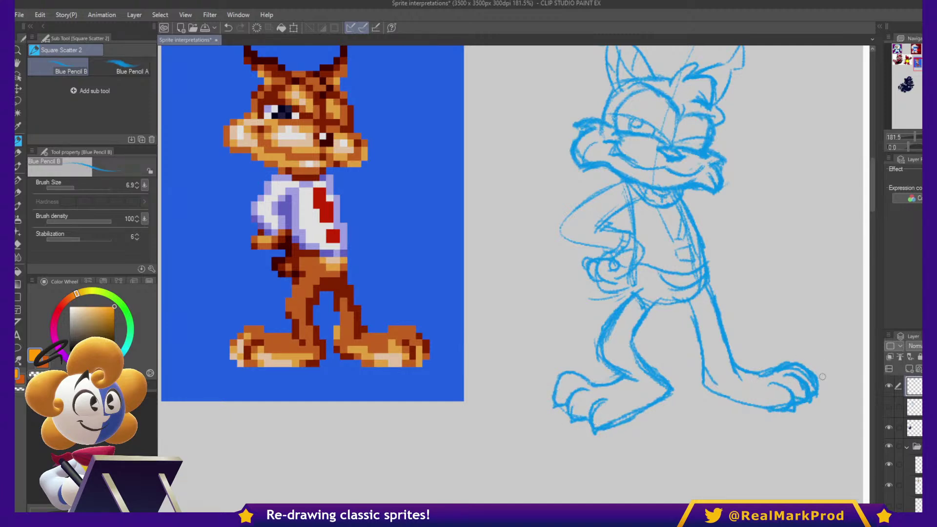
# - Strengthen the bent arm's outline with a sharper elbow, and darken the torso's right edge and the straight leg's inner line
pyautogui.moveTo(820, 289); pyautogui.dragTo(828, 308)
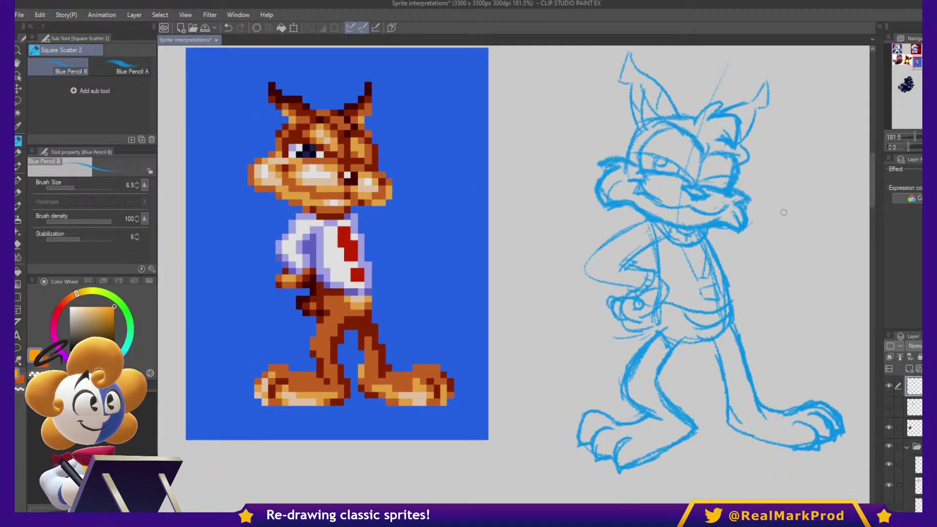
pyautogui.moveTo(653, 225); pyautogui.dragTo(593, 257)
pyautogui.moveTo(669, 239)
pyautogui.mouseDown()
pyautogui.moveTo(625, 260)
pyautogui.moveTo(636, 257)
pyautogui.mouseUp()
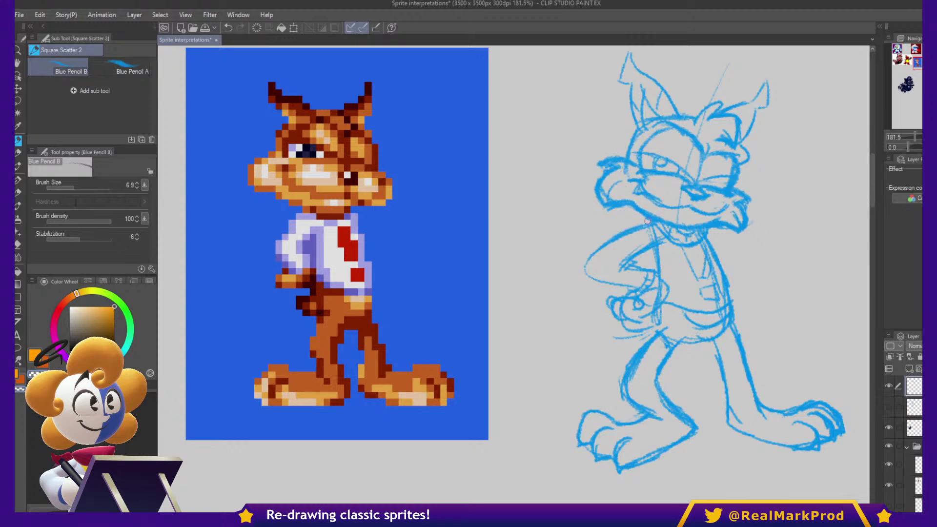
pyautogui.moveTo(642, 230)
pyautogui.mouseDown()
pyautogui.moveTo(613, 241)
pyautogui.moveTo(644, 242)
pyautogui.moveTo(631, 233)
pyautogui.moveTo(580, 273)
pyautogui.mouseUp()
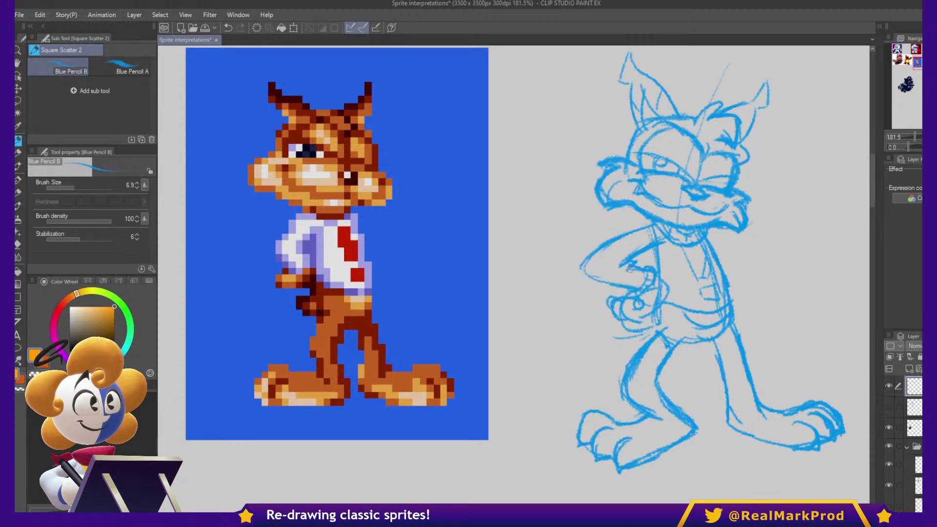
pyautogui.moveTo(722, 266); pyautogui.dragTo(732, 316)
pyautogui.moveTo(718, 358); pyautogui.dragTo(728, 399)
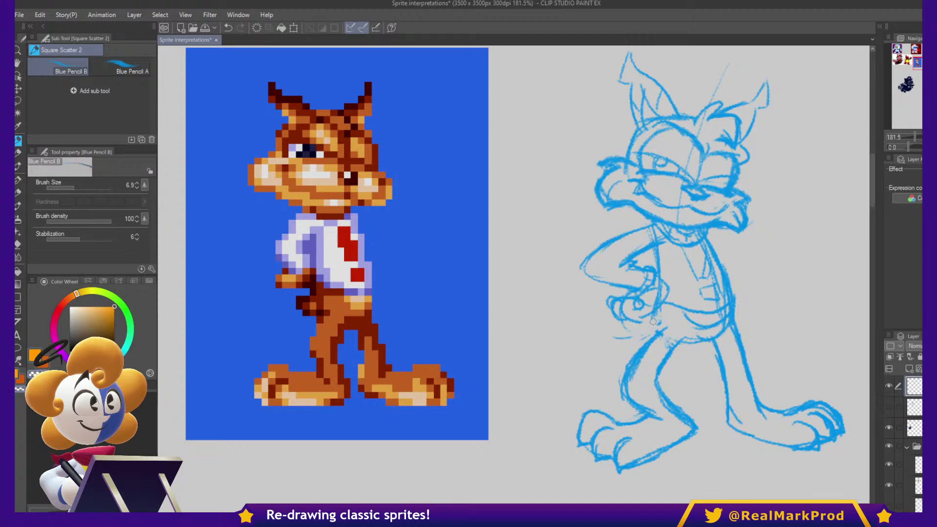
pyautogui.moveTo(642, 318)
pyautogui.mouseDown()
pyautogui.moveTo(615, 326)
pyautogui.moveTo(628, 344)
pyautogui.moveTo(663, 321)
pyautogui.mouseUp()
pyautogui.hotkey('ctrl', 'z')
pyautogui.hotkey('ctrl', 'z')
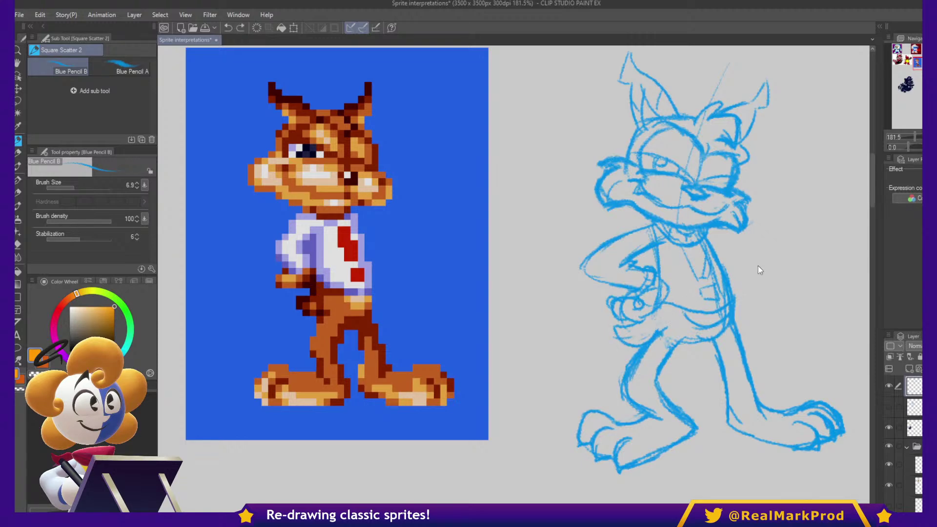
# - Select the hand resting on the hip and slightly adjust its size and position
pyautogui.press('m')
pyautogui.moveTo(661, 289)
pyautogui.mouseDown()
pyautogui.moveTo(615, 292)
pyautogui.moveTo(605, 324)
pyautogui.moveTo(646, 328)
pyautogui.moveTo(672, 295)
pyautogui.moveTo(670, 275)
pyautogui.moveTo(659, 273)
pyautogui.moveTo(685, 313)
pyautogui.moveTo(659, 313)
pyautogui.moveTo(689, 299)
pyautogui.mouseUp()
pyautogui.hotkey('ctrl', 't')
pyautogui.moveTo(588, 331); pyautogui.dragTo(594, 334)
pyautogui.moveTo(671, 277)
pyautogui.mouseDown()
pyautogui.moveTo(690, 288)
pyautogui.moveTo(669, 299)
pyautogui.moveTo(671, 289)
pyautogui.moveTo(662, 318)
pyautogui.mouseUp()
pyautogui.press('Return')
pyautogui.press('p')
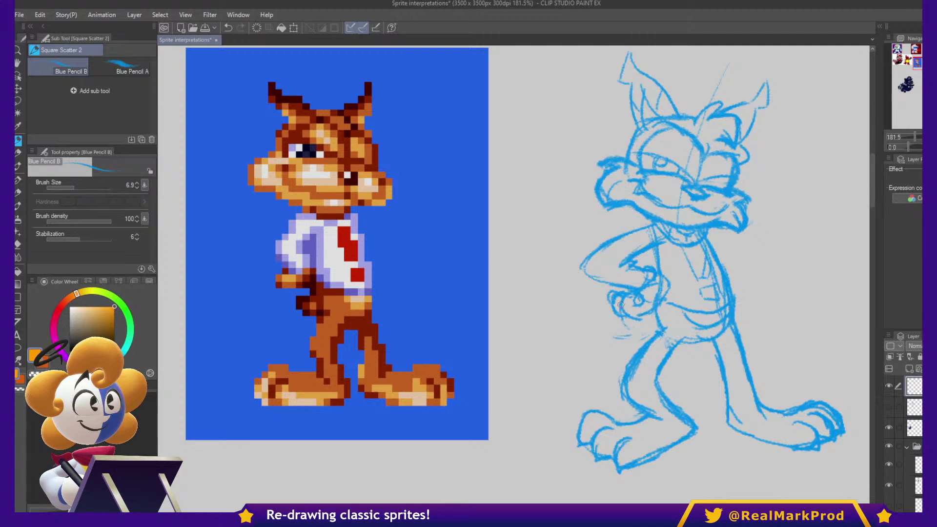
# - Redraw the tail as a short spiky tuft below the hand and add whisker dots to the muzzle
pyautogui.moveTo(620, 320)
pyautogui.mouseDown()
pyautogui.moveTo(635, 331)
pyautogui.moveTo(642, 321)
pyautogui.moveTo(634, 315)
pyautogui.moveTo(616, 330)
pyautogui.moveTo(636, 342)
pyautogui.moveTo(651, 336)
pyautogui.moveTo(659, 316)
pyautogui.moveTo(632, 323)
pyautogui.moveTo(653, 305)
pyautogui.moveTo(611, 320)
pyautogui.moveTo(641, 337)
pyautogui.moveTo(618, 337)
pyautogui.moveTo(642, 346)
pyautogui.mouseUp()
pyautogui.hotkey('ctrl', 'z')
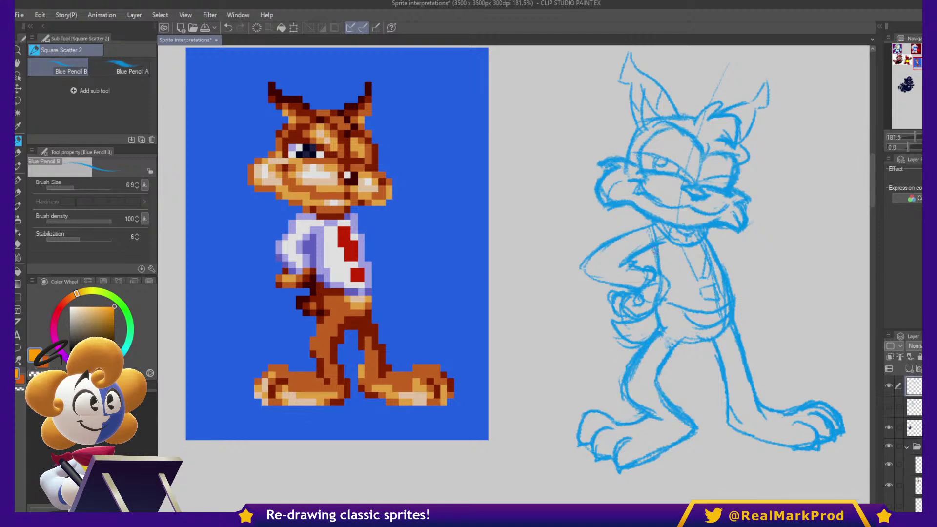
pyautogui.moveTo(711, 239); pyautogui.dragTo(728, 270)
pyautogui.hotkey('ctrl', 'z')
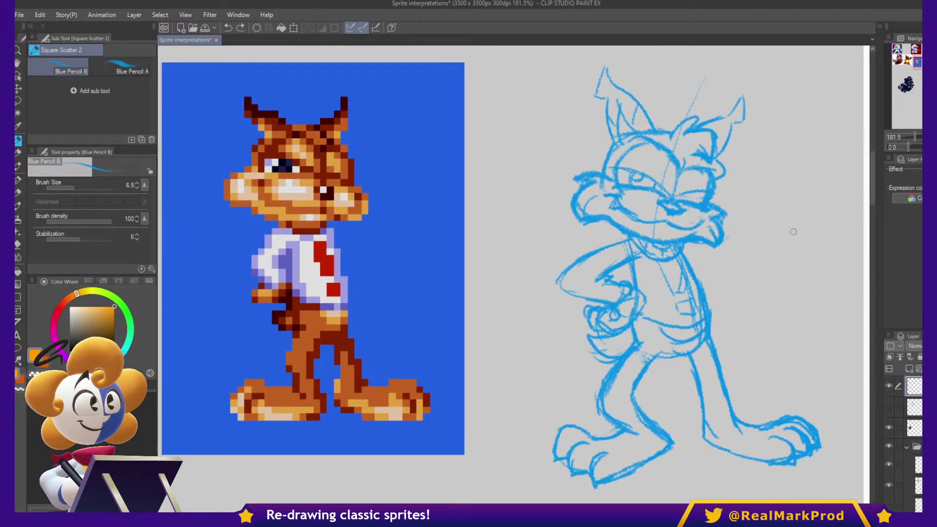
pyautogui.click(636, 197)
# - Lower the bobcat sketch layer's opacity and add a new layer above it
pyautogui.hotkey('ctrl', '+')
pyautogui.click(914, 407)
pyautogui.moveTo(935, 346); pyautogui.dragTo(929, 346)
pyautogui.click(914, 386)
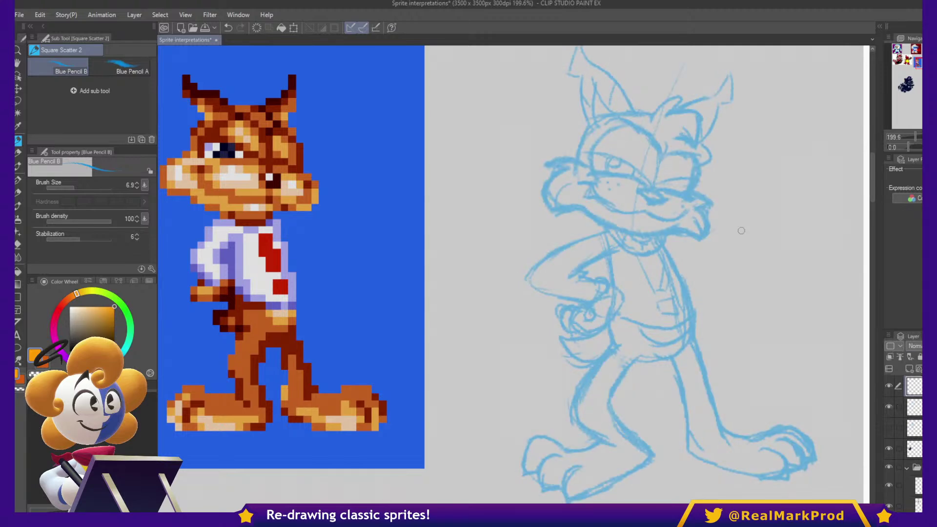
# - Scale the bobcat sketch layer up to 326% and move it to the empty canvas area below the sprite references
pyautogui.scroll(4, 742, 230)
pyautogui.press('p')
pyautogui.scroll(-3, 664, 222)
pyautogui.scroll(-3, 663, 222)
pyautogui.moveTo(584, 272); pyautogui.dragTo(647, 245)
pyautogui.scroll(-4, 638, 242)
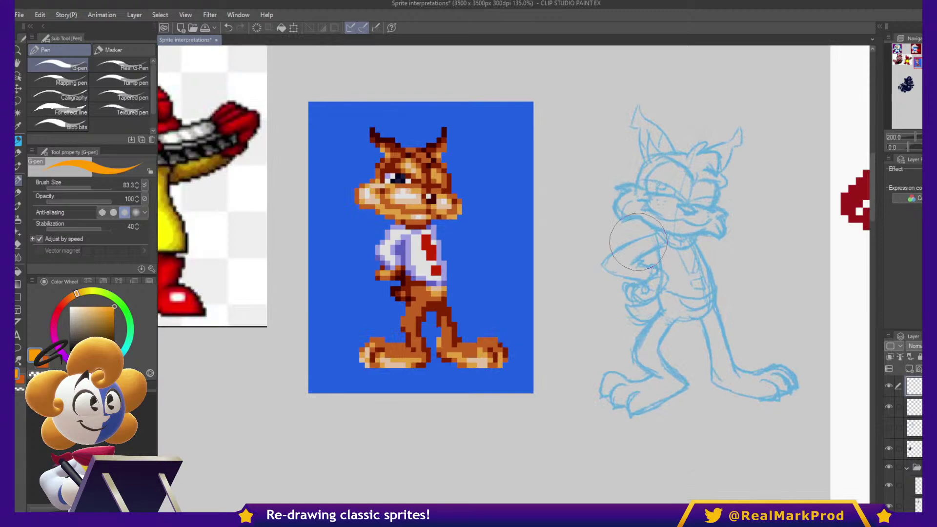
pyautogui.scroll(-4, 638, 242)
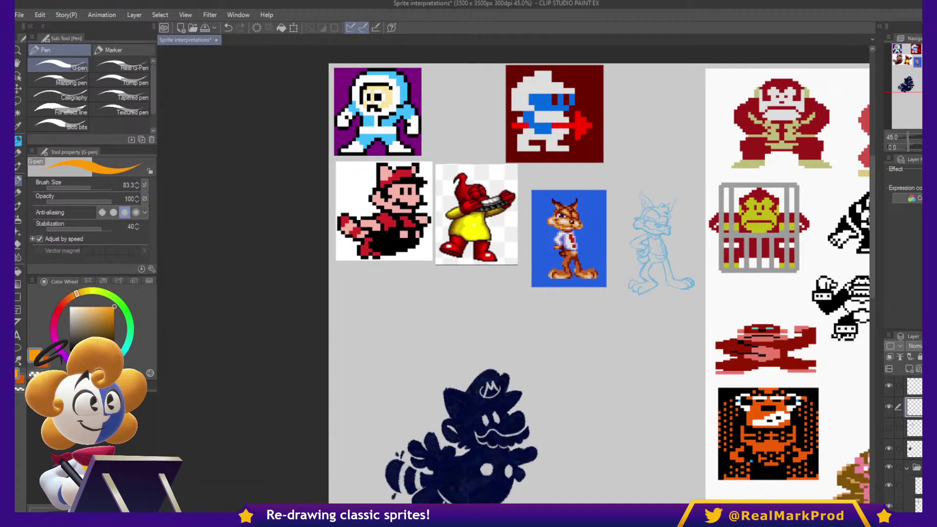
pyautogui.hotkey('ctrl', 't')
pyautogui.moveTo(633, 299); pyautogui.dragTo(549, 447)
pyautogui.moveTo(608, 405); pyautogui.dragTo(630, 208)
pyautogui.moveTo(626, 228)
pyautogui.mouseDown()
pyautogui.moveTo(636, 396)
pyautogui.moveTo(707, 438)
pyautogui.mouseUp()
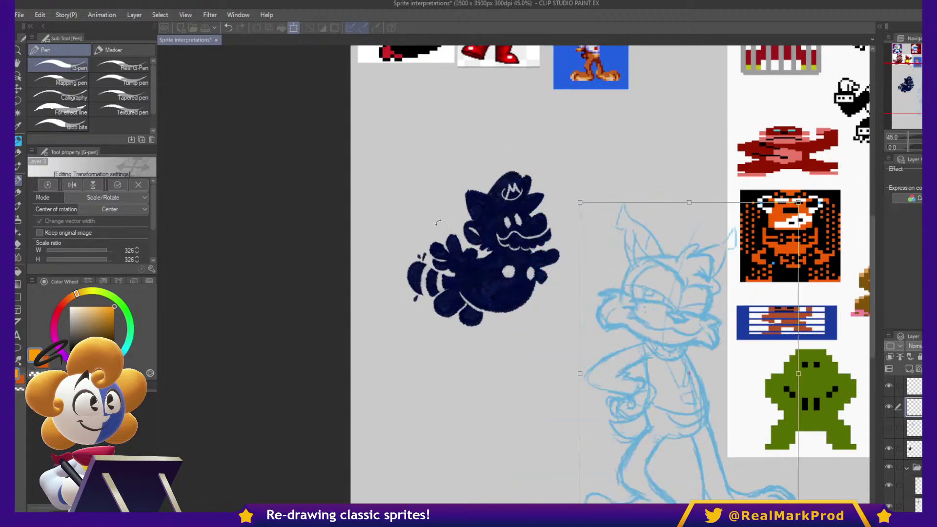
# - Position the bobcat sketch below the dark Mario drawing, enlarge it to 341% and apply the transformation
pyautogui.scroll(5, 467, 243)
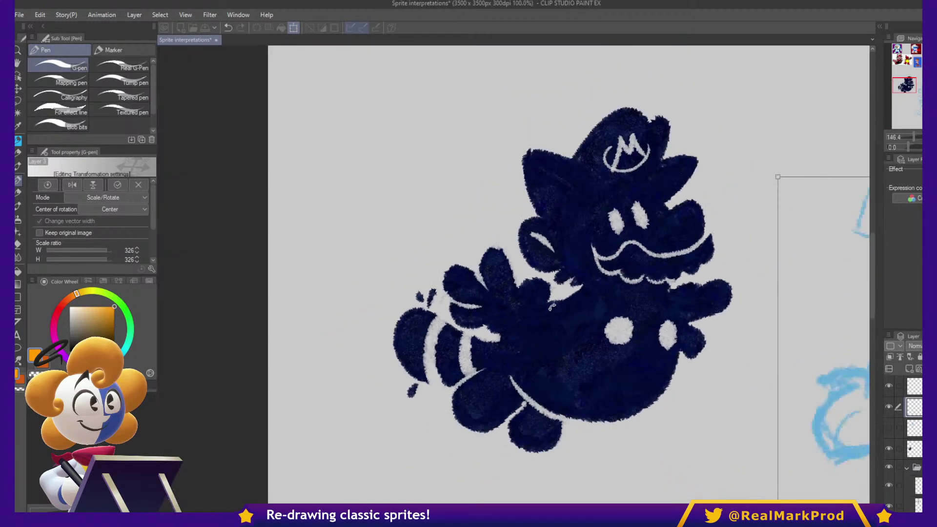
pyautogui.moveTo(562, 303); pyautogui.dragTo(601, 272)
pyautogui.scroll(-1, 648, 271)
pyautogui.scroll(-2, 649, 271)
pyautogui.scroll(-1, 643, 271)
pyautogui.moveTo(680, 291); pyautogui.dragTo(518, 175)
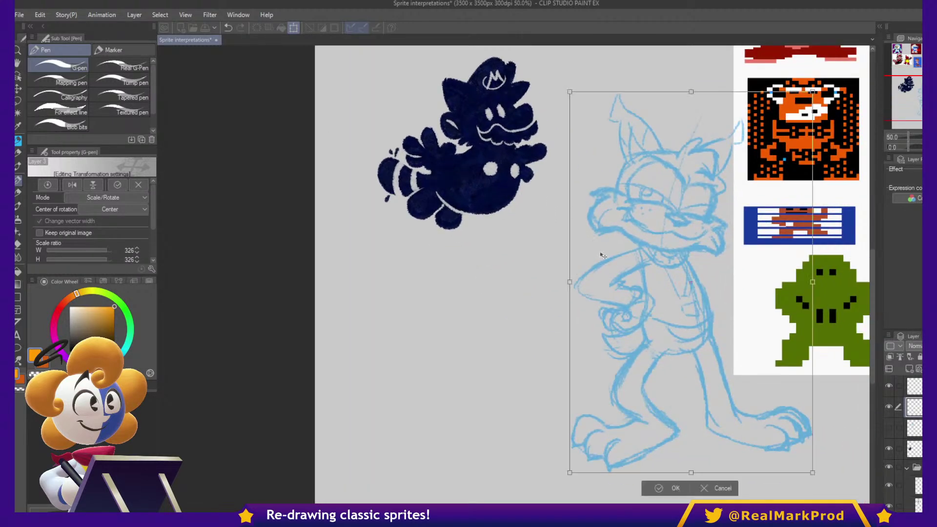
pyautogui.moveTo(644, 253)
pyautogui.mouseDown()
pyautogui.moveTo(645, 215)
pyautogui.moveTo(625, 327)
pyautogui.mouseUp()
pyautogui.scroll(-1, 639, 322)
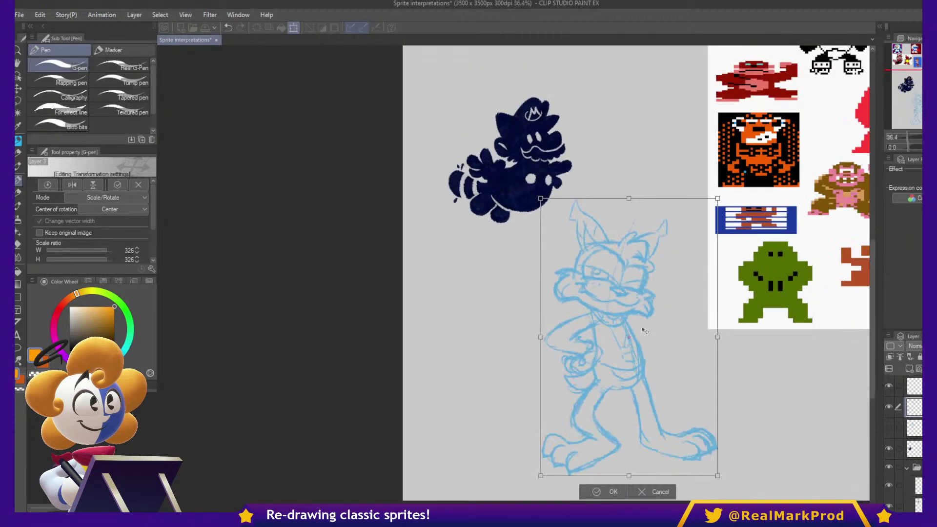
pyautogui.scroll(2, 637, 342)
pyautogui.scroll(1, 636, 346)
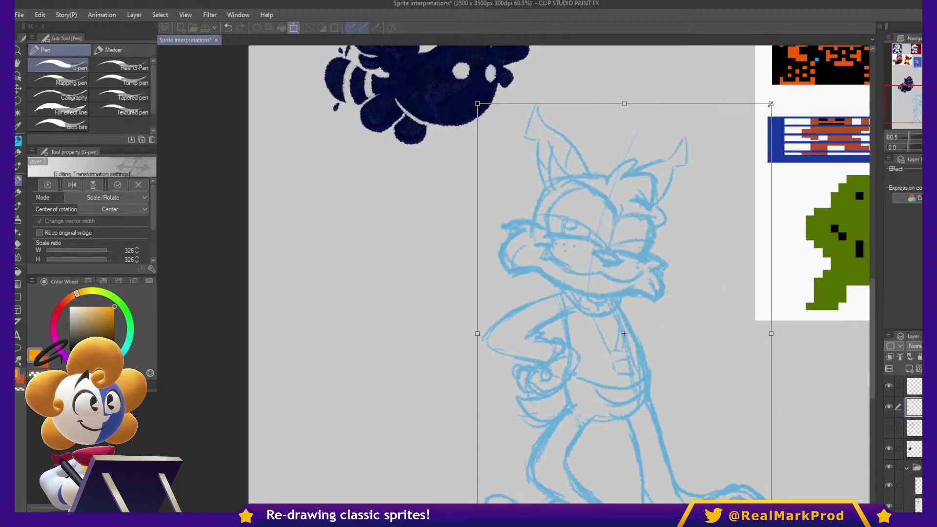
pyautogui.moveTo(770, 104); pyautogui.dragTo(784, 83)
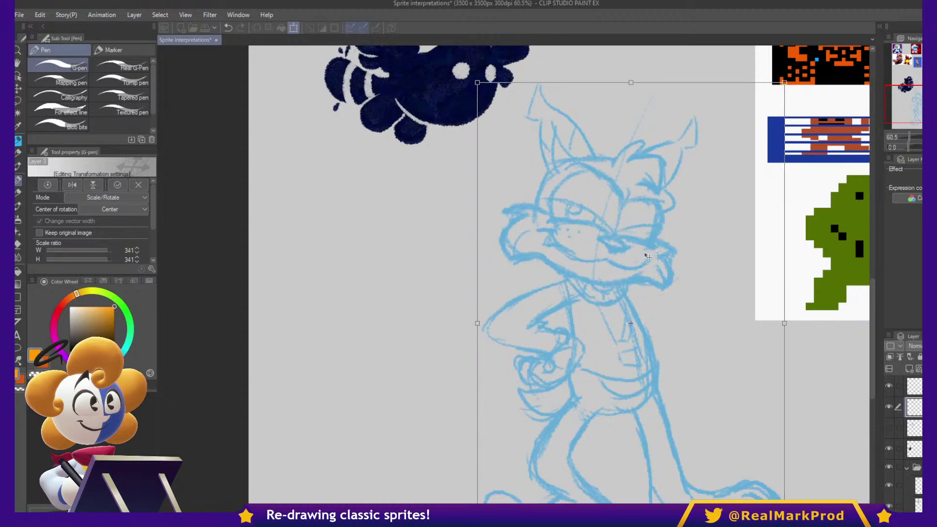
pyautogui.moveTo(648, 255); pyautogui.dragTo(669, 244)
pyautogui.press('Return')
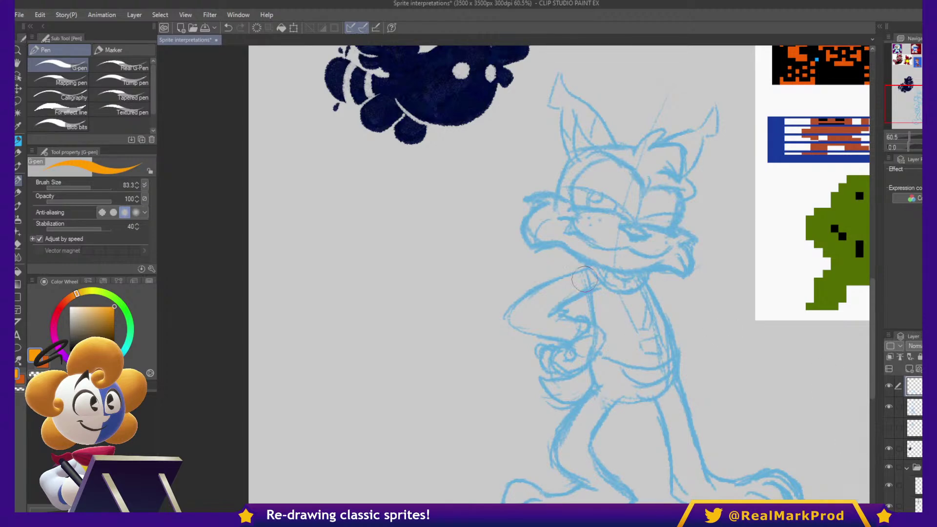
# - On the empty top layer, set the G-pen's brush size to 28.3 and switch to a near-black drawing colour
pyautogui.scroll(5, 635, 313)
pyautogui.moveTo(632, 263)
pyautogui.keyDown('ctrl'); pyautogui.keyDown('alt'); pyautogui.mouseDown()
pyautogui.moveTo(647, 279)
pyautogui.moveTo(634, 271)
pyautogui.mouseUp(); pyautogui.keyUp('alt'); pyautogui.keyUp('ctrl')
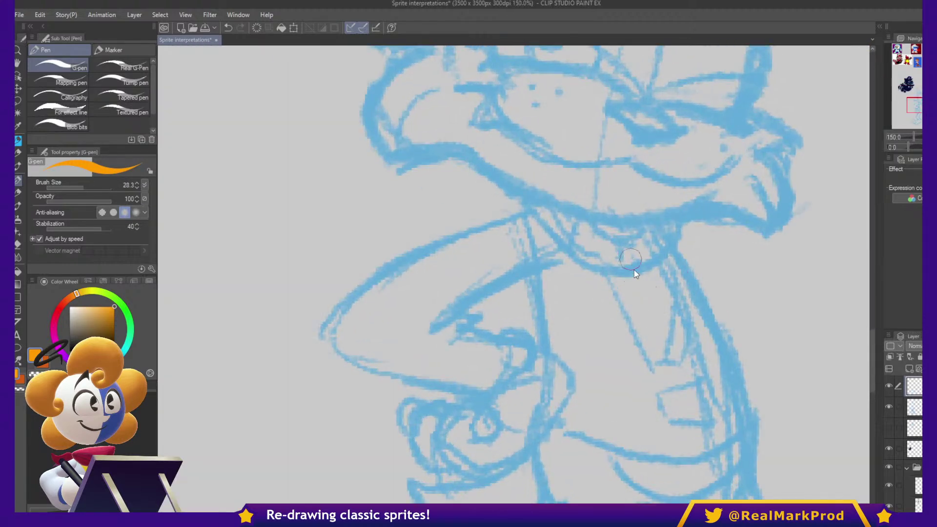
pyautogui.click(71, 350)
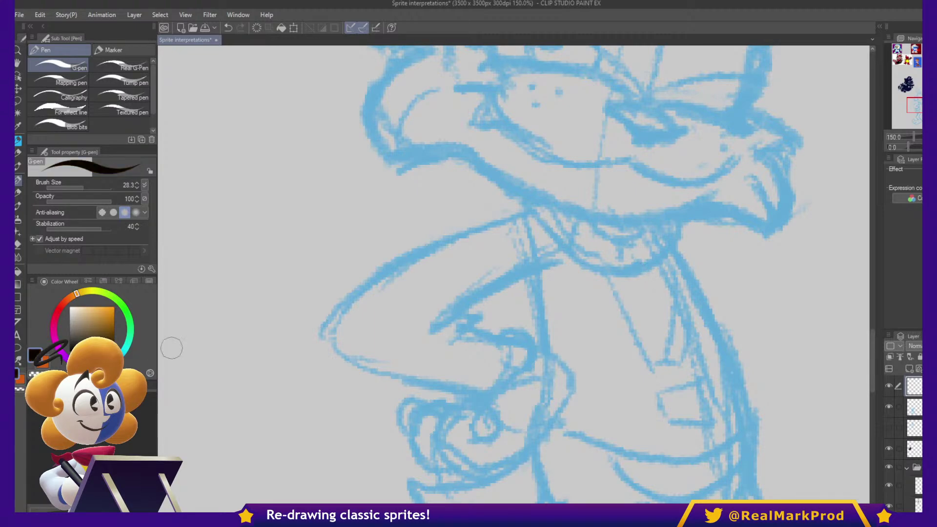
pyautogui.scroll(-2, 477, 317)
pyautogui.scroll(3, 562, 283)
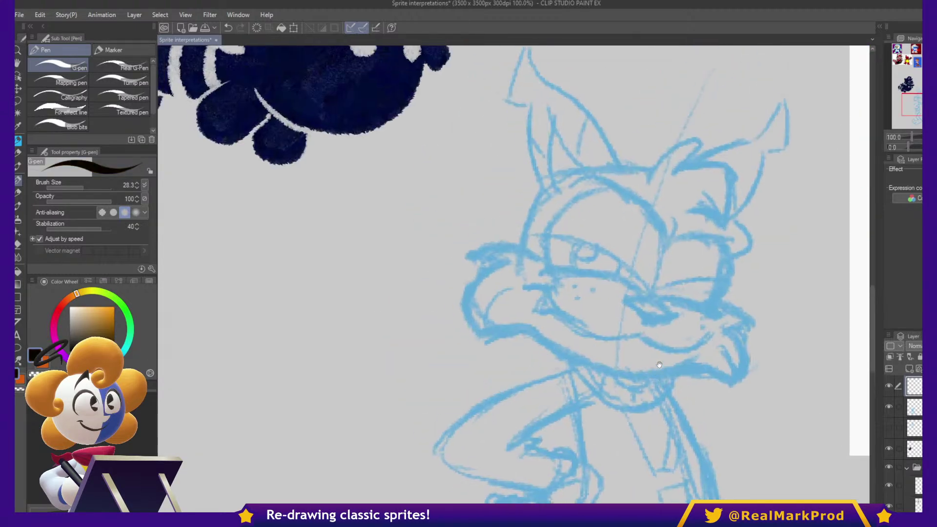
pyautogui.press('p')
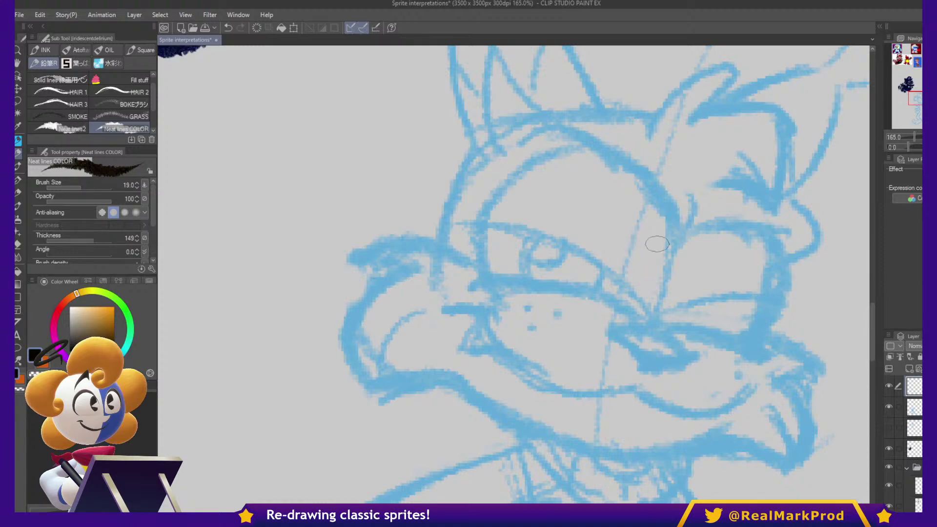
pyautogui.moveTo(591, 238)
pyautogui.keyDown('ctrl'); pyautogui.keyDown('alt'); pyautogui.mouseDown()
pyautogui.moveTo(614, 249)
pyautogui.moveTo(597, 320)
pyautogui.moveTo(711, 381)
pyautogui.moveTo(816, 338)
pyautogui.mouseUp(); pyautogui.keyUp('alt'); pyautogui.keyUp('ctrl')
pyautogui.hotkey('ctrl', 'z')
pyautogui.press('p')
pyautogui.moveTo(509, 387)
pyautogui.mouseDown()
pyautogui.moveTo(722, 272)
pyautogui.moveTo(789, 326)
pyautogui.mouseUp()
pyautogui.hotkey('ctrl', 'z')
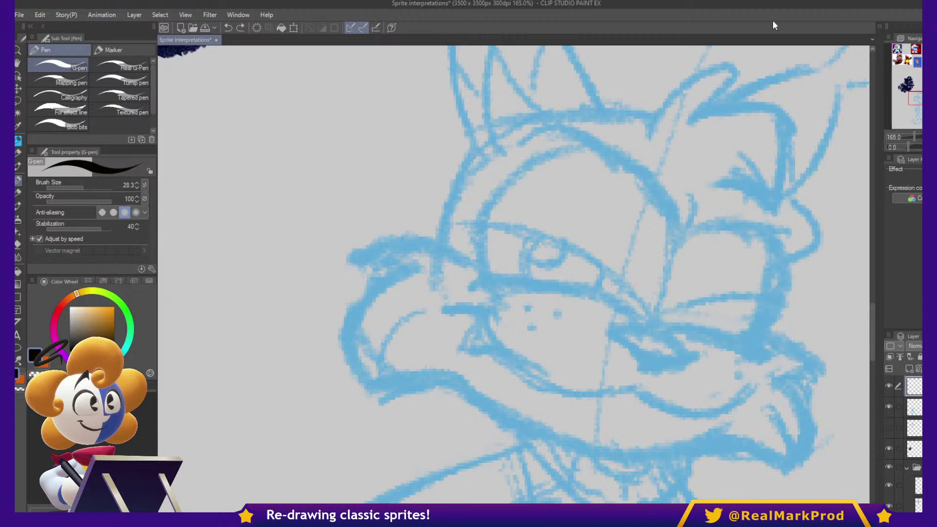
# - Switch to the Neat lines COLOR brush and ink the open eye's outer outline and slanted brow in black over the blue sketch
pyautogui.moveTo(806, 261)
pyautogui.mouseDown()
pyautogui.moveTo(805, 289)
pyautogui.moveTo(816, 278)
pyautogui.mouseUp()
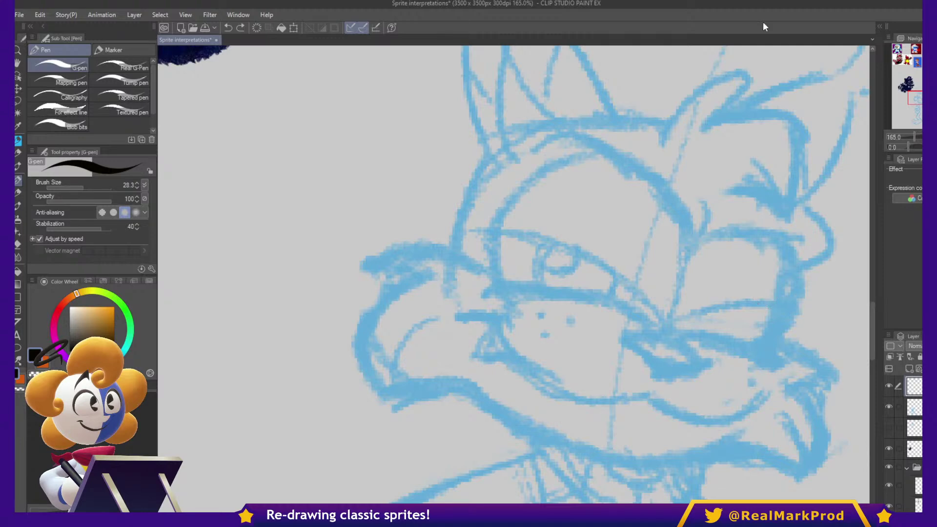
pyautogui.keyDown('ctrl'); pyautogui.keyDown('alt'); pyautogui.moveTo(782, 240); pyautogui.dragTo(776, 232); pyautogui.keyUp('alt'); pyautogui.keyUp('ctrl')
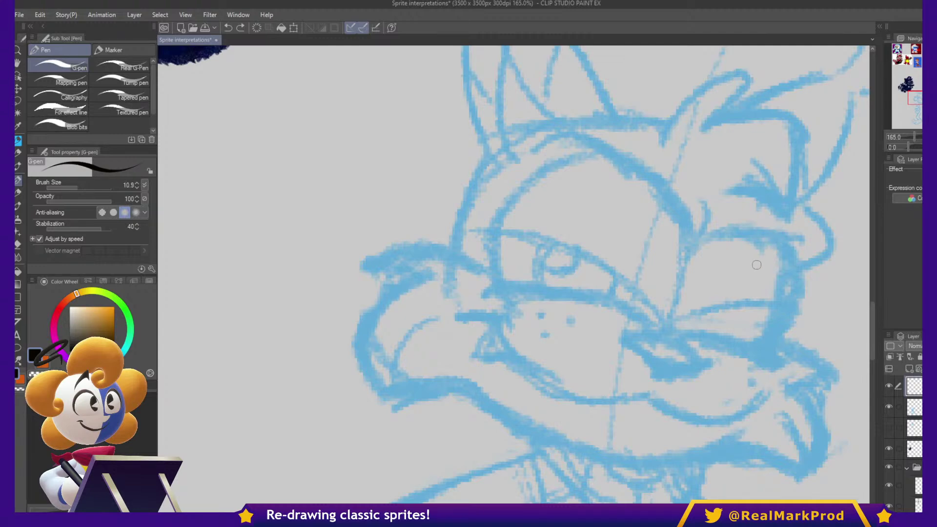
pyautogui.press('p')
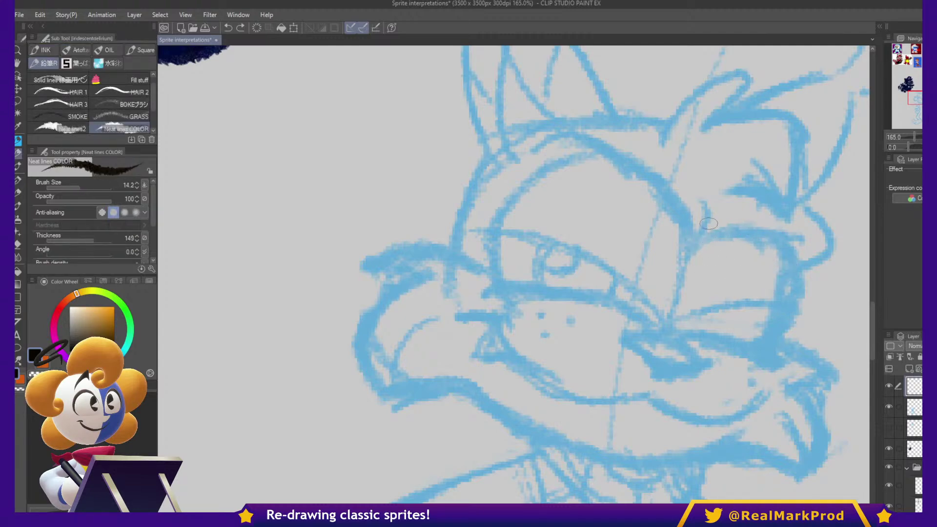
pyautogui.moveTo(555, 141)
pyautogui.mouseDown()
pyautogui.moveTo(672, 217)
pyautogui.moveTo(698, 219)
pyautogui.moveTo(706, 195)
pyautogui.moveTo(678, 303)
pyautogui.mouseUp()
pyautogui.moveTo(593, 154)
pyautogui.mouseDown()
pyautogui.moveTo(514, 190)
pyautogui.moveTo(494, 221)
pyautogui.moveTo(498, 288)
pyautogui.mouseUp()
pyautogui.moveTo(601, 155); pyautogui.dragTo(581, 152)
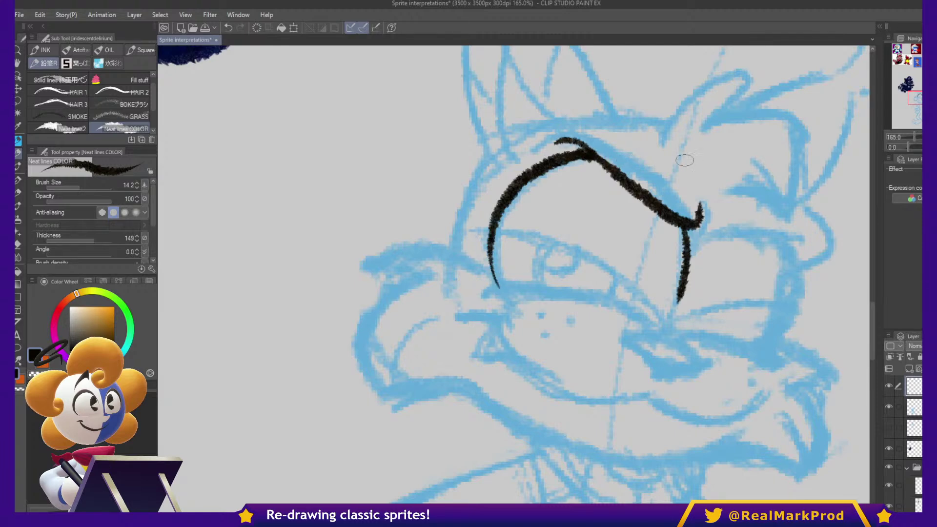
pyautogui.moveTo(681, 226); pyautogui.dragTo(683, 273)
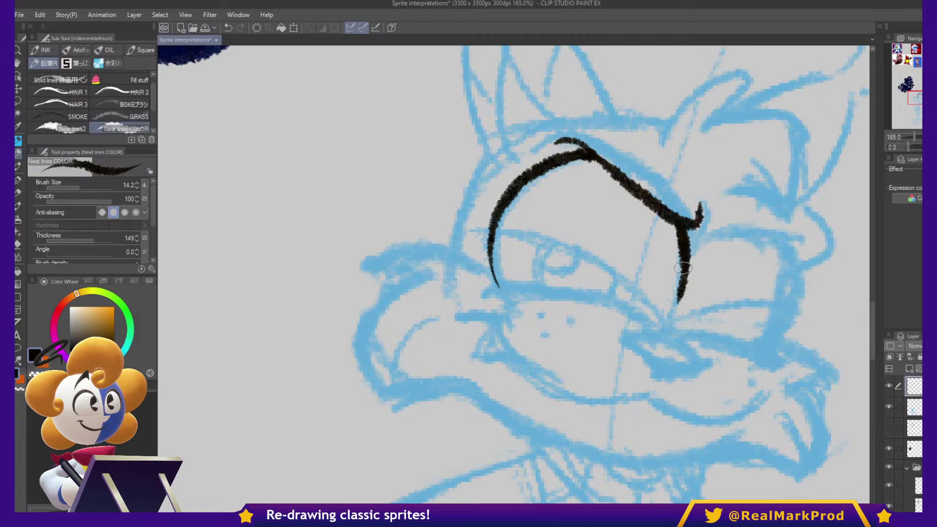
# - Try several black strokes for the upper eyelid line across the open eye, undoing each one
pyautogui.moveTo(473, 234)
pyautogui.mouseDown()
pyautogui.moveTo(568, 242)
pyautogui.moveTo(695, 308)
pyautogui.moveTo(713, 293)
pyautogui.mouseUp()
pyautogui.hotkey('ctrl', 'z')
pyautogui.moveTo(466, 231)
pyautogui.mouseDown()
pyautogui.moveTo(534, 236)
pyautogui.moveTo(634, 283)
pyautogui.moveTo(677, 323)
pyautogui.moveTo(621, 327)
pyautogui.mouseUp()
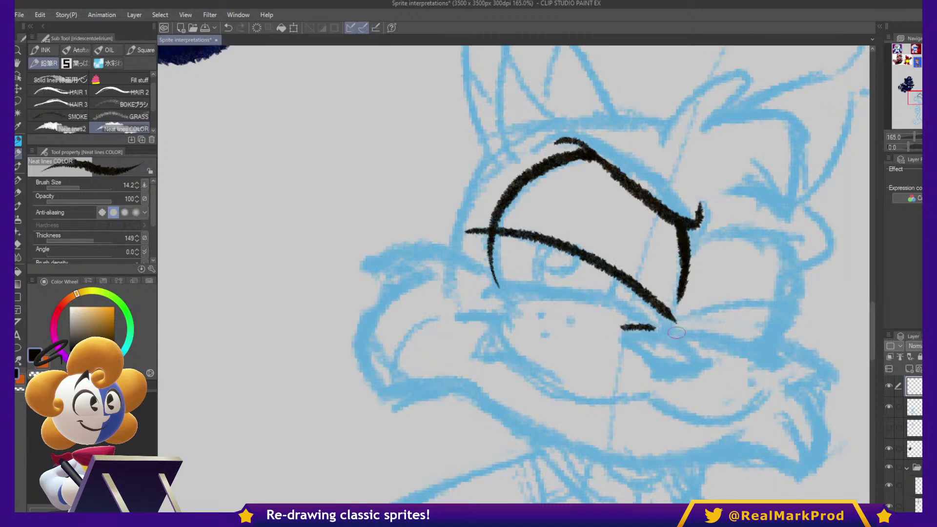
pyautogui.hotkey('ctrl', 'z')
pyautogui.hotkey('ctrl', 'z')
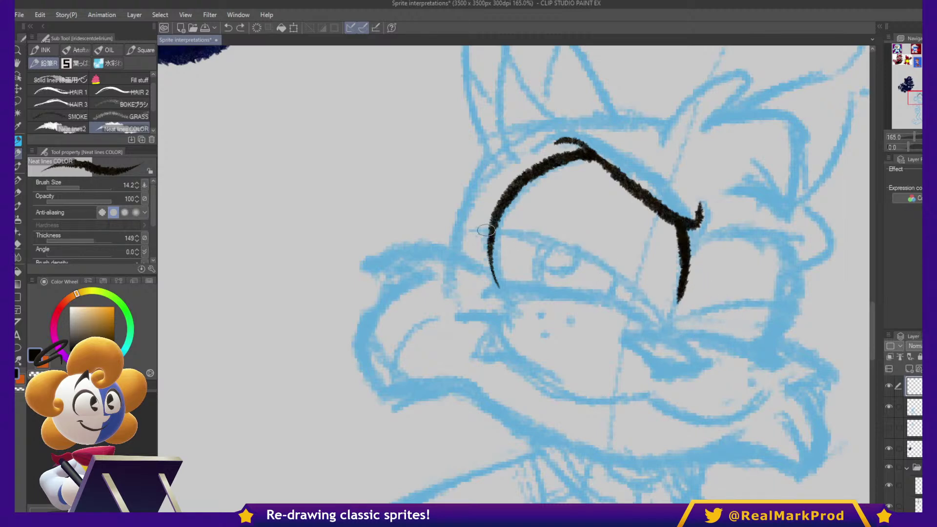
pyautogui.moveTo(466, 233); pyautogui.dragTo(530, 240)
pyautogui.hotkey('ctrl', 'z')
# - Try a thick upper eyelid with pupil sides, lid creases and an outer lash on the open eye, and undo them
pyautogui.moveTo(449, 210)
pyautogui.mouseDown()
pyautogui.moveTo(477, 235)
pyautogui.moveTo(550, 240)
pyautogui.moveTo(621, 268)
pyautogui.moveTo(677, 318)
pyautogui.mouseUp()
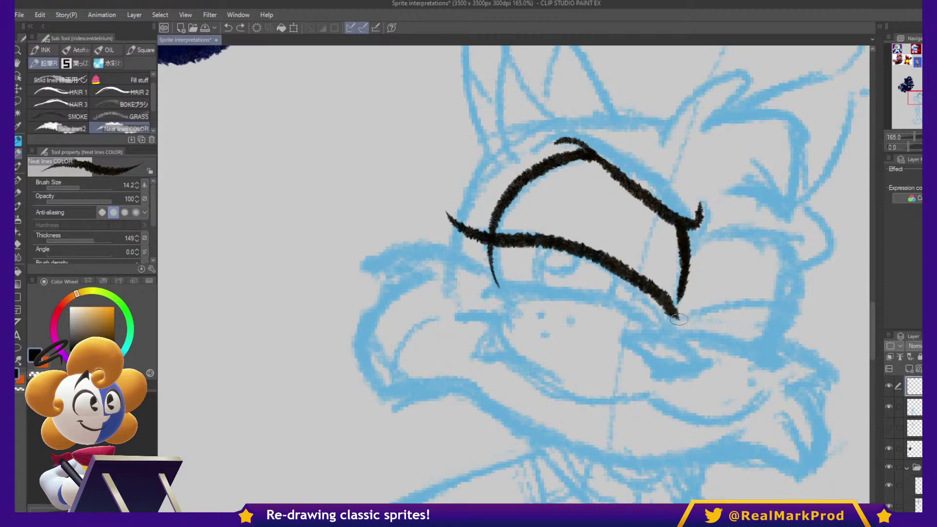
pyautogui.moveTo(541, 241); pyautogui.dragTo(540, 288)
pyautogui.moveTo(613, 263); pyautogui.dragTo(605, 295)
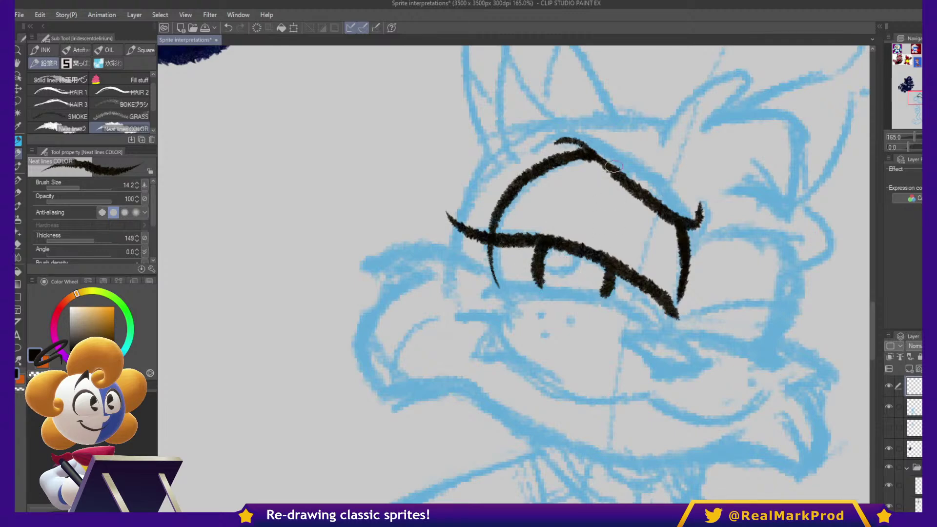
pyautogui.moveTo(611, 168); pyautogui.dragTo(564, 239)
pyautogui.moveTo(635, 198)
pyautogui.mouseDown()
pyautogui.moveTo(608, 253)
pyautogui.moveTo(566, 255)
pyautogui.moveTo(571, 264)
pyautogui.moveTo(543, 268)
pyautogui.mouseUp()
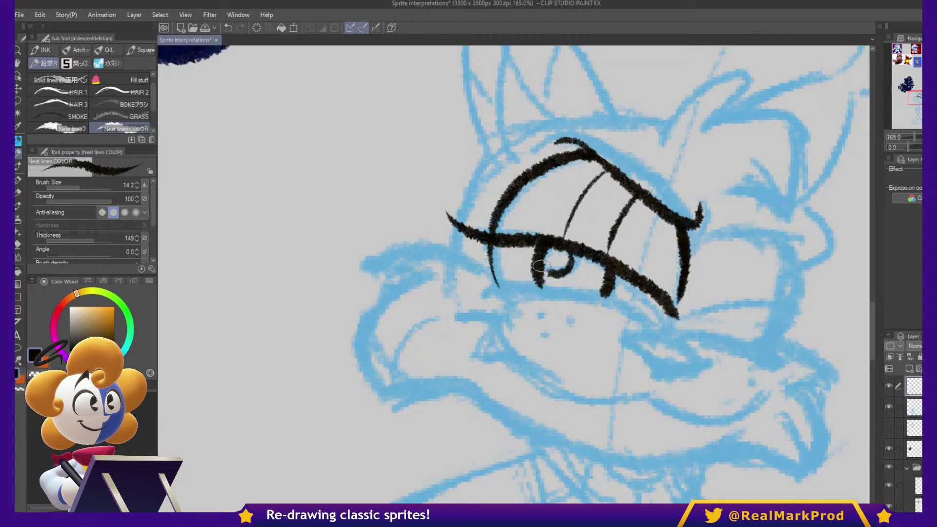
pyautogui.moveTo(465, 194); pyautogui.dragTo(481, 230)
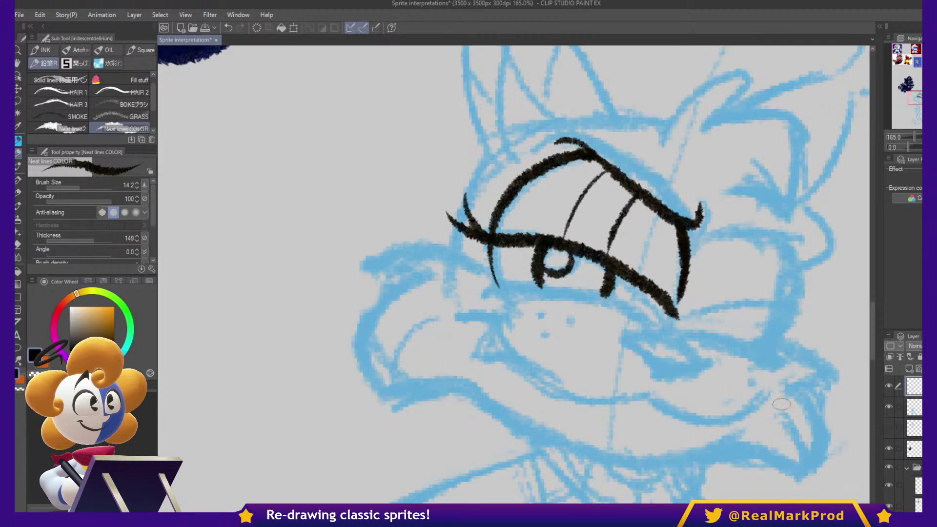
pyautogui.hotkey('ctrl', 'z')
pyautogui.hotkey('ctrl', 'z')
pyautogui.hotkey('ctrl', 'z')
pyautogui.hotkey('ctrl', 'z')
pyautogui.hotkey('ctrl', 'z')
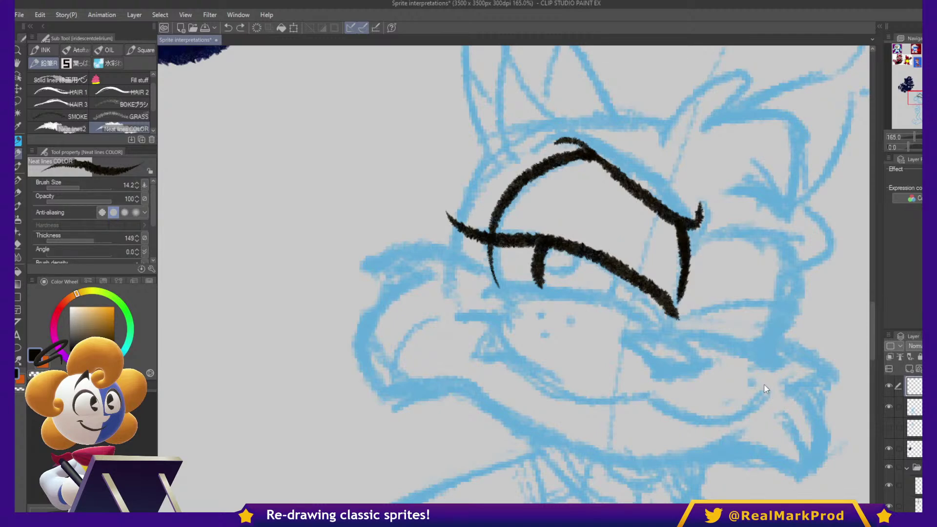
pyautogui.hotkey('ctrl', 'z')
pyautogui.hotkey('ctrl', 'z')
# - Try thinner eyelid strokes with a pupil side, lower eye line and nose top, and undo them
pyautogui.moveTo(476, 229)
pyautogui.mouseDown()
pyautogui.moveTo(522, 235)
pyautogui.moveTo(652, 295)
pyautogui.mouseUp()
pyautogui.hotkey('ctrl', 'z')
pyautogui.moveTo(468, 235)
pyautogui.mouseDown()
pyautogui.moveTo(504, 232)
pyautogui.moveTo(554, 247)
pyautogui.moveTo(682, 322)
pyautogui.mouseUp()
pyautogui.hotkey('ctrl', 'z')
pyautogui.moveTo(476, 237)
pyautogui.mouseDown()
pyautogui.moveTo(522, 233)
pyautogui.moveTo(599, 265)
pyautogui.moveTo(674, 325)
pyautogui.mouseUp()
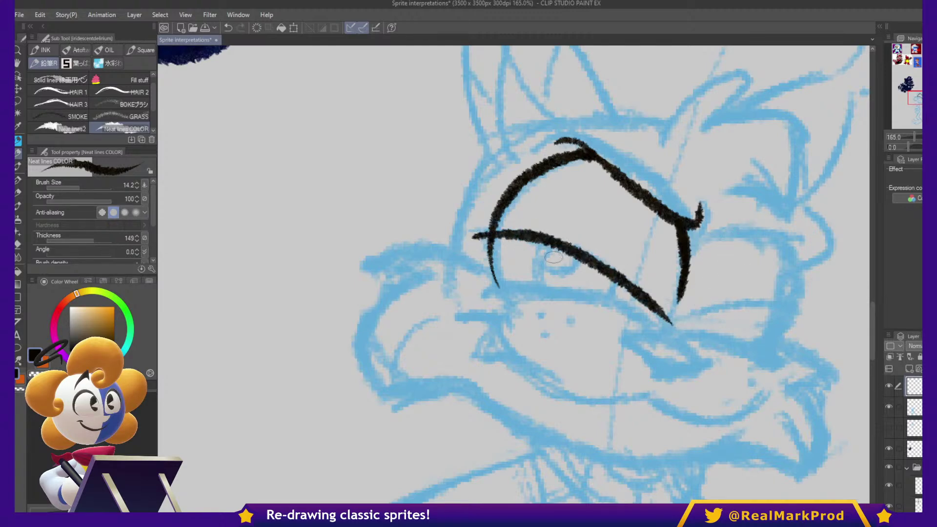
pyautogui.moveTo(546, 246)
pyautogui.mouseDown()
pyautogui.moveTo(547, 281)
pyautogui.moveTo(493, 291)
pyautogui.moveTo(531, 285)
pyautogui.moveTo(590, 296)
pyautogui.moveTo(663, 335)
pyautogui.mouseUp()
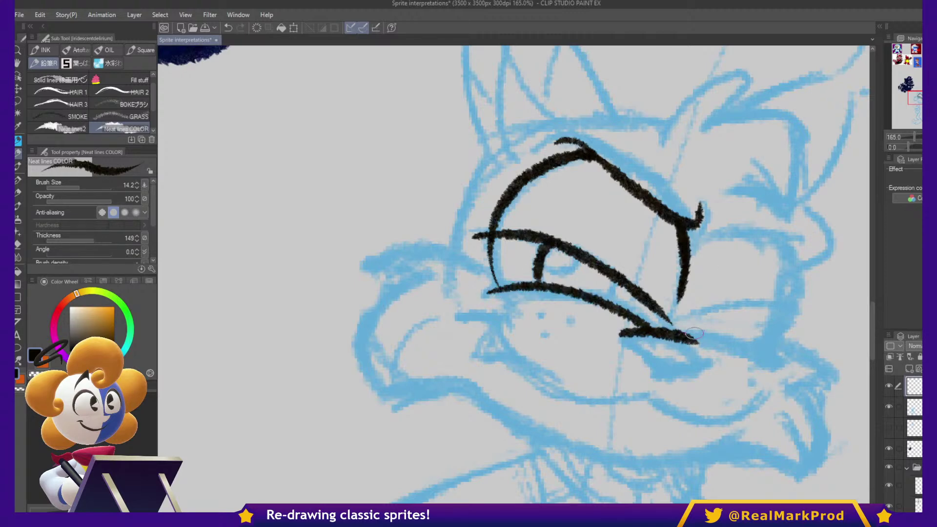
pyautogui.hotkey('ctrl', 'z')
pyautogui.hotkey('ctrl', 'z')
pyautogui.hotkey('ctrl', 'z')
pyautogui.hotkey('ctrl', 'z')
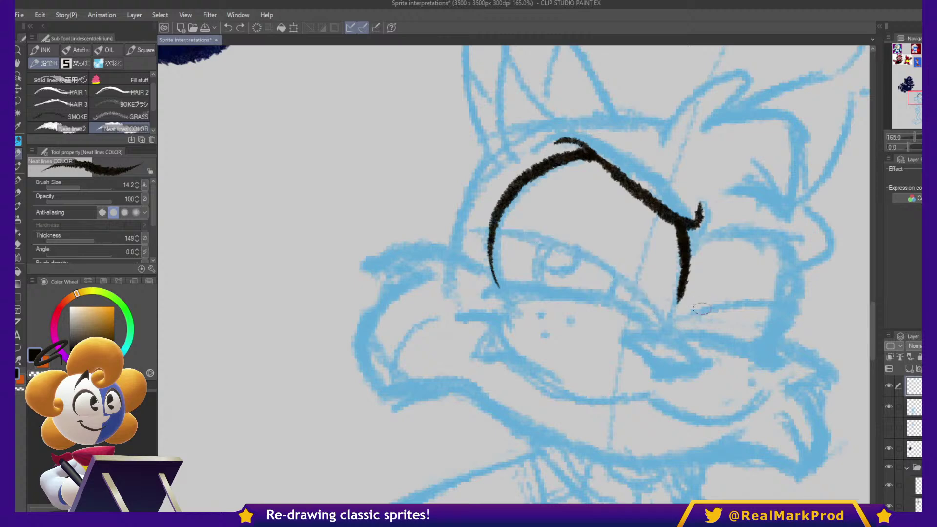
# - Ink the open eye's drooping upper eyelid and its curved lower edge above the muzzle
pyautogui.moveTo(664, 331)
pyautogui.mouseDown()
pyautogui.moveTo(610, 268)
pyautogui.moveTo(564, 246)
pyautogui.moveTo(489, 230)
pyautogui.moveTo(463, 233)
pyautogui.mouseUp()
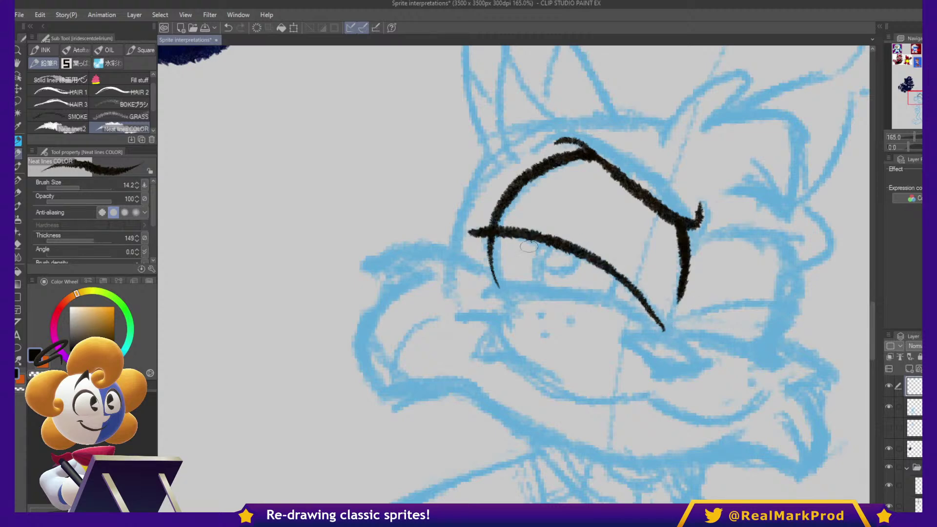
pyautogui.moveTo(490, 292)
pyautogui.mouseDown()
pyautogui.moveTo(606, 305)
pyautogui.moveTo(666, 328)
pyautogui.moveTo(626, 332)
pyautogui.moveTo(668, 330)
pyautogui.moveTo(710, 347)
pyautogui.moveTo(626, 332)
pyautogui.moveTo(660, 379)
pyautogui.moveTo(710, 350)
pyautogui.mouseUp()
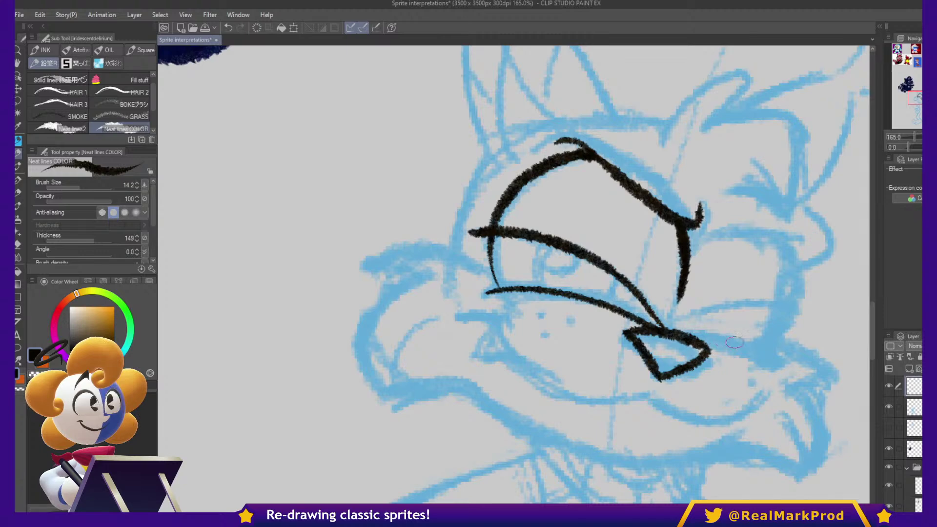
pyautogui.hotkey('ctrl', 'z')
pyautogui.hotkey('ctrl', 'z')
pyautogui.hotkey('ctrl', 'z')
# - Ink the nose solid black with a small highlight gap and add whisker dots on both sides of the muzzle
pyautogui.moveTo(627, 328); pyautogui.dragTo(696, 357)
pyautogui.moveTo(630, 330)
pyautogui.mouseDown()
pyautogui.moveTo(661, 370)
pyautogui.moveTo(697, 349)
pyautogui.moveTo(665, 336)
pyautogui.moveTo(698, 356)
pyautogui.moveTo(649, 351)
pyautogui.moveTo(681, 352)
pyautogui.moveTo(656, 363)
pyautogui.moveTo(685, 356)
pyautogui.moveTo(666, 364)
pyautogui.moveTo(665, 345)
pyautogui.moveTo(645, 351)
pyautogui.moveTo(678, 341)
pyautogui.moveTo(640, 337)
pyautogui.moveTo(669, 354)
pyautogui.mouseUp()
pyautogui.moveTo(523, 305); pyautogui.dragTo(561, 318)
pyautogui.moveTo(535, 324); pyautogui.dragTo(542, 333)
pyautogui.moveTo(731, 359)
pyautogui.mouseDown()
pyautogui.moveTo(748, 379)
pyautogui.moveTo(762, 366)
pyautogui.mouseUp()
# - Ink the muzzle's upper edge beside the nose and the rounded outline of the closed eye
pyautogui.moveTo(668, 342)
pyautogui.mouseDown()
pyautogui.moveTo(724, 339)
pyautogui.moveTo(783, 354)
pyautogui.mouseUp()
pyautogui.hotkey('ctrl', 'z')
pyautogui.moveTo(688, 344)
pyautogui.mouseDown()
pyautogui.moveTo(729, 345)
pyautogui.moveTo(782, 368)
pyautogui.mouseUp()
pyautogui.moveTo(689, 260)
pyautogui.mouseDown()
pyautogui.moveTo(738, 227)
pyautogui.moveTo(773, 228)
pyautogui.moveTo(801, 252)
pyautogui.mouseUp()
pyautogui.hotkey('ctrl', 'z')
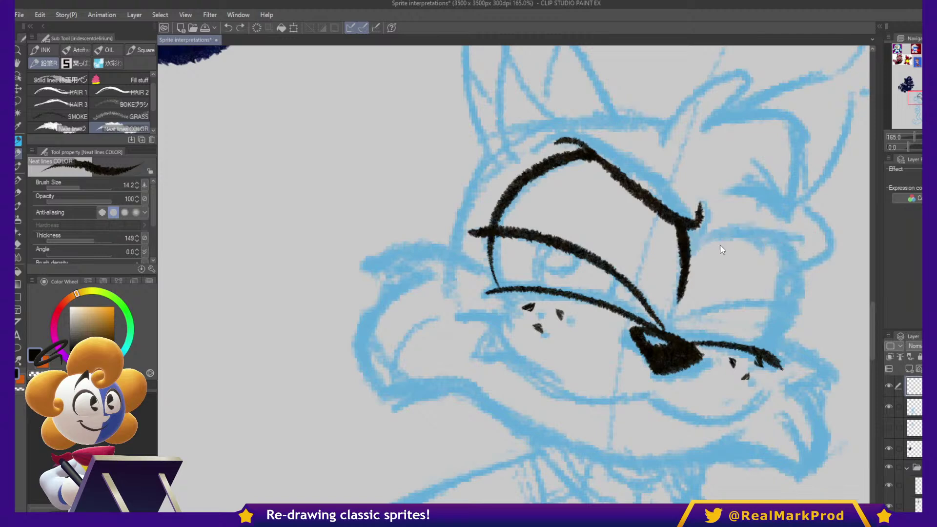
pyautogui.hotkey('ctrl', 'z')
pyautogui.hotkey('ctrl', 'z')
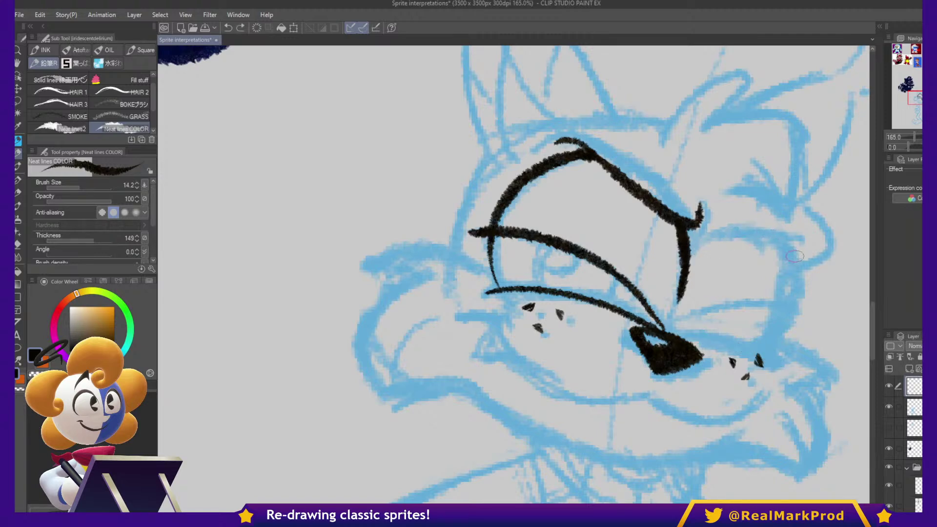
pyautogui.hotkey('ctrl', 'y')
pyautogui.moveTo(687, 264)
pyautogui.mouseDown()
pyautogui.moveTo(700, 242)
pyautogui.moveTo(734, 229)
pyautogui.moveTo(773, 230)
pyautogui.moveTo(804, 259)
pyautogui.mouseUp()
pyautogui.moveTo(771, 231)
pyautogui.mouseDown()
pyautogui.moveTo(793, 257)
pyautogui.moveTo(797, 291)
pyautogui.moveTo(765, 353)
pyautogui.mouseUp()
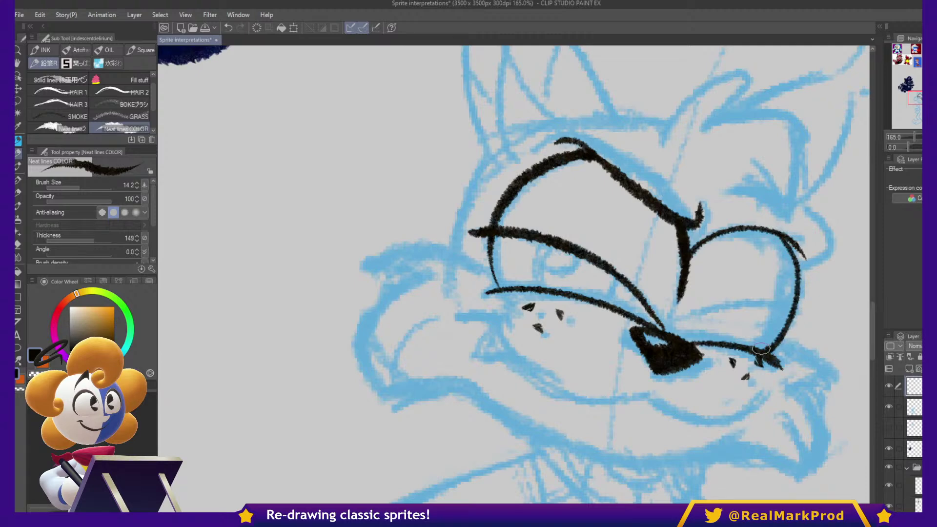
# - Ink the closed eye's curved lid, thicken its outline and add the small bulge on the face edge beside it
pyautogui.moveTo(677, 322)
pyautogui.mouseDown()
pyautogui.moveTo(721, 306)
pyautogui.moveTo(781, 319)
pyautogui.moveTo(803, 317)
pyautogui.mouseUp()
pyautogui.hotkey('ctrl', 'z')
pyautogui.moveTo(682, 321)
pyautogui.mouseDown()
pyautogui.moveTo(729, 308)
pyautogui.moveTo(776, 330)
pyautogui.mouseUp()
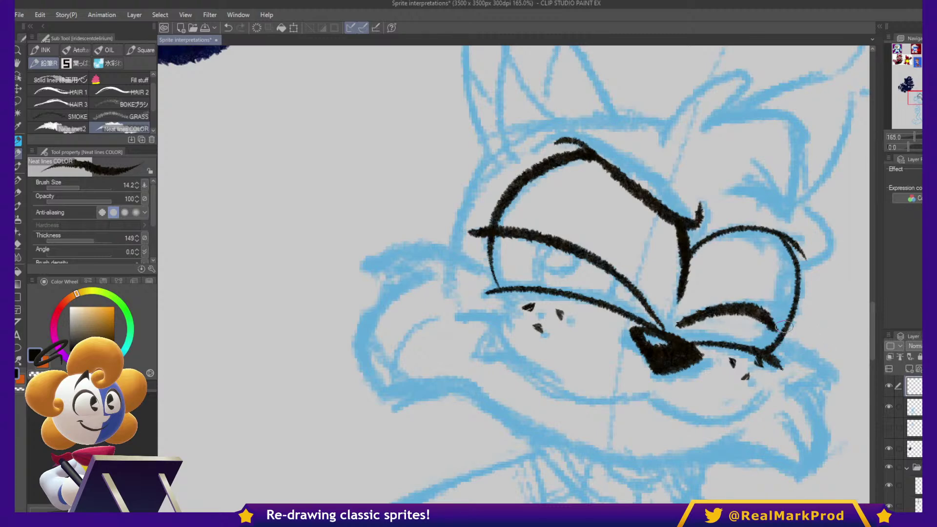
pyautogui.moveTo(679, 324)
pyautogui.mouseDown()
pyautogui.moveTo(736, 309)
pyautogui.moveTo(776, 326)
pyautogui.mouseUp()
pyautogui.moveTo(684, 262)
pyautogui.mouseDown()
pyautogui.moveTo(754, 227)
pyautogui.moveTo(800, 251)
pyautogui.mouseUp()
pyautogui.moveTo(803, 214)
pyautogui.mouseDown()
pyautogui.moveTo(837, 256)
pyautogui.moveTo(811, 276)
pyautogui.moveTo(816, 240)
pyautogui.moveTo(824, 263)
pyautogui.moveTo(803, 282)
pyautogui.moveTo(817, 267)
pyautogui.moveTo(782, 337)
pyautogui.mouseUp()
pyautogui.hotkey('ctrl', 'z')
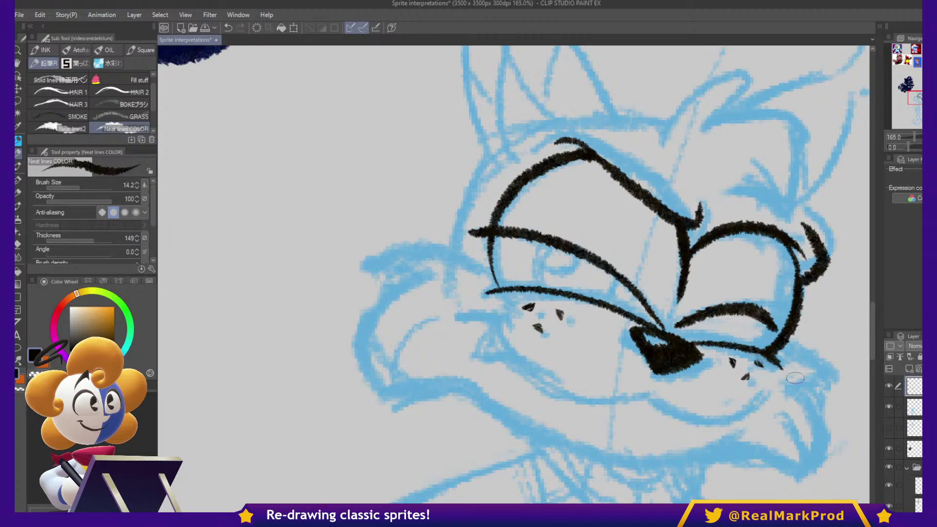
# - Ink the pointed cheek fur tufts on both sides of the bobcat's face
pyautogui.moveTo(783, 350)
pyautogui.mouseDown()
pyautogui.moveTo(818, 363)
pyautogui.moveTo(825, 377)
pyautogui.moveTo(795, 387)
pyautogui.moveTo(834, 319)
pyautogui.moveTo(810, 324)
pyautogui.moveTo(820, 325)
pyautogui.moveTo(831, 383)
pyautogui.moveTo(813, 416)
pyautogui.moveTo(759, 397)
pyautogui.moveTo(721, 400)
pyautogui.mouseUp()
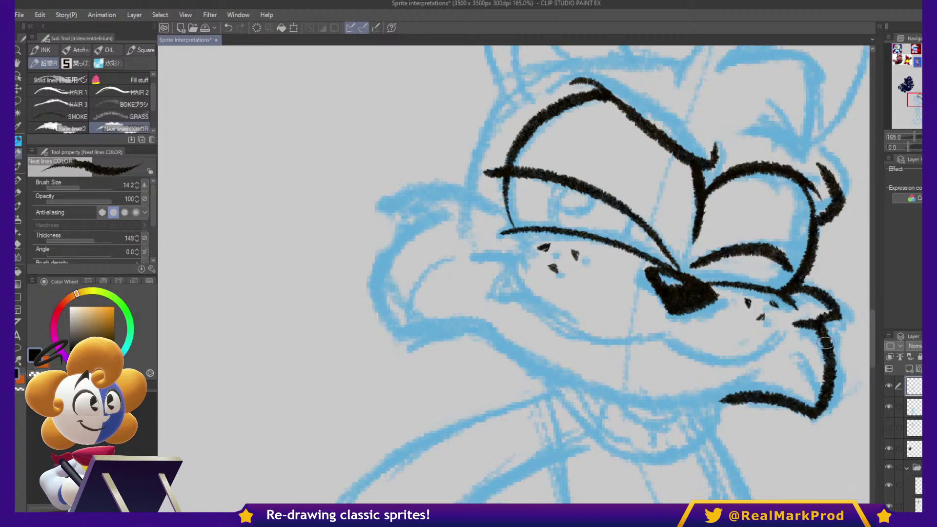
pyautogui.moveTo(793, 360); pyautogui.dragTo(813, 405)
pyautogui.moveTo(496, 220)
pyautogui.mouseDown()
pyautogui.moveTo(448, 190)
pyautogui.moveTo(385, 218)
pyautogui.moveTo(448, 224)
pyautogui.moveTo(420, 223)
pyautogui.mouseUp()
pyautogui.moveTo(447, 222)
pyautogui.mouseDown()
pyautogui.moveTo(390, 249)
pyautogui.moveTo(402, 359)
pyautogui.moveTo(473, 333)
pyautogui.mouseUp()
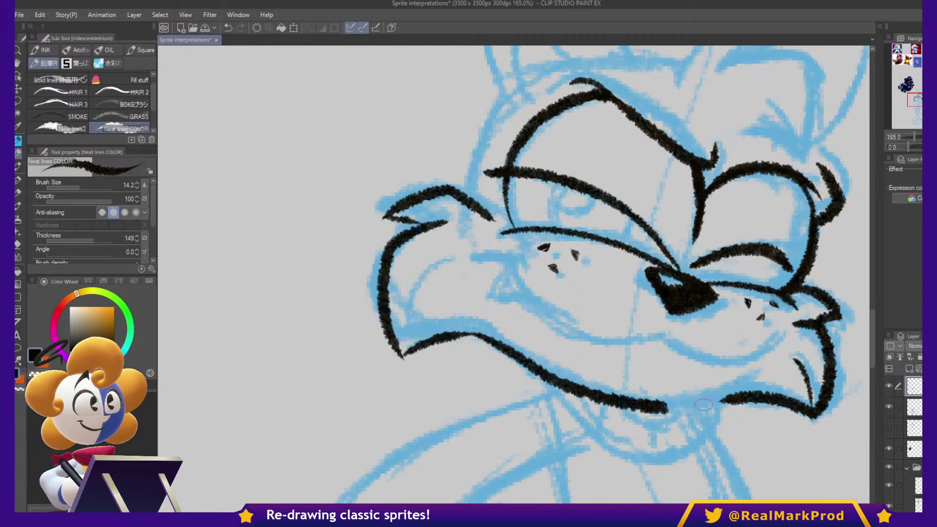
# - Ink the long jaw line under the muzzle so it joins the two cheek tufts
pyautogui.hotkey('ctrl', 'z')
pyautogui.moveTo(466, 335); pyautogui.dragTo(591, 394)
pyautogui.hotkey('ctrl', 'z')
pyautogui.moveTo(461, 335)
pyautogui.mouseDown()
pyautogui.moveTo(487, 336)
pyautogui.moveTo(635, 405)
pyautogui.moveTo(727, 396)
pyautogui.moveTo(770, 376)
pyautogui.mouseUp()
# - Ink the inner fold of the left cheek, the smiling mouth line and the small fang at its corner
pyautogui.moveTo(449, 264)
pyautogui.mouseDown()
pyautogui.moveTo(405, 358)
pyautogui.moveTo(424, 342)
pyautogui.moveTo(404, 346)
pyautogui.moveTo(407, 361)
pyautogui.moveTo(425, 346)
pyautogui.mouseUp()
pyautogui.moveTo(486, 254)
pyautogui.mouseDown()
pyautogui.moveTo(555, 320)
pyautogui.moveTo(598, 335)
pyautogui.moveTo(652, 334)
pyautogui.moveTo(724, 358)
pyautogui.moveTo(779, 334)
pyautogui.mouseUp()
pyautogui.moveTo(510, 266)
pyautogui.mouseDown()
pyautogui.moveTo(489, 294)
pyautogui.moveTo(521, 294)
pyautogui.mouseUp()
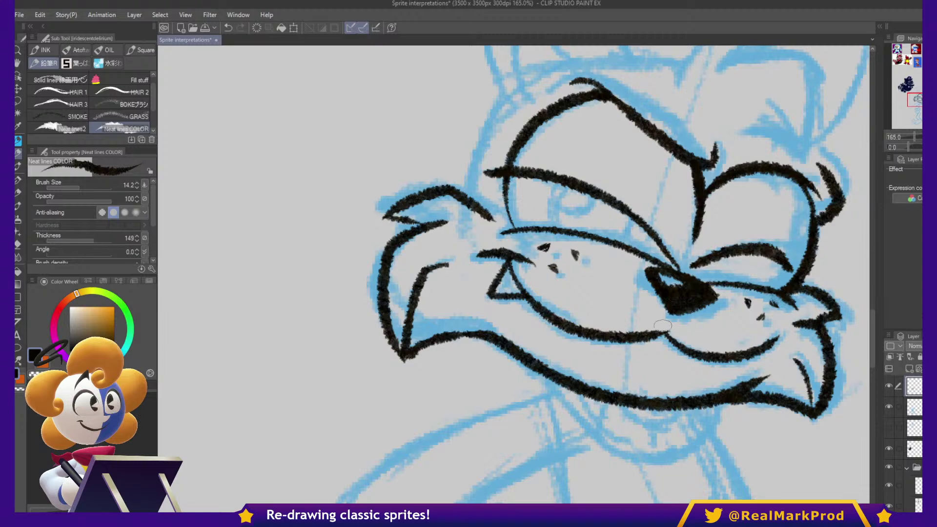
# - Ink the collar beneath the jaw with its inner rim, fold lines and thick rounded lower edge
pyautogui.moveTo(806, 302)
pyautogui.mouseDown()
pyautogui.moveTo(790, 323)
pyautogui.moveTo(812, 253)
pyautogui.mouseUp()
pyautogui.moveTo(630, 354)
pyautogui.mouseDown()
pyautogui.moveTo(670, 380)
pyautogui.moveTo(716, 362)
pyautogui.mouseUp()
pyautogui.hotkey('ctrl', 'z')
pyautogui.moveTo(632, 360)
pyautogui.mouseDown()
pyautogui.moveTo(670, 378)
pyautogui.moveTo(710, 367)
pyautogui.moveTo(667, 377)
pyautogui.mouseUp()
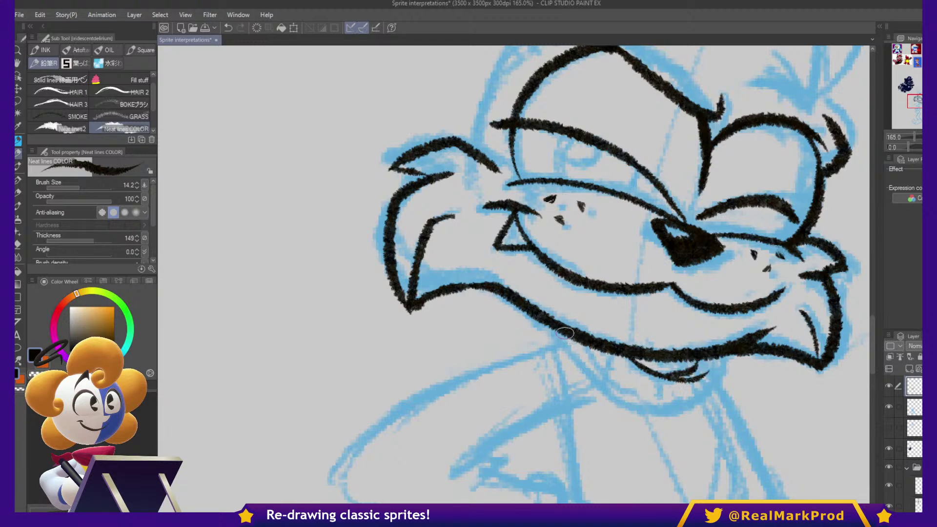
pyautogui.moveTo(556, 333)
pyautogui.mouseDown()
pyautogui.moveTo(610, 401)
pyautogui.moveTo(653, 421)
pyautogui.moveTo(702, 417)
pyautogui.moveTo(733, 396)
pyautogui.moveTo(741, 356)
pyautogui.mouseUp()
pyautogui.moveTo(607, 358); pyautogui.dragTo(600, 382)
pyautogui.moveTo(671, 373); pyautogui.dragTo(664, 410)
pyautogui.moveTo(712, 358); pyautogui.dragTo(723, 398)
pyautogui.hotkey('ctrl', 'z')
pyautogui.moveTo(716, 357); pyautogui.dragTo(724, 397)
pyautogui.moveTo(563, 353); pyautogui.dragTo(616, 292)
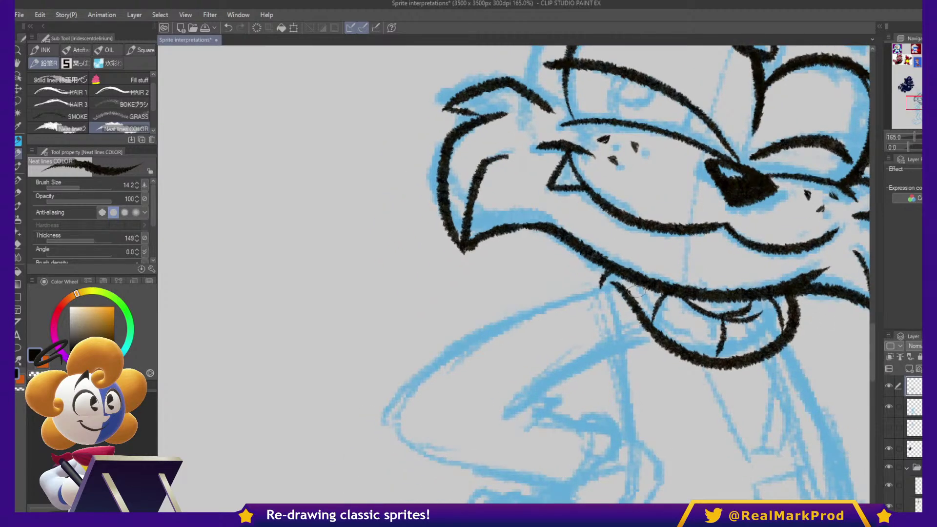
# - Reinforce the lower edge of the left cheek tuft from its tip towards the jaw
pyautogui.moveTo(683, 229); pyautogui.dragTo(605, 390)
pyautogui.moveTo(385, 411); pyautogui.dragTo(456, 390)
pyautogui.hotkey('ctrl', 'z')
pyautogui.moveTo(388, 409)
pyautogui.mouseDown()
pyautogui.moveTo(450, 379)
pyautogui.moveTo(497, 406)
pyautogui.mouseUp()
pyautogui.hotkey('ctrl', 'z')
pyautogui.moveTo(388, 409)
pyautogui.mouseDown()
pyautogui.moveTo(447, 381)
pyautogui.moveTo(493, 398)
pyautogui.mouseUp()
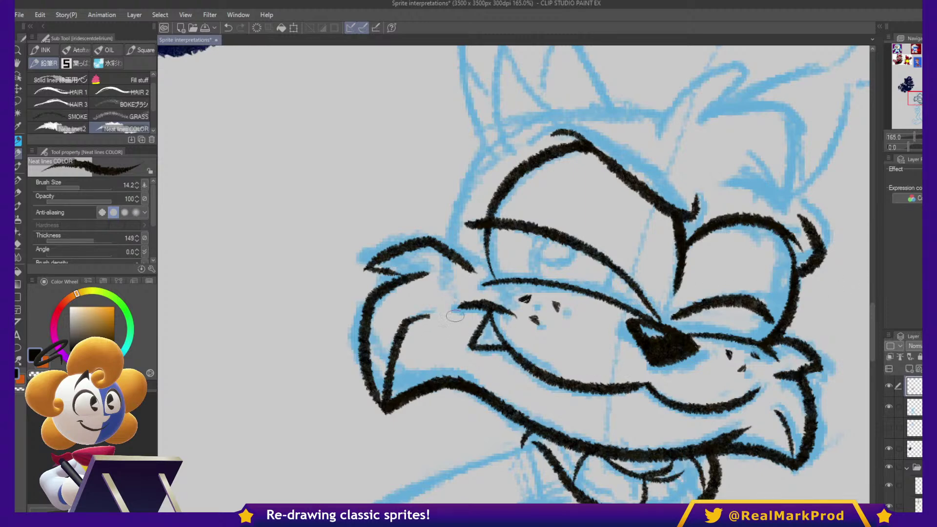
# - Ink both sides of the open eye's pupil and fill it with black
pyautogui.moveTo(678, 224); pyautogui.dragTo(668, 317)
pyautogui.moveTo(533, 332); pyautogui.dragTo(524, 374)
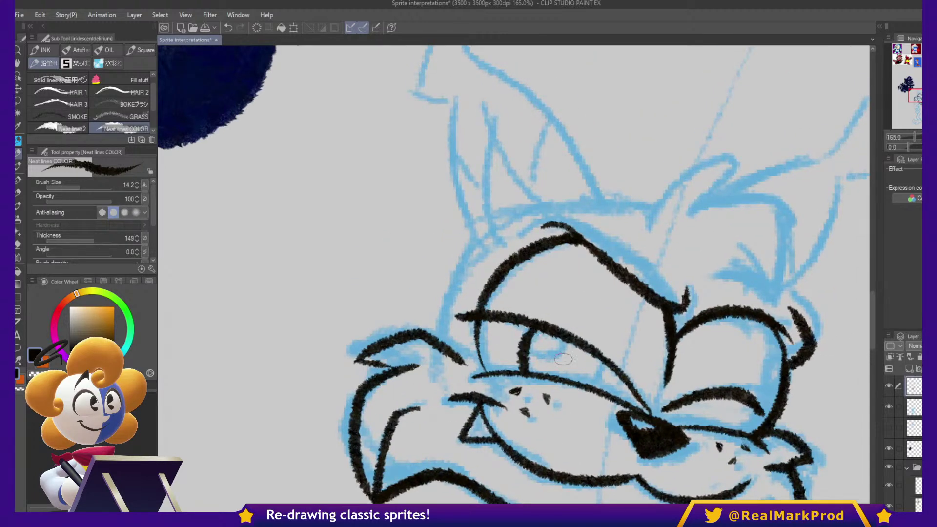
pyautogui.moveTo(606, 359); pyautogui.dragTo(592, 388)
pyautogui.press('g')
pyautogui.click(577, 353)
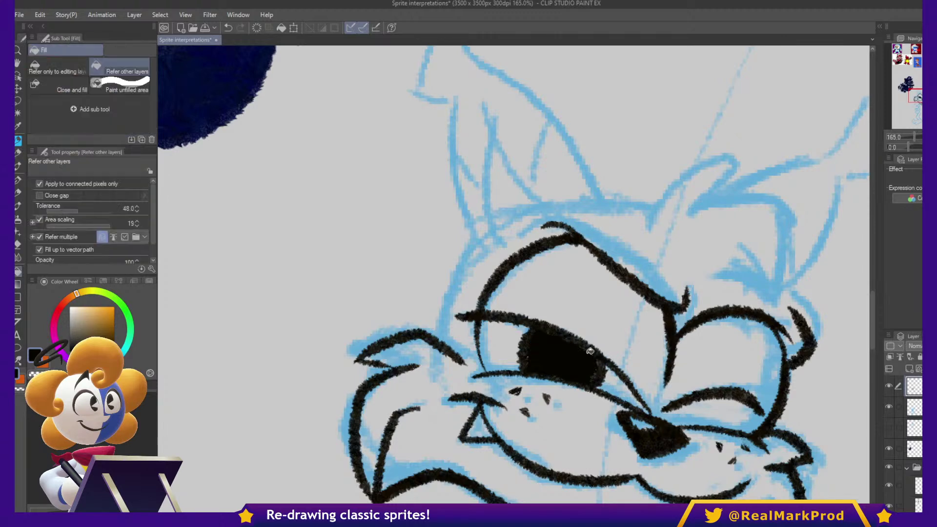
# - Erase a round highlight in the pupil's upper left by painting with the transparent colour of the Neat lines COLOR brush
pyautogui.press('p')
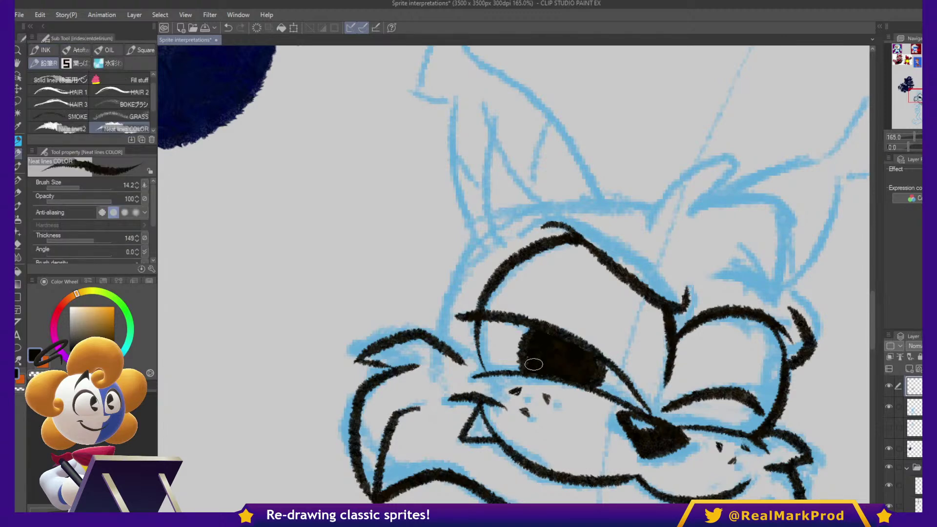
pyautogui.press('c')
pyautogui.moveTo(528, 337)
pyautogui.mouseDown()
pyautogui.moveTo(542, 348)
pyautogui.moveTo(525, 342)
pyautogui.moveTo(530, 351)
pyautogui.moveTo(530, 340)
pyautogui.mouseUp()
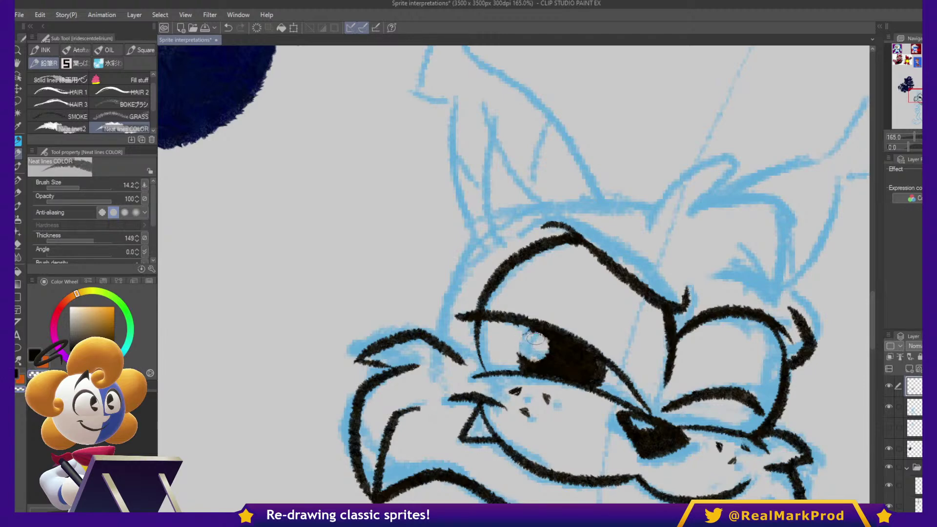
pyautogui.press('c')
# - Ink the side of the head from the ear base down to the left cheek tuft
pyautogui.moveTo(812, 351)
pyautogui.mouseDown()
pyautogui.moveTo(797, 373)
pyautogui.moveTo(804, 304)
pyautogui.mouseUp()
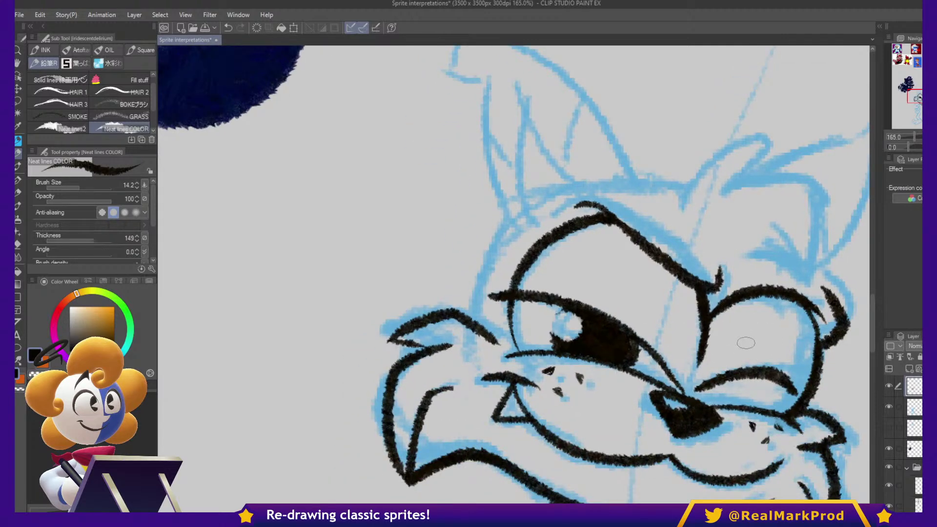
pyautogui.moveTo(507, 223)
pyautogui.mouseDown()
pyautogui.moveTo(475, 308)
pyautogui.moveTo(498, 236)
pyautogui.moveTo(469, 318)
pyautogui.mouseUp()
pyautogui.hotkey('ctrl', 'z')
pyautogui.moveTo(726, 167); pyautogui.dragTo(701, 226)
# - Trim the pupil's lower right edge with the brush's transparent colour, restoring the black drawing colour
pyautogui.moveTo(785, 358); pyautogui.dragTo(832, 238)
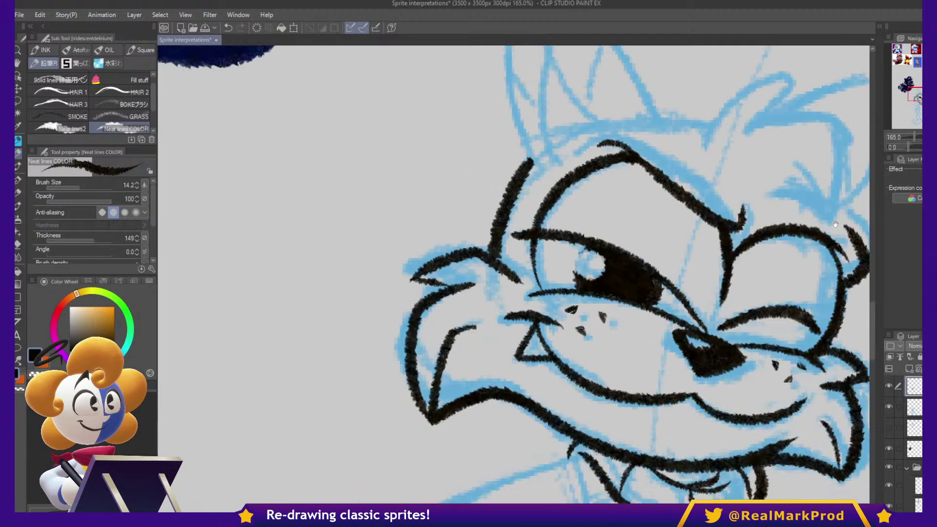
pyautogui.press('c')
pyautogui.moveTo(659, 282); pyautogui.dragTo(644, 303)
pyautogui.press('c')
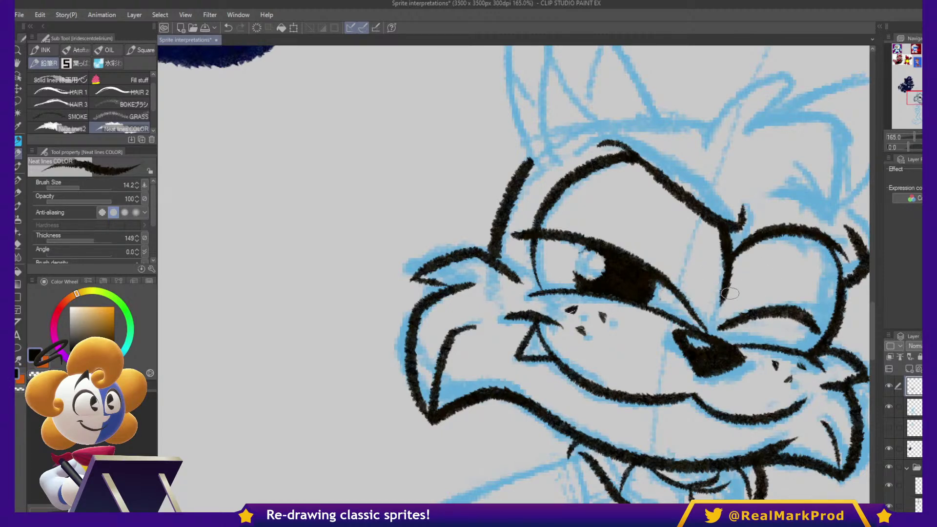
# - Cut a small star-shaped sparkle into the pupil's lower right with the brush's transparent colour, restoring black
pyautogui.press('c')
pyautogui.moveTo(633, 284)
pyautogui.mouseDown()
pyautogui.moveTo(626, 287)
pyautogui.moveTo(640, 290)
pyautogui.moveTo(634, 282)
pyautogui.moveTo(635, 295)
pyautogui.moveTo(625, 278)
pyautogui.mouseUp()
pyautogui.moveTo(801, 367); pyautogui.dragTo(788, 315)
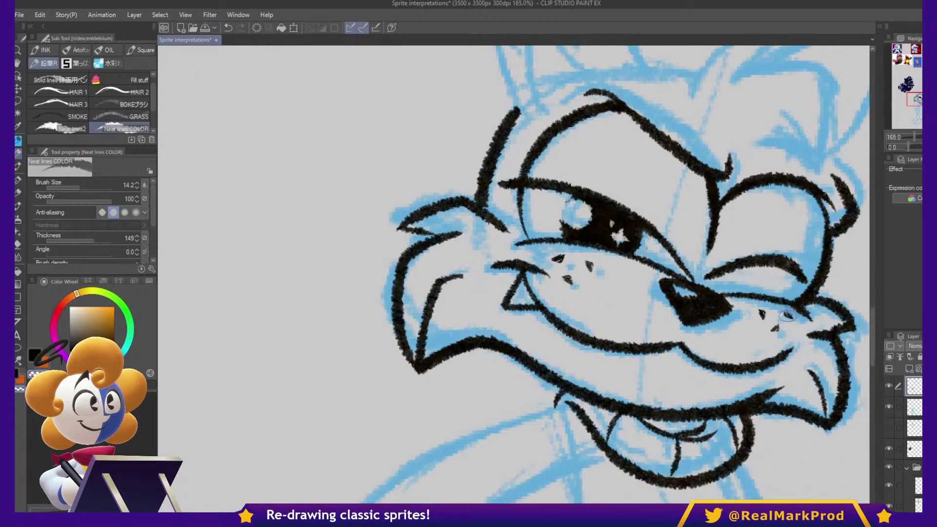
pyautogui.press('c')
# - Ink the curled hair tuft on top of the head and the short strands at its right base
pyautogui.moveTo(827, 231); pyautogui.dragTo(732, 381)
pyautogui.moveTo(594, 250)
pyautogui.mouseDown()
pyautogui.moveTo(606, 227)
pyautogui.moveTo(657, 181)
pyautogui.moveTo(680, 195)
pyautogui.moveTo(647, 227)
pyautogui.moveTo(706, 209)
pyautogui.moveTo(740, 233)
pyautogui.moveTo(734, 320)
pyautogui.moveTo(670, 309)
pyautogui.mouseUp()
pyautogui.moveTo(695, 270); pyautogui.dragTo(734, 311)
pyautogui.hotkey('ctrl', 'z')
pyautogui.moveTo(677, 274)
pyautogui.mouseDown()
pyautogui.moveTo(708, 278)
pyautogui.moveTo(734, 316)
pyautogui.mouseUp()
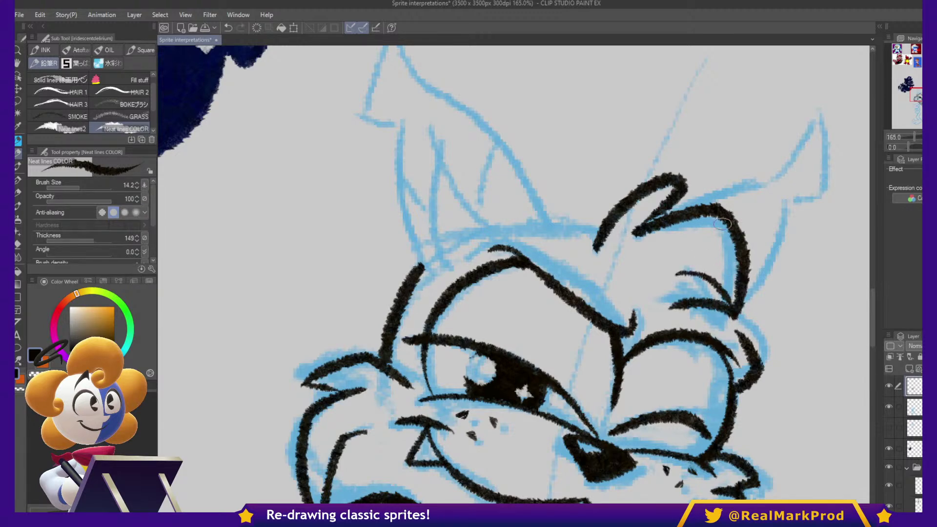
pyautogui.moveTo(686, 212)
pyautogui.mouseDown()
pyautogui.moveTo(773, 177)
pyautogui.moveTo(840, 116)
pyautogui.mouseUp()
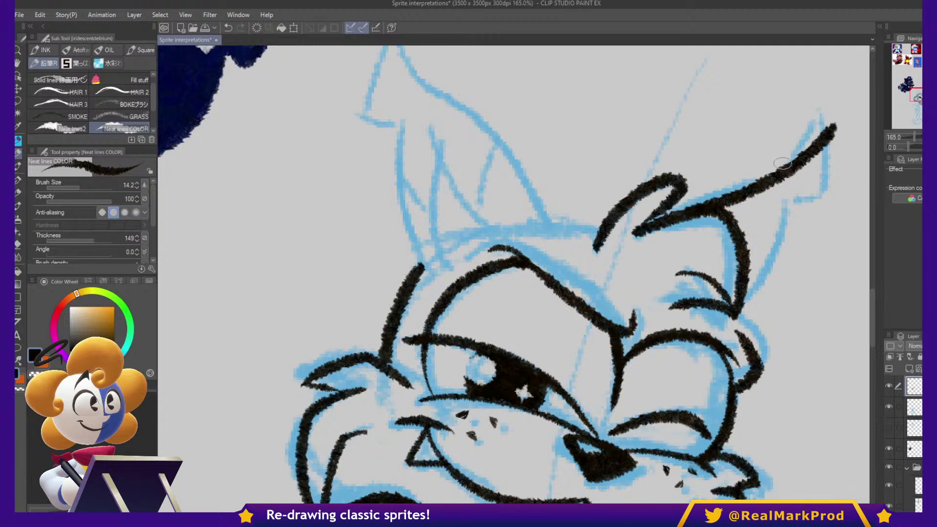
pyautogui.hotkey('ctrl', 'z')
pyautogui.moveTo(716, 194)
pyautogui.mouseDown()
pyautogui.moveTo(796, 150)
pyautogui.moveTo(827, 116)
pyautogui.mouseUp()
pyautogui.hotkey('ctrl', 'z')
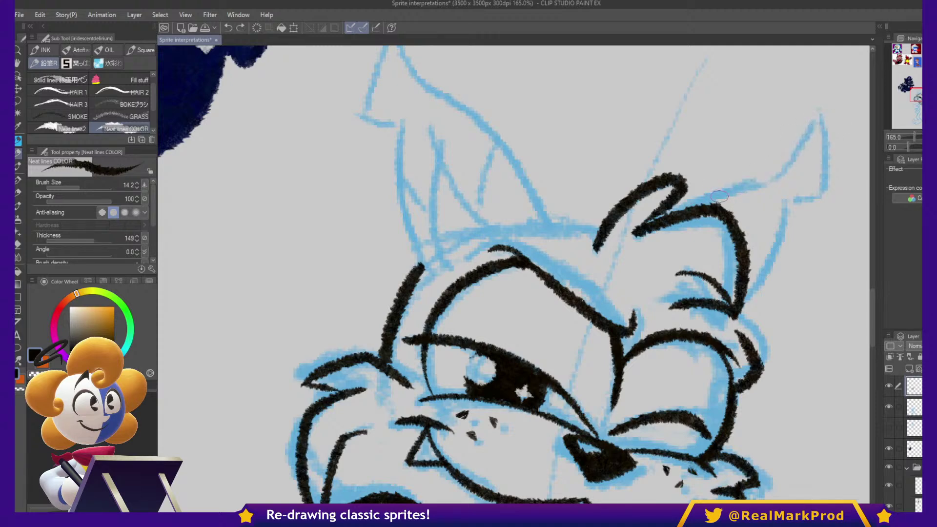
pyautogui.press('c')
pyautogui.moveTo(513, 377)
pyautogui.mouseDown()
pyautogui.moveTo(501, 393)
pyautogui.moveTo(487, 383)
pyautogui.mouseUp()
pyautogui.hotkey('ctrl', 'z')
pyautogui.hotkey('ctrl', 'z')
pyautogui.hotkey('ctrl', 'z')
pyautogui.hotkey('ctrl', 'z')
pyautogui.hotkey('ctrl', 'z')
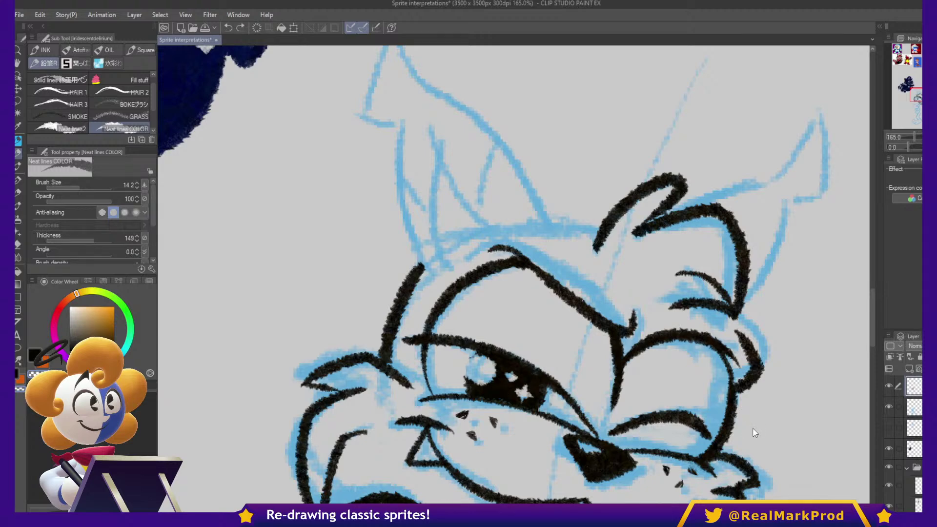
pyautogui.press('c')
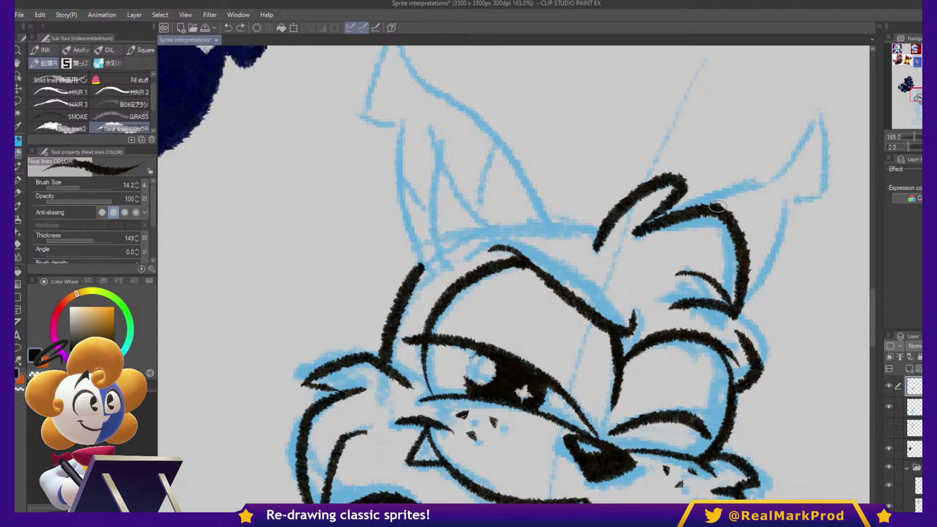
# - Ink the outlines of the two pointed ears, first the right ear beside the hair and then the left one
pyautogui.moveTo(722, 211)
pyautogui.mouseDown()
pyautogui.moveTo(766, 191)
pyautogui.moveTo(817, 125)
pyautogui.moveTo(816, 214)
pyautogui.moveTo(780, 215)
pyautogui.moveTo(735, 326)
pyautogui.mouseUp()
pyautogui.moveTo(742, 229); pyautogui.dragTo(775, 206)
pyautogui.hotkey('ctrl', 'z')
pyautogui.moveTo(509, 114)
pyautogui.mouseDown()
pyautogui.moveTo(663, 111)
pyautogui.moveTo(644, 209)
pyautogui.moveTo(535, 124)
pyautogui.moveTo(618, 202)
pyautogui.moveTo(702, 358)
pyautogui.mouseUp()
pyautogui.hotkey('ctrl', 'z')
pyautogui.moveTo(532, 115)
pyautogui.mouseDown()
pyautogui.moveTo(560, 180)
pyautogui.moveTo(651, 242)
pyautogui.moveTo(701, 340)
pyautogui.moveTo(529, 131)
pyautogui.moveTo(511, 217)
pyautogui.moveTo(553, 218)
pyautogui.moveTo(549, 331)
pyautogui.moveTo(561, 364)
pyautogui.mouseUp()
# - Ink the inner folds, jagged fur tuft and edge tick inside the left ear
pyautogui.moveTo(566, 219)
pyautogui.mouseDown()
pyautogui.moveTo(613, 305)
pyautogui.moveTo(648, 337)
pyautogui.mouseUp()
pyautogui.moveTo(578, 259)
pyautogui.mouseDown()
pyautogui.moveTo(572, 315)
pyautogui.moveTo(586, 363)
pyautogui.mouseUp()
pyautogui.moveTo(638, 332)
pyautogui.mouseDown()
pyautogui.moveTo(609, 310)
pyautogui.moveTo(608, 342)
pyautogui.moveTo(588, 362)
pyautogui.moveTo(605, 356)
pyautogui.mouseUp()
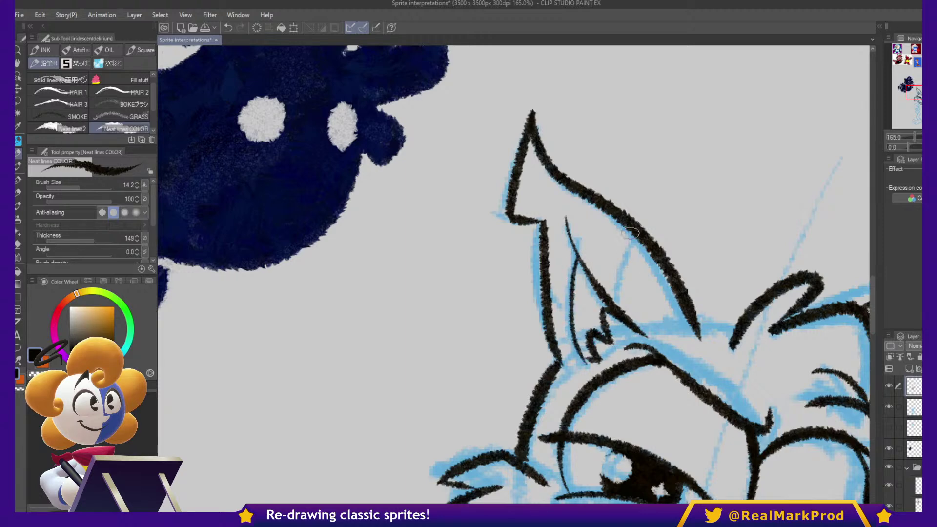
pyautogui.moveTo(634, 228); pyautogui.dragTo(609, 304)
pyautogui.moveTo(548, 299); pyautogui.dragTo(569, 310)
# - Ink the top of the head between the left ear and the hair tuft, and add short strokes inside the right ear
pyautogui.moveTo(699, 331); pyautogui.dragTo(737, 335)
pyautogui.hotkey('ctrl', 'z')
pyautogui.hotkey('ctrl', 'z')
pyautogui.moveTo(806, 385); pyautogui.dragTo(720, 234)
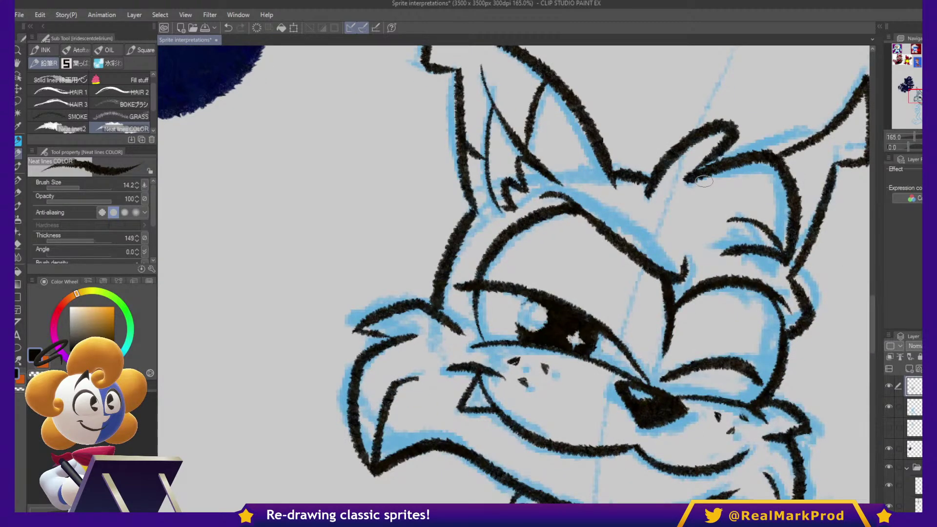
pyautogui.scroll(-3, 704, 181)
pyautogui.moveTo(754, 201); pyautogui.dragTo(772, 237)
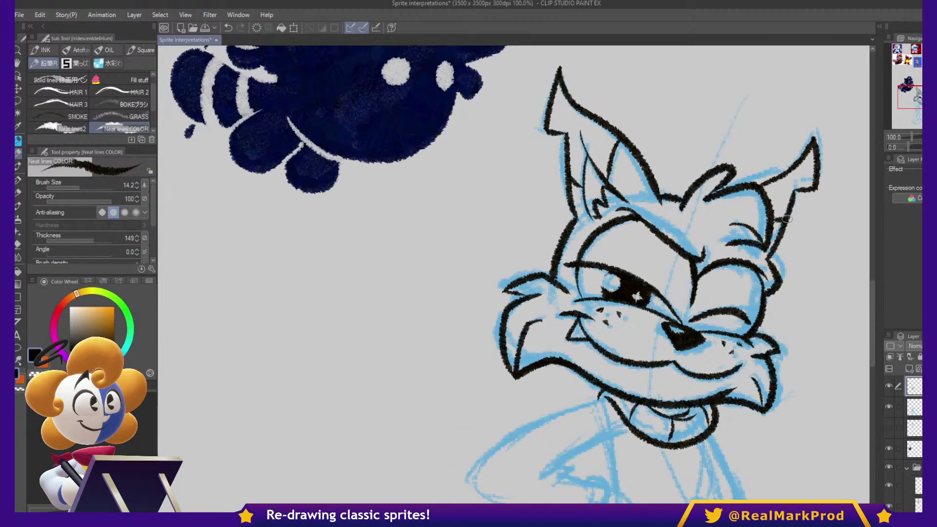
pyautogui.moveTo(779, 194); pyautogui.dragTo(770, 198)
# - Hide the blue sketch layer to review the head's line art, and show it again
pyautogui.moveTo(784, 328)
pyautogui.mouseDown()
pyautogui.moveTo(826, 199)
pyautogui.moveTo(762, 200)
pyautogui.moveTo(731, 273)
pyautogui.moveTo(738, 334)
pyautogui.mouseUp()
pyautogui.click(887, 405)
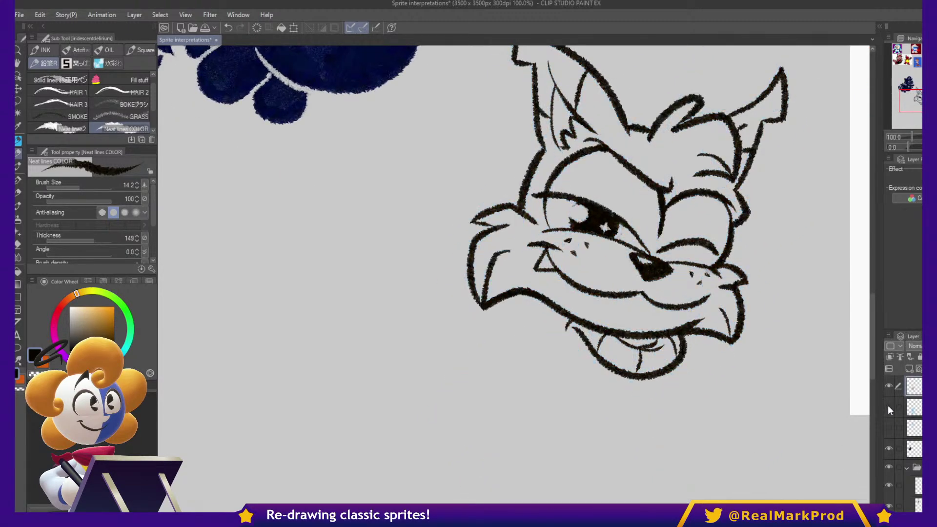
pyautogui.click(888, 406)
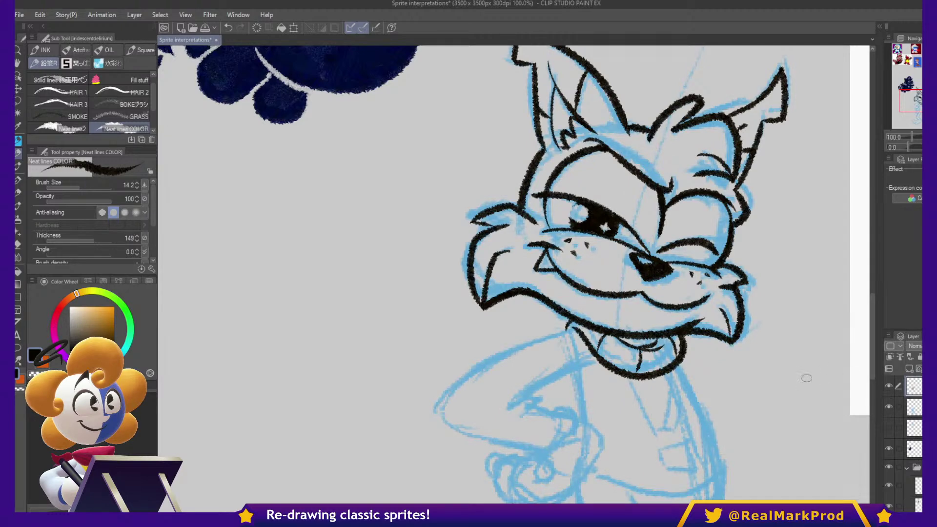
# - Refine the pupil's left edge around the round highlight using the brush's transparent and black colours
pyautogui.scroll(2, 812, 377)
pyautogui.moveTo(714, 278); pyautogui.dragTo(853, 376)
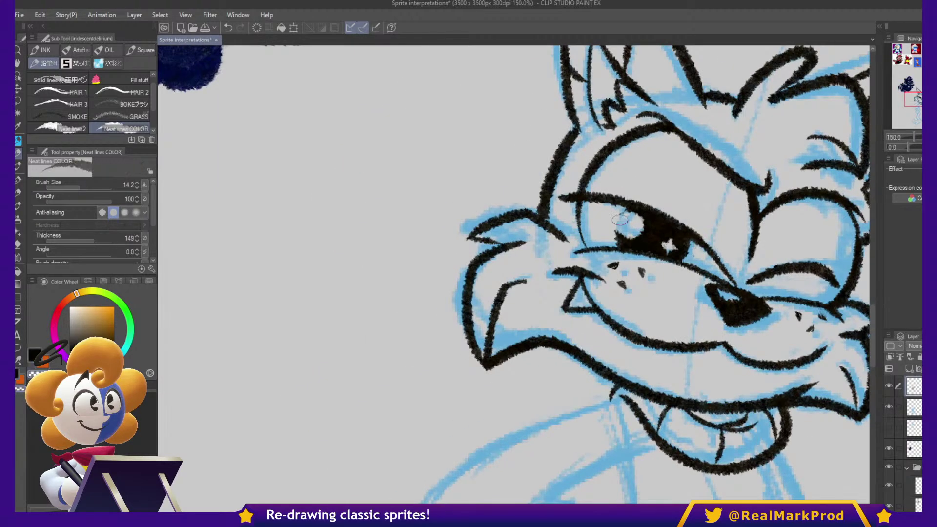
pyautogui.moveTo(628, 212)
pyautogui.mouseDown()
pyautogui.moveTo(635, 205)
pyautogui.moveTo(644, 220)
pyautogui.moveTo(631, 244)
pyautogui.moveTo(640, 231)
pyautogui.moveTo(633, 227)
pyautogui.mouseUp()
pyautogui.press('c')
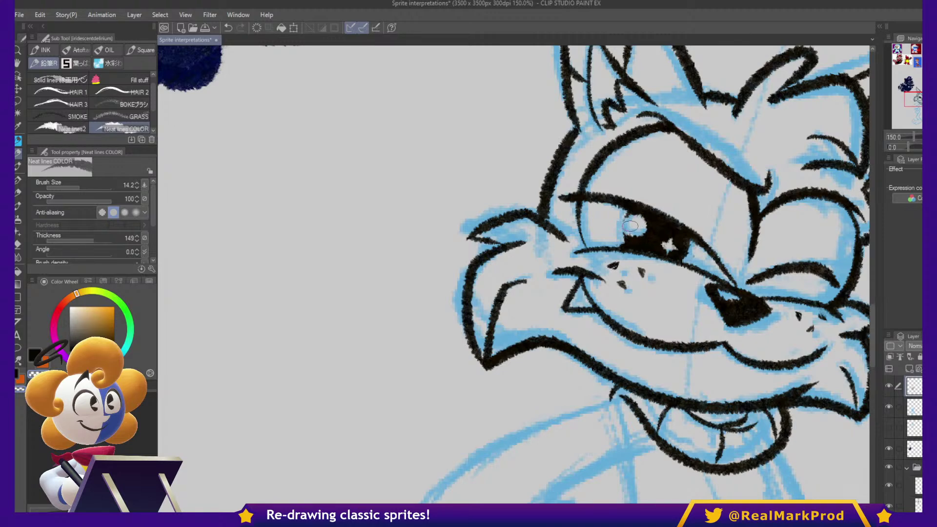
pyautogui.press('c')
pyautogui.moveTo(632, 236); pyautogui.dragTo(625, 244)
pyautogui.press('c')
# - Review the inked head against the bobcat reference sprite and the other drawings on the canvas
pyautogui.moveTo(790, 217)
pyautogui.mouseDown()
pyautogui.moveTo(785, 247)
pyautogui.moveTo(630, 197)
pyautogui.mouseUp()
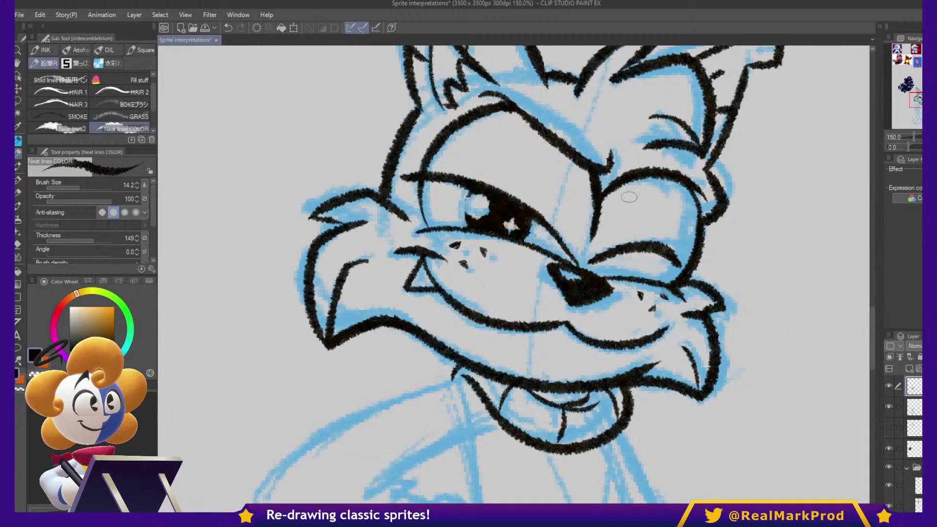
pyautogui.scroll(-1, 630, 197)
pyautogui.moveTo(591, 223); pyautogui.dragTo(715, 346)
pyautogui.scroll(-4, 682, 317)
pyautogui.moveTo(697, 202); pyautogui.dragTo(615, 377)
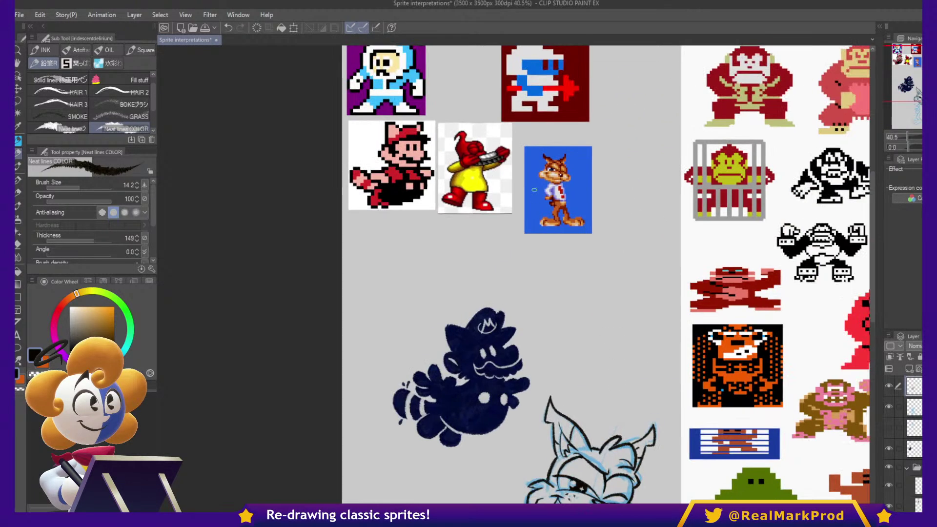
pyautogui.scroll(2, 534, 190)
pyautogui.scroll(-3, 535, 190)
pyautogui.moveTo(565, 259)
pyautogui.mouseDown()
pyautogui.moveTo(582, 169)
pyautogui.moveTo(573, 335)
pyautogui.moveTo(591, 156)
pyautogui.moveTo(599, 238)
pyautogui.moveTo(590, 164)
pyautogui.mouseUp()
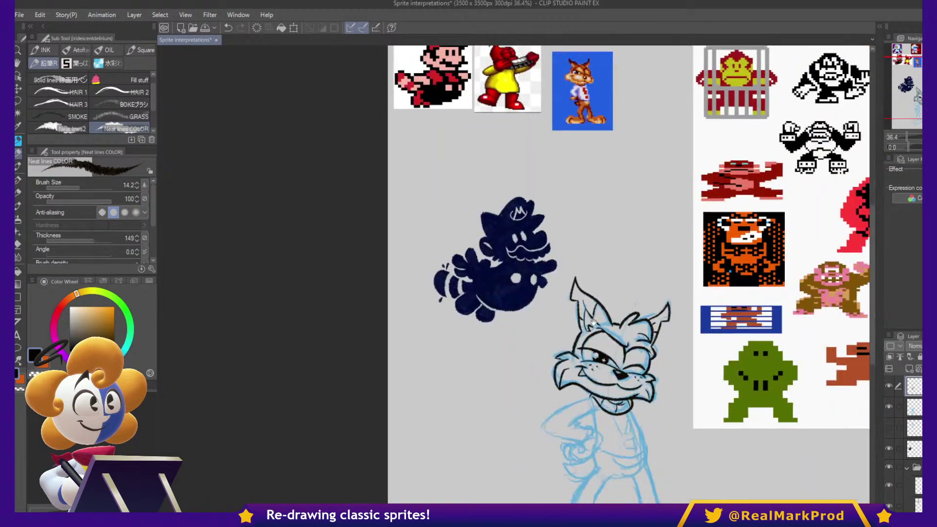
pyautogui.scroll(5, 590, 299)
pyautogui.moveTo(675, 232); pyautogui.dragTo(656, 242)
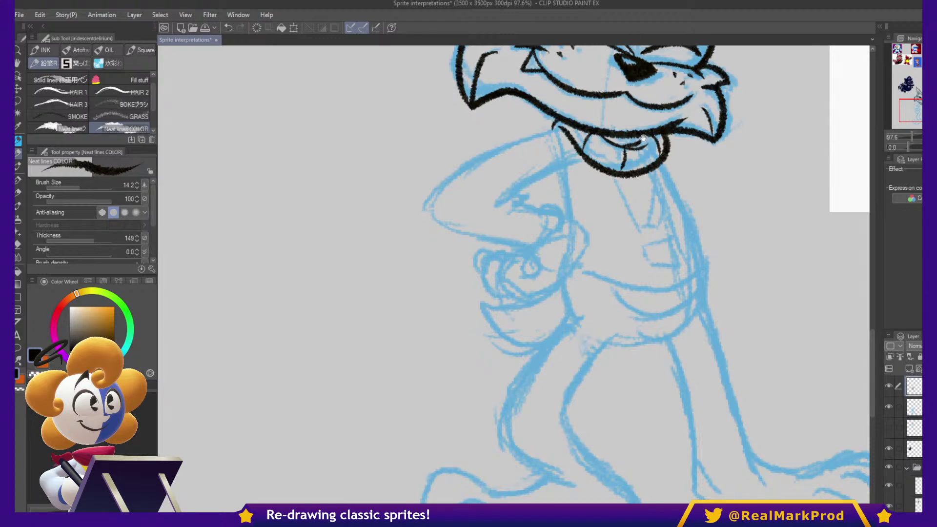
# - Ink the bent left arm from the shoulder around the elbow to the wrist, including the cuff and back of the hand
pyautogui.scroll(3, 631, 133)
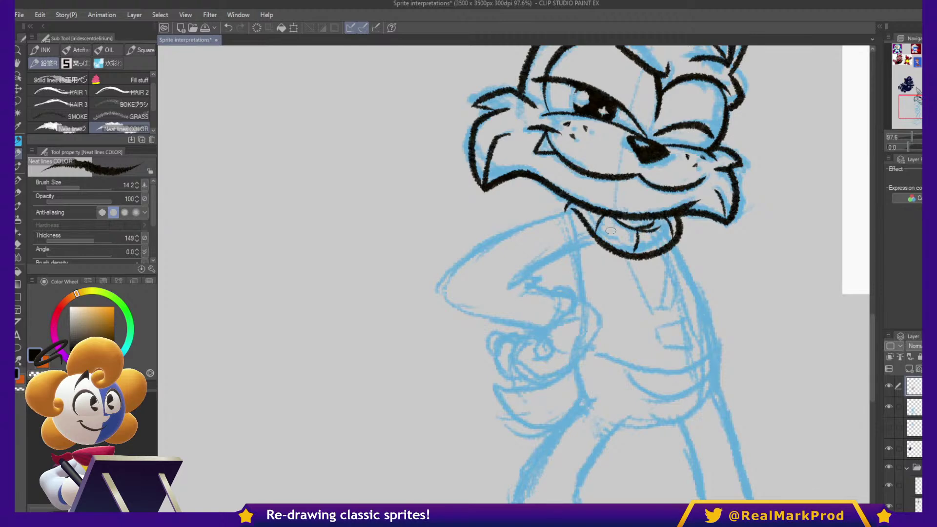
pyautogui.moveTo(581, 215)
pyautogui.mouseDown()
pyautogui.moveTo(478, 256)
pyautogui.moveTo(449, 298)
pyautogui.moveTo(475, 321)
pyautogui.moveTo(548, 333)
pyautogui.mouseUp()
pyautogui.hotkey('ctrl', 'z')
pyautogui.moveTo(580, 217)
pyautogui.mouseDown()
pyautogui.moveTo(537, 224)
pyautogui.moveTo(459, 273)
pyautogui.moveTo(488, 317)
pyautogui.moveTo(561, 330)
pyautogui.mouseUp()
pyautogui.moveTo(548, 293)
pyautogui.mouseDown()
pyautogui.moveTo(558, 322)
pyautogui.moveTo(551, 286)
pyautogui.moveTo(566, 282)
pyautogui.moveTo(583, 303)
pyautogui.moveTo(574, 323)
pyautogui.moveTo(577, 295)
pyautogui.mouseUp()
pyautogui.moveTo(517, 278)
pyautogui.mouseDown()
pyautogui.moveTo(536, 278)
pyautogui.moveTo(556, 295)
pyautogui.moveTo(589, 249)
pyautogui.moveTo(581, 278)
pyautogui.moveTo(597, 332)
pyautogui.moveTo(561, 372)
pyautogui.moveTo(534, 383)
pyautogui.moveTo(523, 345)
pyautogui.moveTo(557, 347)
pyautogui.moveTo(537, 366)
pyautogui.moveTo(537, 349)
pyautogui.moveTo(586, 334)
pyautogui.mouseUp()
# - Ink the curled fingers of the fist on the hip and touch up its upper left edge with the transparent colour
pyautogui.moveTo(531, 345)
pyautogui.mouseDown()
pyautogui.moveTo(505, 337)
pyautogui.moveTo(496, 369)
pyautogui.moveTo(535, 373)
pyautogui.moveTo(483, 346)
pyautogui.moveTo(496, 328)
pyautogui.moveTo(571, 333)
pyautogui.moveTo(561, 321)
pyautogui.moveTo(515, 337)
pyautogui.moveTo(502, 329)
pyautogui.moveTo(495, 363)
pyautogui.mouseUp()
pyautogui.hotkey('ctrl', 'z')
pyautogui.moveTo(713, 339); pyautogui.dragTo(736, 305)
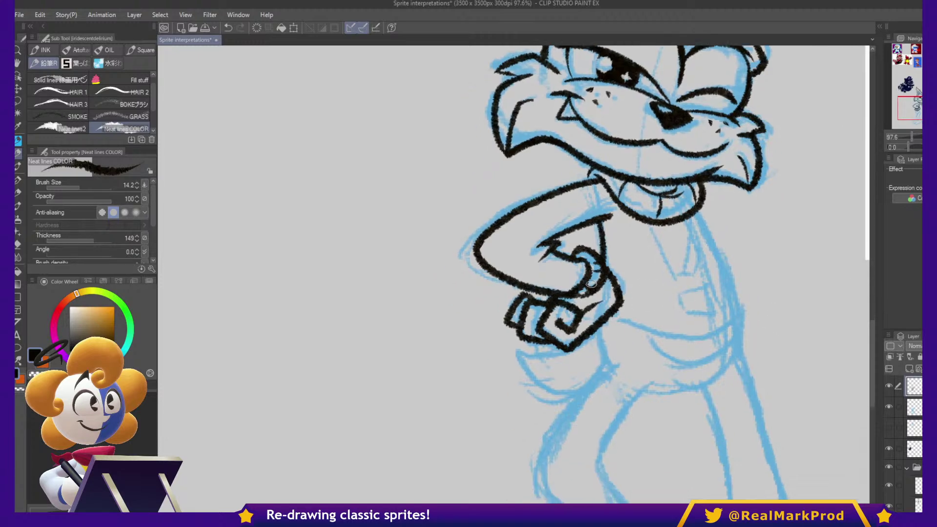
pyautogui.press('c')
pyautogui.moveTo(536, 294); pyautogui.dragTo(517, 292)
# - Examine the bobcat reference sprite and, up close, the hooded light-blue character on the purple background
pyautogui.moveTo(743, 314); pyautogui.dragTo(657, 345)
pyautogui.moveTo(699, 317); pyautogui.dragTo(757, 389)
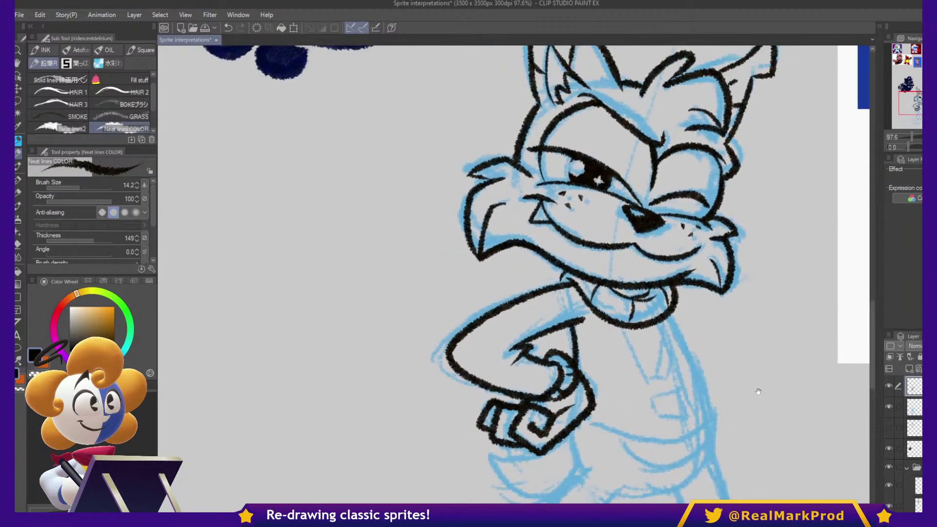
pyautogui.moveTo(674, 162); pyautogui.dragTo(710, 421)
pyautogui.scroll(-3, 710, 422)
pyautogui.scroll(-1, 644, 361)
pyautogui.moveTo(653, 237); pyautogui.dragTo(589, 379)
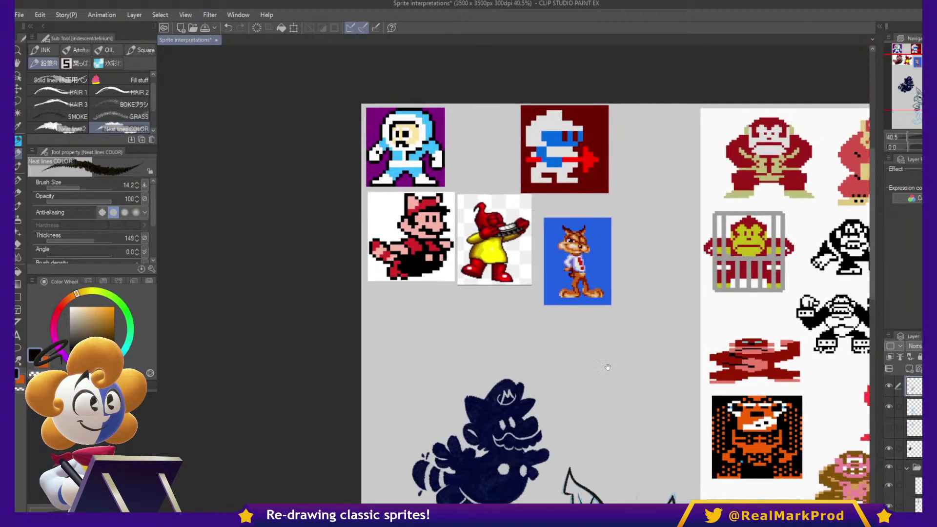
pyautogui.scroll(3, 585, 233)
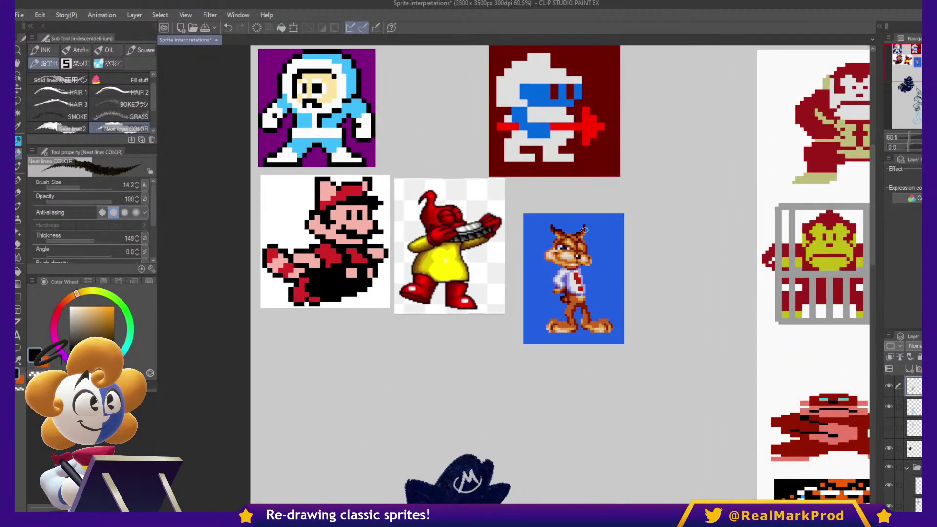
pyautogui.scroll(-1, 583, 225)
pyautogui.scroll(6, 457, 212)
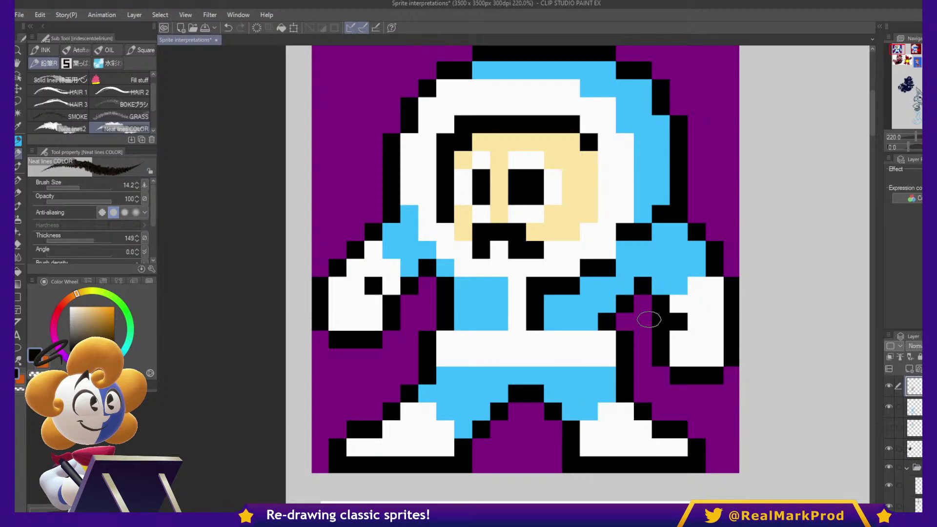
pyautogui.click(514, 250)
pyautogui.scroll(-3, 587, 286)
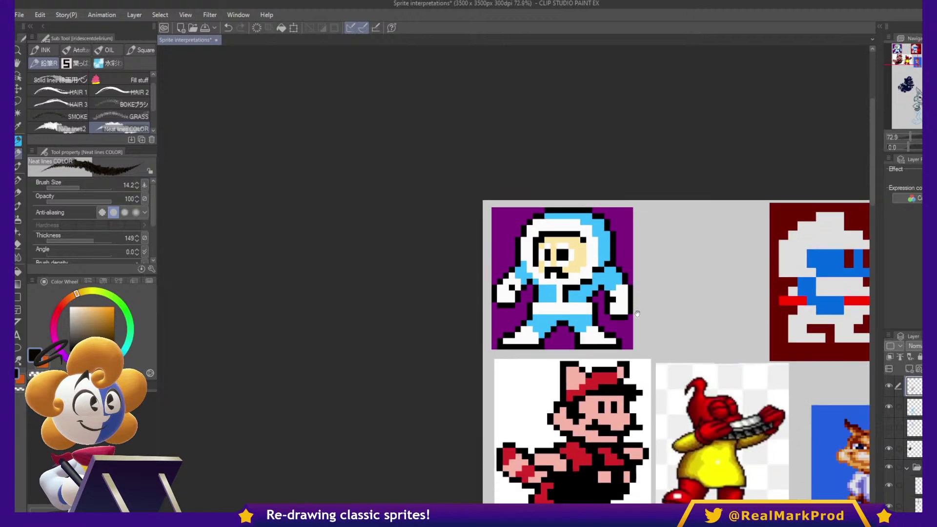
# - Examine the raccoon-suit Mario sprite up close, including its tail and face
pyautogui.moveTo(652, 434); pyautogui.dragTo(557, 335)
pyautogui.moveTo(620, 418); pyautogui.dragTo(552, 315)
pyautogui.moveTo(511, 353); pyautogui.dragTo(568, 314)
pyautogui.scroll(2, 426, 239)
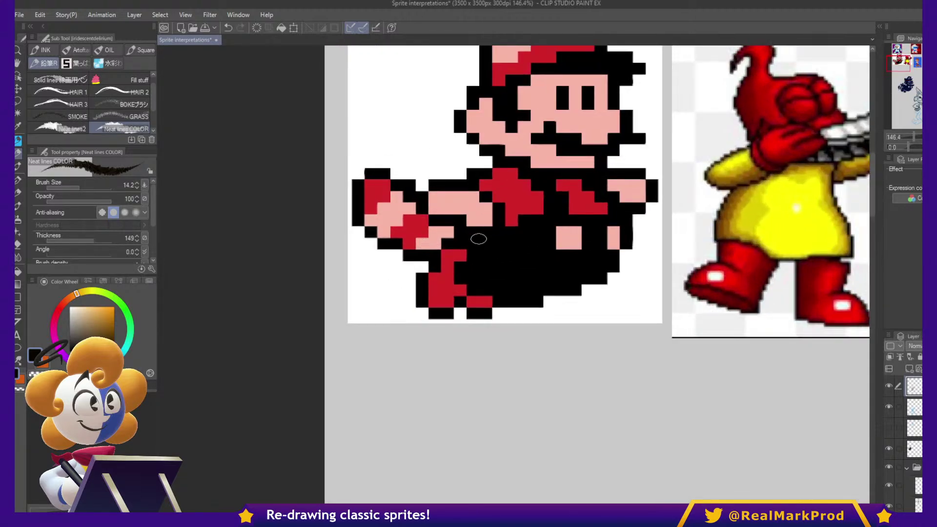
pyautogui.moveTo(538, 231); pyautogui.dragTo(559, 397)
pyautogui.moveTo(594, 359)
pyautogui.mouseDown()
pyautogui.moveTo(608, 310)
pyautogui.moveTo(633, 290)
pyautogui.mouseUp()
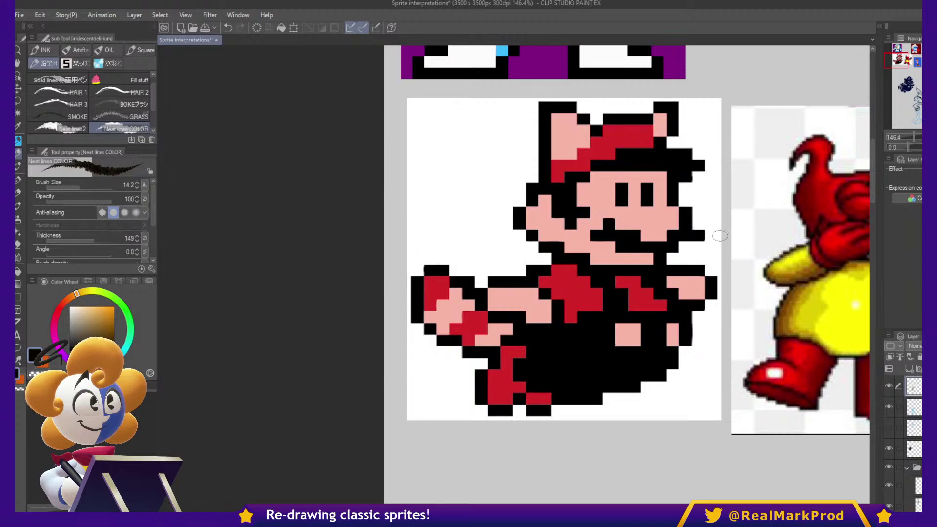
pyautogui.moveTo(702, 251); pyautogui.dragTo(709, 215)
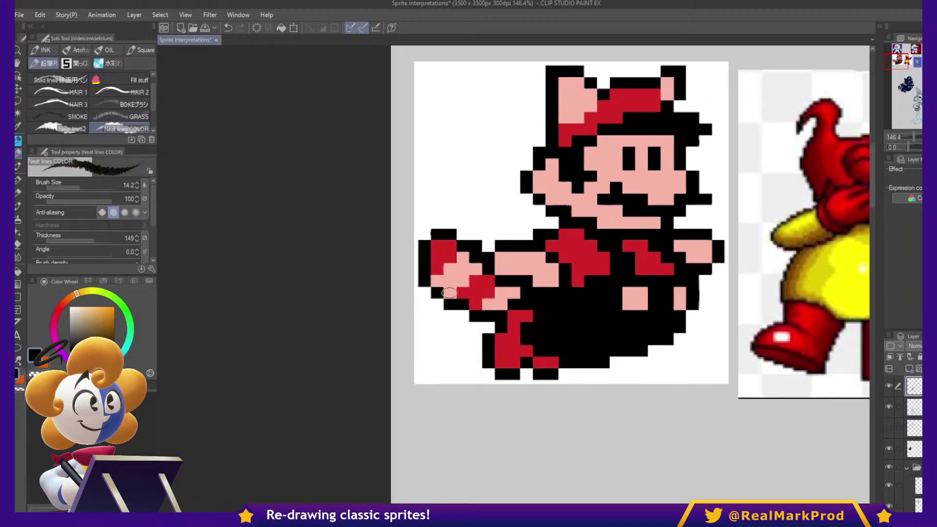
pyautogui.click(465, 277)
pyautogui.scroll(-4, 514, 229)
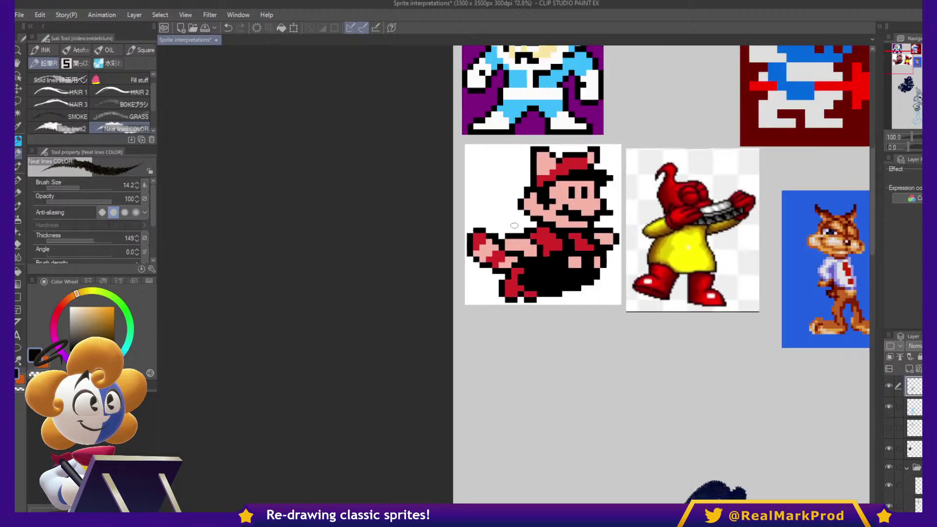
# - Ink the right side of the bobcat's torso and continue down the outer right leg to the tip of the foot
pyautogui.scroll(-1, 529, 226)
pyautogui.moveTo(700, 425); pyautogui.dragTo(582, 265)
pyautogui.moveTo(637, 498); pyautogui.dragTo(612, 303)
pyautogui.scroll(1, 612, 303)
pyautogui.scroll(2, 612, 303)
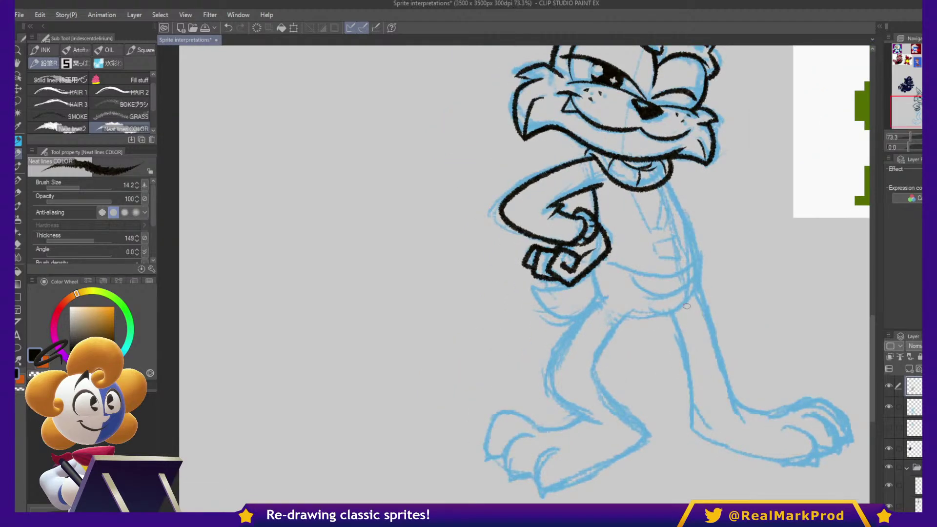
pyautogui.moveTo(667, 181); pyautogui.dragTo(698, 288)
pyautogui.hotkey('ctrl', 'z')
pyautogui.moveTo(667, 181)
pyautogui.mouseDown()
pyautogui.moveTo(714, 346)
pyautogui.moveTo(746, 413)
pyautogui.moveTo(829, 404)
pyautogui.moveTo(847, 445)
pyautogui.mouseUp()
# - Ink the right foot's toes, the inner side of the right leg and the sole
pyautogui.moveTo(804, 421)
pyautogui.mouseDown()
pyautogui.moveTo(834, 455)
pyautogui.moveTo(826, 444)
pyautogui.moveTo(845, 445)
pyautogui.mouseUp()
pyautogui.moveTo(783, 432)
pyautogui.mouseDown()
pyautogui.moveTo(807, 430)
pyautogui.moveTo(817, 457)
pyautogui.moveTo(833, 456)
pyautogui.mouseUp()
pyautogui.moveTo(672, 315)
pyautogui.mouseDown()
pyautogui.moveTo(691, 369)
pyautogui.moveTo(692, 426)
pyautogui.moveTo(707, 441)
pyautogui.moveTo(826, 467)
pyautogui.mouseUp()
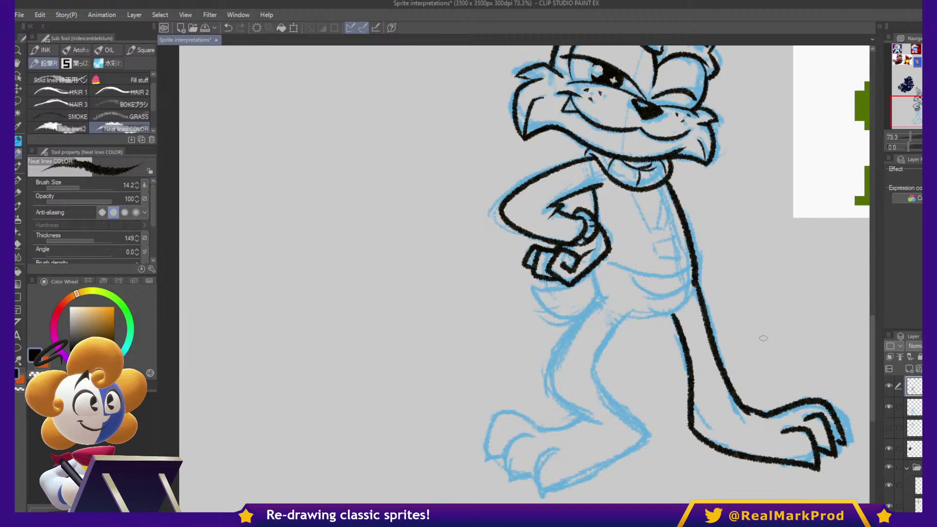
# - Ink the short line joining the legs at the crotch and the curved bottom hem of the shirt
pyautogui.moveTo(631, 314)
pyautogui.mouseDown()
pyautogui.moveTo(687, 315)
pyautogui.moveTo(651, 317)
pyautogui.moveTo(685, 312)
pyautogui.mouseUp()
pyautogui.hotkey('ctrl', 'z')
pyautogui.hotkey('ctrl', 'z')
pyautogui.moveTo(593, 265)
pyautogui.mouseDown()
pyautogui.moveTo(654, 283)
pyautogui.moveTo(691, 278)
pyautogui.mouseUp()
pyautogui.hotkey('ctrl', 'z')
pyautogui.moveTo(592, 263)
pyautogui.mouseDown()
pyautogui.moveTo(654, 279)
pyautogui.moveTo(694, 273)
pyautogui.mouseUp()
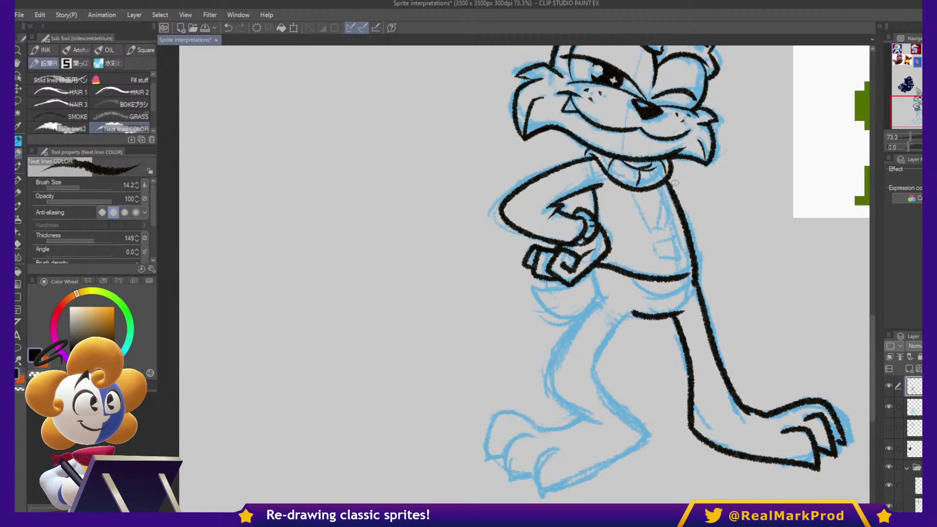
# - Ink the exclamation mark on the shirt front, with its long wedge and the square dot beneath
pyautogui.moveTo(629, 188)
pyautogui.mouseDown()
pyautogui.moveTo(651, 228)
pyautogui.moveTo(670, 223)
pyautogui.mouseUp()
pyautogui.moveTo(665, 182)
pyautogui.mouseDown()
pyautogui.moveTo(668, 222)
pyautogui.moveTo(653, 248)
pyautogui.moveTo(669, 236)
pyautogui.moveTo(678, 254)
pyautogui.moveTo(652, 254)
pyautogui.moveTo(676, 254)
pyautogui.mouseUp()
pyautogui.moveTo(708, 182); pyautogui.dragTo(676, 182)
pyautogui.moveTo(676, 183); pyautogui.dragTo(690, 191)
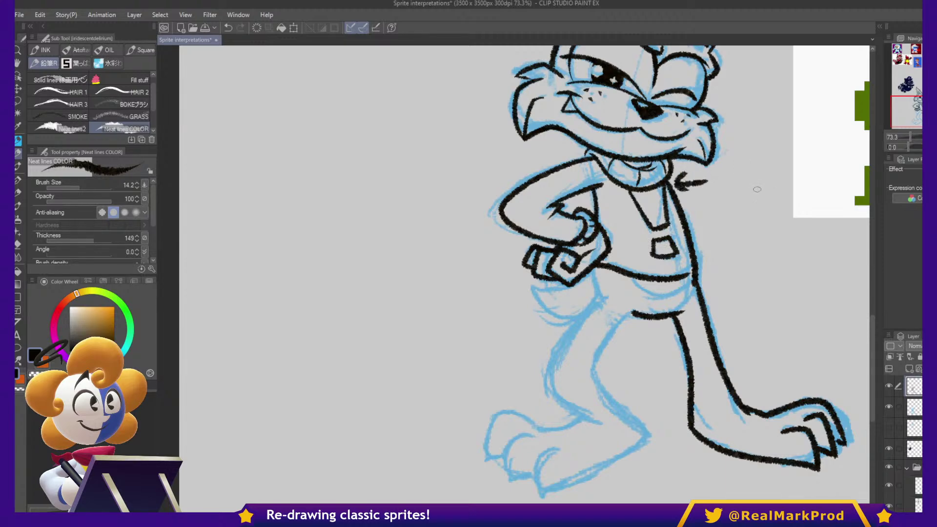
pyautogui.moveTo(631, 201); pyautogui.dragTo(663, 195)
pyautogui.hotkey('ctrl', 'z')
pyautogui.hotkey('ctrl', 'z')
pyautogui.hotkey('ctrl', 'z')
pyautogui.hotkey('ctrl', 'z')
# - Ink the short tail sticking out behind the hip below the fist
pyautogui.moveTo(729, 216); pyautogui.dragTo(781, 176)
pyautogui.moveTo(614, 225)
pyautogui.mouseDown()
pyautogui.moveTo(585, 232)
pyautogui.moveTo(630, 255)
pyautogui.moveTo(641, 244)
pyautogui.mouseUp()
pyautogui.moveTo(591, 258); pyautogui.dragTo(632, 254)
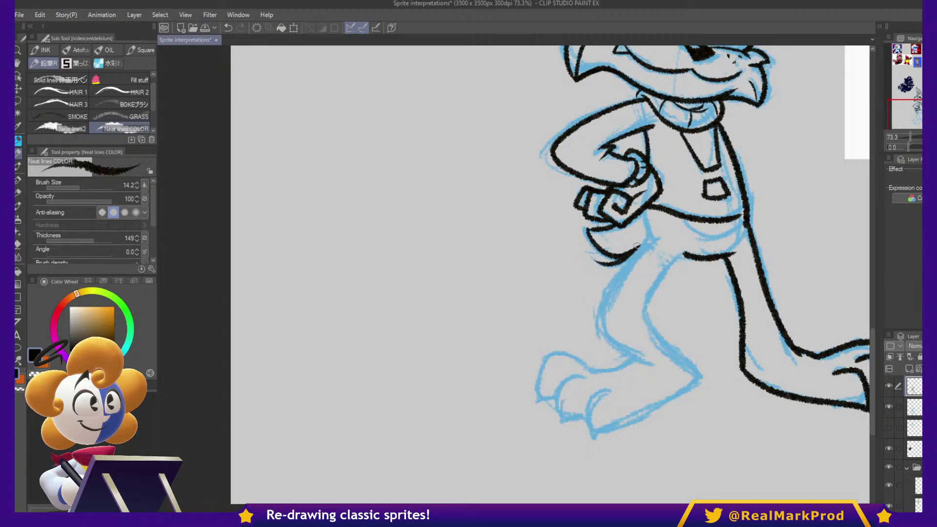
# - Ink the hip and both sides of the left leg, then the left foot with its toes and sole
pyautogui.moveTo(643, 210)
pyautogui.mouseDown()
pyautogui.moveTo(652, 235)
pyautogui.moveTo(605, 310)
pyautogui.moveTo(648, 355)
pyautogui.mouseUp()
pyautogui.moveTo(686, 251)
pyautogui.mouseDown()
pyautogui.moveTo(648, 306)
pyautogui.moveTo(651, 319)
pyautogui.moveTo(705, 375)
pyautogui.mouseUp()
pyautogui.moveTo(640, 355)
pyautogui.mouseDown()
pyautogui.moveTo(609, 376)
pyautogui.moveTo(564, 356)
pyautogui.moveTo(539, 396)
pyautogui.moveTo(567, 382)
pyautogui.moveTo(557, 422)
pyautogui.moveTo(593, 396)
pyautogui.moveTo(592, 439)
pyautogui.moveTo(708, 371)
pyautogui.mouseUp()
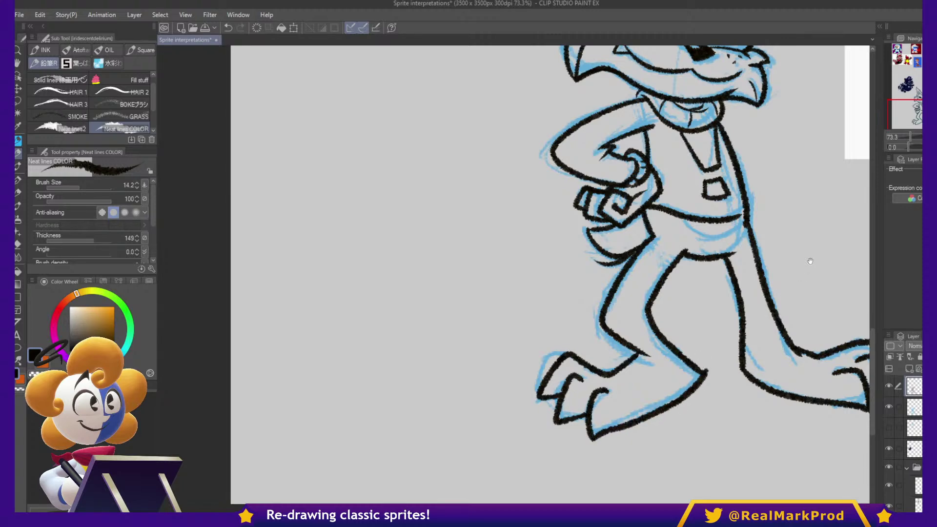
pyautogui.moveTo(814, 261); pyautogui.dragTo(727, 286)
pyautogui.moveTo(779, 263); pyautogui.dragTo(795, 271)
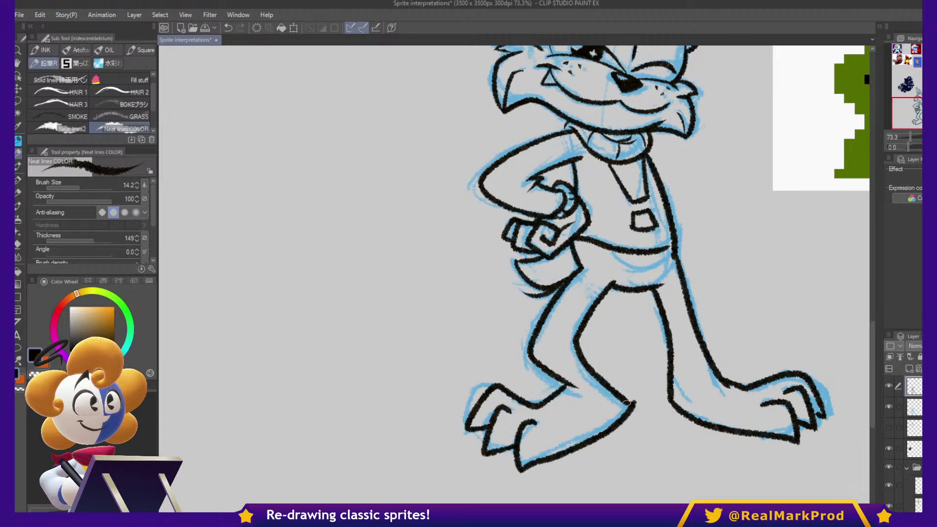
# - Examine the inked bobcat as a whole beside the reference sprites, then its legs and feet up close
pyautogui.moveTo(714, 300); pyautogui.dragTo(731, 379)
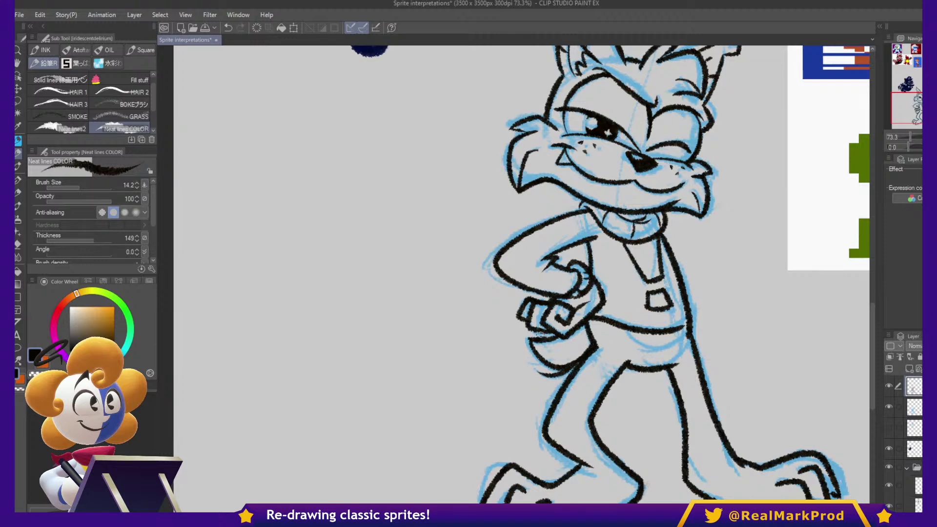
pyautogui.moveTo(762, 246)
pyautogui.mouseDown()
pyautogui.moveTo(770, 359)
pyautogui.moveTo(786, 234)
pyautogui.moveTo(782, 241)
pyautogui.mouseUp()
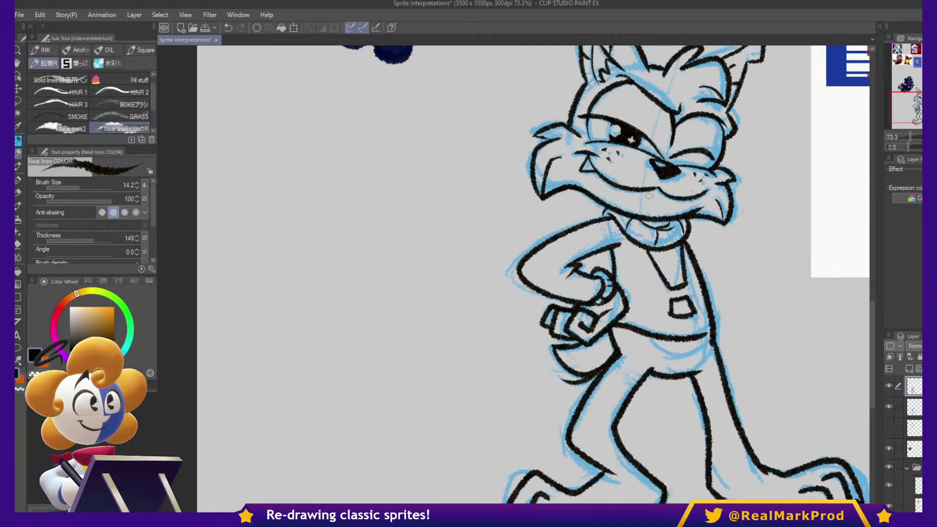
pyautogui.scroll(-1, 798, 222)
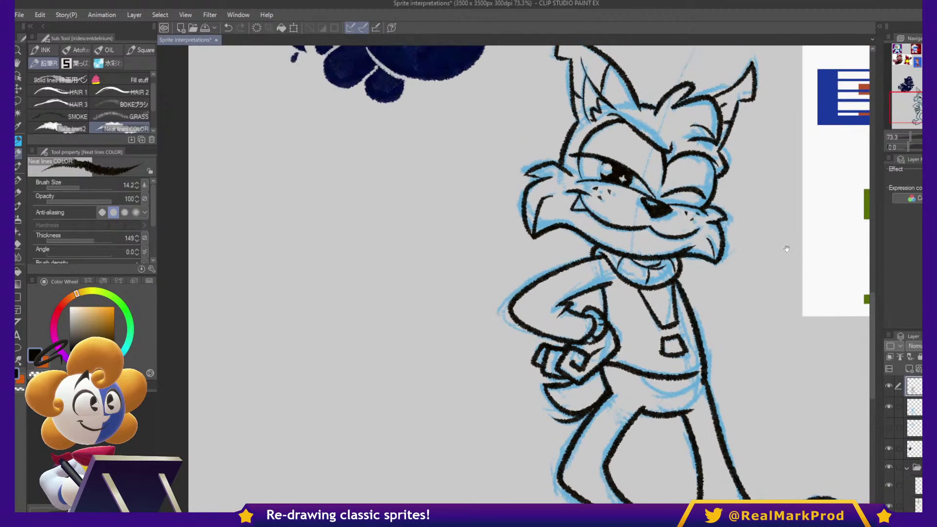
pyautogui.scroll(-1, 786, 247)
pyautogui.scroll(-2, 684, 271)
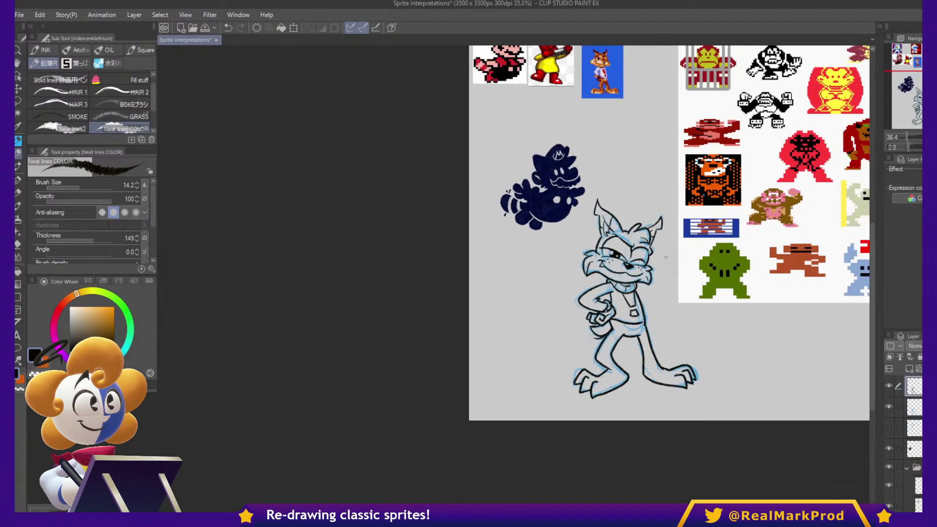
pyautogui.moveTo(700, 215); pyautogui.dragTo(642, 250)
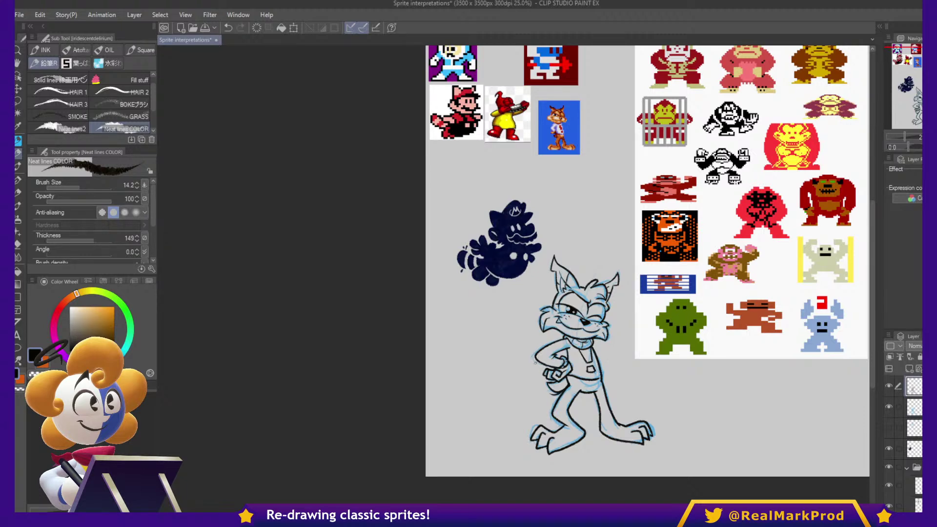
pyautogui.scroll(2, 604, 459)
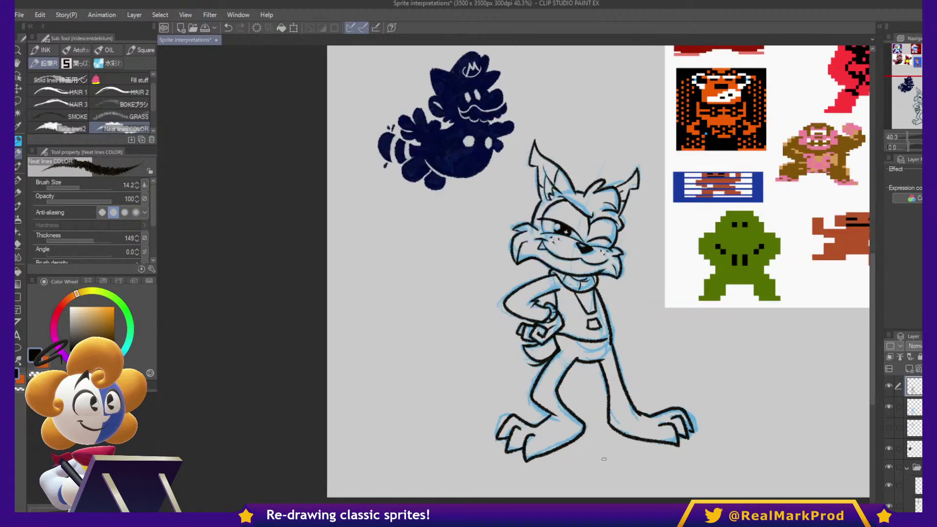
pyautogui.scroll(3, 598, 444)
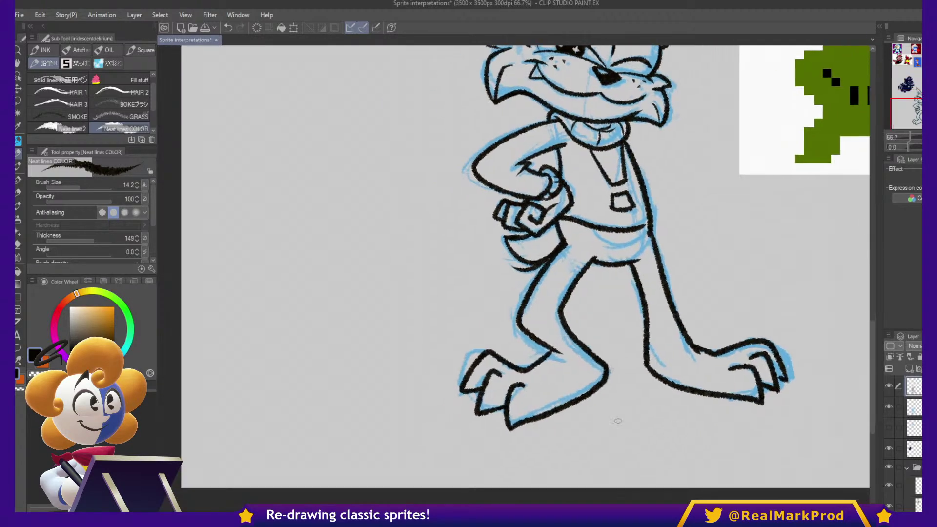
# - Ink the gap between the bobcat's chin and collar solid black
pyautogui.moveTo(428, 396); pyautogui.dragTo(859, 385)
pyautogui.hotkey('ctrl', 'z')
pyautogui.moveTo(614, 121); pyautogui.dragTo(595, 231)
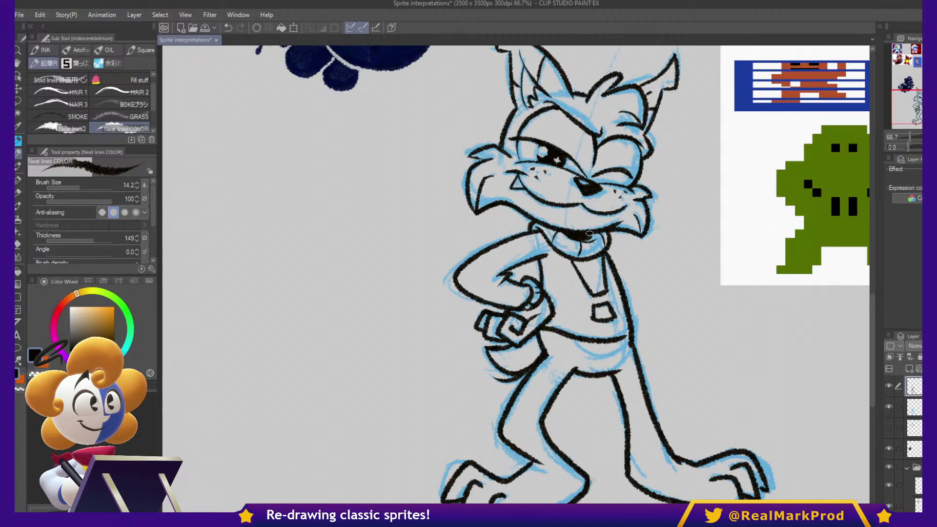
pyautogui.scroll(-1, 738, 310)
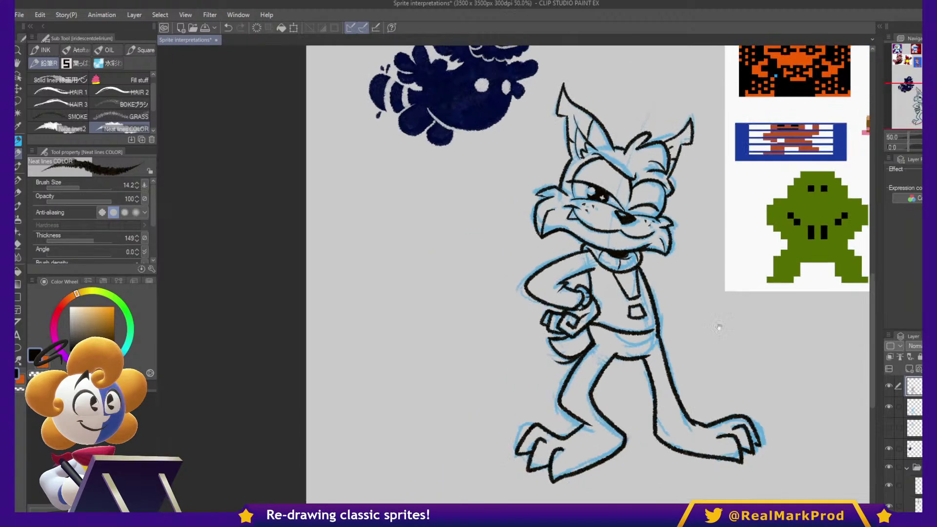
# - Hide the bobcat's blue sketch layer and add a new layer beneath the line art
pyautogui.click(890, 406)
pyautogui.click(908, 407)
pyautogui.click(910, 369)
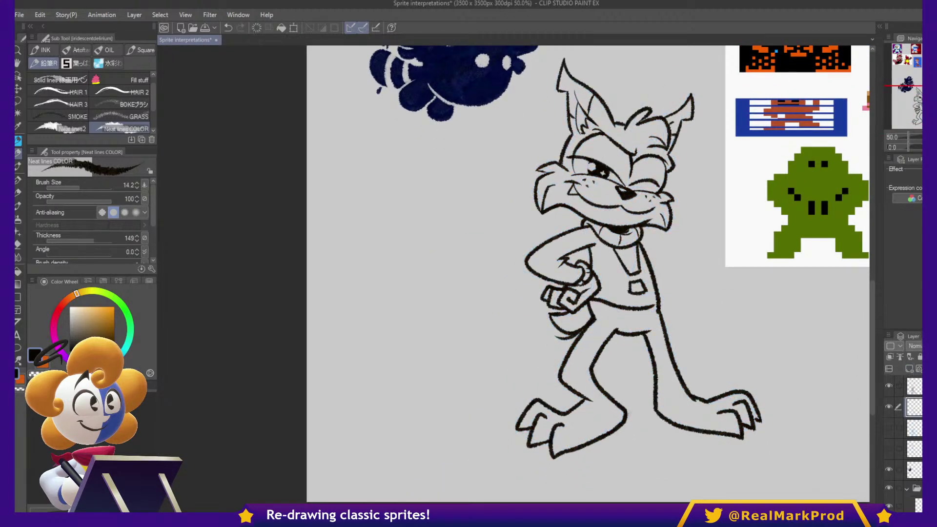
# - Create a layer folder holding the bobcat's line art, new colour layer and sketch, and make the colour layer active
pyautogui.click(914, 386)
pyautogui.click(930, 369)
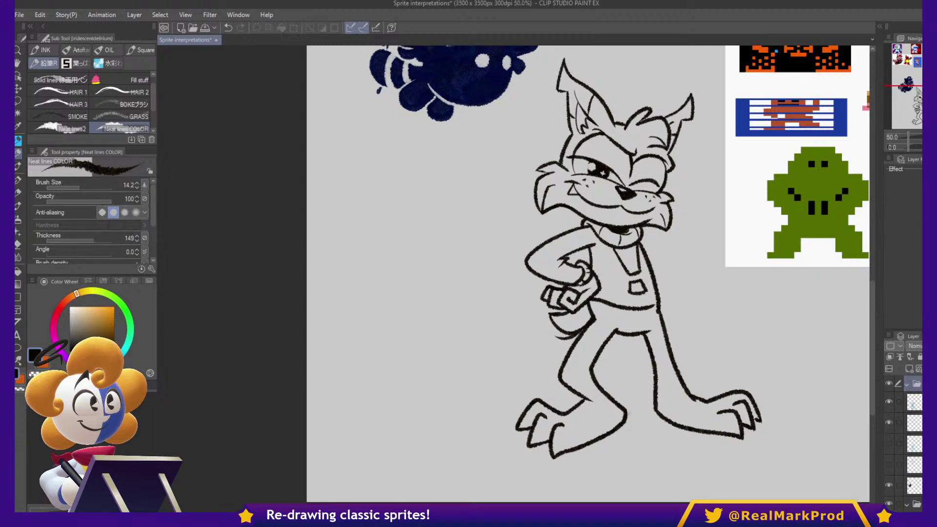
pyautogui.click(915, 402)
pyautogui.keyDown('shift'); pyautogui.click(914, 444); pyautogui.keyUp('shift')
pyautogui.moveTo(914, 444); pyautogui.dragTo(914, 385)
pyautogui.click(915, 428)
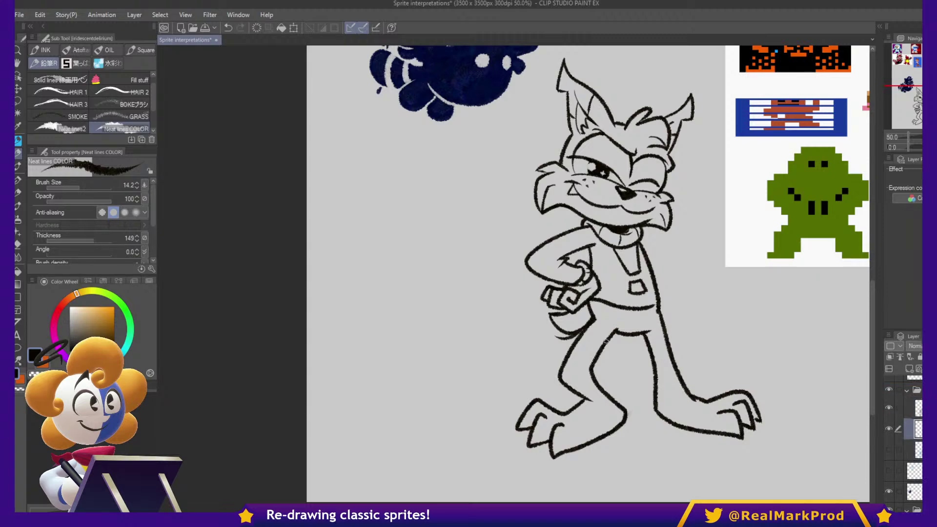
# - Try filling both ear tips with black using the Fill tool that refers to other layers, and undo the fills
pyautogui.scroll(4, 611, 323)
pyautogui.moveTo(764, 291); pyautogui.dragTo(708, 337)
pyautogui.scroll(1, 708, 334)
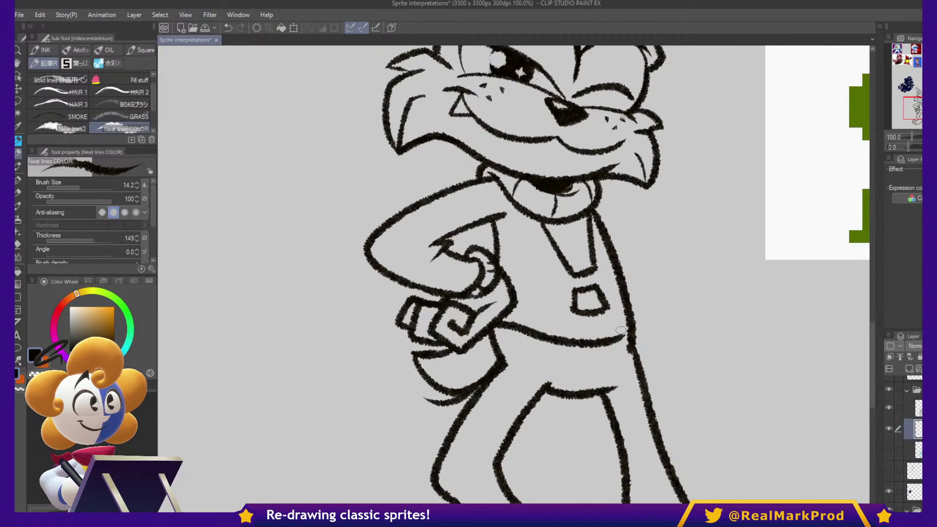
pyautogui.press('g')
pyautogui.scroll(5, 610, 220)
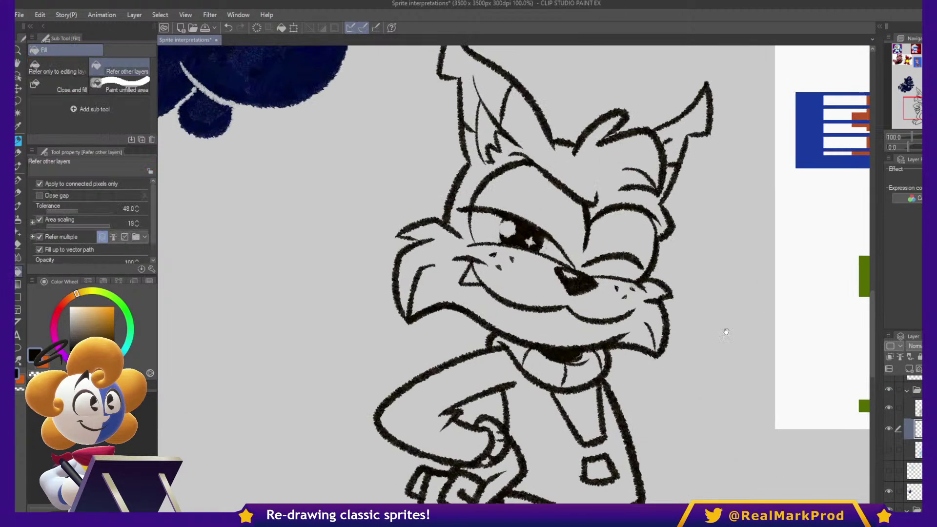
pyautogui.click(552, 138)
pyautogui.click(735, 196)
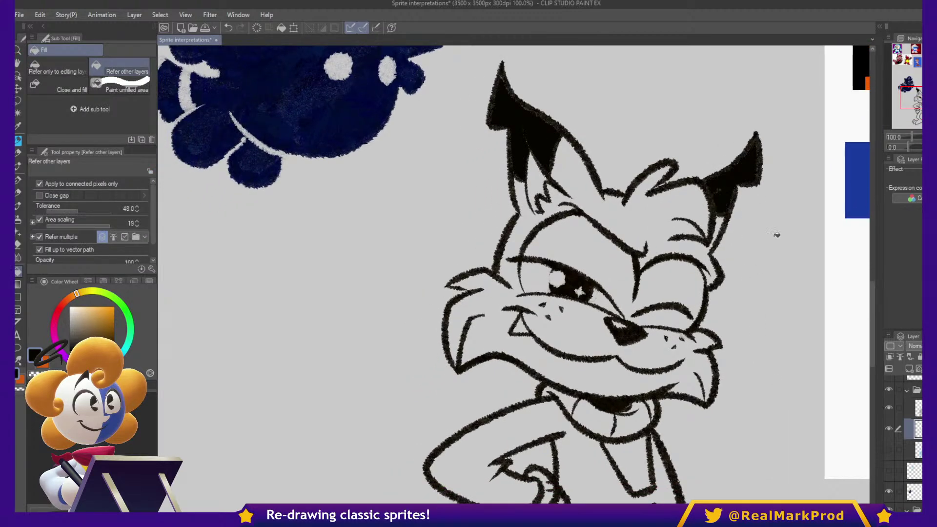
pyautogui.hotkey('ctrl', 'z')
pyautogui.hotkey('ctrl', 'z')
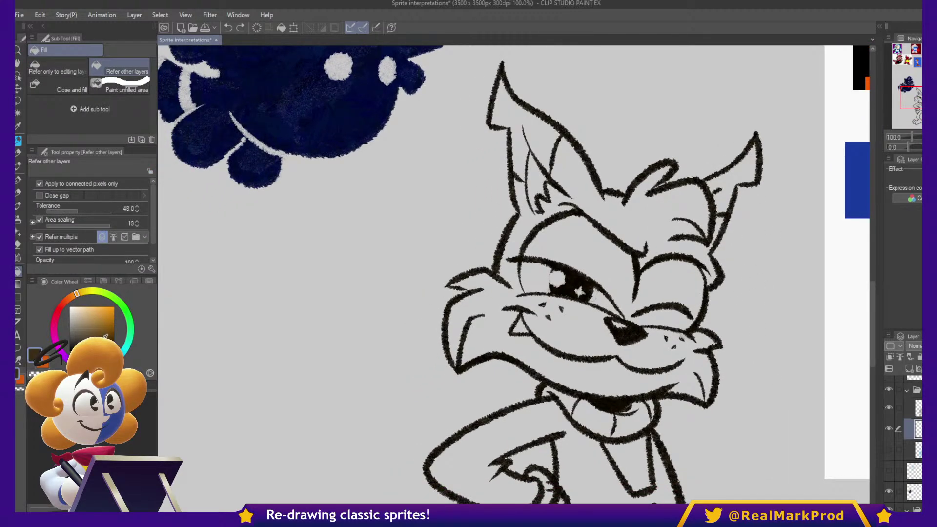
# - Switch to a magenta hue, test-fill the ear tips with dark shades, and undo the trial fills
pyautogui.click(56, 327)
pyautogui.click(534, 128)
pyautogui.hotkey('ctrl', 'z')
pyautogui.click(89, 330)
pyautogui.click(555, 140)
pyautogui.click(738, 174)
pyautogui.hotkey('ctrl', 'z')
pyautogui.hotkey('ctrl', 'z')
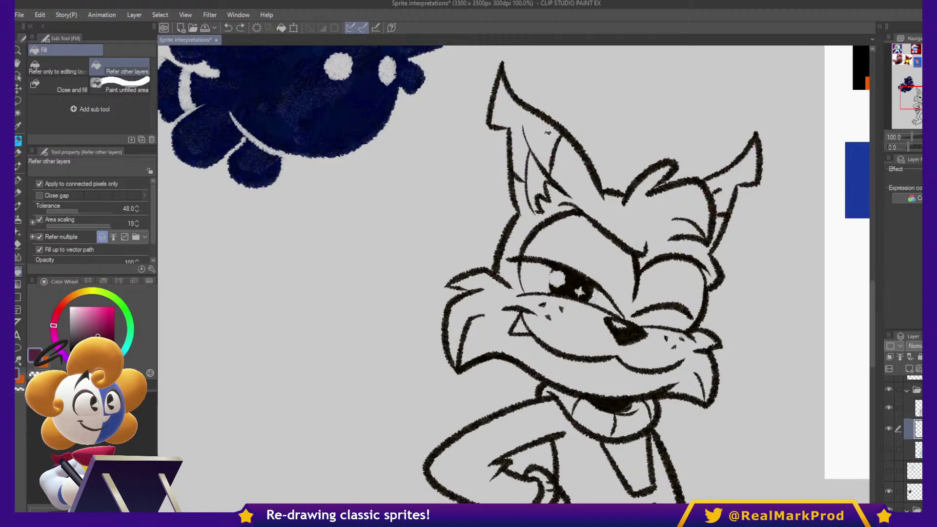
# - Fill both ear tips and the tail with dark maroon
pyautogui.click(547, 137)
pyautogui.click(735, 176)
pyautogui.moveTo(794, 288)
pyautogui.mouseDown()
pyautogui.moveTo(820, 241)
pyautogui.moveTo(825, 186)
pyautogui.moveTo(805, 244)
pyautogui.moveTo(815, 272)
pyautogui.moveTo(810, 135)
pyautogui.moveTo(793, 137)
pyautogui.moveTo(800, 139)
pyautogui.moveTo(773, 217)
pyautogui.moveTo(742, 273)
pyautogui.moveTo(743, 386)
pyautogui.mouseUp()
pyautogui.click(542, 273)
# - Fill the shirt body and sleeve with pale cream
pyautogui.click(79, 314)
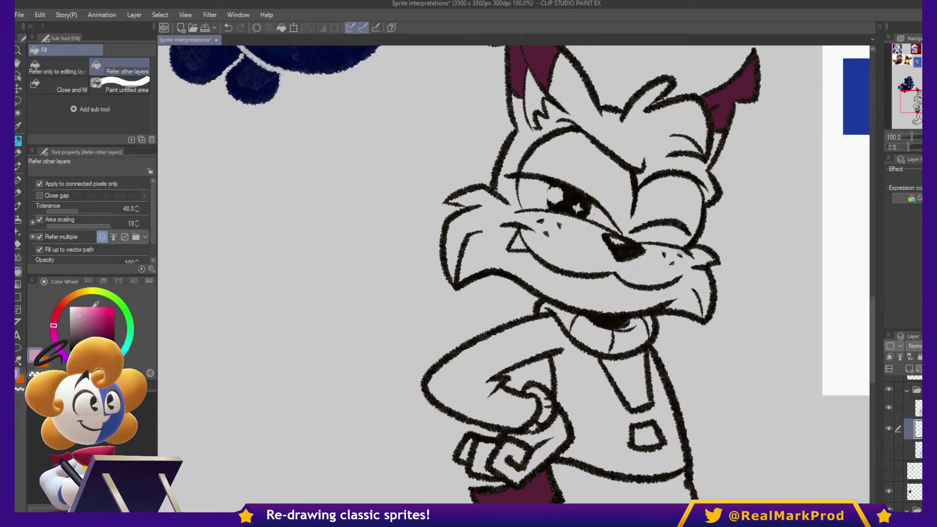
pyautogui.click(82, 292)
pyautogui.click(603, 371)
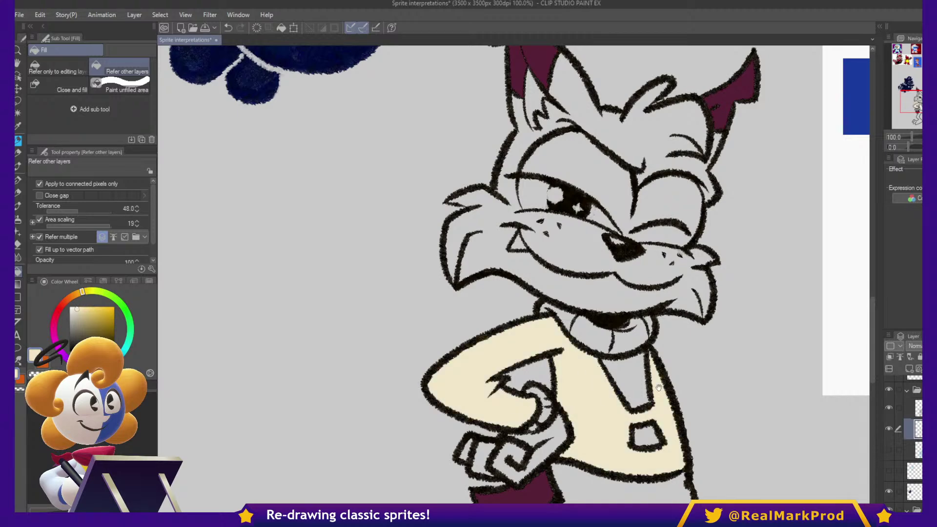
# - Fill the wedge and dot of the shirt's exclamation mark with bright crimson
pyautogui.moveTo(604, 372); pyautogui.dragTo(655, 256)
pyautogui.click(54, 326)
pyautogui.click(112, 321)
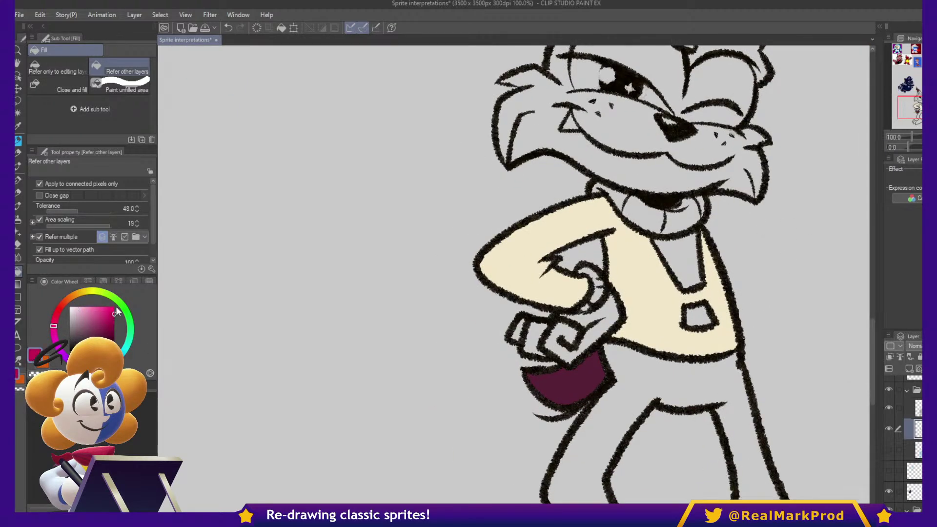
pyautogui.click(683, 256)
pyautogui.click(698, 316)
# - Fill the shirt's collar and the wrist cuff with a darker tan shade of the cream
pyautogui.moveTo(780, 311); pyautogui.dragTo(741, 293)
pyautogui.keyDown('alt'); pyautogui.click(599, 308); pyautogui.keyUp('alt')
pyautogui.click(596, 258)
pyautogui.click(658, 256)
pyautogui.hotkey('ctrl', 'z')
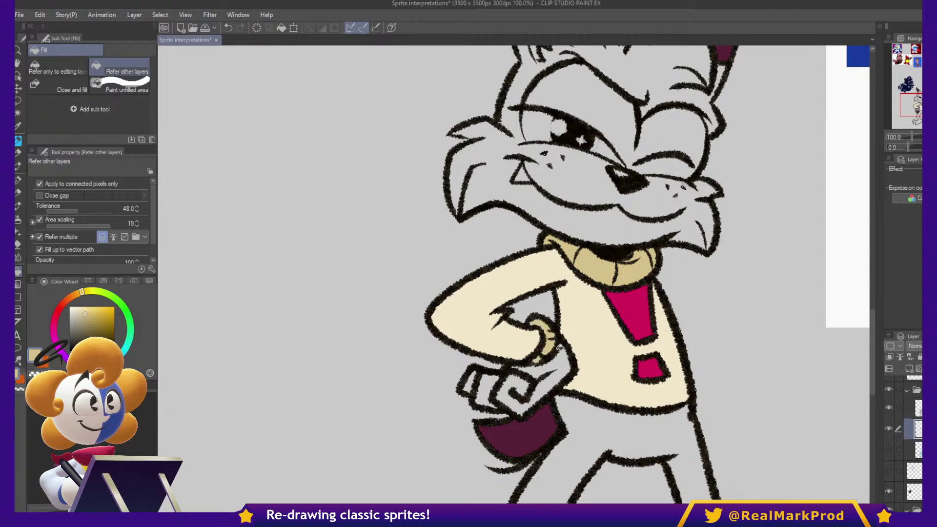
# - Fill the bobcat's head, hair and inner face with burnt orange, replacing the first, brighter orange fill
pyautogui.click(66, 302)
pyautogui.moveTo(104, 311); pyautogui.dragTo(113, 322)
pyautogui.click(72, 299)
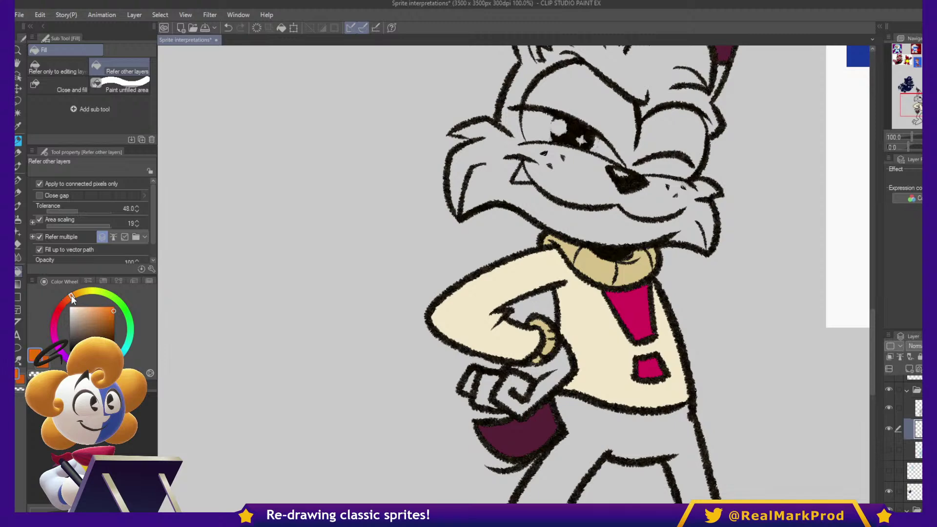
pyautogui.moveTo(720, 145); pyautogui.dragTo(809, 270)
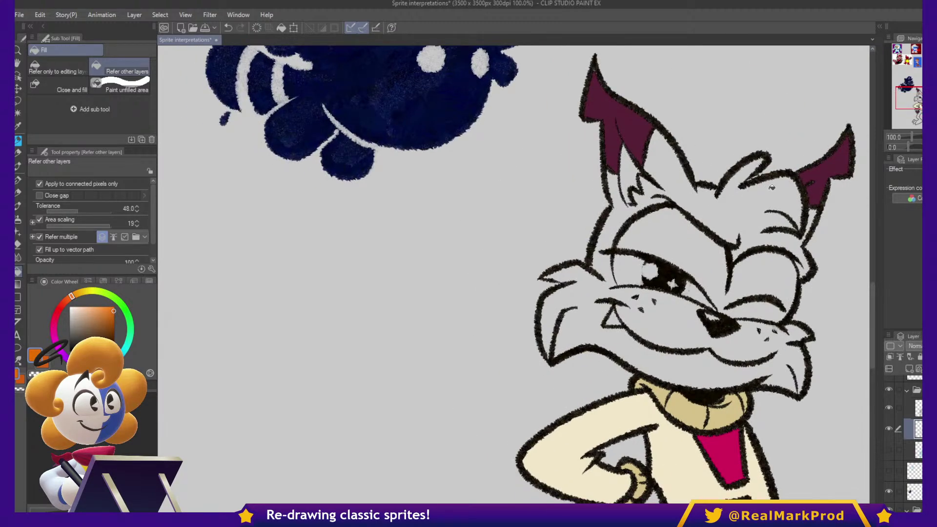
pyautogui.click(738, 214)
pyautogui.moveTo(826, 260); pyautogui.dragTo(677, 185)
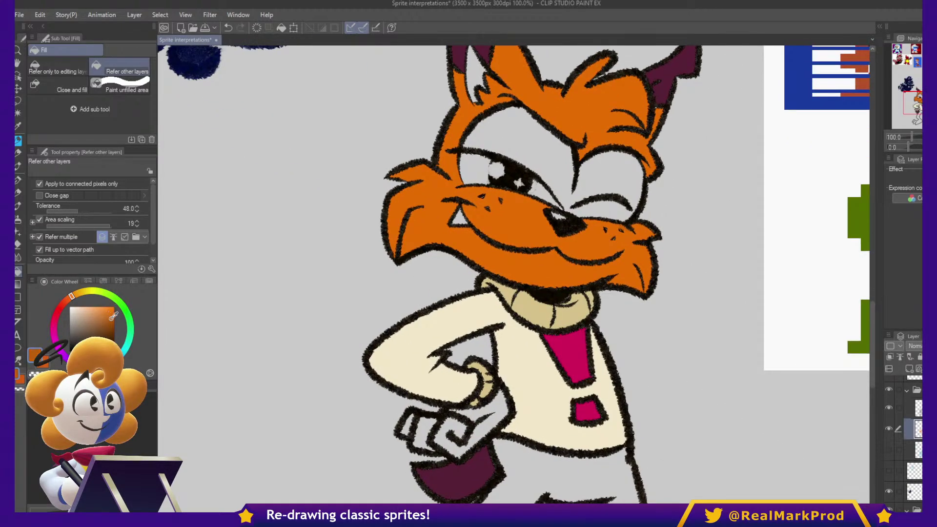
pyautogui.hotkey('ctrl', 'z')
pyautogui.click(601, 112)
pyautogui.moveTo(601, 112); pyautogui.dragTo(575, 386)
pyautogui.moveTo(632, 75); pyautogui.dragTo(640, 338)
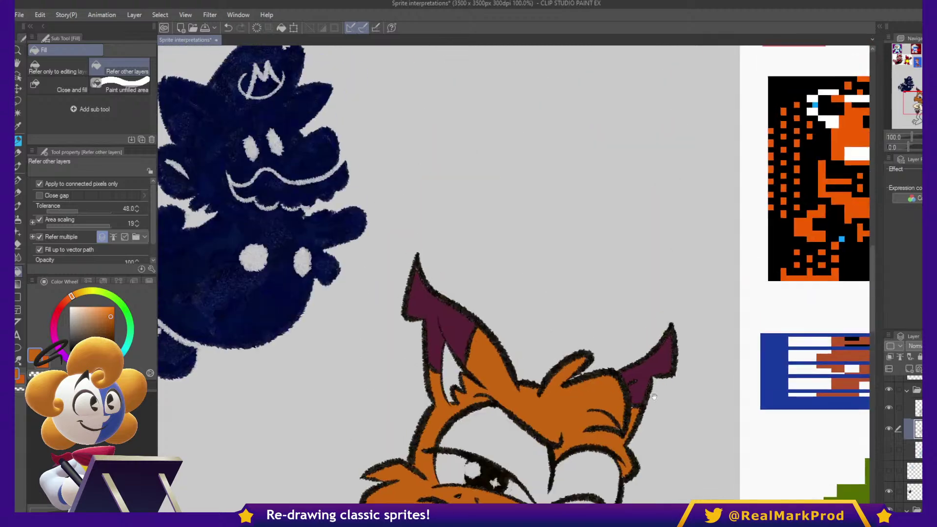
# - Fill the hips, legs, feet and fist with the same burnt orange as the head
pyautogui.moveTo(611, 159)
pyautogui.mouseDown()
pyautogui.moveTo(638, 448)
pyautogui.moveTo(681, 181)
pyautogui.mouseUp()
pyautogui.moveTo(637, 394); pyautogui.dragTo(669, 63)
pyautogui.moveTo(694, 327)
pyautogui.mouseDown()
pyautogui.moveTo(705, 262)
pyautogui.moveTo(772, 208)
pyautogui.mouseUp()
pyautogui.moveTo(768, 248); pyautogui.dragTo(716, 206)
pyautogui.moveTo(713, 483); pyautogui.dragTo(715, 266)
pyautogui.click(715, 267)
pyautogui.moveTo(795, 345); pyautogui.dragTo(798, 336)
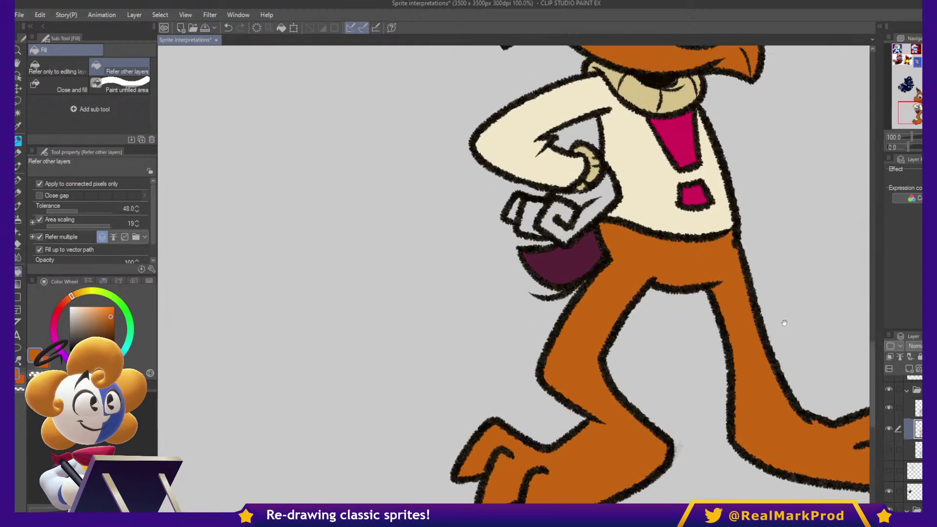
pyautogui.click(564, 211)
pyautogui.click(526, 214)
pyautogui.moveTo(834, 293)
pyautogui.mouseDown()
pyautogui.moveTo(835, 218)
pyautogui.moveTo(778, 320)
pyautogui.mouseUp()
# - Select the orange lower body and brush a textured golden-yellow belly patch just below the shirt hem
pyautogui.press('p')
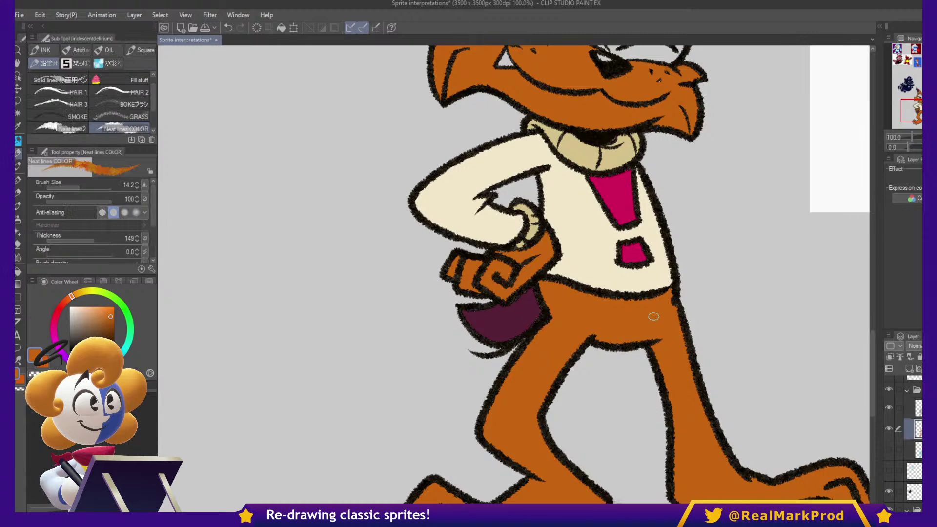
pyautogui.press('w')
pyautogui.click(666, 312)
pyautogui.press('p')
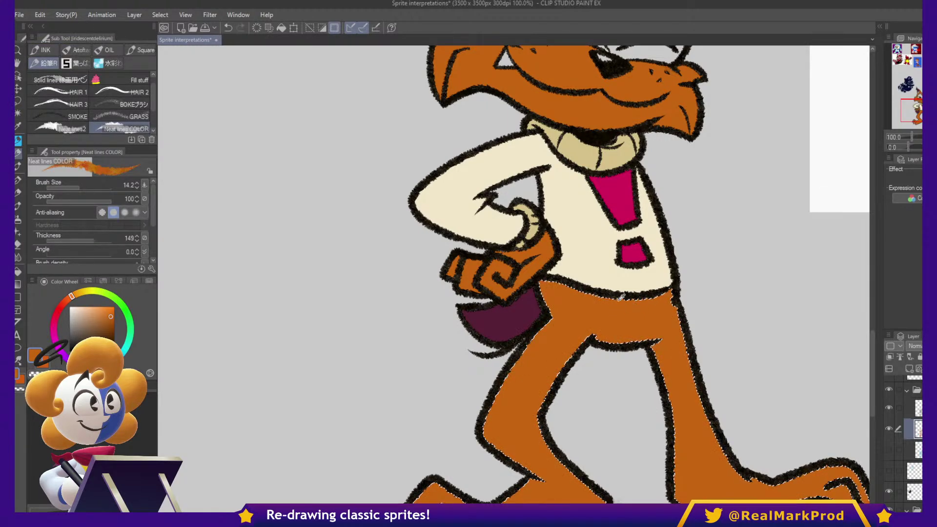
pyautogui.click(82, 292)
pyautogui.click(96, 313)
pyautogui.moveTo(592, 303)
pyautogui.mouseDown()
pyautogui.moveTo(625, 310)
pyautogui.moveTo(674, 286)
pyautogui.moveTo(623, 306)
pyautogui.moveTo(596, 296)
pyautogui.moveTo(624, 303)
pyautogui.moveTo(674, 288)
pyautogui.moveTo(667, 305)
pyautogui.moveTo(629, 312)
pyautogui.moveTo(579, 290)
pyautogui.moveTo(672, 298)
pyautogui.mouseUp()
pyautogui.scroll(3, 703, 278)
pyautogui.moveTo(577, 357)
pyautogui.mouseDown()
pyautogui.moveTo(606, 384)
pyautogui.moveTo(647, 385)
pyautogui.moveTo(673, 354)
pyautogui.moveTo(669, 374)
pyautogui.moveTo(601, 377)
pyautogui.moveTo(644, 387)
pyautogui.moveTo(672, 362)
pyautogui.moveTo(672, 378)
pyautogui.moveTo(637, 365)
pyautogui.moveTo(658, 378)
pyautogui.mouseUp()
# - Select the orange head area and brush the muzzle and cheeks in textured golden yellow
pyautogui.moveTo(771, 233); pyautogui.dragTo(752, 390)
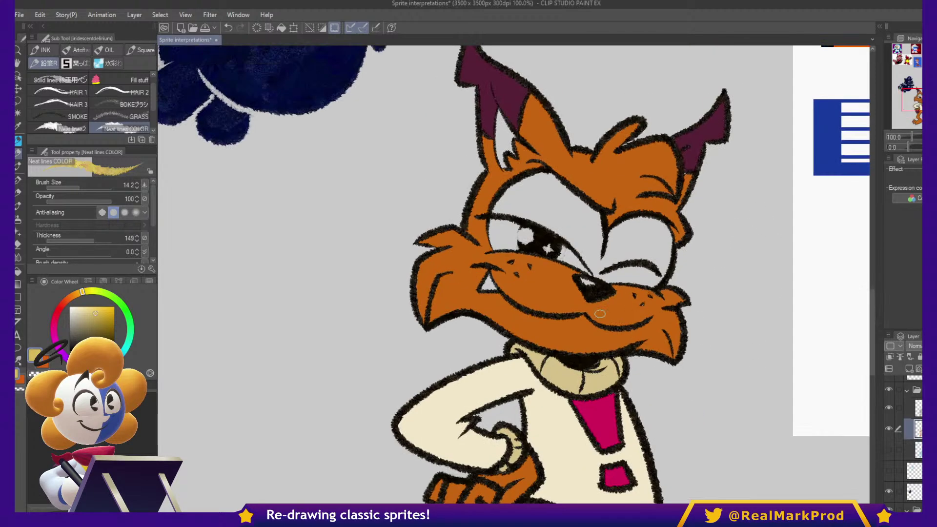
pyautogui.press('w')
pyautogui.click(592, 322)
pyautogui.press('p')
pyautogui.moveTo(577, 307); pyautogui.dragTo(607, 310)
pyautogui.moveTo(607, 312)
pyautogui.mouseDown()
pyautogui.moveTo(661, 336)
pyautogui.moveTo(672, 328)
pyautogui.moveTo(662, 306)
pyautogui.moveTo(552, 323)
pyautogui.moveTo(520, 338)
pyautogui.moveTo(495, 329)
pyautogui.moveTo(556, 281)
pyautogui.moveTo(460, 302)
pyautogui.moveTo(471, 284)
pyautogui.moveTo(440, 284)
pyautogui.moveTo(441, 244)
pyautogui.moveTo(520, 274)
pyautogui.moveTo(504, 277)
pyautogui.moveTo(574, 272)
pyautogui.moveTo(531, 296)
pyautogui.moveTo(443, 268)
pyautogui.moveTo(435, 286)
pyautogui.moveTo(662, 318)
pyautogui.moveTo(559, 342)
pyautogui.mouseUp()
pyautogui.press('[')
# - Sample the head's orange and brush mottled orange texture over the forehead and hair
pyautogui.press('w')
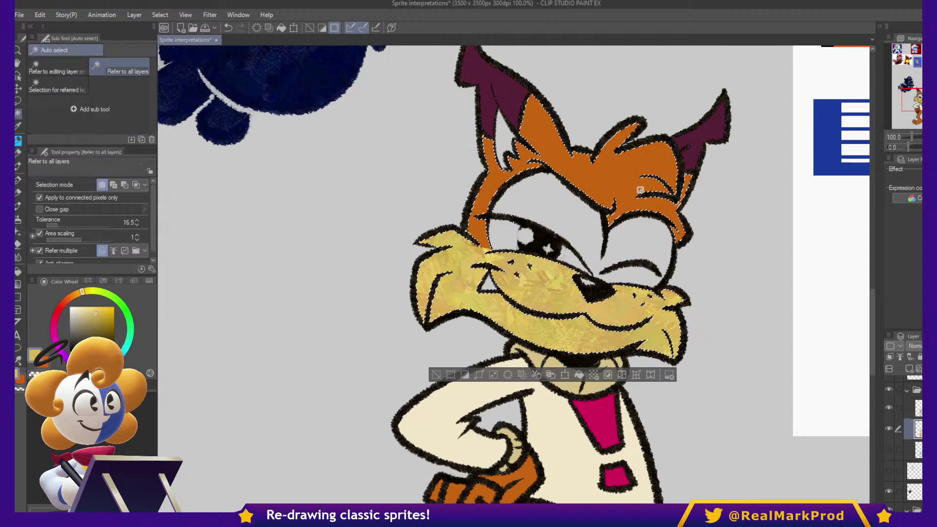
pyautogui.press('p')
pyautogui.keyDown('alt'); pyautogui.click(576, 188); pyautogui.keyUp('alt')
pyautogui.moveTo(585, 185)
pyautogui.mouseDown()
pyautogui.moveTo(644, 127)
pyautogui.moveTo(535, 97)
pyautogui.moveTo(489, 185)
pyautogui.moveTo(586, 190)
pyautogui.moveTo(661, 218)
pyautogui.mouseUp()
# - Select the fist, fingers and lower body together and brush mottled orange texture over them
pyautogui.scroll(-10, 661, 217)
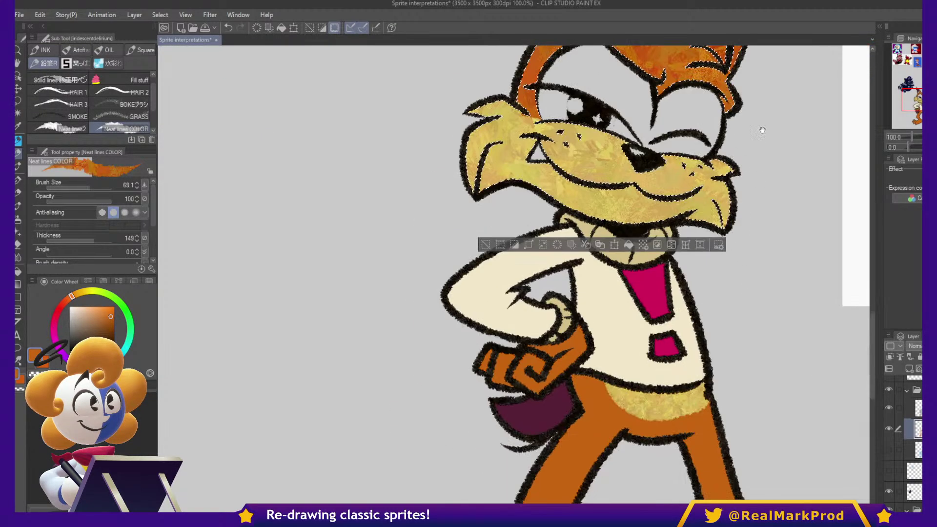
pyautogui.press('w')
pyautogui.click(578, 241)
pyautogui.keyDown('shift'); pyautogui.click(545, 253); pyautogui.keyUp('shift')
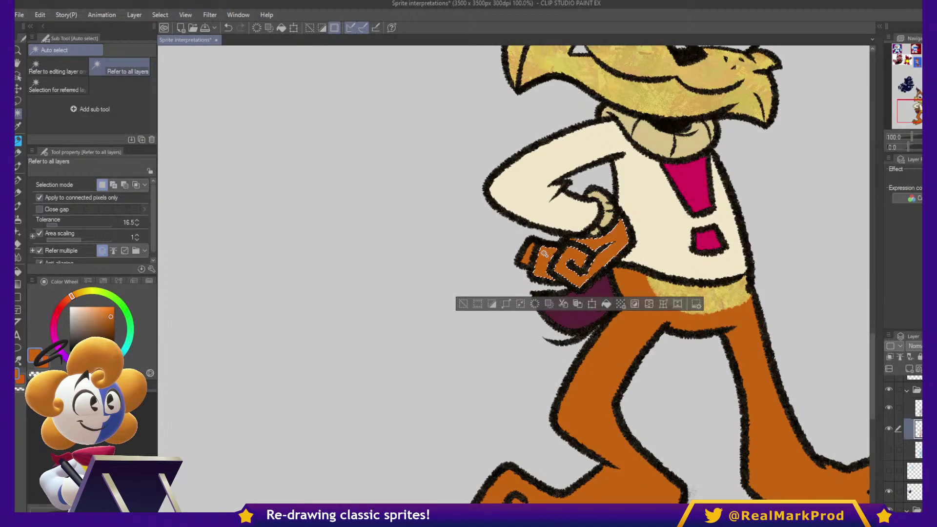
pyautogui.keyDown('shift'); pyautogui.click(646, 289); pyautogui.keyUp('shift')
pyautogui.moveTo(766, 345)
pyautogui.mouseDown()
pyautogui.moveTo(749, 264)
pyautogui.moveTo(711, 251)
pyautogui.moveTo(837, 397)
pyautogui.moveTo(522, 241)
pyautogui.moveTo(588, 146)
pyautogui.moveTo(458, 452)
pyautogui.moveTo(639, 401)
pyautogui.mouseUp()
pyautogui.press('b')
# - Select the shirt, sample its cream colour and brush pale cream texture over the body and sleeve
pyautogui.moveTo(808, 183)
pyautogui.mouseDown()
pyautogui.moveTo(770, 309)
pyautogui.moveTo(807, 312)
pyautogui.moveTo(803, 380)
pyautogui.mouseUp()
pyautogui.press('w')
pyautogui.click(626, 289)
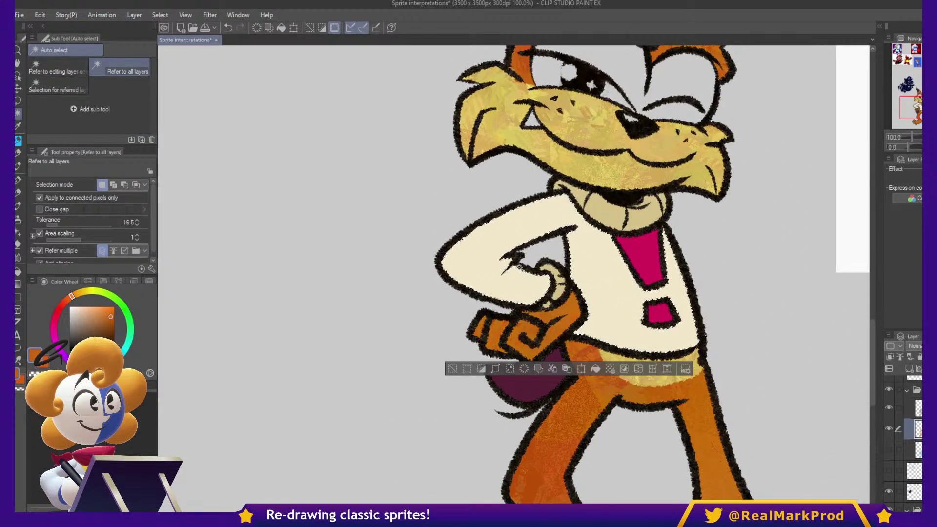
pyautogui.press('b')
pyautogui.keyDown('alt'); pyautogui.click(619, 281); pyautogui.keyUp('alt')
pyautogui.moveTo(620, 288)
pyautogui.mouseDown()
pyautogui.moveTo(494, 226)
pyautogui.moveTo(695, 271)
pyautogui.moveTo(684, 365)
pyautogui.mouseUp()
# - Finish brushing the shirt's pale cream texture, clear the selection and reduce the brush size to 12.4
pyautogui.press('w')
pyautogui.press('b')
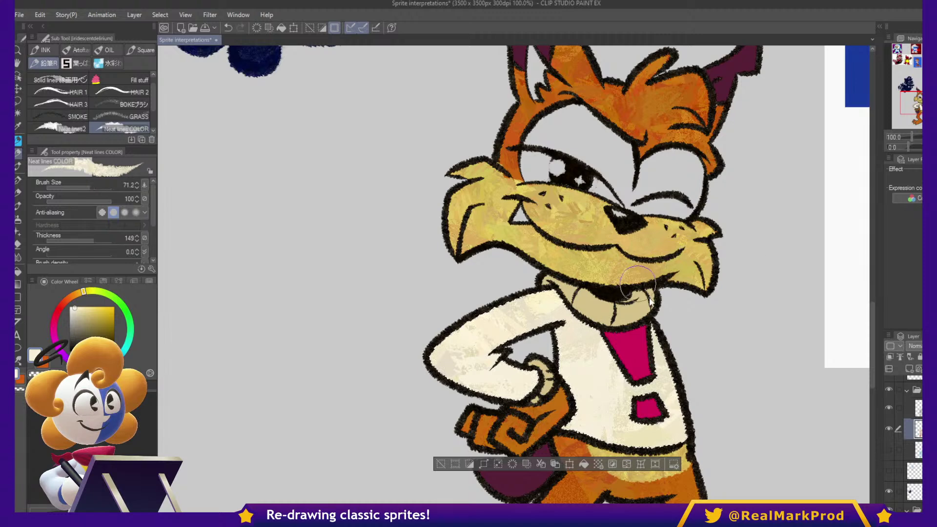
pyautogui.hotkey('ctrl', 'd')
pyautogui.keyDown('ctrl'); pyautogui.keyDown('alt'); pyautogui.moveTo(616, 213); pyautogui.dragTo(605, 213); pyautogui.keyUp('alt'); pyautogui.keyUp('ctrl')
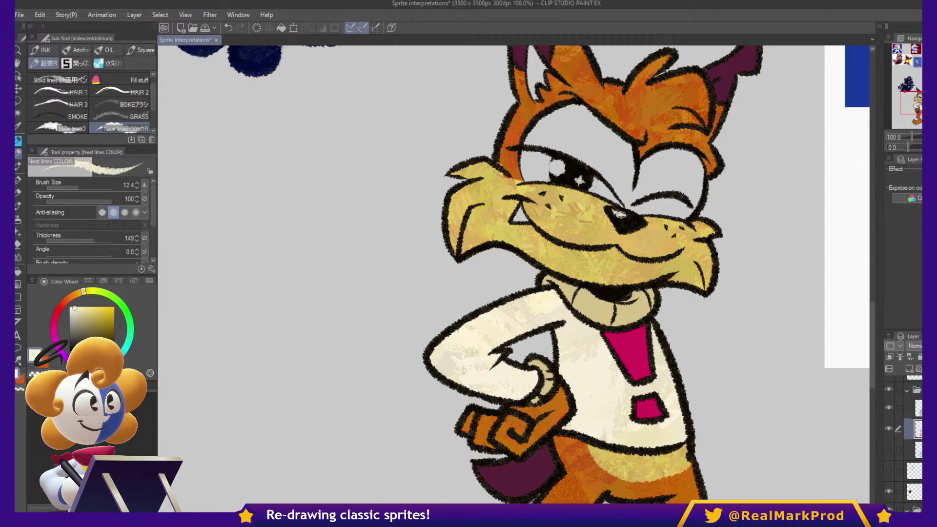
# - Fill the bobcat's fang and eye whites with cream and both eyelids with dark reddish orange
pyautogui.press('g')
pyautogui.click(520, 215)
pyautogui.moveTo(728, 190); pyautogui.dragTo(714, 276)
pyautogui.keyDown('alt'); pyautogui.click(649, 172); pyautogui.keyUp('alt')
pyautogui.click(596, 238)
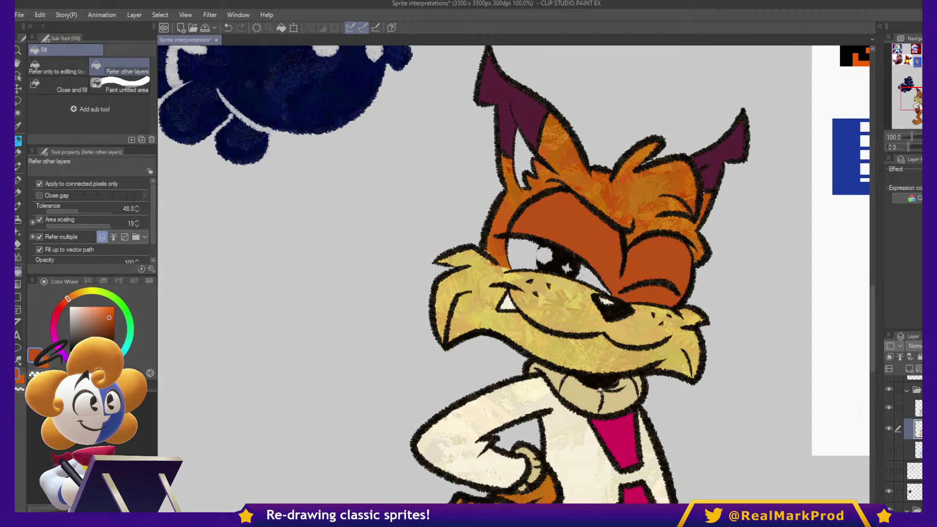
pyautogui.keyDown('alt'); pyautogui.click(577, 435); pyautogui.keyUp('alt')
pyautogui.click(529, 247)
pyautogui.click(592, 274)
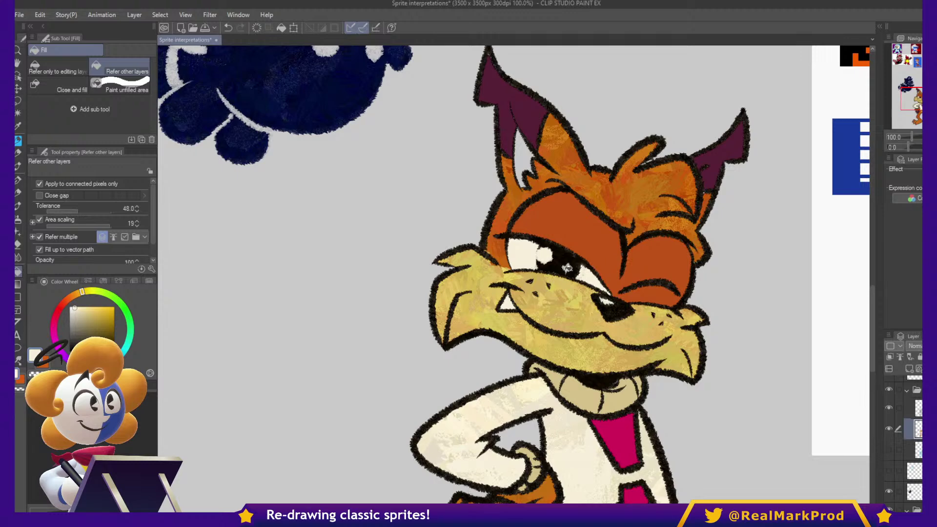
# - Choose a strong blue and paint the star-shaped highlight in the open eye's pupil
pyautogui.click(109, 362)
pyautogui.click(114, 321)
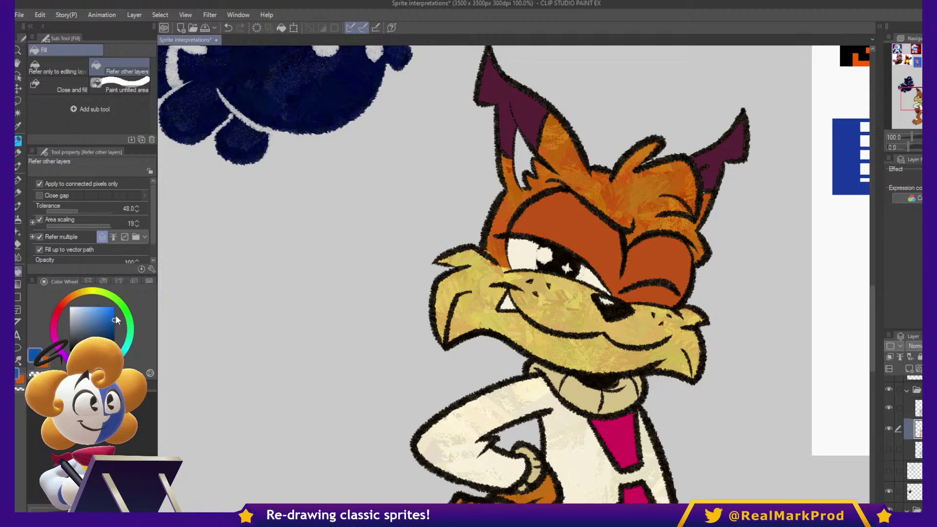
pyautogui.press('p')
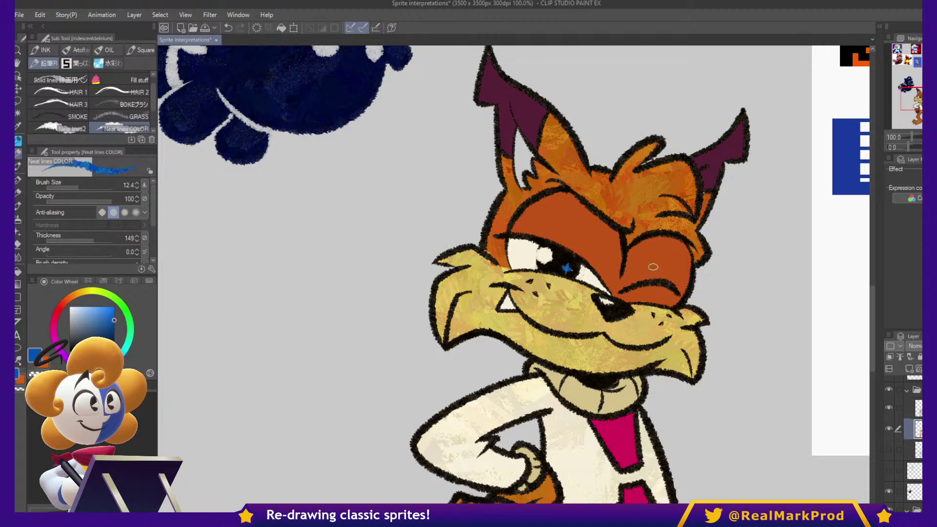
# - Sample the muzzle's golden yellow and fill the bobcat's inner ear with it
pyautogui.keyDown('alt'); pyautogui.click(572, 312); pyautogui.keyUp('alt')
pyautogui.press('g')
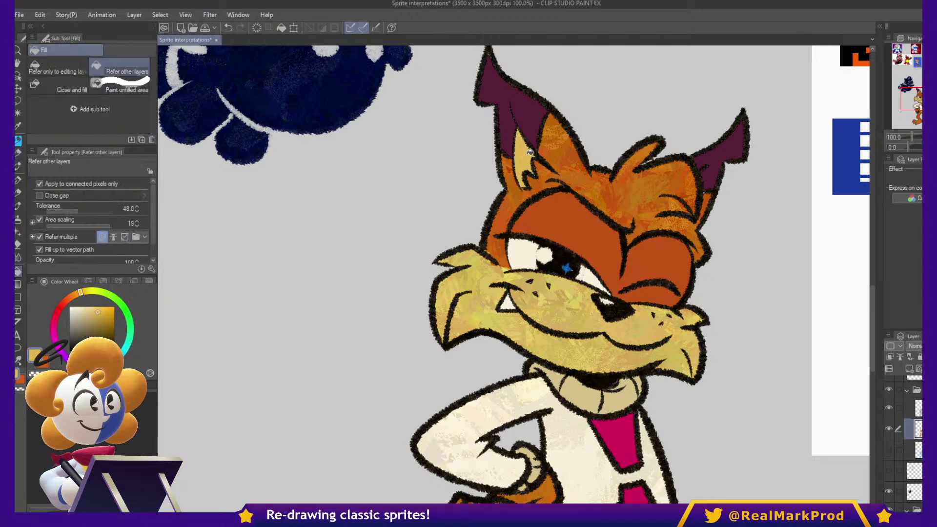
pyautogui.press('b')
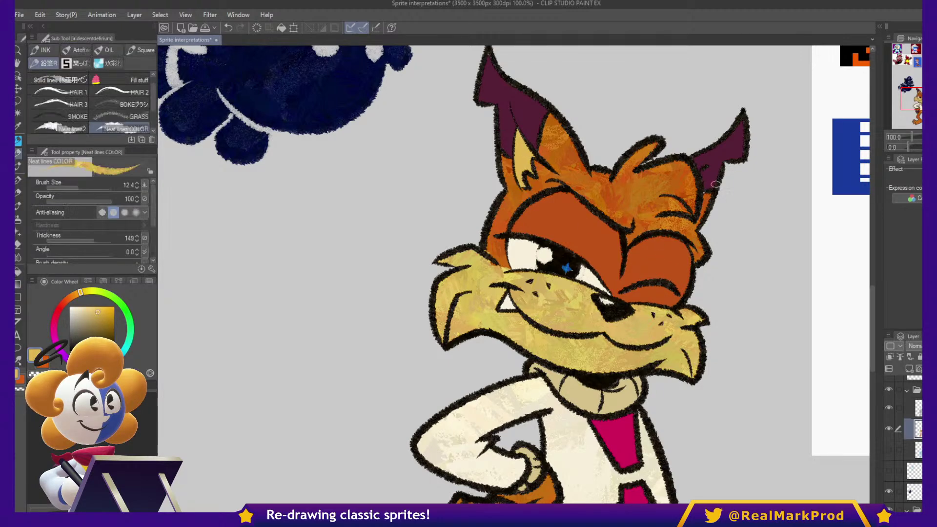
# - Select both ear tips, sample their maroon and brush mottled maroon texture over them at size 94.3, then deselect
pyautogui.press('w')
pyautogui.click(720, 149)
pyautogui.keyDown('shift'); pyautogui.click(538, 128); pyautogui.keyUp('shift')
pyautogui.press('b')
pyautogui.keyDown('alt'); pyautogui.click(543, 111); pyautogui.keyUp('alt')
pyautogui.keyDown('ctrl'); pyautogui.keyDown('alt'); pyautogui.moveTo(544, 112); pyautogui.dragTo(580, 122); pyautogui.keyUp('alt'); pyautogui.keyUp('ctrl')
pyautogui.moveTo(536, 148); pyautogui.dragTo(577, 132)
pyautogui.moveTo(733, 151); pyautogui.dragTo(738, 141)
pyautogui.hotkey('ctrl', 'd')
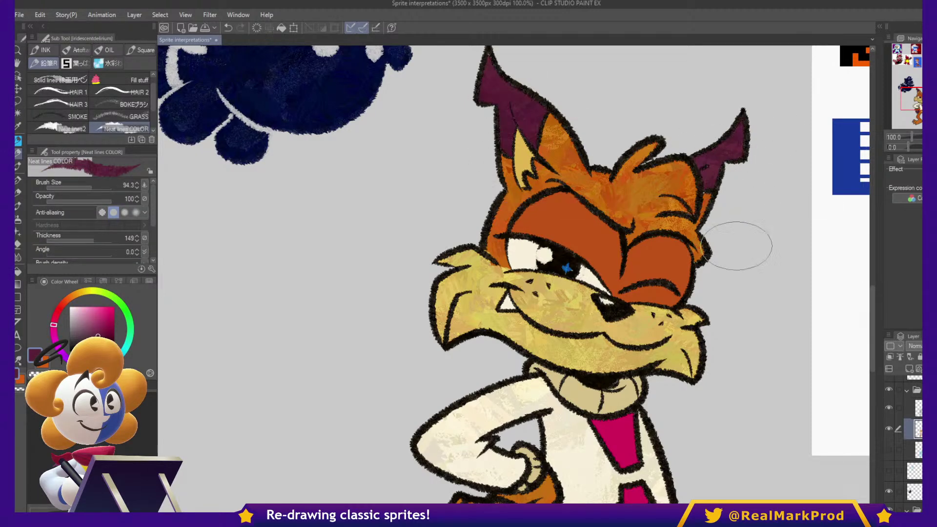
# - Select the reddish eyelids, sample a head orange and brush mottled texture over both, then deselect
pyautogui.moveTo(694, 297); pyautogui.dragTo(700, 255)
pyautogui.moveTo(638, 290)
pyautogui.keyDown('ctrl'); pyautogui.keyDown('alt'); pyautogui.mouseDown()
pyautogui.moveTo(653, 297)
pyautogui.moveTo(714, 274)
pyautogui.mouseUp(); pyautogui.keyUp('alt'); pyautogui.keyUp('ctrl')
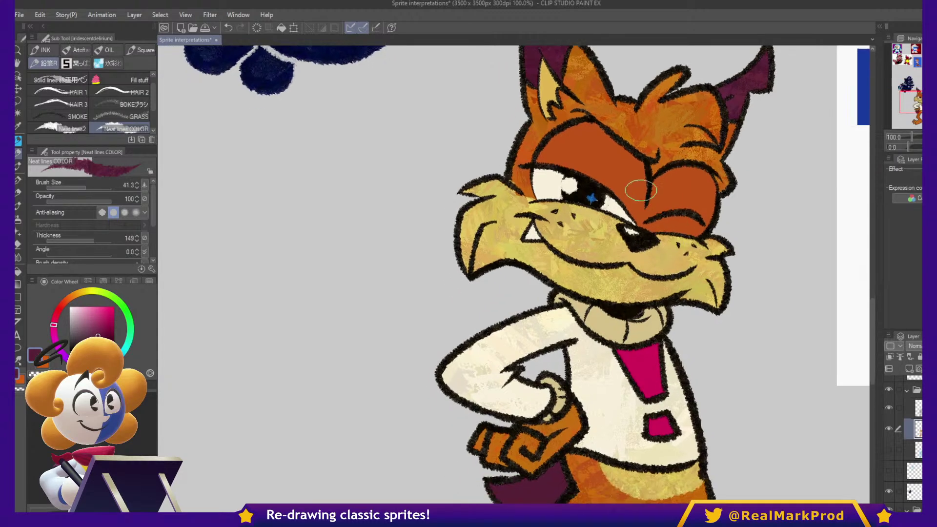
pyautogui.press('w')
pyautogui.click(659, 183)
pyautogui.press('b')
pyautogui.keyDown('alt'); pyautogui.click(622, 171); pyautogui.keyUp('alt')
pyautogui.moveTo(621, 171)
pyautogui.keyDown('ctrl'); pyautogui.keyDown('alt'); pyautogui.mouseDown()
pyautogui.moveTo(695, 196)
pyautogui.moveTo(604, 184)
pyautogui.moveTo(557, 160)
pyautogui.mouseUp(); pyautogui.keyUp('alt'); pyautogui.keyUp('ctrl')
pyautogui.moveTo(720, 267); pyautogui.dragTo(708, 215)
pyautogui.moveTo(571, 122); pyautogui.dragTo(615, 81)
pyautogui.moveTo(705, 366); pyautogui.dragTo(743, 249)
pyautogui.hotkey('ctrl', 'd')
# - Select both parts of the shirt's exclamation mark and brush textured magenta over them at size 125.1, then deselect
pyautogui.press('w')
pyautogui.click(685, 199)
pyautogui.keyDown('shift'); pyautogui.click(684, 253); pyautogui.keyUp('shift')
pyautogui.press('b')
pyautogui.keyDown('alt'); pyautogui.click(679, 215); pyautogui.keyUp('alt')
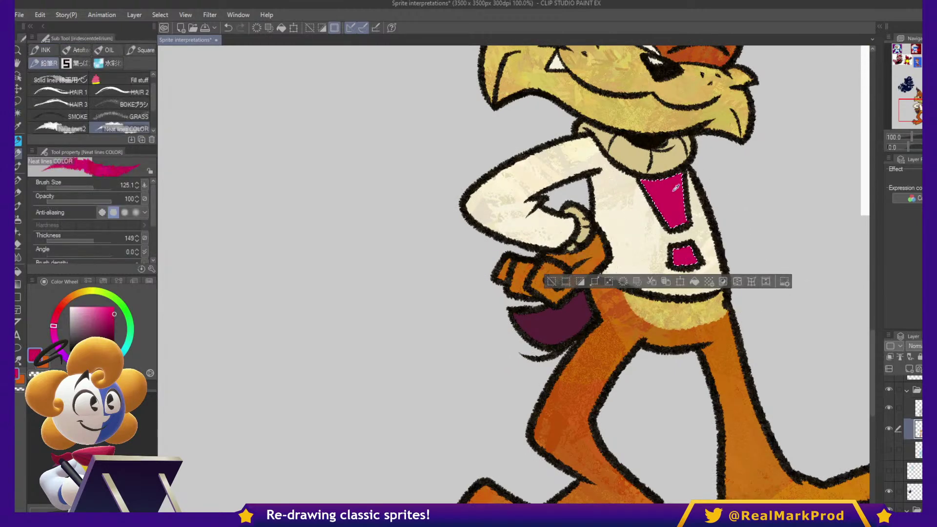
pyautogui.moveTo(788, 337); pyautogui.dragTo(662, 332)
pyautogui.hotkey('ctrl', 'd')
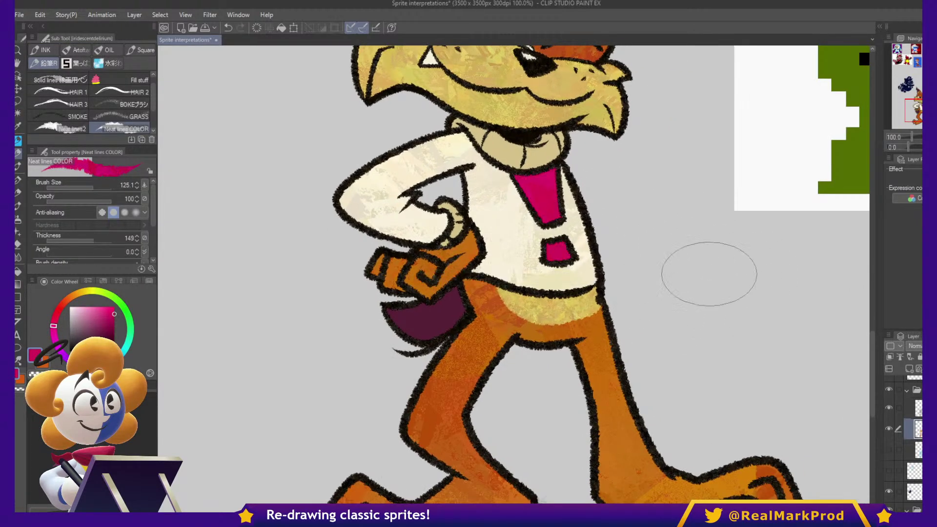
# - Sample the leg's orange and touch up the fur at the hip beside the cream belly with a size 28.7 brush
pyautogui.scroll(-3, 701, 227)
pyautogui.keyDown('alt'); pyautogui.click(614, 307); pyautogui.keyUp('alt')
pyautogui.moveTo(620, 298); pyautogui.dragTo(629, 303)
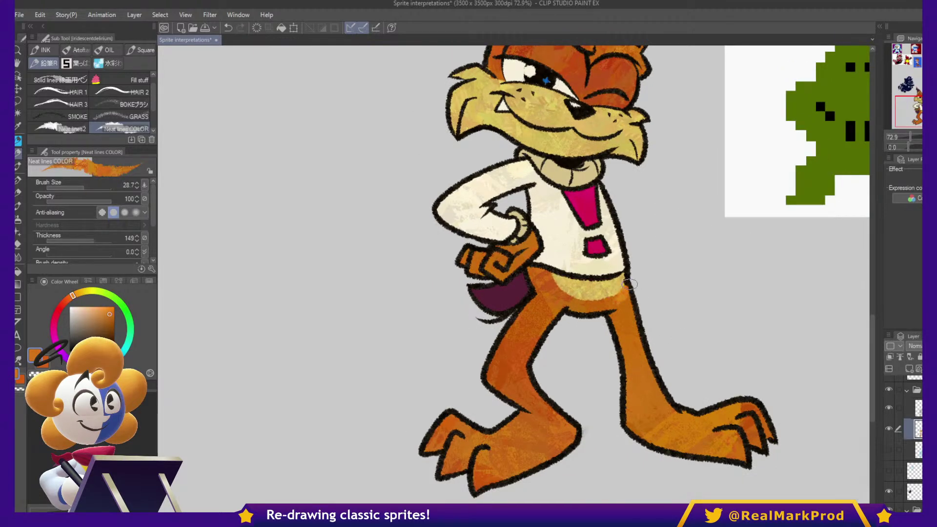
pyautogui.scroll(-3, 623, 288)
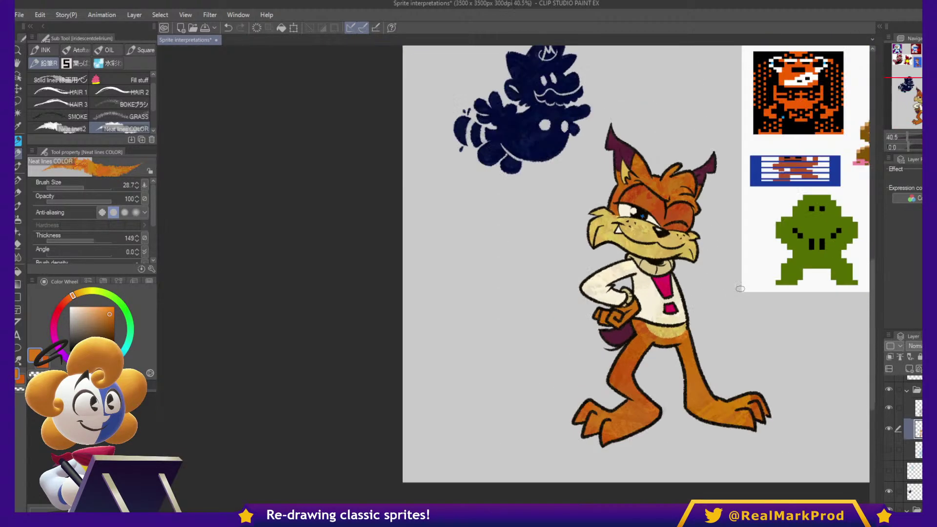
pyautogui.scroll(2, 702, 325)
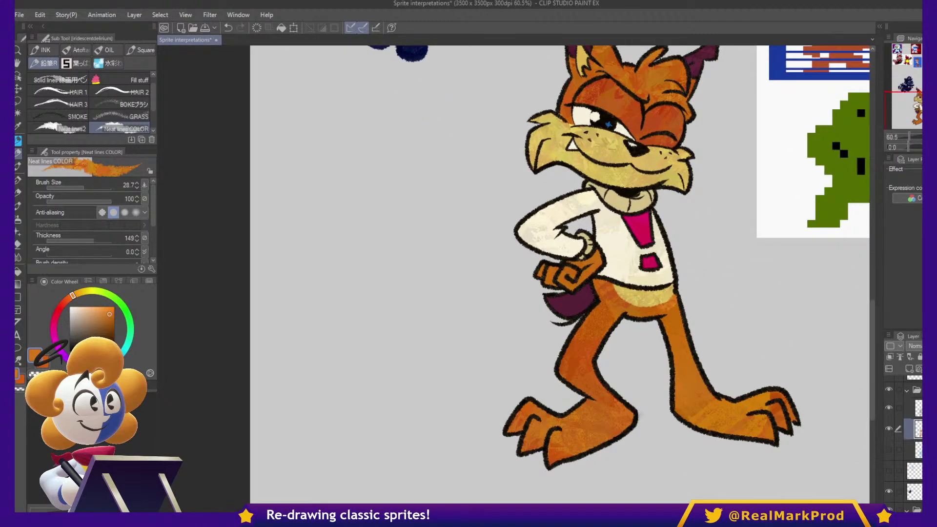
# - Make the bobcat's line-art layer active and lock its transparent pixels, leaving no selection
pyautogui.click(918, 408)
pyautogui.keyDown('ctrl'); pyautogui.click(918, 408); pyautogui.keyUp('ctrl')
pyautogui.moveTo(781, 282); pyautogui.dragTo(760, 316)
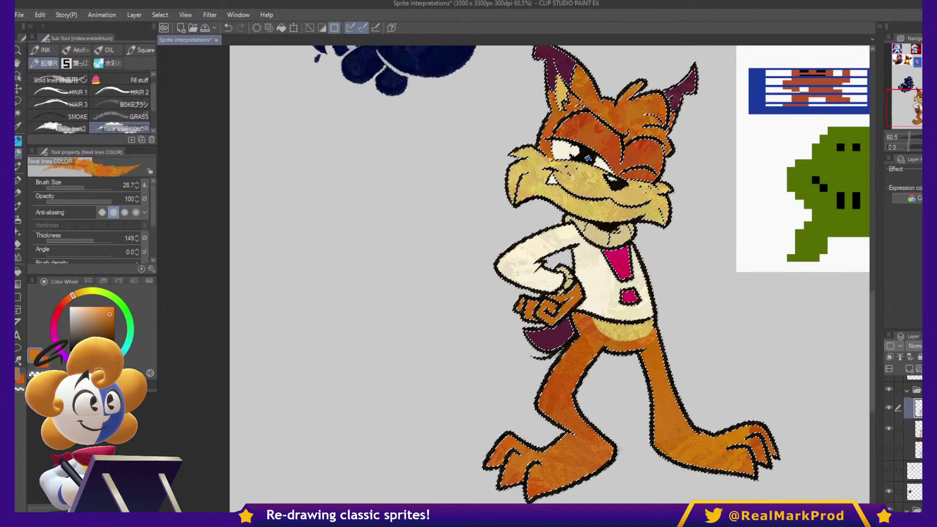
pyautogui.hotkey('ctrl', 'd')
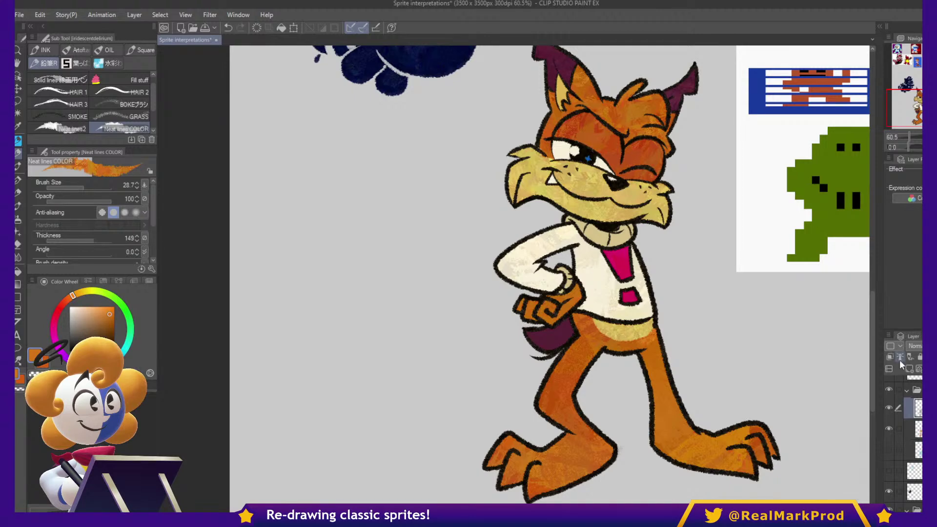
pyautogui.scroll(-1, 702, 334)
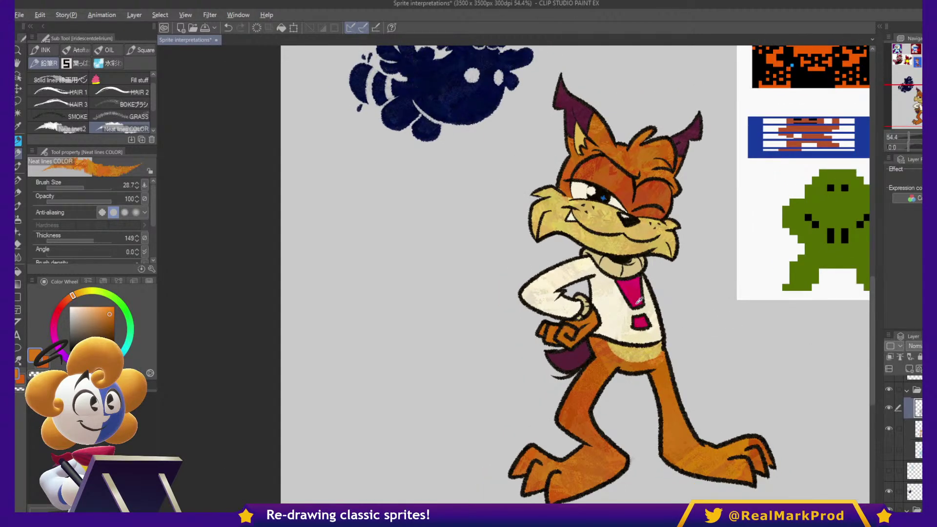
# - Tint the bobcat's line art deep maroon with the Soft airbrush at size 277.7, using a darkened version of the shirt's magenta
pyautogui.keyDown('alt'); pyautogui.click(638, 302); pyautogui.keyUp('alt')
pyautogui.click(112, 336)
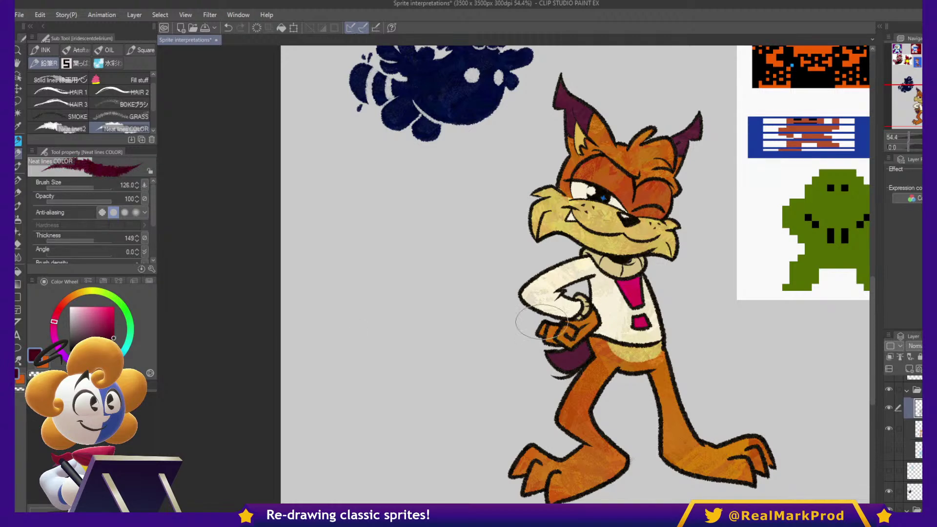
pyautogui.press('b')
pyautogui.press('b')
pyautogui.press(']')
pyautogui.press(']')
pyautogui.press(']')
pyautogui.moveTo(626, 332)
pyautogui.mouseDown()
pyautogui.moveTo(613, 224)
pyautogui.moveTo(584, 214)
pyautogui.moveTo(612, 200)
pyautogui.moveTo(620, 165)
pyautogui.moveTo(609, 181)
pyautogui.moveTo(632, 197)
pyautogui.moveTo(636, 180)
pyautogui.moveTo(590, 216)
pyautogui.moveTo(560, 214)
pyautogui.moveTo(579, 280)
pyautogui.moveTo(567, 309)
pyautogui.moveTo(583, 327)
pyautogui.moveTo(568, 337)
pyautogui.moveTo(582, 332)
pyautogui.moveTo(591, 368)
pyautogui.moveTo(574, 468)
pyautogui.moveTo(537, 459)
pyautogui.mouseUp()
pyautogui.moveTo(738, 435)
pyautogui.mouseDown()
pyautogui.moveTo(731, 463)
pyautogui.moveTo(744, 459)
pyautogui.moveTo(724, 443)
pyautogui.mouseUp()
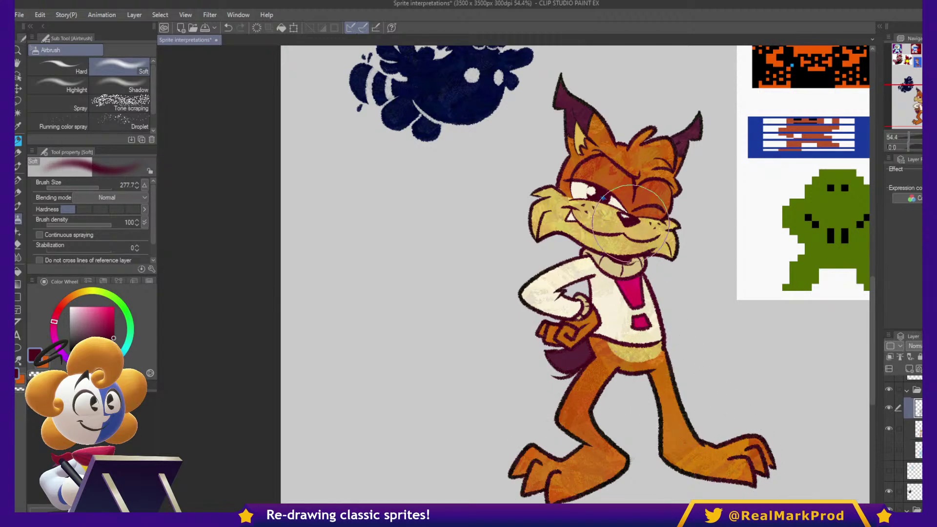
pyautogui.press('space')
pyautogui.moveTo(744, 225); pyautogui.dragTo(764, 220)
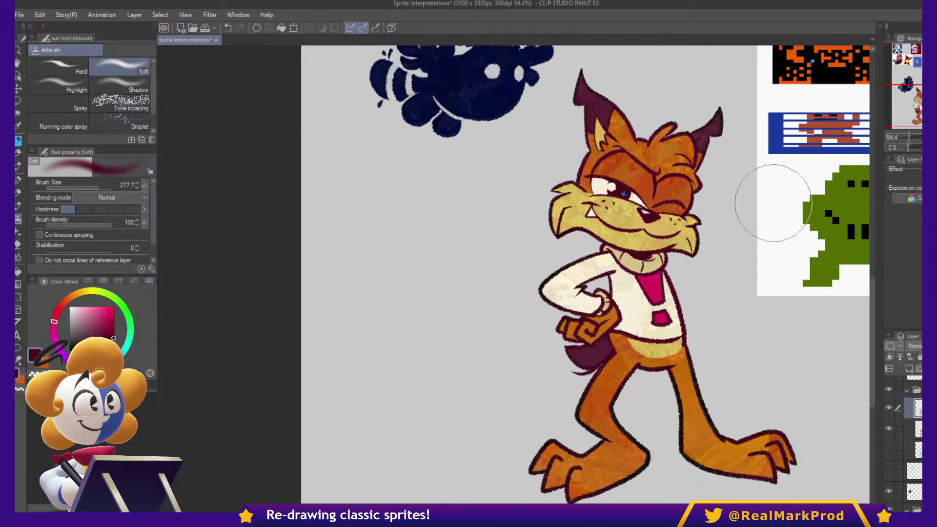
pyautogui.moveTo(776, 198); pyautogui.dragTo(732, 200)
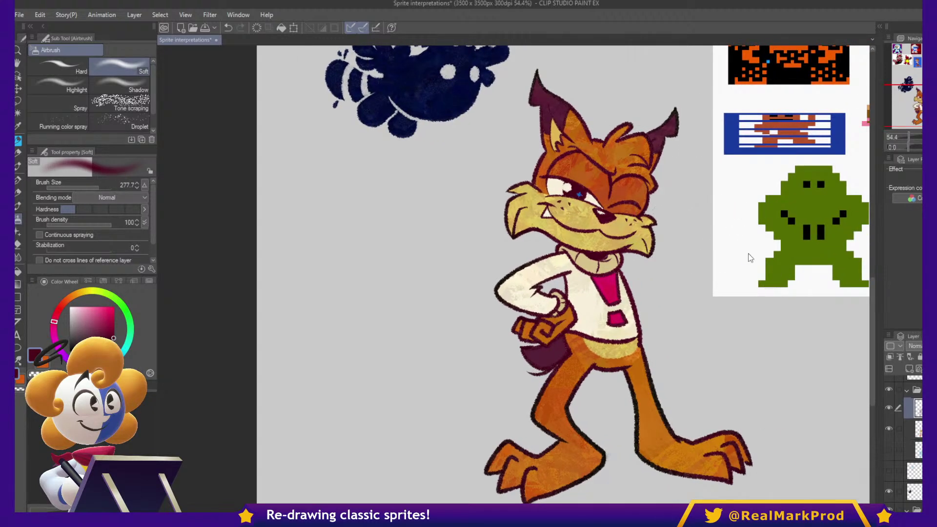
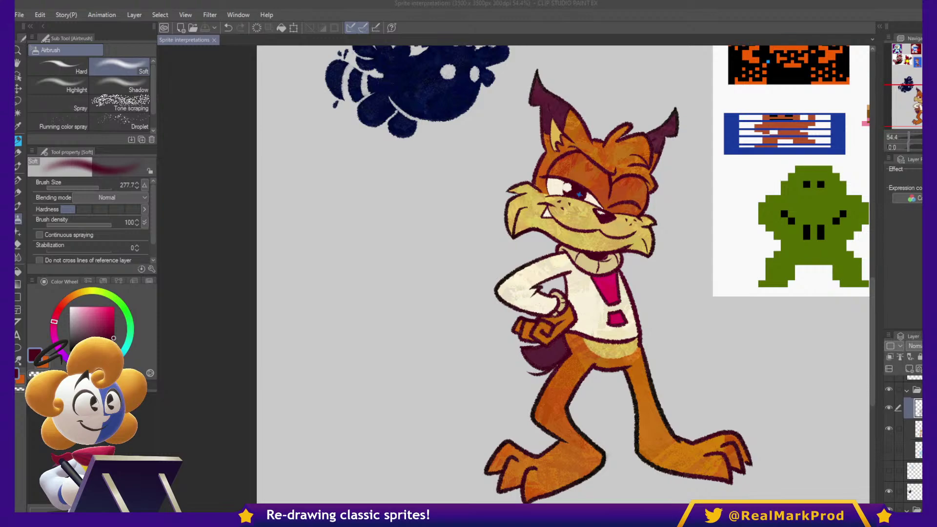
# - Add a new layer folder above the bobcat's, then enlarge the purple-headed sprite reference and place it beside the bobcat's head
pyautogui.click(907, 390)
pyautogui.hotkey('ctrl', 'g')
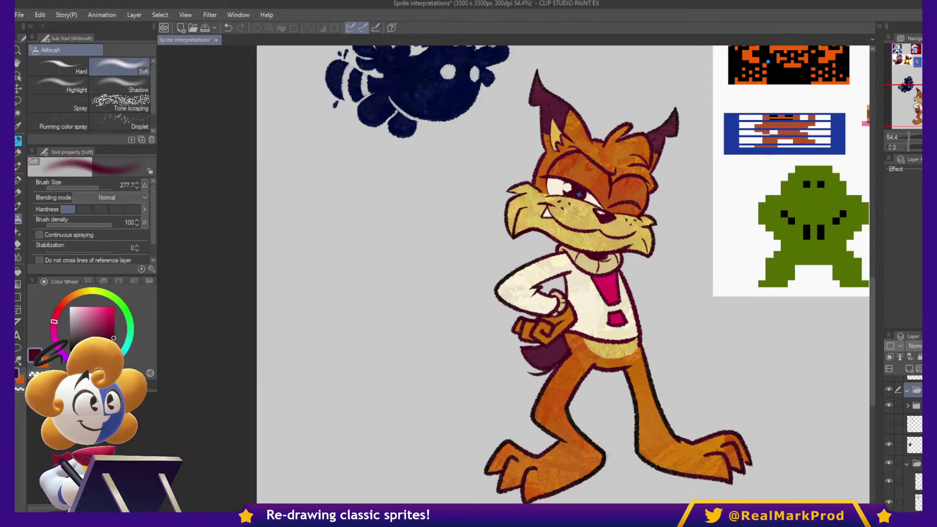
pyautogui.scroll(5, 791, 351)
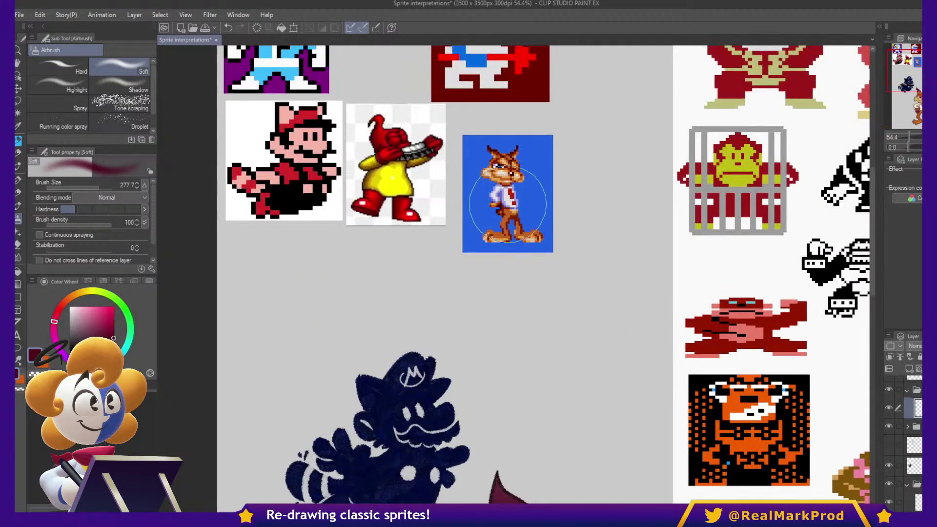
pyautogui.scroll(-3, 508, 202)
pyautogui.hotkey('ctrl', 't')
pyautogui.moveTo(302, 56); pyautogui.dragTo(452, 273)
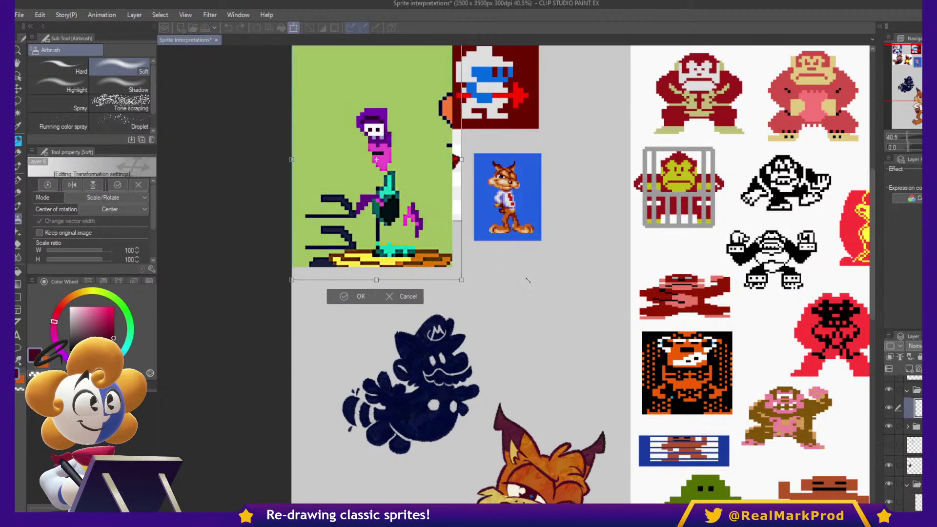
pyautogui.moveTo(478, 233); pyautogui.dragTo(511, 142)
pyautogui.moveTo(455, 136); pyautogui.dragTo(489, 336)
pyautogui.scroll(2, 466, 339)
pyautogui.press('Return')
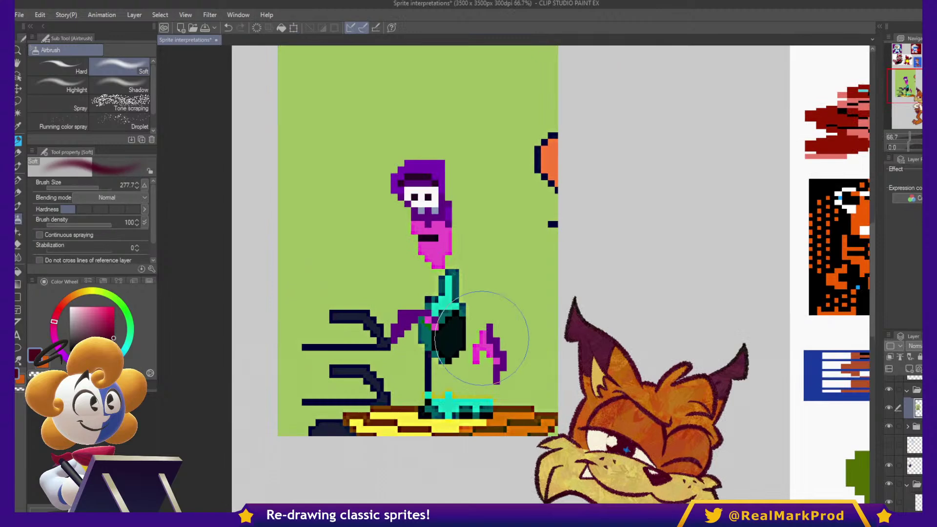
# - Hide the bobcat's layer folder and add a new drawing layer above the purple-headed sprite reference
pyautogui.scroll(2, 502, 345)
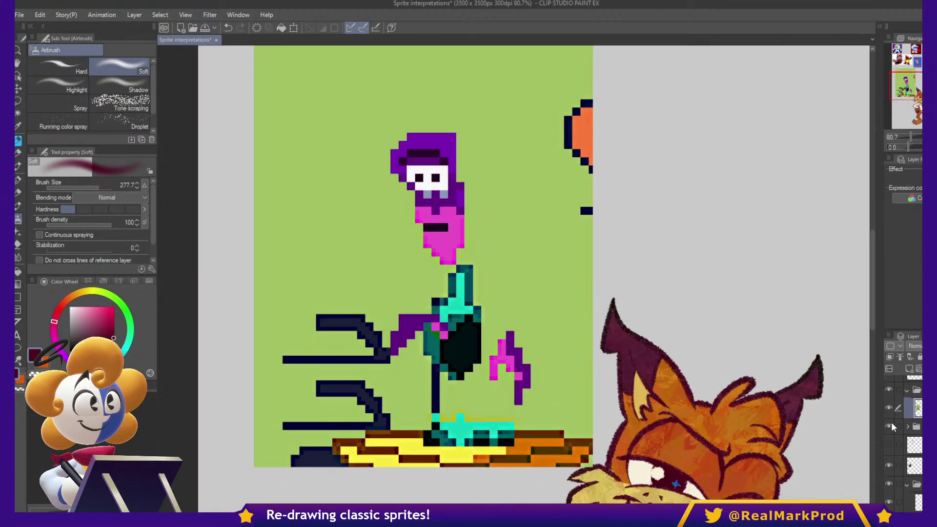
pyautogui.click(890, 427)
pyautogui.press('p')
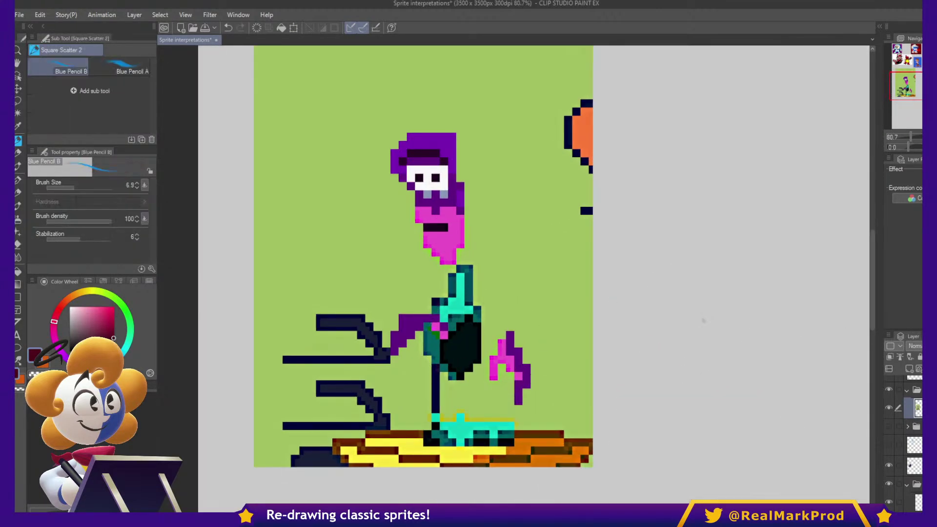
pyautogui.click(909, 369)
pyautogui.moveTo(728, 309); pyautogui.dragTo(705, 335)
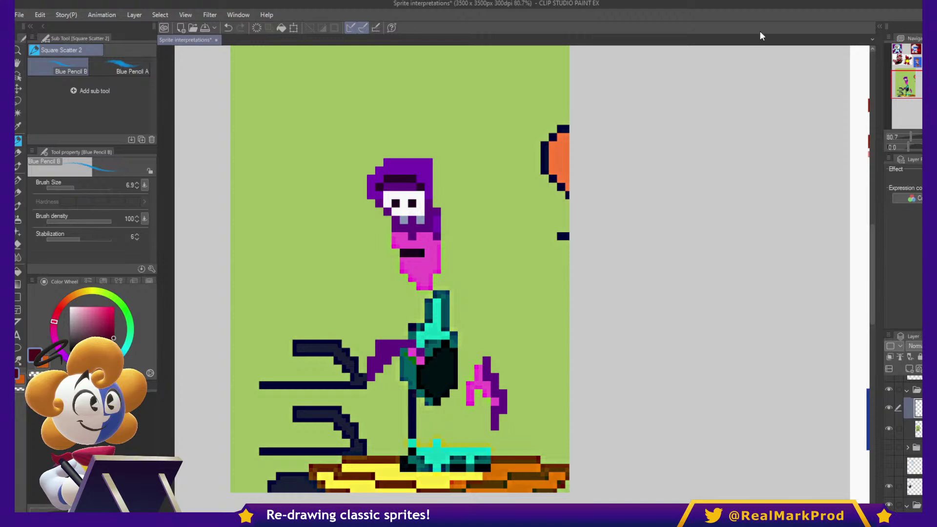
# - Draw the new character's slanted brow line beside the reference in dark maroon, using the Neat lines COLOR brush at size 25.6
pyautogui.press('p')
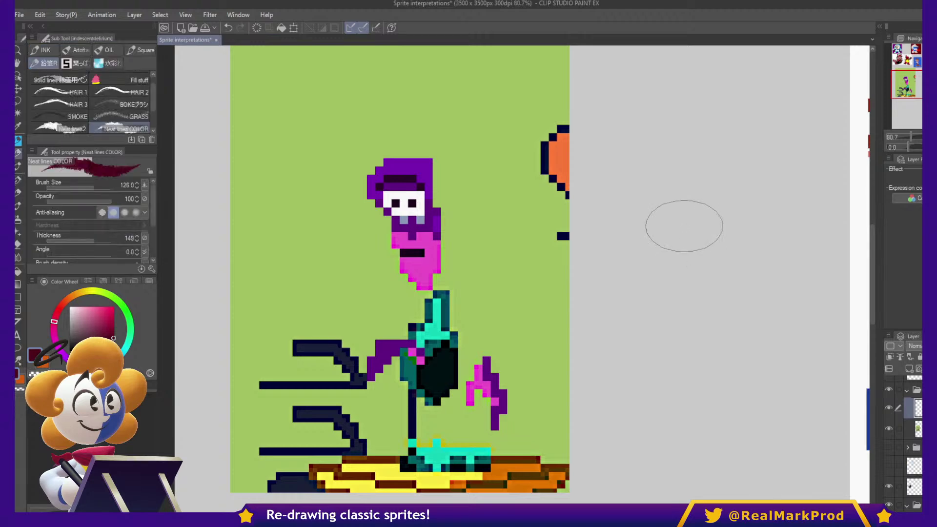
pyautogui.keyDown('ctrl'); pyautogui.keyDown('alt'); pyautogui.moveTo(674, 221); pyautogui.dragTo(678, 226); pyautogui.keyUp('alt'); pyautogui.keyUp('ctrl')
pyautogui.press('[')
pyautogui.moveTo(647, 179)
pyautogui.mouseDown()
pyautogui.moveTo(678, 155)
pyautogui.moveTo(723, 175)
pyautogui.mouseUp()
pyautogui.hotkey('ctrl', 'z')
pyautogui.moveTo(650, 184)
pyautogui.mouseDown()
pyautogui.moveTo(666, 167)
pyautogui.moveTo(724, 179)
pyautogui.mouseUp()
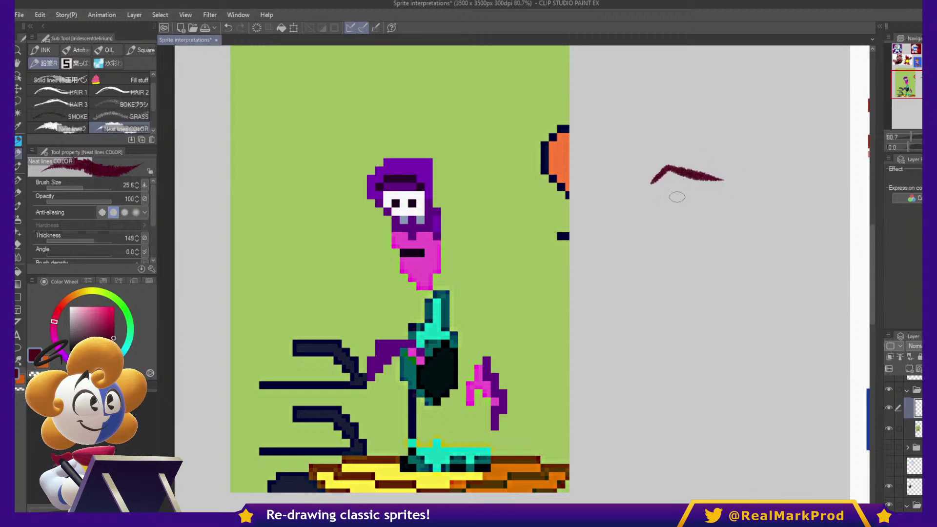
# - Draw the side edges of both eyes, a drooping upper lid line and solid pupils beneath the brow
pyautogui.moveTo(662, 181); pyautogui.dragTo(670, 219)
pyautogui.moveTo(684, 181)
pyautogui.mouseDown()
pyautogui.moveTo(689, 210)
pyautogui.moveTo(704, 222)
pyautogui.mouseUp()
pyautogui.moveTo(654, 190); pyautogui.dragTo(724, 182)
pyautogui.hotkey('ctrl', 'z')
pyautogui.moveTo(658, 191); pyautogui.dragTo(730, 182)
pyautogui.moveTo(667, 206)
pyautogui.mouseDown()
pyautogui.moveTo(669, 215)
pyautogui.moveTo(702, 211)
pyautogui.moveTo(708, 222)
pyautogui.mouseUp()
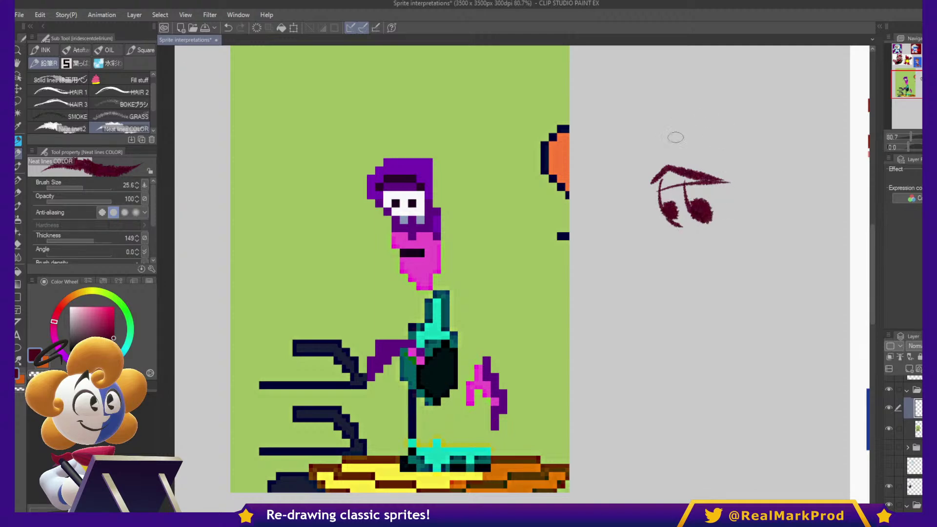
# - Outline the character's head around the eyes with a domed crown, a bump at the forehead and a long pointed chin
pyautogui.moveTo(642, 192)
pyautogui.mouseDown()
pyautogui.moveTo(626, 188)
pyautogui.moveTo(619, 169)
pyautogui.moveTo(683, 122)
pyautogui.moveTo(754, 161)
pyautogui.moveTo(748, 269)
pyautogui.mouseUp()
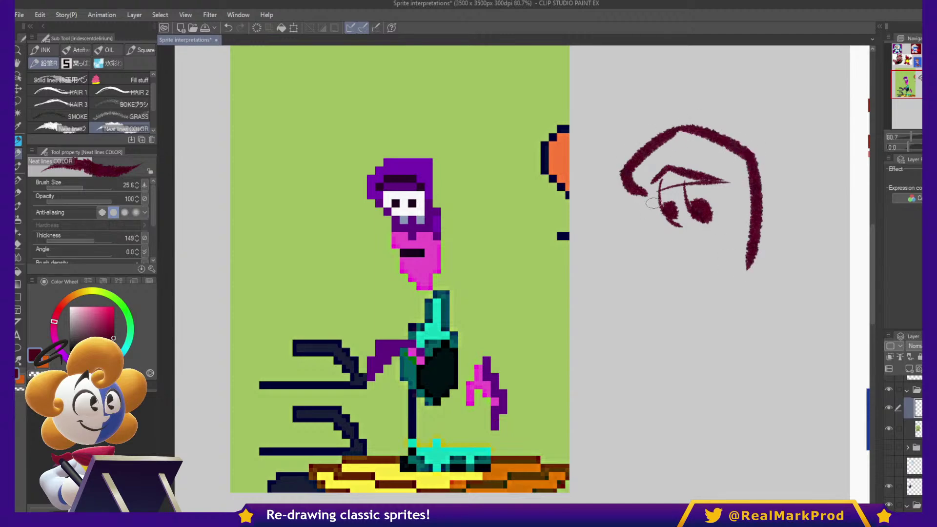
pyautogui.moveTo(650, 204)
pyautogui.mouseDown()
pyautogui.moveTo(667, 252)
pyautogui.moveTo(659, 261)
pyautogui.moveTo(707, 317)
pyautogui.moveTo(732, 323)
pyautogui.moveTo(754, 258)
pyautogui.mouseUp()
pyautogui.hotkey('ctrl', 'z')
pyautogui.moveTo(683, 292)
pyautogui.mouseDown()
pyautogui.moveTo(698, 328)
pyautogui.moveTo(712, 326)
pyautogui.moveTo(736, 294)
pyautogui.moveTo(762, 217)
pyautogui.mouseUp()
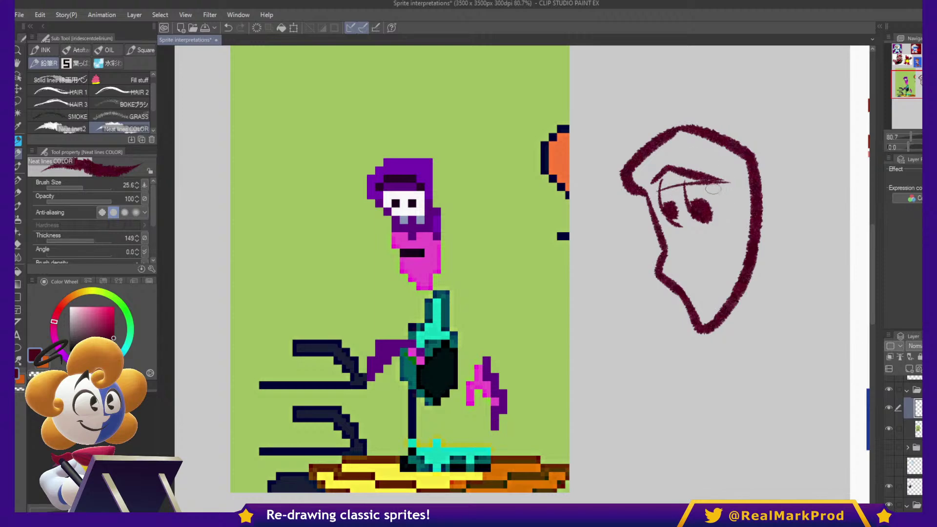
# - Lengthen the outer end of the brow line, then enlarge both pupils and cut highlights out of them
pyautogui.moveTo(723, 182); pyautogui.dragTo(741, 179)
pyautogui.moveTo(659, 178)
pyautogui.mouseDown()
pyautogui.moveTo(681, 163)
pyautogui.moveTo(729, 179)
pyautogui.mouseUp()
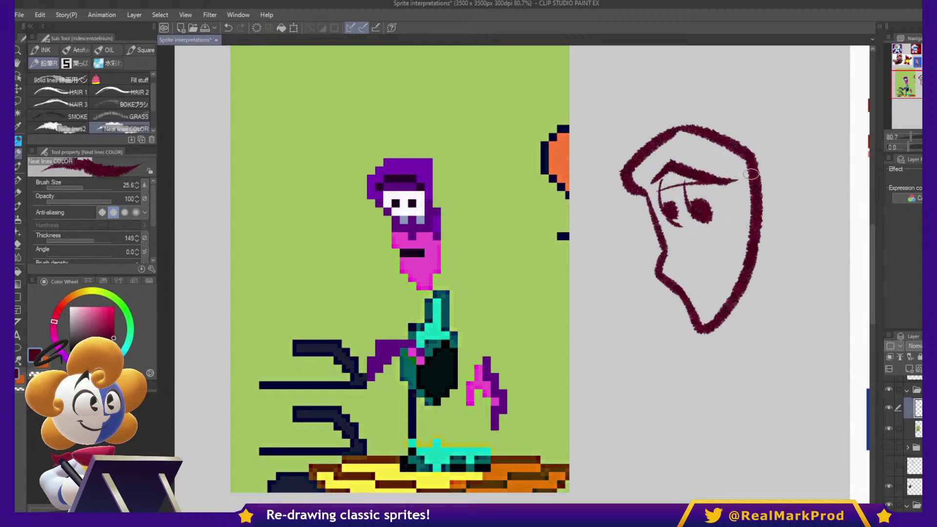
pyautogui.moveTo(674, 208)
pyautogui.mouseDown()
pyautogui.moveTo(706, 202)
pyautogui.moveTo(677, 218)
pyautogui.moveTo(715, 202)
pyautogui.moveTo(681, 218)
pyautogui.moveTo(722, 200)
pyautogui.moveTo(679, 209)
pyautogui.moveTo(709, 201)
pyautogui.mouseUp()
pyautogui.press('c')
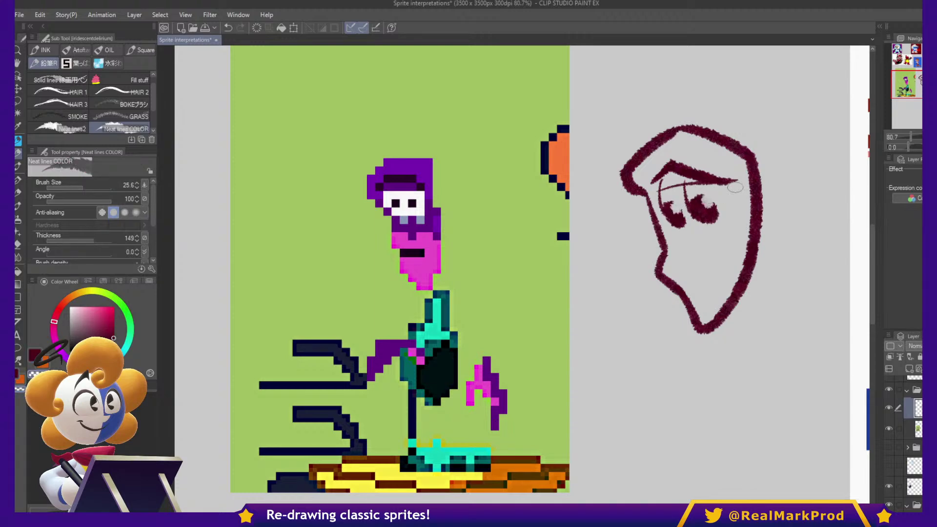
pyautogui.press('c')
# - Draw a slanted mouth line with an arched muzzle over it, and add the far eye's outer edge and a small cheek crease
pyautogui.moveTo(654, 279)
pyautogui.mouseDown()
pyautogui.moveTo(688, 263)
pyautogui.moveTo(723, 264)
pyautogui.mouseUp()
pyautogui.hotkey('ctrl', 'z')
pyautogui.moveTo(655, 278); pyautogui.dragTo(720, 264)
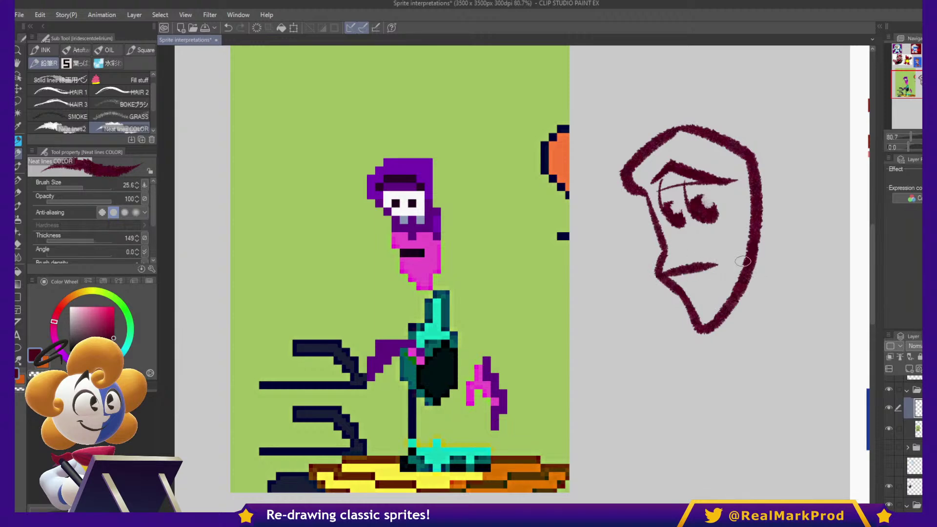
pyautogui.press('c')
pyautogui.moveTo(703, 194)
pyautogui.mouseDown()
pyautogui.moveTo(721, 214)
pyautogui.moveTo(717, 201)
pyautogui.moveTo(721, 218)
pyautogui.moveTo(696, 195)
pyautogui.moveTo(704, 205)
pyautogui.moveTo(736, 189)
pyautogui.moveTo(729, 248)
pyautogui.moveTo(748, 277)
pyautogui.mouseUp()
pyautogui.press('c')
pyautogui.press('c')
pyautogui.press('c')
pyautogui.hotkey('ctrl', 'z')
pyautogui.moveTo(668, 244)
pyautogui.mouseDown()
pyautogui.moveTo(696, 238)
pyautogui.moveTo(746, 278)
pyautogui.moveTo(788, 251)
pyautogui.moveTo(788, 239)
pyautogui.mouseUp()
pyautogui.moveTo(731, 133); pyautogui.dragTo(731, 160)
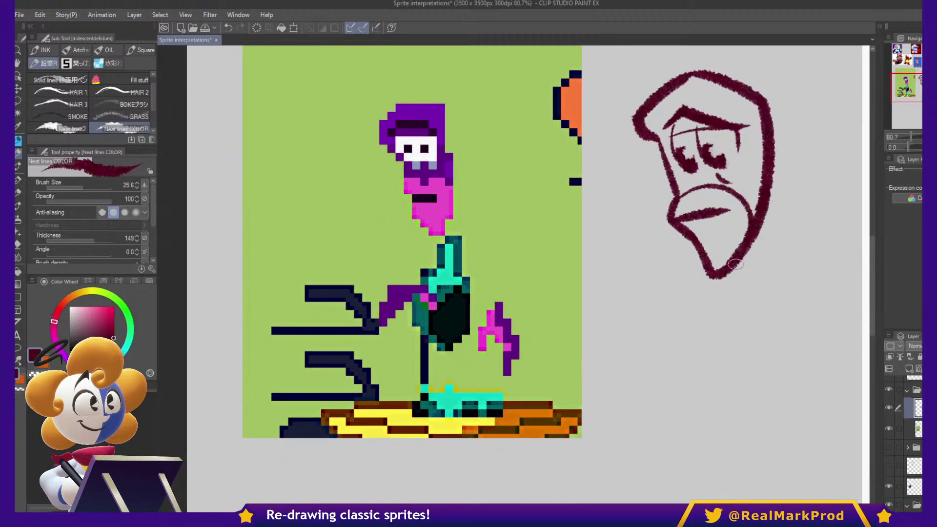
# - Draw a teardrop-shaped body beneath the head, with a rounded belly patch inside its lower part
pyautogui.moveTo(705, 295)
pyautogui.mouseDown()
pyautogui.moveTo(654, 356)
pyautogui.moveTo(619, 425)
pyautogui.moveTo(644, 457)
pyautogui.moveTo(706, 433)
pyautogui.moveTo(680, 333)
pyautogui.moveTo(636, 390)
pyautogui.moveTo(624, 450)
pyautogui.moveTo(662, 468)
pyautogui.moveTo(708, 428)
pyautogui.moveTo(727, 373)
pyautogui.moveTo(725, 312)
pyautogui.moveTo(654, 373)
pyautogui.moveTo(625, 413)
pyautogui.moveTo(624, 454)
pyautogui.moveTo(654, 467)
pyautogui.moveTo(695, 449)
pyautogui.moveTo(718, 404)
pyautogui.moveTo(719, 315)
pyautogui.moveTo(634, 400)
pyautogui.moveTo(632, 445)
pyautogui.moveTo(674, 468)
pyautogui.moveTo(705, 441)
pyautogui.moveTo(727, 375)
pyautogui.moveTo(703, 325)
pyautogui.mouseUp()
pyautogui.hotkey('ctrl', 'z')
pyautogui.hotkey('ctrl', 'z')
pyautogui.hotkey('ctrl', 'z')
pyautogui.moveTo(661, 433)
pyautogui.mouseDown()
pyautogui.moveTo(676, 396)
pyautogui.moveTo(664, 405)
pyautogui.moveTo(703, 354)
pyautogui.moveTo(740, 363)
pyautogui.mouseUp()
pyautogui.moveTo(787, 335)
pyautogui.mouseDown()
pyautogui.moveTo(780, 274)
pyautogui.moveTo(676, 361)
pyautogui.moveTo(699, 329)
pyautogui.mouseUp()
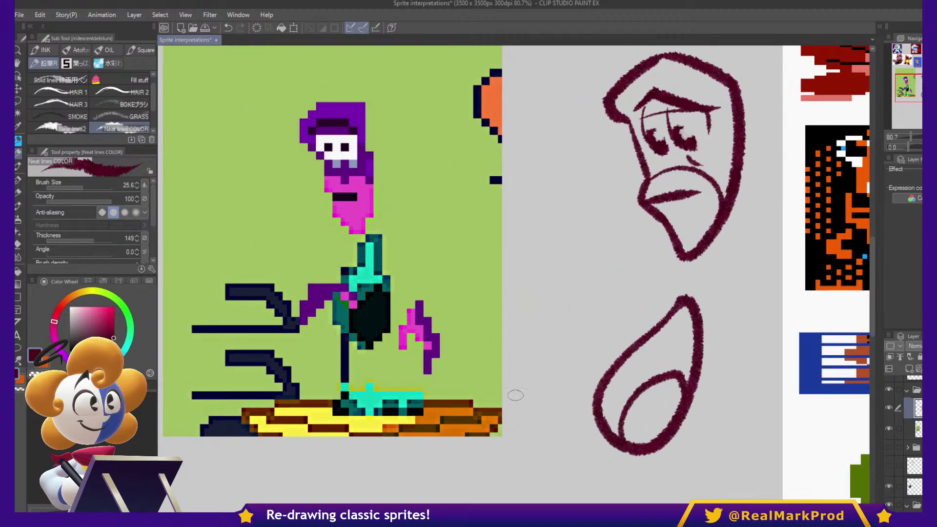
# - Draw a raised shoe with its oval sole facing the viewer beside the body, and fill the sole with dark hatching
pyautogui.moveTo(511, 445)
pyautogui.mouseDown()
pyautogui.moveTo(470, 418)
pyautogui.moveTo(450, 336)
pyautogui.moveTo(509, 322)
pyautogui.moveTo(546, 386)
pyautogui.moveTo(506, 447)
pyautogui.moveTo(465, 392)
pyautogui.moveTo(463, 319)
pyautogui.moveTo(522, 308)
pyautogui.moveTo(546, 362)
pyautogui.moveTo(556, 417)
pyautogui.moveTo(523, 438)
pyautogui.mouseUp()
pyautogui.hotkey('ctrl', 'z')
pyautogui.moveTo(485, 310)
pyautogui.mouseDown()
pyautogui.moveTo(477, 349)
pyautogui.moveTo(541, 428)
pyautogui.mouseUp()
pyautogui.moveTo(482, 334); pyautogui.dragTo(516, 317)
pyautogui.moveTo(486, 351); pyautogui.dragTo(528, 326)
pyautogui.moveTo(494, 370)
pyautogui.mouseDown()
pyautogui.moveTo(534, 350)
pyautogui.moveTo(523, 389)
pyautogui.moveTo(542, 386)
pyautogui.mouseUp()
pyautogui.moveTo(522, 369)
pyautogui.mouseDown()
pyautogui.moveTo(529, 361)
pyautogui.moveTo(542, 377)
pyautogui.moveTo(533, 398)
pyautogui.mouseUp()
pyautogui.moveTo(476, 337)
pyautogui.mouseDown()
pyautogui.moveTo(493, 359)
pyautogui.moveTo(499, 345)
pyautogui.moveTo(489, 357)
pyautogui.mouseUp()
pyautogui.moveTo(533, 386)
pyautogui.mouseDown()
pyautogui.moveTo(510, 392)
pyautogui.moveTo(520, 387)
pyautogui.mouseUp()
pyautogui.moveTo(524, 408)
pyautogui.mouseDown()
pyautogui.moveTo(543, 398)
pyautogui.moveTo(542, 413)
pyautogui.mouseUp()
# - Outline a floating gloved hand beside the lower body, with its fingers pointing downward
pyautogui.moveTo(691, 370); pyautogui.dragTo(721, 287)
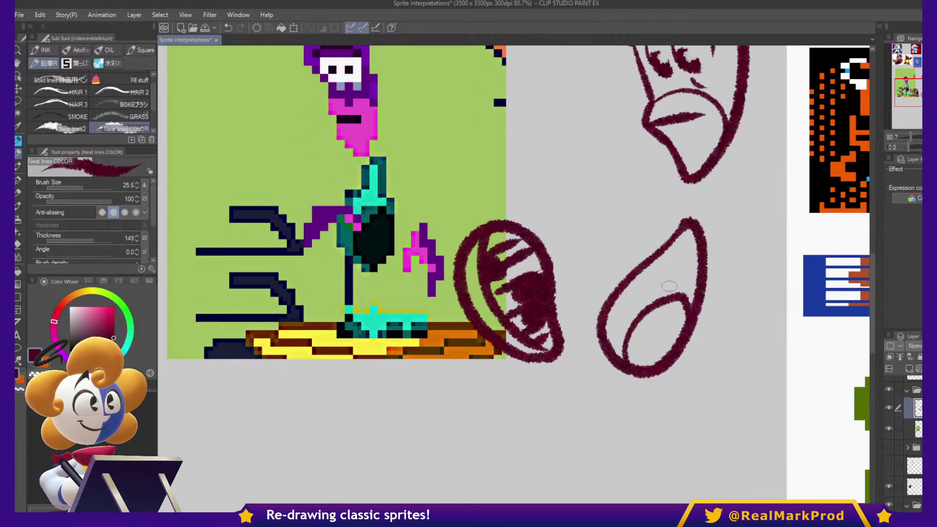
pyautogui.moveTo(706, 325)
pyautogui.mouseDown()
pyautogui.moveTo(732, 378)
pyautogui.moveTo(711, 321)
pyautogui.moveTo(778, 323)
pyautogui.mouseUp()
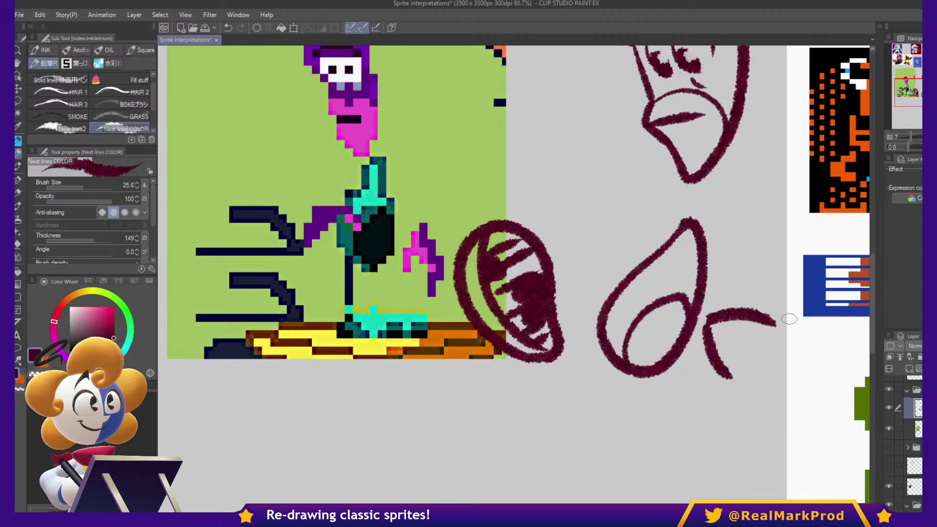
pyautogui.moveTo(550, 163); pyautogui.dragTo(560, 309)
pyautogui.moveTo(467, 304); pyautogui.dragTo(533, 286)
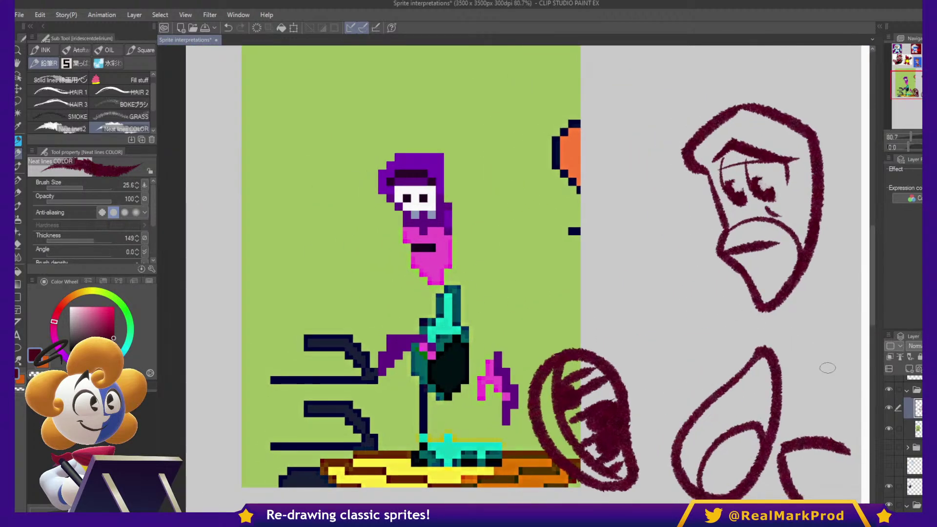
pyautogui.scroll(-4, 828, 369)
pyautogui.hscroll(3, 828, 369)
pyautogui.moveTo(782, 343)
pyautogui.mouseDown()
pyautogui.moveTo(801, 350)
pyautogui.moveTo(840, 397)
pyautogui.moveTo(822, 411)
pyautogui.moveTo(791, 383)
pyautogui.moveTo(793, 432)
pyautogui.moveTo(774, 439)
pyautogui.moveTo(755, 428)
pyautogui.moveTo(753, 395)
pyautogui.moveTo(755, 421)
pyautogui.mouseUp()
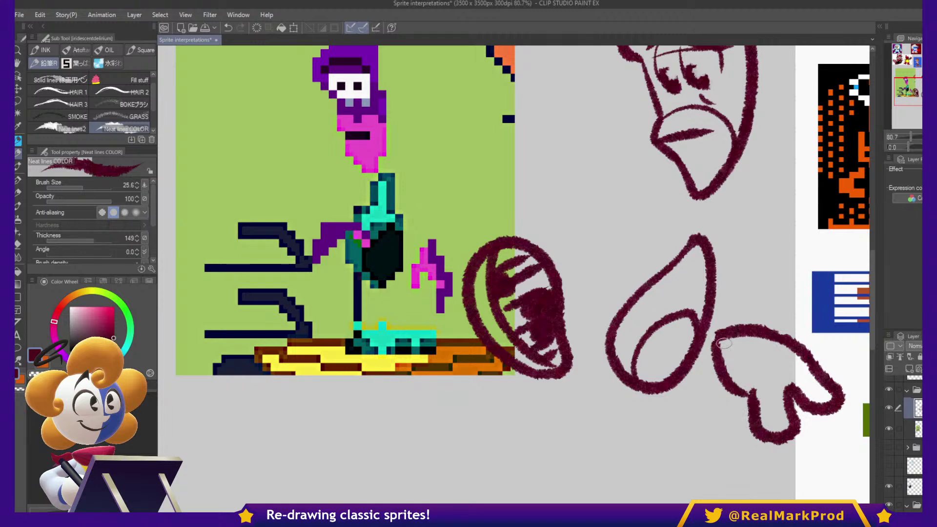
pyautogui.moveTo(716, 336); pyautogui.dragTo(718, 362)
# - Clean up the first hand's finger lines and outline a second floating hand above it, over the neighbouring sprite references
pyautogui.moveTo(802, 306); pyautogui.dragTo(743, 319)
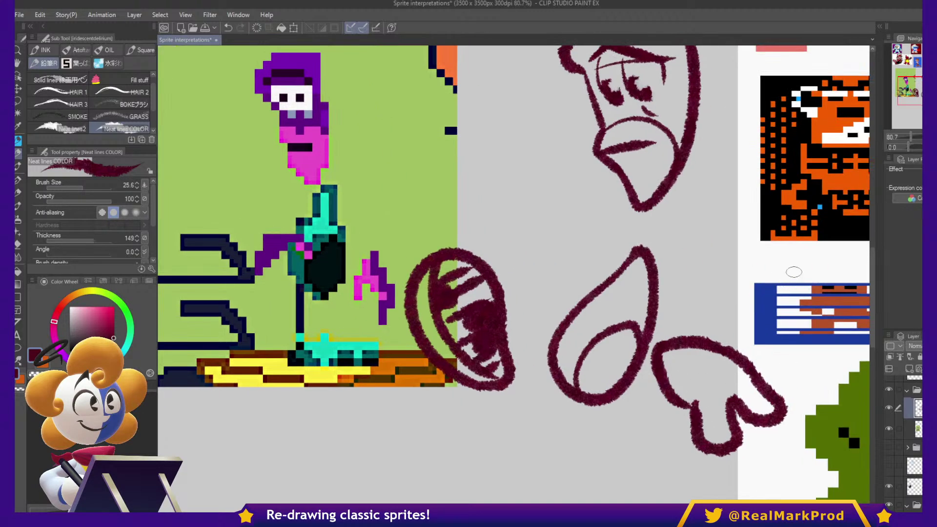
pyautogui.moveTo(812, 310); pyautogui.dragTo(771, 300)
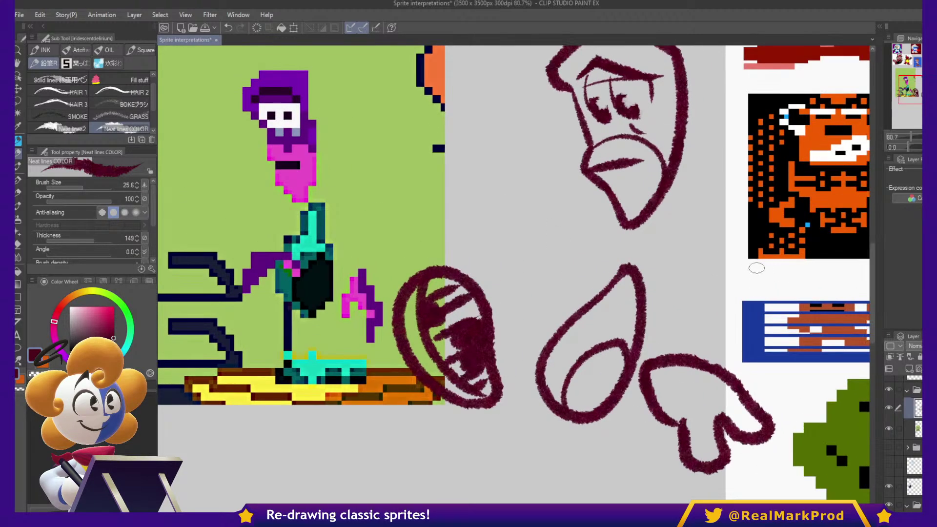
pyautogui.moveTo(663, 416)
pyautogui.mouseDown()
pyautogui.moveTo(722, 408)
pyautogui.moveTo(710, 441)
pyautogui.mouseUp()
pyautogui.press('c')
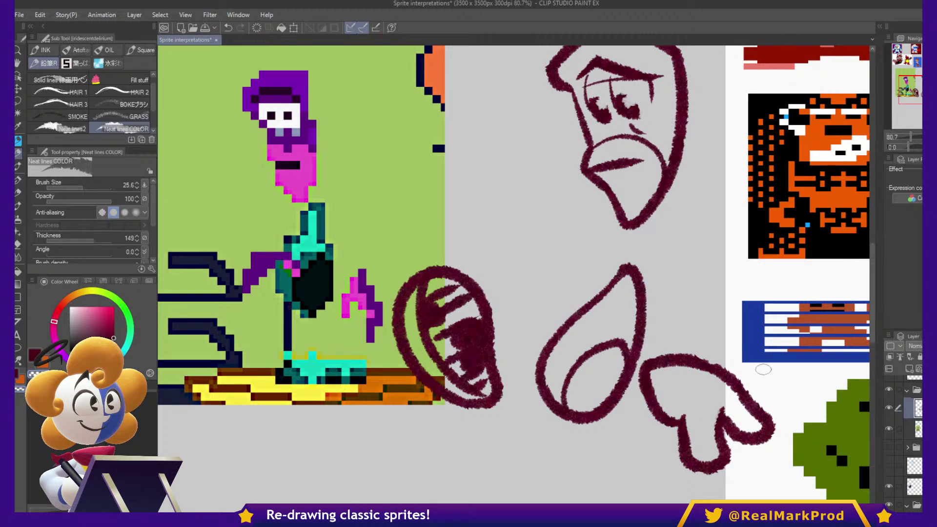
pyautogui.press('c')
pyautogui.moveTo(714, 274)
pyautogui.mouseDown()
pyautogui.moveTo(737, 246)
pyautogui.moveTo(768, 244)
pyautogui.moveTo(718, 276)
pyautogui.moveTo(729, 296)
pyautogui.moveTo(755, 305)
pyautogui.moveTo(812, 299)
pyautogui.moveTo(774, 260)
pyautogui.moveTo(790, 250)
pyautogui.moveTo(828, 251)
pyautogui.moveTo(840, 271)
pyautogui.moveTo(794, 279)
pyautogui.mouseUp()
pyautogui.moveTo(768, 236)
pyautogui.mouseDown()
pyautogui.moveTo(827, 271)
pyautogui.moveTo(805, 283)
pyautogui.moveTo(828, 312)
pyautogui.moveTo(805, 321)
pyautogui.moveTo(781, 303)
pyautogui.moveTo(793, 286)
pyautogui.moveTo(815, 302)
pyautogui.moveTo(797, 276)
pyautogui.moveTo(826, 310)
pyautogui.mouseUp()
pyautogui.press('c')
pyautogui.moveTo(793, 384)
pyautogui.mouseDown()
pyautogui.moveTo(806, 315)
pyautogui.moveTo(845, 278)
pyautogui.moveTo(786, 285)
pyautogui.moveTo(774, 368)
pyautogui.moveTo(756, 364)
pyautogui.moveTo(860, 210)
pyautogui.mouseUp()
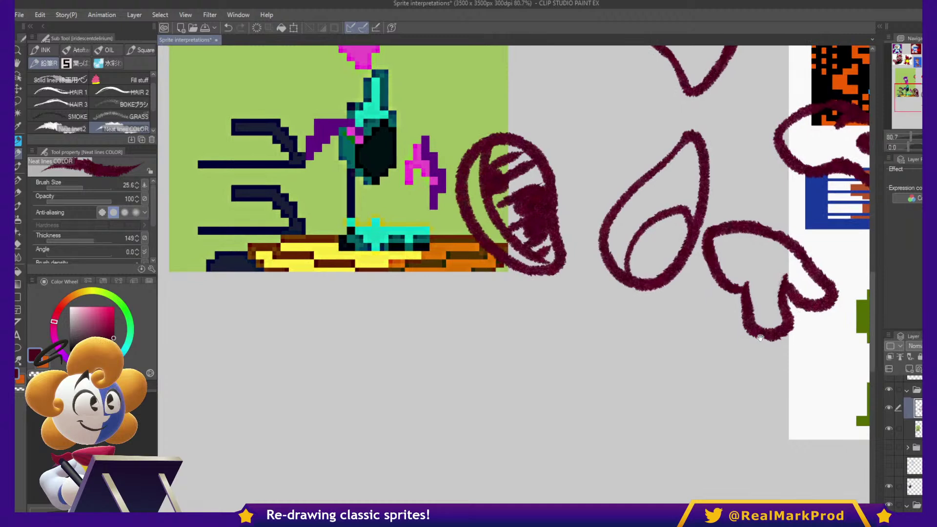
# - Draw a standing shoe below the body, with a pointed ankle opening and a rounded toe cap
pyautogui.moveTo(615, 354); pyautogui.dragTo(549, 424)
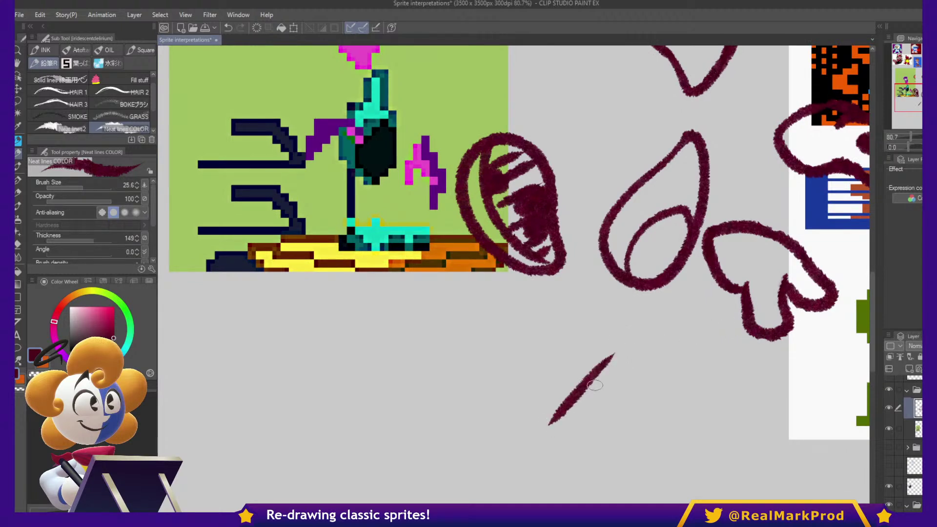
pyautogui.scroll(-3, 595, 385)
pyautogui.hotkey('ctrl', 'z')
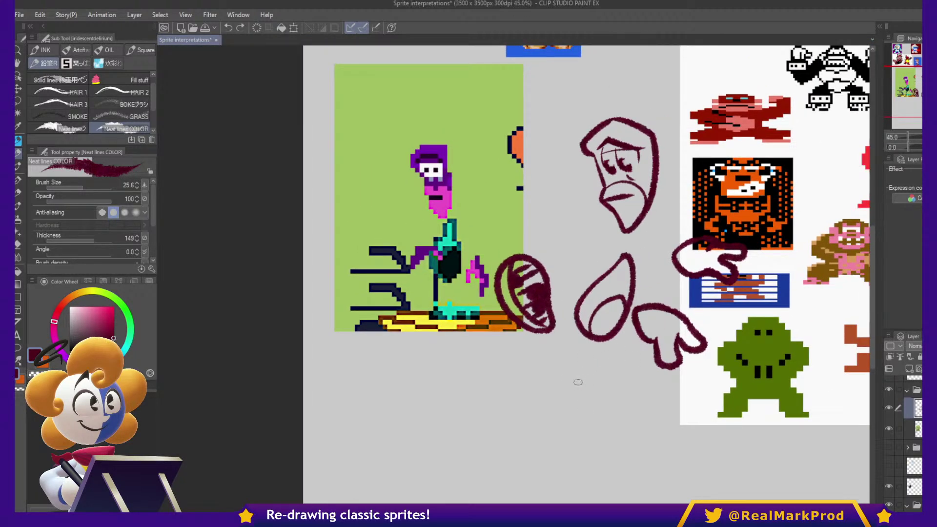
pyautogui.moveTo(582, 380)
pyautogui.mouseDown()
pyautogui.moveTo(557, 414)
pyautogui.moveTo(633, 437)
pyautogui.mouseUp()
pyautogui.moveTo(588, 371)
pyautogui.mouseDown()
pyautogui.moveTo(591, 391)
pyautogui.moveTo(646, 427)
pyautogui.moveTo(616, 439)
pyautogui.mouseUp()
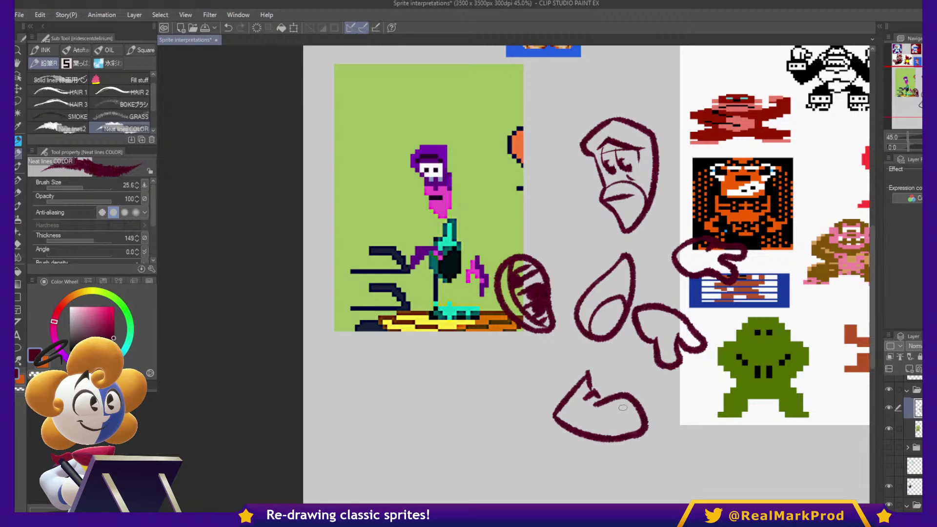
pyautogui.moveTo(647, 330); pyautogui.dragTo(660, 360)
pyautogui.hotkey('ctrl', 'z')
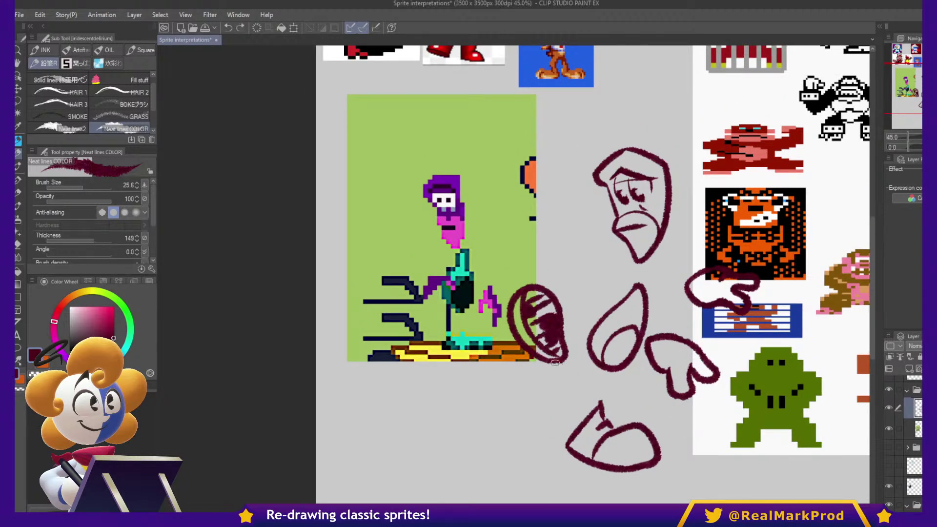
# - Add a small heel to the raised shoe, then select the shoe and rotate it counterclockwise to tilt its sole
pyautogui.press('c')
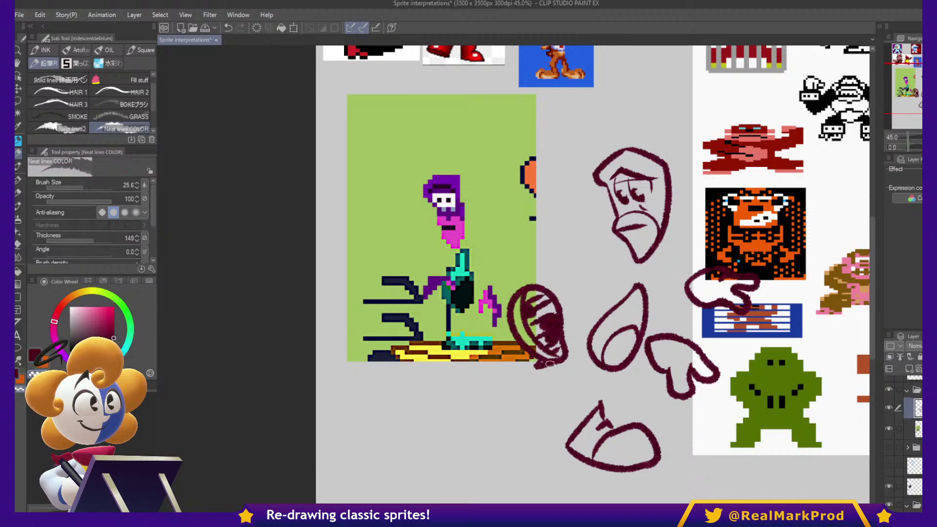
pyautogui.press('c')
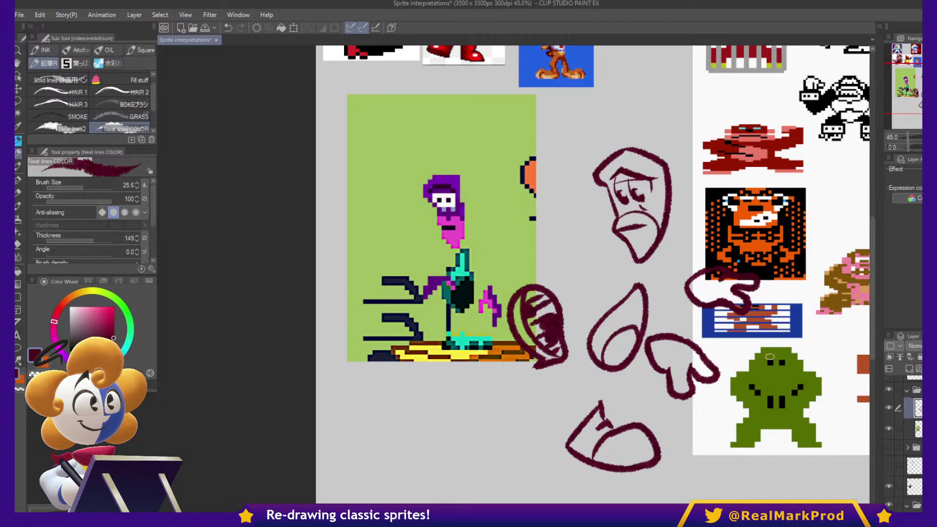
pyautogui.press('m')
pyautogui.moveTo(518, 386)
pyautogui.mouseDown()
pyautogui.moveTo(530, 271)
pyautogui.moveTo(532, 403)
pyautogui.mouseUp()
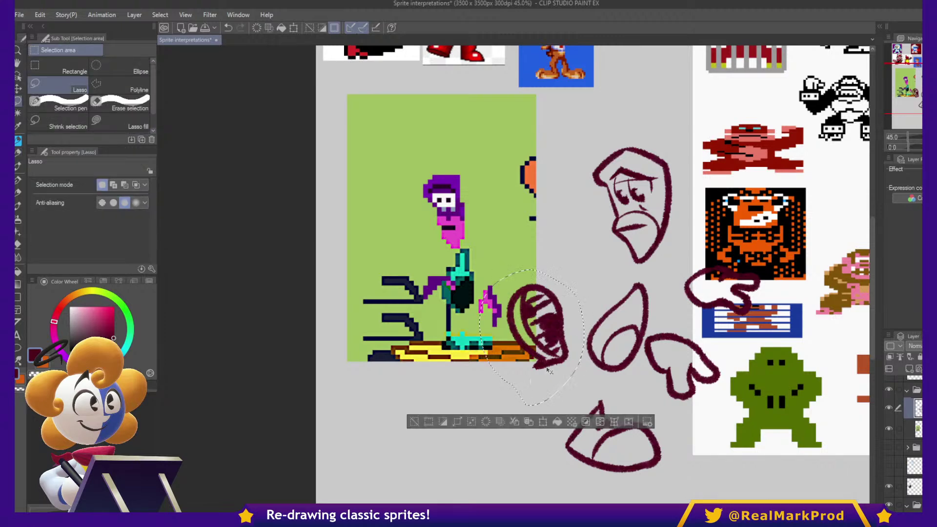
pyautogui.hotkey('ctrl', 't')
pyautogui.moveTo(564, 260); pyautogui.dragTo(573, 248)
pyautogui.moveTo(595, 326); pyautogui.dragTo(593, 305)
pyautogui.moveTo(566, 369)
pyautogui.mouseDown()
pyautogui.moveTo(573, 383)
pyautogui.moveTo(566, 372)
pyautogui.moveTo(575, 365)
pyautogui.mouseUp()
pyautogui.moveTo(635, 391); pyautogui.dragTo(657, 389)
pyautogui.moveTo(585, 326); pyautogui.dragTo(590, 339)
pyautogui.press('Return')
pyautogui.hotkey('ctrl', 'd')
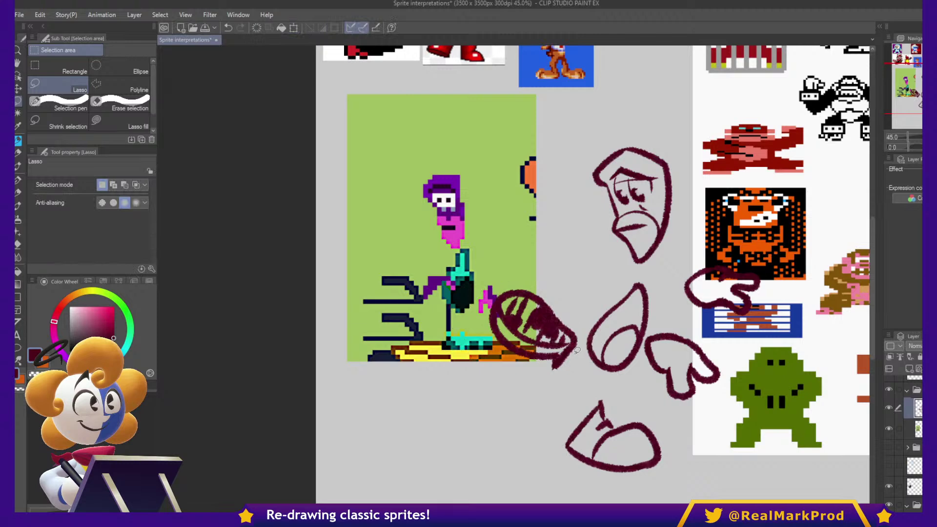
# - Extend the raised shoe's heel into a downward point and trim its edge
pyautogui.press('p')
pyautogui.press('p')
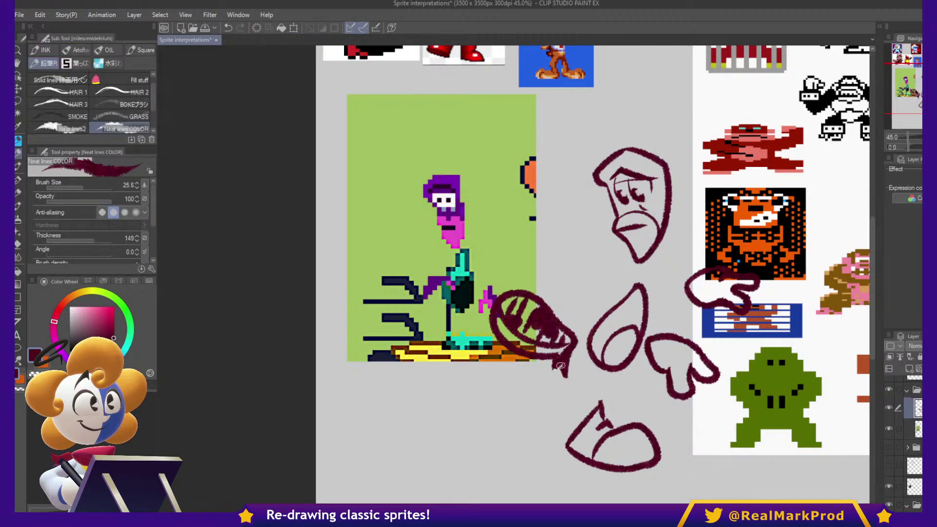
pyautogui.moveTo(564, 373); pyautogui.dragTo(560, 362)
pyautogui.press('c')
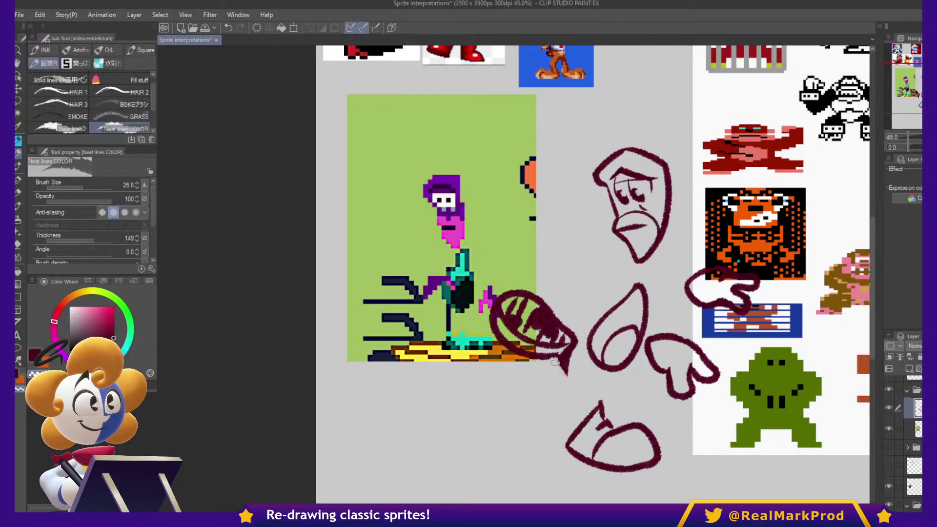
pyautogui.press('c')
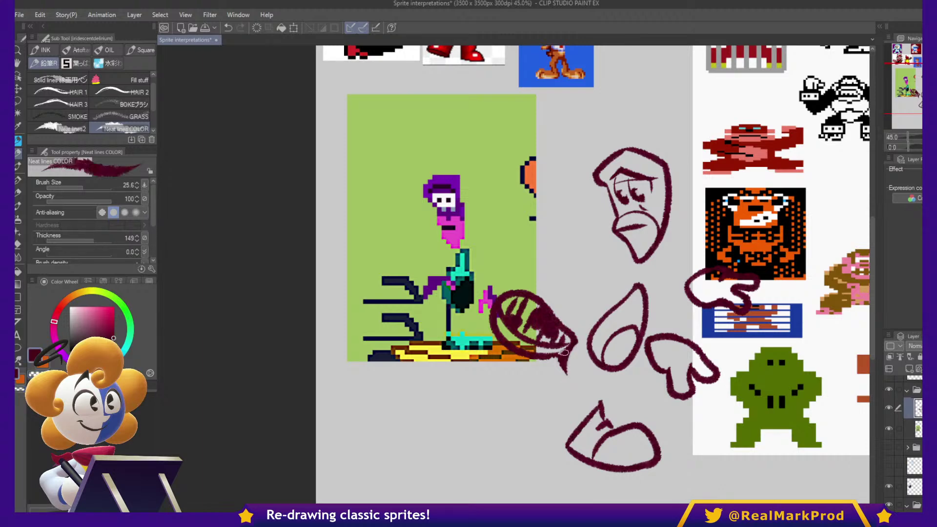
pyautogui.press('c')
pyautogui.press('c')
pyautogui.moveTo(573, 380)
pyautogui.mouseDown()
pyautogui.moveTo(588, 401)
pyautogui.moveTo(623, 377)
pyautogui.mouseUp()
pyautogui.moveTo(601, 342)
pyautogui.mouseDown()
pyautogui.moveTo(599, 410)
pyautogui.moveTo(640, 398)
pyautogui.moveTo(575, 478)
pyautogui.moveTo(569, 409)
pyautogui.mouseUp()
pyautogui.hotkey('ctrl', 'z')
pyautogui.hotkey('ctrl', 'z')
pyautogui.hotkey('ctrl', 'z')
# - Select the standing shoe and move it slightly down and away from the hands
pyautogui.press('m')
pyautogui.hotkey('ctrl', 't')
pyautogui.moveTo(629, 442)
pyautogui.mouseDown()
pyautogui.moveTo(610, 455)
pyautogui.moveTo(610, 446)
pyautogui.moveTo(644, 446)
pyautogui.moveTo(652, 456)
pyautogui.mouseUp()
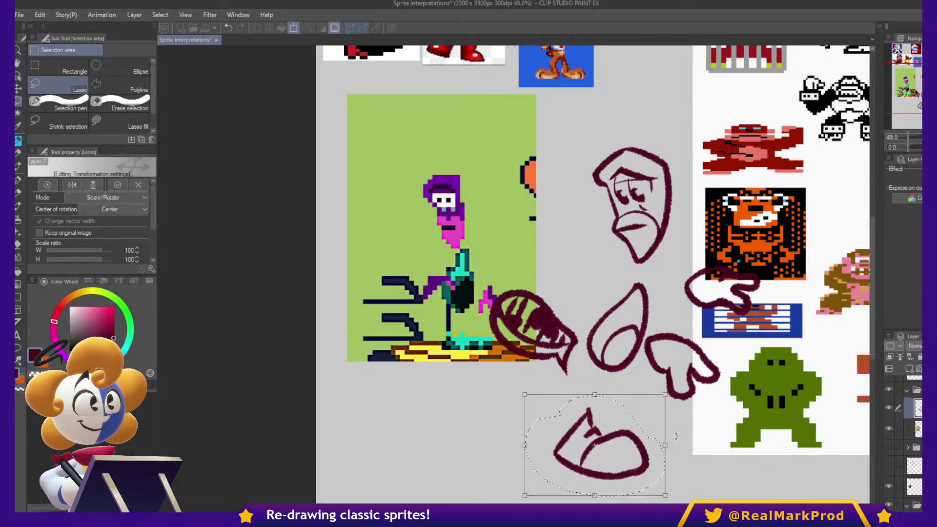
pyautogui.press('Return')
# - Select the whole head and scale it up slightly above the body
pyautogui.moveTo(618, 273)
pyautogui.mouseDown()
pyautogui.moveTo(591, 103)
pyautogui.moveTo(673, 258)
pyautogui.moveTo(635, 273)
pyautogui.mouseUp()
pyautogui.hotkey('ctrl', 't')
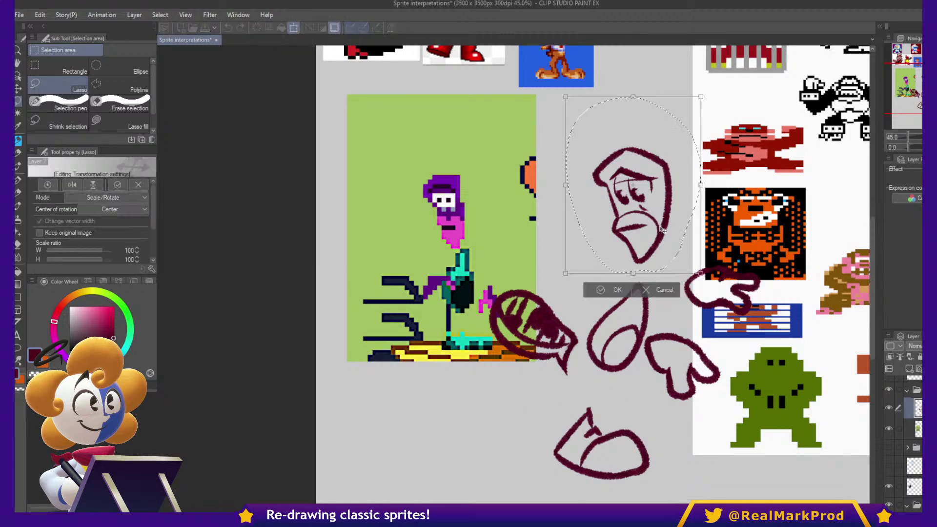
pyautogui.moveTo(702, 97); pyautogui.dragTo(714, 80)
pyautogui.moveTo(714, 176); pyautogui.dragTo(680, 200)
pyautogui.press('Return')
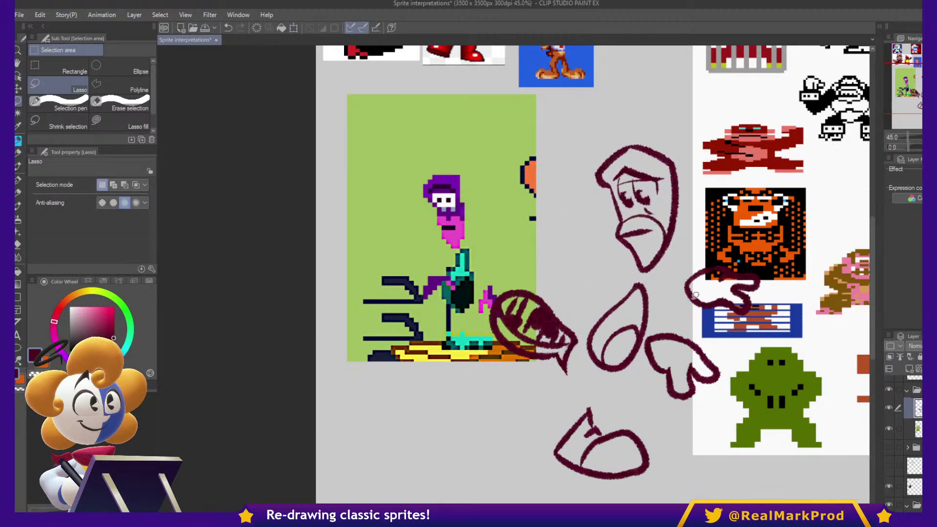
# - Select the lower hand and move it slightly outward from the body
pyautogui.moveTo(655, 333)
pyautogui.mouseDown()
pyautogui.moveTo(706, 416)
pyautogui.moveTo(634, 386)
pyautogui.mouseUp()
pyautogui.hotkey('ctrl', 't')
pyautogui.moveTo(683, 363); pyautogui.dragTo(695, 368)
pyautogui.press('Return')
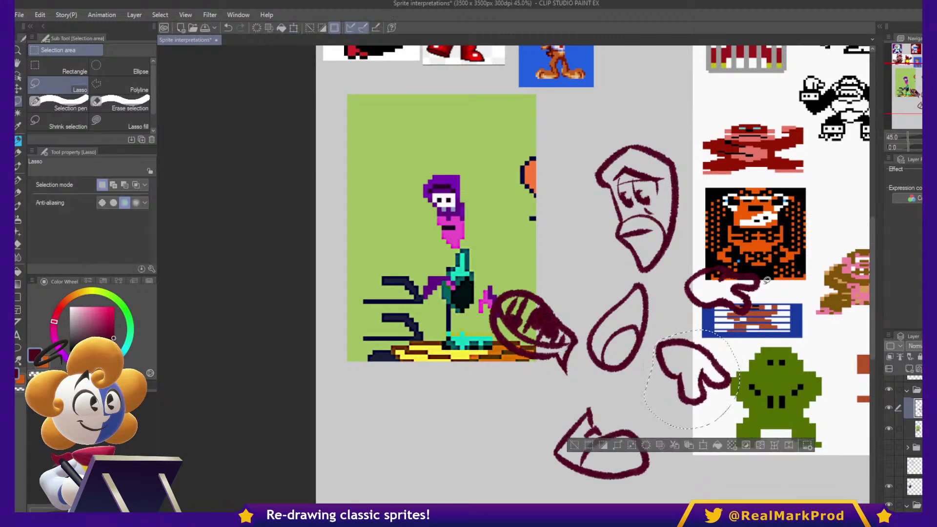
pyautogui.press('p')
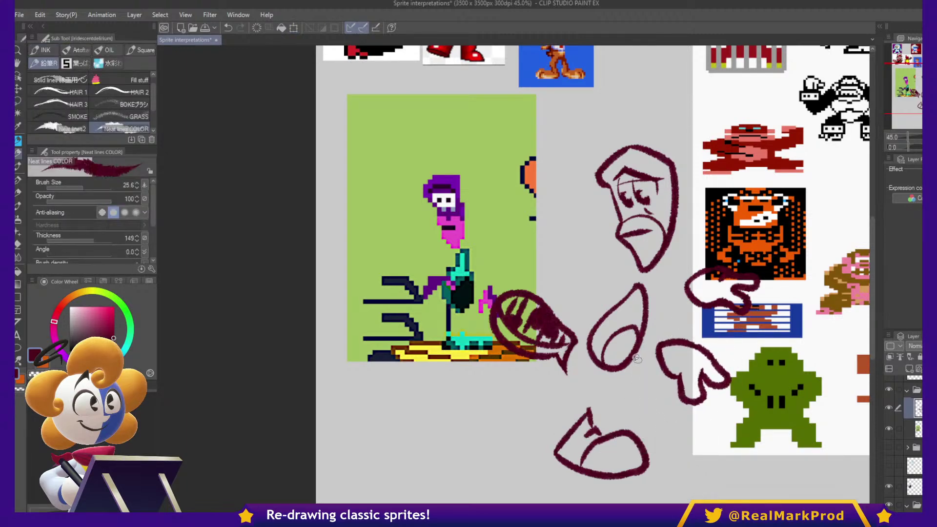
# - Select the teardrop body and adjust its size and tilt beneath the head
pyautogui.press('m')
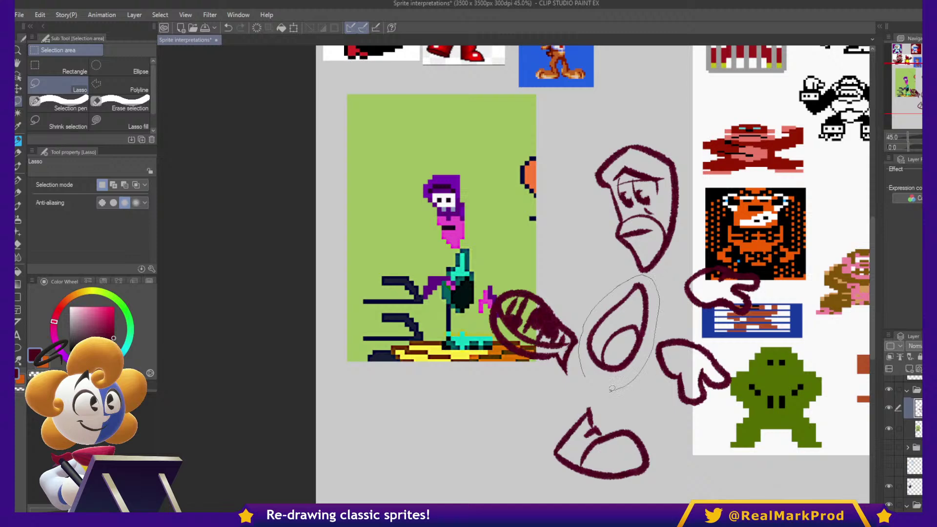
pyautogui.moveTo(619, 386); pyautogui.dragTo(619, 386)
pyautogui.hotkey('ctrl', 't')
pyautogui.moveTo(661, 271); pyautogui.dragTo(654, 298)
pyautogui.click(690, 223)
# - Select the head again and rotate it counterclockwise so that its chin meets the top of the body
pyautogui.moveTo(580, 220); pyautogui.dragTo(696, 221)
pyautogui.moveTo(638, 271); pyautogui.dragTo(580, 221)
pyautogui.hotkey('ctrl', 't')
pyautogui.moveTo(713, 212)
pyautogui.mouseDown()
pyautogui.moveTo(713, 191)
pyautogui.moveTo(660, 186)
pyautogui.moveTo(668, 190)
pyautogui.mouseUp()
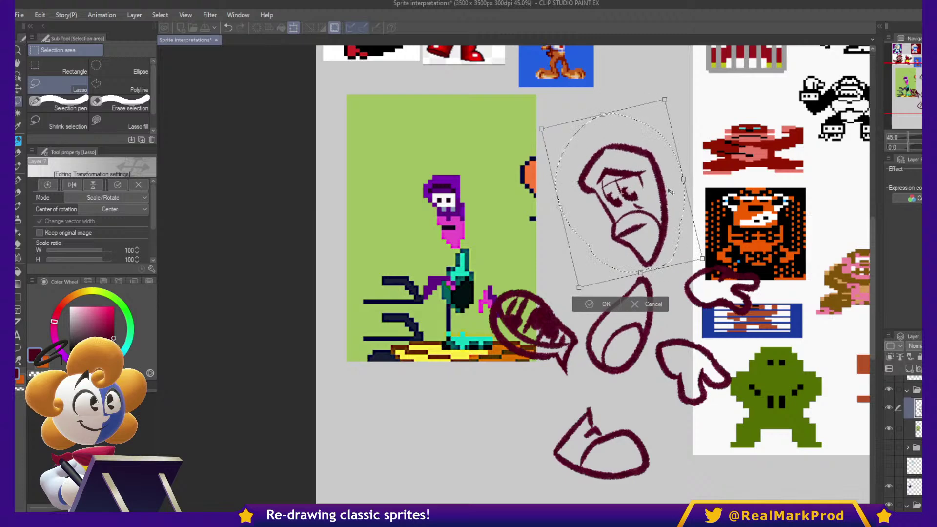
pyautogui.press('Return')
# - Draw a bright red S-shaped line of action through the head, body and standing shoe with the G-pen at size 10.9
pyautogui.press('p')
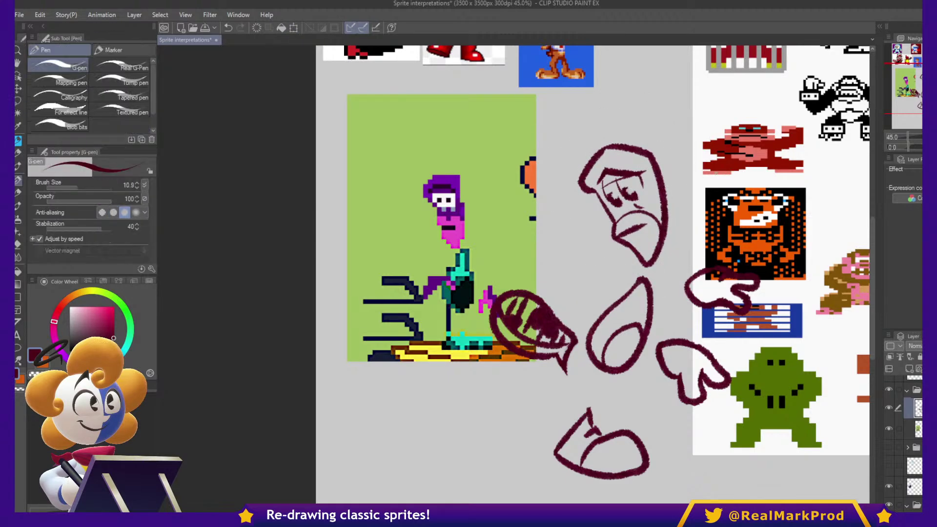
pyautogui.click(111, 307)
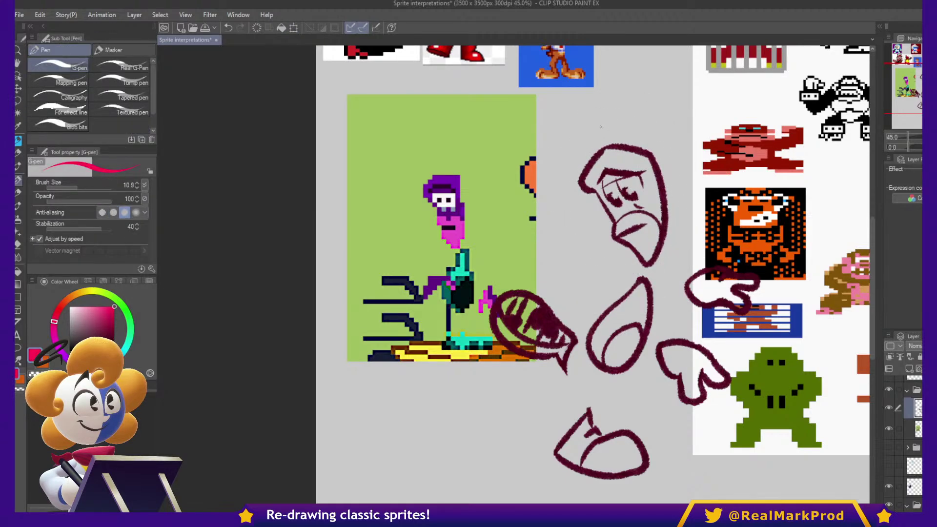
pyautogui.moveTo(639, 266)
pyautogui.mouseDown()
pyautogui.moveTo(593, 369)
pyautogui.moveTo(574, 474)
pyautogui.mouseUp()
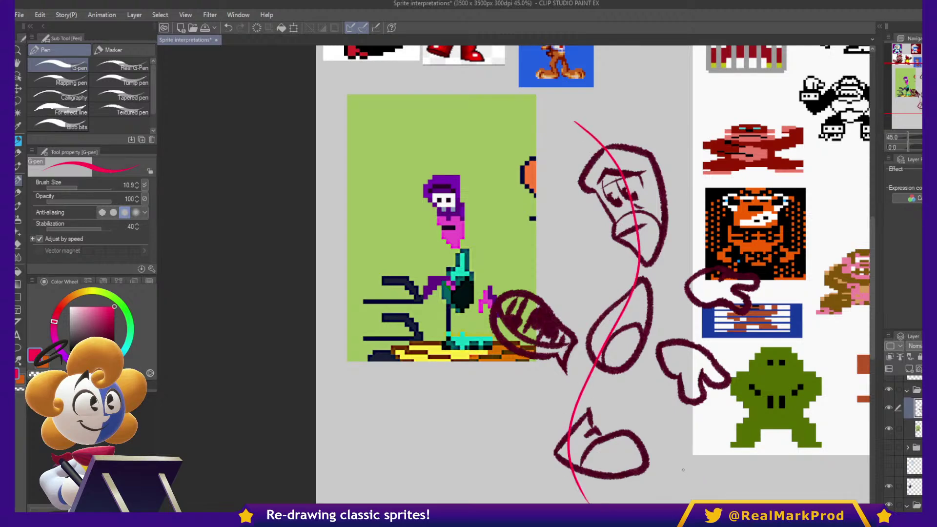
pyautogui.hotkey('ctrl', 'z')
pyautogui.moveTo(571, 117)
pyautogui.mouseDown()
pyautogui.moveTo(625, 161)
pyautogui.moveTo(644, 230)
pyautogui.moveTo(614, 350)
pyautogui.moveTo(503, 415)
pyautogui.mouseUp()
pyautogui.moveTo(778, 237)
pyautogui.mouseDown()
pyautogui.moveTo(693, 409)
pyautogui.moveTo(726, 211)
pyautogui.moveTo(741, 416)
pyautogui.mouseUp()
pyautogui.hotkey('ctrl', 'z')
pyautogui.hotkey('ctrl', 'z')
pyautogui.moveTo(556, 312)
pyautogui.mouseDown()
pyautogui.moveTo(637, 80)
pyautogui.moveTo(683, 121)
pyautogui.moveTo(611, 371)
pyautogui.moveTo(669, 434)
pyautogui.mouseUp()
pyautogui.moveTo(825, 226); pyautogui.dragTo(788, 325)
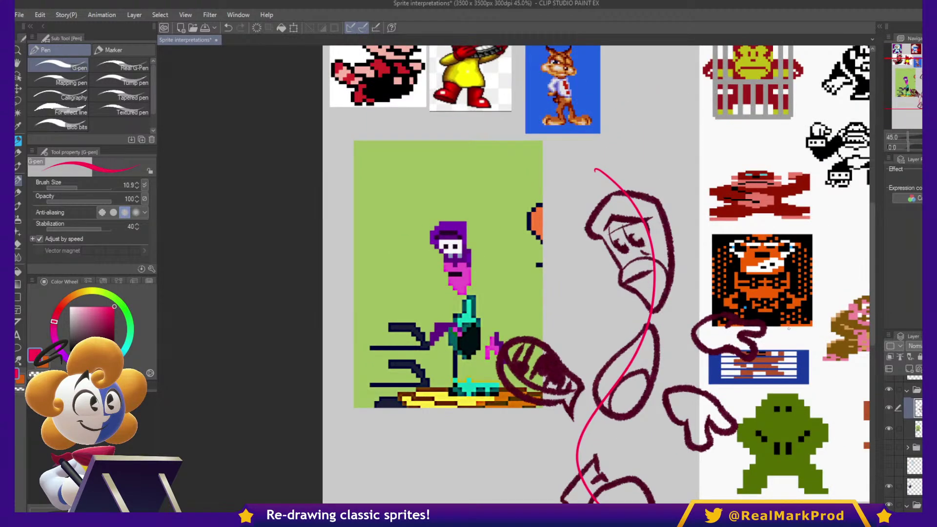
# - Undo the red line of action and hide the green sprite reference behind the sketch
pyautogui.hotkey('ctrl', 'z')
pyautogui.moveTo(739, 274); pyautogui.dragTo(762, 262)
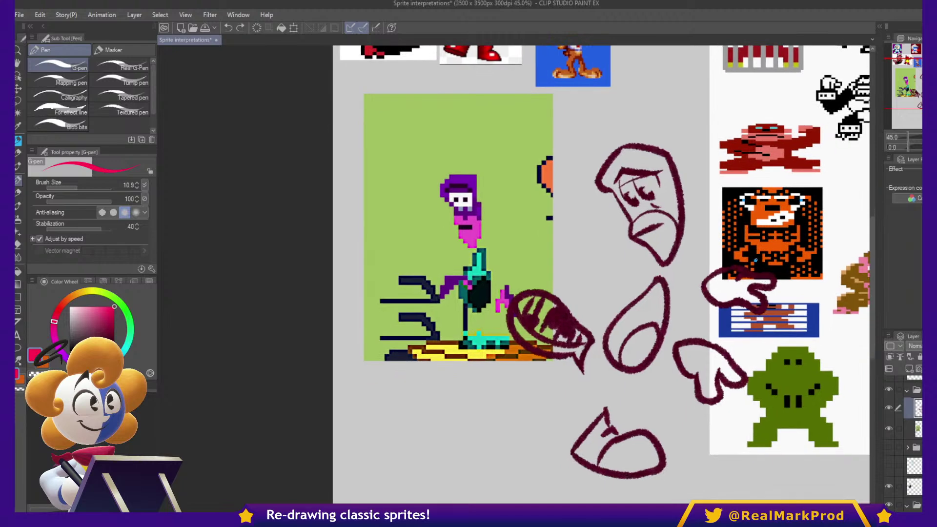
pyautogui.press('b')
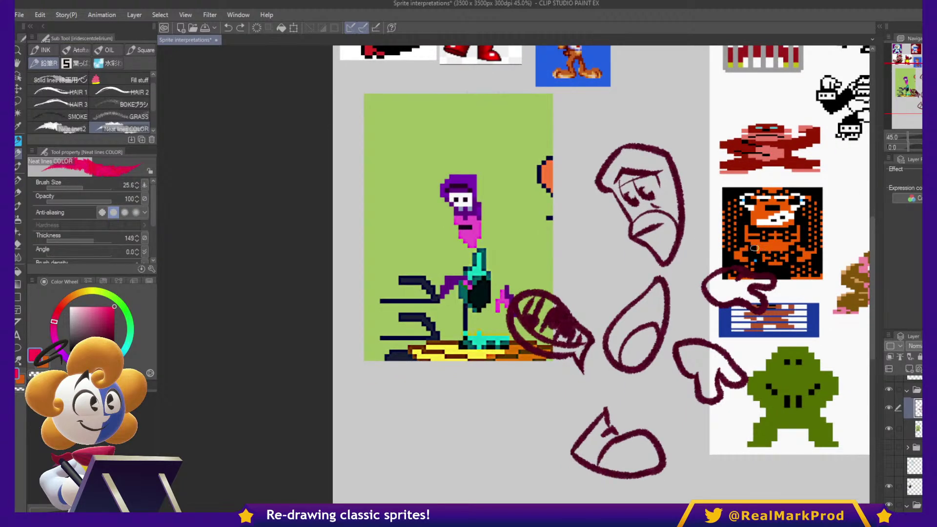
pyautogui.moveTo(744, 375); pyautogui.dragTo(658, 283)
pyautogui.moveTo(730, 230); pyautogui.dragTo(731, 292)
pyautogui.click(902, 424)
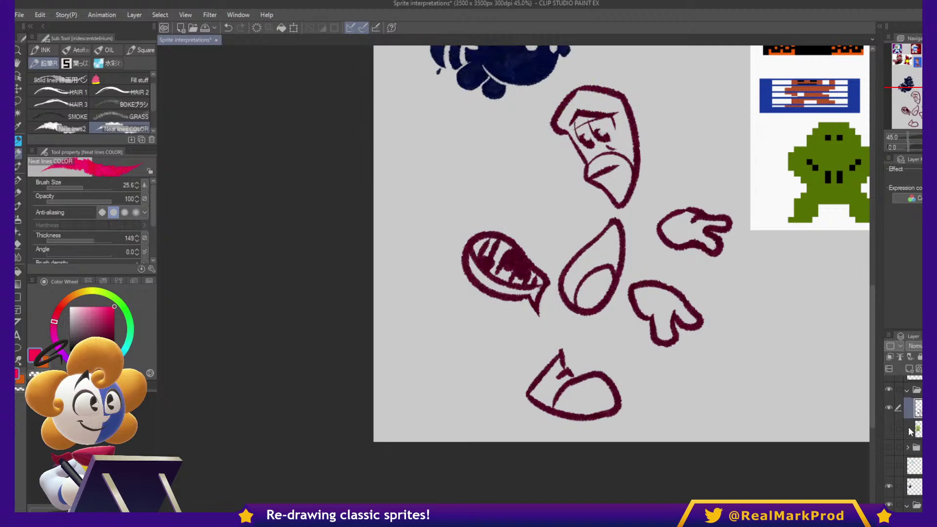
# - Paint the upper part of the head vivid purple on a new layer beneath the line art with the Neat lines COLOR brush
pyautogui.scroll(2, 629, 178)
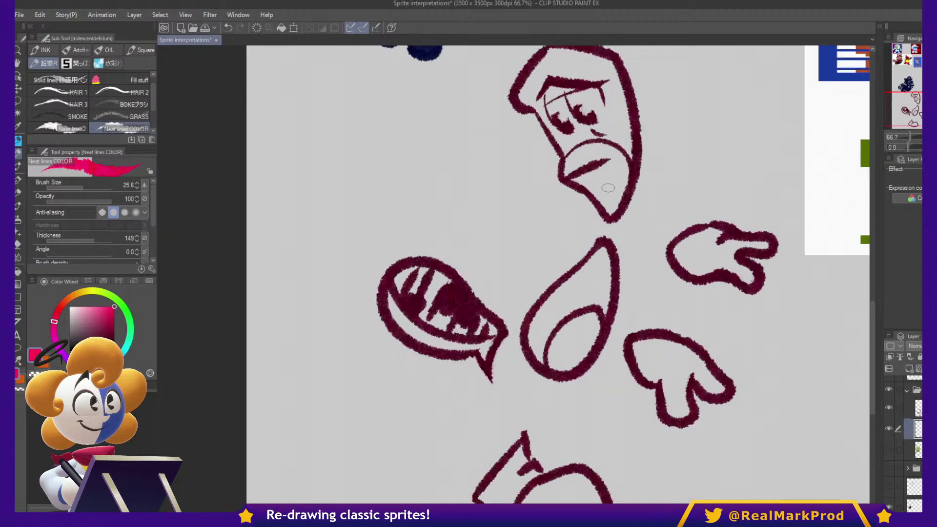
pyautogui.click(56, 350)
pyautogui.click(111, 321)
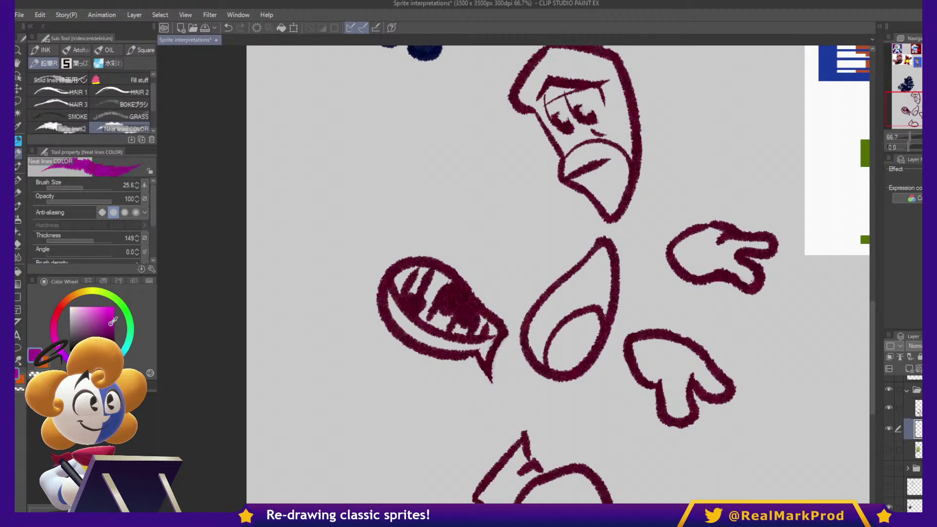
pyautogui.moveTo(573, 107)
pyautogui.mouseDown()
pyautogui.moveTo(563, 226)
pyautogui.moveTo(578, 220)
pyautogui.moveTo(548, 222)
pyautogui.moveTo(557, 179)
pyautogui.moveTo(603, 194)
pyautogui.moveTo(589, 202)
pyautogui.moveTo(618, 259)
pyautogui.moveTo(590, 185)
pyautogui.moveTo(631, 256)
pyautogui.mouseUp()
pyautogui.press('c')
pyautogui.moveTo(541, 157); pyautogui.dragTo(605, 164)
pyautogui.press('x')
pyautogui.scroll(-3, 728, 302)
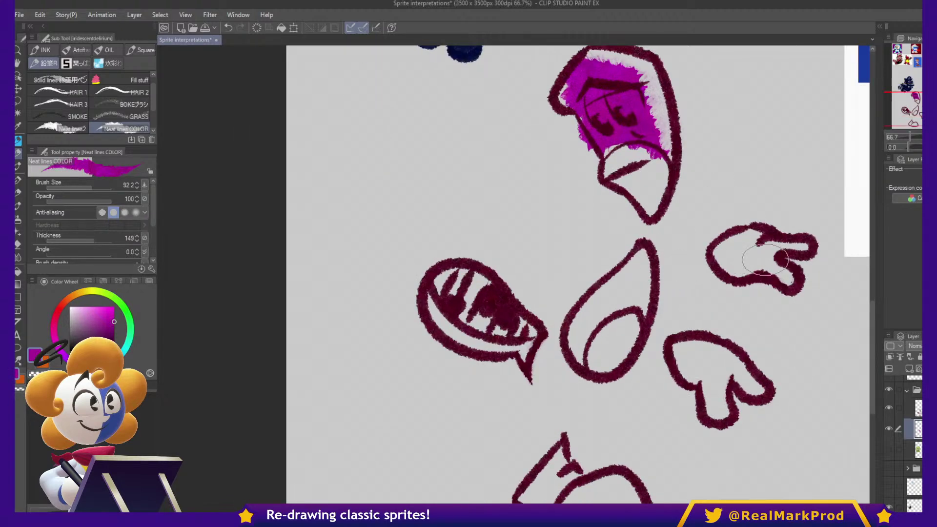
# - Paint the muzzle and chin of the head light pink-purple
pyautogui.moveTo(671, 350); pyautogui.dragTo(713, 255)
pyautogui.moveTo(630, 347); pyautogui.dragTo(599, 476)
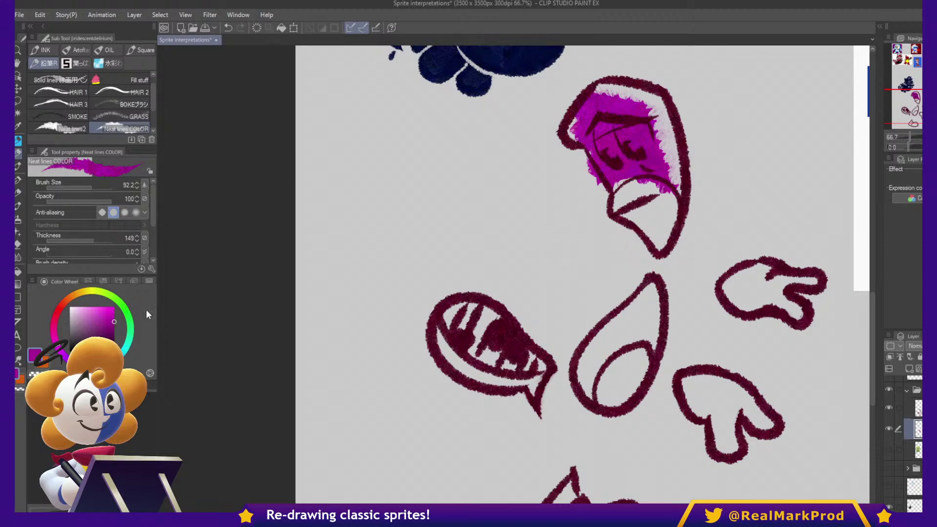
pyautogui.click(93, 310)
pyautogui.moveTo(630, 205)
pyautogui.mouseDown()
pyautogui.moveTo(651, 203)
pyautogui.moveTo(635, 211)
pyautogui.moveTo(644, 194)
pyautogui.moveTo(658, 238)
pyautogui.mouseUp()
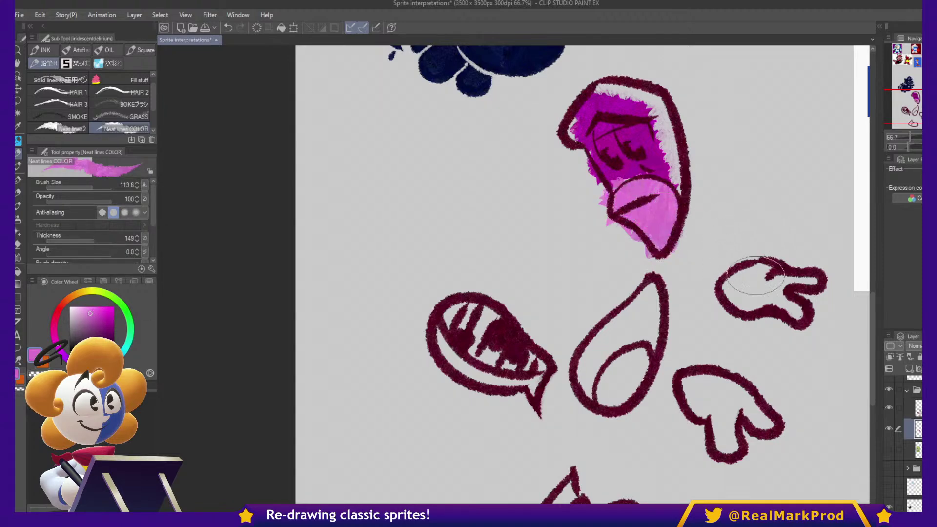
# - Paint the eyes pale cream and colour the eyelid with the light pink sampled from the muzzle, at brush size 38.3
pyautogui.click(91, 292)
pyautogui.keyDown('ctrl'); pyautogui.keyDown('alt'); pyautogui.moveTo(656, 142); pyautogui.dragTo(652, 139); pyautogui.keyUp('alt'); pyautogui.keyUp('ctrl')
pyautogui.moveTo(606, 148)
pyautogui.mouseDown()
pyautogui.moveTo(614, 152)
pyautogui.moveTo(620, 136)
pyautogui.moveTo(630, 149)
pyautogui.moveTo(645, 133)
pyautogui.moveTo(637, 155)
pyautogui.moveTo(612, 127)
pyautogui.mouseUp()
pyautogui.keyDown('alt'); pyautogui.click(660, 205); pyautogui.keyUp('alt')
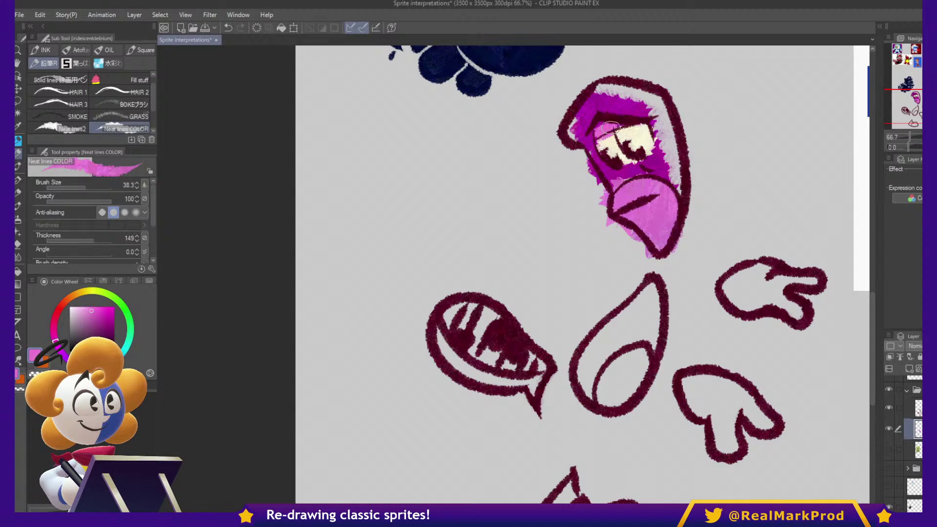
pyautogui.keyDown('alt'); pyautogui.click(659, 158); pyautogui.keyUp('alt')
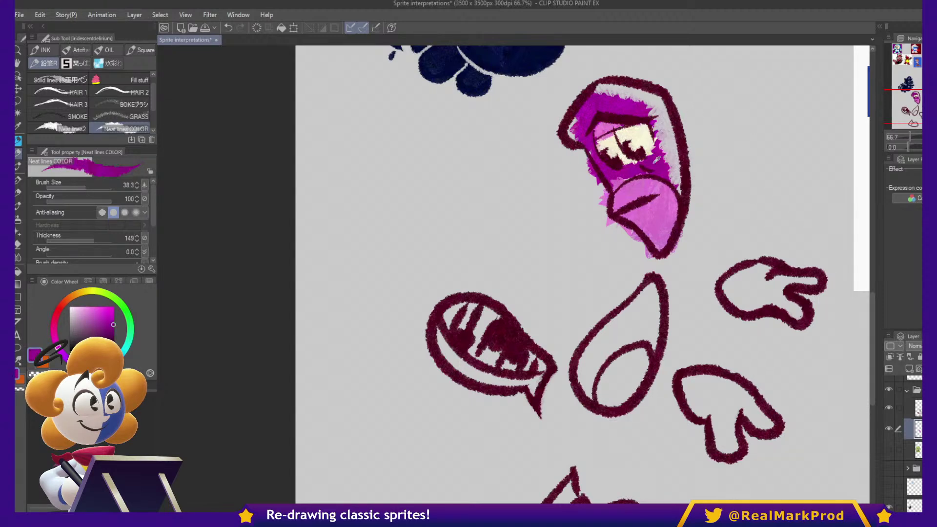
pyautogui.keyDown('alt'); pyautogui.click(614, 140); pyautogui.keyUp('alt')
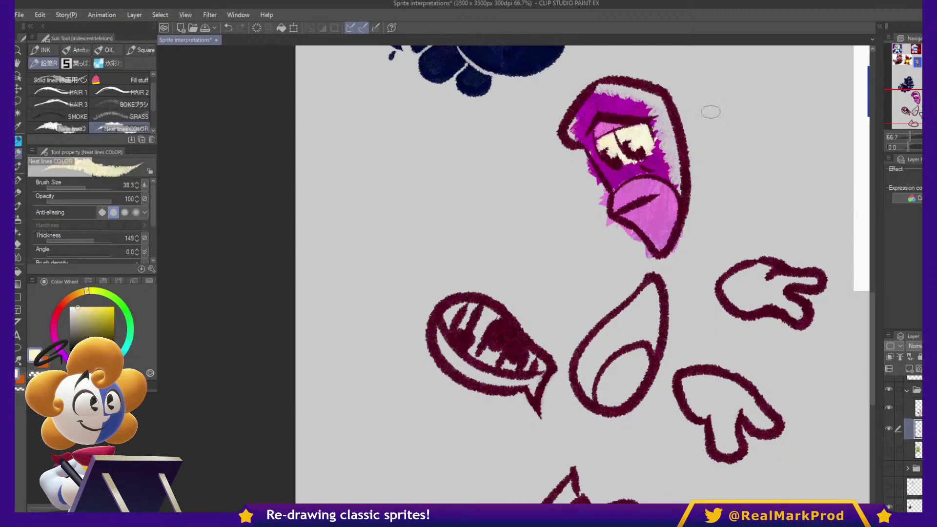
# - Try to paint the teardrop body a dark muted purple at brush size 84.2
pyautogui.moveTo(753, 282); pyautogui.dragTo(716, 254)
pyautogui.click(127, 313)
pyautogui.moveTo(113, 318); pyautogui.dragTo(107, 335)
pyautogui.click(54, 333)
pyautogui.click(92, 334)
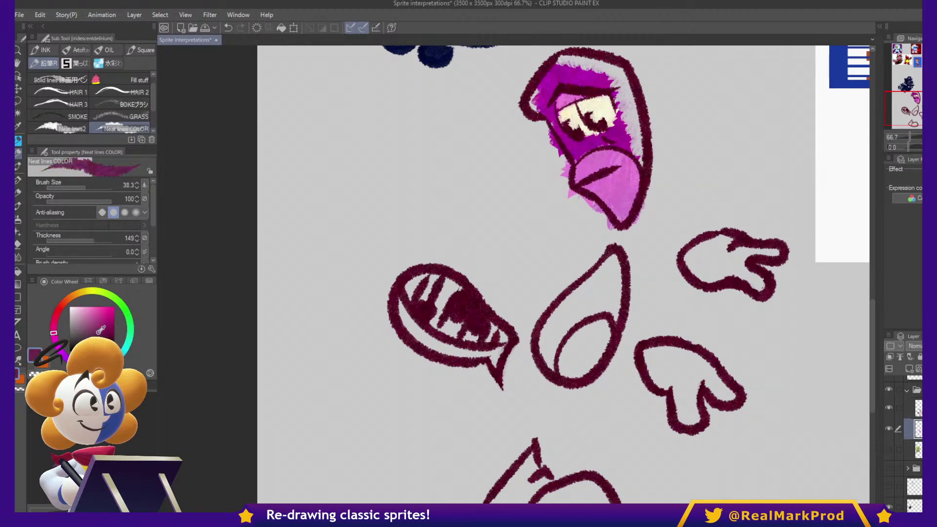
pyautogui.keyDown('ctrl'); pyautogui.keyDown('alt'); pyautogui.moveTo(562, 309); pyautogui.dragTo(581, 308); pyautogui.keyUp('alt'); pyautogui.keyUp('ctrl')
pyautogui.moveTo(562, 345)
pyautogui.mouseDown()
pyautogui.moveTo(561, 358)
pyautogui.moveTo(610, 282)
pyautogui.mouseUp()
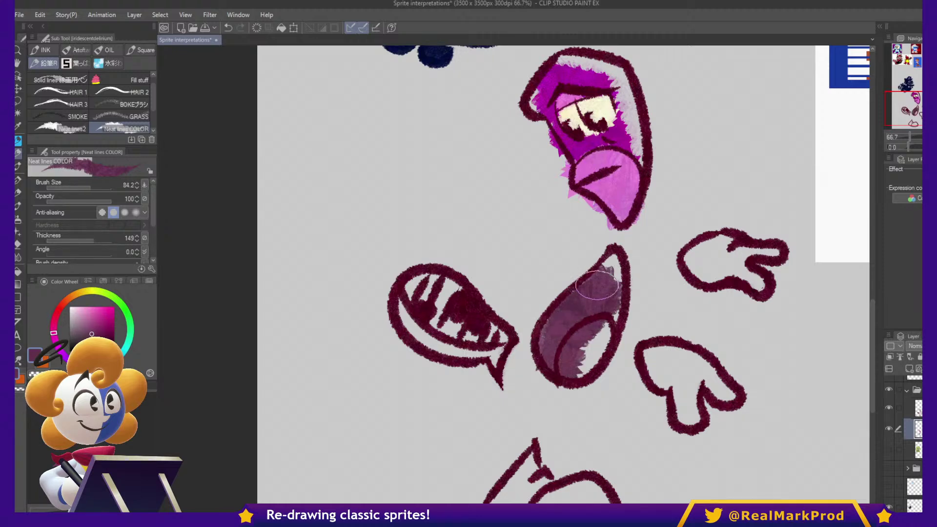
pyautogui.hotkey('ctrl', 'z')
pyautogui.hotkey('ctrl', 'z')
# - Paint the teardrop body dark green at brush size 91.6
pyautogui.click(129, 319)
pyautogui.click(111, 334)
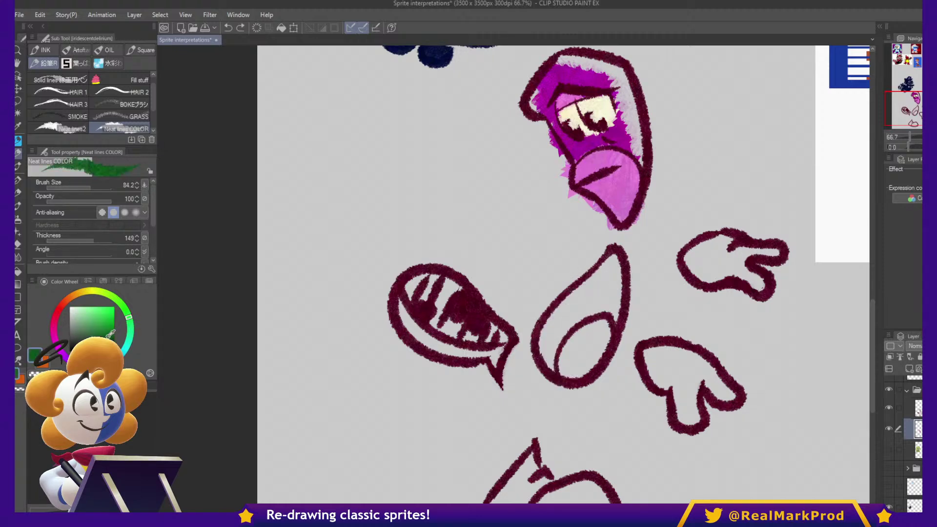
pyautogui.press(']')
pyautogui.press(']')
pyautogui.moveTo(581, 332)
pyautogui.mouseDown()
pyautogui.moveTo(558, 351)
pyautogui.moveTo(582, 311)
pyautogui.moveTo(575, 325)
pyautogui.moveTo(607, 295)
pyautogui.moveTo(590, 278)
pyautogui.moveTo(569, 306)
pyautogui.moveTo(617, 262)
pyautogui.moveTo(600, 342)
pyautogui.mouseUp()
# - Paint the oval belly on the lower body a darker teal green, going over it with a deeper shade
pyautogui.click(111, 334)
pyautogui.moveTo(573, 371)
pyautogui.mouseDown()
pyautogui.moveTo(572, 337)
pyautogui.moveTo(585, 342)
pyautogui.moveTo(593, 330)
pyautogui.mouseUp()
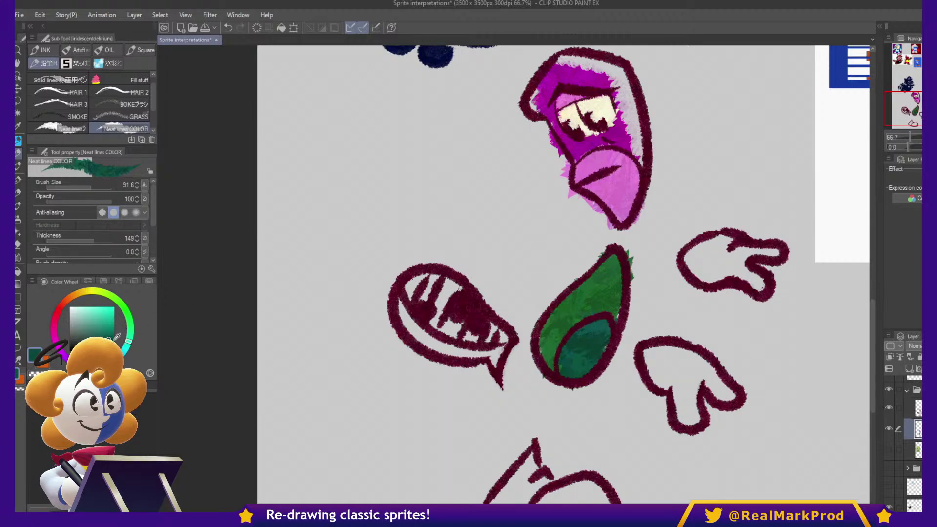
pyautogui.click(115, 341)
pyautogui.moveTo(573, 360); pyautogui.dragTo(592, 344)
# - Try painting a large red-orange bow tie across the neck on the colour layer beneath the line art
pyautogui.moveTo(735, 316); pyautogui.dragTo(738, 340)
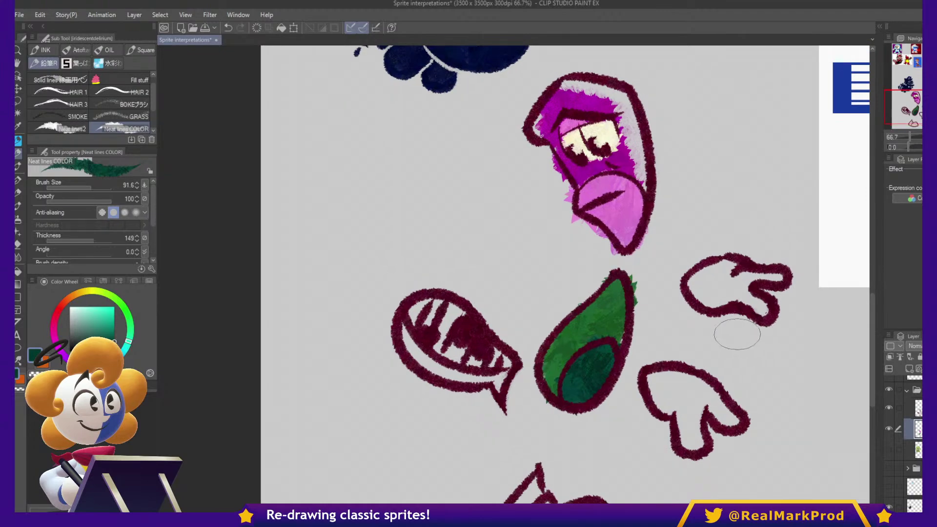
pyautogui.moveTo(726, 201)
pyautogui.mouseDown()
pyautogui.moveTo(689, 353)
pyautogui.moveTo(747, 231)
pyautogui.moveTo(736, 152)
pyautogui.mouseUp()
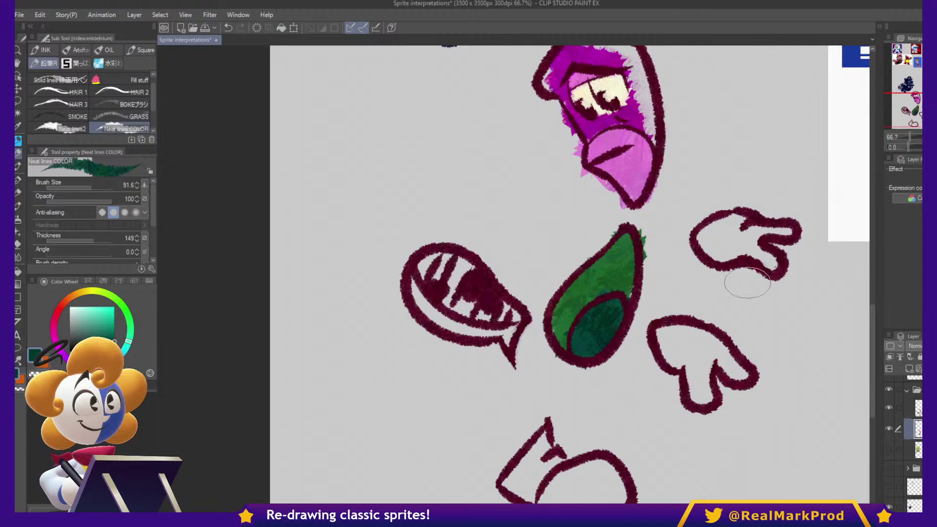
pyautogui.click(73, 297)
pyautogui.click(115, 310)
pyautogui.click(63, 302)
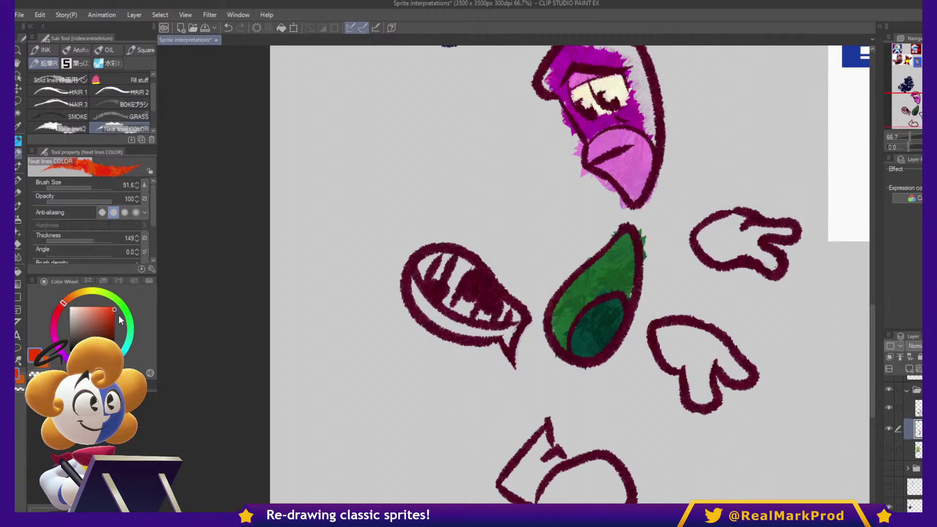
pyautogui.moveTo(634, 245)
pyautogui.mouseDown()
pyautogui.moveTo(582, 199)
pyautogui.moveTo(560, 247)
pyautogui.moveTo(622, 253)
pyautogui.moveTo(678, 230)
pyautogui.moveTo(658, 267)
pyautogui.mouseUp()
pyautogui.moveTo(635, 239)
pyautogui.mouseDown()
pyautogui.moveTo(570, 226)
pyautogui.moveTo(615, 235)
pyautogui.mouseUp()
pyautogui.moveTo(758, 246); pyautogui.dragTo(705, 334)
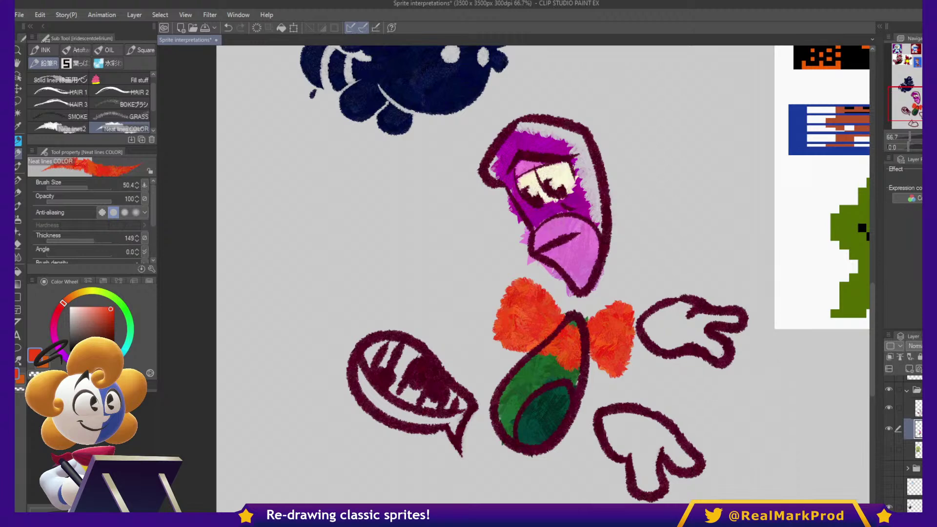
pyautogui.hotkey('ctrl', 'z')
pyautogui.hotkey('ctrl', 'z')
pyautogui.hotkey('ctrl', 'z')
pyautogui.hotkey('ctrl', 'z')
pyautogui.hotkey('ctrl', 'z')
pyautogui.hotkey('ctrl', 'z')
pyautogui.hotkey('ctrl', 'z')
# - Paint a red-orange bow tie over the neck on the line art layer and decorate it with yellow polka dots
pyautogui.moveTo(600, 325)
pyautogui.mouseDown()
pyautogui.moveTo(571, 347)
pyautogui.moveTo(509, 275)
pyautogui.moveTo(502, 336)
pyautogui.moveTo(583, 334)
pyautogui.moveTo(619, 295)
pyautogui.moveTo(607, 336)
pyautogui.mouseUp()
pyautogui.moveTo(544, 335)
pyautogui.mouseDown()
pyautogui.moveTo(519, 289)
pyautogui.moveTo(520, 310)
pyautogui.moveTo(534, 315)
pyautogui.moveTo(514, 293)
pyautogui.moveTo(536, 316)
pyautogui.moveTo(509, 333)
pyautogui.moveTo(540, 323)
pyautogui.mouseUp()
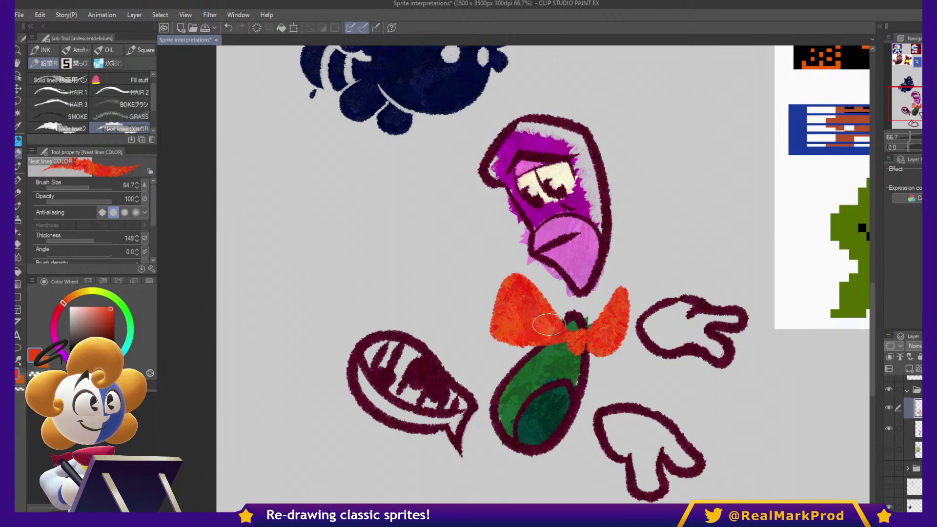
pyautogui.click(83, 291)
pyautogui.click(105, 308)
pyautogui.press('[')
pyautogui.moveTo(510, 292)
pyautogui.mouseDown()
pyautogui.moveTo(541, 325)
pyautogui.moveTo(516, 331)
pyautogui.mouseUp()
pyautogui.moveTo(605, 311)
pyautogui.mouseDown()
pyautogui.moveTo(616, 320)
pyautogui.moveTo(614, 342)
pyautogui.mouseUp()
# - Fill the grey background around the character with the dark teal sampled from the belly, using the Refer other layers fill
pyautogui.moveTo(700, 402)
pyautogui.mouseDown()
pyautogui.moveTo(720, 367)
pyautogui.moveTo(707, 309)
pyautogui.moveTo(720, 315)
pyautogui.mouseUp()
pyautogui.press('g')
pyautogui.keyDown('alt'); pyautogui.click(597, 316); pyautogui.keyUp('alt')
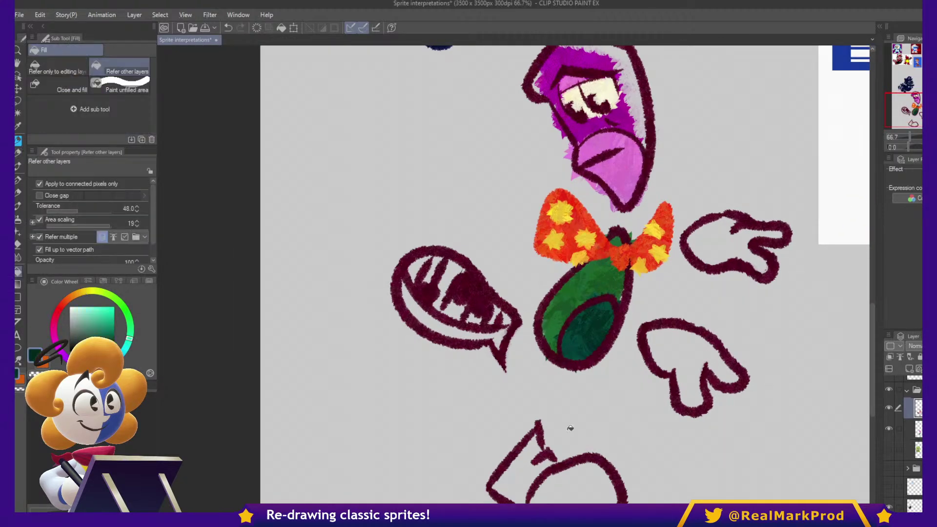
pyautogui.click(614, 459)
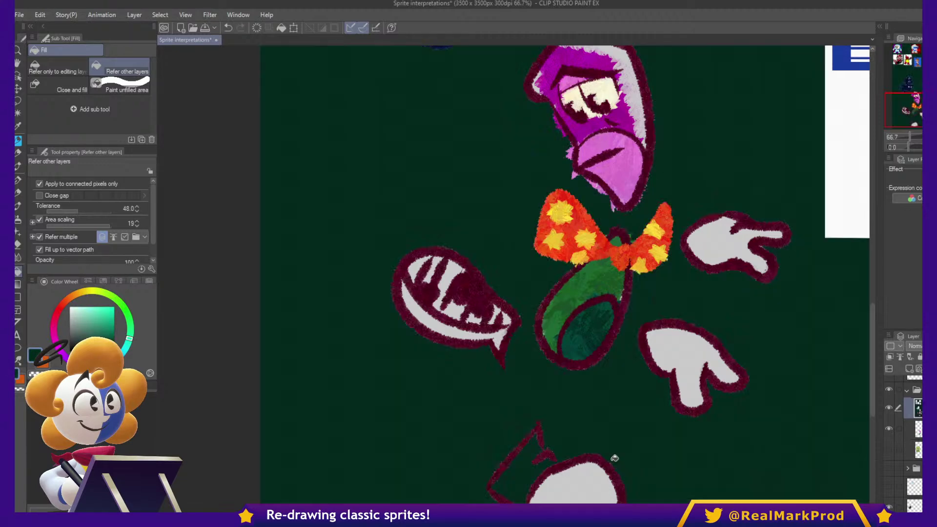
# - Undo the dark green background fill and the stray brush stroke, and make the color layer beneath the line art active
pyautogui.hotkey('ctrl', 'z')
pyautogui.press('b')
pyautogui.moveTo(557, 456)
pyautogui.mouseDown()
pyautogui.moveTo(532, 449)
pyautogui.moveTo(507, 485)
pyautogui.moveTo(519, 496)
pyautogui.moveTo(545, 460)
pyautogui.moveTo(527, 449)
pyautogui.moveTo(505, 487)
pyautogui.moveTo(537, 494)
pyautogui.moveTo(597, 477)
pyautogui.moveTo(558, 504)
pyautogui.moveTo(568, 485)
pyautogui.moveTo(572, 500)
pyautogui.moveTo(604, 480)
pyautogui.moveTo(584, 499)
pyautogui.moveTo(593, 460)
pyautogui.moveTo(531, 486)
pyautogui.mouseUp()
pyautogui.hotkey('ctrl', 'z')
pyautogui.click(909, 429)
# - Paint the raised striped shoe's underside in the body's green and its gaps in the sampled dark green
pyautogui.keyDown('alt'); pyautogui.click(577, 292); pyautogui.keyUp('alt')
pyautogui.moveTo(447, 326)
pyautogui.mouseDown()
pyautogui.moveTo(399, 286)
pyautogui.moveTo(436, 323)
pyautogui.moveTo(505, 338)
pyautogui.mouseUp()
pyautogui.keyDown('alt'); pyautogui.click(526, 449); pyautogui.keyUp('alt')
pyautogui.moveTo(471, 292)
pyautogui.mouseDown()
pyautogui.moveTo(445, 305)
pyautogui.moveTo(462, 293)
pyautogui.moveTo(420, 268)
pyautogui.moveTo(462, 308)
pyautogui.moveTo(498, 317)
pyautogui.mouseUp()
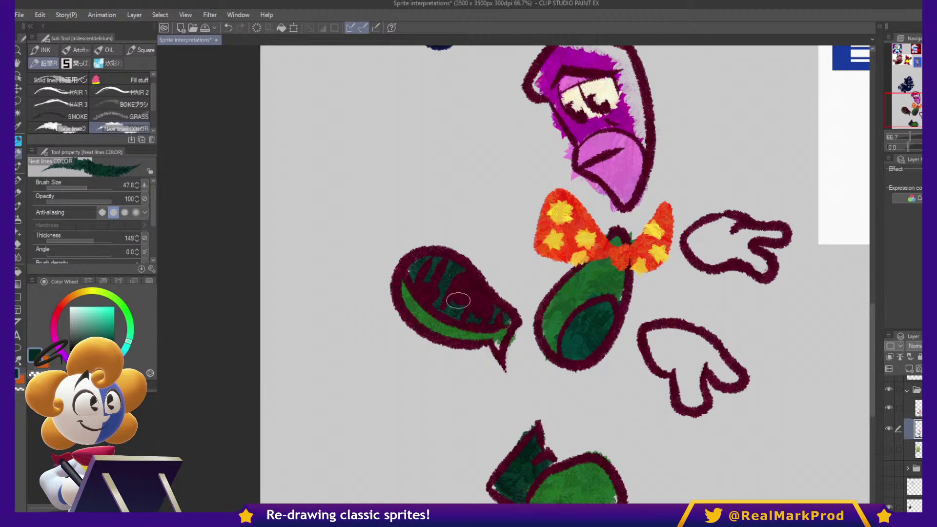
# - Sample the cream of the eyes and paint the insides of both gloves with it
pyautogui.moveTo(752, 269)
pyautogui.mouseDown()
pyautogui.moveTo(719, 331)
pyautogui.moveTo(666, 299)
pyautogui.moveTo(732, 295)
pyautogui.moveTo(718, 322)
pyautogui.moveTo(737, 332)
pyautogui.mouseUp()
pyautogui.keyDown('alt'); pyautogui.click(574, 146); pyautogui.keyUp('alt')
pyautogui.moveTo(657, 417)
pyautogui.mouseDown()
pyautogui.moveTo(627, 391)
pyautogui.moveTo(650, 420)
pyautogui.moveTo(654, 464)
pyautogui.moveTo(654, 405)
pyautogui.moveTo(671, 415)
pyautogui.mouseUp()
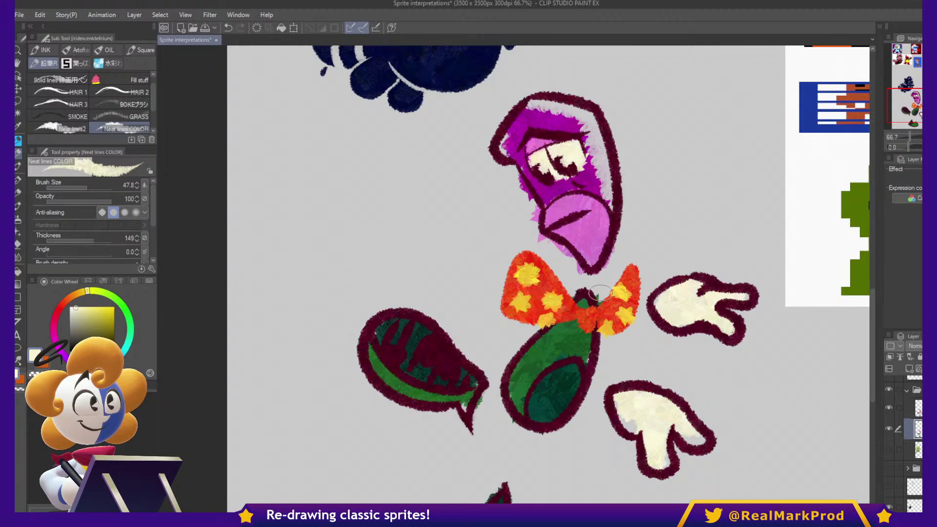
# - Erase the purple overflow outside the face outline with transparent color and fill the pointed head tip with sampled purple
pyautogui.press('c')
pyautogui.moveTo(533, 236); pyautogui.dragTo(570, 268)
pyautogui.moveTo(530, 215)
pyautogui.mouseDown()
pyautogui.moveTo(518, 176)
pyautogui.moveTo(525, 183)
pyautogui.mouseUp()
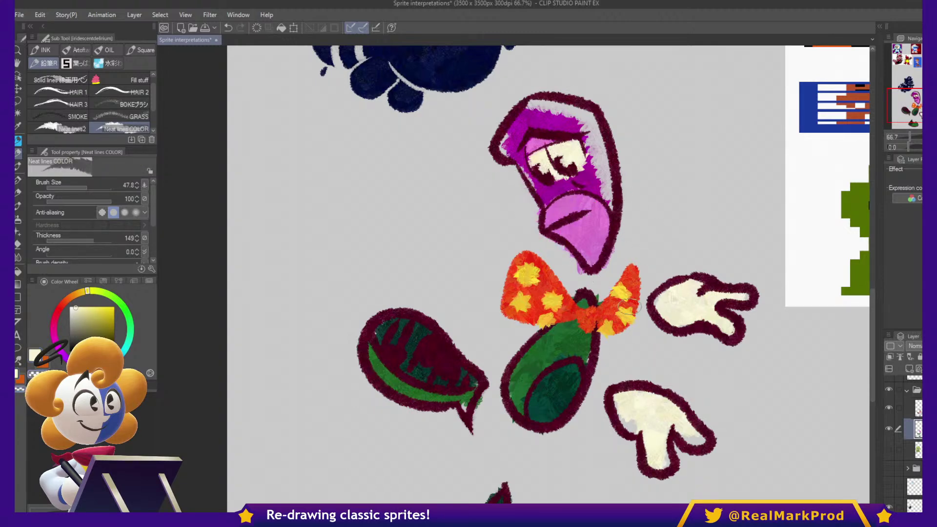
pyautogui.keyDown('alt'); pyautogui.click(548, 177); pyautogui.keyUp('alt')
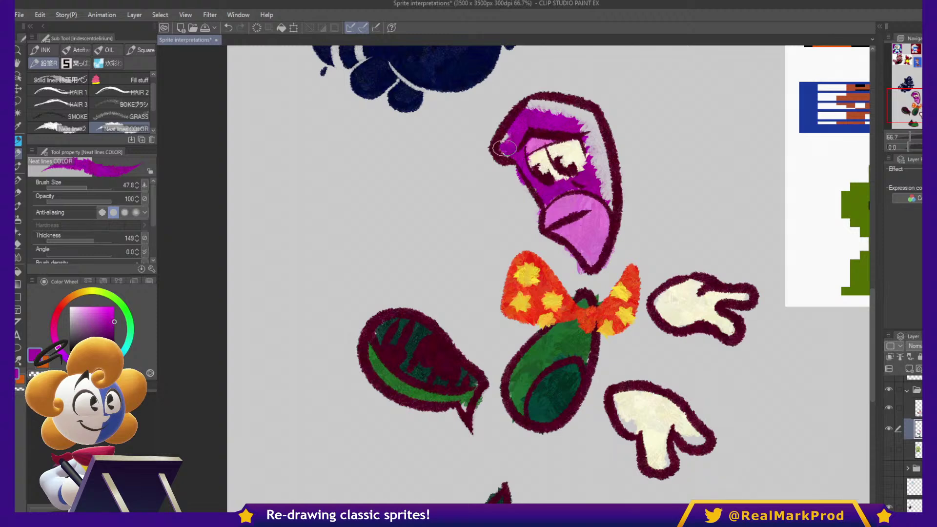
pyautogui.moveTo(666, 338); pyautogui.dragTo(690, 303)
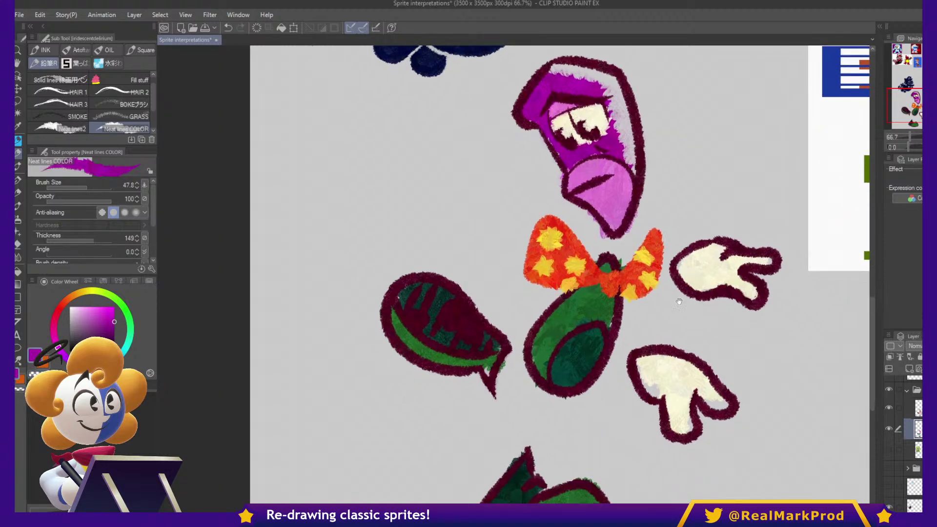
# - Erase highlight patches on the raised shoe and along the body's edge, undoing the highlight strokes on the gloves
pyautogui.keyDown('alt'); pyautogui.click(425, 280); pyautogui.keyUp('alt')
pyautogui.moveTo(386, 287); pyautogui.dragTo(456, 296)
pyautogui.moveTo(615, 304); pyautogui.dragTo(611, 342)
pyautogui.moveTo(681, 258); pyautogui.dragTo(744, 253)
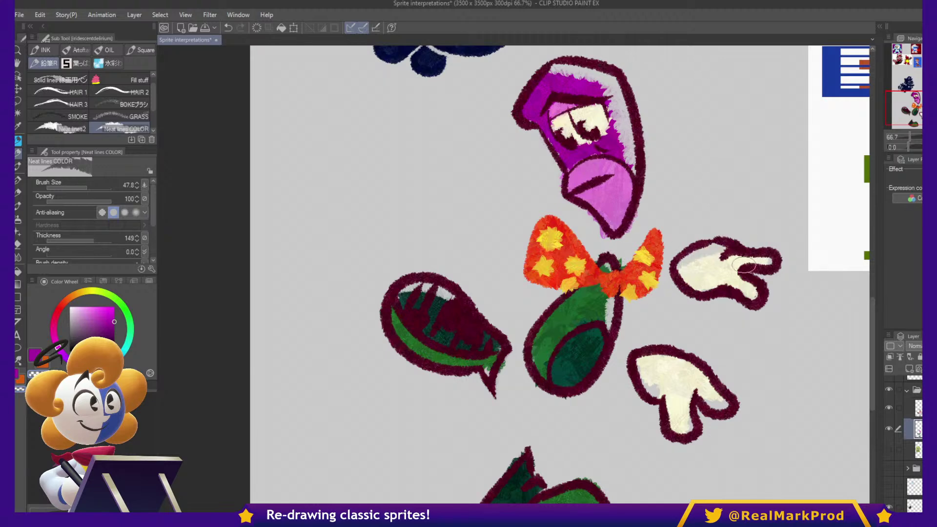
pyautogui.moveTo(647, 349)
pyautogui.mouseDown()
pyautogui.moveTo(736, 396)
pyautogui.moveTo(706, 328)
pyautogui.mouseUp()
pyautogui.hotkey('ctrl', 'z')
pyautogui.hotkey('ctrl', 'z')
# - Erase a small highlight into the toe of the lower green shoe
pyautogui.moveTo(593, 440); pyautogui.dragTo(589, 441)
pyautogui.moveTo(770, 384); pyautogui.dragTo(701, 404)
pyautogui.scroll(-3, 699, 358)
pyautogui.moveTo(704, 361); pyautogui.dragTo(685, 377)
pyautogui.scroll(2, 622, 336)
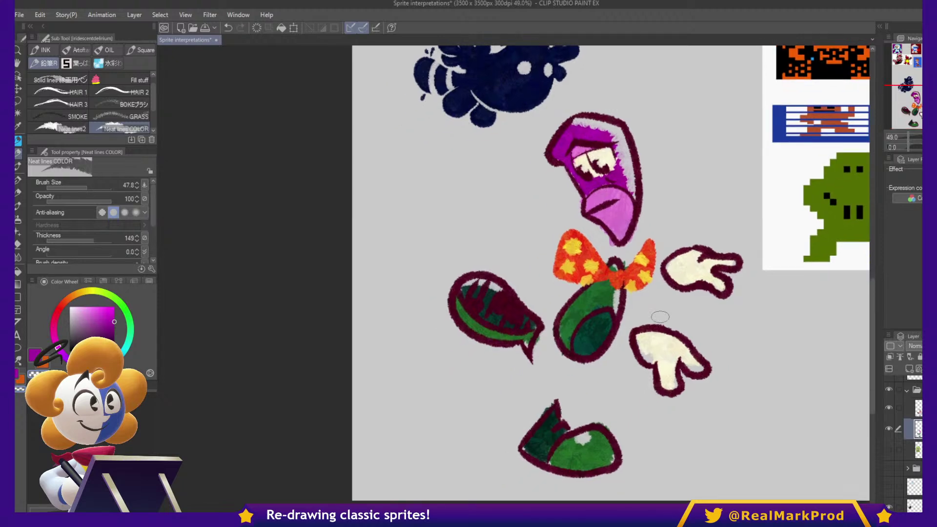
# - Collapse the finished purple-faced character's layer folder and hide it
pyautogui.click(910, 393)
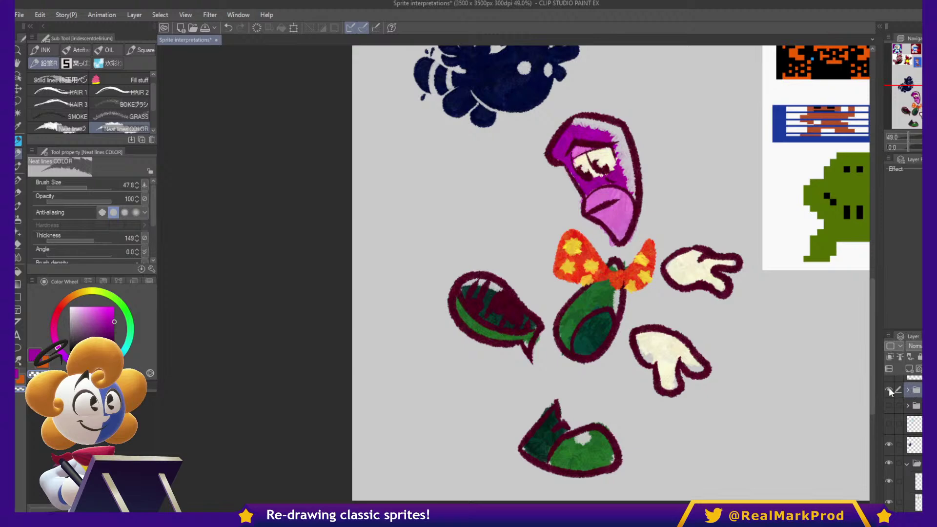
pyautogui.click(890, 390)
pyautogui.moveTo(741, 163)
pyautogui.mouseDown()
pyautogui.moveTo(599, 335)
pyautogui.moveTo(555, 454)
pyautogui.mouseUp()
pyautogui.moveTo(648, 206); pyautogui.dragTo(660, 299)
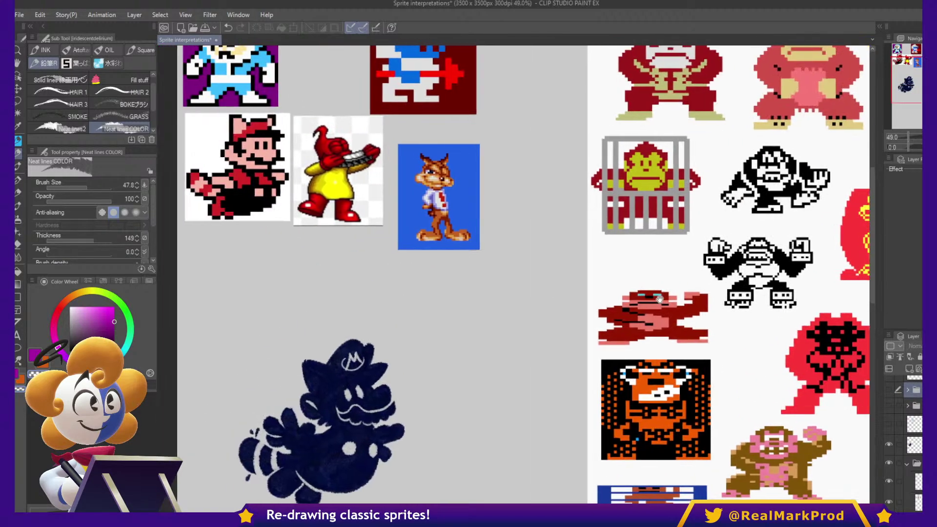
# - Choose the Blue Pencil B brush and create a layer folder with a raster layer for redrawing the hooded arrow-carrier sprite
pyautogui.press('p')
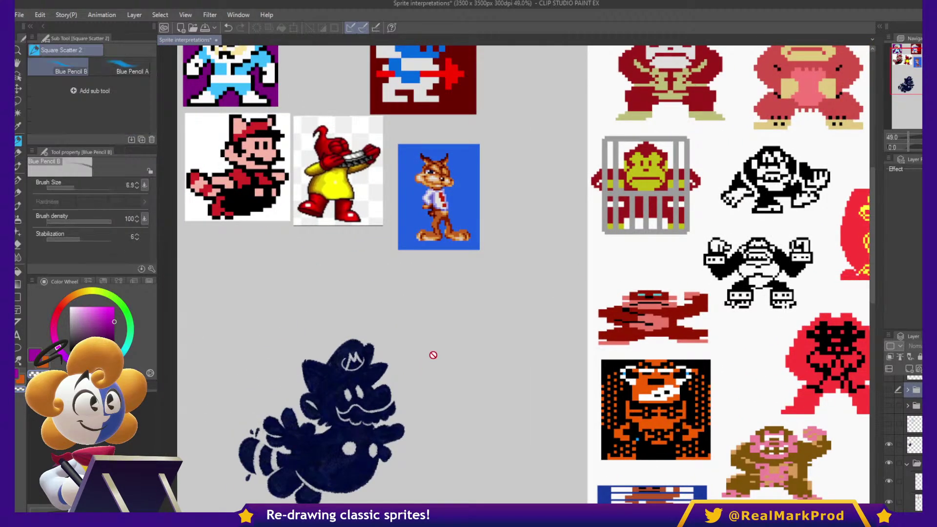
pyautogui.moveTo(579, 234); pyautogui.dragTo(575, 283)
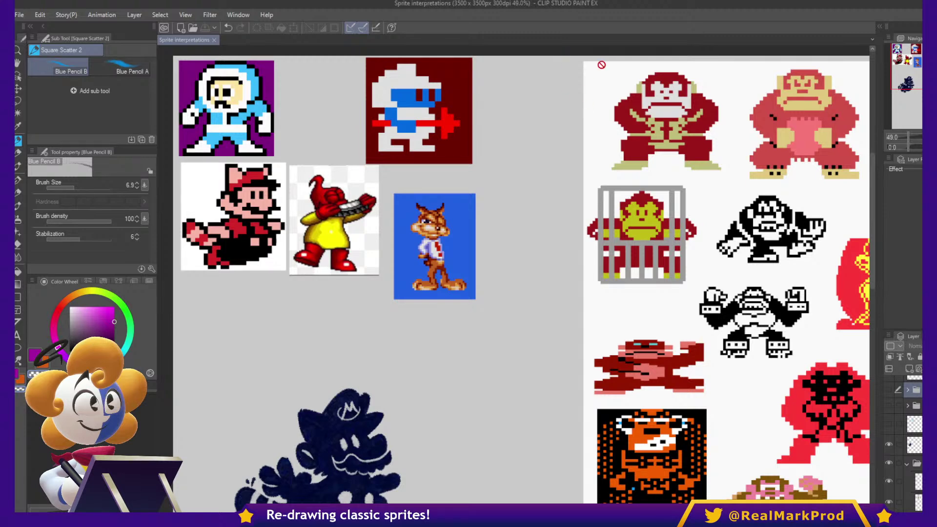
pyautogui.scroll(3, 511, 133)
pyautogui.scroll(3, 511, 133)
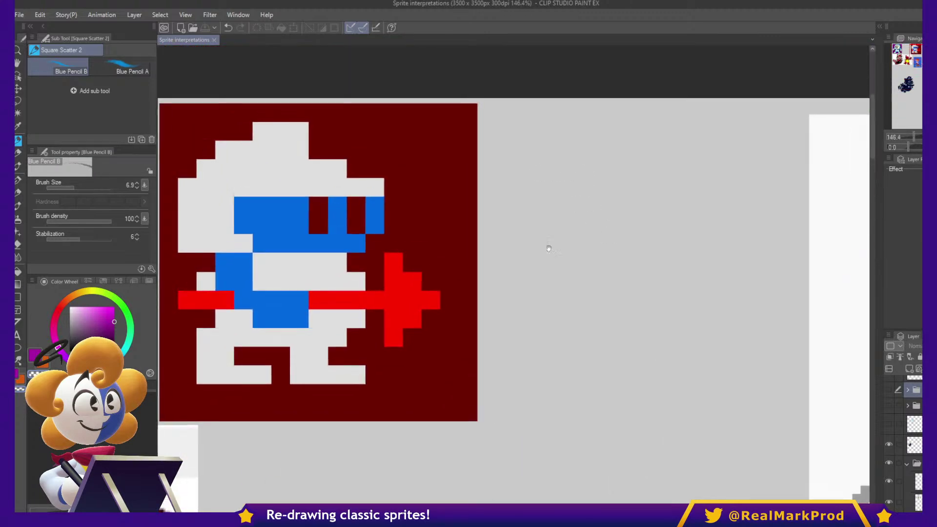
pyautogui.scroll(-1, 546, 249)
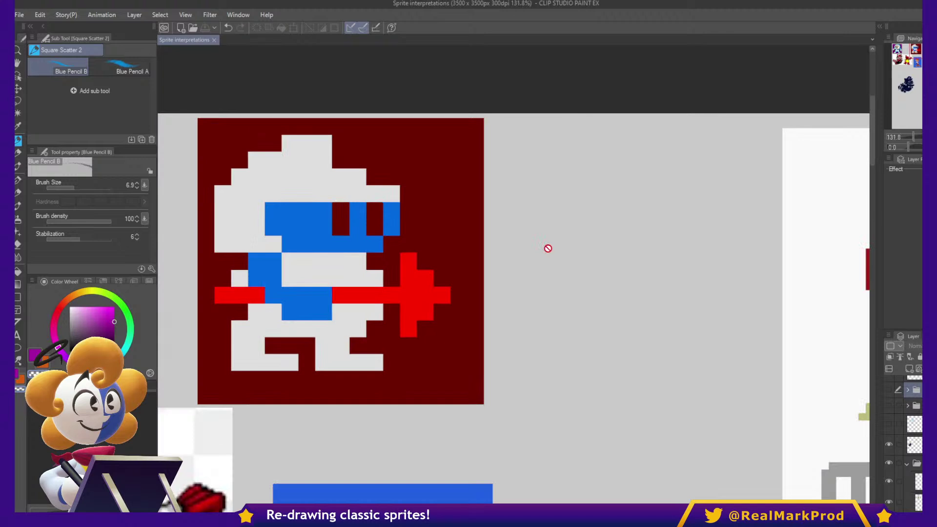
pyautogui.click(929, 369)
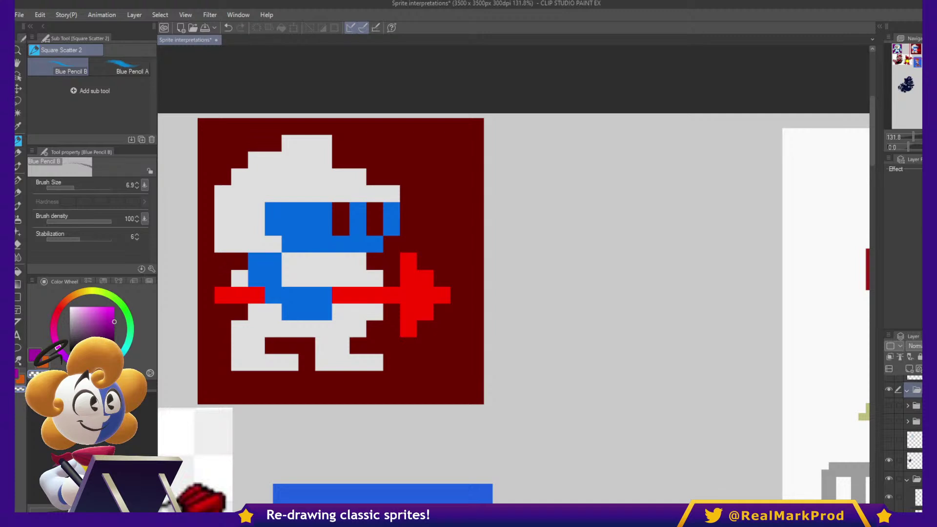
pyautogui.click(909, 369)
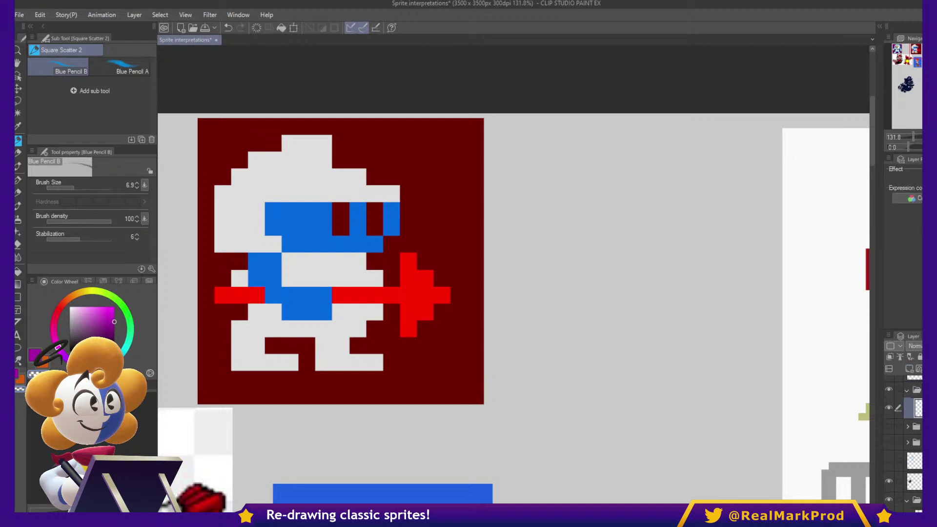
pyautogui.moveTo(671, 352); pyautogui.dragTo(704, 357)
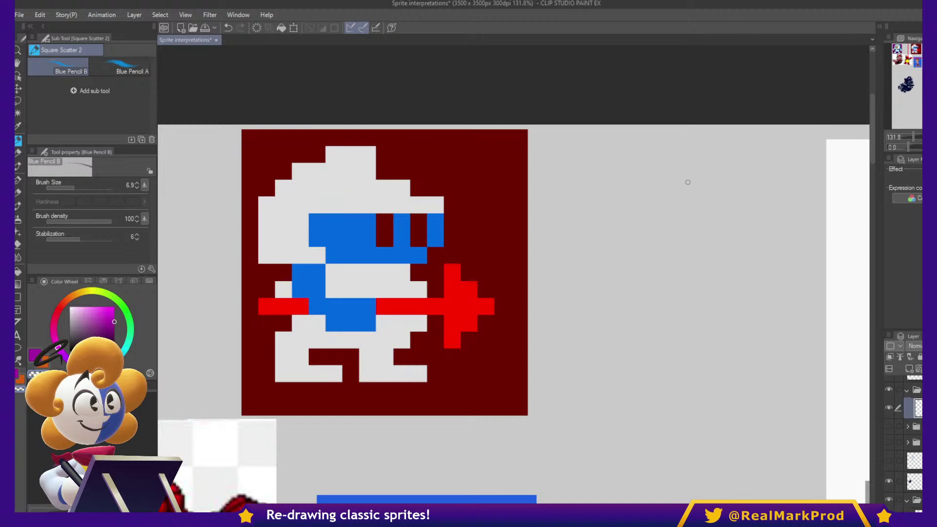
pyautogui.moveTo(720, 189); pyautogui.dragTo(707, 206)
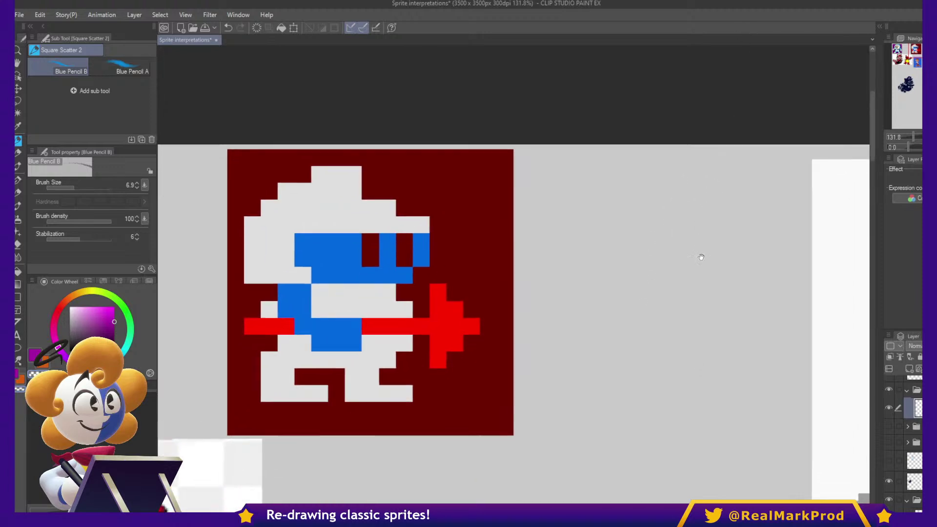
pyautogui.moveTo(703, 251); pyautogui.dragTo(709, 231)
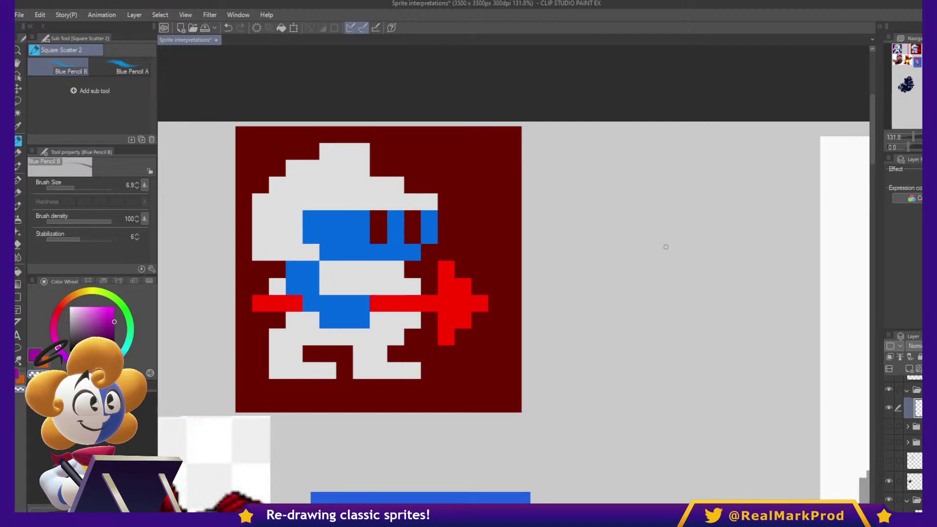
# - Sketch a loose rounded construction shape for the head in the empty space beside the hooded sprite
pyautogui.moveTo(583, 257); pyautogui.dragTo(654, 279)
pyautogui.hotkey('ctrl', 'z')
pyautogui.moveTo(690, 199)
pyautogui.mouseDown()
pyautogui.moveTo(676, 297)
pyautogui.moveTo(620, 211)
pyautogui.moveTo(737, 255)
pyautogui.moveTo(683, 294)
pyautogui.mouseUp()
pyautogui.moveTo(739, 229); pyautogui.dragTo(676, 306)
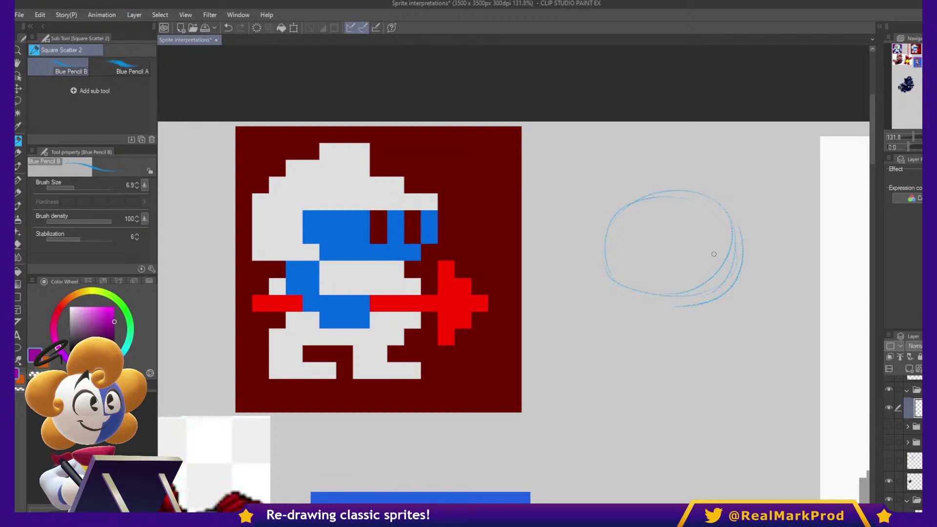
# - Sketch the hood with its curled tip around the head, and add the face opening with two narrow slanted eyes
pyautogui.moveTo(620, 207)
pyautogui.mouseDown()
pyautogui.moveTo(677, 172)
pyautogui.moveTo(673, 159)
pyautogui.moveTo(701, 165)
pyautogui.moveTo(711, 183)
pyautogui.moveTo(684, 190)
pyautogui.moveTo(733, 186)
pyautogui.moveTo(745, 240)
pyautogui.mouseUp()
pyautogui.moveTo(628, 229)
pyautogui.mouseDown()
pyautogui.moveTo(741, 238)
pyautogui.moveTo(631, 255)
pyautogui.moveTo(647, 274)
pyautogui.moveTo(639, 278)
pyautogui.moveTo(716, 303)
pyautogui.mouseUp()
pyautogui.moveTo(745, 239)
pyautogui.mouseDown()
pyautogui.moveTo(752, 257)
pyautogui.moveTo(734, 288)
pyautogui.moveTo(712, 293)
pyautogui.mouseUp()
pyautogui.hotkey('ctrl', 'z')
pyautogui.moveTo(746, 235)
pyautogui.mouseDown()
pyautogui.moveTo(751, 260)
pyautogui.moveTo(733, 286)
pyautogui.moveTo(742, 282)
pyautogui.moveTo(711, 293)
pyautogui.mouseUp()
pyautogui.moveTo(744, 221); pyautogui.dragTo(751, 233)
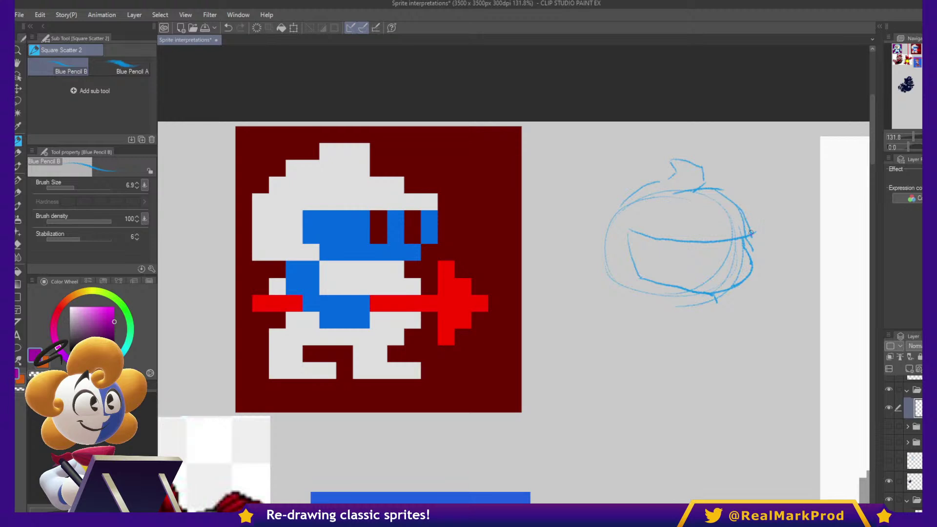
pyautogui.moveTo(676, 173)
pyautogui.mouseDown()
pyautogui.moveTo(633, 196)
pyautogui.moveTo(593, 256)
pyautogui.moveTo(654, 301)
pyautogui.mouseUp()
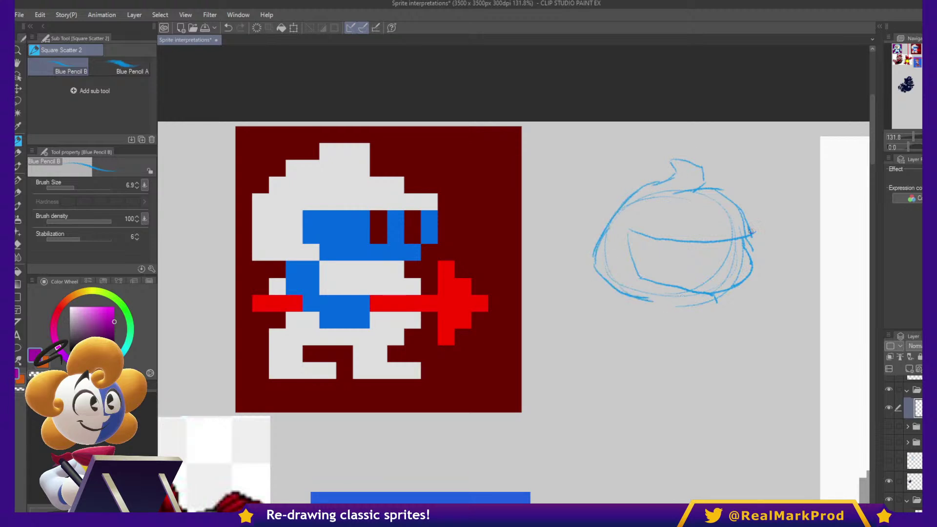
pyautogui.moveTo(695, 243)
pyautogui.mouseDown()
pyautogui.moveTo(702, 264)
pyautogui.moveTo(705, 239)
pyautogui.moveTo(725, 259)
pyautogui.moveTo(727, 240)
pyautogui.mouseUp()
pyautogui.moveTo(622, 227); pyautogui.dragTo(646, 236)
pyautogui.moveTo(768, 308); pyautogui.dragTo(732, 237)
pyautogui.moveTo(669, 266)
pyautogui.mouseDown()
pyautogui.moveTo(681, 293)
pyautogui.moveTo(745, 280)
pyautogui.moveTo(727, 315)
pyautogui.moveTo(667, 306)
pyautogui.moveTo(686, 300)
pyautogui.mouseUp()
pyautogui.moveTo(703, 301); pyautogui.dragTo(710, 302)
pyautogui.moveTo(630, 335)
pyautogui.mouseDown()
pyautogui.moveTo(650, 343)
pyautogui.moveTo(700, 319)
pyautogui.mouseUp()
pyautogui.moveTo(652, 346)
pyautogui.mouseDown()
pyautogui.moveTo(689, 320)
pyautogui.moveTo(661, 345)
pyautogui.mouseUp()
pyautogui.moveTo(673, 336)
pyautogui.mouseDown()
pyautogui.moveTo(679, 348)
pyautogui.moveTo(683, 332)
pyautogui.mouseUp()
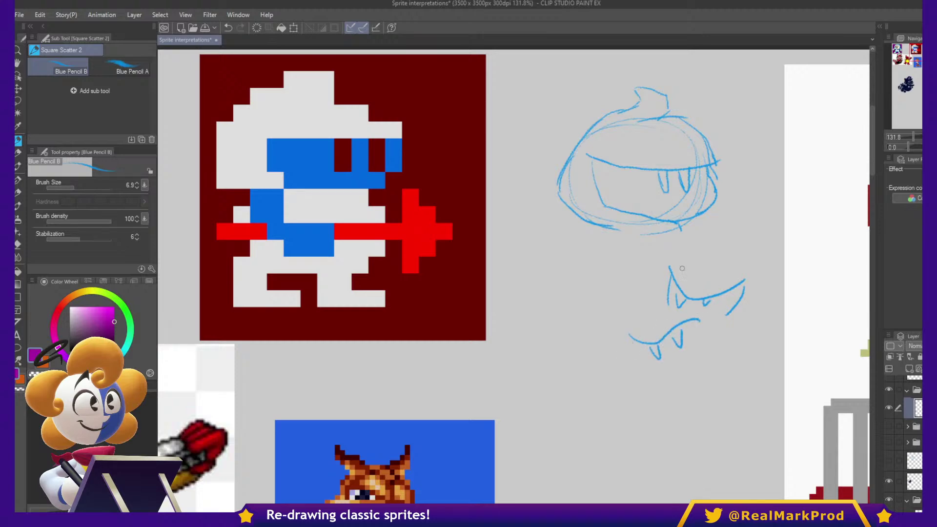
pyautogui.hotkey('ctrl', 'z')
pyautogui.hotkey('ctrl', 'z')
pyautogui.hotkey('ctrl', 'z')
pyautogui.hotkey('ctrl', 'z')
pyautogui.hotkey('ctrl', 'z')
pyautogui.hotkey('ctrl', 'z')
pyautogui.hotkey('ctrl', 'z')
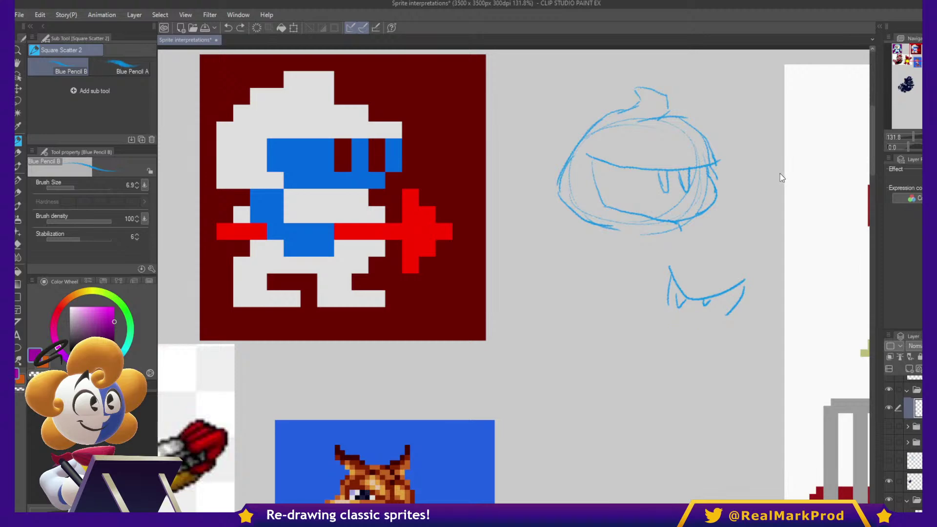
pyautogui.hotkey('ctrl', 'z')
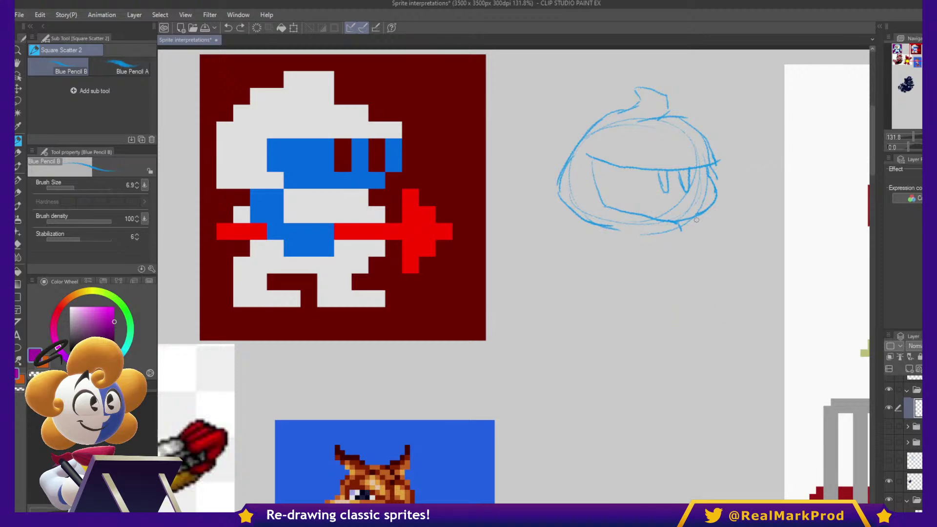
# - Sketch two drawstrings hanging from the hood and a large rounded body beneath the head
pyautogui.moveTo(667, 230)
pyautogui.mouseDown()
pyautogui.moveTo(674, 252)
pyautogui.moveTo(665, 261)
pyautogui.moveTo(696, 266)
pyautogui.mouseUp()
pyautogui.moveTo(715, 209); pyautogui.dragTo(704, 228)
pyautogui.moveTo(592, 159)
pyautogui.mouseDown()
pyautogui.moveTo(620, 216)
pyautogui.moveTo(689, 200)
pyautogui.moveTo(635, 213)
pyautogui.mouseUp()
pyautogui.moveTo(700, 217)
pyautogui.mouseDown()
pyautogui.moveTo(616, 232)
pyautogui.moveTo(577, 282)
pyautogui.moveTo(718, 263)
pyautogui.moveTo(713, 282)
pyautogui.mouseUp()
pyautogui.moveTo(611, 234)
pyautogui.mouseDown()
pyautogui.moveTo(581, 259)
pyautogui.moveTo(585, 293)
pyautogui.moveTo(645, 308)
pyautogui.moveTo(691, 298)
pyautogui.mouseUp()
pyautogui.moveTo(702, 231)
pyautogui.mouseDown()
pyautogui.moveTo(693, 301)
pyautogui.moveTo(641, 311)
pyautogui.mouseUp()
# - Sketch the rear arm, two round hands and a long diagonal arrow with its arrowhead across the body
pyautogui.moveTo(596, 232)
pyautogui.mouseDown()
pyautogui.moveTo(540, 253)
pyautogui.moveTo(558, 259)
pyautogui.moveTo(535, 268)
pyautogui.moveTo(558, 273)
pyautogui.mouseUp()
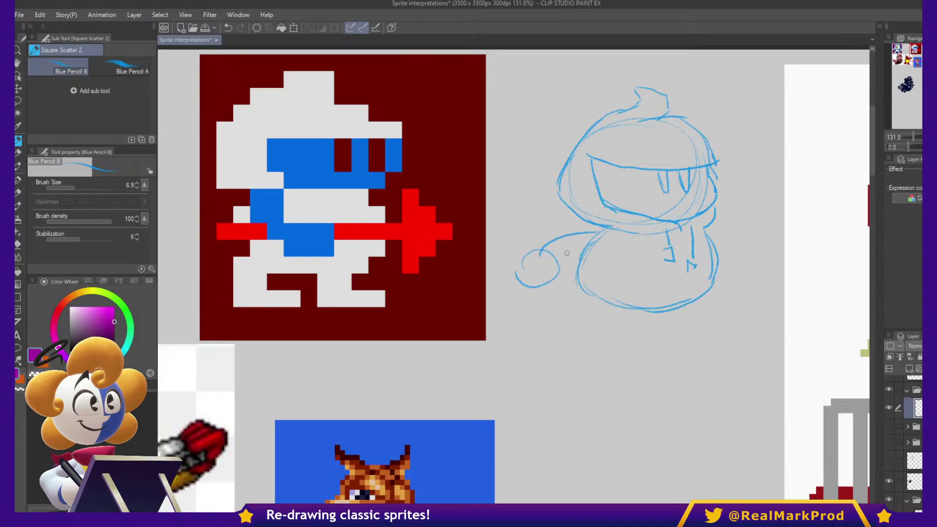
pyautogui.moveTo(539, 243)
pyautogui.mouseDown()
pyautogui.moveTo(534, 295)
pyautogui.moveTo(562, 259)
pyautogui.mouseUp()
pyautogui.moveTo(733, 252); pyautogui.dragTo(741, 266)
pyautogui.moveTo(513, 284)
pyautogui.mouseDown()
pyautogui.moveTo(555, 280)
pyautogui.moveTo(749, 230)
pyautogui.moveTo(508, 300)
pyautogui.moveTo(661, 269)
pyautogui.moveTo(766, 233)
pyautogui.moveTo(794, 255)
pyautogui.mouseUp()
pyautogui.moveTo(755, 191)
pyautogui.mouseDown()
pyautogui.moveTo(826, 192)
pyautogui.moveTo(816, 246)
pyautogui.mouseUp()
# - Sketch two short legs in a wide stance with rounded feet beneath the body
pyautogui.moveTo(602, 299); pyautogui.dragTo(596, 330)
pyautogui.hotkey('ctrl', 'z')
pyautogui.moveTo(594, 296)
pyautogui.mouseDown()
pyautogui.moveTo(575, 322)
pyautogui.moveTo(583, 328)
pyautogui.mouseUp()
pyautogui.moveTo(699, 294); pyautogui.dragTo(738, 327)
pyautogui.moveTo(617, 306)
pyautogui.mouseDown()
pyautogui.moveTo(605, 317)
pyautogui.moveTo(613, 336)
pyautogui.moveTo(539, 328)
pyautogui.moveTo(594, 349)
pyautogui.moveTo(619, 345)
pyautogui.mouseUp()
pyautogui.moveTo(691, 304); pyautogui.dragTo(728, 343)
pyautogui.moveTo(738, 333)
pyautogui.mouseDown()
pyautogui.moveTo(767, 321)
pyautogui.moveTo(799, 348)
pyautogui.moveTo(727, 349)
pyautogui.mouseUp()
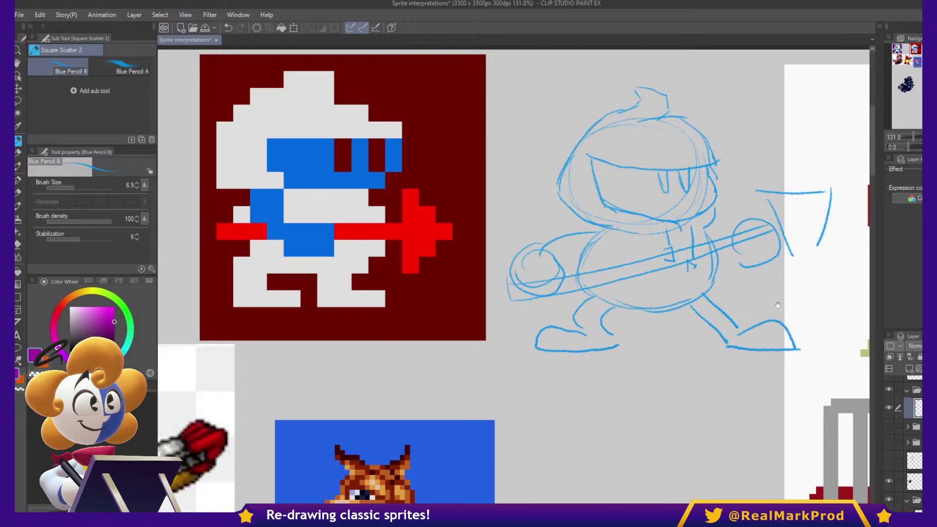
# - Reinforce the lower contour and front edge of the rounded body with heavier pencil strokes
pyautogui.moveTo(612, 312); pyautogui.dragTo(688, 310)
pyautogui.moveTo(705, 232)
pyautogui.mouseDown()
pyautogui.moveTo(715, 280)
pyautogui.moveTo(659, 314)
pyautogui.mouseUp()
pyautogui.moveTo(719, 282); pyautogui.dragTo(696, 305)
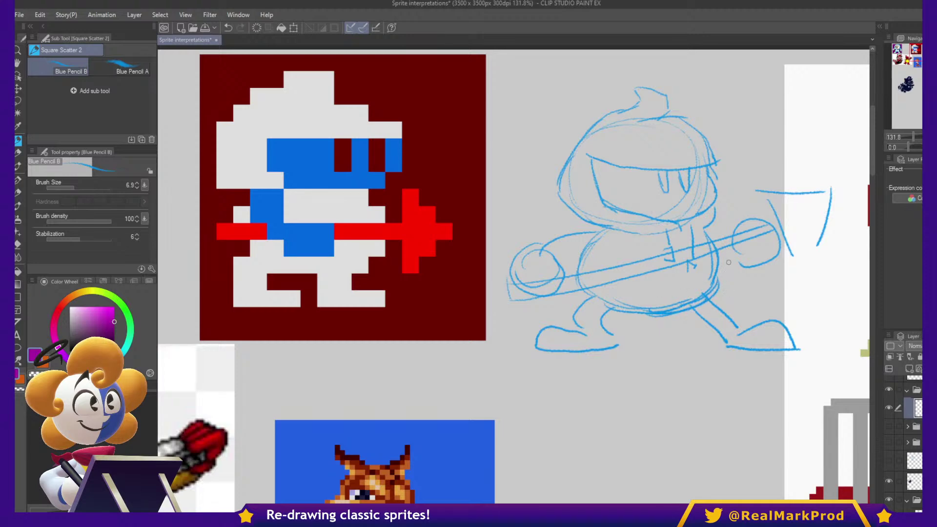
pyautogui.moveTo(719, 267); pyautogui.dragTo(690, 304)
pyautogui.moveTo(739, 260); pyautogui.dragTo(761, 288)
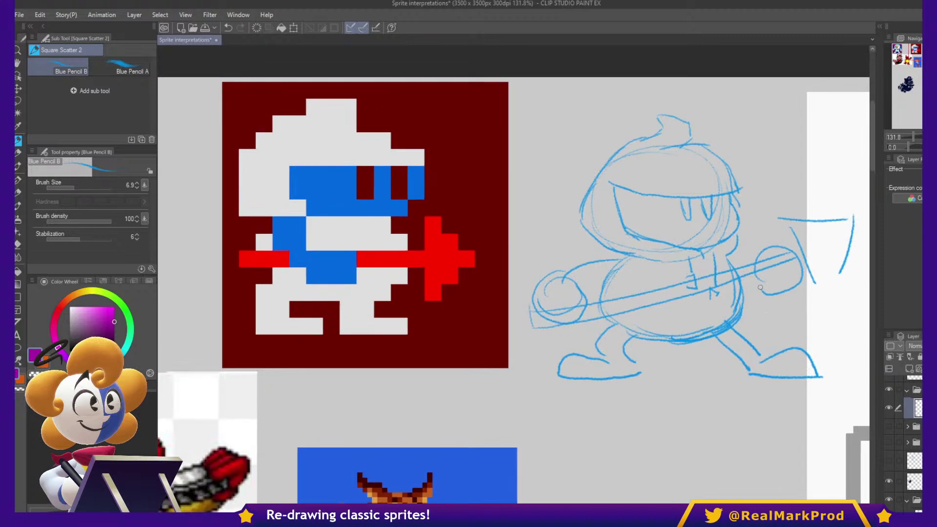
# - Lasso the sketched head, stretch it slightly wider, and clear the selection
pyautogui.press('m')
pyautogui.moveTo(632, 258)
pyautogui.mouseDown()
pyautogui.moveTo(581, 237)
pyautogui.moveTo(577, 155)
pyautogui.moveTo(698, 91)
pyautogui.moveTo(763, 159)
pyautogui.moveTo(756, 222)
pyautogui.moveTo(732, 253)
pyautogui.moveTo(716, 249)
pyautogui.moveTo(704, 262)
pyautogui.moveTo(691, 249)
pyautogui.moveTo(654, 264)
pyautogui.mouseUp()
pyautogui.hotkey('ctrl', 't')
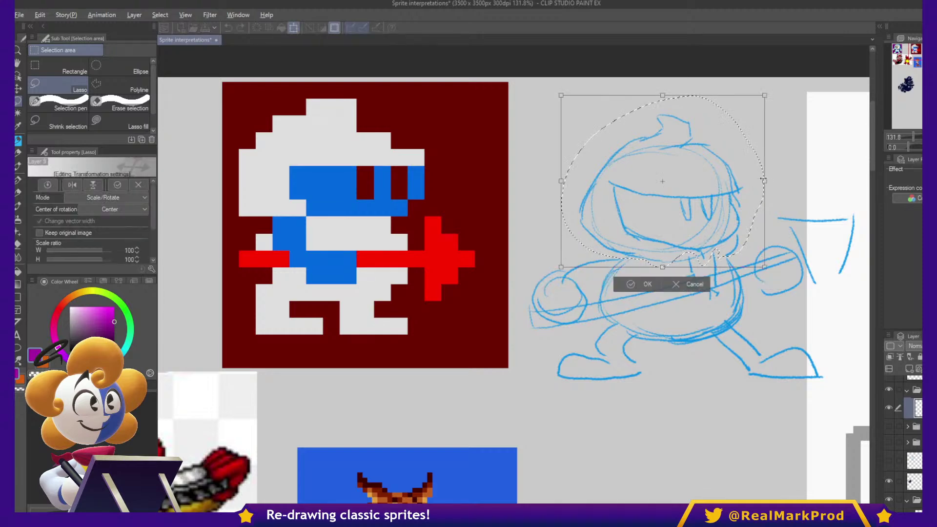
pyautogui.moveTo(773, 181); pyautogui.dragTo(776, 181)
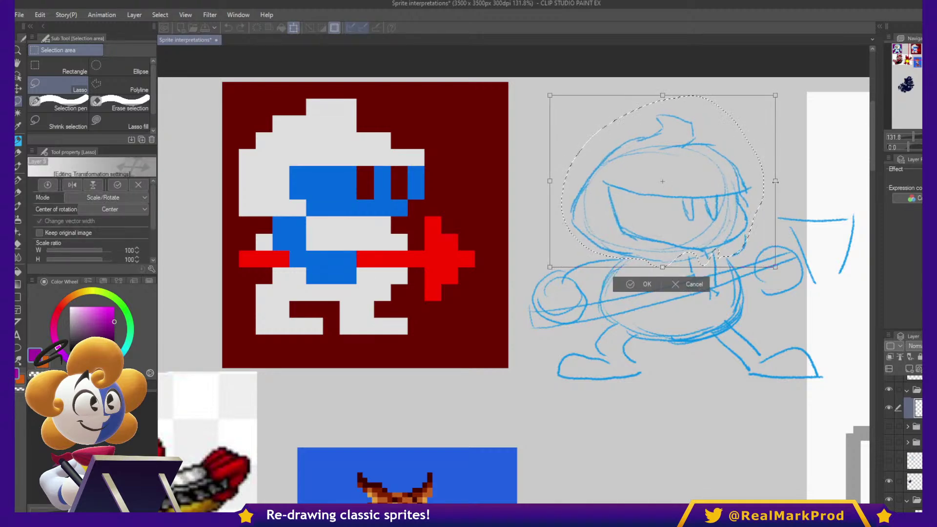
pyautogui.press('Return')
pyautogui.hotkey('ctrl', 'd')
# - Lasso the front leg and foot and scale them down slightly
pyautogui.moveTo(713, 349)
pyautogui.mouseDown()
pyautogui.moveTo(805, 326)
pyautogui.moveTo(727, 379)
pyautogui.moveTo(714, 350)
pyautogui.mouseUp()
pyautogui.hotkey('ctrl', 't')
pyautogui.moveTo(832, 396); pyautogui.dragTo(815, 384)
pyautogui.click(742, 405)
# - Scale the rear leg and foot to 88%, deselect, and redraw the lines that join the leg to the body and foot
pyautogui.moveTo(638, 341)
pyautogui.mouseDown()
pyautogui.moveTo(627, 326)
pyautogui.moveTo(551, 349)
pyautogui.moveTo(670, 353)
pyautogui.mouseUp()
pyautogui.hotkey('ctrl', 't')
pyautogui.moveTo(608, 404)
pyautogui.mouseDown()
pyautogui.moveTo(608, 393)
pyautogui.moveTo(627, 396)
pyautogui.moveTo(630, 374)
pyautogui.mouseUp()
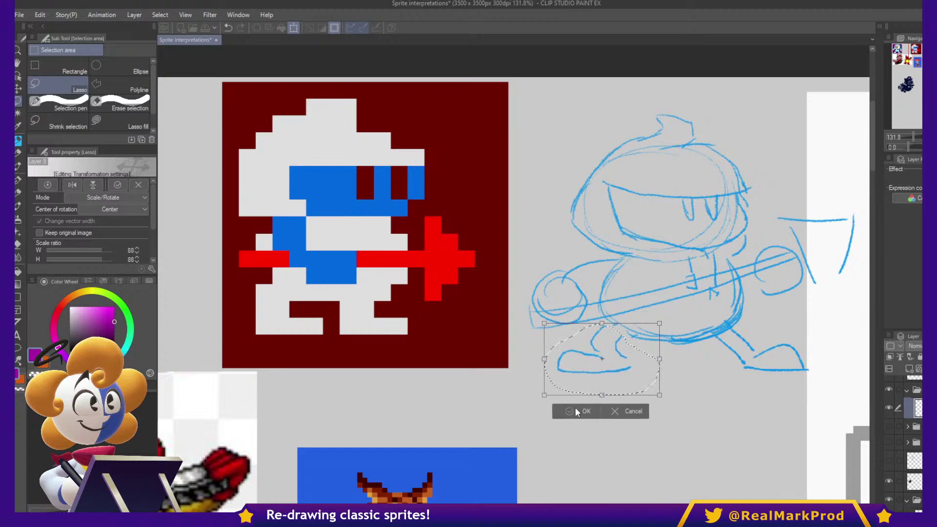
pyautogui.click(571, 412)
pyautogui.hotkey('ctrl', 'd')
pyautogui.press('p')
pyautogui.moveTo(609, 324)
pyautogui.mouseDown()
pyautogui.moveTo(589, 339)
pyautogui.moveTo(612, 353)
pyautogui.moveTo(631, 335)
pyautogui.moveTo(614, 346)
pyautogui.moveTo(634, 367)
pyautogui.mouseUp()
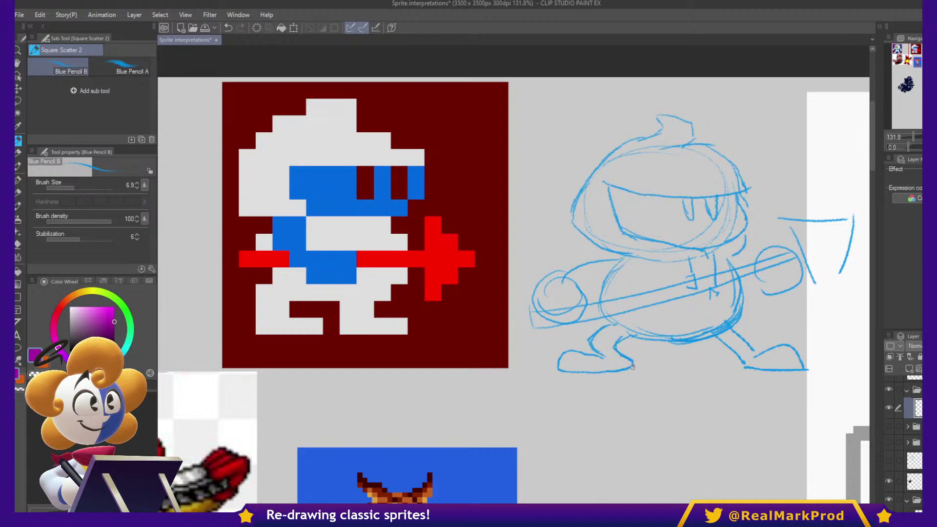
# - Sketch the front arm and both hands' gripping fingers and cuffs, and reinforce the arrow shaft's edges
pyautogui.moveTo(742, 294)
pyautogui.mouseDown()
pyautogui.moveTo(771, 312)
pyautogui.moveTo(778, 288)
pyautogui.moveTo(745, 288)
pyautogui.moveTo(765, 300)
pyautogui.moveTo(770, 278)
pyautogui.moveTo(743, 299)
pyautogui.moveTo(763, 312)
pyautogui.moveTo(783, 302)
pyautogui.moveTo(763, 292)
pyautogui.moveTo(790, 273)
pyautogui.mouseUp()
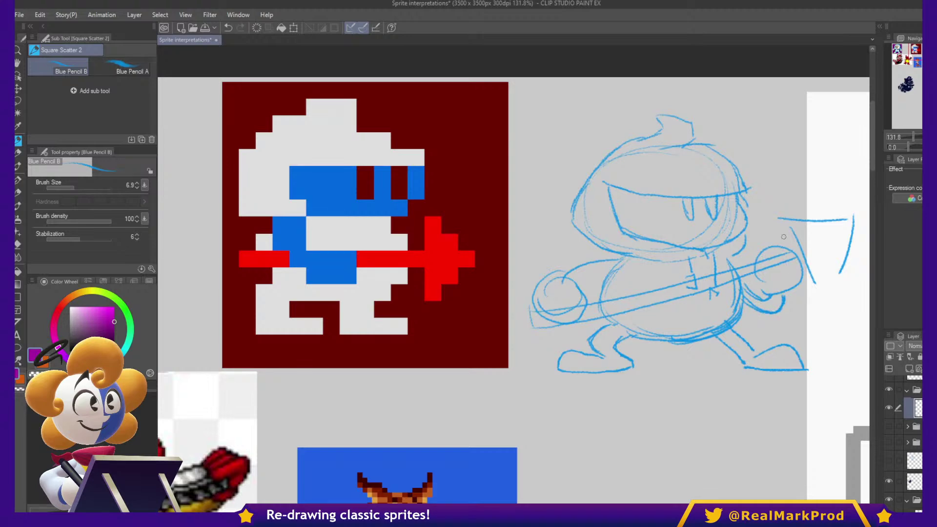
pyautogui.moveTo(762, 302); pyautogui.dragTo(787, 308)
pyautogui.moveTo(558, 275)
pyautogui.mouseDown()
pyautogui.moveTo(567, 255)
pyautogui.moveTo(586, 288)
pyautogui.moveTo(572, 254)
pyautogui.mouseUp()
pyautogui.moveTo(574, 290)
pyautogui.mouseDown()
pyautogui.moveTo(586, 308)
pyautogui.moveTo(571, 334)
pyautogui.moveTo(590, 323)
pyautogui.mouseUp()
pyautogui.moveTo(568, 327)
pyautogui.mouseDown()
pyautogui.moveTo(538, 313)
pyautogui.moveTo(550, 280)
pyautogui.moveTo(544, 309)
pyautogui.moveTo(527, 310)
pyautogui.moveTo(537, 326)
pyautogui.mouseUp()
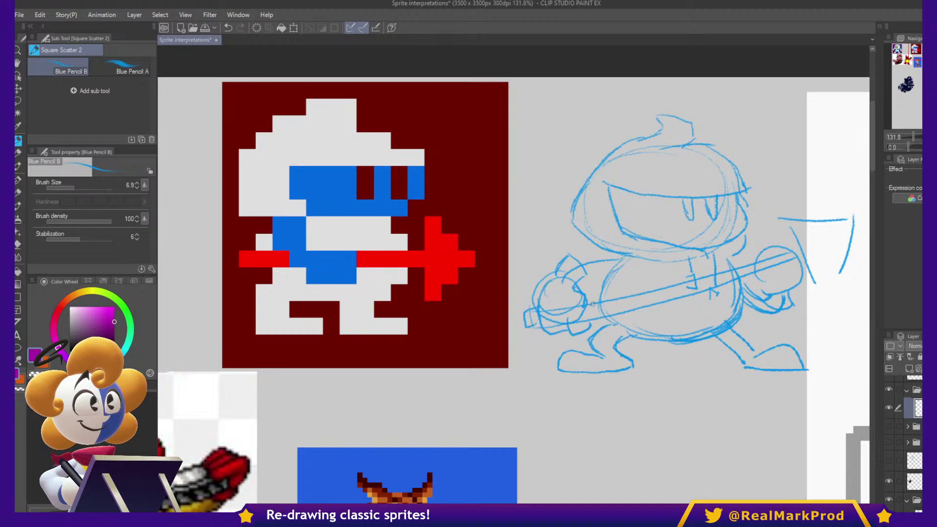
pyautogui.moveTo(580, 288)
pyautogui.mouseDown()
pyautogui.moveTo(598, 318)
pyautogui.moveTo(587, 316)
pyautogui.moveTo(629, 307)
pyautogui.moveTo(594, 300)
pyautogui.moveTo(745, 262)
pyautogui.mouseUp()
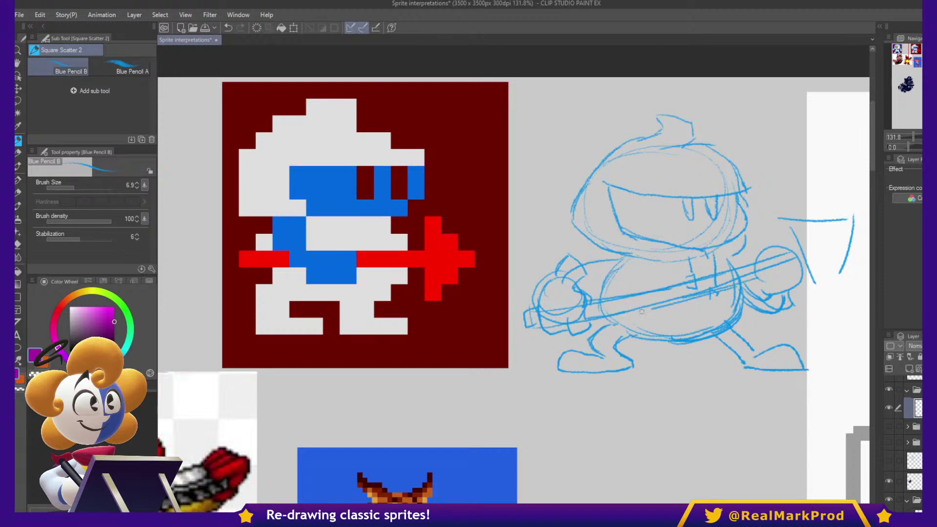
# - Sketch a curling cord trailing from the arrow's tail end with a small brimmed pot hanging from it
pyautogui.moveTo(525, 320)
pyautogui.mouseDown()
pyautogui.moveTo(475, 357)
pyautogui.moveTo(524, 374)
pyautogui.mouseUp()
pyautogui.moveTo(506, 411)
pyautogui.mouseDown()
pyautogui.moveTo(545, 407)
pyautogui.moveTo(501, 415)
pyautogui.mouseUp()
pyautogui.moveTo(488, 383); pyautogui.dragTo(557, 376)
pyautogui.hotkey('ctrl', 'z')
pyautogui.moveTo(493, 393)
pyautogui.mouseDown()
pyautogui.moveTo(555, 389)
pyautogui.moveTo(526, 375)
pyautogui.mouseUp()
pyautogui.moveTo(523, 373)
pyautogui.mouseDown()
pyautogui.moveTo(537, 390)
pyautogui.moveTo(504, 421)
pyautogui.mouseUp()
pyautogui.moveTo(539, 396)
pyautogui.mouseDown()
pyautogui.moveTo(522, 418)
pyautogui.moveTo(550, 423)
pyautogui.mouseUp()
pyautogui.moveTo(502, 419)
pyautogui.mouseDown()
pyautogui.moveTo(537, 432)
pyautogui.moveTo(552, 422)
pyautogui.mouseUp()
pyautogui.moveTo(492, 393)
pyautogui.mouseDown()
pyautogui.moveTo(565, 391)
pyautogui.moveTo(514, 376)
pyautogui.mouseUp()
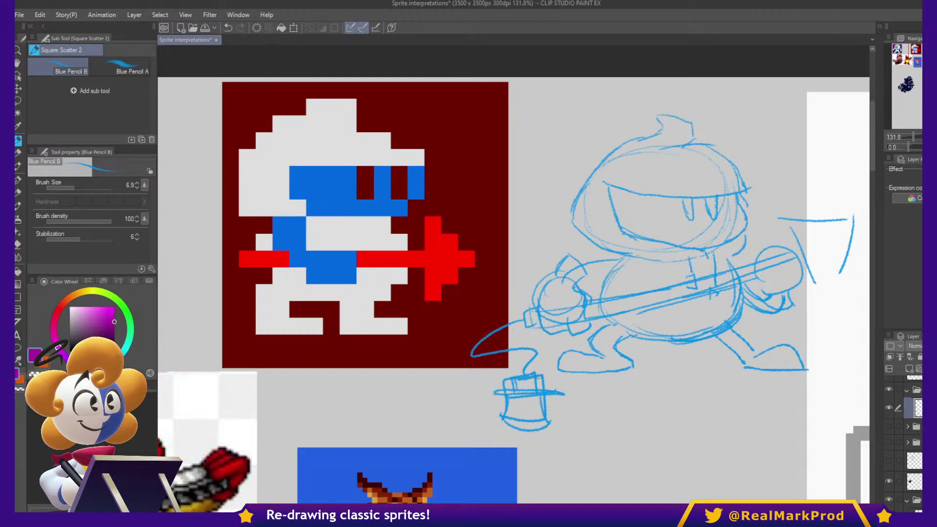
# - Complete the arrow's large triangular head, reinforcing its edges and tip and extending the shaft lines through it
pyautogui.moveTo(791, 343); pyautogui.dragTo(710, 357)
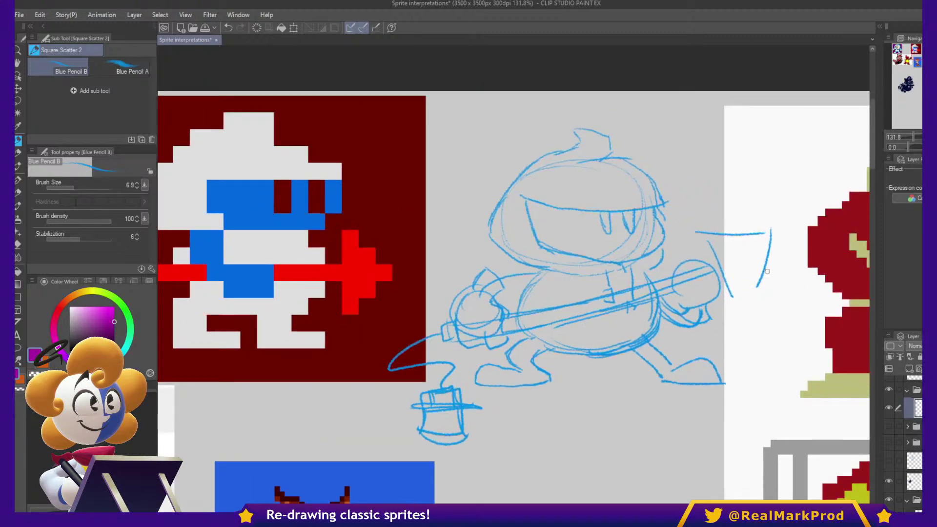
pyautogui.moveTo(705, 234)
pyautogui.mouseDown()
pyautogui.moveTo(735, 307)
pyautogui.moveTo(766, 273)
pyautogui.mouseUp()
pyautogui.moveTo(703, 232)
pyautogui.mouseDown()
pyautogui.moveTo(784, 230)
pyautogui.moveTo(735, 304)
pyautogui.mouseUp()
pyautogui.moveTo(767, 277); pyautogui.dragTo(736, 305)
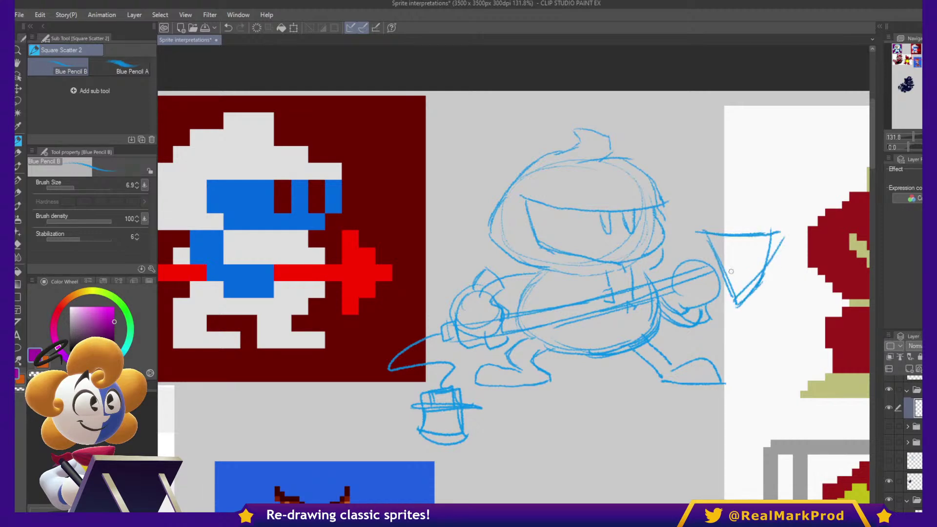
pyautogui.moveTo(773, 250)
pyautogui.mouseDown()
pyautogui.moveTo(750, 322)
pyautogui.moveTo(773, 293)
pyautogui.moveTo(731, 343)
pyautogui.mouseUp()
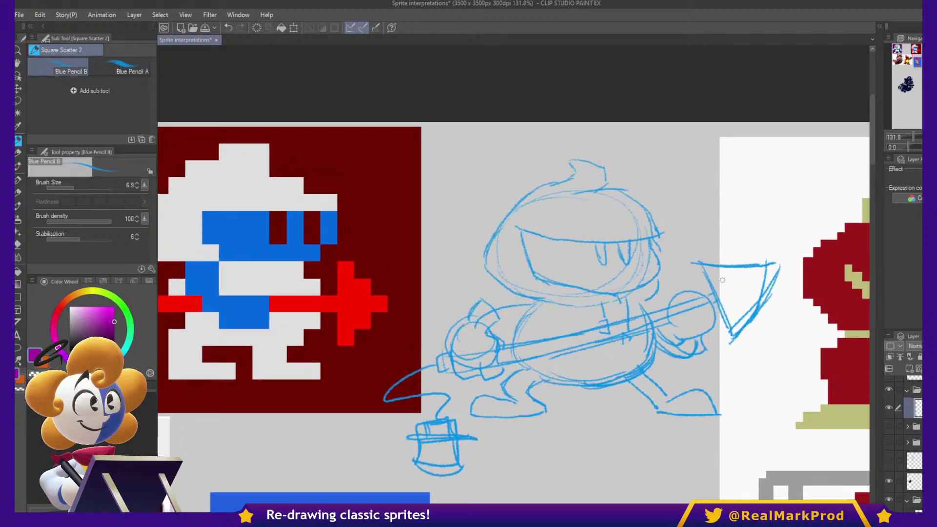
pyautogui.moveTo(699, 263)
pyautogui.mouseDown()
pyautogui.moveTo(734, 338)
pyautogui.moveTo(706, 274)
pyautogui.mouseUp()
pyautogui.moveTo(758, 270)
pyautogui.mouseDown()
pyautogui.moveTo(781, 261)
pyautogui.moveTo(759, 292)
pyautogui.moveTo(747, 272)
pyautogui.moveTo(767, 267)
pyautogui.mouseUp()
pyautogui.moveTo(723, 291); pyautogui.dragTo(772, 273)
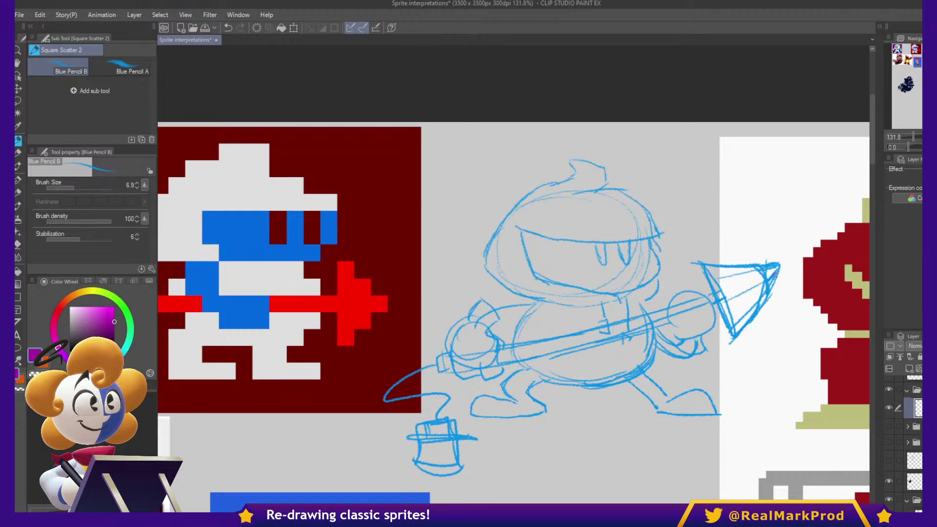
pyautogui.moveTo(764, 336); pyautogui.dragTo(797, 315)
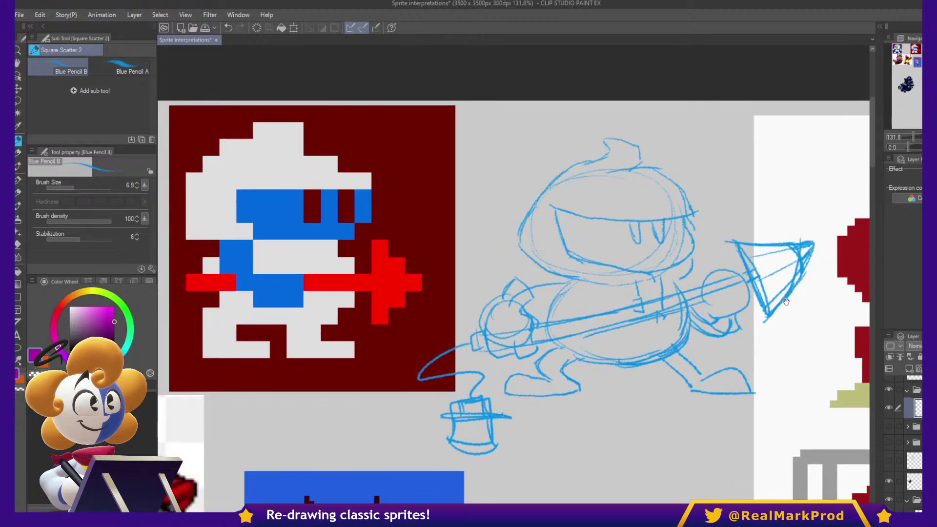
pyautogui.moveTo(744, 298); pyautogui.dragTo(798, 309)
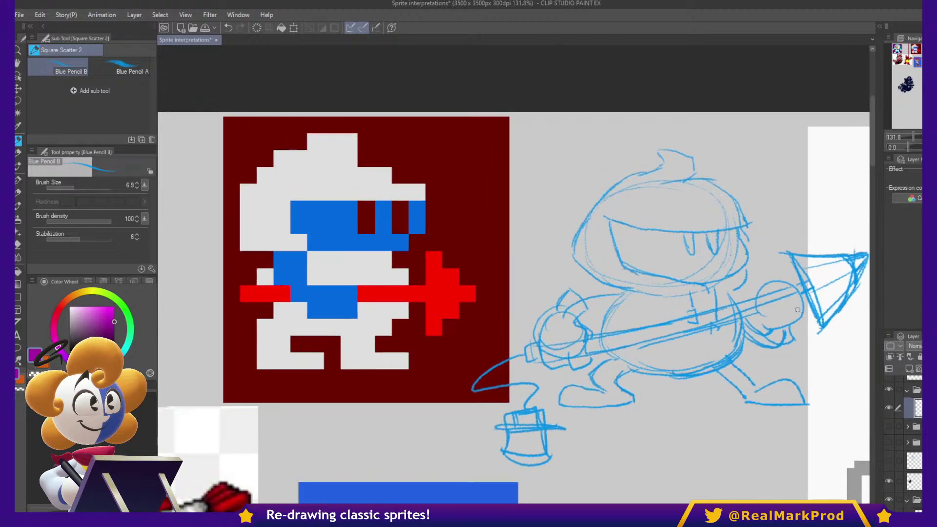
# - Sketch a curved hem across the lower belly and redraw the sleeve line of the arm at the arrow's tail end
pyautogui.moveTo(606, 334)
pyautogui.mouseDown()
pyautogui.moveTo(690, 358)
pyautogui.moveTo(743, 330)
pyautogui.moveTo(678, 357)
pyautogui.moveTo(636, 348)
pyautogui.moveTo(735, 343)
pyautogui.mouseUp()
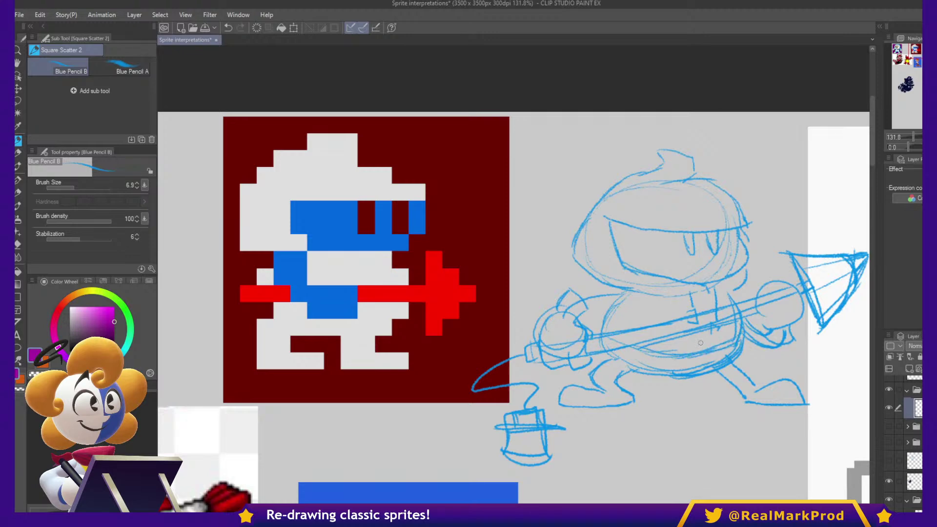
pyautogui.moveTo(582, 301); pyautogui.dragTo(640, 295)
pyautogui.hotkey('ctrl', 'z')
pyautogui.moveTo(584, 306)
pyautogui.mouseDown()
pyautogui.moveTo(621, 292)
pyautogui.moveTo(585, 305)
pyautogui.moveTo(619, 302)
pyautogui.moveTo(589, 308)
pyautogui.moveTo(633, 300)
pyautogui.moveTo(579, 319)
pyautogui.mouseUp()
pyautogui.moveTo(817, 300); pyautogui.dragTo(794, 325)
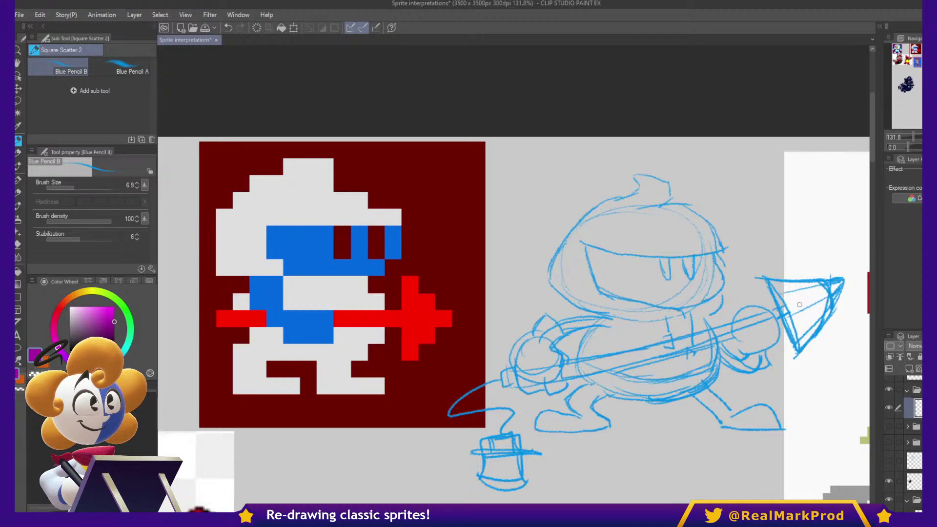
# - Reinforce the two narrow eyes and darken the hood's collar curve below the chin
pyautogui.moveTo(654, 259)
pyautogui.mouseDown()
pyautogui.moveTo(665, 284)
pyautogui.moveTo(682, 257)
pyautogui.moveTo(691, 283)
pyautogui.moveTo(697, 263)
pyautogui.moveTo(689, 271)
pyautogui.moveTo(660, 260)
pyautogui.moveTo(661, 281)
pyautogui.moveTo(671, 264)
pyautogui.mouseUp()
pyautogui.moveTo(719, 295); pyautogui.dragTo(710, 323)
pyautogui.moveTo(785, 341); pyautogui.dragTo(749, 377)
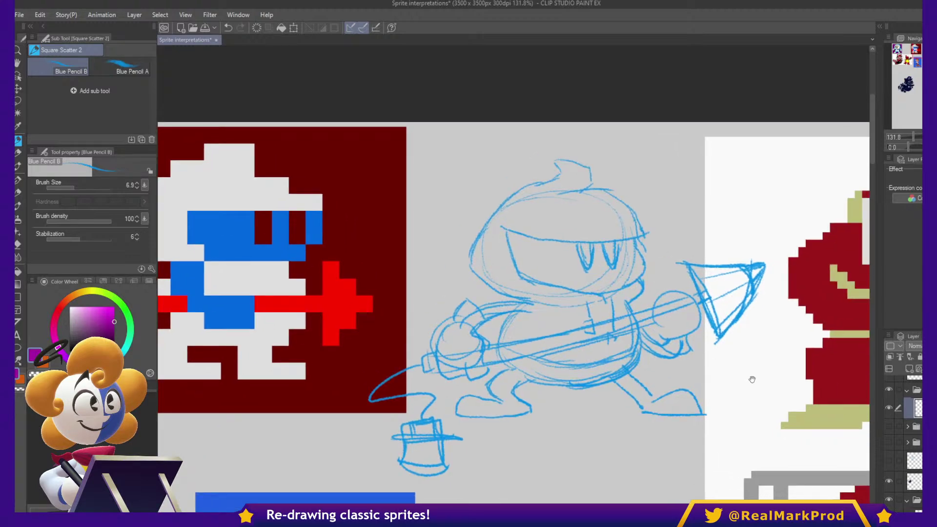
# - Sketch the hood's two hanging drawstrings with their end tips and redraw the fist gripping the shaft near the arrowhead
pyautogui.moveTo(590, 306)
pyautogui.mouseDown()
pyautogui.moveTo(585, 313)
pyautogui.moveTo(611, 313)
pyautogui.mouseUp()
pyautogui.moveTo(613, 344)
pyautogui.mouseDown()
pyautogui.moveTo(580, 320)
pyautogui.moveTo(589, 312)
pyautogui.moveTo(591, 337)
pyautogui.mouseUp()
pyautogui.moveTo(591, 342); pyautogui.dragTo(597, 360)
pyautogui.moveTo(617, 300)
pyautogui.mouseDown()
pyautogui.moveTo(625, 351)
pyautogui.moveTo(618, 339)
pyautogui.mouseUp()
pyautogui.moveTo(708, 311); pyautogui.dragTo(749, 311)
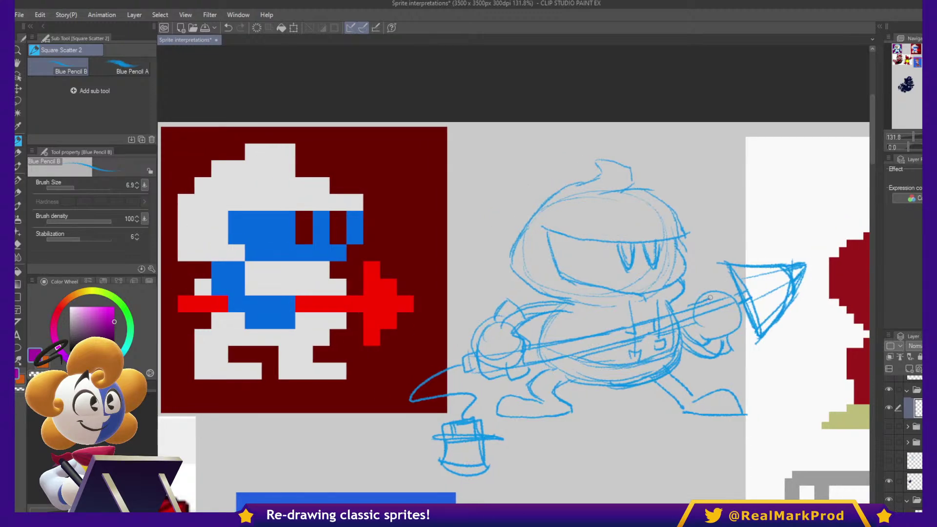
pyautogui.moveTo(685, 310)
pyautogui.mouseDown()
pyautogui.moveTo(699, 324)
pyautogui.moveTo(694, 336)
pyautogui.moveTo(689, 307)
pyautogui.moveTo(730, 287)
pyautogui.moveTo(738, 328)
pyautogui.moveTo(724, 343)
pyautogui.moveTo(711, 333)
pyautogui.moveTo(801, 359)
pyautogui.mouseUp()
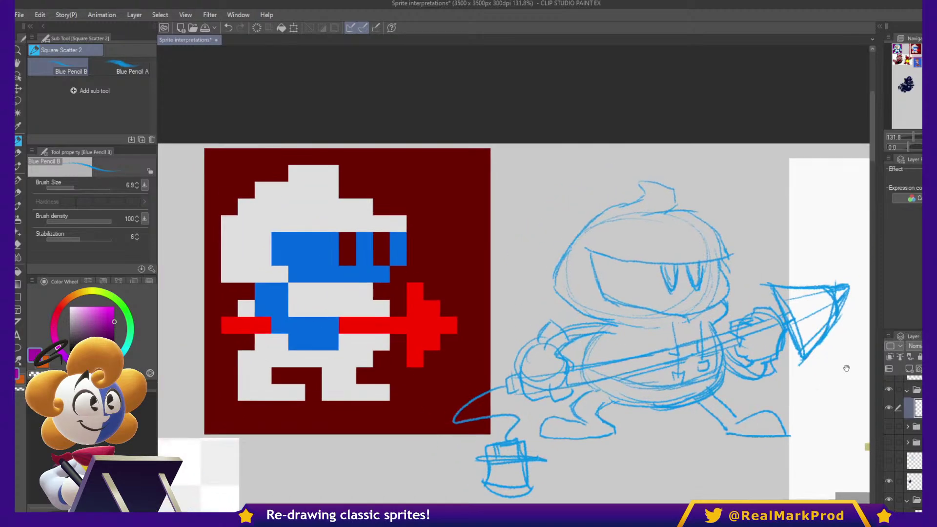
pyautogui.moveTo(824, 396); pyautogui.dragTo(799, 361)
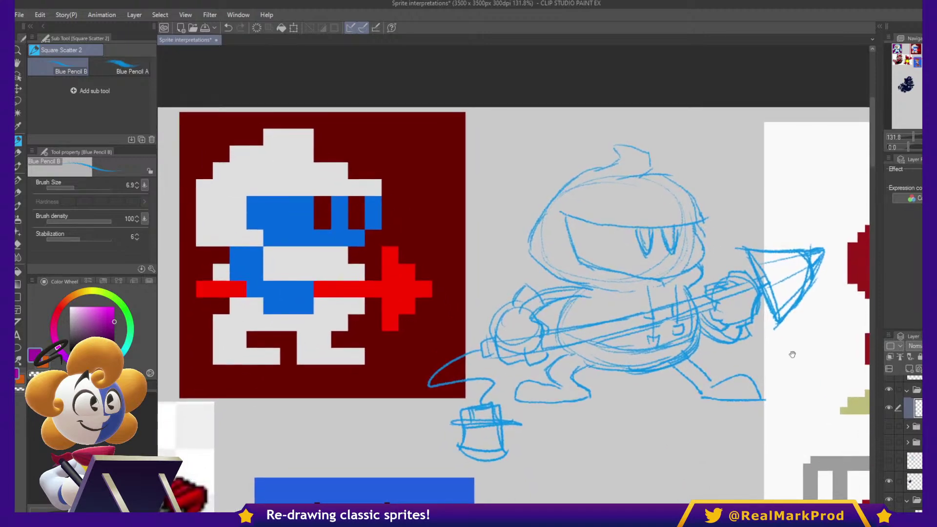
# - Narrow the hood's face opening by redrawing its back edge, and reinforce the hood's crown and brim corner
pyautogui.moveTo(575, 218); pyautogui.dragTo(600, 268)
pyautogui.hotkey('ctrl', 'z')
pyautogui.hotkey('ctrl', 'z')
pyautogui.hotkey('ctrl', 'z')
pyautogui.moveTo(575, 217)
pyautogui.mouseDown()
pyautogui.moveTo(601, 265)
pyautogui.moveTo(564, 228)
pyautogui.moveTo(566, 213)
pyautogui.moveTo(597, 268)
pyautogui.mouseUp()
pyautogui.moveTo(624, 176); pyautogui.dragTo(672, 176)
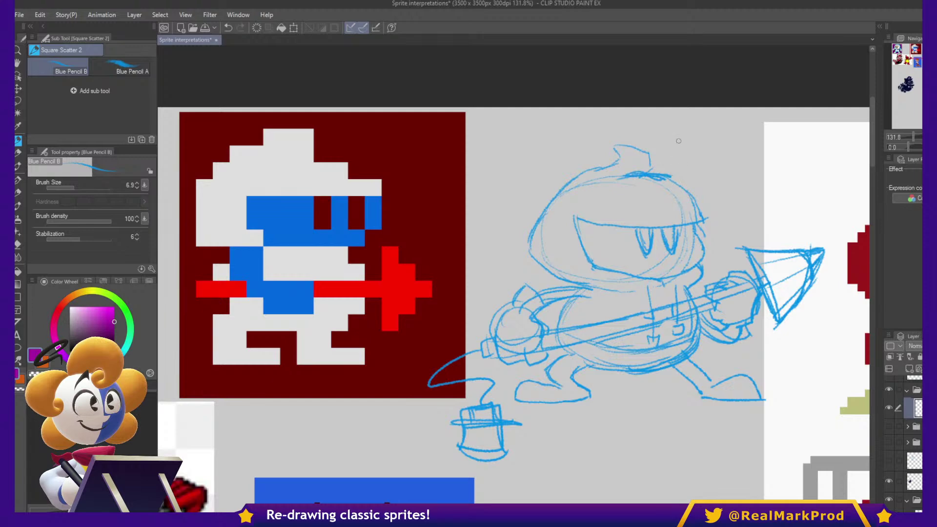
pyautogui.moveTo(698, 204); pyautogui.dragTo(706, 222)
pyautogui.moveTo(813, 227)
pyautogui.mouseDown()
pyautogui.moveTo(812, 206)
pyautogui.moveTo(814, 238)
pyautogui.mouseUp()
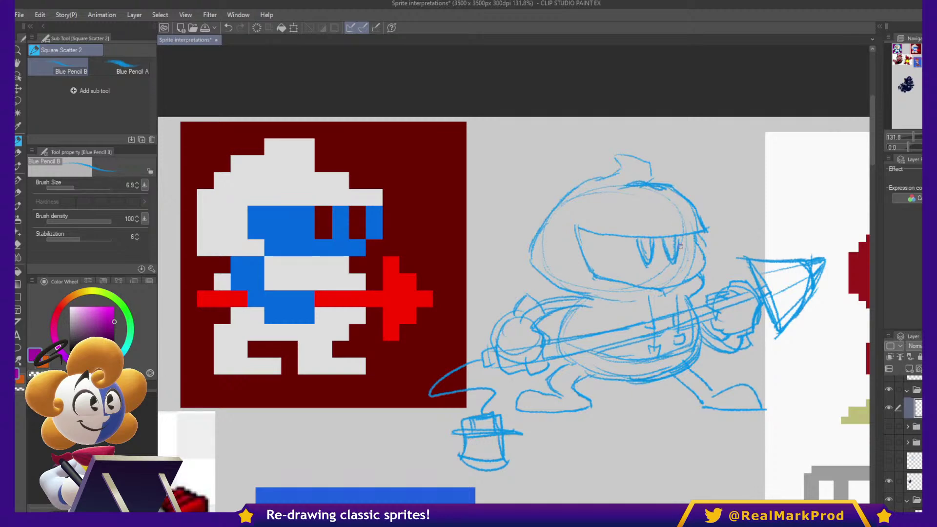
# - Scale the whole arrow-carrier sketch up to 252% and place it in the empty area below the dark raccoon silhouette
pyautogui.scroll(-4, 659, 229)
pyautogui.hotkey('ctrl', 't')
pyautogui.moveTo(672, 276)
pyautogui.mouseDown()
pyautogui.moveTo(645, 107)
pyautogui.moveTo(568, 363)
pyautogui.mouseUp()
pyautogui.moveTo(517, 385)
pyautogui.mouseDown()
pyautogui.moveTo(548, 148)
pyautogui.moveTo(576, 272)
pyautogui.mouseUp()
pyautogui.moveTo(631, 152)
pyautogui.mouseDown()
pyautogui.moveTo(588, 362)
pyautogui.moveTo(578, 365)
pyautogui.mouseUp()
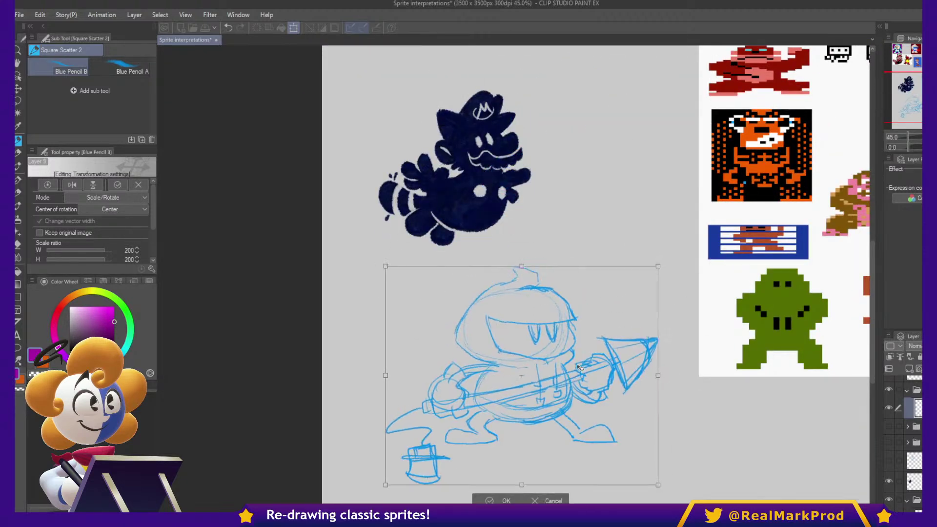
pyautogui.moveTo(658, 266); pyautogui.dragTo(625, 326)
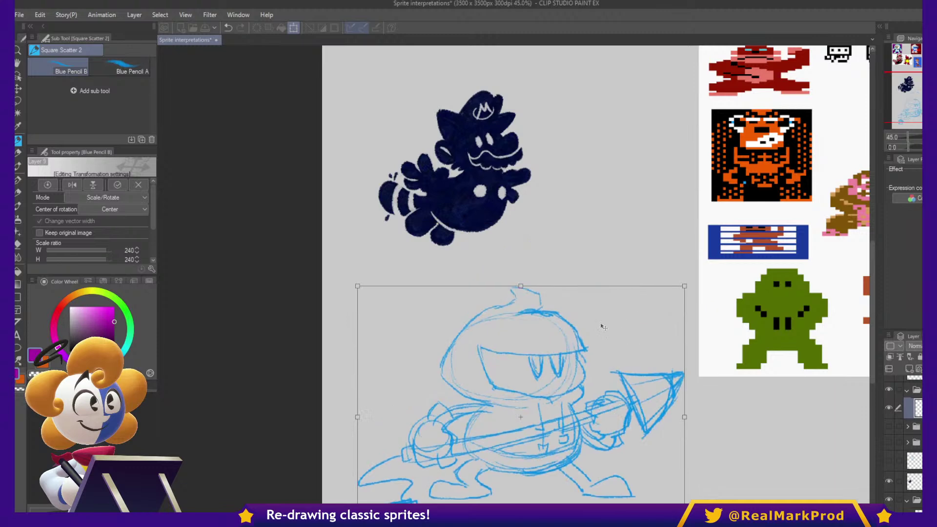
pyautogui.scroll(5, 627, 326)
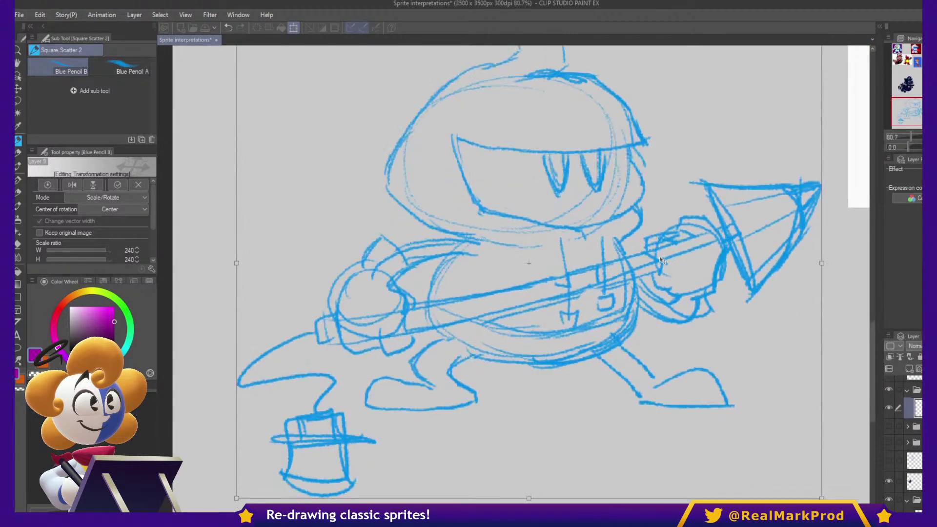
pyautogui.moveTo(822, 263); pyautogui.dragTo(850, 262)
pyautogui.moveTo(781, 264); pyautogui.dragTo(743, 280)
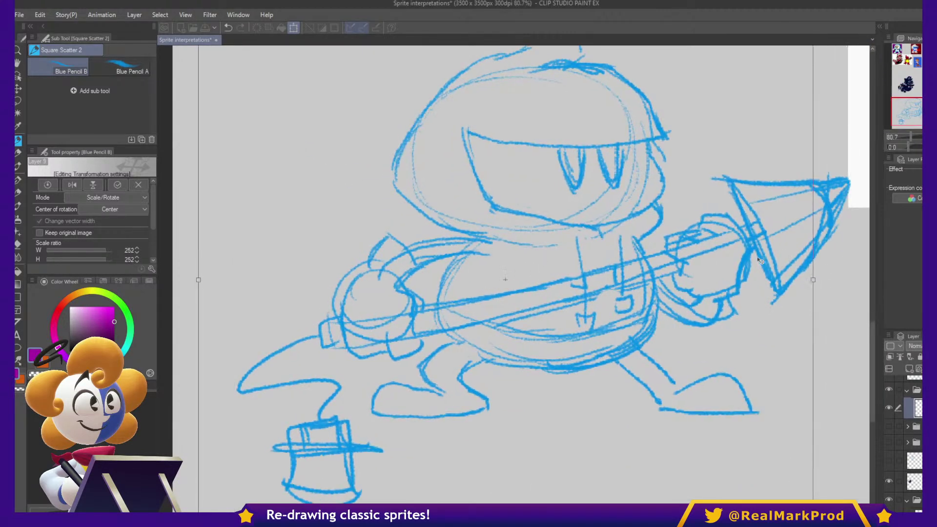
pyautogui.press('Return')
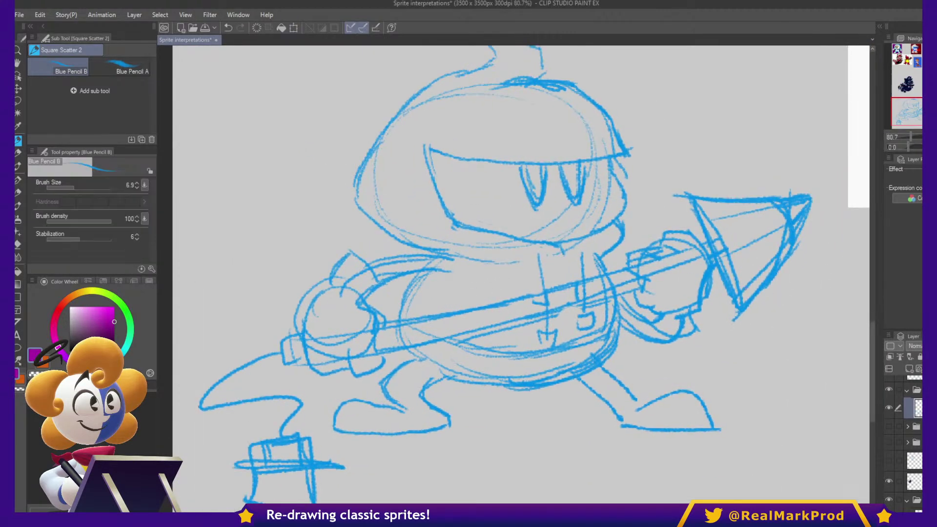
# - Add a new layer beneath the sketch, fade the sketch, and place the reference sprite beside the drawing
pyautogui.click(910, 370)
pyautogui.press('p')
pyautogui.moveTo(566, 213); pyautogui.dragTo(617, 272)
pyautogui.click(912, 428)
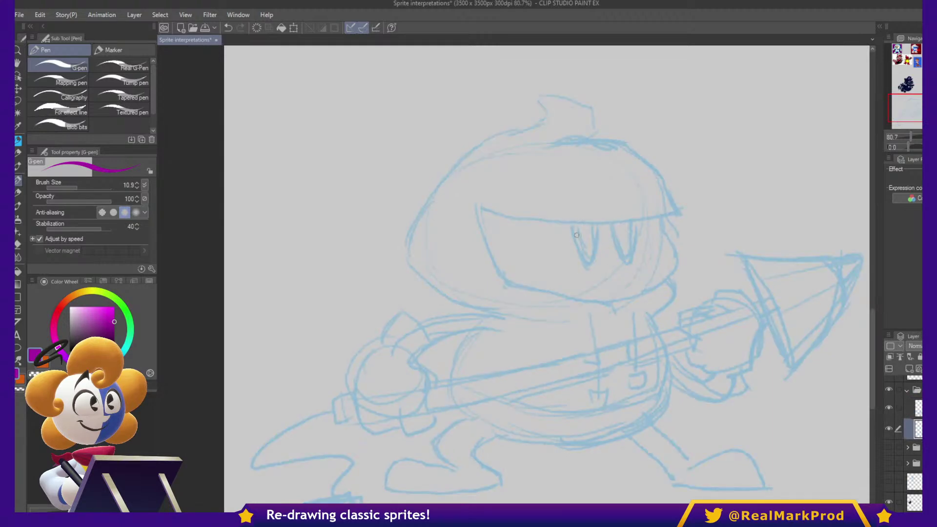
pyautogui.scroll(-8, 577, 236)
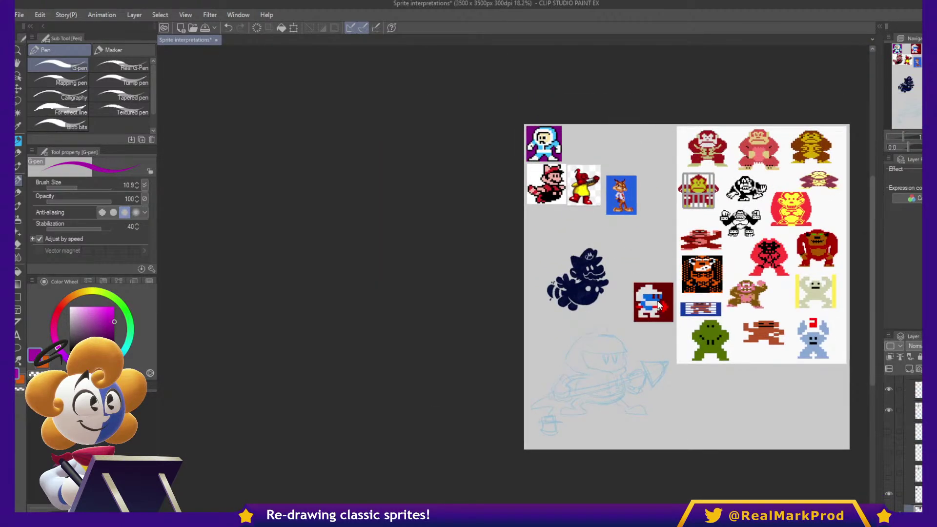
pyautogui.scroll(6, 668, 357)
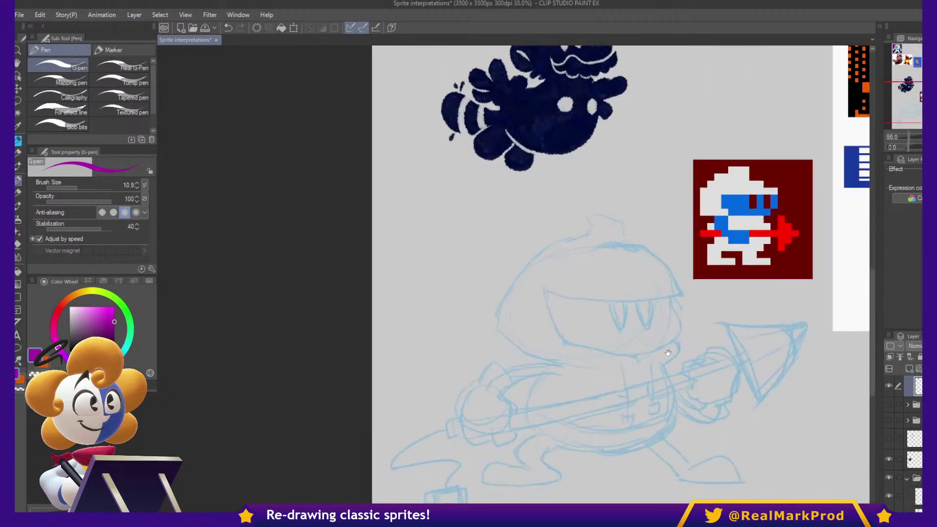
pyautogui.scroll(2, 668, 356)
# - Choose the Neat lines COLOR brush with a pale pink colour, test it over the reference sprite, and undo the test
pyautogui.press('b')
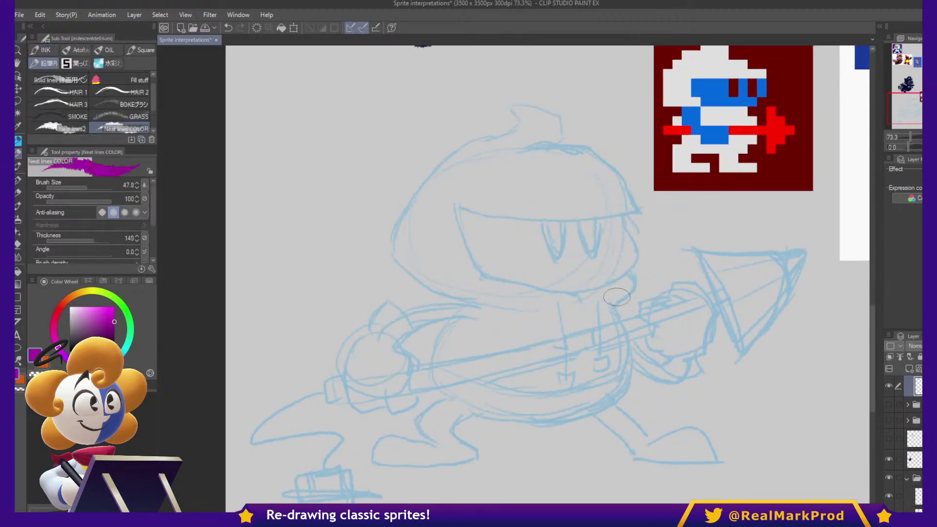
pyautogui.click(87, 292)
pyautogui.click(78, 308)
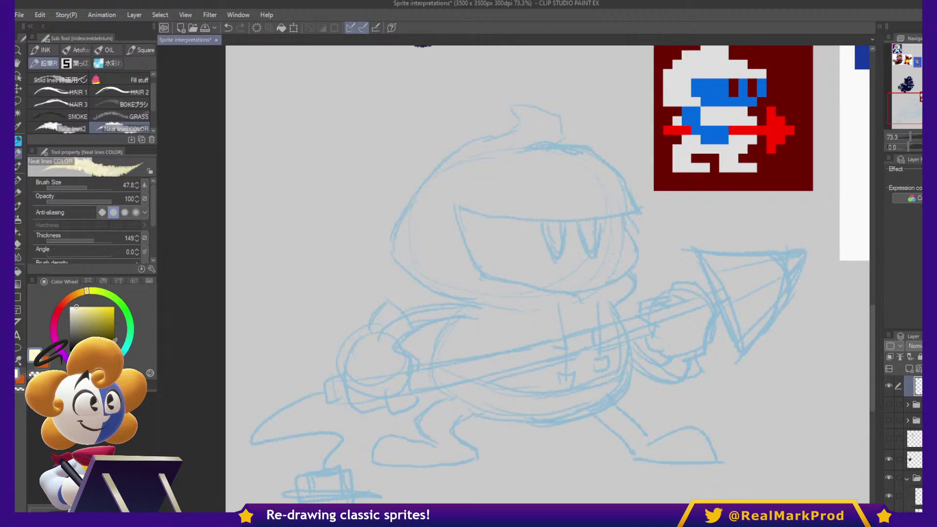
pyautogui.click(55, 341)
pyautogui.click(78, 308)
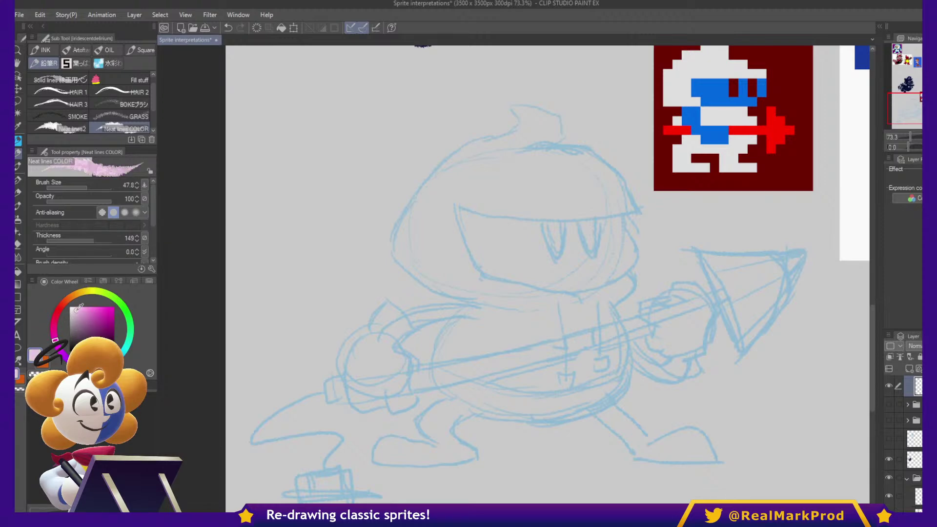
pyautogui.moveTo(711, 82)
pyautogui.mouseDown()
pyautogui.moveTo(676, 90)
pyautogui.moveTo(715, 61)
pyautogui.moveTo(674, 61)
pyautogui.mouseUp()
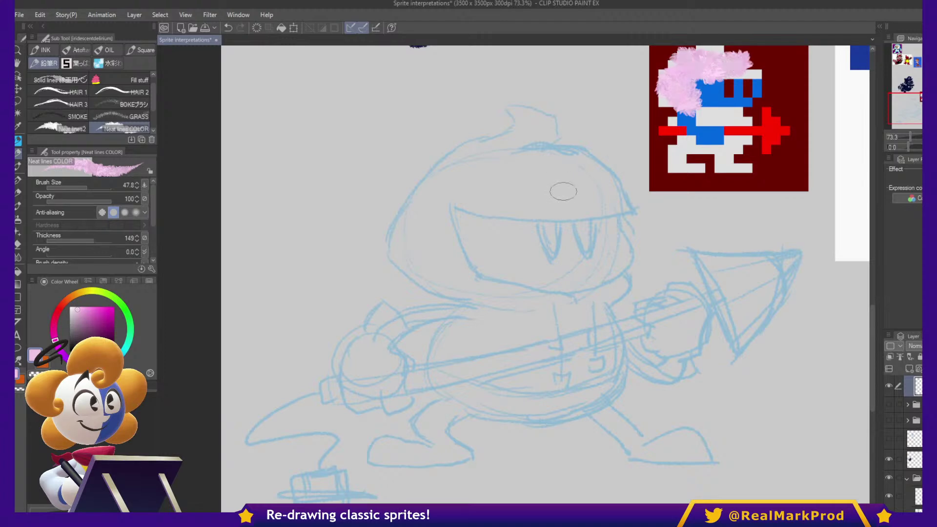
pyautogui.hotkey('ctrl', 'z')
pyautogui.moveTo(584, 198); pyautogui.dragTo(618, 223)
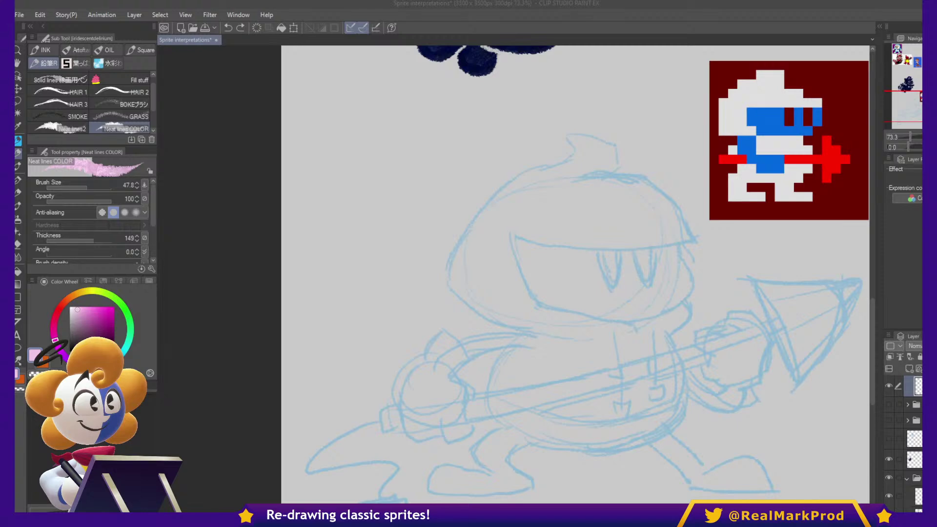
pyautogui.moveTo(743, 243); pyautogui.dragTo(731, 210)
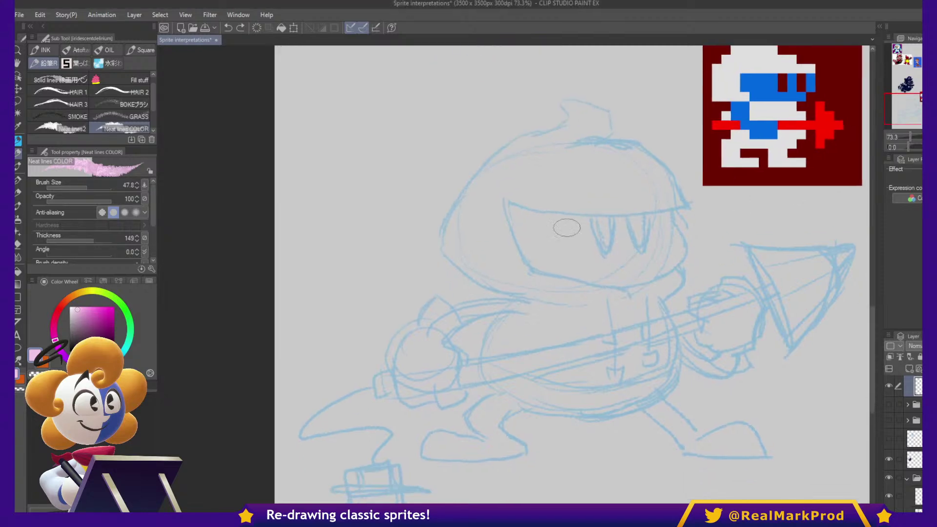
# - Paint the hood's back edge, curled tip and front crown edge in pale pink, reducing the brush size to 28.4
pyautogui.moveTo(493, 273)
pyautogui.mouseDown()
pyautogui.moveTo(452, 251)
pyautogui.moveTo(451, 224)
pyautogui.moveTo(533, 142)
pyautogui.moveTo(563, 128)
pyautogui.moveTo(543, 135)
pyautogui.moveTo(568, 143)
pyautogui.moveTo(587, 113)
pyautogui.moveTo(575, 116)
pyautogui.moveTo(569, 102)
pyautogui.moveTo(604, 119)
pyautogui.moveTo(612, 111)
pyautogui.moveTo(584, 131)
pyautogui.mouseUp()
pyautogui.press('[')
pyautogui.press('[')
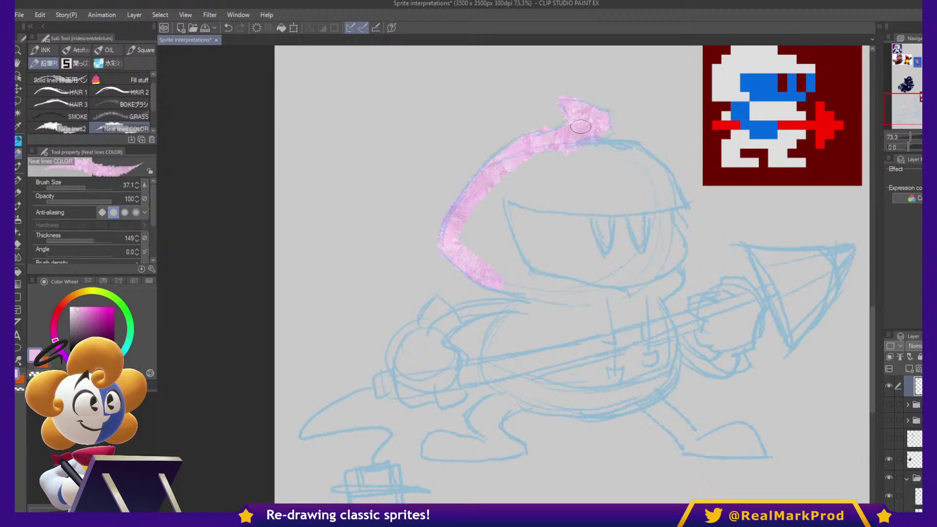
pyautogui.moveTo(557, 101)
pyautogui.mouseDown()
pyautogui.moveTo(546, 118)
pyautogui.moveTo(562, 123)
pyautogui.moveTo(589, 106)
pyautogui.moveTo(549, 131)
pyautogui.moveTo(571, 136)
pyautogui.mouseUp()
pyautogui.press('c')
pyautogui.moveTo(589, 141)
pyautogui.mouseDown()
pyautogui.moveTo(647, 162)
pyautogui.moveTo(635, 152)
pyautogui.moveTo(674, 176)
pyautogui.moveTo(666, 175)
pyautogui.moveTo(681, 198)
pyautogui.mouseUp()
pyautogui.hotkey('ctrl', 'z')
pyautogui.press('[')
pyautogui.hotkey('ctrl', 'z')
pyautogui.moveTo(578, 145)
pyautogui.mouseDown()
pyautogui.moveTo(646, 141)
pyautogui.moveTo(633, 148)
pyautogui.moveTo(660, 178)
pyautogui.moveTo(674, 171)
pyautogui.moveTo(651, 157)
pyautogui.moveTo(674, 178)
pyautogui.moveTo(690, 208)
pyautogui.mouseUp()
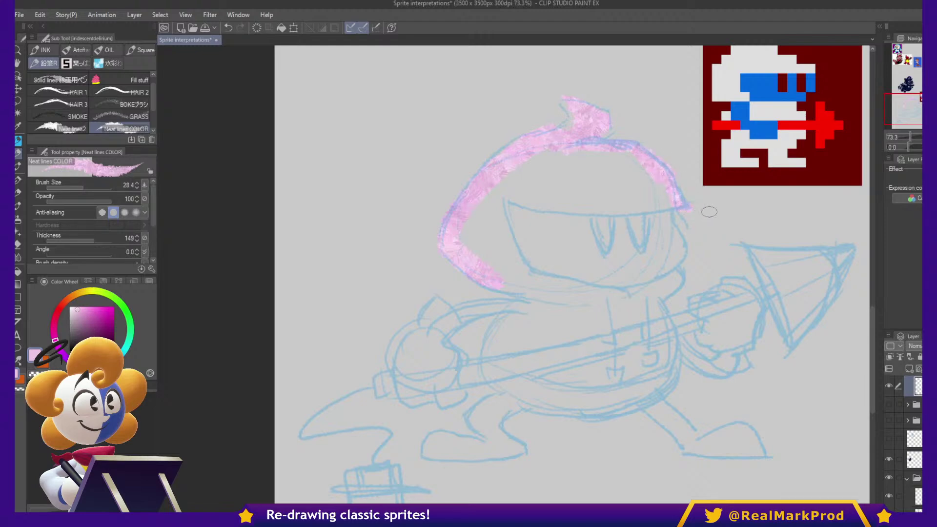
# - Paint the hood's brim, fill the crown, and trace the face opening's back and lower rim in pale pink
pyautogui.moveTo(504, 193); pyautogui.dragTo(574, 210)
pyautogui.hotkey('ctrl', 'z')
pyautogui.moveTo(503, 193)
pyautogui.mouseDown()
pyautogui.moveTo(547, 211)
pyautogui.moveTo(685, 205)
pyautogui.mouseUp()
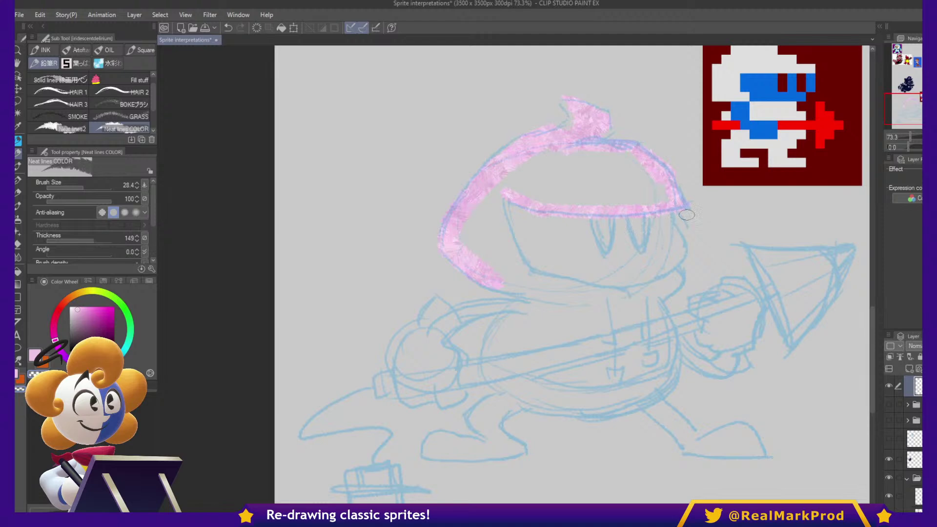
pyautogui.keyDown('ctrl'); pyautogui.keyDown('alt'); pyautogui.moveTo(638, 193); pyautogui.dragTo(667, 193); pyautogui.keyUp('alt'); pyautogui.keyUp('ctrl')
pyautogui.hotkey('ctrl', 'z')
pyautogui.moveTo(645, 189)
pyautogui.mouseDown()
pyautogui.moveTo(615, 167)
pyautogui.moveTo(583, 166)
pyautogui.moveTo(517, 173)
pyautogui.moveTo(556, 188)
pyautogui.moveTo(649, 192)
pyautogui.moveTo(517, 179)
pyautogui.moveTo(488, 205)
pyautogui.moveTo(501, 215)
pyautogui.moveTo(511, 201)
pyautogui.mouseUp()
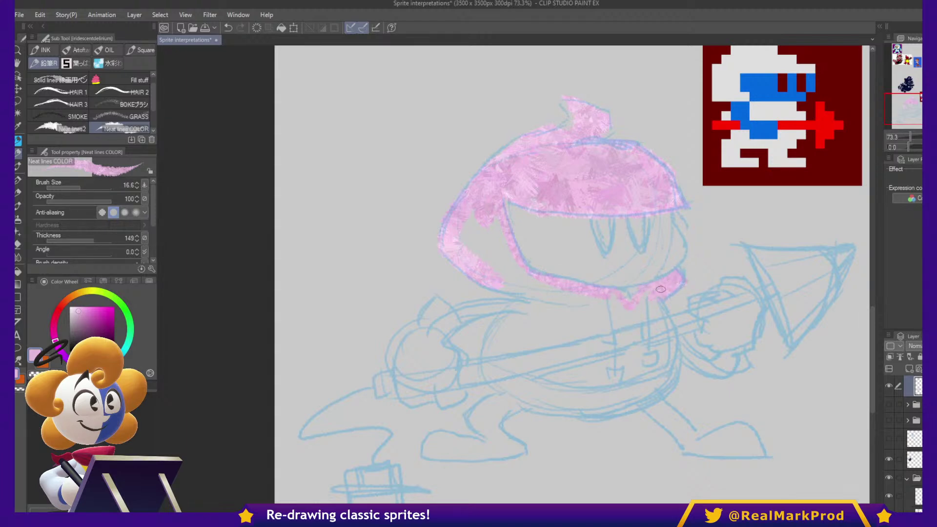
# - Paint the torso's sides and lower body, then the rear leg and foot, in pale pink
pyautogui.moveTo(651, 327)
pyautogui.keyDown('ctrl'); pyautogui.keyDown('alt'); pyautogui.mouseDown()
pyautogui.moveTo(656, 307)
pyautogui.moveTo(673, 371)
pyautogui.moveTo(670, 344)
pyautogui.moveTo(671, 369)
pyautogui.moveTo(635, 379)
pyautogui.moveTo(538, 372)
pyautogui.moveTo(483, 344)
pyautogui.moveTo(506, 336)
pyautogui.moveTo(495, 344)
pyautogui.moveTo(518, 297)
pyautogui.moveTo(500, 334)
pyautogui.moveTo(480, 330)
pyautogui.mouseUp(); pyautogui.keyUp('alt'); pyautogui.keyUp('ctrl')
pyautogui.moveTo(530, 305)
pyautogui.mouseDown()
pyautogui.moveTo(513, 343)
pyautogui.moveTo(635, 361)
pyautogui.moveTo(603, 363)
pyautogui.moveTo(650, 355)
pyautogui.moveTo(648, 310)
pyautogui.moveTo(647, 351)
pyautogui.mouseUp()
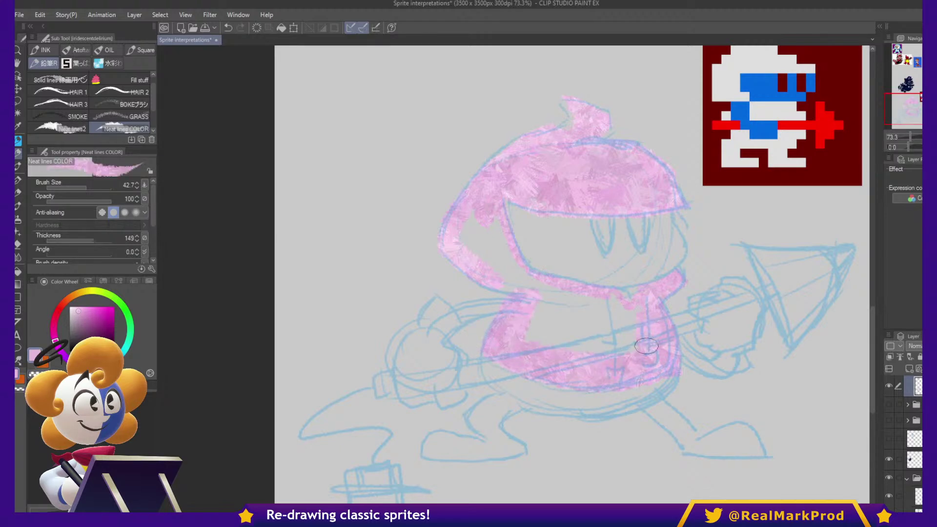
pyautogui.hotkey('ctrl', 'z')
pyautogui.moveTo(608, 299)
pyautogui.mouseDown()
pyautogui.moveTo(628, 329)
pyautogui.moveTo(647, 312)
pyautogui.moveTo(621, 323)
pyautogui.moveTo(640, 324)
pyautogui.moveTo(585, 364)
pyautogui.moveTo(634, 365)
pyautogui.moveTo(653, 350)
pyautogui.moveTo(636, 367)
pyautogui.moveTo(561, 349)
pyautogui.moveTo(600, 349)
pyautogui.moveTo(491, 349)
pyautogui.moveTo(498, 379)
pyautogui.moveTo(546, 404)
pyautogui.moveTo(614, 384)
pyautogui.moveTo(563, 400)
pyautogui.moveTo(636, 398)
pyautogui.moveTo(668, 370)
pyautogui.moveTo(594, 394)
pyautogui.moveTo(619, 391)
pyautogui.moveTo(517, 377)
pyautogui.moveTo(473, 418)
pyautogui.mouseUp()
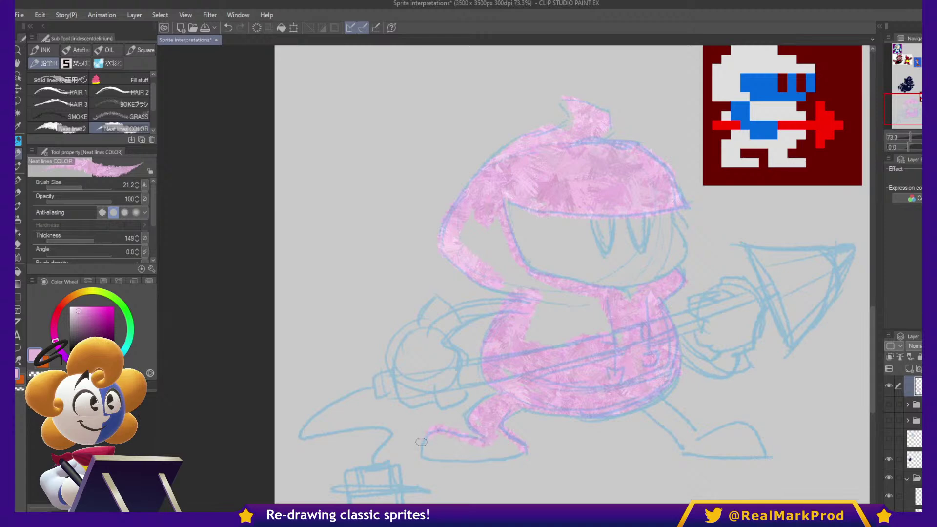
pyautogui.moveTo(507, 433); pyautogui.dragTo(513, 433)
pyautogui.moveTo(507, 442)
pyautogui.mouseDown()
pyautogui.moveTo(513, 447)
pyautogui.moveTo(498, 453)
pyautogui.moveTo(436, 445)
pyautogui.mouseUp()
# - Paint the front leg and foot in pale pink, and fill the remaining torso and hood gaps at brush size 59
pyautogui.moveTo(630, 414); pyautogui.dragTo(549, 395)
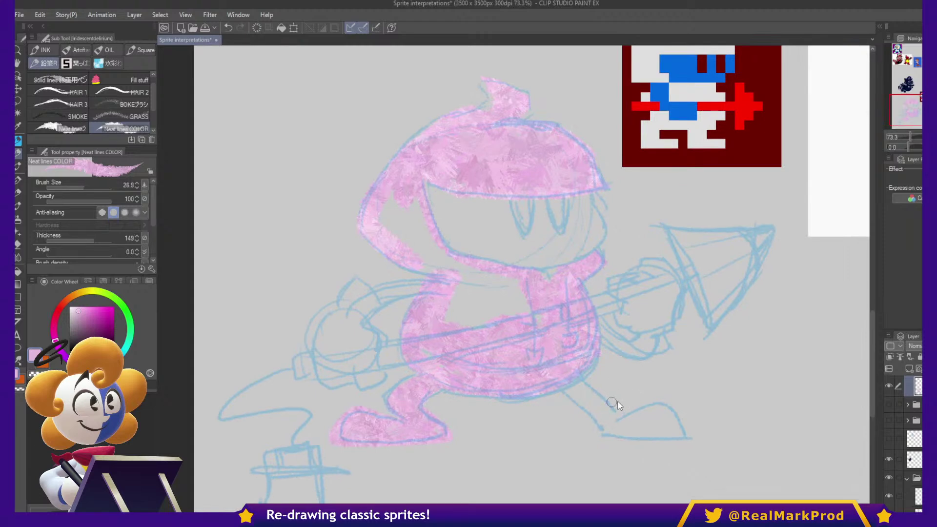
pyautogui.moveTo(554, 389); pyautogui.dragTo(606, 434)
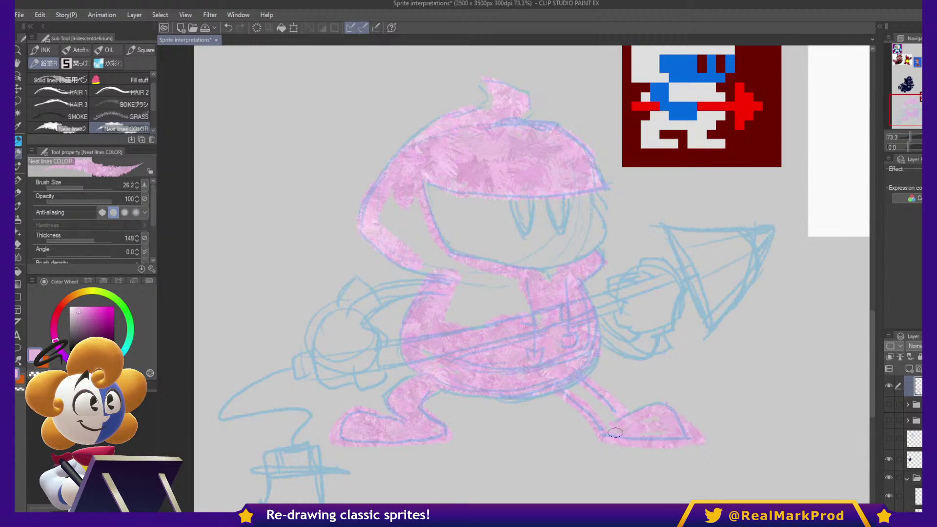
pyautogui.moveTo(659, 376); pyautogui.dragTo(744, 405)
pyautogui.moveTo(644, 341)
pyautogui.mouseDown()
pyautogui.moveTo(603, 339)
pyautogui.moveTo(588, 326)
pyautogui.moveTo(545, 361)
pyautogui.moveTo(558, 325)
pyautogui.moveTo(551, 314)
pyautogui.moveTo(595, 360)
pyautogui.mouseUp()
pyautogui.press('[')
pyautogui.moveTo(544, 298)
pyautogui.mouseDown()
pyautogui.moveTo(523, 291)
pyautogui.moveTo(487, 243)
pyautogui.moveTo(491, 221)
pyautogui.moveTo(506, 269)
pyautogui.moveTo(483, 222)
pyautogui.moveTo(478, 255)
pyautogui.moveTo(485, 227)
pyautogui.mouseUp()
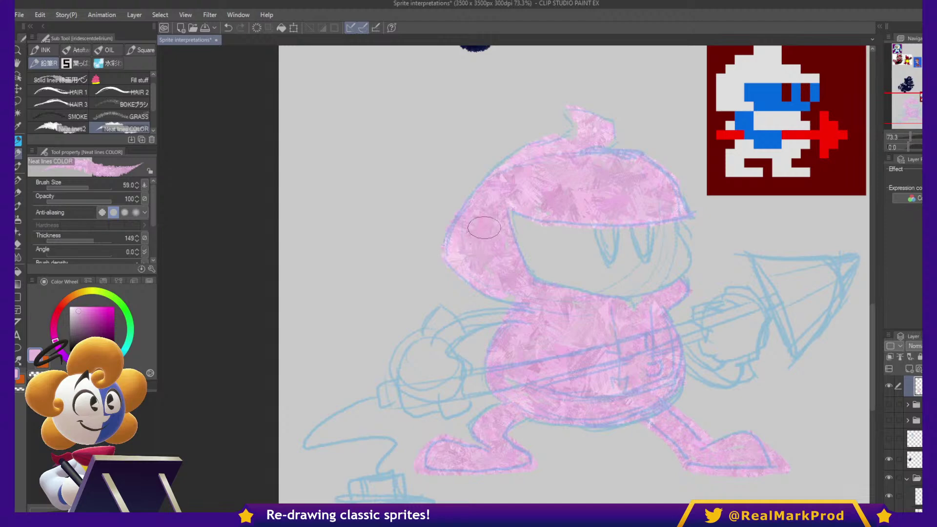
# - Paint the rear arm's sleeve in pale pink at brush size 32.6
pyautogui.moveTo(745, 322); pyautogui.dragTo(709, 310)
pyautogui.moveTo(773, 343); pyautogui.dragTo(805, 345)
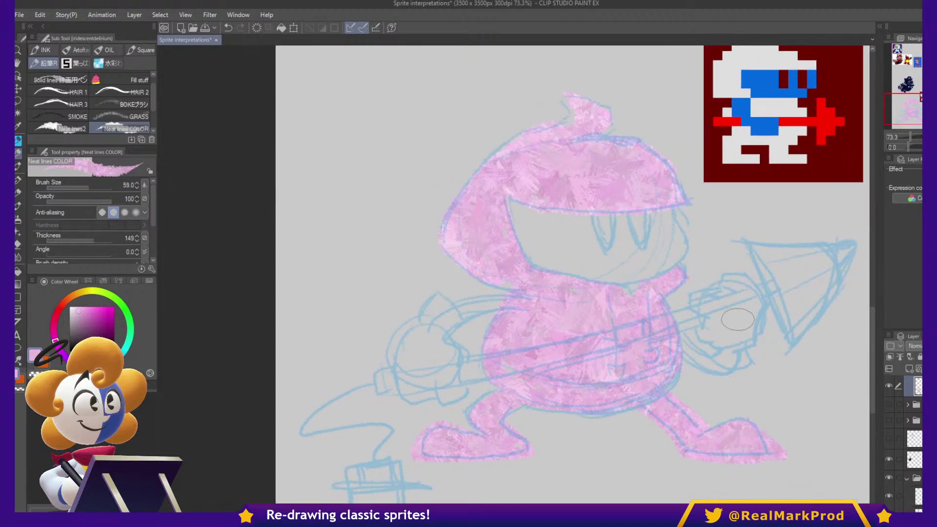
pyautogui.scroll(2, 644, 296)
pyautogui.moveTo(667, 277); pyautogui.dragTo(732, 274)
pyautogui.scroll(1, 623, 329)
pyautogui.moveTo(623, 329); pyautogui.dragTo(706, 296)
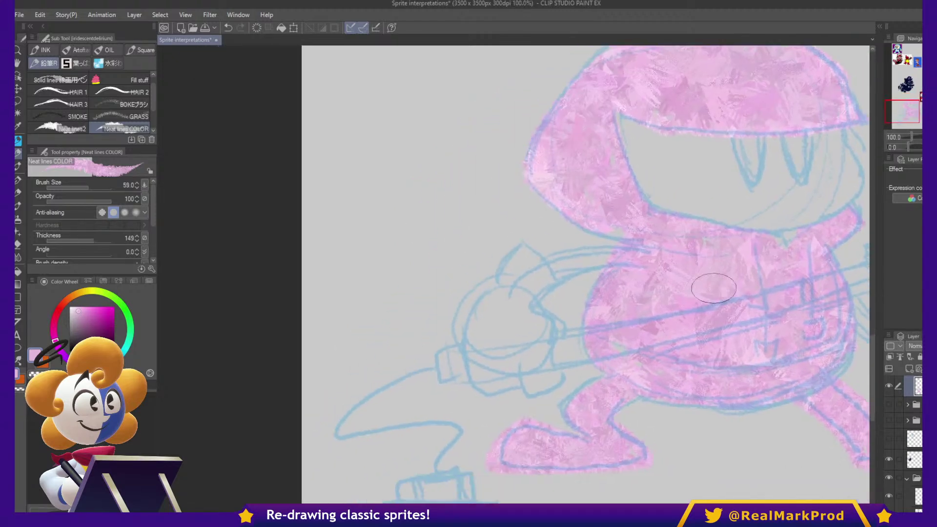
pyautogui.press('[')
pyautogui.moveTo(637, 259)
pyautogui.mouseDown()
pyautogui.moveTo(549, 267)
pyautogui.moveTo(603, 255)
pyautogui.moveTo(546, 284)
pyautogui.mouseUp()
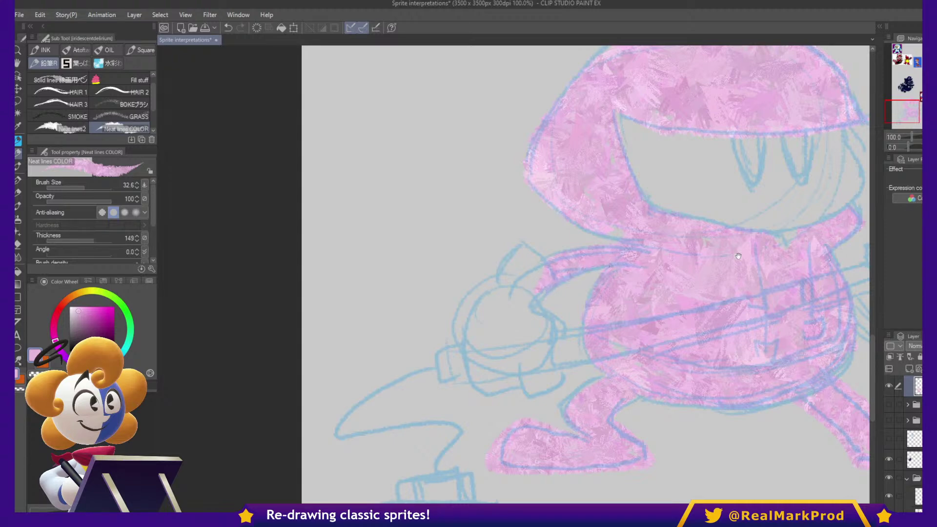
pyautogui.moveTo(726, 247); pyautogui.dragTo(522, 234)
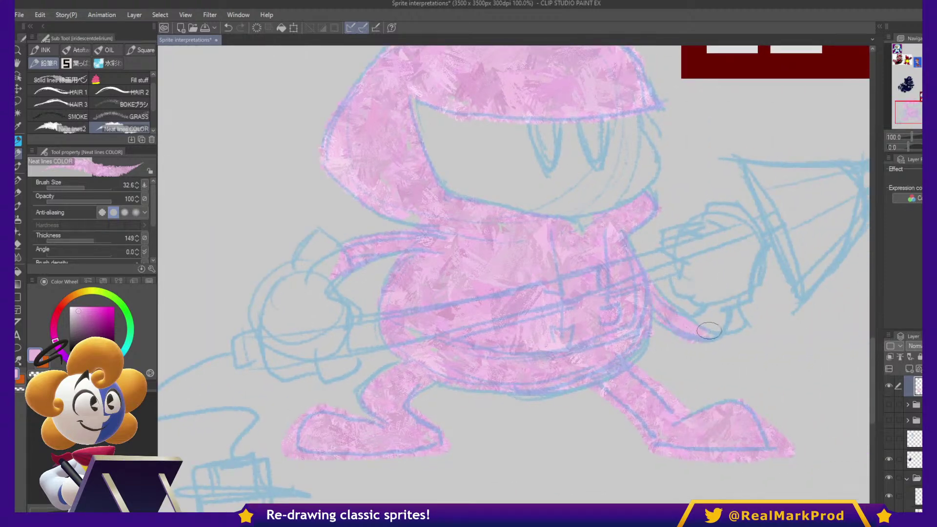
# - Select everything outside the painted pink shape and paint the front arm behind the torso in dark magenta
pyautogui.click(91, 336)
pyautogui.moveTo(93, 335); pyautogui.dragTo(92, 318)
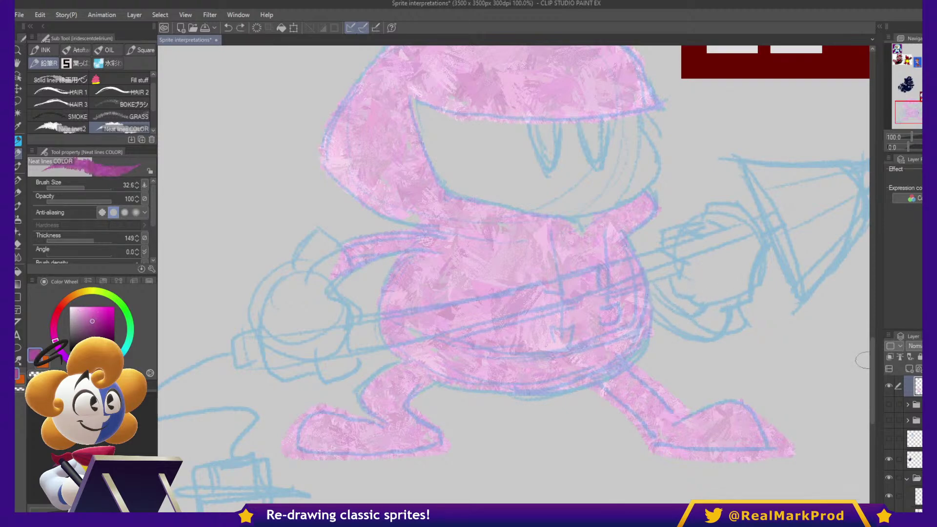
pyautogui.keyDown('ctrl'); pyautogui.click(917, 418); pyautogui.keyUp('ctrl')
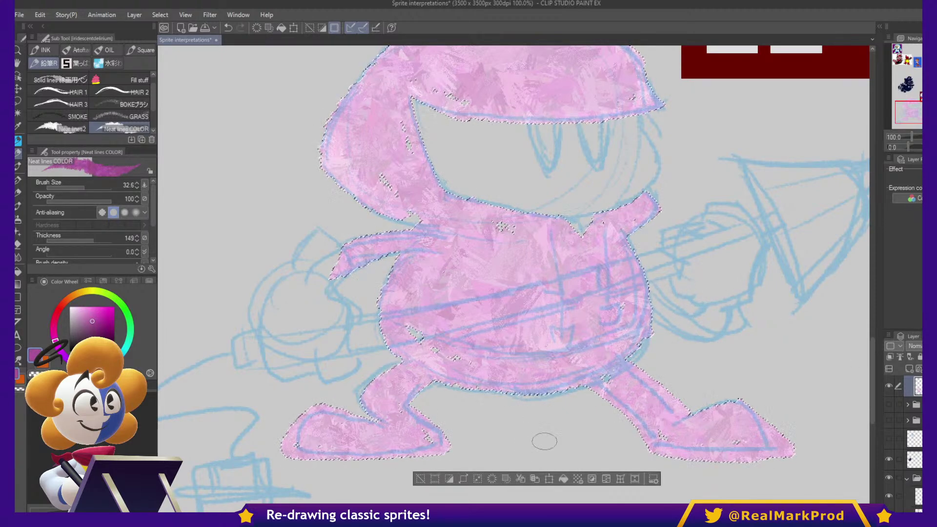
pyautogui.click(452, 479)
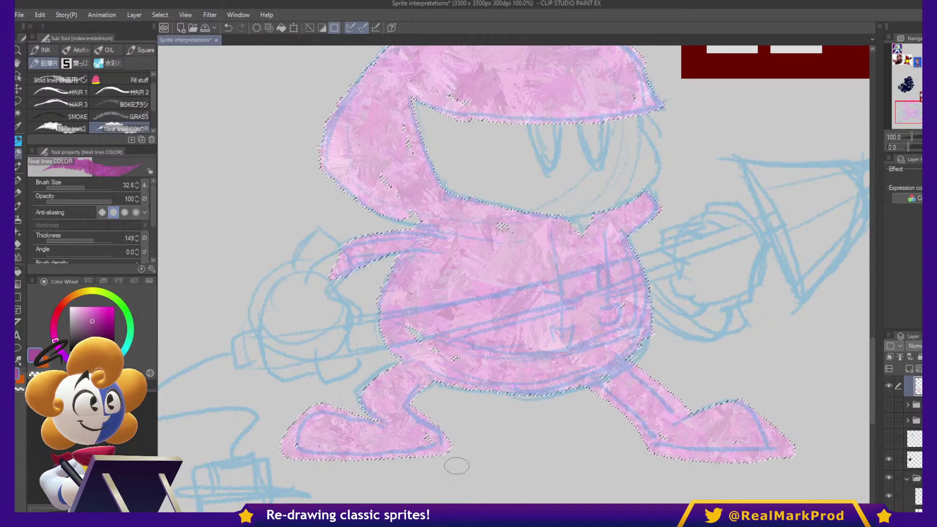
pyautogui.moveTo(651, 293)
pyautogui.mouseDown()
pyautogui.moveTo(686, 330)
pyautogui.moveTo(713, 322)
pyautogui.moveTo(719, 294)
pyautogui.mouseUp()
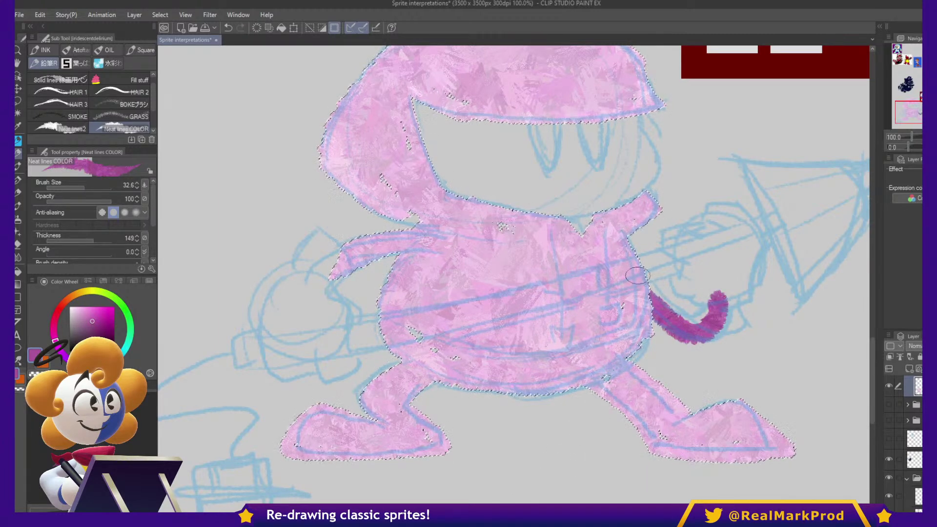
pyautogui.moveTo(688, 322)
pyautogui.mouseDown()
pyautogui.moveTo(726, 293)
pyautogui.moveTo(722, 329)
pyautogui.moveTo(707, 345)
pyautogui.moveTo(672, 326)
pyautogui.moveTo(737, 316)
pyautogui.mouseUp()
pyautogui.moveTo(565, 237)
pyautogui.mouseDown()
pyautogui.moveTo(579, 265)
pyautogui.moveTo(638, 270)
pyautogui.mouseUp()
# - Try dark purple strokes along the face's front edge, and undo them
pyautogui.moveTo(770, 210); pyautogui.dragTo(698, 307)
pyautogui.keyDown('alt'); pyautogui.click(766, 138); pyautogui.keyUp('alt')
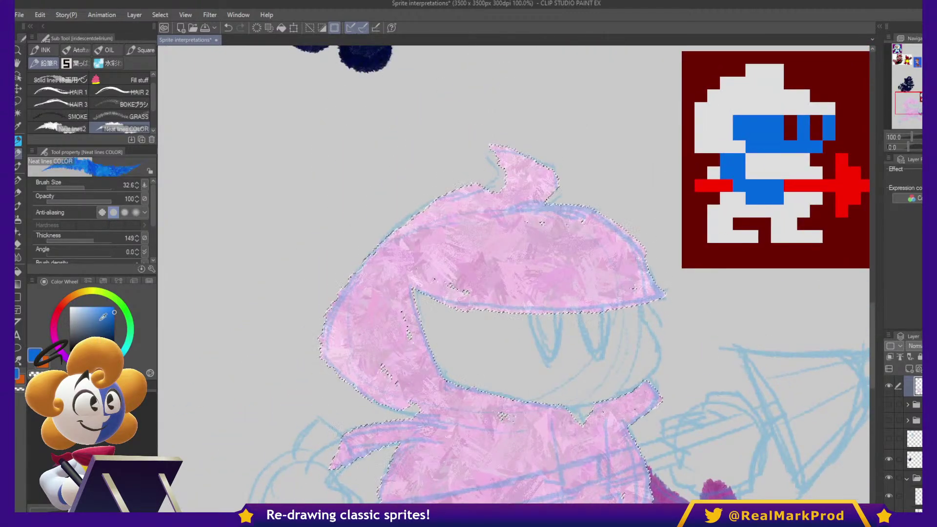
pyautogui.click(110, 321)
pyautogui.click(107, 327)
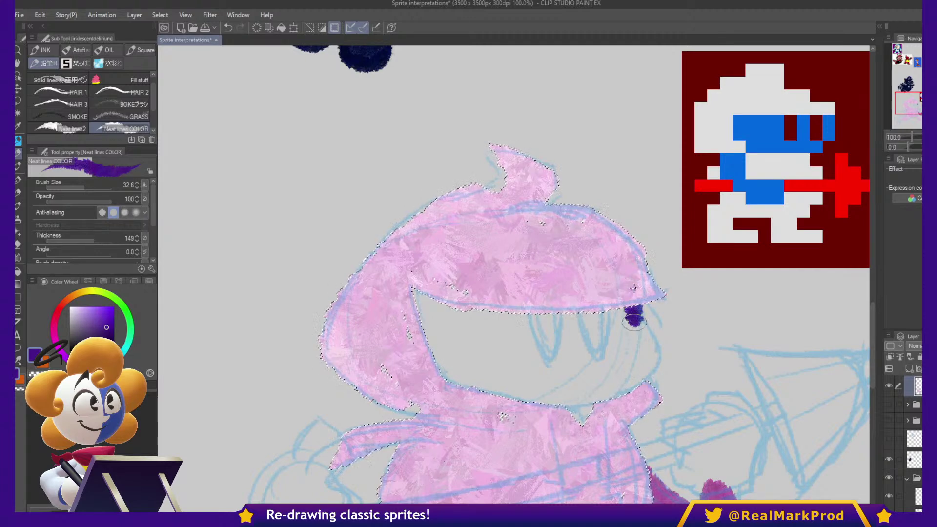
pyautogui.scroll(-3, 775, 388)
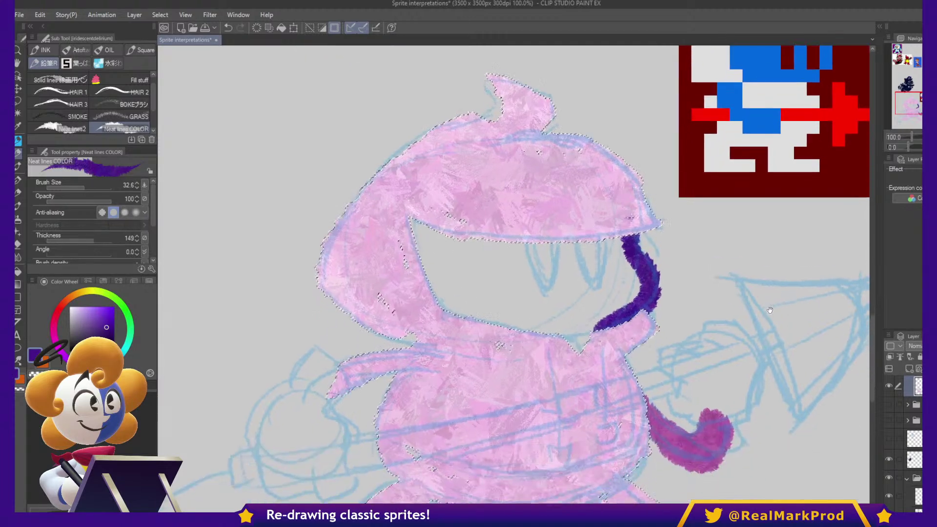
pyautogui.hotkey('ctrl', 'z')
pyautogui.moveTo(624, 235); pyautogui.dragTo(630, 249)
pyautogui.hotkey('ctrl', 'z')
# - Fill the face opening with the sprite's blue inside the selection, and erase stray blue specks from the hood
pyautogui.click(95, 366)
pyautogui.click(100, 318)
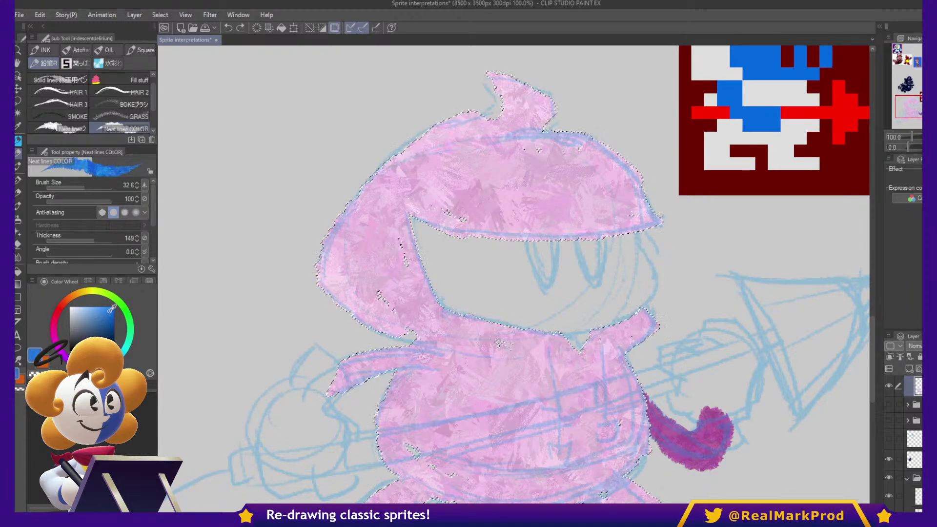
pyautogui.click(111, 314)
pyautogui.click(113, 359)
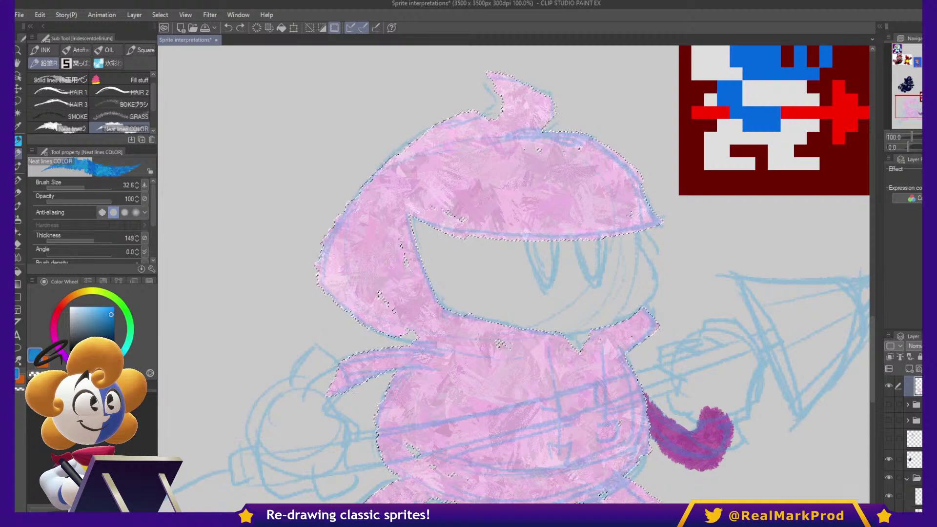
pyautogui.moveTo(624, 236)
pyautogui.mouseDown()
pyautogui.moveTo(649, 281)
pyautogui.moveTo(619, 318)
pyautogui.moveTo(645, 301)
pyautogui.moveTo(627, 303)
pyautogui.moveTo(570, 344)
pyautogui.moveTo(613, 290)
pyautogui.moveTo(613, 259)
pyautogui.moveTo(601, 258)
pyautogui.moveTo(606, 288)
pyautogui.mouseUp()
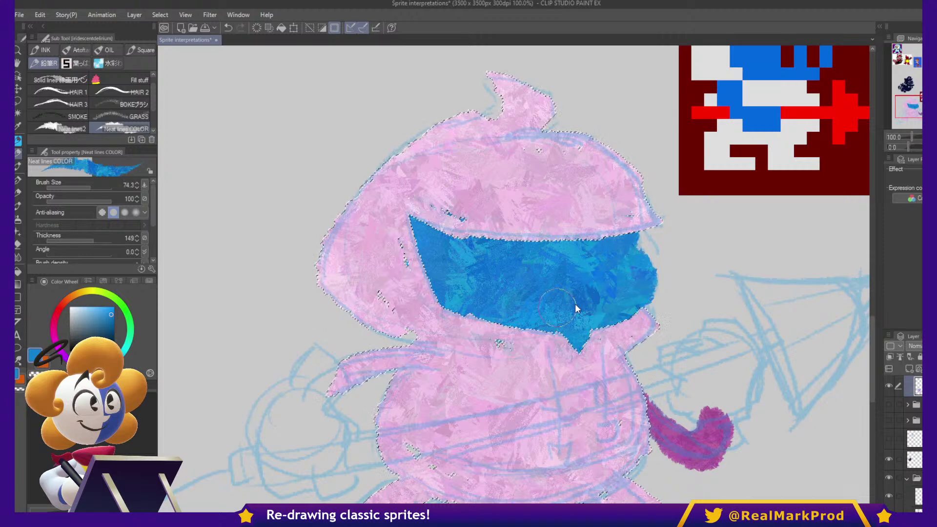
pyautogui.press('c')
pyautogui.moveTo(442, 207); pyautogui.dragTo(466, 210)
pyautogui.moveTo(400, 261); pyautogui.dragTo(406, 268)
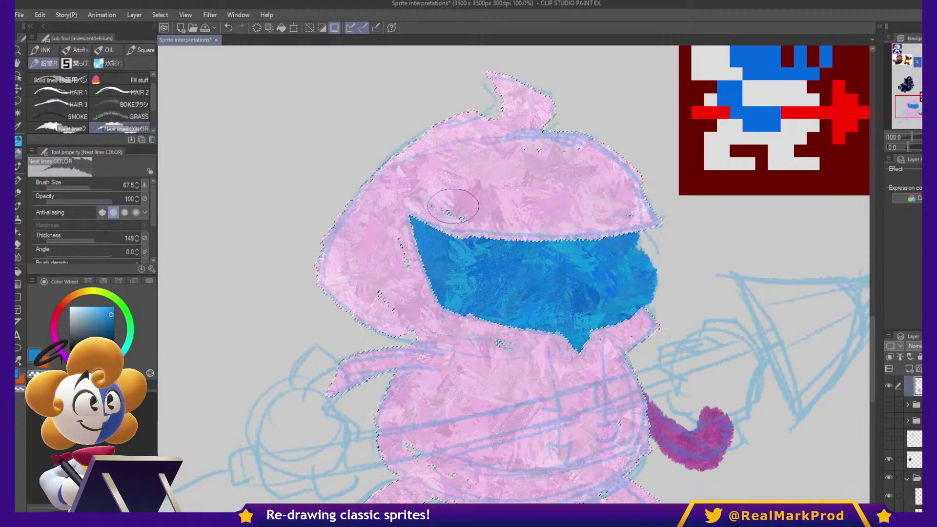
# - Clear the selection and paint the rear hand with its pointed thumb in blue
pyautogui.press('c')
pyautogui.press('space')
pyautogui.moveTo(723, 285); pyautogui.dragTo(770, 224)
pyautogui.moveTo(761, 272); pyautogui.dragTo(775, 253)
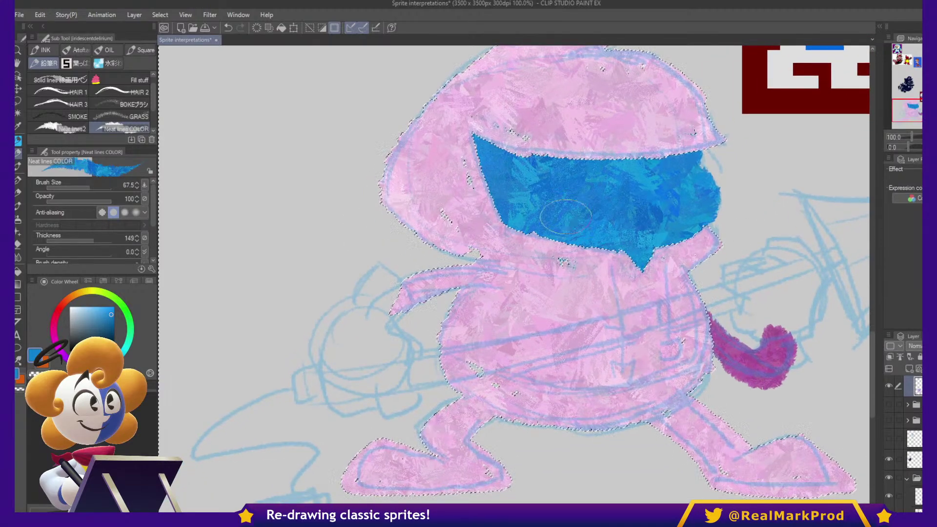
pyautogui.moveTo(646, 313)
pyautogui.keyDown('ctrl'); pyautogui.keyDown('alt'); pyautogui.mouseDown()
pyautogui.moveTo(630, 314)
pyautogui.moveTo(739, 271)
pyautogui.mouseUp(); pyautogui.keyUp('alt'); pyautogui.keyUp('ctrl')
pyautogui.press('space')
pyautogui.moveTo(540, 273)
pyautogui.mouseDown()
pyautogui.moveTo(666, 273)
pyautogui.moveTo(645, 284)
pyautogui.mouseUp()
pyautogui.press(']')
pyautogui.hotkey('ctrl', 'd')
pyautogui.moveTo(582, 225)
pyautogui.mouseDown()
pyautogui.moveTo(633, 266)
pyautogui.moveTo(608, 280)
pyautogui.moveTo(610, 296)
pyautogui.moveTo(637, 307)
pyautogui.moveTo(629, 323)
pyautogui.mouseUp()
pyautogui.moveTo(582, 224)
pyautogui.mouseDown()
pyautogui.moveTo(577, 279)
pyautogui.moveTo(543, 294)
pyautogui.moveTo(539, 355)
pyautogui.moveTo(557, 360)
pyautogui.moveTo(545, 364)
pyautogui.moveTo(556, 374)
pyautogui.moveTo(604, 354)
pyautogui.moveTo(592, 350)
pyautogui.moveTo(603, 379)
pyautogui.moveTo(635, 363)
pyautogui.moveTo(616, 357)
pyautogui.moveTo(624, 316)
pyautogui.moveTo(612, 361)
pyautogui.moveTo(600, 334)
pyautogui.moveTo(611, 308)
pyautogui.moveTo(608, 315)
pyautogui.moveTo(599, 282)
pyautogui.moveTo(607, 261)
pyautogui.moveTo(578, 328)
pyautogui.moveTo(581, 266)
pyautogui.mouseUp()
pyautogui.moveTo(569, 223)
pyautogui.mouseDown()
pyautogui.moveTo(581, 276)
pyautogui.moveTo(591, 246)
pyautogui.moveTo(596, 266)
pyautogui.moveTo(552, 318)
pyautogui.moveTo(558, 362)
pyautogui.moveTo(580, 349)
pyautogui.moveTo(595, 303)
pyautogui.moveTo(569, 358)
pyautogui.moveTo(581, 292)
pyautogui.mouseUp()
pyautogui.press('c')
pyautogui.moveTo(760, 311); pyautogui.dragTo(663, 291)
pyautogui.moveTo(733, 306); pyautogui.dragTo(628, 353)
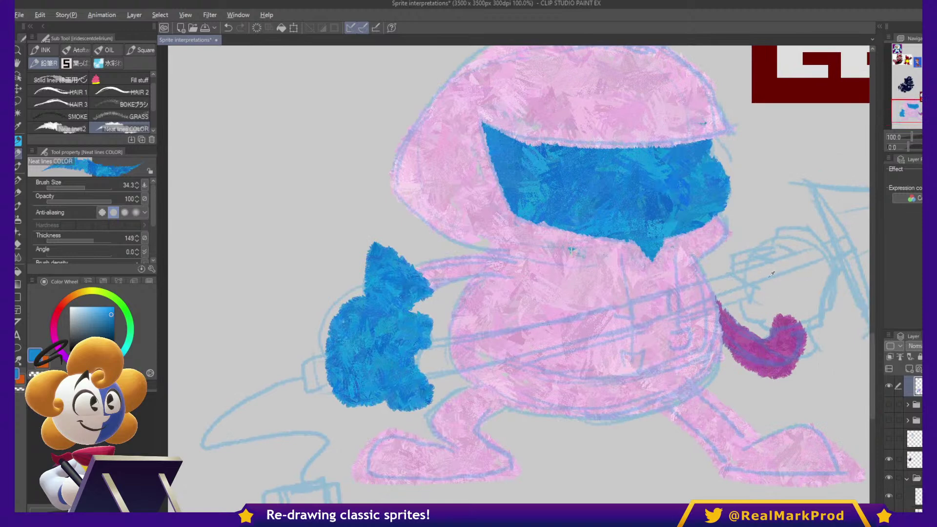
# - Outline the front hand in blue at brush size 22.2, and fill it with a larger brush
pyautogui.moveTo(772, 333)
pyautogui.mouseDown()
pyautogui.moveTo(765, 341)
pyautogui.moveTo(793, 377)
pyautogui.moveTo(814, 380)
pyautogui.moveTo(813, 324)
pyautogui.mouseUp()
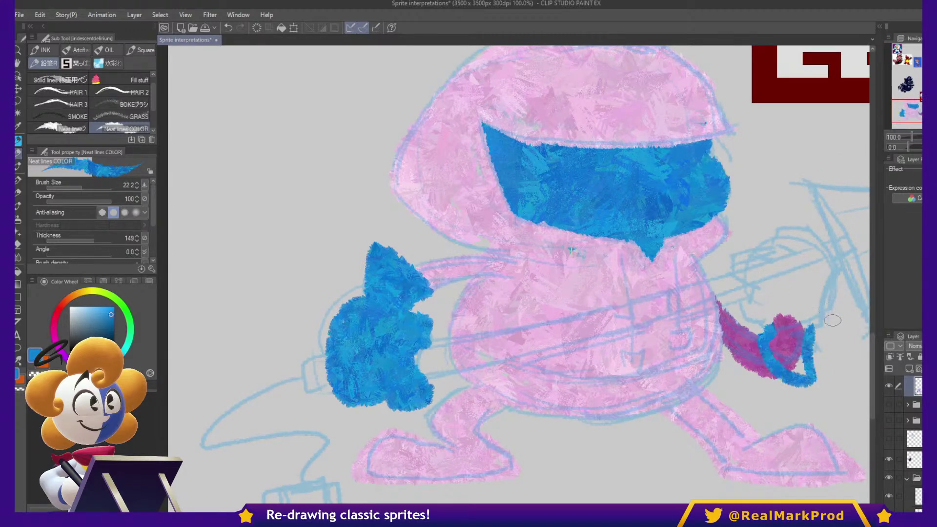
pyautogui.hscroll(3, 830, 320)
pyautogui.moveTo(702, 306)
pyautogui.mouseDown()
pyautogui.moveTo(675, 299)
pyautogui.moveTo(677, 284)
pyautogui.mouseUp()
pyautogui.moveTo(669, 250)
pyautogui.mouseDown()
pyautogui.moveTo(686, 255)
pyautogui.moveTo(689, 274)
pyautogui.mouseUp()
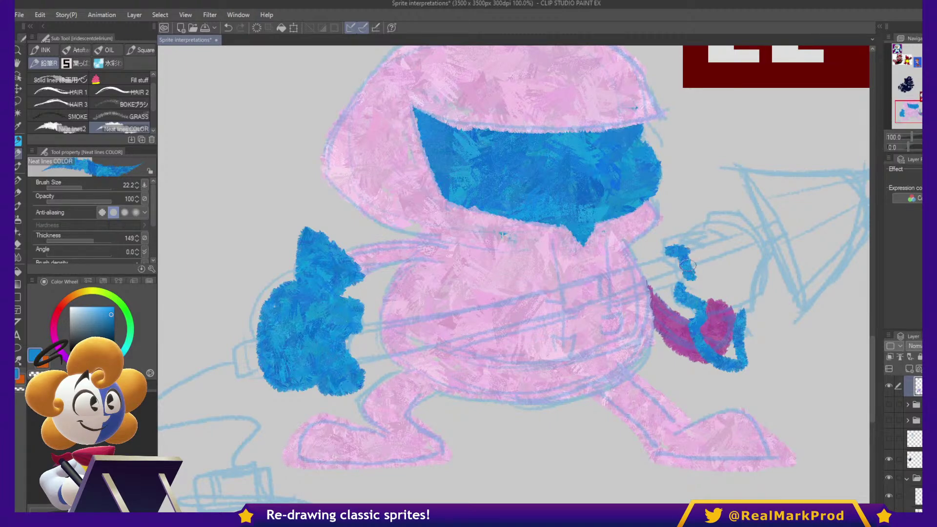
pyautogui.moveTo(663, 245)
pyautogui.mouseDown()
pyautogui.moveTo(689, 227)
pyautogui.moveTo(706, 243)
pyautogui.moveTo(733, 209)
pyautogui.moveTo(760, 223)
pyautogui.moveTo(771, 255)
pyautogui.moveTo(757, 306)
pyautogui.moveTo(740, 313)
pyautogui.moveTo(728, 348)
pyautogui.moveTo(701, 276)
pyautogui.moveTo(706, 265)
pyautogui.moveTo(686, 240)
pyautogui.moveTo(701, 271)
pyautogui.moveTo(736, 225)
pyautogui.moveTo(747, 264)
pyautogui.moveTo(742, 305)
pyautogui.moveTo(720, 293)
pyautogui.moveTo(736, 251)
pyautogui.moveTo(792, 205)
pyautogui.mouseUp()
pyautogui.press(']')
pyautogui.press(']')
pyautogui.moveTo(775, 268)
pyautogui.mouseDown()
pyautogui.moveTo(805, 244)
pyautogui.moveTo(788, 268)
pyautogui.mouseUp()
# - Trim the rear hand's blue edges with transparent colour at brush size 34.5, and return to the blue
pyautogui.press('c')
pyautogui.moveTo(404, 336); pyautogui.dragTo(390, 333)
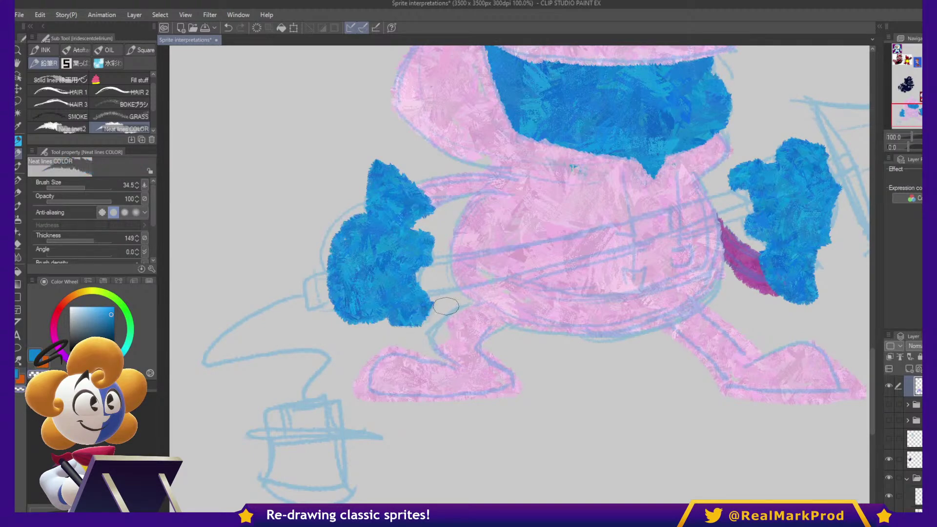
pyautogui.press('c')
pyautogui.moveTo(790, 224)
pyautogui.mouseDown()
pyautogui.moveTo(721, 305)
pyautogui.moveTo(691, 374)
pyautogui.moveTo(724, 324)
pyautogui.mouseUp()
pyautogui.press('c')
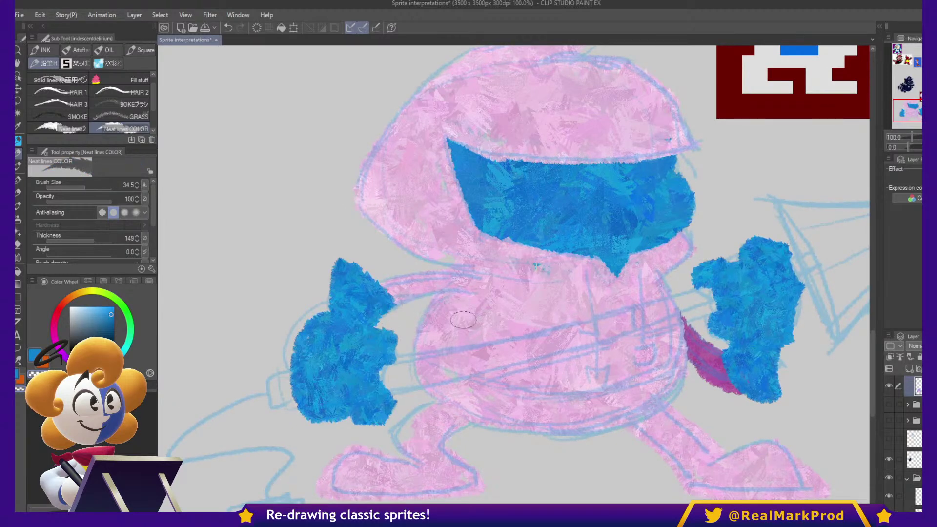
pyautogui.press('c')
pyautogui.moveTo(797, 348); pyautogui.dragTo(818, 372)
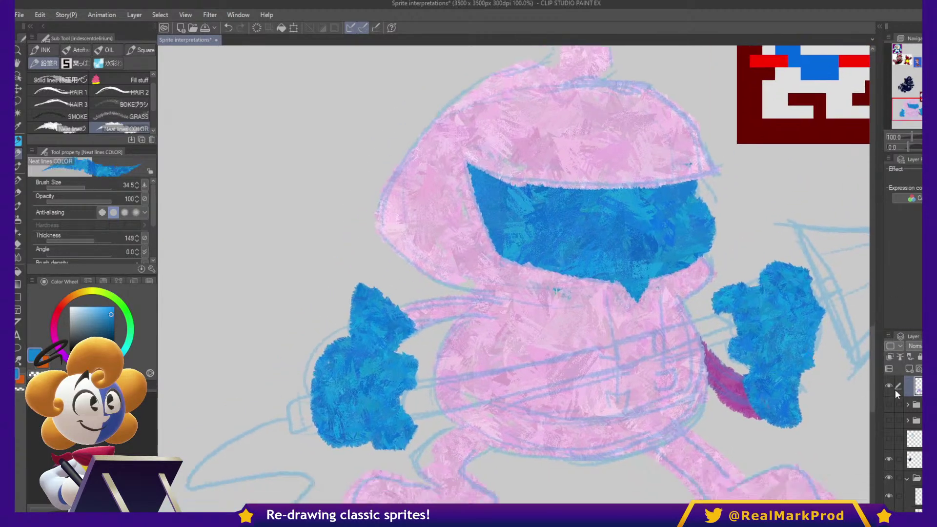
# - Check the sketch and colour layers by toggling their visibility, and make the colour layer active again
pyautogui.scroll(2, 901, 421)
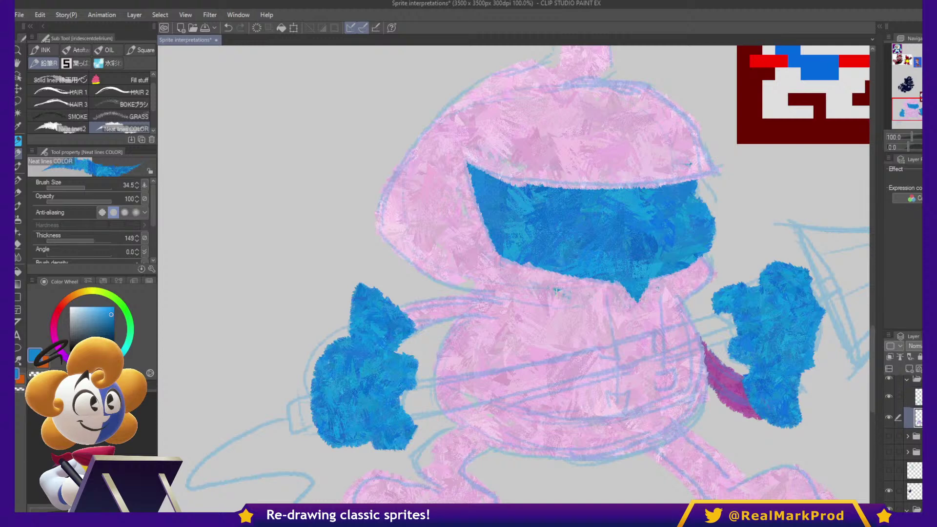
pyautogui.click(892, 424)
pyautogui.click(892, 425)
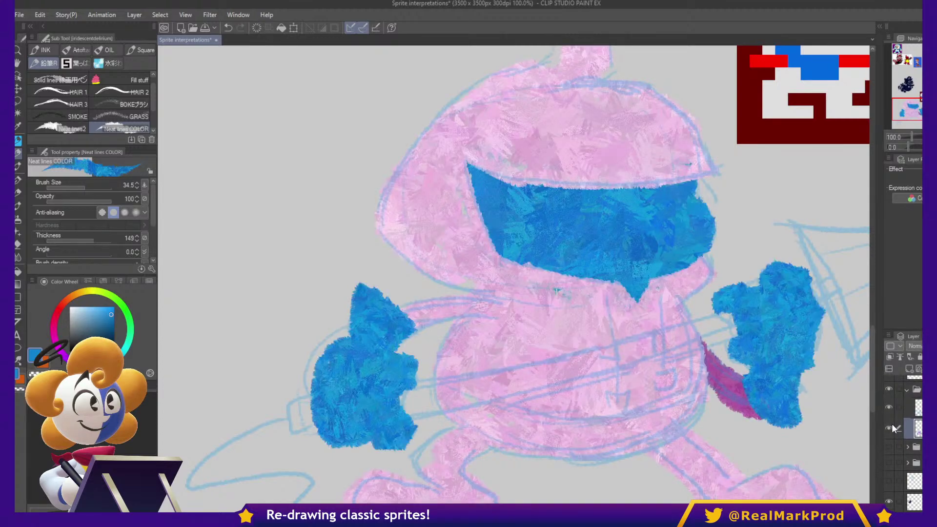
pyautogui.click(889, 406)
pyautogui.click(889, 405)
pyautogui.click(889, 424)
pyautogui.click(888, 426)
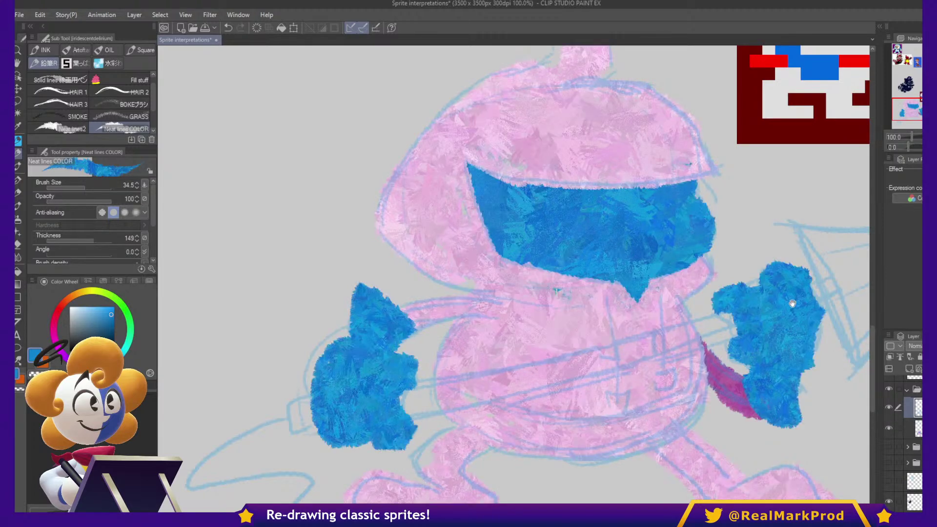
pyautogui.hotkey('ctrl', '+')
pyautogui.hotkey('ctrl', '+')
pyautogui.click(918, 428)
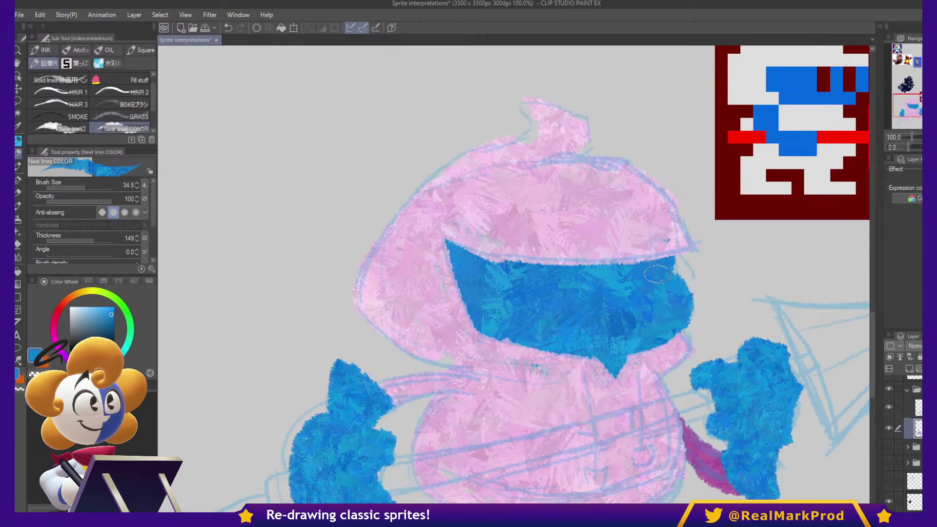
# - Choose a dark green, auto-select the blue face area, and return to the colour brush at size 24.4
pyautogui.keyDown('alt'); pyautogui.click(704, 442); pyautogui.keyUp('alt')
pyautogui.click(116, 335)
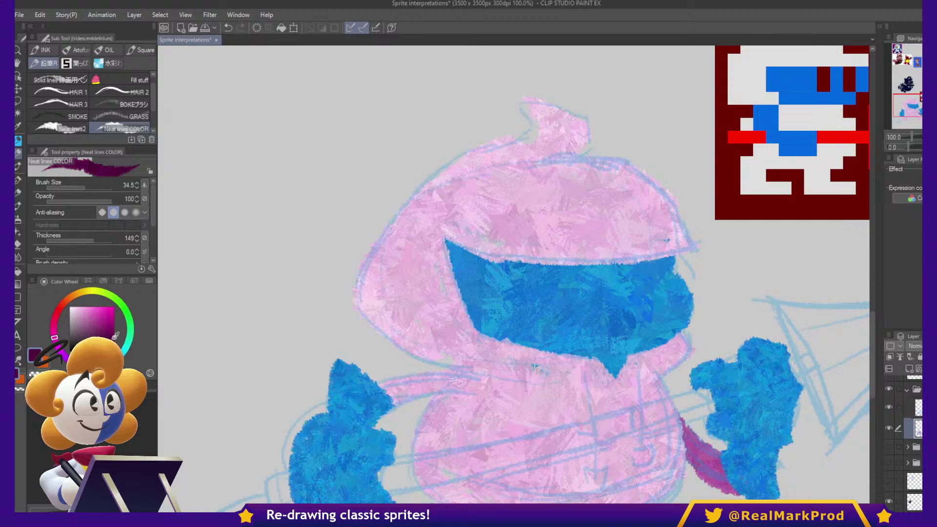
pyautogui.click(55, 317)
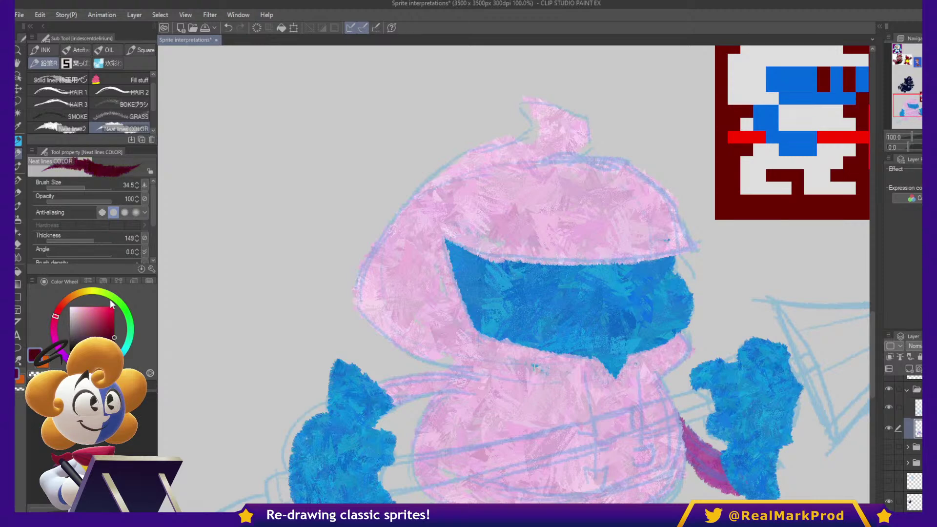
pyautogui.click(133, 330)
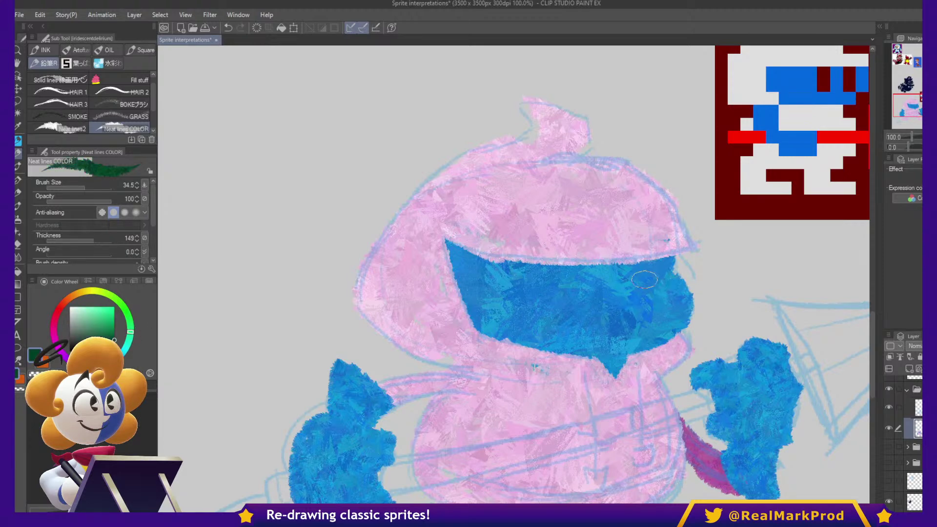
pyautogui.press('w')
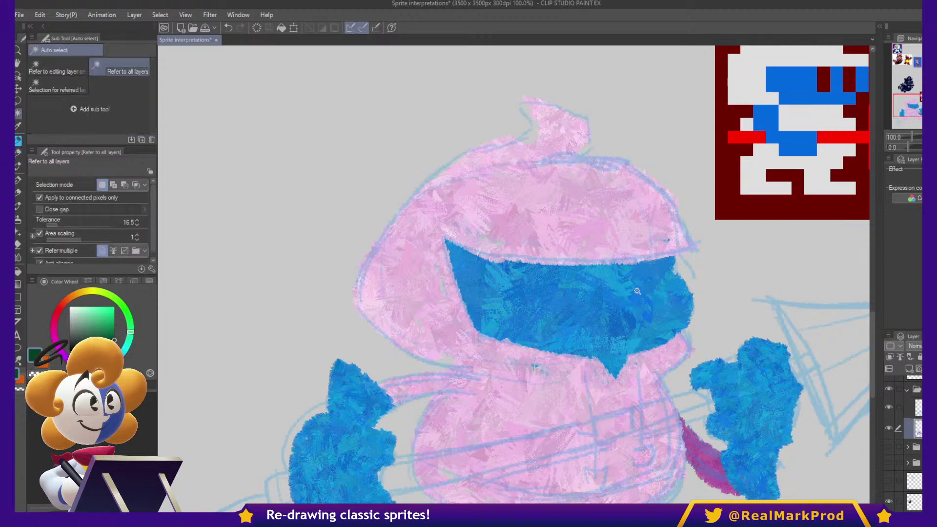
pyautogui.click(636, 291)
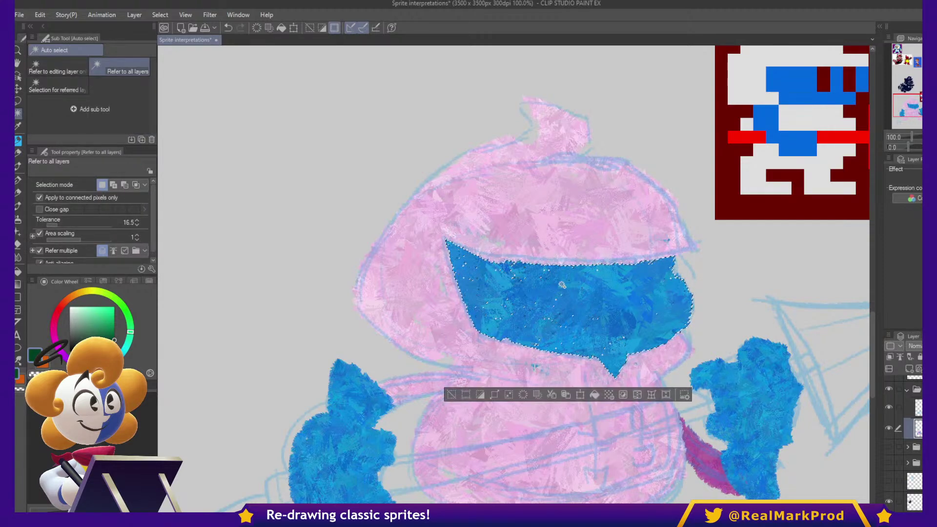
pyautogui.press('p')
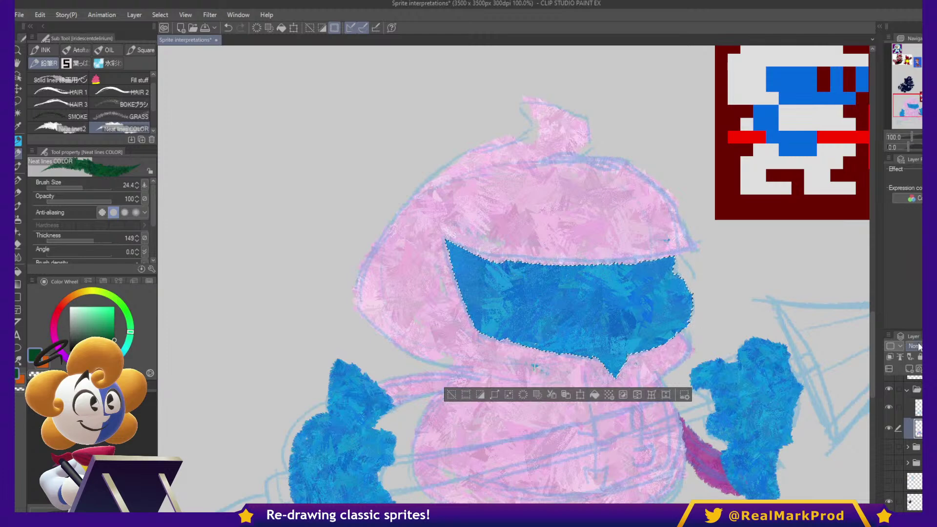
# - Check the sketch beneath the colour layer and paint two tall dark green eyes hanging from the hood's brim inside the face selection
pyautogui.click(889, 406)
pyautogui.click(889, 407)
pyautogui.click(889, 428)
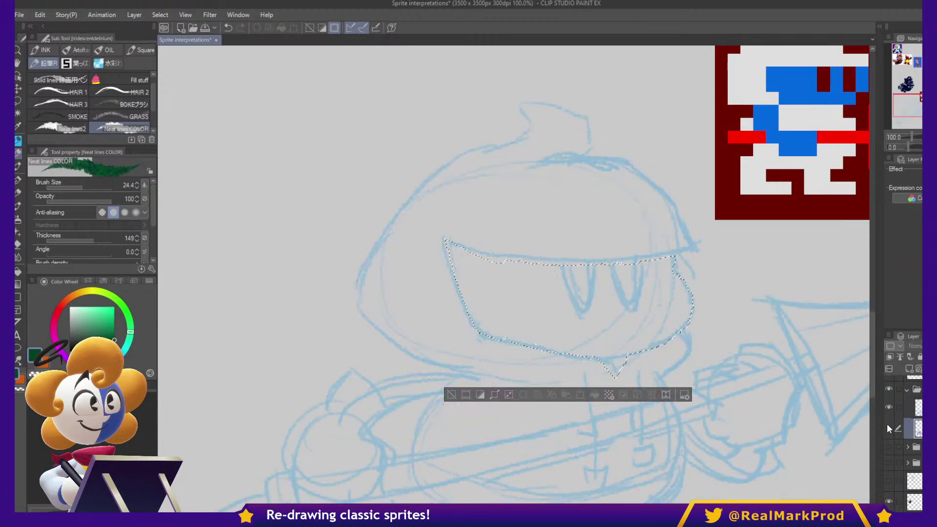
pyautogui.click(889, 428)
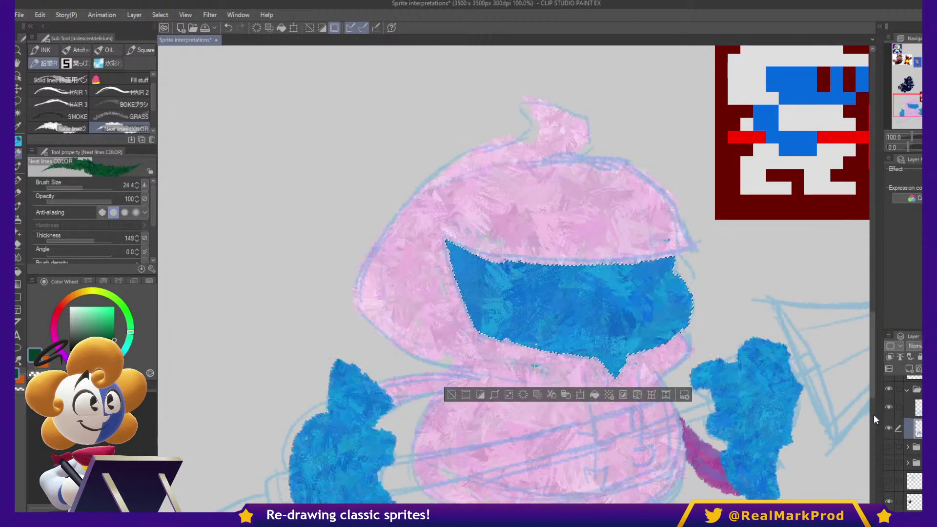
pyautogui.moveTo(571, 293)
pyautogui.mouseDown()
pyautogui.moveTo(587, 257)
pyautogui.moveTo(580, 298)
pyautogui.moveTo(577, 273)
pyautogui.moveTo(621, 261)
pyautogui.moveTo(633, 312)
pyautogui.moveTo(643, 256)
pyautogui.moveTo(632, 260)
pyautogui.moveTo(640, 283)
pyautogui.mouseUp()
pyautogui.moveTo(742, 288); pyautogui.dragTo(748, 250)
pyautogui.moveTo(645, 268)
pyautogui.mouseDown()
pyautogui.moveTo(639, 278)
pyautogui.moveTo(648, 254)
pyautogui.mouseUp()
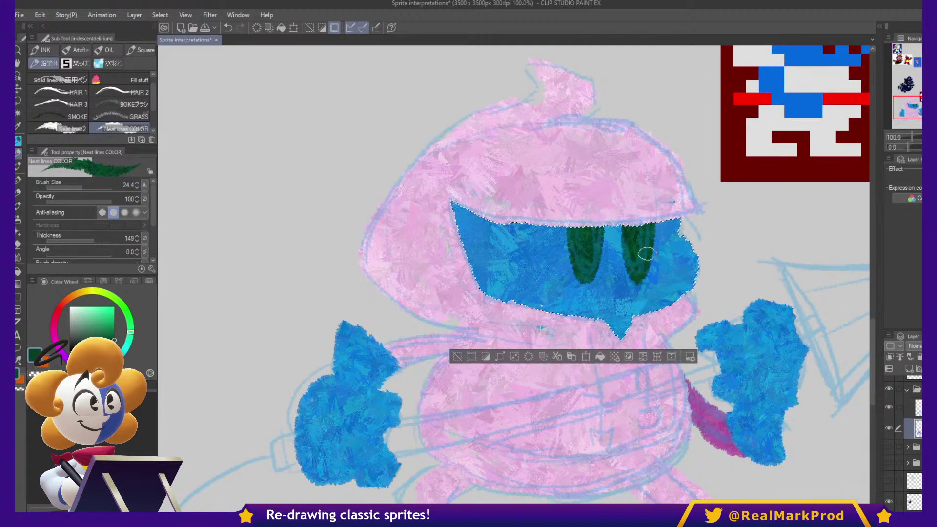
pyautogui.scroll(-2, 646, 253)
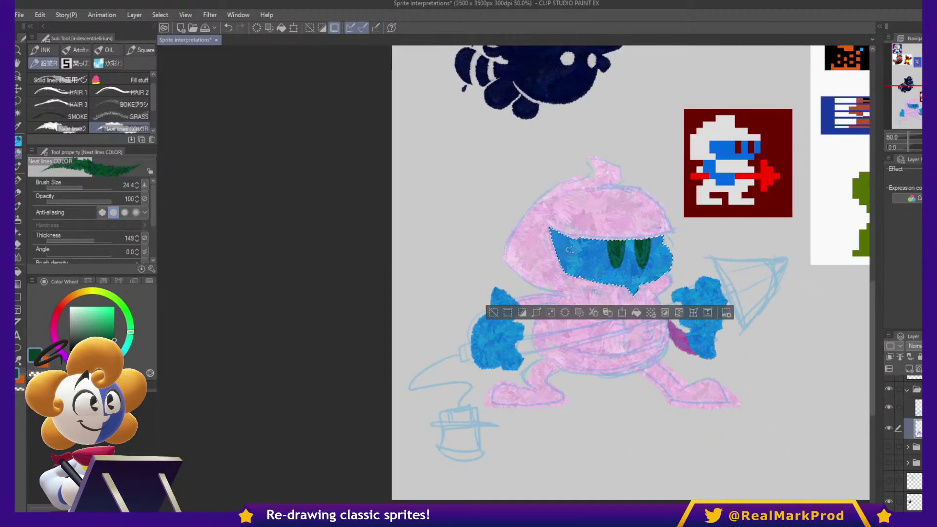
pyautogui.scroll(2, 657, 239)
pyautogui.scroll(2, 627, 254)
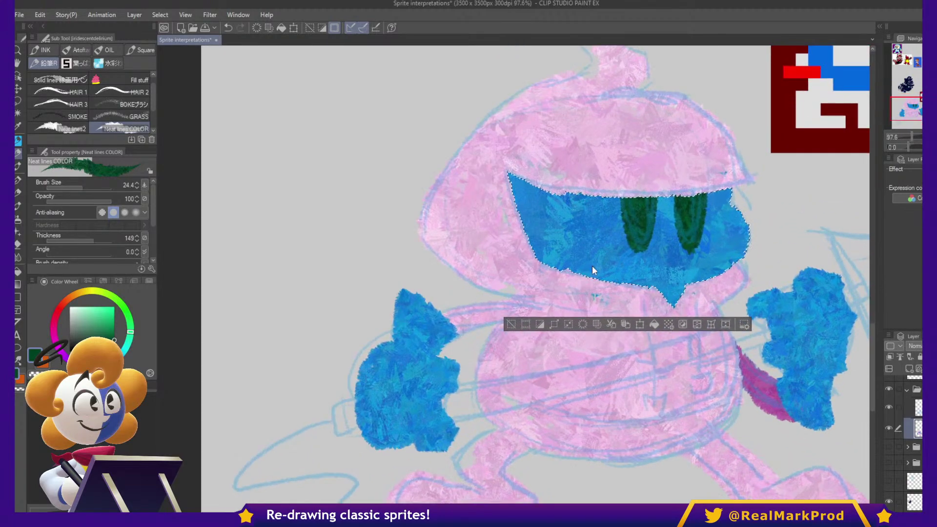
# - Clear the face selection, hide the sketch, and auto-select the connected pink hood, body and legs
pyautogui.hotkey('ctrl', 'd')
pyautogui.press('w')
pyautogui.click(635, 371)
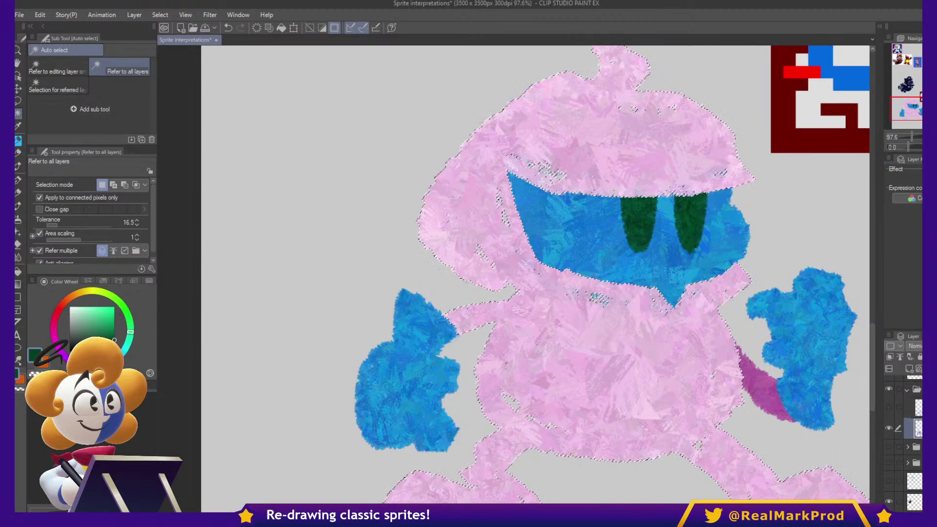
# - Lasso the missed specks and gaps in the hood, neck, body, legs and feet to complete the pink area's selection
pyautogui.press('m')
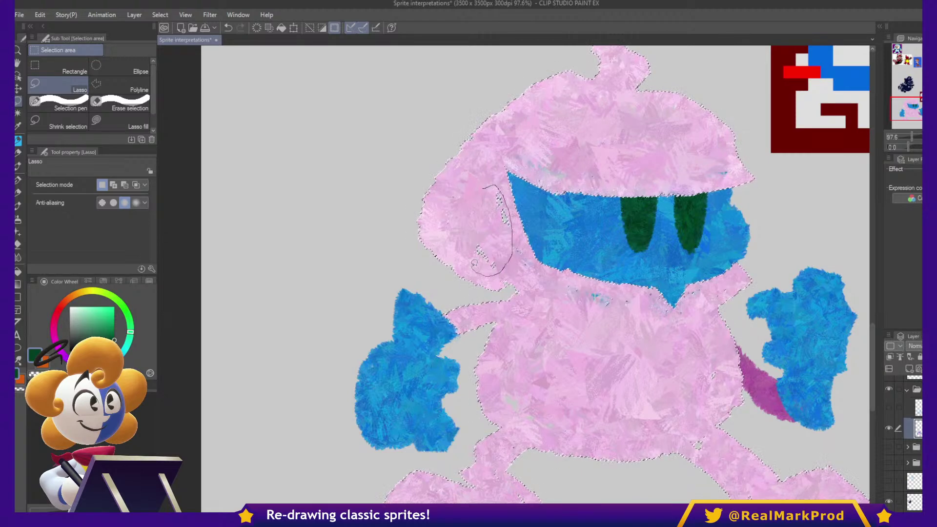
pyautogui.moveTo(579, 313)
pyautogui.mouseDown()
pyautogui.moveTo(564, 283)
pyautogui.moveTo(606, 280)
pyautogui.mouseUp()
pyautogui.moveTo(647, 362); pyautogui.dragTo(634, 247)
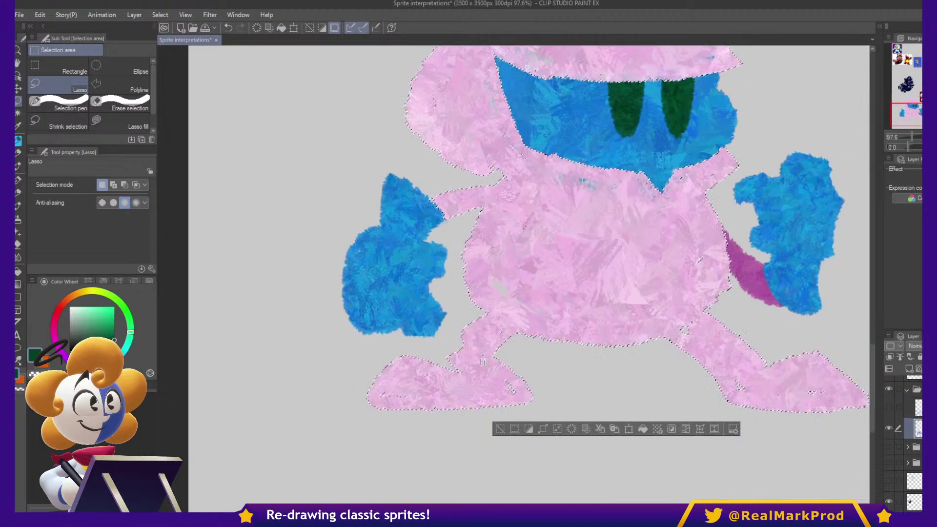
pyautogui.moveTo(473, 357); pyautogui.dragTo(476, 341)
pyautogui.moveTo(503, 393); pyautogui.dragTo(499, 378)
pyautogui.moveTo(449, 348); pyautogui.dragTo(486, 316)
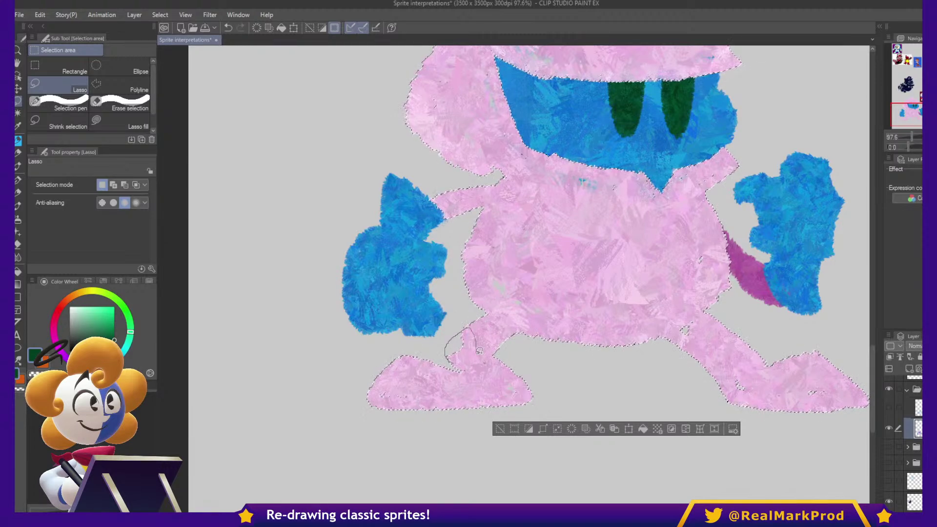
pyautogui.moveTo(804, 382)
pyautogui.mouseDown()
pyautogui.moveTo(830, 385)
pyautogui.moveTo(801, 401)
pyautogui.moveTo(747, 390)
pyautogui.moveTo(688, 337)
pyautogui.moveTo(796, 383)
pyautogui.mouseUp()
pyautogui.moveTo(708, 251)
pyautogui.mouseDown()
pyautogui.moveTo(693, 284)
pyautogui.moveTo(710, 256)
pyautogui.mouseUp()
pyautogui.moveTo(719, 260); pyautogui.dragTo(692, 317)
pyautogui.scroll(-1, 600, 296)
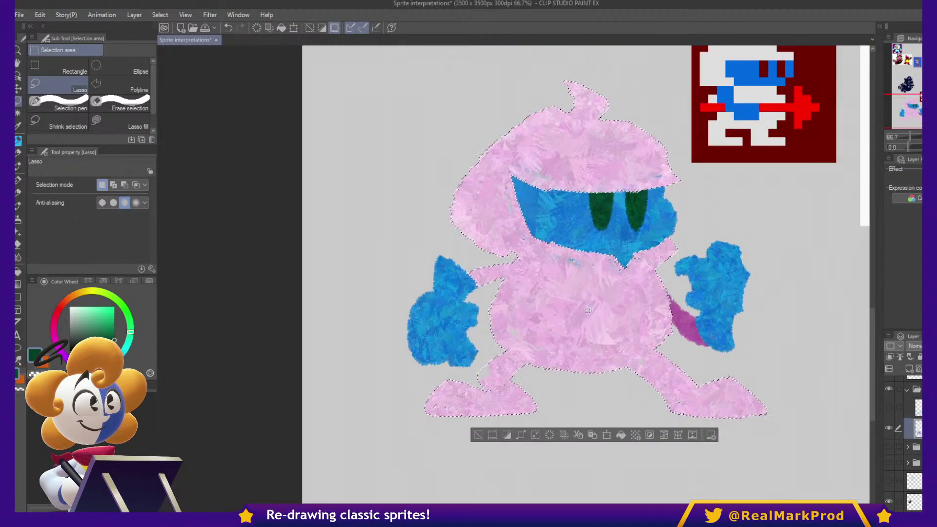
pyautogui.press('b')
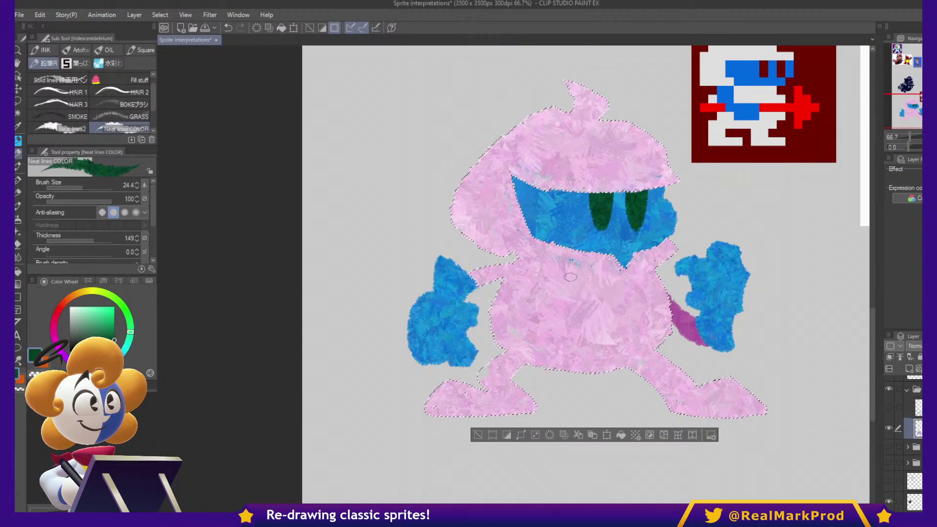
pyautogui.keyDown('alt'); pyautogui.click(560, 271); pyautogui.keyUp('alt')
pyautogui.scroll(3, 519, 255)
pyautogui.press('m')
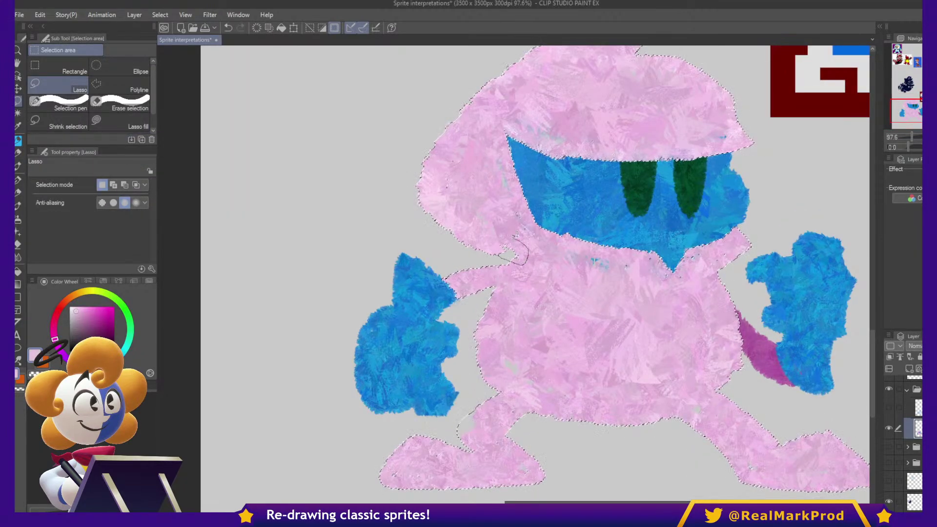
# - Repaint the selected hood, body and legs in pale cream with the brush at size 434.2
pyautogui.scroll(-3, 548, 325)
pyautogui.press('p')
pyautogui.keyDown('ctrl'); pyautogui.keyDown('alt'); pyautogui.moveTo(584, 318); pyautogui.dragTo(655, 319); pyautogui.keyUp('alt'); pyautogui.keyUp('ctrl')
pyautogui.keyDown('alt'); pyautogui.click(589, 312); pyautogui.keyUp('alt')
pyautogui.moveTo(63, 297); pyautogui.dragTo(85, 292)
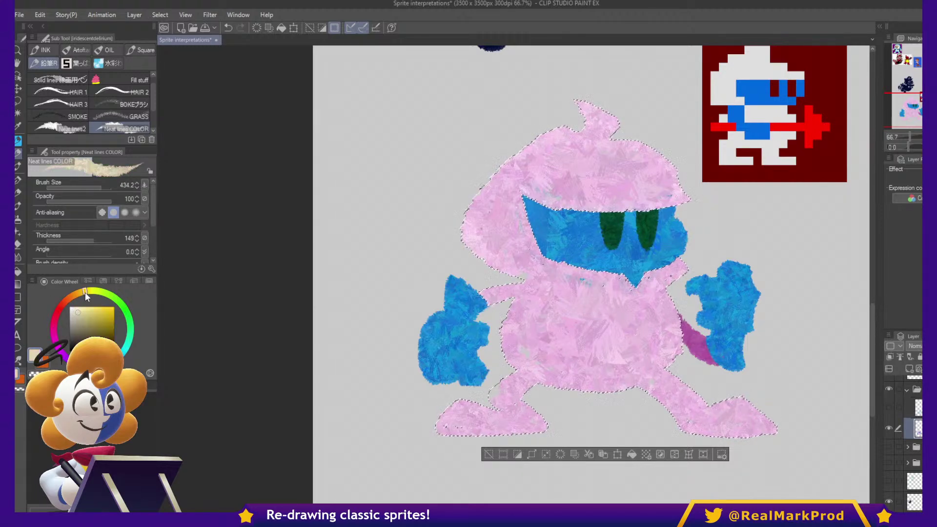
pyautogui.click(76, 309)
pyautogui.moveTo(571, 264)
pyautogui.mouseDown()
pyautogui.moveTo(523, 307)
pyautogui.moveTo(517, 200)
pyautogui.moveTo(661, 321)
pyautogui.moveTo(597, 364)
pyautogui.moveTo(522, 365)
pyautogui.moveTo(543, 393)
pyautogui.moveTo(460, 437)
pyautogui.mouseUp()
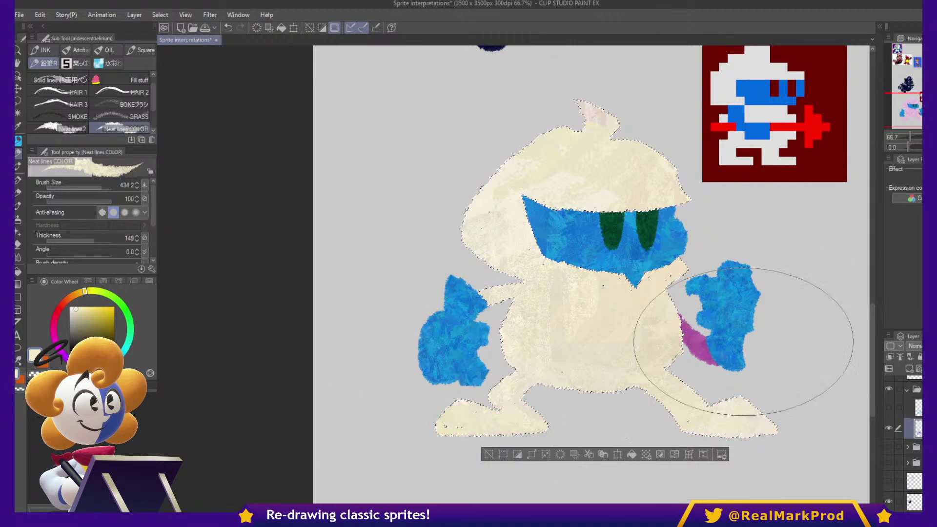
pyautogui.moveTo(681, 320); pyautogui.dragTo(605, 352)
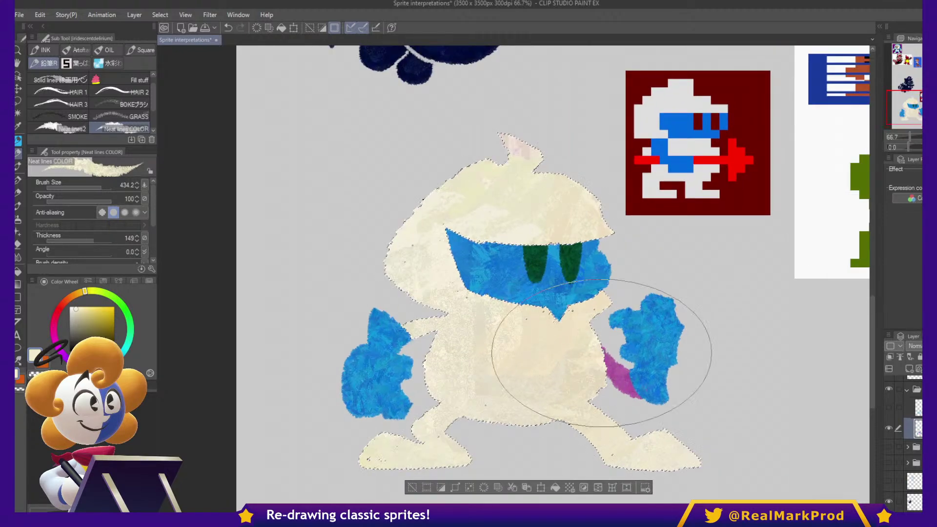
# - Cover the hood's pointed tip and remaining pink patches with cream, and clear the selection
pyautogui.scroll(3, 435, 225)
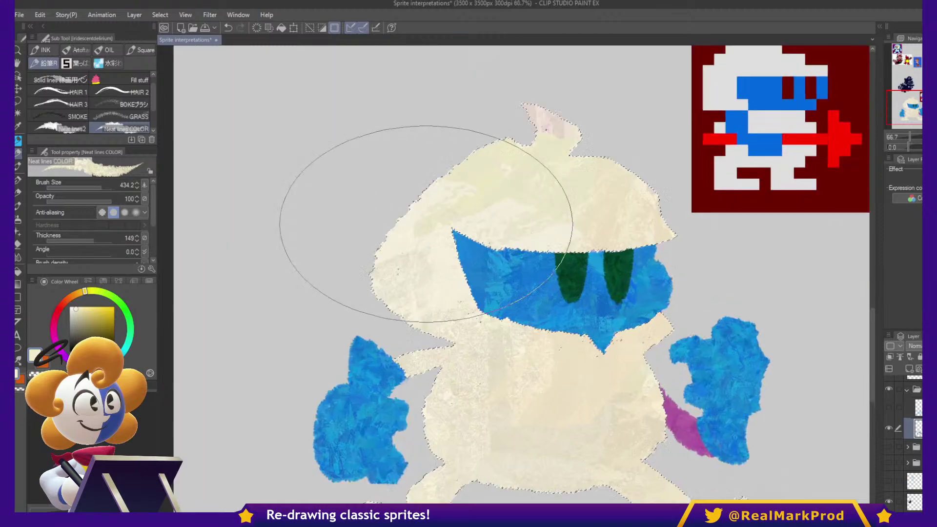
pyautogui.scroll(-4, 491, 234)
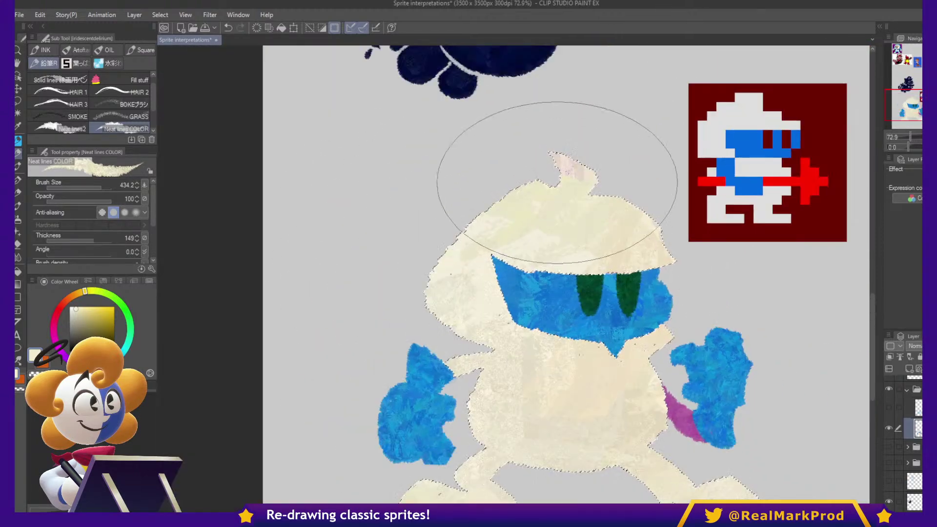
pyautogui.moveTo(610, 259); pyautogui.dragTo(607, 156)
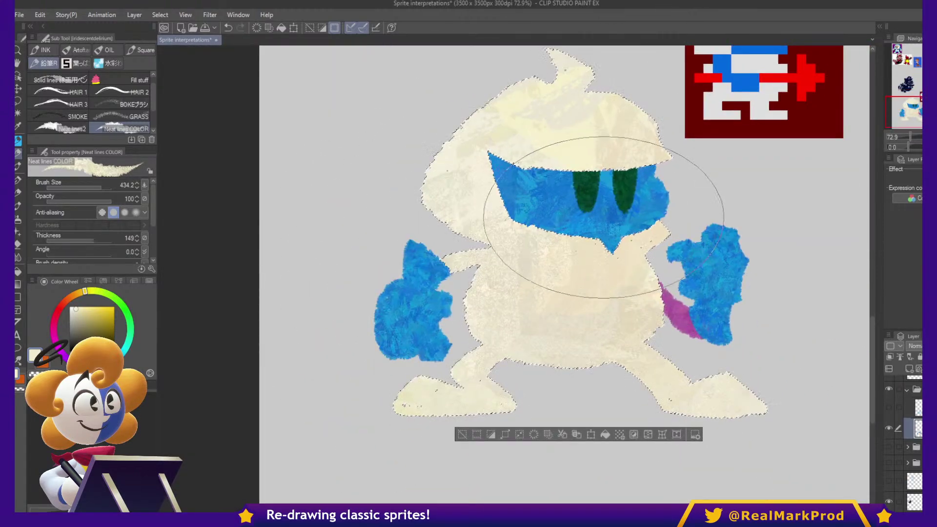
pyautogui.moveTo(672, 182); pyautogui.dragTo(654, 312)
pyautogui.scroll(3, 562, 329)
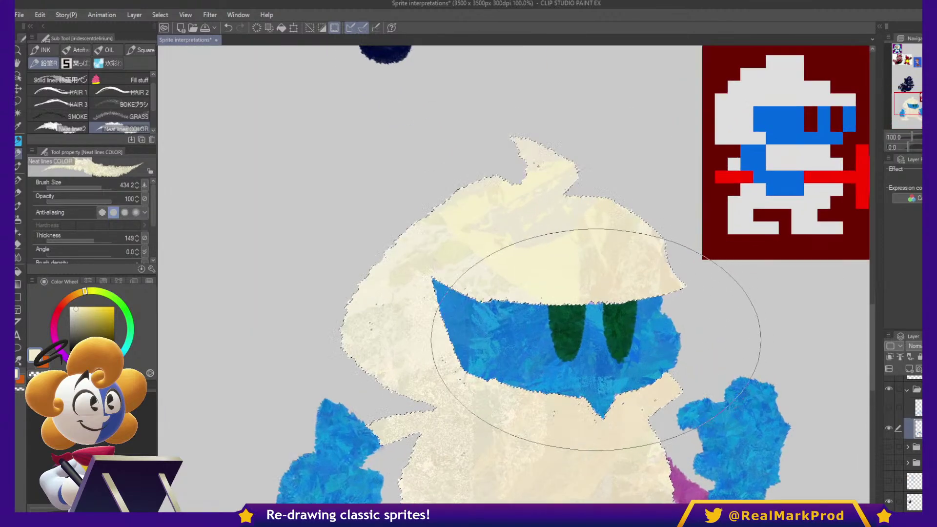
pyautogui.hotkey('ctrl', 'd')
# - Smooth the hood's cream edges above and below the blue face at brush size 32.7
pyautogui.moveTo(444, 336)
pyautogui.mouseDown()
pyautogui.moveTo(489, 337)
pyautogui.moveTo(461, 335)
pyautogui.mouseUp()
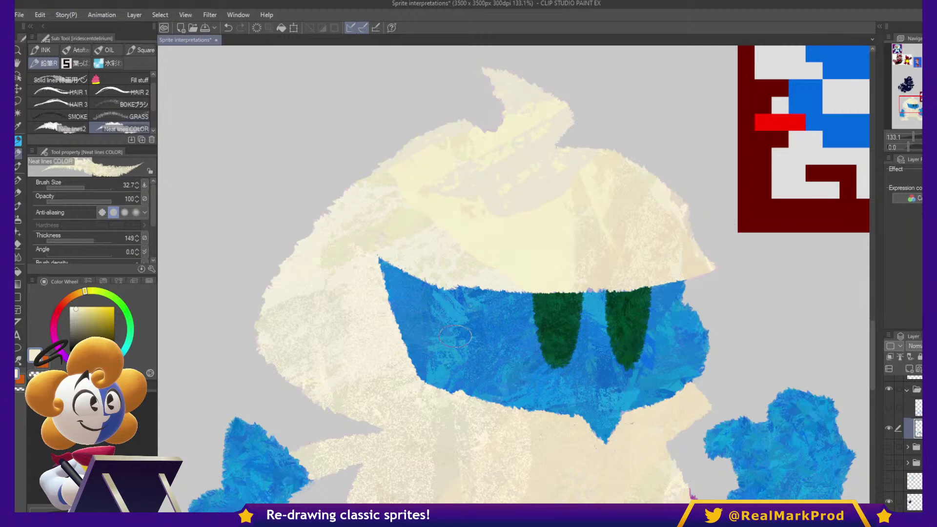
pyautogui.moveTo(405, 384); pyautogui.dragTo(468, 406)
pyautogui.moveTo(448, 277); pyautogui.dragTo(592, 271)
pyautogui.moveTo(462, 273); pyautogui.dragTo(621, 272)
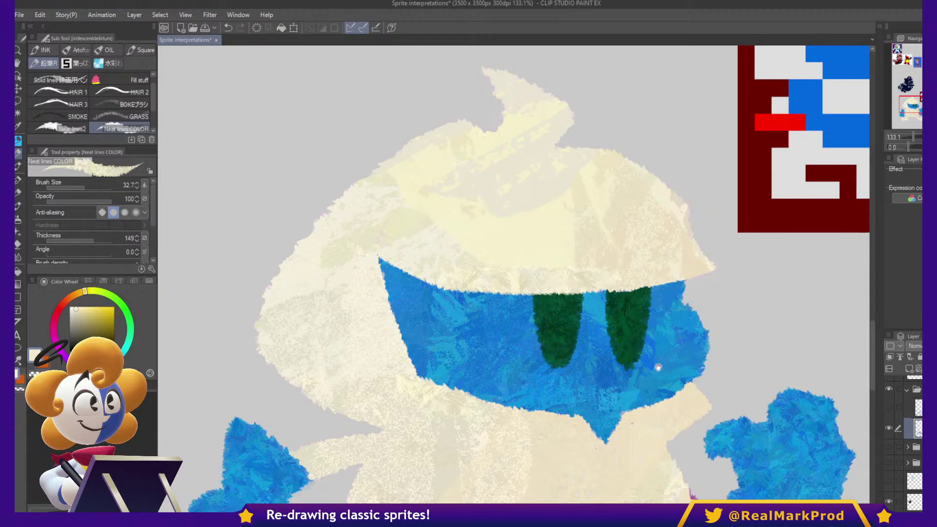
# - Trim the edge of the hood's pointed tip with transparent colour at brush size 18
pyautogui.keyDown('ctrl'); pyautogui.keyDown('alt'); pyautogui.moveTo(574, 155); pyautogui.dragTo(568, 156); pyautogui.keyUp('alt'); pyautogui.keyUp('ctrl')
pyautogui.press('c')
pyautogui.moveTo(492, 97); pyautogui.dragTo(503, 115)
# - Trim the rear hand's outer side, underside and finger edge with transparent colour into a cleaner shape
pyautogui.moveTo(732, 255); pyautogui.dragTo(747, 136)
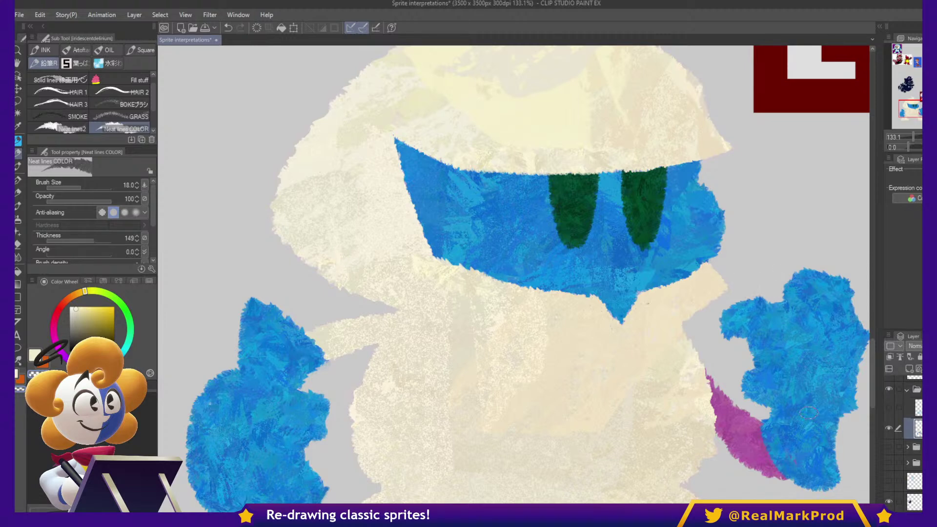
pyautogui.moveTo(798, 377); pyautogui.dragTo(770, 295)
pyautogui.moveTo(797, 385); pyautogui.dragTo(705, 306)
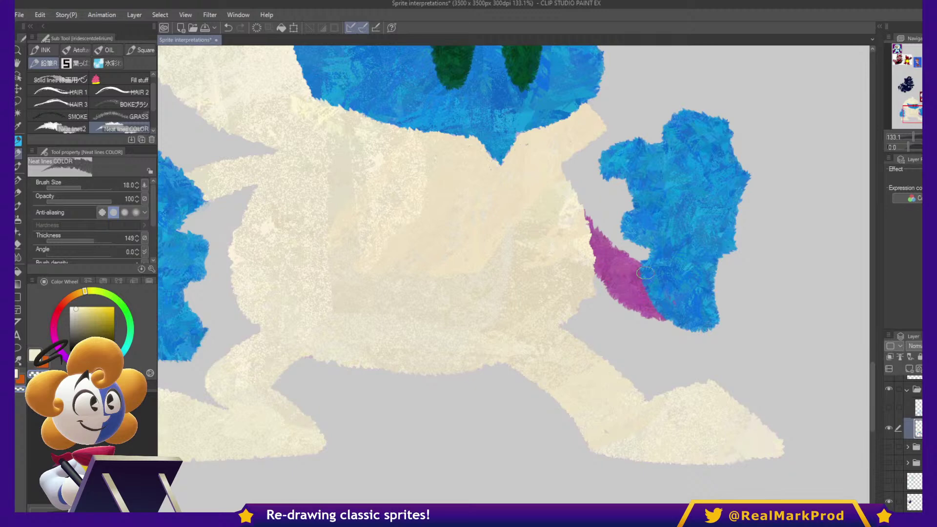
pyautogui.moveTo(605, 290); pyautogui.dragTo(757, 331)
pyautogui.moveTo(632, 330)
pyautogui.mouseDown()
pyautogui.moveTo(747, 352)
pyautogui.moveTo(757, 324)
pyautogui.mouseUp()
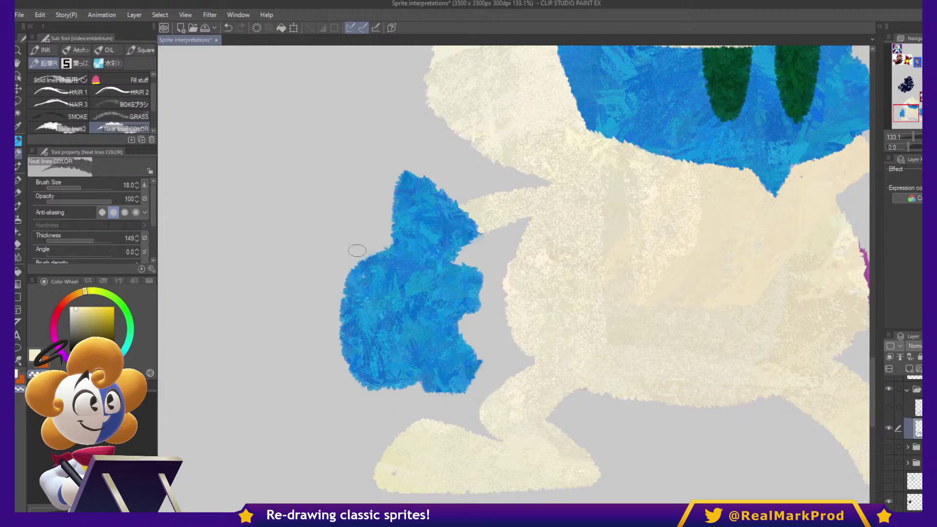
pyautogui.moveTo(347, 250)
pyautogui.mouseDown()
pyautogui.moveTo(338, 390)
pyautogui.moveTo(363, 323)
pyautogui.moveTo(335, 310)
pyautogui.moveTo(363, 386)
pyautogui.moveTo(347, 385)
pyautogui.moveTo(382, 402)
pyautogui.moveTo(340, 372)
pyautogui.moveTo(389, 403)
pyautogui.moveTo(373, 392)
pyautogui.moveTo(417, 388)
pyautogui.moveTo(353, 396)
pyautogui.moveTo(406, 385)
pyautogui.moveTo(357, 383)
pyautogui.moveTo(413, 388)
pyautogui.mouseUp()
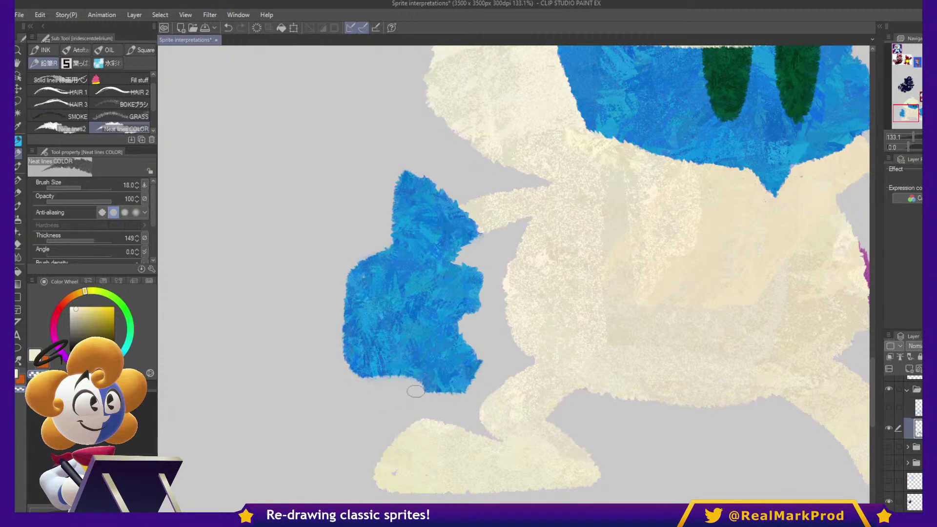
pyautogui.moveTo(460, 258); pyautogui.dragTo(487, 264)
# - Show the sketch layer again over the recoloured character
pyautogui.scroll(-3, 484, 259)
pyautogui.moveTo(721, 305); pyautogui.dragTo(675, 342)
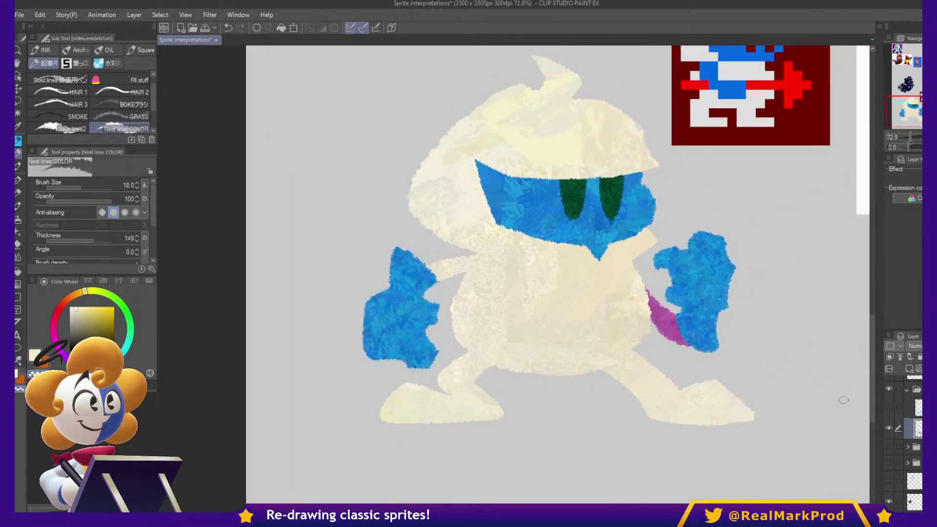
pyautogui.click(889, 408)
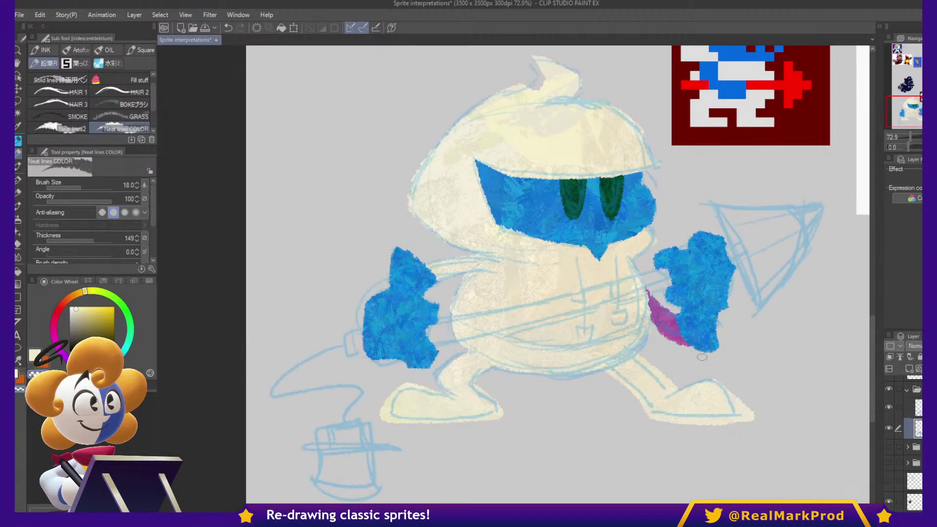
pyautogui.scroll(-2, 585, 328)
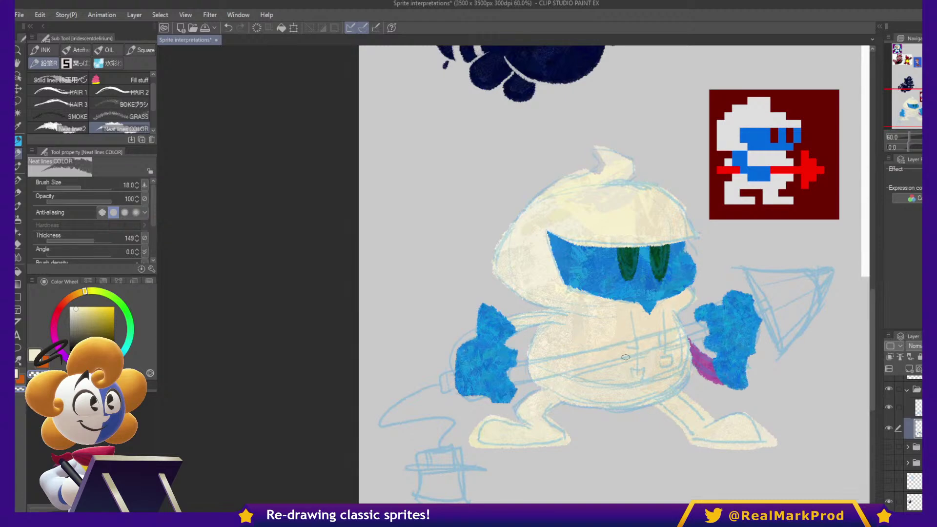
pyautogui.scroll(2, 625, 356)
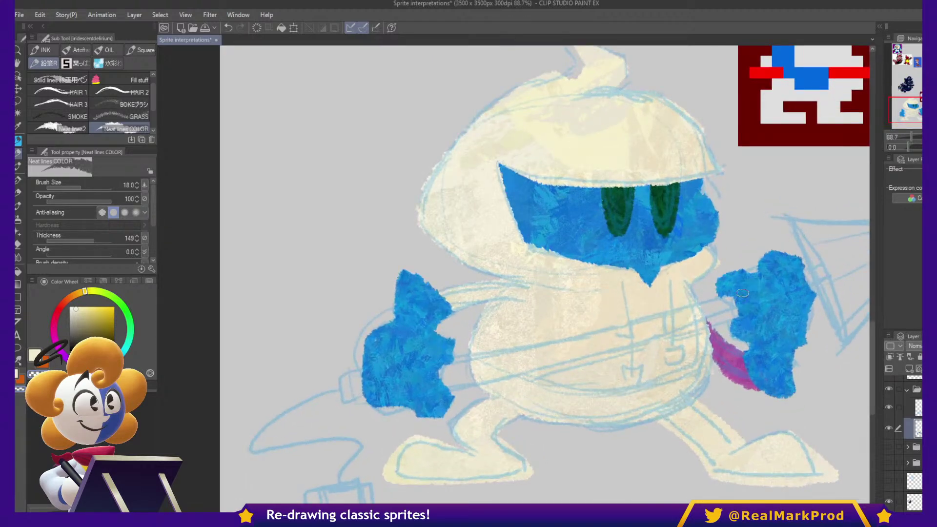
# - Paint the arrow's magenta shaft across the belly and past both hands at brush size 42.6, masking the hands with a selection, then deselect
pyautogui.click(56, 335)
pyautogui.click(115, 329)
pyautogui.click(114, 316)
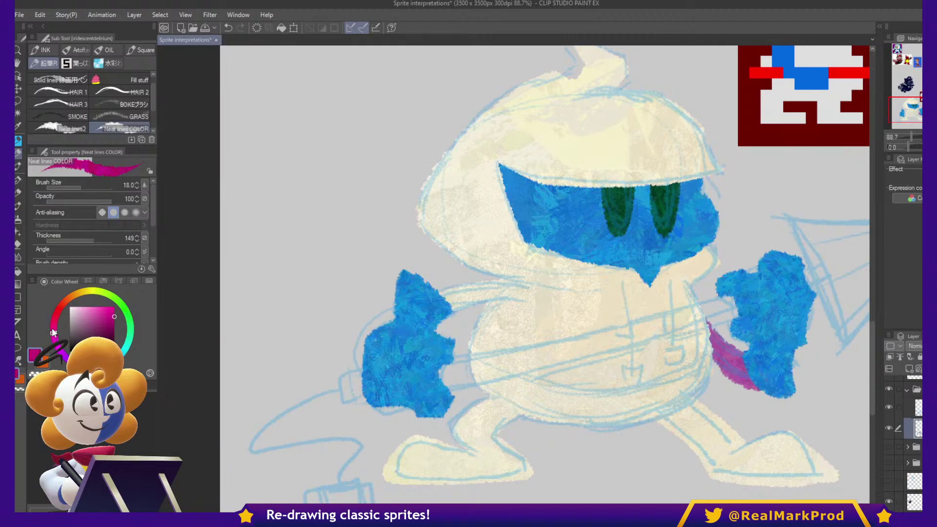
pyautogui.moveTo(774, 332); pyautogui.dragTo(756, 333)
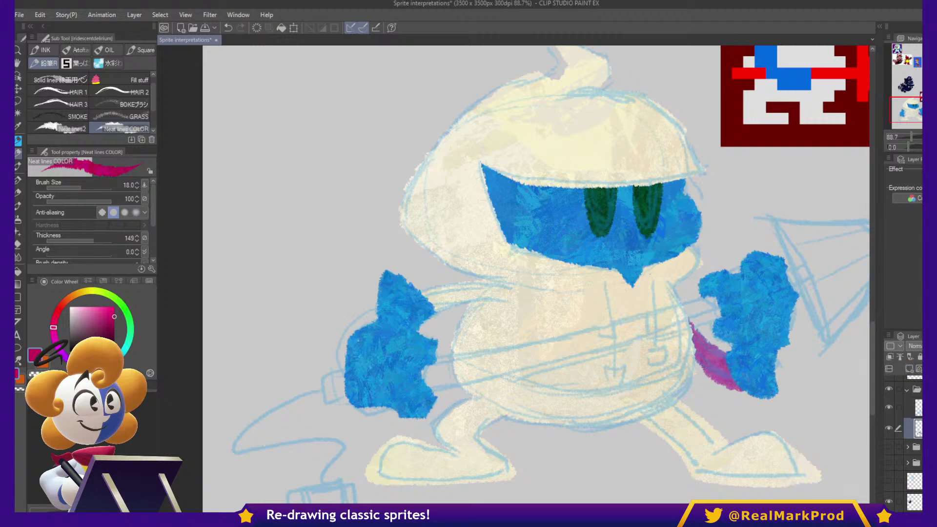
pyautogui.keyDown('ctrl'); pyautogui.click(918, 428); pyautogui.keyUp('ctrl')
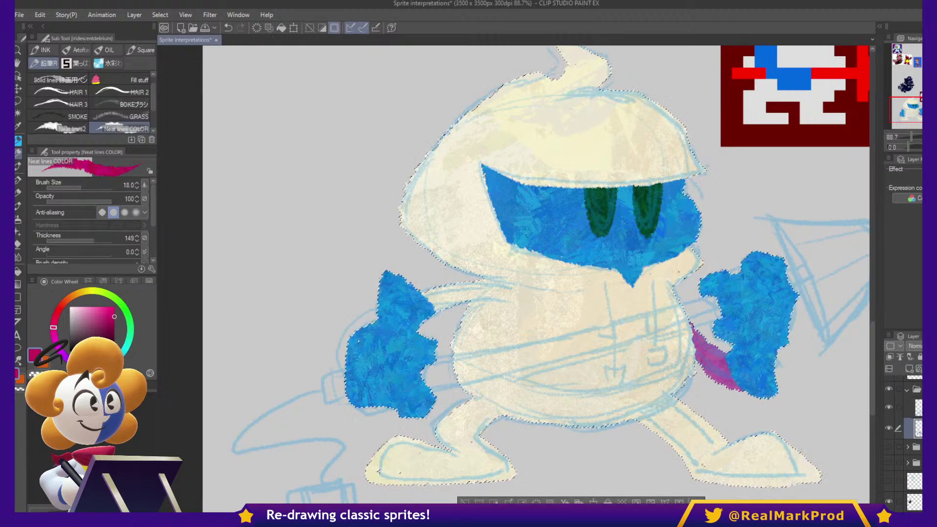
pyautogui.press('m')
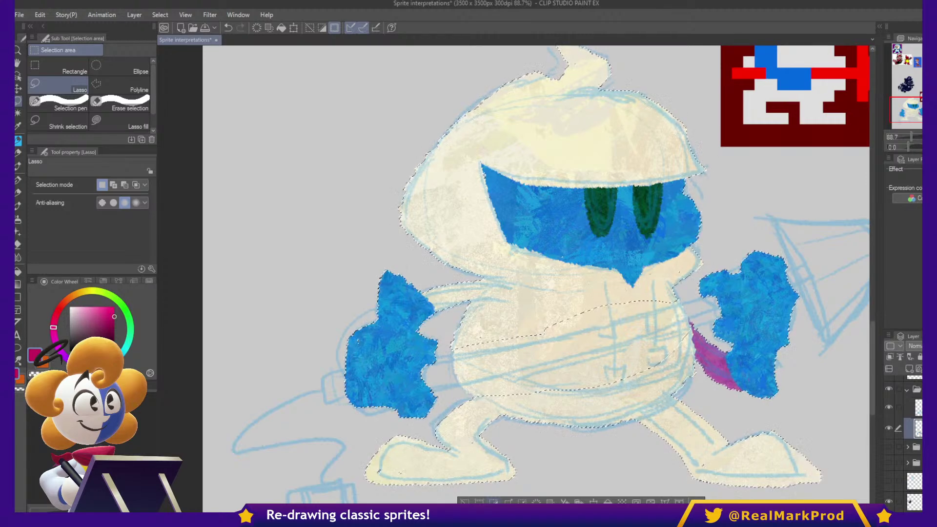
pyautogui.click(494, 502)
pyautogui.press('b')
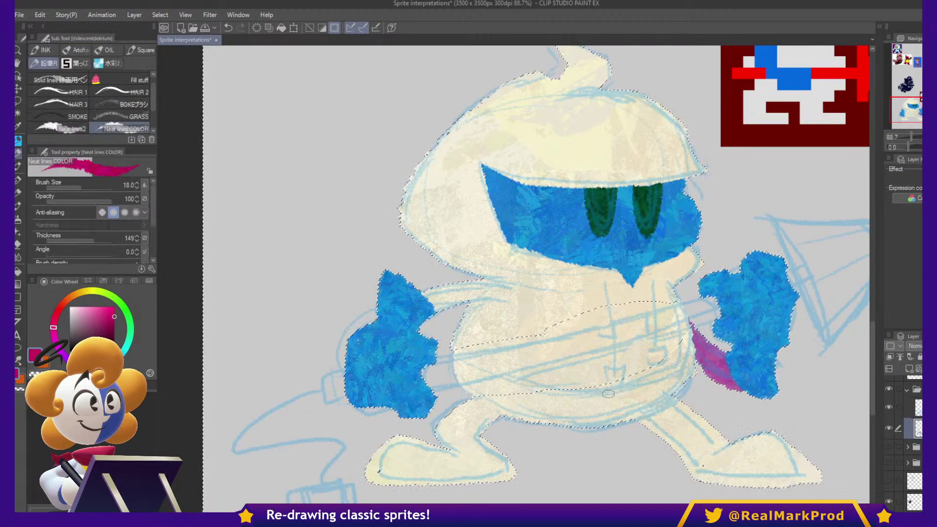
pyautogui.moveTo(339, 384); pyautogui.dragTo(349, 384)
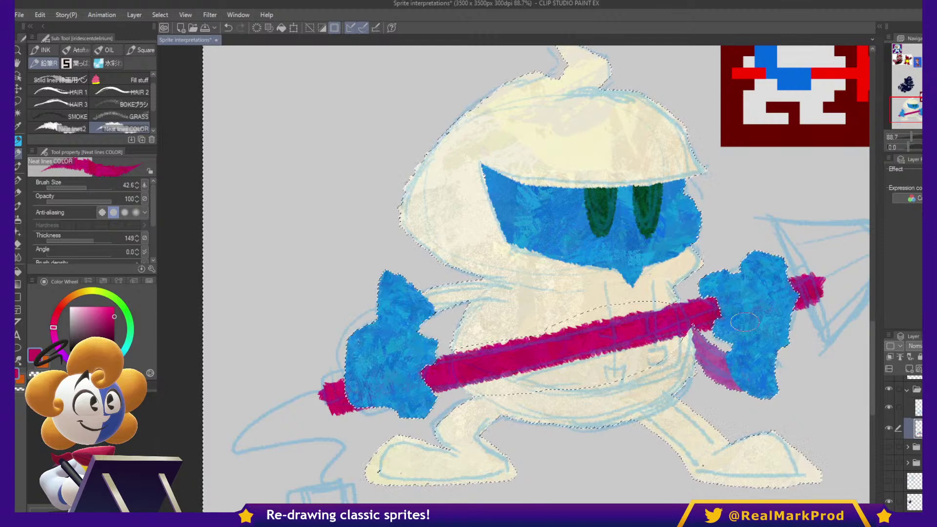
pyautogui.hotkey('ctrl', 'd')
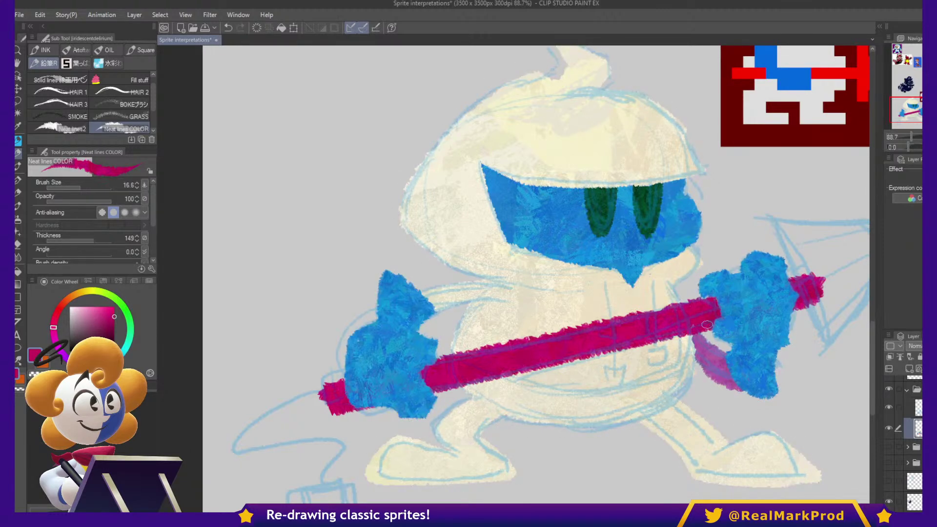
pyautogui.moveTo(763, 332); pyautogui.dragTo(618, 340)
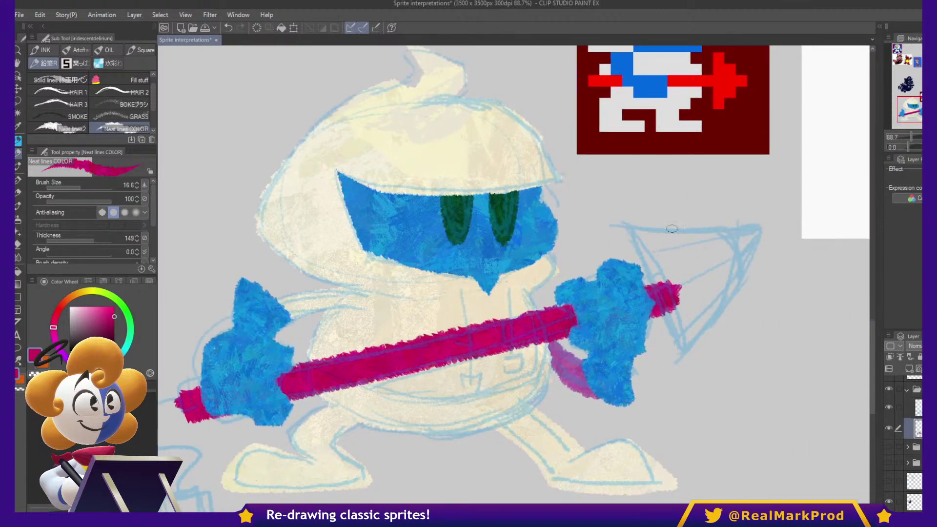
pyautogui.moveTo(656, 251); pyautogui.dragTo(753, 207)
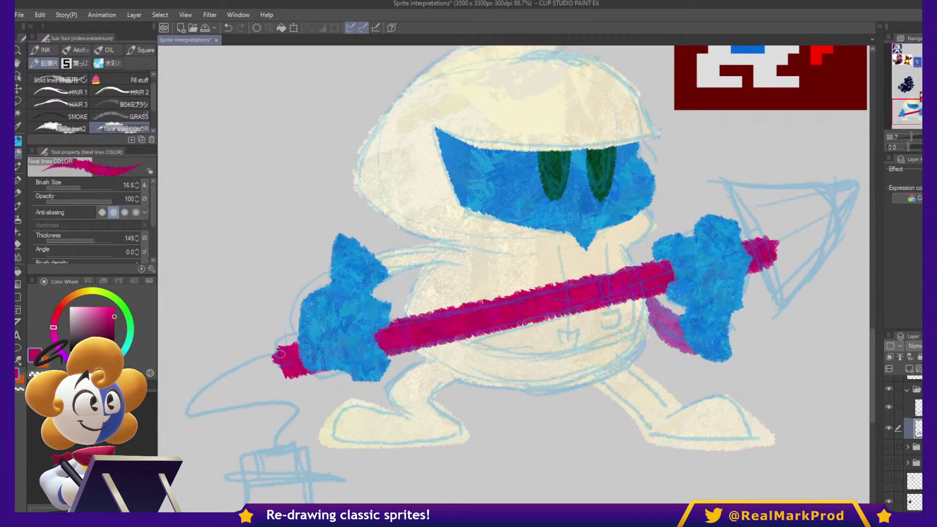
pyautogui.moveTo(764, 334); pyautogui.dragTo(823, 348)
pyautogui.keyDown('alt'); pyautogui.click(629, 303); pyautogui.keyUp('alt')
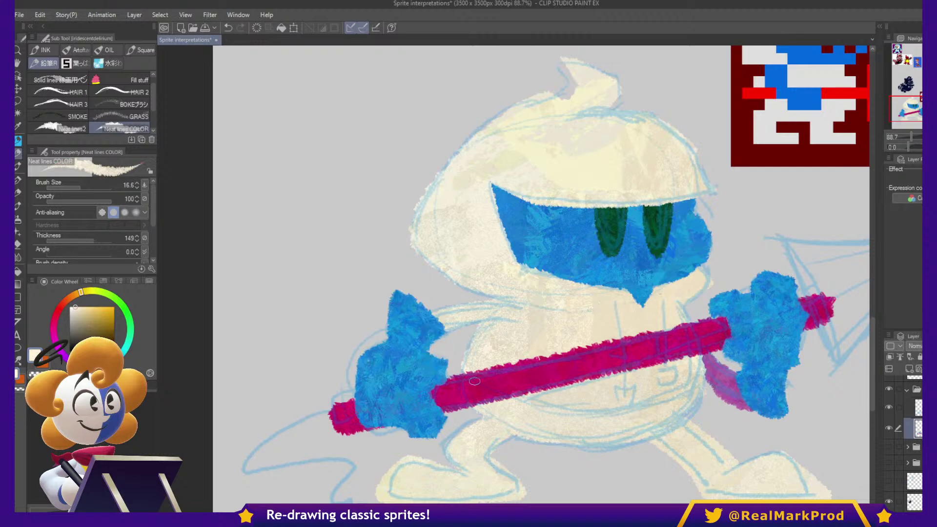
pyautogui.moveTo(461, 384)
pyautogui.mouseDown()
pyautogui.moveTo(732, 326)
pyautogui.moveTo(644, 311)
pyautogui.moveTo(615, 335)
pyautogui.mouseUp()
pyautogui.hotkey('ctrl', 'z')
# - Outline a large triangular arrowhead in the shaft's magenta at its front end, following the sketch at brush size 16.6
pyautogui.keyDown('alt'); pyautogui.click(679, 336); pyautogui.keyUp('alt')
pyautogui.moveTo(641, 253)
pyautogui.mouseDown()
pyautogui.moveTo(670, 303)
pyautogui.moveTo(689, 388)
pyautogui.mouseUp()
pyautogui.moveTo(639, 251)
pyautogui.mouseDown()
pyautogui.moveTo(779, 255)
pyautogui.moveTo(718, 359)
pyautogui.moveTo(685, 381)
pyautogui.moveTo(735, 336)
pyautogui.moveTo(785, 245)
pyautogui.mouseUp()
pyautogui.hotkey('ctrl', 'z')
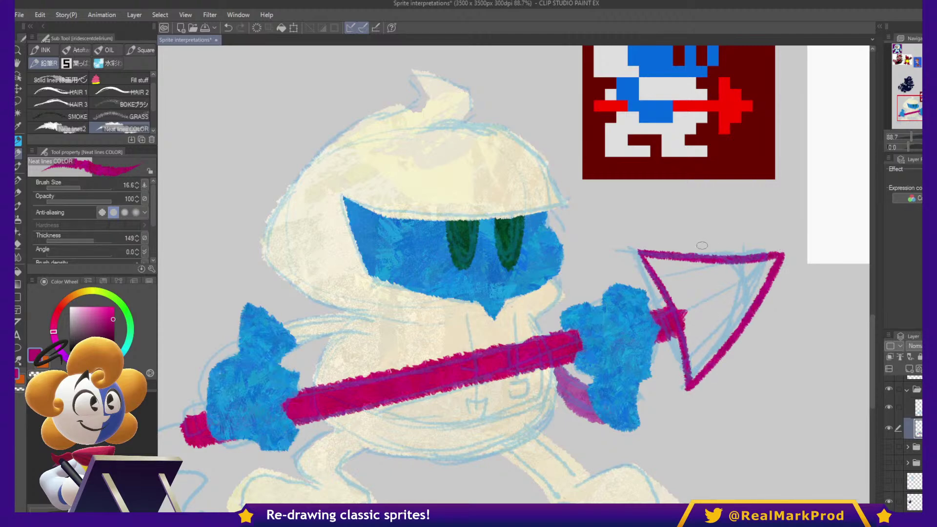
pyautogui.moveTo(792, 284); pyautogui.dragTo(696, 420)
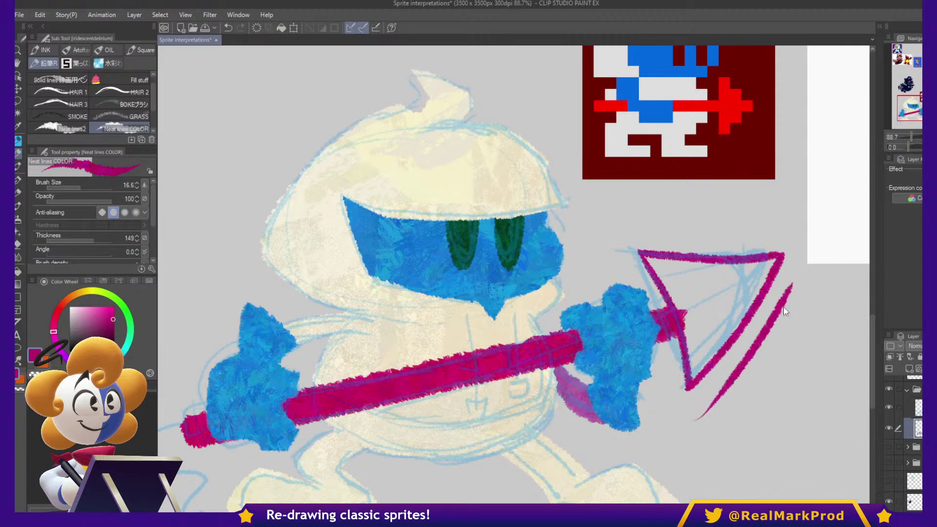
pyautogui.hotkey('ctrl', 'z')
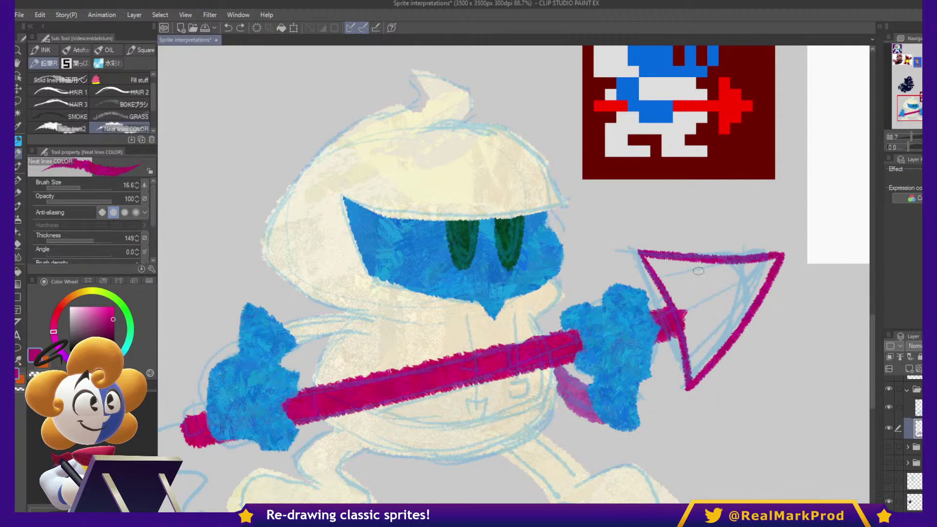
# - Hide the sketch layer and fill the arrowhead outline with solid magenta
pyautogui.click(889, 408)
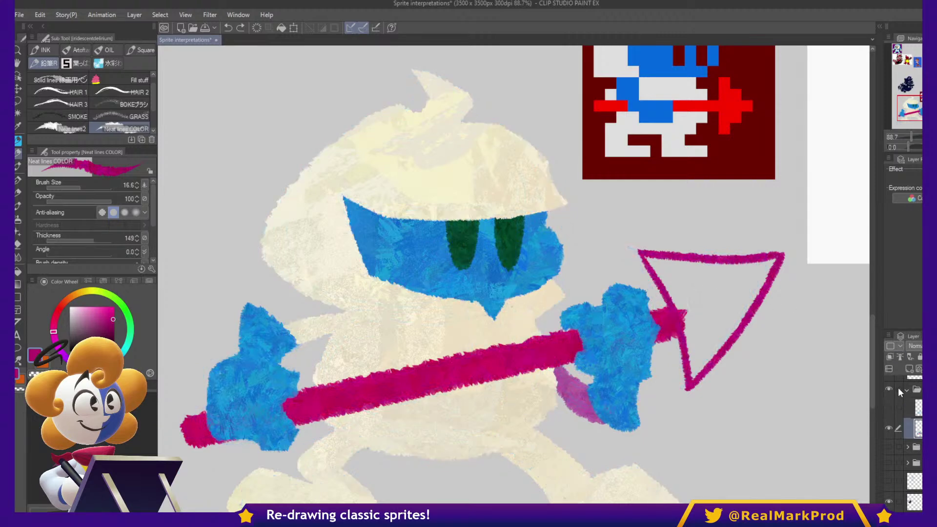
pyautogui.press('g')
pyautogui.click(716, 302)
pyautogui.press('p')
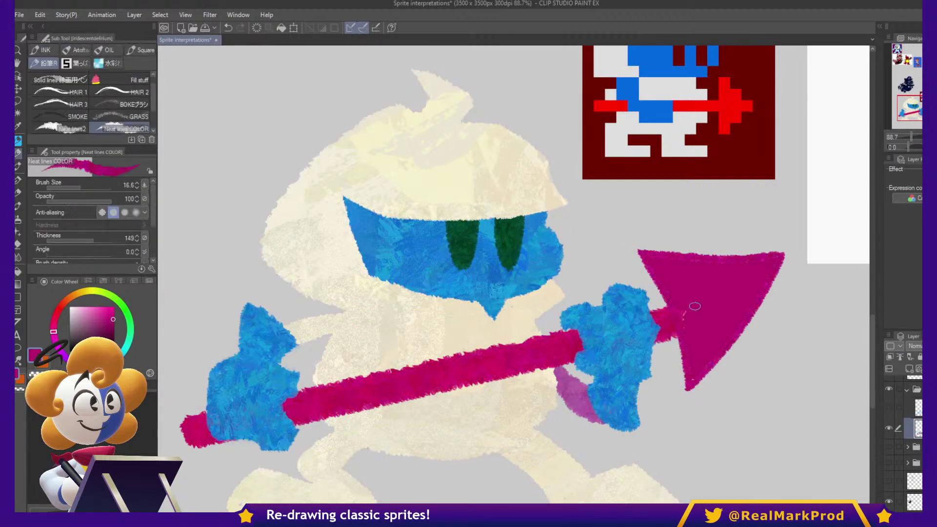
# - Set the brush size to 24.7, sample cream from the hood and select the painted area of the colour layer
pyautogui.keyDown('ctrl'); pyautogui.keyDown('alt'); pyautogui.moveTo(693, 290); pyautogui.dragTo(707, 302); pyautogui.keyUp('alt'); pyautogui.keyUp('ctrl')
pyautogui.moveTo(666, 262)
pyautogui.mouseDown()
pyautogui.moveTo(703, 275)
pyautogui.moveTo(674, 272)
pyautogui.moveTo(703, 315)
pyautogui.moveTo(721, 296)
pyautogui.moveTo(698, 283)
pyautogui.moveTo(735, 280)
pyautogui.mouseUp()
pyautogui.hotkey('ctrl', 'z')
pyautogui.keyDown('alt'); pyautogui.click(538, 184); pyautogui.keyUp('alt')
pyautogui.keyDown('ctrl'); pyautogui.click(917, 428); pyautogui.keyUp('ctrl')
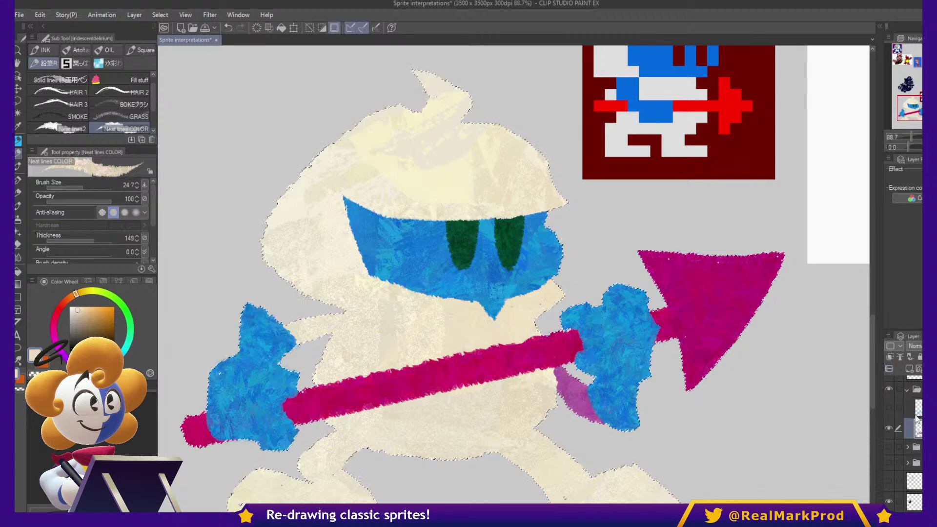
pyautogui.moveTo(637, 247); pyautogui.dragTo(726, 367)
pyautogui.moveTo(694, 250)
pyautogui.mouseDown()
pyautogui.moveTo(730, 278)
pyautogui.moveTo(758, 349)
pyautogui.mouseUp()
pyautogui.moveTo(732, 246); pyautogui.dragTo(792, 326)
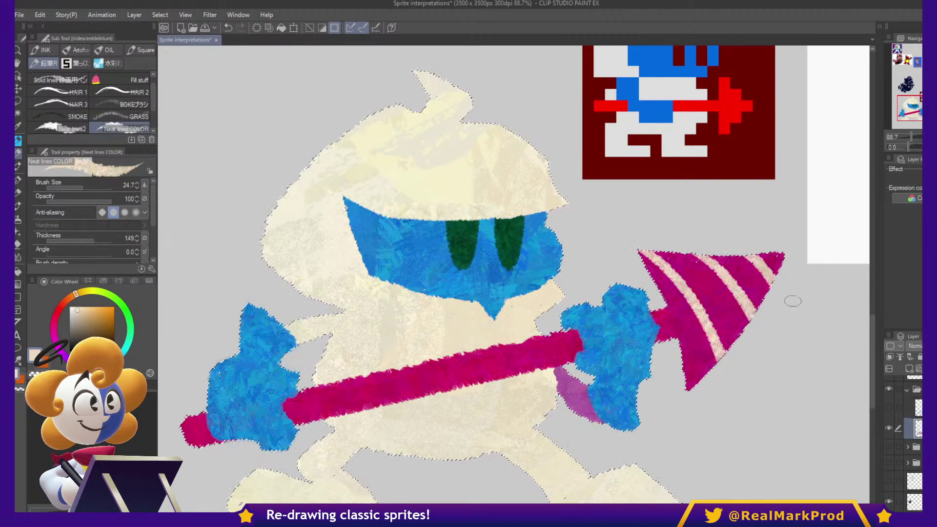
pyautogui.hotkey('ctrl', 'z')
pyautogui.hotkey('ctrl', 'z')
pyautogui.hotkey('ctrl', 'z')
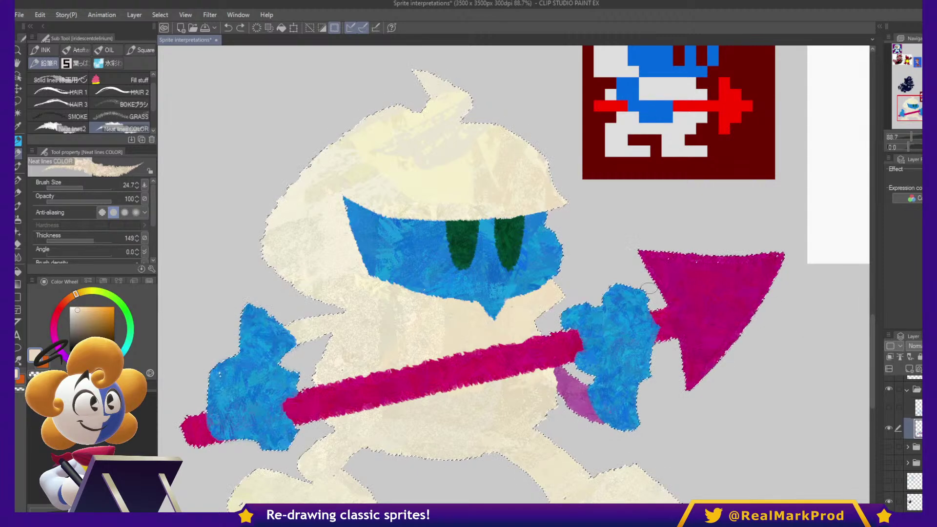
# - Paint four curved cream stripes diagonally across the magenta arrowhead within the selection
pyautogui.moveTo(651, 253); pyautogui.dragTo(741, 331)
pyautogui.moveTo(687, 251); pyautogui.dragTo(766, 317)
pyautogui.hotkey('ctrl', 'z')
pyautogui.moveTo(687, 251); pyautogui.dragTo(763, 315)
pyautogui.moveTo(742, 251); pyautogui.dragTo(777, 288)
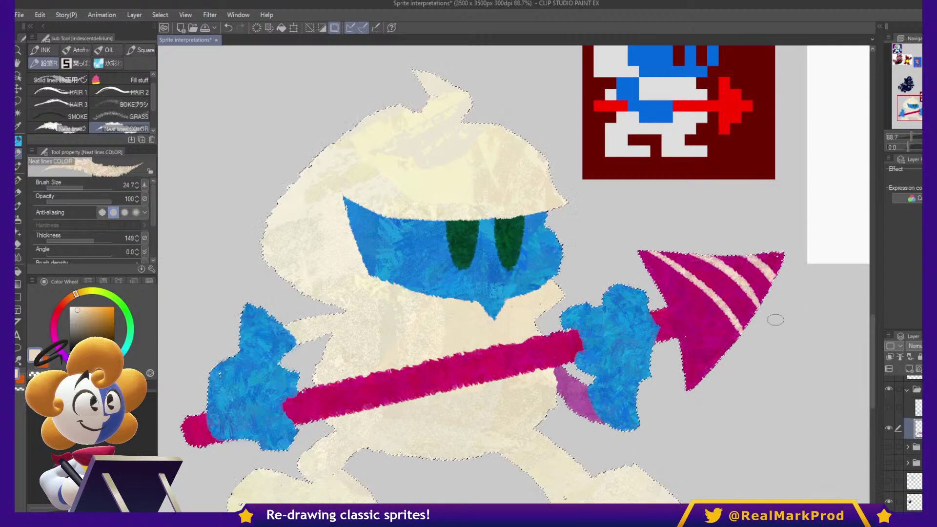
pyautogui.moveTo(659, 287); pyautogui.dragTo(726, 397)
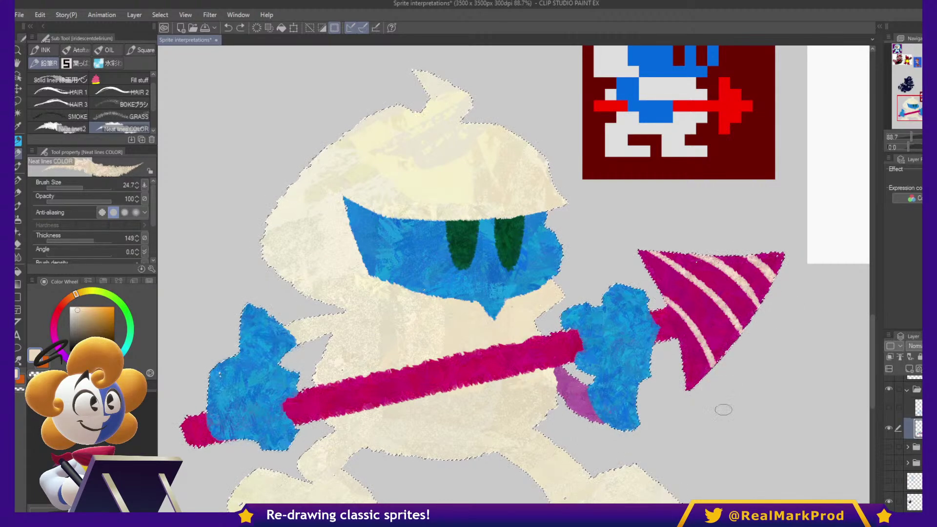
pyautogui.moveTo(791, 420); pyautogui.dragTo(832, 393)
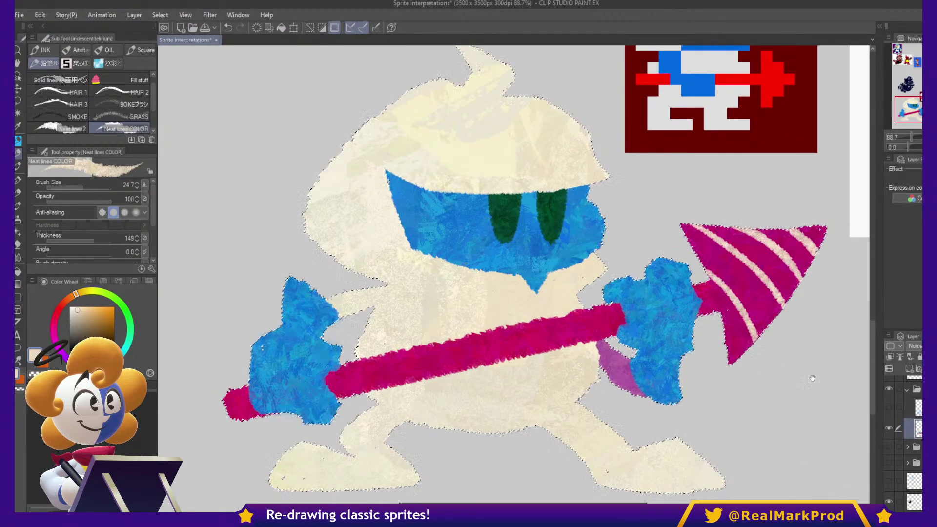
# - Sample the arrowhead's magenta and darken it to a deep purple
pyautogui.keyDown('alt'); pyautogui.click(751, 239); pyautogui.keyUp('alt')
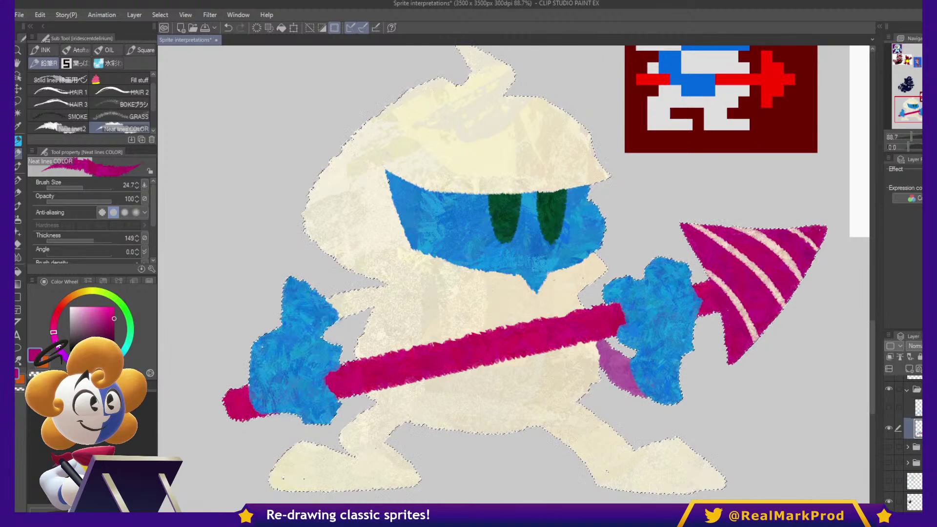
pyautogui.moveTo(106, 331); pyautogui.dragTo(112, 328)
pyautogui.moveTo(688, 233)
pyautogui.mouseDown()
pyautogui.moveTo(707, 294)
pyautogui.moveTo(697, 265)
pyautogui.mouseUp()
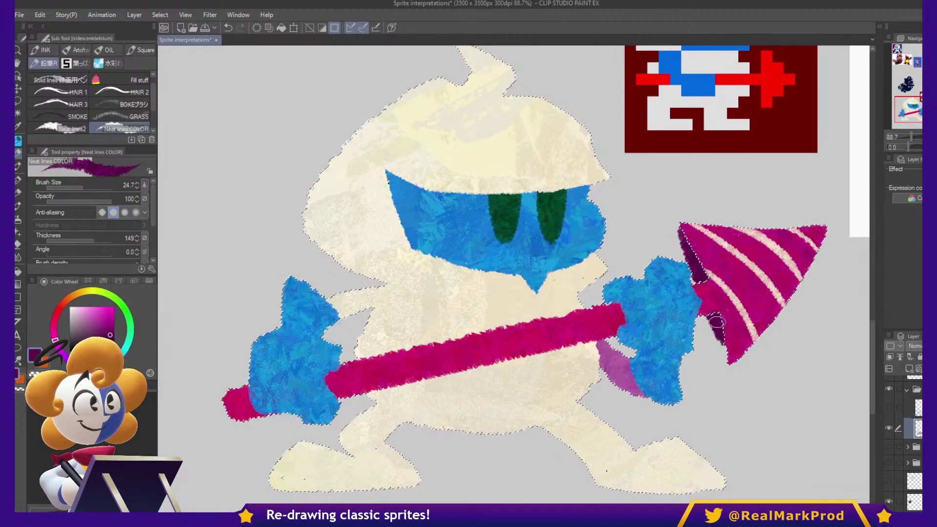
pyautogui.hotkey('ctrl', 'z')
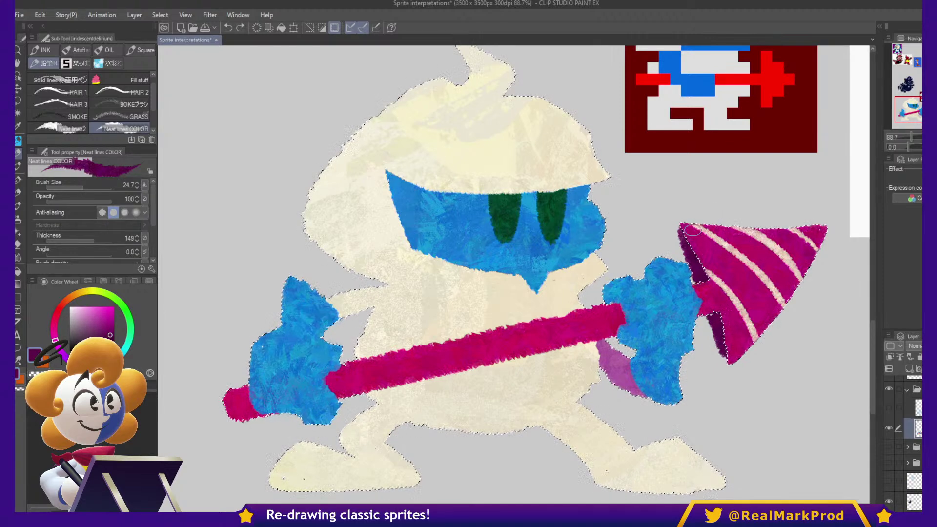
pyautogui.hotkey('ctrl', 'z')
pyautogui.hotkey('ctrl', 'z')
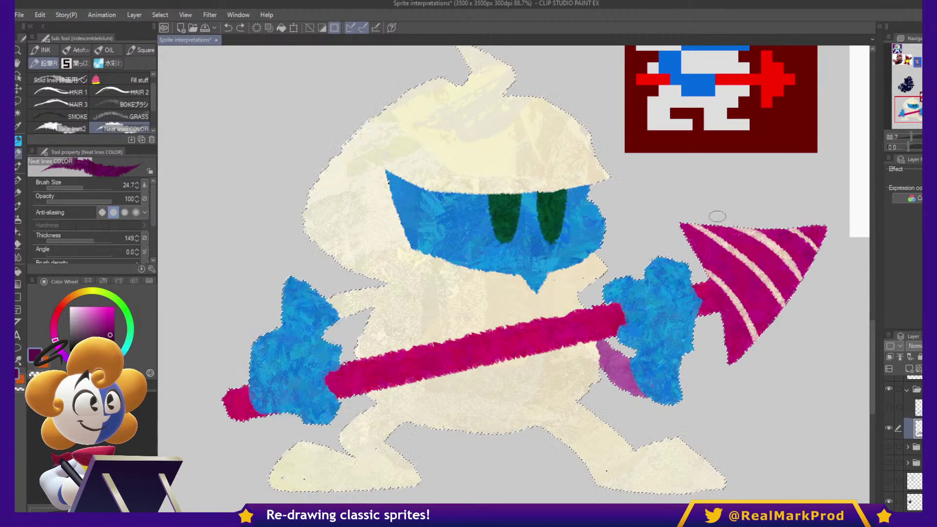
# - Deselect, paint a curved dark purple base face along the arrowhead's back edge and trim its outer edge with transparent colour
pyautogui.hotkey('ctrl', 'd')
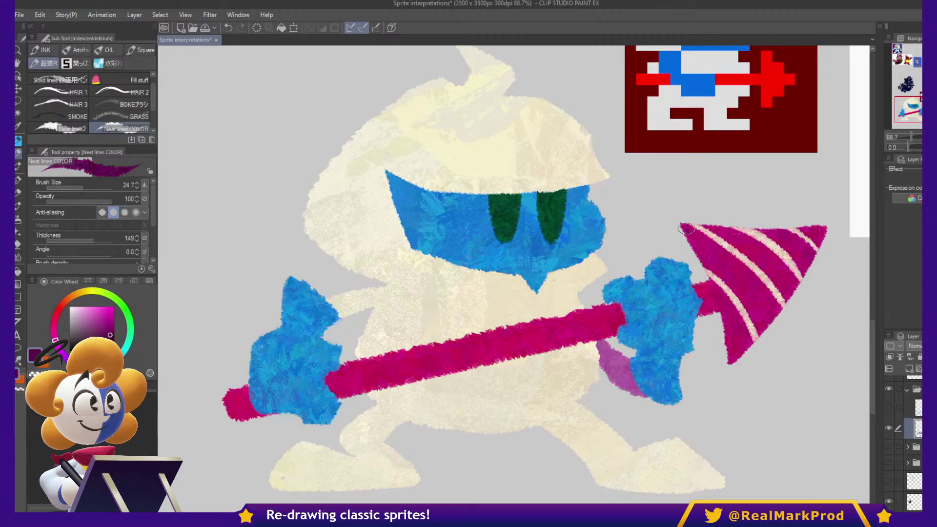
pyautogui.moveTo(695, 244); pyautogui.dragTo(710, 292)
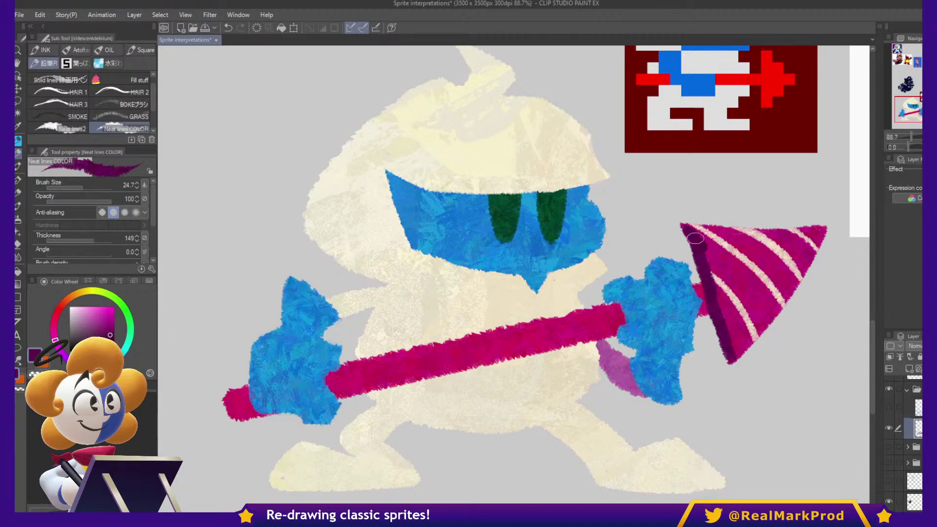
pyautogui.moveTo(708, 257); pyautogui.dragTo(733, 342)
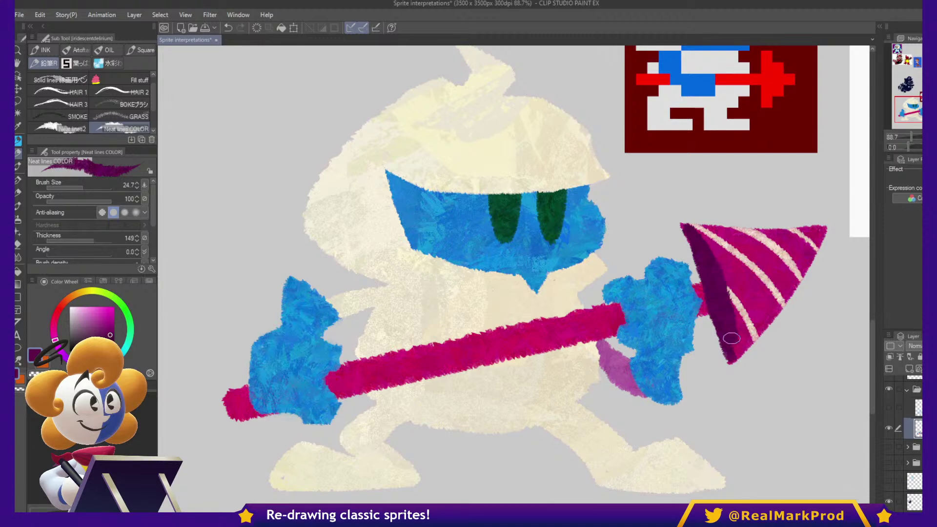
pyautogui.press('c')
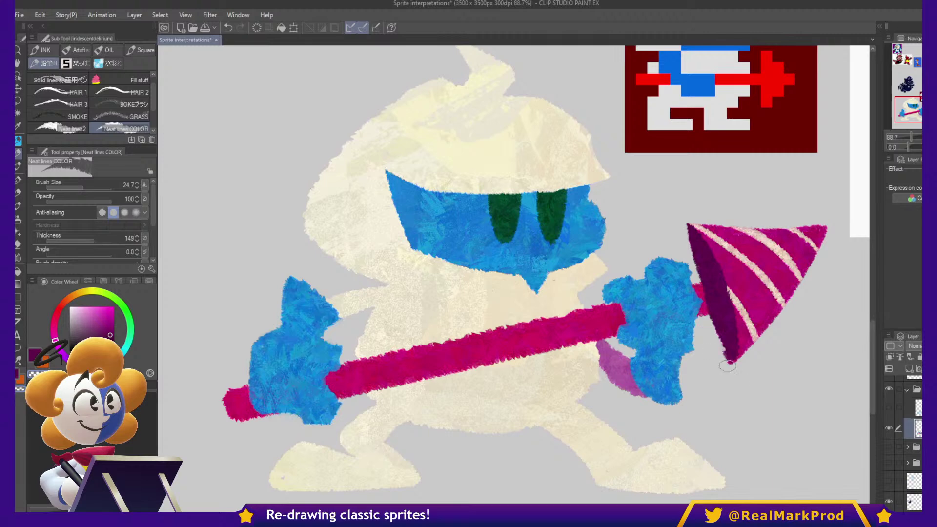
# - Repaint the shaft's end in lighter pink-magenta over the arrowhead's dark base and tidy around it with the sampled dark purple
pyautogui.keyDown('alt'); pyautogui.click(707, 282); pyautogui.keyUp('alt')
pyautogui.moveTo(717, 282); pyautogui.dragTo(719, 286)
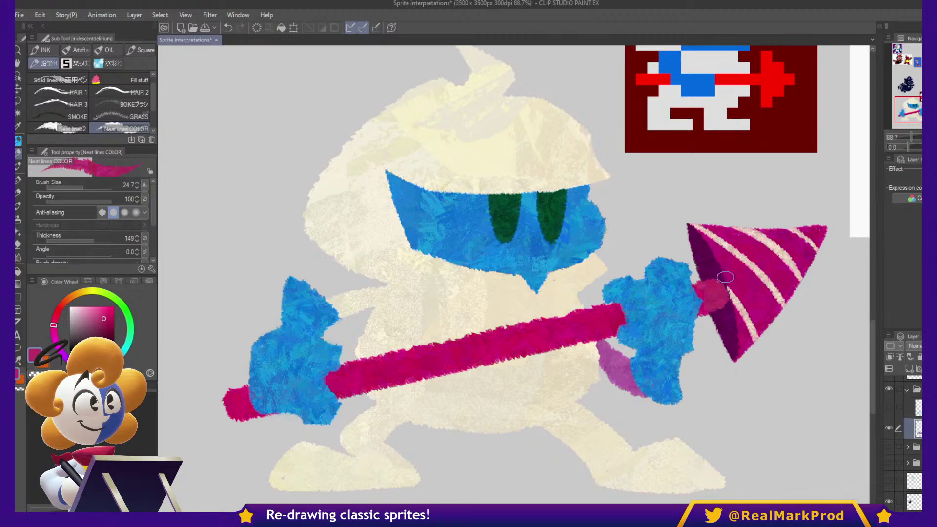
pyautogui.keyDown('alt'); pyautogui.click(719, 274); pyautogui.keyUp('alt')
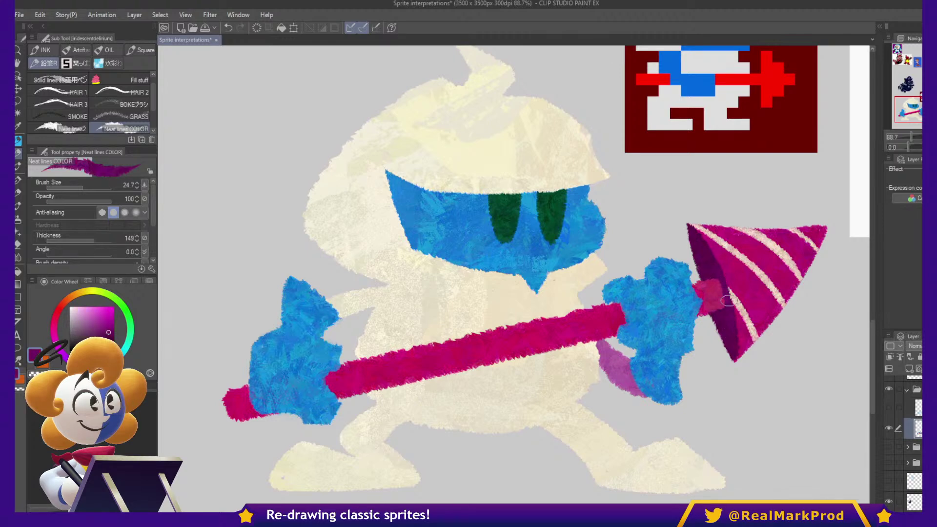
pyautogui.moveTo(809, 405); pyautogui.dragTo(827, 421)
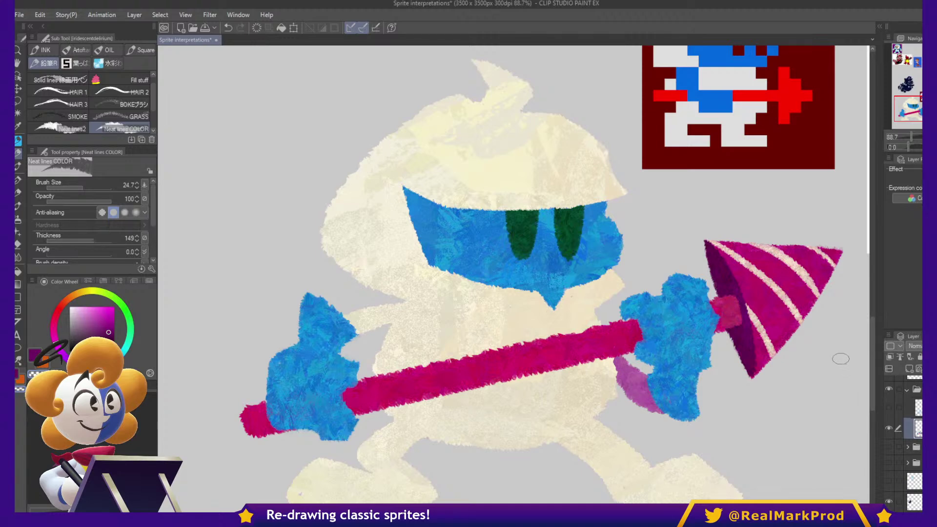
pyautogui.press('m')
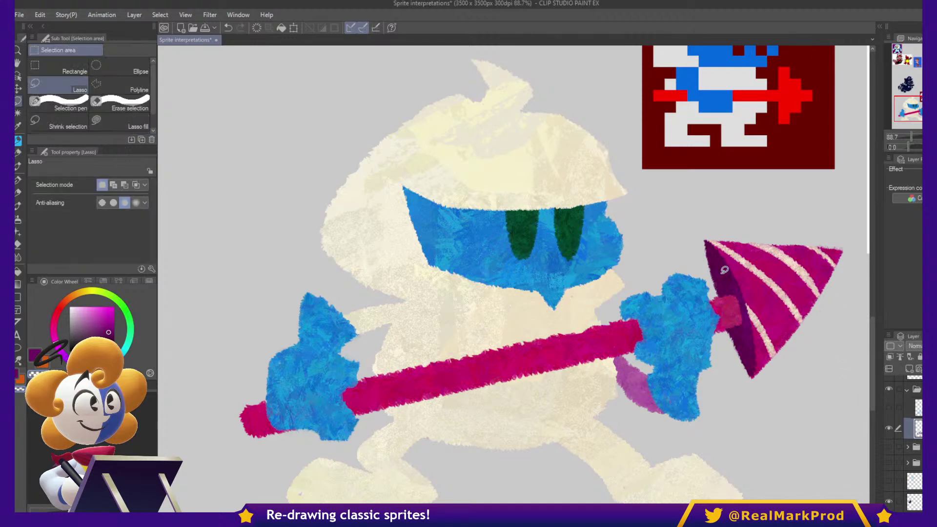
pyautogui.moveTo(740, 395); pyautogui.dragTo(722, 330)
pyautogui.hotkey('ctrl', 'd')
pyautogui.press('p')
# - Touch up the edges where both gloves grip the arrow, using magenta sampled from the shaft and blue sampled from the glove
pyautogui.moveTo(632, 420)
pyautogui.mouseDown()
pyautogui.moveTo(757, 338)
pyautogui.moveTo(637, 368)
pyautogui.mouseUp()
pyautogui.scroll(-4, 614, 354)
pyautogui.scroll(2, 589, 349)
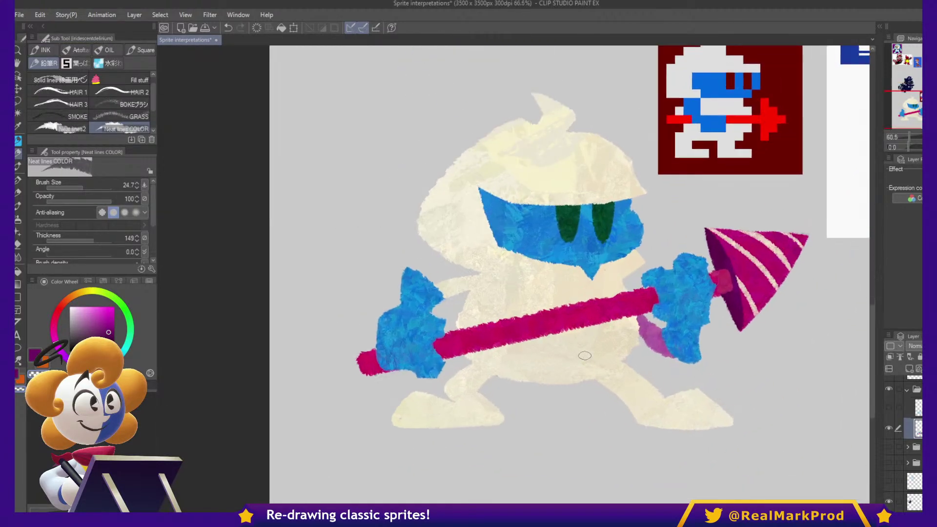
pyautogui.keyDown('alt'); pyautogui.click(629, 298); pyautogui.keyUp('alt')
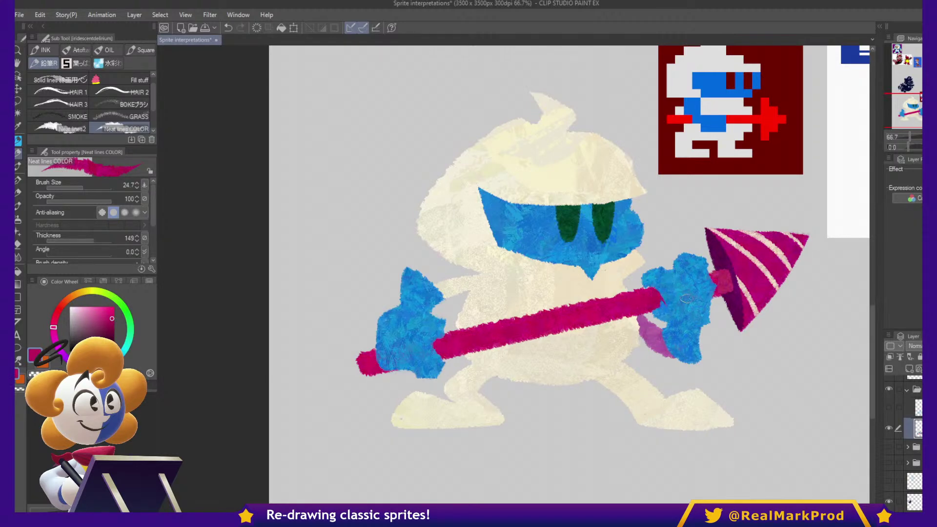
pyautogui.moveTo(738, 349); pyautogui.dragTo(778, 376)
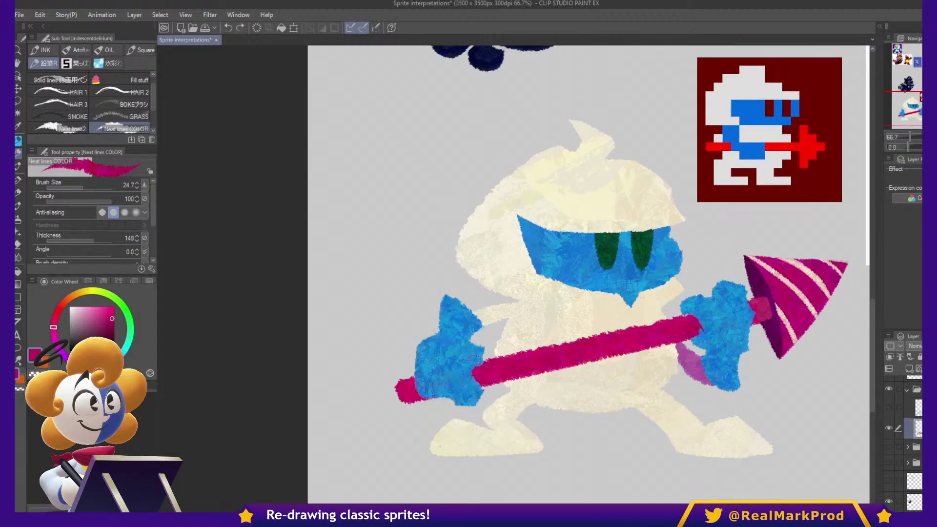
pyautogui.moveTo(724, 379); pyautogui.dragTo(712, 391)
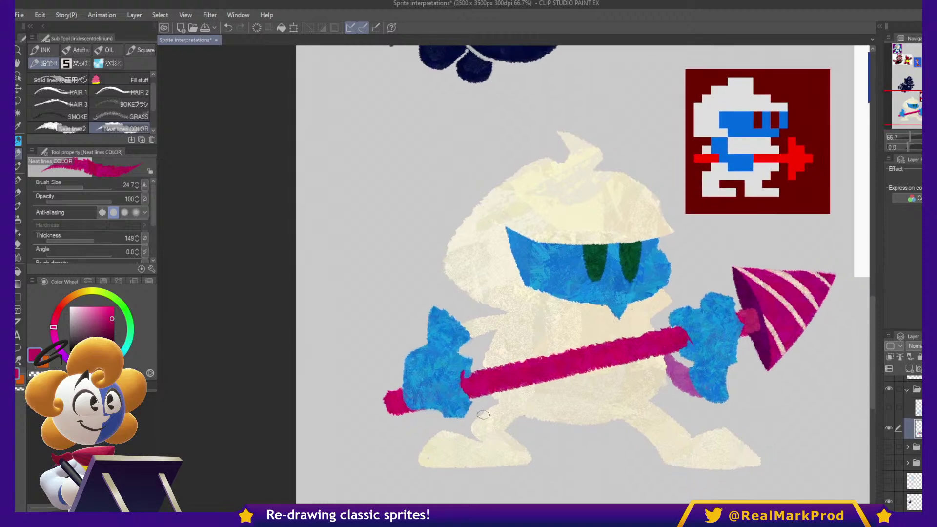
pyautogui.keyDown('alt'); pyautogui.click(423, 400); pyautogui.keyUp('alt')
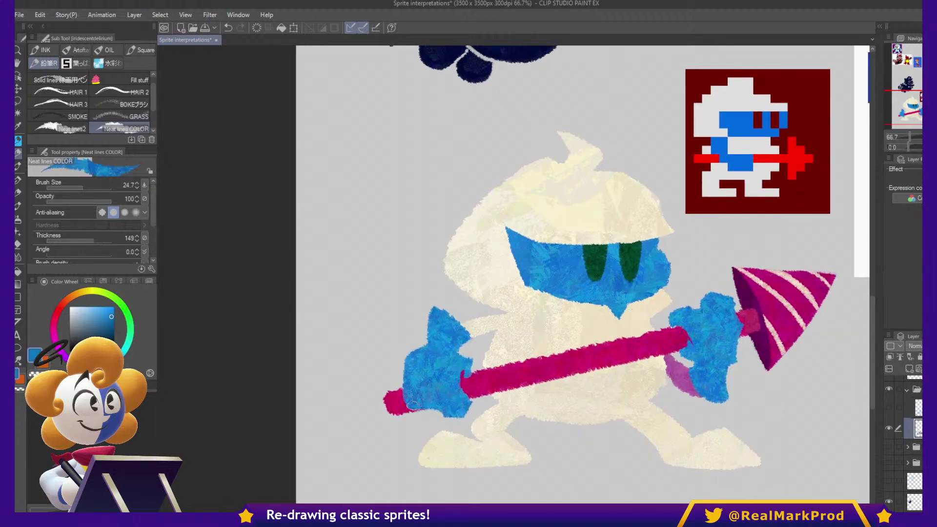
pyautogui.moveTo(718, 389); pyautogui.dragTo(754, 410)
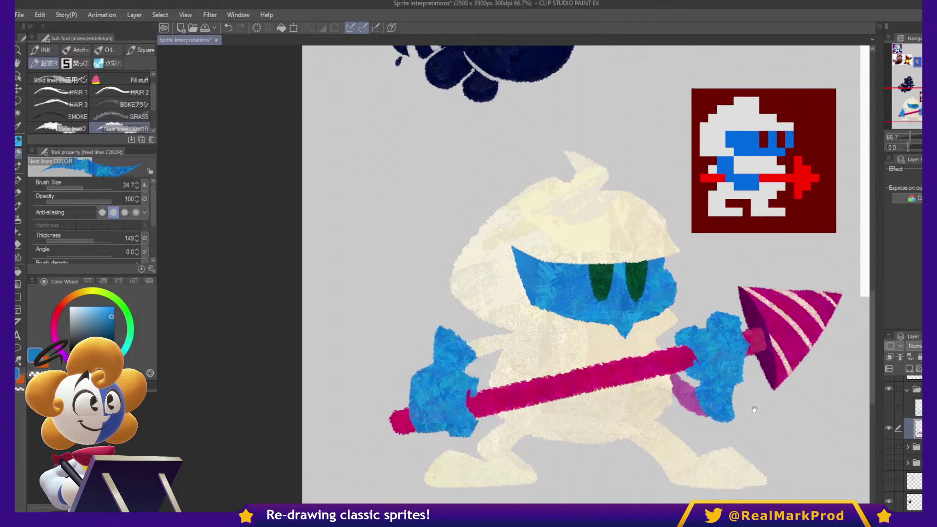
# - Add a layer clipped to the character's base colours and choose the Blurry bloopy brush with a deep purple
pyautogui.click(909, 371)
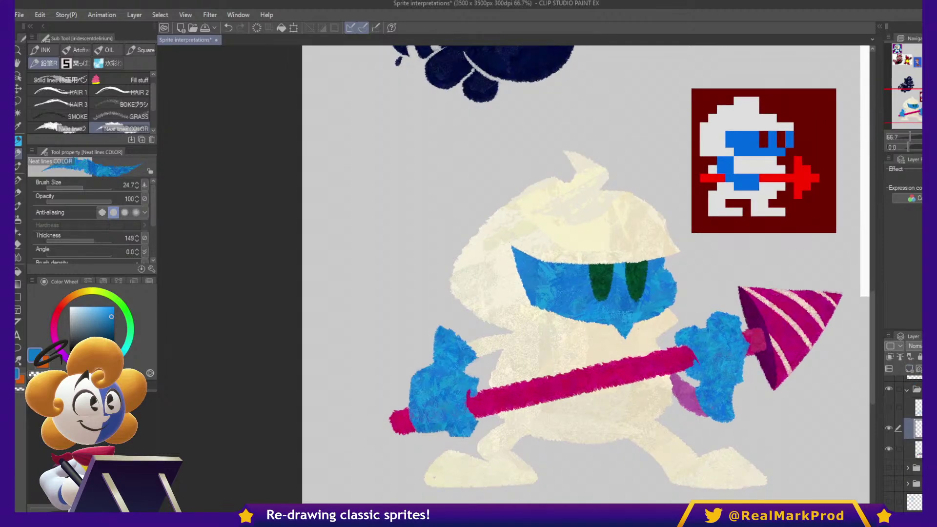
pyautogui.press('b')
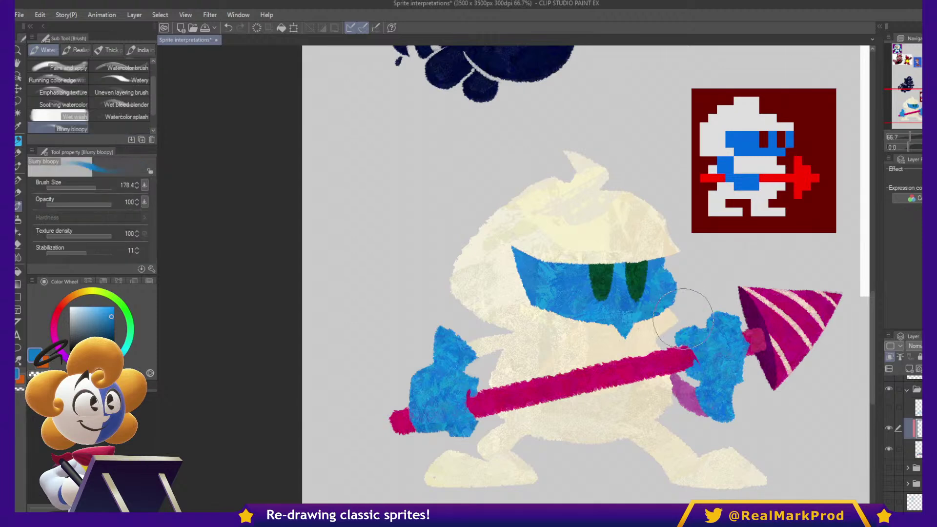
pyautogui.click(92, 291)
pyautogui.click(89, 306)
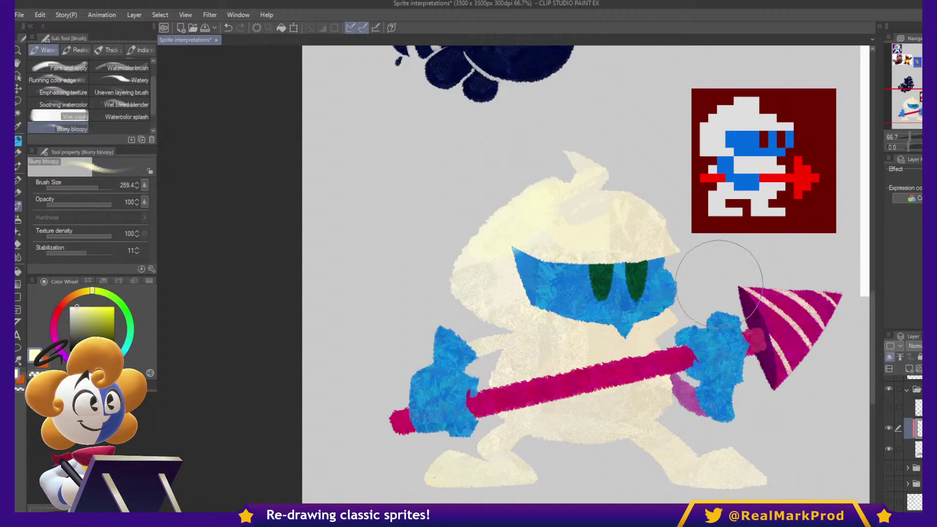
pyautogui.click(61, 351)
pyautogui.click(107, 329)
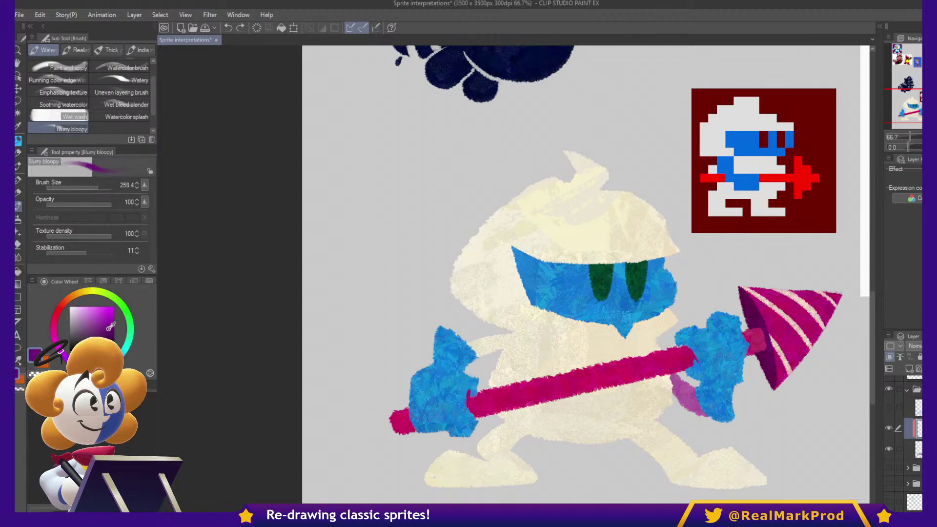
# - Paint broad soft purple shadows over the hood, visor, body, legs, gloves and arrowhead on the sides facing the arrowhead, undoing the last change
pyautogui.moveTo(667, 250)
pyautogui.mouseDown()
pyautogui.moveTo(657, 216)
pyautogui.moveTo(665, 283)
pyautogui.moveTo(608, 293)
pyautogui.moveTo(648, 272)
pyautogui.moveTo(638, 215)
pyautogui.moveTo(596, 261)
pyautogui.moveTo(599, 281)
pyautogui.moveTo(654, 337)
pyautogui.moveTo(640, 354)
pyautogui.mouseUp()
pyautogui.moveTo(782, 366); pyautogui.dragTo(774, 393)
pyautogui.moveTo(638, 397)
pyautogui.mouseDown()
pyautogui.moveTo(537, 449)
pyautogui.moveTo(628, 418)
pyautogui.moveTo(540, 470)
pyautogui.moveTo(412, 485)
pyautogui.moveTo(532, 481)
pyautogui.mouseUp()
pyautogui.moveTo(743, 464)
pyautogui.mouseDown()
pyautogui.moveTo(659, 424)
pyautogui.moveTo(725, 475)
pyautogui.moveTo(685, 493)
pyautogui.moveTo(774, 480)
pyautogui.moveTo(749, 442)
pyautogui.moveTo(746, 457)
pyautogui.moveTo(668, 486)
pyautogui.moveTo(624, 447)
pyautogui.moveTo(675, 509)
pyautogui.moveTo(641, 444)
pyautogui.moveTo(683, 510)
pyautogui.moveTo(679, 453)
pyautogui.moveTo(731, 456)
pyautogui.moveTo(666, 455)
pyautogui.moveTo(723, 472)
pyautogui.moveTo(683, 470)
pyautogui.moveTo(671, 429)
pyautogui.moveTo(735, 400)
pyautogui.mouseUp()
pyautogui.moveTo(428, 418)
pyautogui.mouseDown()
pyautogui.moveTo(468, 392)
pyautogui.moveTo(440, 414)
pyautogui.mouseUp()
pyautogui.moveTo(771, 366)
pyautogui.mouseDown()
pyautogui.moveTo(732, 362)
pyautogui.moveTo(708, 388)
pyautogui.moveTo(723, 362)
pyautogui.moveTo(713, 390)
pyautogui.mouseUp()
pyautogui.moveTo(453, 399)
pyautogui.mouseDown()
pyautogui.moveTo(429, 387)
pyautogui.moveTo(480, 374)
pyautogui.moveTo(464, 390)
pyautogui.moveTo(468, 378)
pyautogui.moveTo(465, 415)
pyautogui.moveTo(480, 355)
pyautogui.moveTo(488, 371)
pyautogui.mouseUp()
pyautogui.moveTo(521, 291)
pyautogui.mouseDown()
pyautogui.moveTo(490, 308)
pyautogui.moveTo(517, 325)
pyautogui.moveTo(592, 335)
pyautogui.moveTo(556, 313)
pyautogui.moveTo(625, 337)
pyautogui.moveTo(611, 395)
pyautogui.moveTo(606, 385)
pyautogui.moveTo(591, 405)
pyautogui.moveTo(657, 368)
pyautogui.moveTo(637, 381)
pyautogui.mouseUp()
pyautogui.press('c')
pyautogui.hotkey('ctrl', 'z')
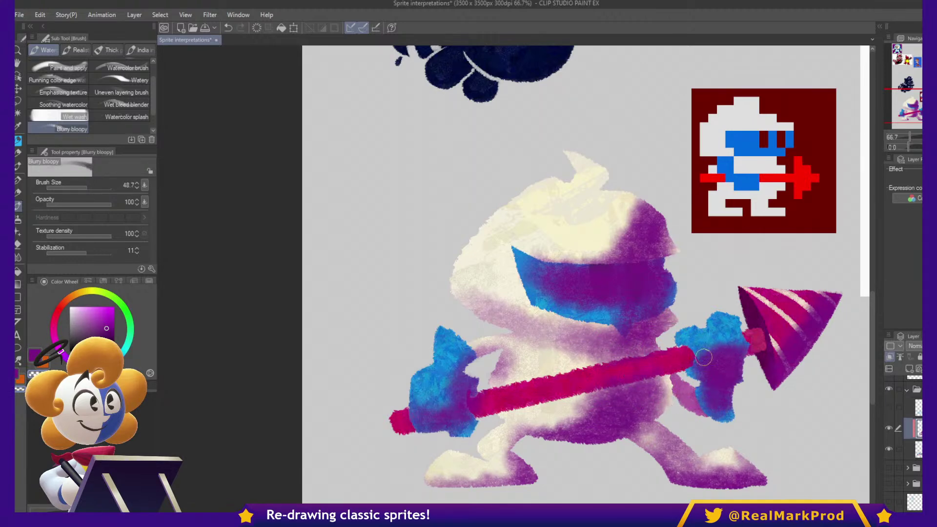
# - Refine the shading on the front leg, arrowhead, front glove, hood and visor, alternating purple and transparent colour
pyautogui.moveTo(628, 390)
pyautogui.mouseDown()
pyautogui.moveTo(665, 385)
pyautogui.moveTo(665, 411)
pyautogui.moveTo(686, 377)
pyautogui.moveTo(663, 380)
pyautogui.moveTo(655, 399)
pyautogui.moveTo(689, 399)
pyautogui.moveTo(693, 416)
pyautogui.moveTo(632, 430)
pyautogui.moveTo(670, 467)
pyautogui.mouseUp()
pyautogui.moveTo(803, 317); pyautogui.dragTo(779, 363)
pyautogui.moveTo(727, 334)
pyautogui.mouseDown()
pyautogui.moveTo(808, 344)
pyautogui.moveTo(765, 333)
pyautogui.moveTo(802, 342)
pyautogui.moveTo(776, 333)
pyautogui.moveTo(812, 351)
pyautogui.moveTo(796, 347)
pyautogui.moveTo(770, 383)
pyautogui.moveTo(749, 383)
pyautogui.mouseUp()
pyautogui.moveTo(493, 289)
pyautogui.mouseDown()
pyautogui.moveTo(537, 303)
pyautogui.moveTo(586, 298)
pyautogui.moveTo(625, 274)
pyautogui.moveTo(572, 285)
pyautogui.mouseUp()
pyautogui.press('c')
pyautogui.moveTo(576, 320)
pyautogui.mouseDown()
pyautogui.moveTo(577, 337)
pyautogui.moveTo(572, 323)
pyautogui.moveTo(610, 325)
pyautogui.mouseUp()
pyautogui.moveTo(589, 355)
pyautogui.mouseDown()
pyautogui.moveTo(550, 358)
pyautogui.moveTo(615, 368)
pyautogui.moveTo(593, 372)
pyautogui.moveTo(497, 300)
pyautogui.moveTo(509, 338)
pyautogui.moveTo(497, 306)
pyautogui.moveTo(525, 315)
pyautogui.moveTo(485, 289)
pyautogui.moveTo(509, 348)
pyautogui.moveTo(529, 366)
pyautogui.moveTo(528, 315)
pyautogui.moveTo(478, 301)
pyautogui.moveTo(535, 364)
pyautogui.moveTo(506, 344)
pyautogui.moveTo(570, 372)
pyautogui.moveTo(517, 352)
pyautogui.moveTo(580, 370)
pyautogui.moveTo(564, 365)
pyautogui.moveTo(575, 345)
pyautogui.moveTo(573, 361)
pyautogui.moveTo(518, 352)
pyautogui.moveTo(621, 359)
pyautogui.moveTo(604, 379)
pyautogui.moveTo(648, 340)
pyautogui.moveTo(634, 354)
pyautogui.moveTo(637, 318)
pyautogui.moveTo(643, 335)
pyautogui.moveTo(620, 359)
pyautogui.moveTo(525, 342)
pyautogui.moveTo(547, 357)
pyautogui.moveTo(511, 342)
pyautogui.moveTo(590, 363)
pyautogui.moveTo(550, 355)
pyautogui.mouseUp()
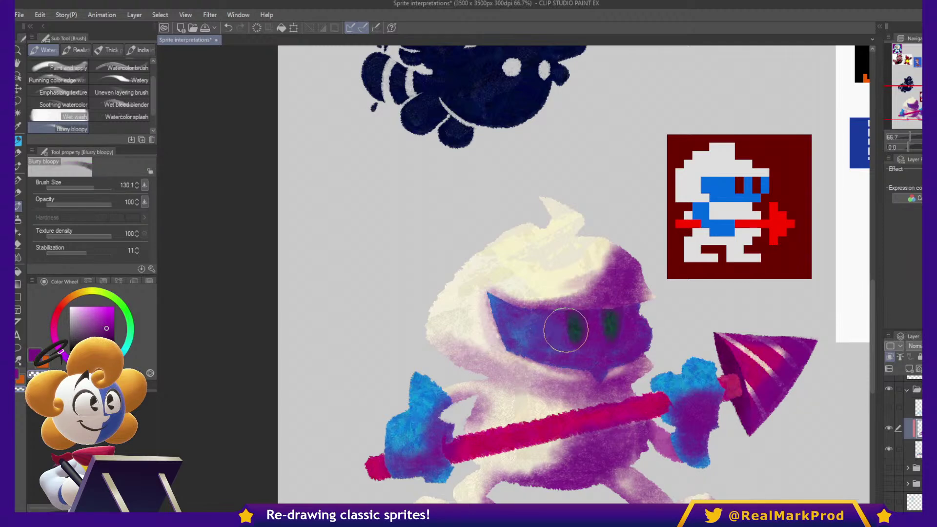
# - Rework the purple shading around the visor's eyes and shape the shadow on the hood's pointed tip with transparent colour
pyautogui.moveTo(580, 347)
pyautogui.mouseDown()
pyautogui.moveTo(649, 337)
pyautogui.moveTo(609, 343)
pyautogui.mouseUp()
pyautogui.press('c')
pyautogui.moveTo(523, 335); pyautogui.dragTo(598, 347)
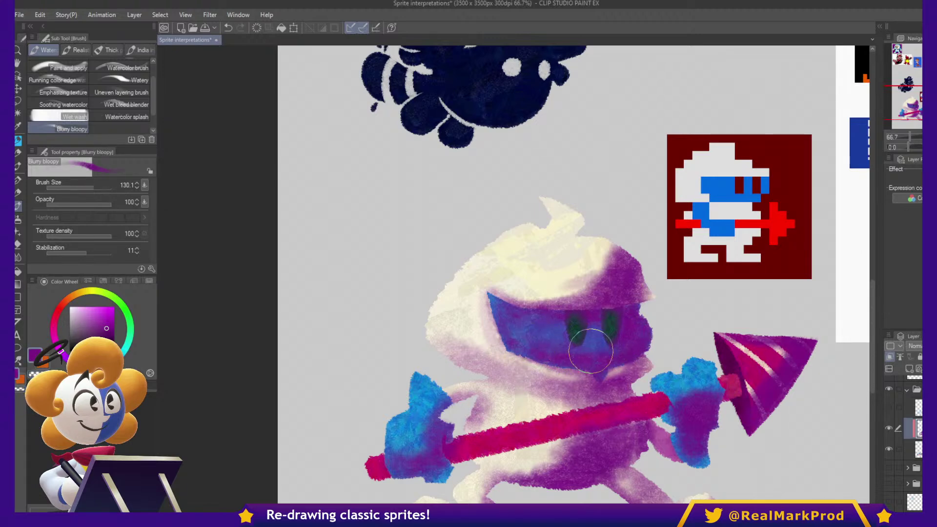
pyautogui.moveTo(727, 318); pyautogui.dragTo(751, 289)
pyautogui.press('c')
pyautogui.moveTo(594, 205)
pyautogui.mouseDown()
pyautogui.moveTo(556, 210)
pyautogui.moveTo(607, 185)
pyautogui.moveTo(594, 213)
pyautogui.moveTo(610, 205)
pyautogui.moveTo(562, 215)
pyautogui.moveTo(554, 188)
pyautogui.moveTo(571, 198)
pyautogui.moveTo(598, 185)
pyautogui.moveTo(582, 171)
pyautogui.moveTo(613, 180)
pyautogui.moveTo(586, 193)
pyautogui.mouseUp()
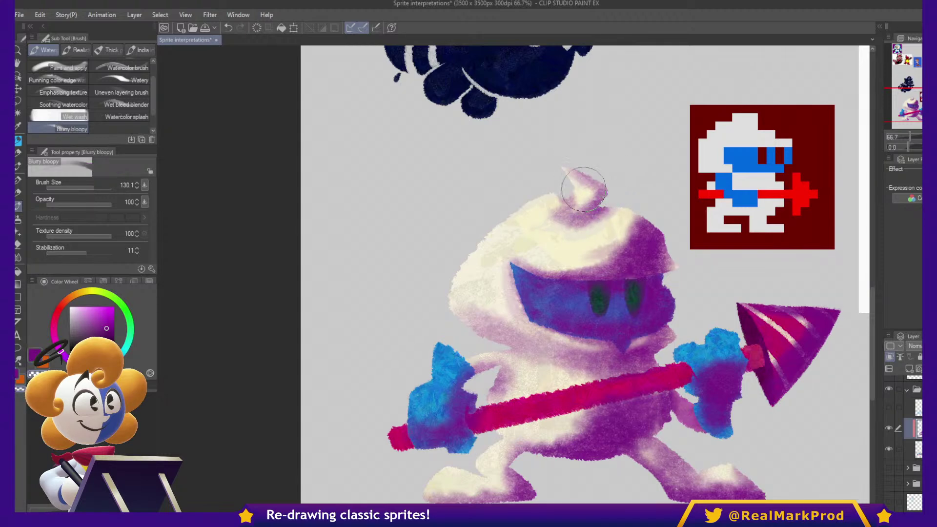
pyautogui.press('c')
pyautogui.moveTo(787, 309); pyautogui.dragTo(769, 264)
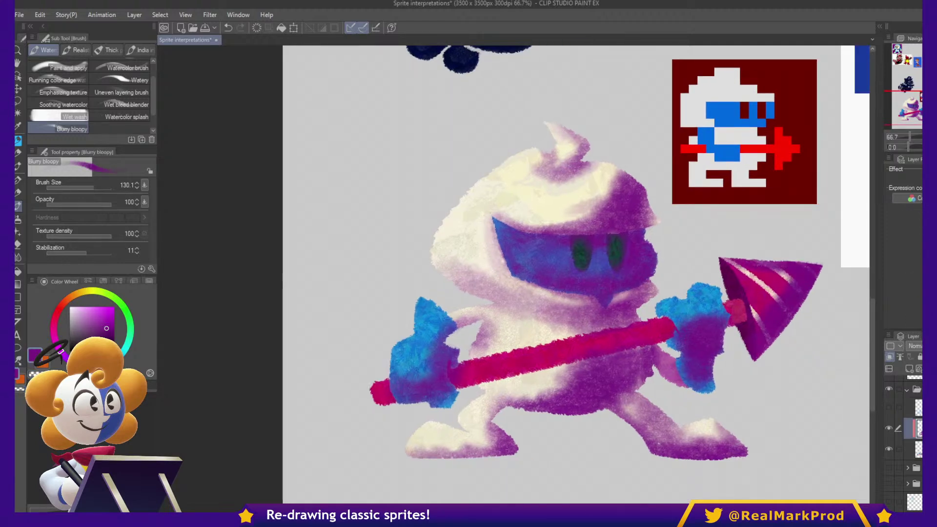
# - Try Overlay blending on the purple shading layer, set it to Multiply instead, and save the illustration
pyautogui.click(921, 206)
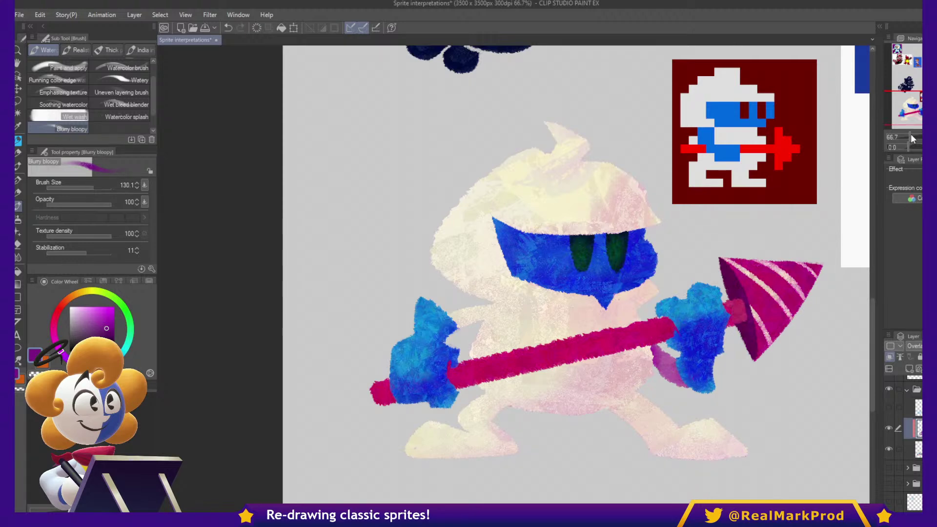
pyautogui.click(920, 94)
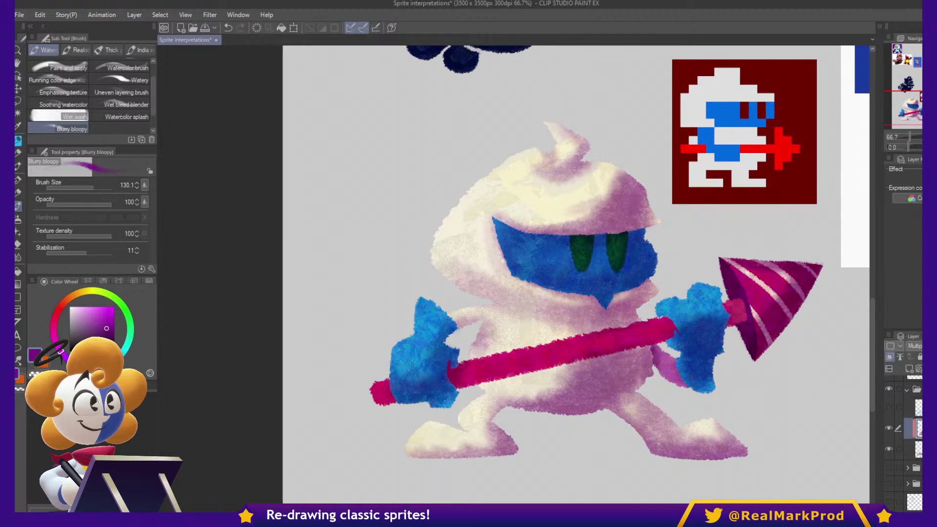
pyautogui.press('Tab')
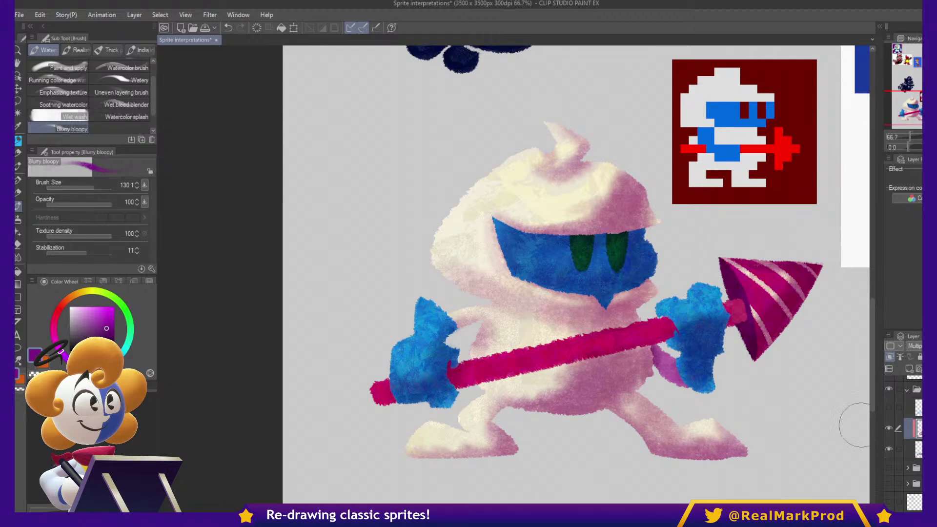
pyautogui.moveTo(832, 403); pyautogui.dragTo(792, 419)
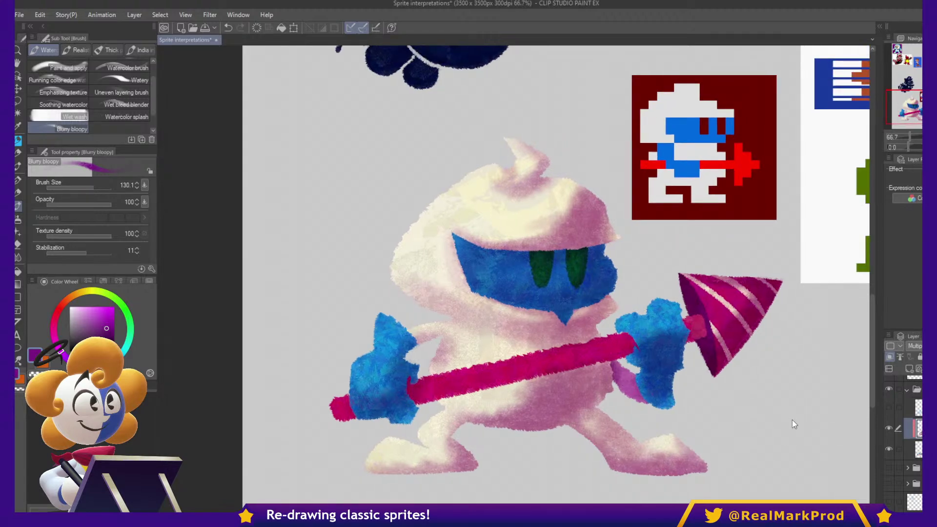
pyautogui.hotkey('ctrl', 's')
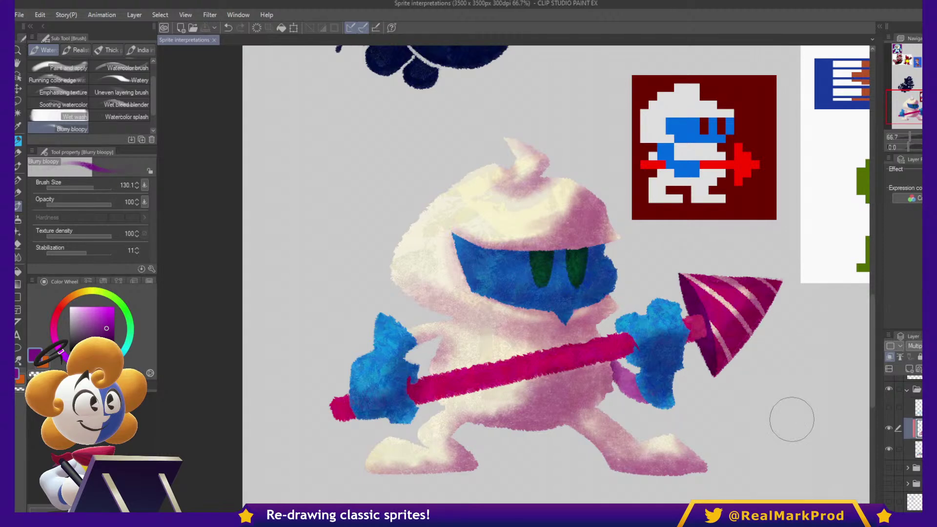
# - Add a layer above the shading and paint soft yellow-green highlights on both eyes with a smaller Blurry bloopy brush
pyautogui.click(909, 369)
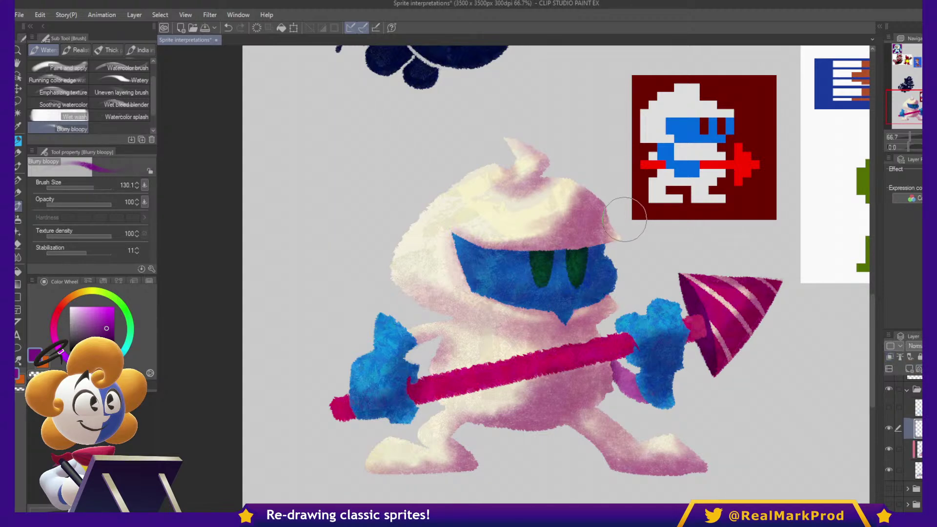
pyautogui.moveTo(105, 294); pyautogui.dragTo(98, 291)
pyautogui.click(93, 310)
pyautogui.moveTo(555, 285)
pyautogui.keyDown('ctrl'); pyautogui.keyDown('alt'); pyautogui.mouseDown()
pyautogui.moveTo(540, 278)
pyautogui.moveTo(575, 271)
pyautogui.mouseUp(); pyautogui.keyUp('alt'); pyautogui.keyUp('ctrl')
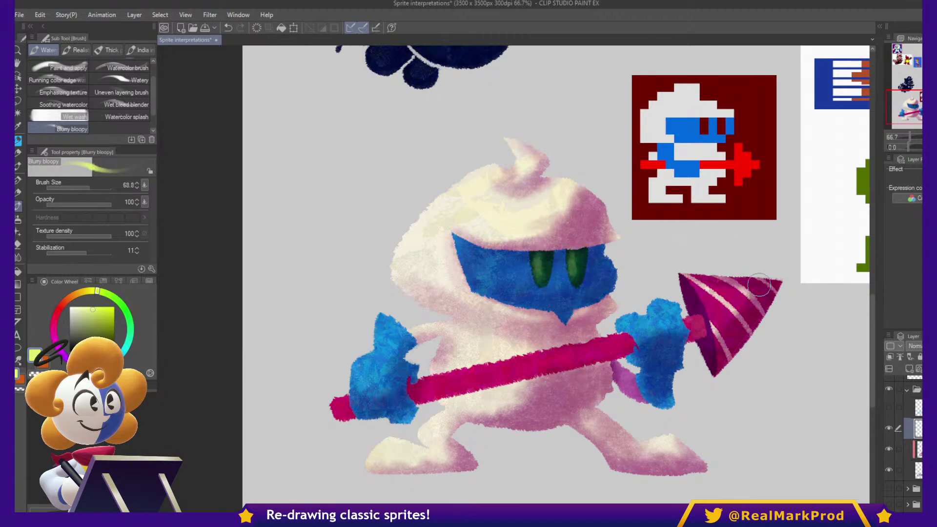
pyautogui.scroll(-2, 781, 341)
pyautogui.scroll(2, 779, 341)
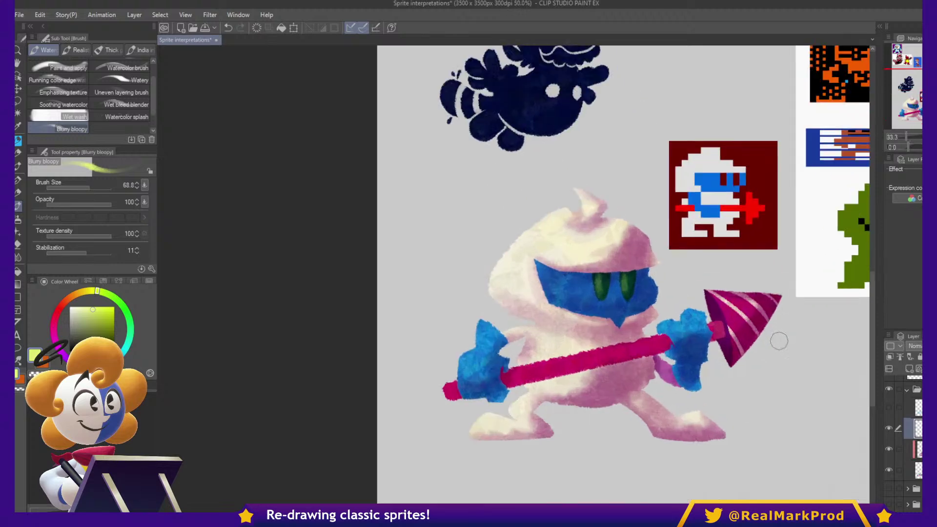
pyautogui.moveTo(750, 348); pyautogui.dragTo(793, 319)
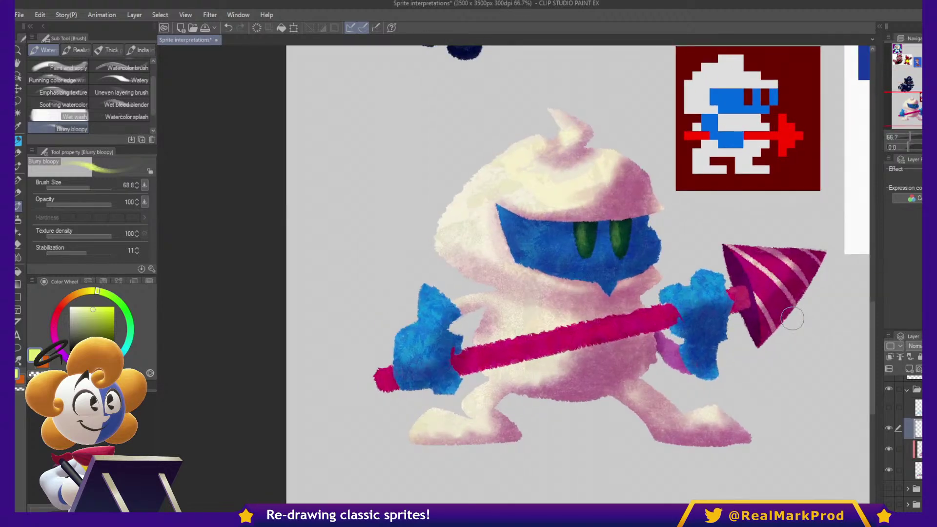
# - Return to the Multiply shading layer and lighten the shadow near the hood's tip with transparent colour
pyautogui.click(918, 449)
pyautogui.press('c')
pyautogui.moveTo(533, 181)
pyautogui.mouseDown()
pyautogui.moveTo(562, 182)
pyautogui.moveTo(565, 169)
pyautogui.moveTo(551, 170)
pyautogui.moveTo(557, 150)
pyautogui.moveTo(548, 157)
pyautogui.mouseUp()
pyautogui.moveTo(725, 218); pyautogui.dragTo(694, 270)
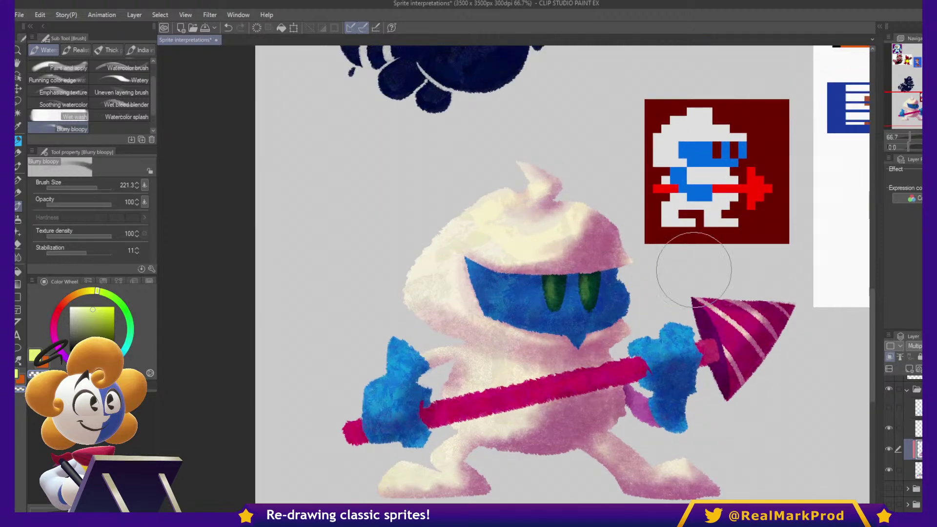
# - Sample the hood's pink shadow colour, brush it softly over the hood and face, and save the illustration
pyautogui.keyDown('alt'); pyautogui.click(595, 233); pyautogui.keyUp('alt')
pyautogui.moveTo(569, 207)
pyautogui.mouseDown()
pyautogui.moveTo(588, 231)
pyautogui.moveTo(574, 258)
pyautogui.moveTo(544, 272)
pyautogui.moveTo(536, 262)
pyautogui.moveTo(548, 252)
pyautogui.moveTo(496, 256)
pyautogui.moveTo(543, 234)
pyautogui.moveTo(464, 279)
pyautogui.moveTo(470, 308)
pyautogui.moveTo(422, 296)
pyautogui.moveTo(438, 316)
pyautogui.moveTo(543, 319)
pyautogui.moveTo(454, 312)
pyautogui.moveTo(526, 336)
pyautogui.mouseUp()
pyautogui.scroll(-4, 526, 336)
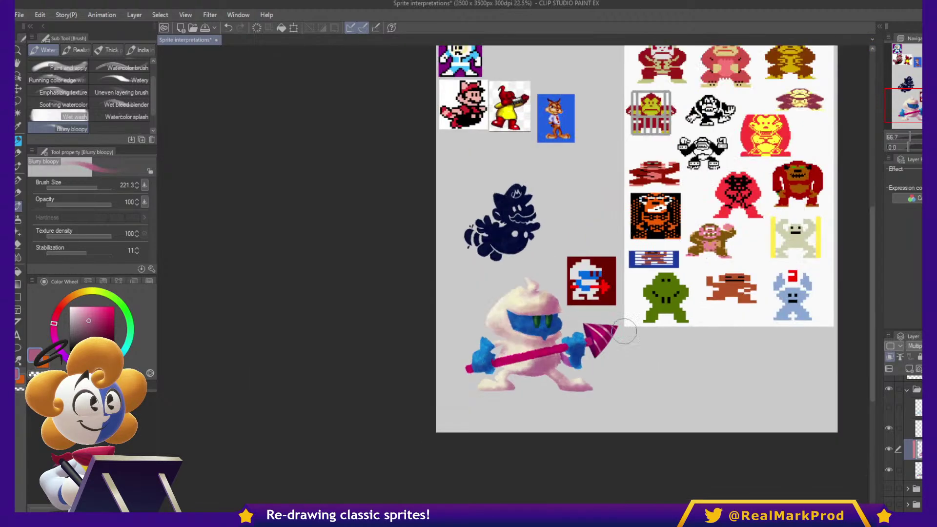
pyautogui.hotkey('ctrl', 's')
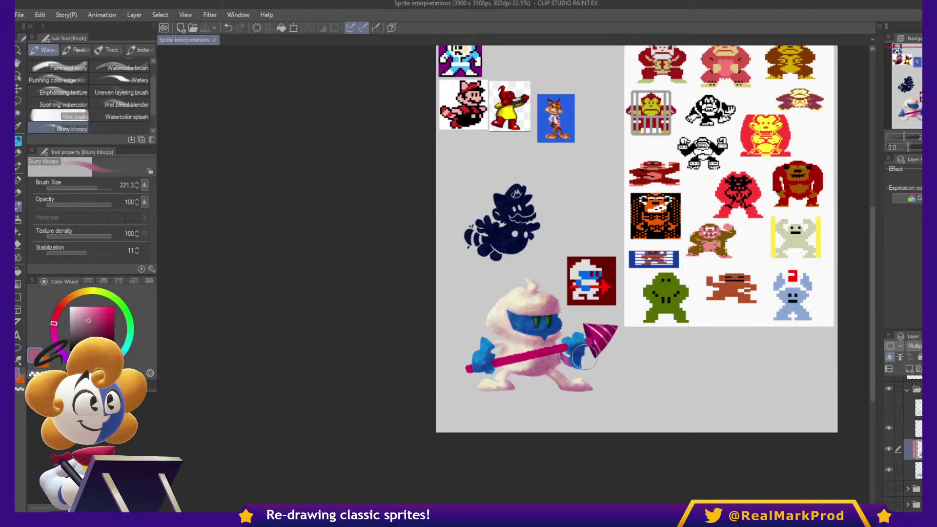
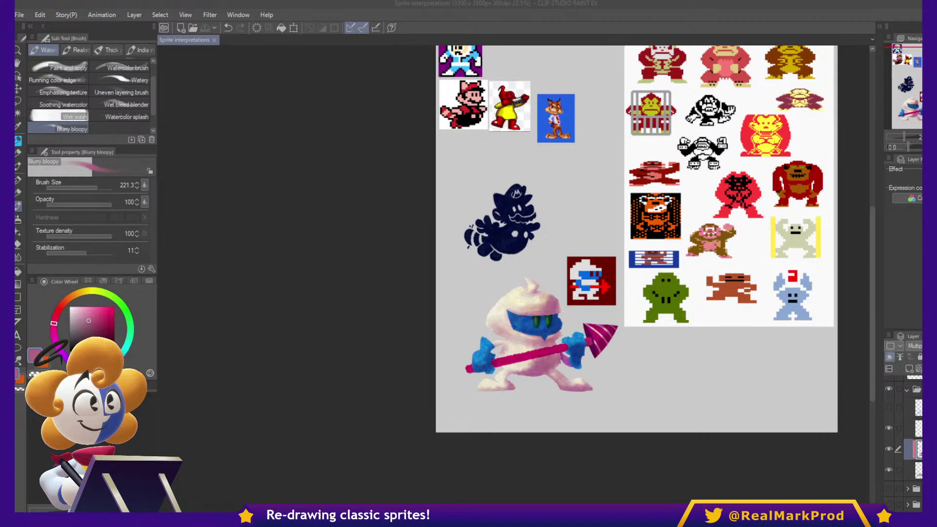
# - Switch to the Neat lines COLOR brush and enlarge it to about 438.5 over the empty canvas beside the navy character
pyautogui.scroll(6, 532, 284)
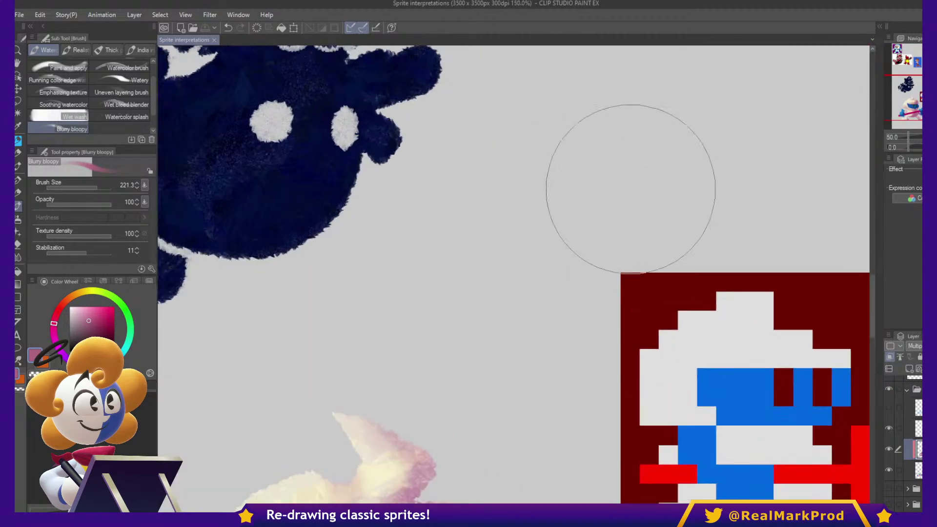
pyautogui.moveTo(699, 100); pyautogui.dragTo(517, 316)
pyautogui.press('p')
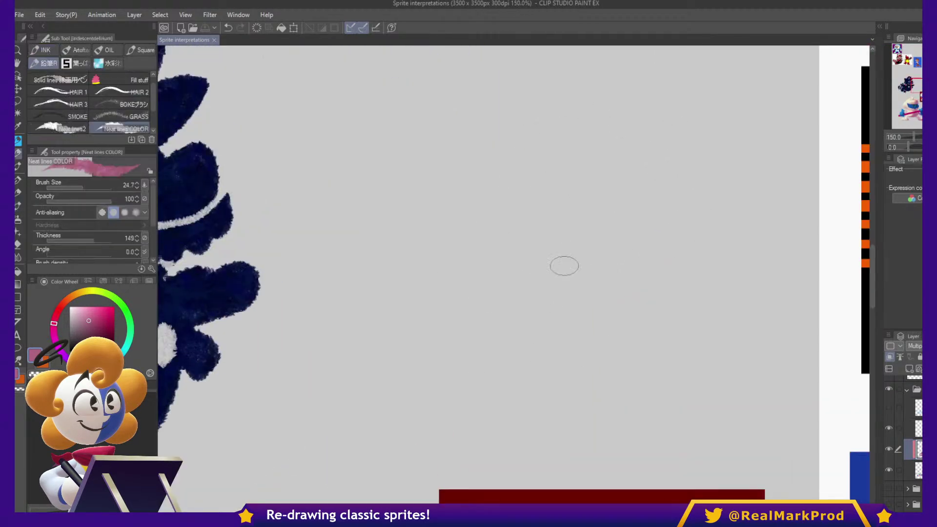
pyautogui.keyDown('ctrl'); pyautogui.keyDown('alt'); pyautogui.moveTo(524, 257); pyautogui.dragTo(758, 305); pyautogui.keyUp('alt'); pyautogui.keyUp('ctrl')
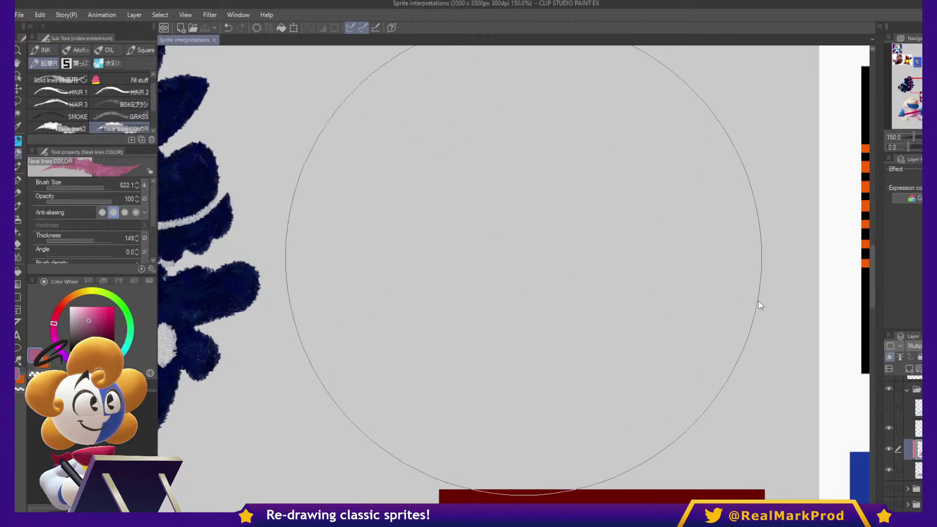
pyautogui.click(581, 257)
pyautogui.scroll(2, 572, 277)
pyautogui.keyDown('ctrl'); pyautogui.keyDown('alt'); pyautogui.moveTo(582, 267); pyautogui.dragTo(482, 274); pyautogui.keyUp('alt'); pyautogui.keyUp('ctrl')
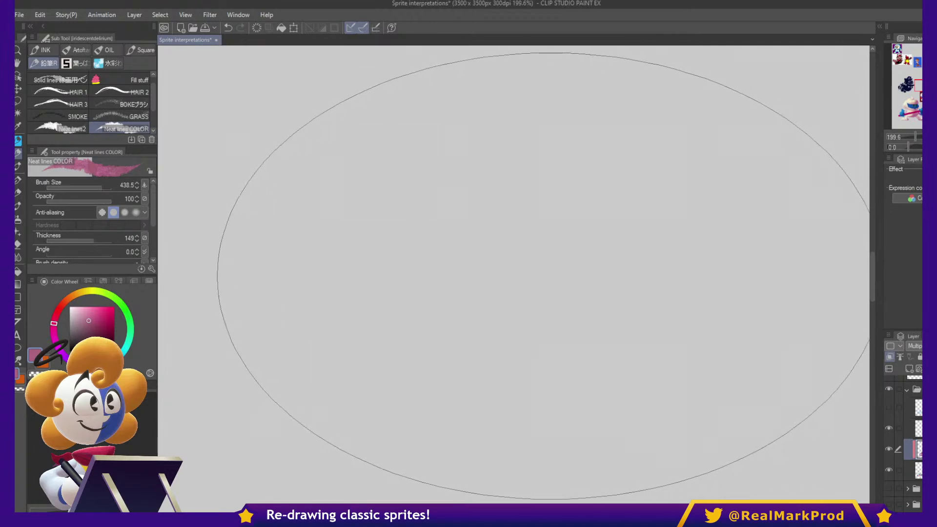
pyautogui.scroll(-4, 521, 280)
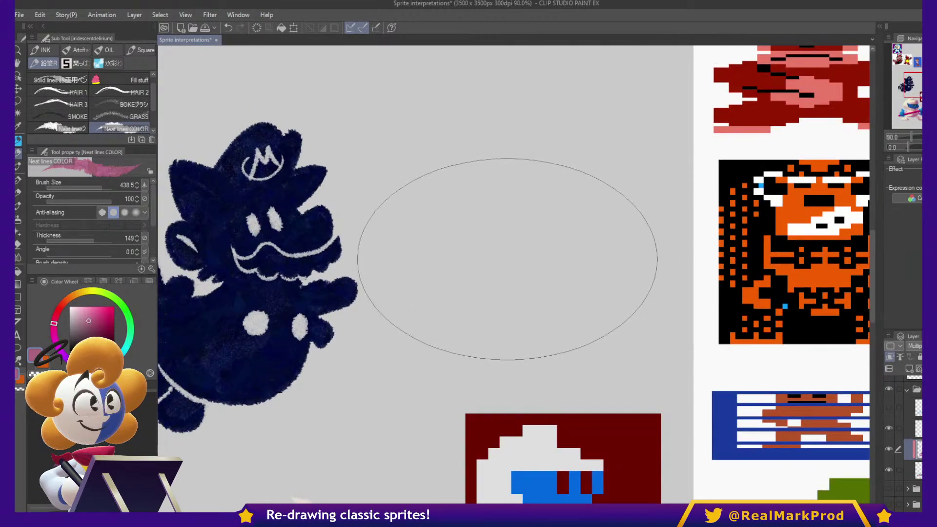
# - Collapse and hide the hooded character's folder, create a new folder above it, and add an empty layer inside
pyautogui.click(907, 388)
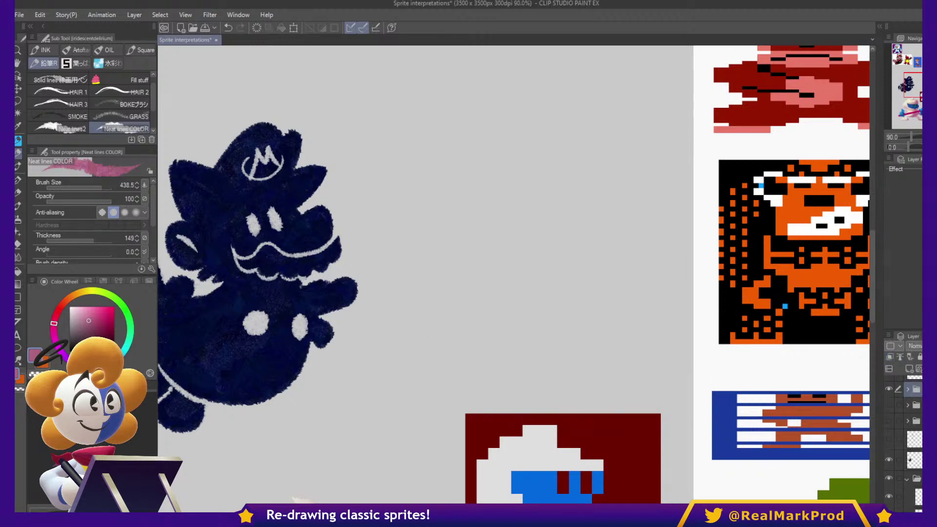
pyautogui.click(908, 389)
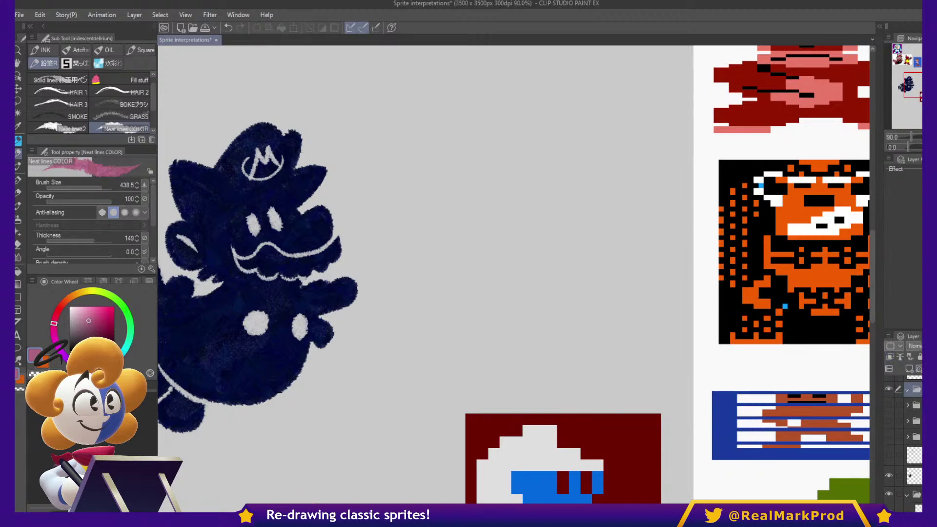
pyautogui.click(909, 369)
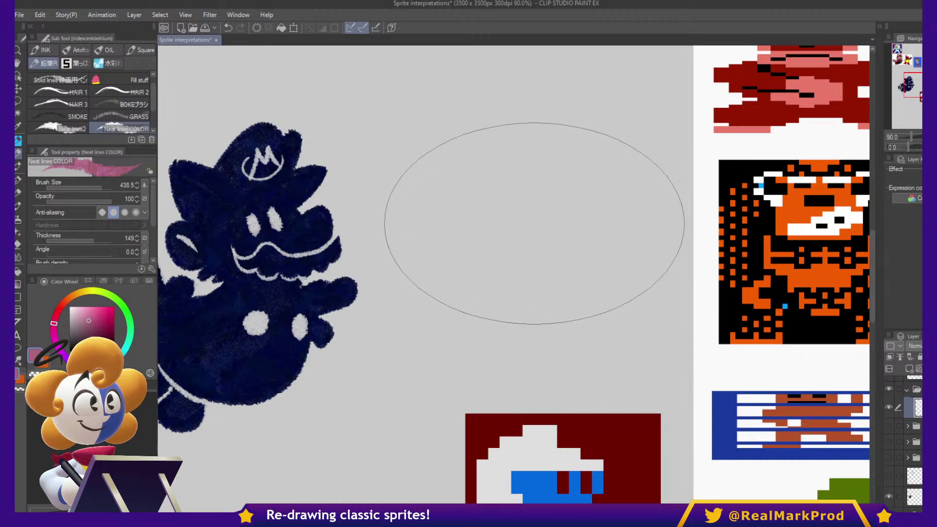
# - Paint a broad pink test patch beside the navy character with the large Neat lines COLOR brush, and reduce the brush size to 81
pyautogui.moveTo(536, 221); pyautogui.dragTo(530, 224)
pyautogui.scroll(4, 555, 293)
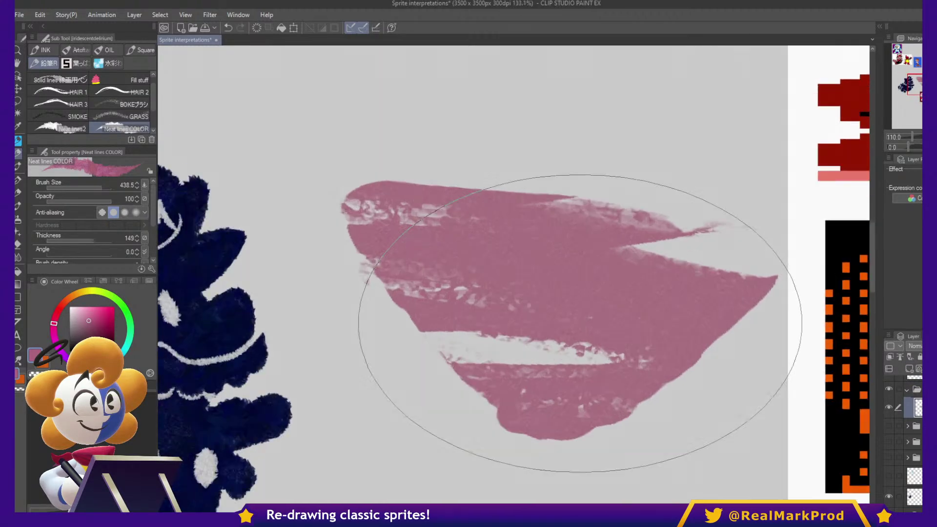
pyautogui.moveTo(402, 259)
pyautogui.keyDown('ctrl'); pyautogui.keyDown('alt'); pyautogui.mouseDown()
pyautogui.moveTo(483, 301)
pyautogui.moveTo(449, 283)
pyautogui.mouseUp(); pyautogui.keyUp('alt'); pyautogui.keyUp('ctrl')
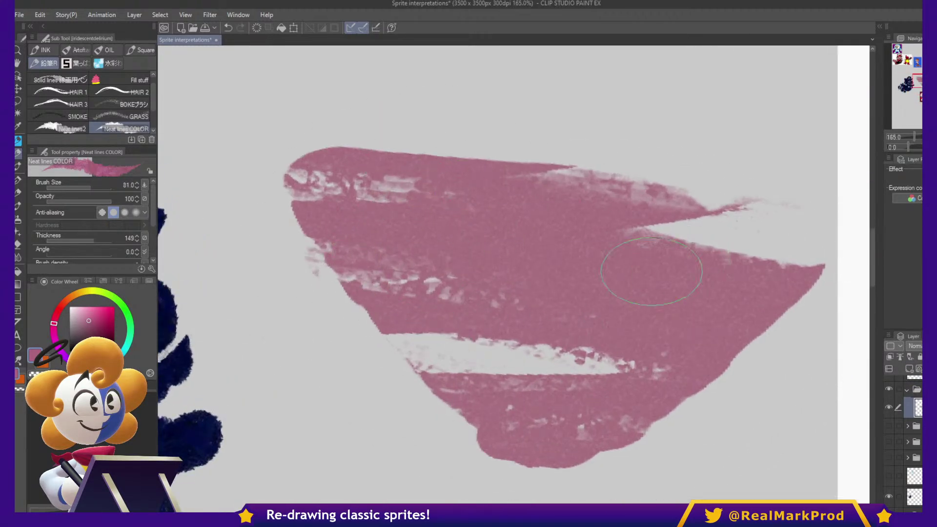
pyautogui.moveTo(807, 389); pyautogui.dragTo(786, 393)
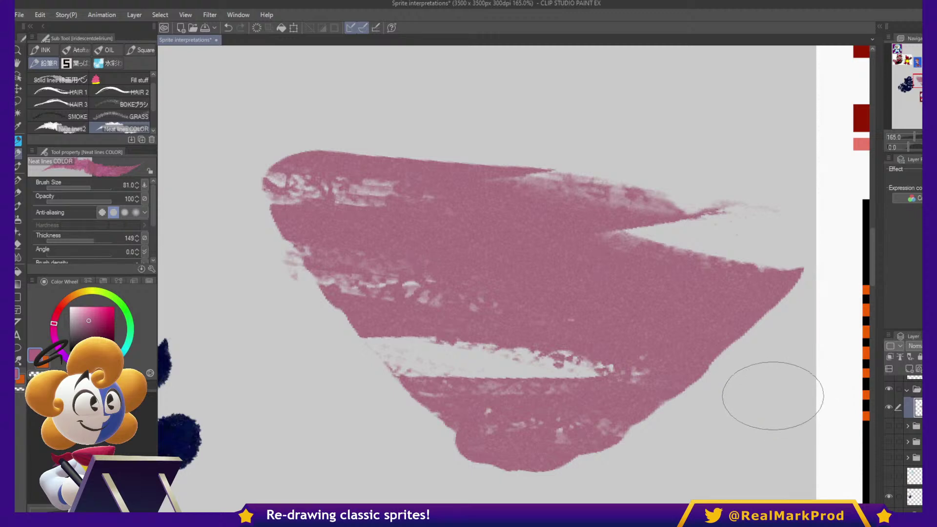
pyautogui.scroll(7, 774, 395)
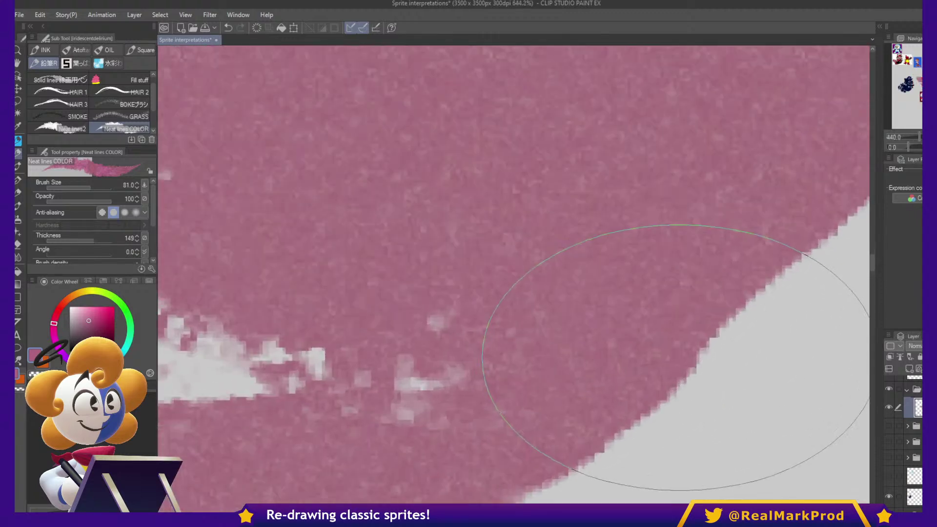
pyautogui.scroll(-7, 681, 360)
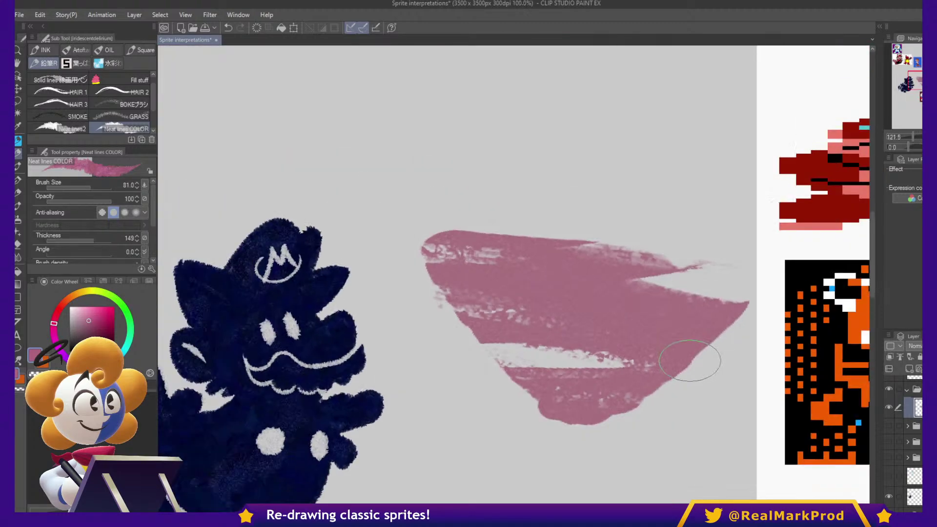
# - Brush overlapping pink test strokes across and around the broad patch with the size 81 Neat lines COLOR brush
pyautogui.moveTo(579, 178); pyautogui.dragTo(647, 195)
pyautogui.click(618, 171)
pyautogui.click(613, 170)
pyautogui.click(608, 177)
pyautogui.moveTo(585, 195)
pyautogui.mouseDown()
pyautogui.moveTo(572, 224)
pyautogui.moveTo(593, 278)
pyautogui.mouseUp()
pyautogui.moveTo(625, 384); pyautogui.dragTo(735, 173)
pyautogui.moveTo(623, 311); pyautogui.dragTo(586, 297)
pyautogui.moveTo(515, 336)
pyautogui.mouseDown()
pyautogui.moveTo(566, 296)
pyautogui.moveTo(734, 298)
pyautogui.mouseUp()
# - Undo the last stroke, reduce the brush size to 43.6, and paint a short arched test stroke above the hooded reference sprite
pyautogui.hotkey('ctrl', 'z')
pyautogui.press('[')
pyautogui.press('[')
pyautogui.moveTo(529, 327)
pyautogui.mouseDown()
pyautogui.moveTo(544, 308)
pyautogui.moveTo(646, 299)
pyautogui.mouseUp()
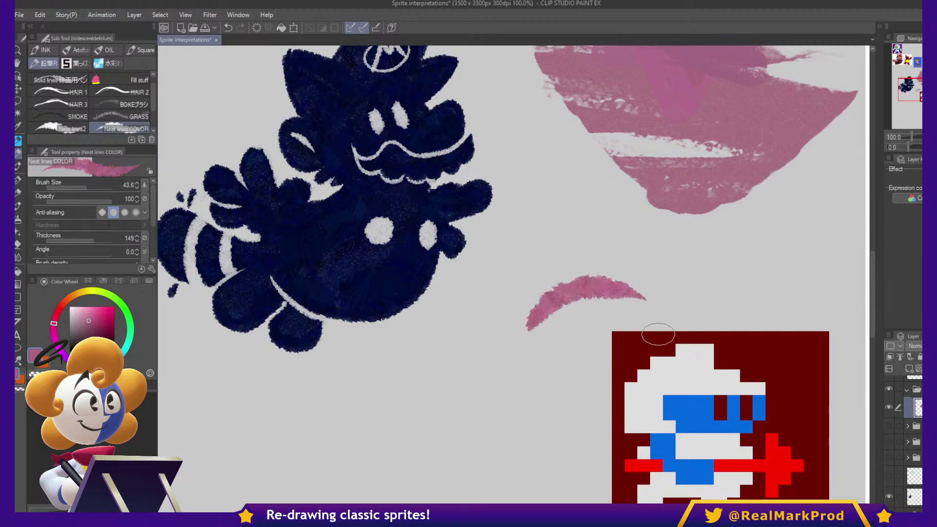
pyautogui.moveTo(739, 314)
pyautogui.mouseDown()
pyautogui.moveTo(763, 419)
pyautogui.moveTo(832, 434)
pyautogui.mouseUp()
pyautogui.moveTo(729, 313); pyautogui.dragTo(644, 244)
# - Reduce the brush size to 19.6 and dab separate small marks above the arched stroke to demonstrate the brush's varying tip shapes and colours
pyautogui.scroll(6, 611, 215)
pyautogui.scroll(5, 581, 340)
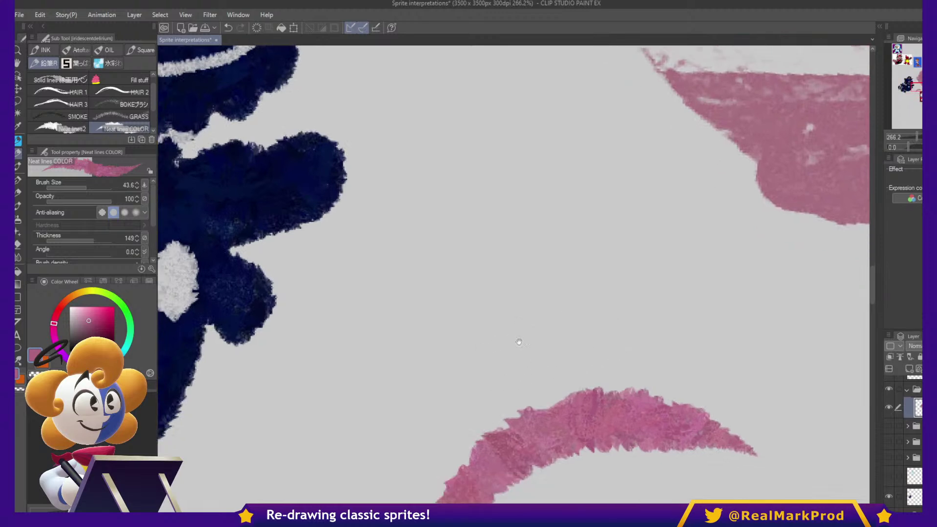
pyautogui.moveTo(536, 227); pyautogui.dragTo(539, 198)
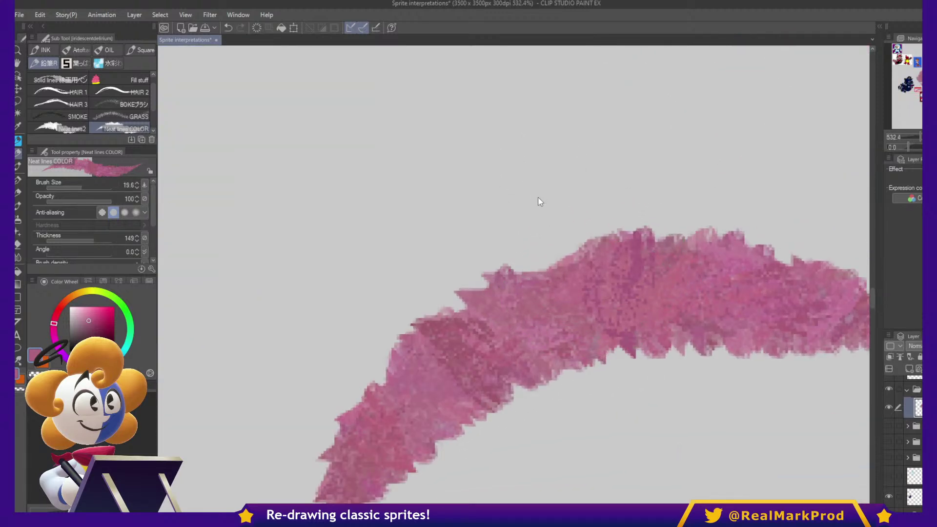
pyautogui.moveTo(391, 129); pyautogui.dragTo(433, 147)
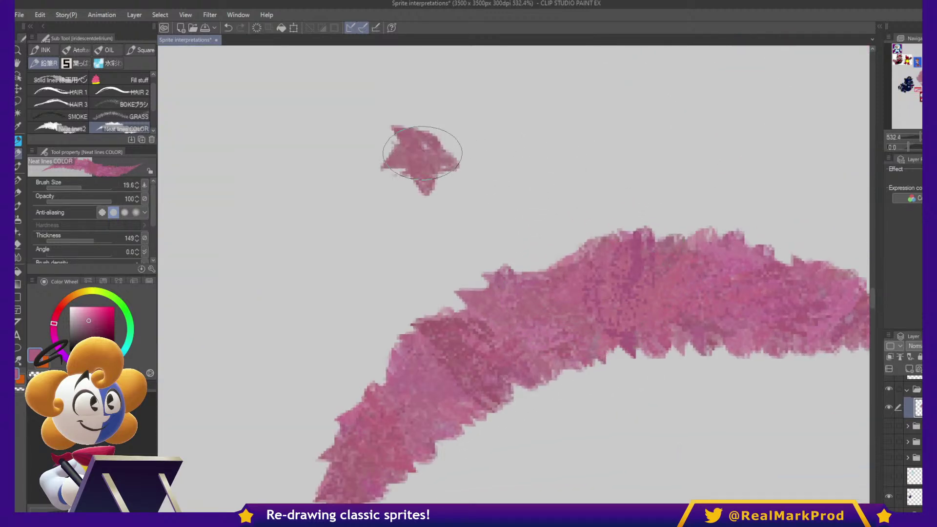
pyautogui.moveTo(510, 154); pyautogui.dragTo(530, 181)
pyautogui.moveTo(576, 142)
pyautogui.mouseDown()
pyautogui.moveTo(600, 193)
pyautogui.moveTo(693, 156)
pyautogui.mouseUp()
pyautogui.moveTo(722, 139)
pyautogui.mouseDown()
pyautogui.moveTo(732, 163)
pyautogui.moveTo(772, 181)
pyautogui.mouseUp()
pyautogui.moveTo(315, 129); pyautogui.dragTo(298, 186)
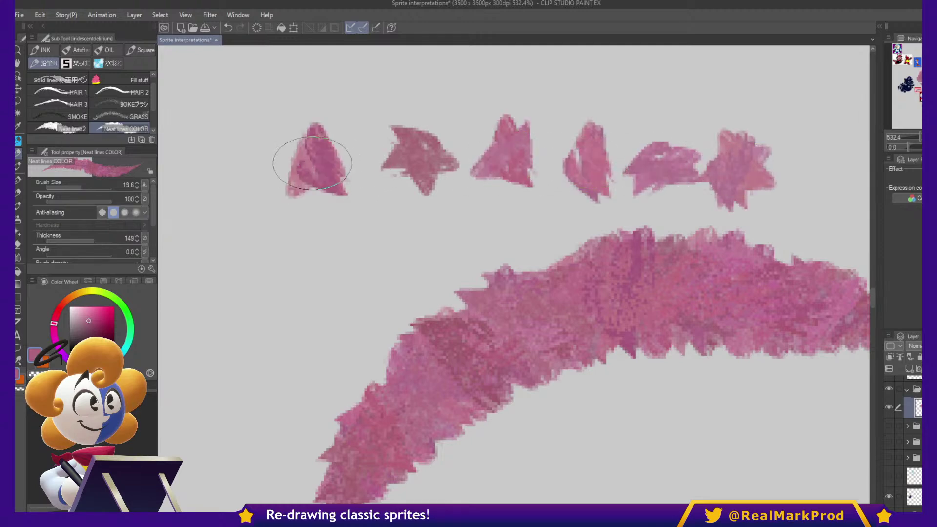
pyautogui.moveTo(359, 190); pyautogui.dragTo(342, 245)
pyautogui.moveTo(397, 225); pyautogui.dragTo(458, 227)
pyautogui.moveTo(508, 193)
pyautogui.mouseDown()
pyautogui.moveTo(502, 226)
pyautogui.moveTo(525, 254)
pyautogui.mouseUp()
pyautogui.moveTo(308, 229)
pyautogui.mouseDown()
pyautogui.moveTo(272, 234)
pyautogui.moveTo(264, 267)
pyautogui.moveTo(313, 305)
pyautogui.mouseUp()
pyautogui.moveTo(342, 273); pyautogui.dragTo(425, 293)
pyautogui.moveTo(464, 78); pyautogui.dragTo(508, 119)
pyautogui.moveTo(537, 81); pyautogui.dragTo(560, 109)
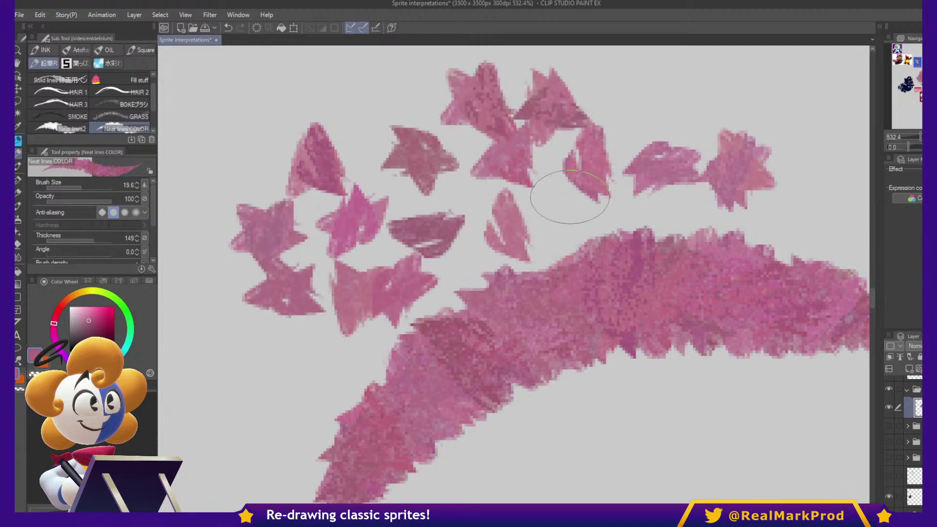
# - Enlarge the Neat lines COLOR brush to 77.6 and cover the small dabs and arched stroke with a pink blob
pyautogui.moveTo(549, 240)
pyautogui.keyDown('ctrl'); pyautogui.keyDown('alt'); pyautogui.mouseDown()
pyautogui.moveTo(658, 272)
pyautogui.moveTo(501, 225)
pyautogui.moveTo(625, 389)
pyautogui.moveTo(537, 395)
pyautogui.mouseUp(); pyautogui.keyUp('alt'); pyautogui.keyUp('ctrl')
pyautogui.scroll(-8, 505, 317)
pyautogui.scroll(-3, 501, 316)
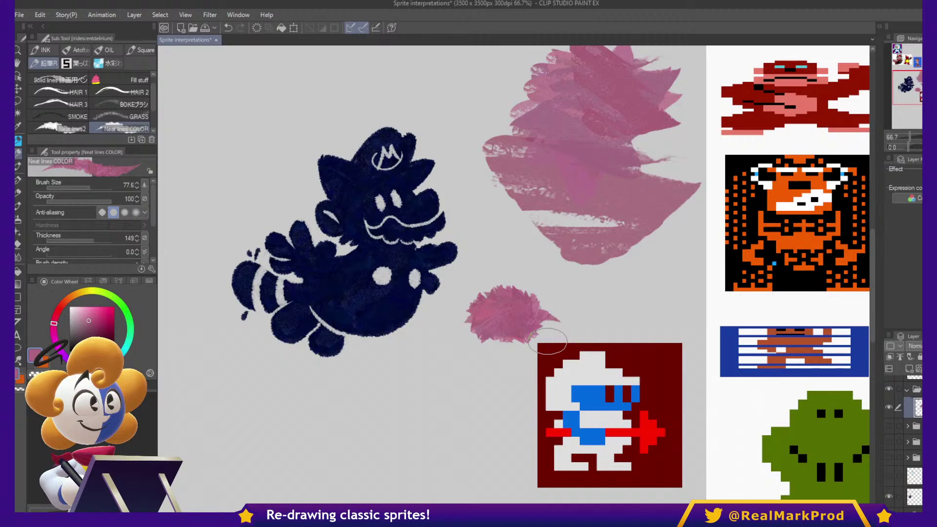
# - Switch to the Blurry bloopy brush and paint a curved pink test stroke below the navy character, with a single dab beneath it
pyautogui.scroll(3, 469, 391)
pyautogui.press('b')
pyautogui.moveTo(456, 394); pyautogui.dragTo(677, 283)
pyautogui.moveTo(607, 326)
pyautogui.mouseDown()
pyautogui.moveTo(498, 334)
pyautogui.moveTo(397, 360)
pyautogui.moveTo(365, 421)
pyautogui.moveTo(515, 432)
pyautogui.moveTo(691, 368)
pyautogui.moveTo(791, 454)
pyautogui.mouseUp()
pyautogui.moveTo(791, 454); pyautogui.dragTo(679, 265)
pyautogui.click(515, 391)
pyautogui.scroll(4, 514, 391)
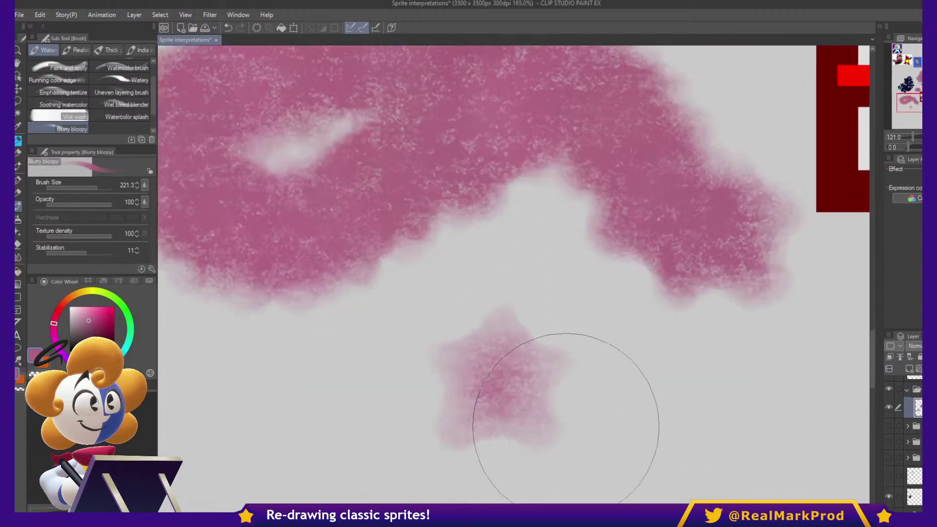
pyautogui.moveTo(564, 414); pyautogui.dragTo(676, 356)
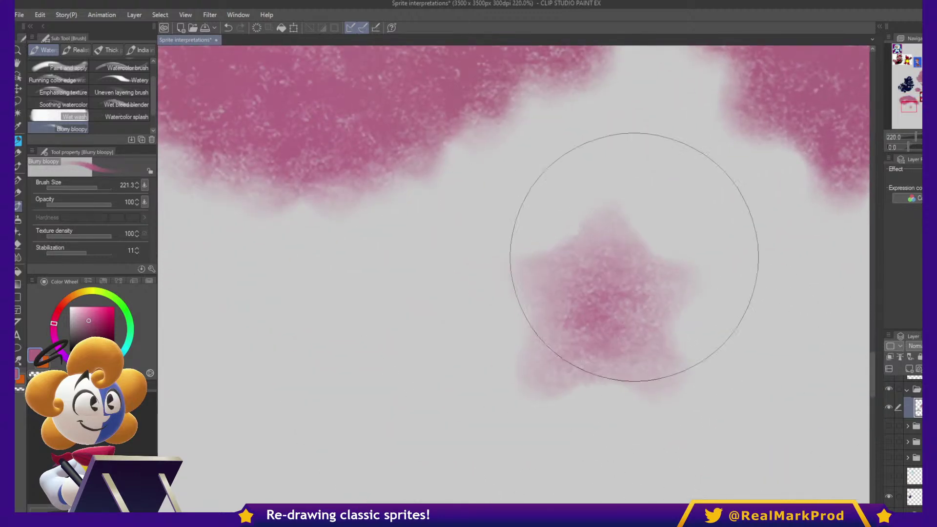
# - Show the hooded character's folder briefly to compare its shading with the test strokes, and hide it again
pyautogui.scroll(-6, 586, 268)
pyautogui.moveTo(640, 398); pyautogui.dragTo(554, 190)
pyautogui.scroll(-5, 529, 261)
pyautogui.moveTo(564, 138); pyautogui.dragTo(603, 310)
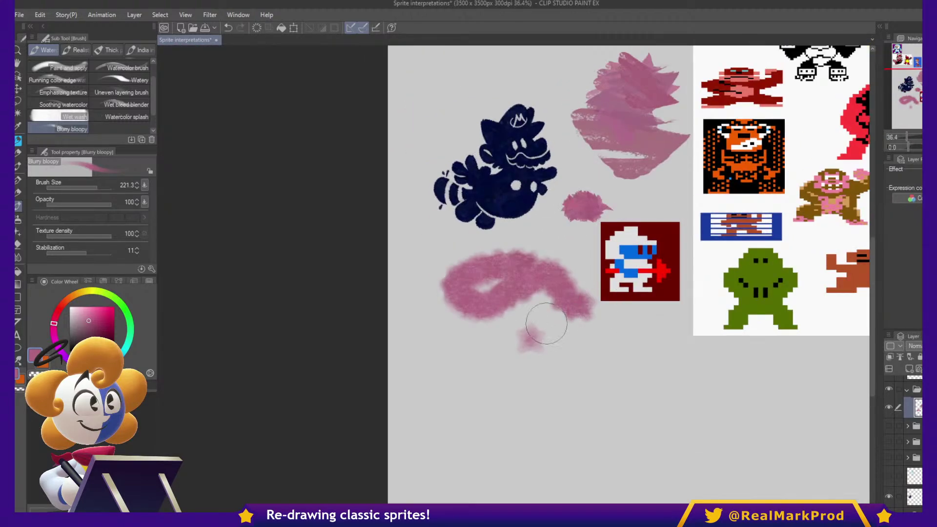
pyautogui.scroll(2, 536, 319)
pyautogui.scroll(1, 536, 318)
pyautogui.click(888, 426)
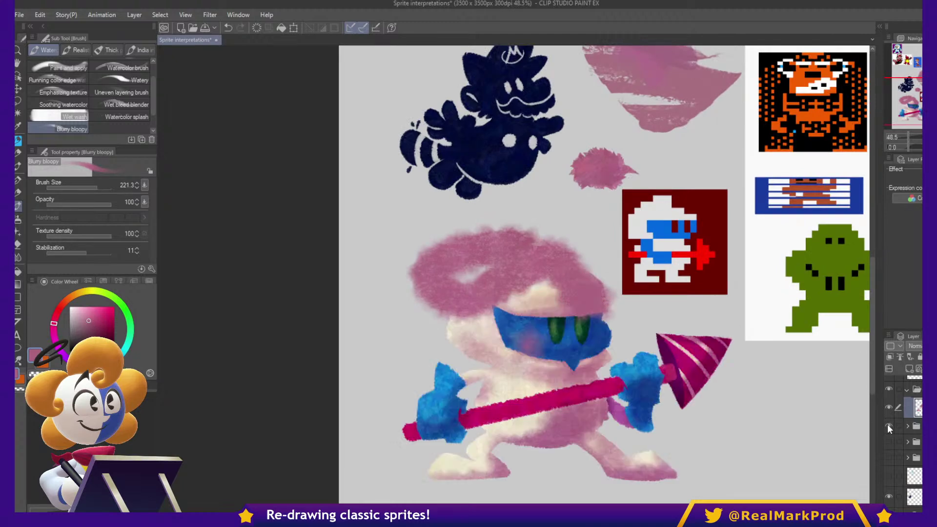
pyautogui.click(889, 426)
pyautogui.scroll(5, 503, 304)
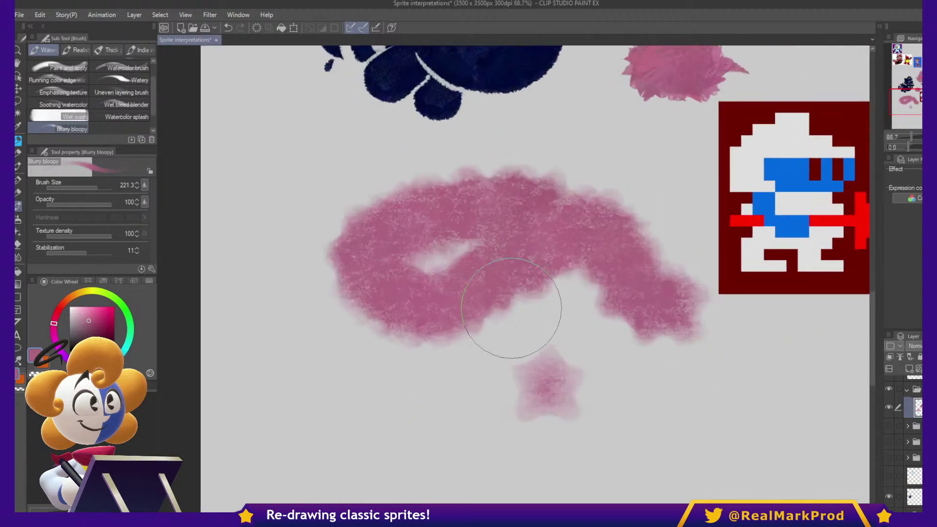
# - Paint dense and faint Blurry bloopy test strokes below the first one, and fade the lower edge of the dense curved stroke
pyautogui.scroll(2, 607, 324)
pyautogui.moveTo(616, 349); pyautogui.dragTo(661, 368)
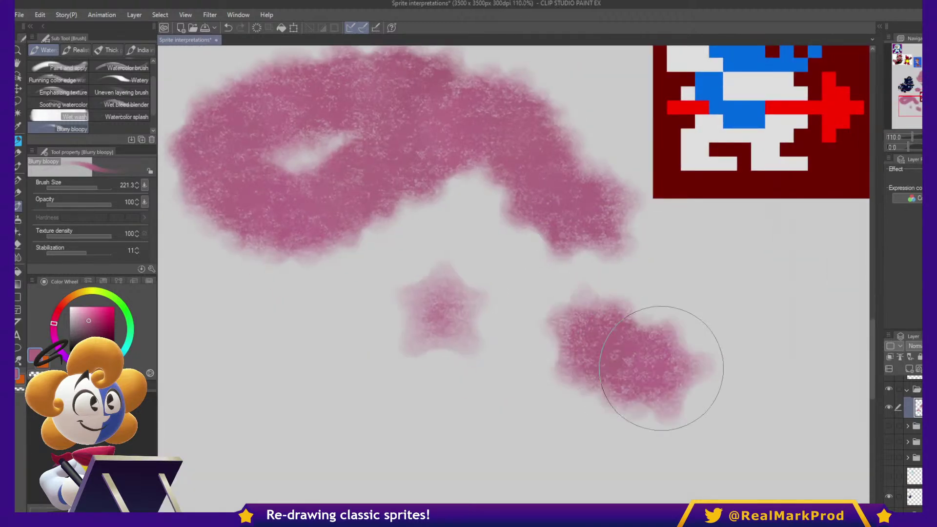
pyautogui.moveTo(786, 296)
pyautogui.mouseDown()
pyautogui.moveTo(795, 335)
pyautogui.moveTo(778, 387)
pyautogui.moveTo(713, 433)
pyautogui.moveTo(490, 457)
pyautogui.moveTo(446, 430)
pyautogui.mouseUp()
pyautogui.moveTo(760, 356)
pyautogui.mouseDown()
pyautogui.moveTo(760, 385)
pyautogui.moveTo(699, 456)
pyautogui.moveTo(705, 440)
pyautogui.moveTo(630, 466)
pyautogui.moveTo(463, 433)
pyautogui.mouseUp()
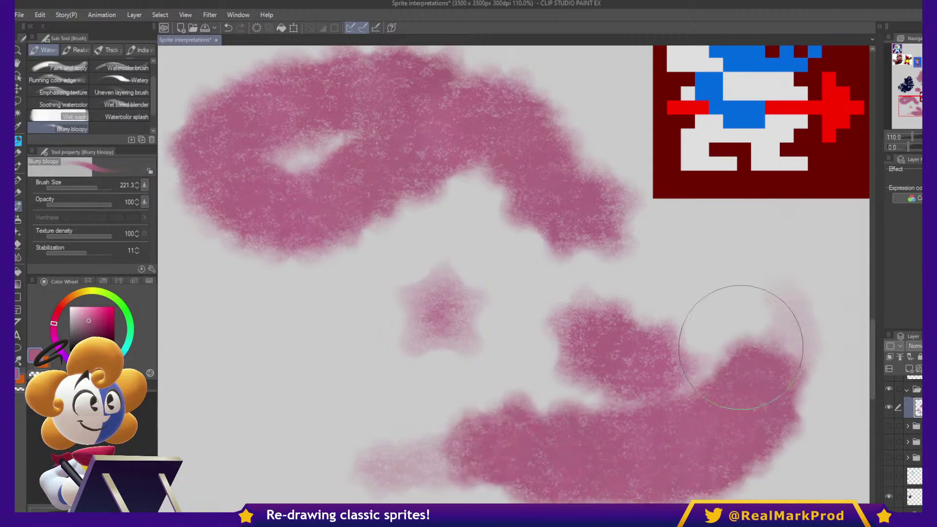
pyautogui.moveTo(713, 268)
pyautogui.mouseDown()
pyautogui.moveTo(822, 278)
pyautogui.moveTo(700, 270)
pyautogui.moveTo(633, 287)
pyautogui.moveTo(558, 279)
pyautogui.moveTo(511, 306)
pyautogui.moveTo(467, 371)
pyautogui.moveTo(377, 337)
pyautogui.moveTo(288, 400)
pyautogui.mouseUp()
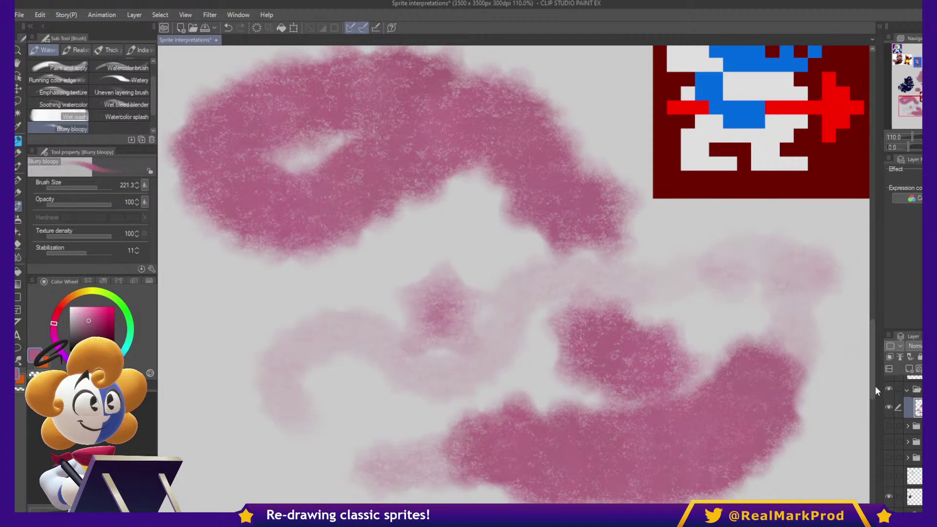
pyautogui.moveTo(822, 380); pyautogui.dragTo(837, 332)
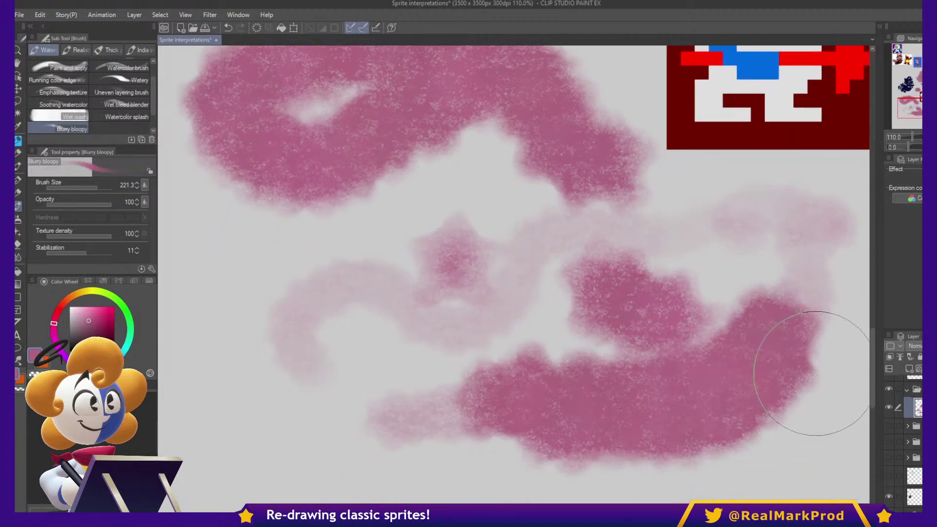
pyautogui.moveTo(516, 461)
pyautogui.mouseDown()
pyautogui.moveTo(595, 479)
pyautogui.moveTo(569, 452)
pyautogui.moveTo(669, 464)
pyautogui.moveTo(606, 450)
pyautogui.moveTo(747, 422)
pyautogui.moveTo(708, 440)
pyautogui.moveTo(778, 399)
pyautogui.moveTo(834, 300)
pyautogui.moveTo(795, 396)
pyautogui.moveTo(618, 468)
pyautogui.moveTo(647, 460)
pyautogui.moveTo(498, 420)
pyautogui.moveTo(570, 450)
pyautogui.moveTo(572, 411)
pyautogui.moveTo(723, 404)
pyautogui.moveTo(659, 414)
pyautogui.moveTo(747, 390)
pyautogui.moveTo(821, 301)
pyautogui.moveTo(767, 438)
pyautogui.moveTo(582, 480)
pyautogui.moveTo(733, 436)
pyautogui.moveTo(571, 441)
pyautogui.moveTo(444, 425)
pyautogui.moveTo(527, 426)
pyautogui.moveTo(449, 420)
pyautogui.moveTo(530, 403)
pyautogui.moveTo(609, 420)
pyautogui.moveTo(732, 388)
pyautogui.moveTo(792, 338)
pyautogui.moveTo(798, 312)
pyautogui.moveTo(593, 440)
pyautogui.moveTo(715, 441)
pyautogui.moveTo(784, 380)
pyautogui.moveTo(765, 340)
pyautogui.moveTo(721, 363)
pyautogui.moveTo(718, 376)
pyautogui.moveTo(659, 398)
pyautogui.moveTo(780, 344)
pyautogui.moveTo(810, 268)
pyautogui.mouseUp()
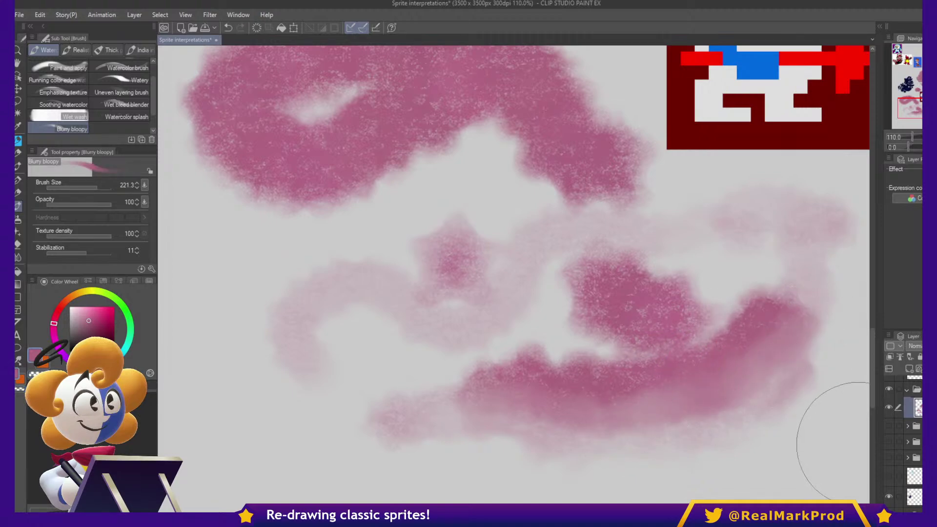
# - Clear all test strokes from the layer and move the hooded reference sprite back up beside the other small references
pyautogui.press('Delete')
pyautogui.moveTo(705, 173); pyautogui.dragTo(580, 371)
pyautogui.moveTo(643, 141)
pyautogui.mouseDown()
pyautogui.moveTo(611, 362)
pyautogui.moveTo(535, 113)
pyautogui.moveTo(547, 120)
pyautogui.mouseUp()
pyautogui.scroll(-2, 653, 378)
pyautogui.scroll(-4, 652, 380)
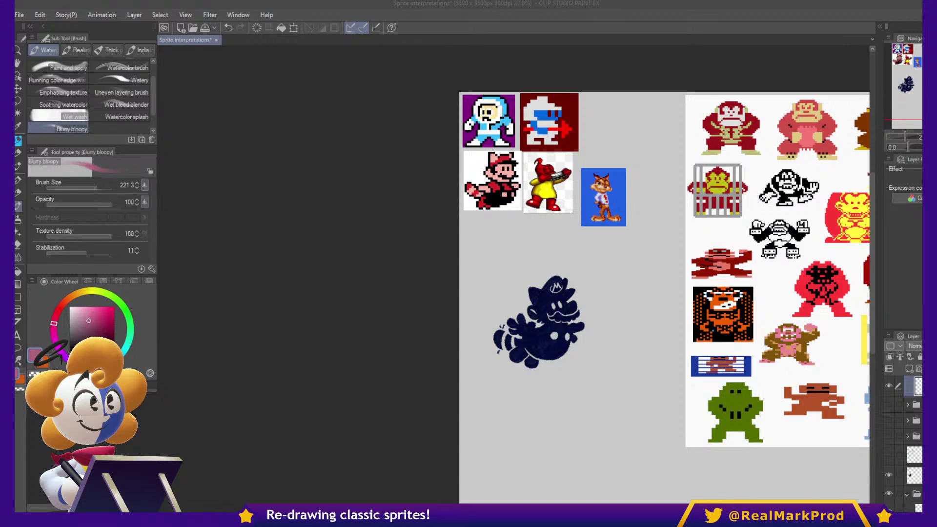
# - Paste the copied caveman sprite, enlarge it and place it in the lower left area of the canvas
pyautogui.click(639, 29)
pyautogui.hotkey('alt', 'Tab')
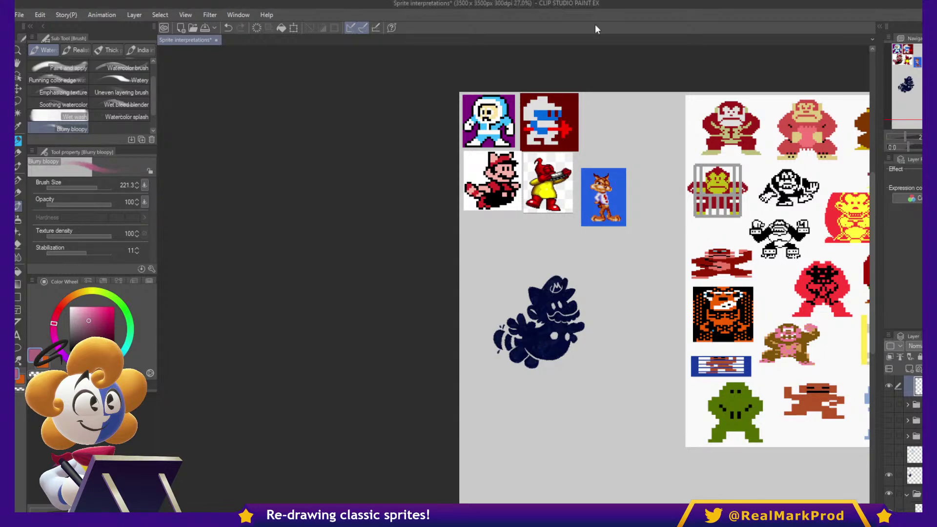
pyautogui.hotkey('ctrl', 'v')
pyautogui.hotkey('ctrl', 't')
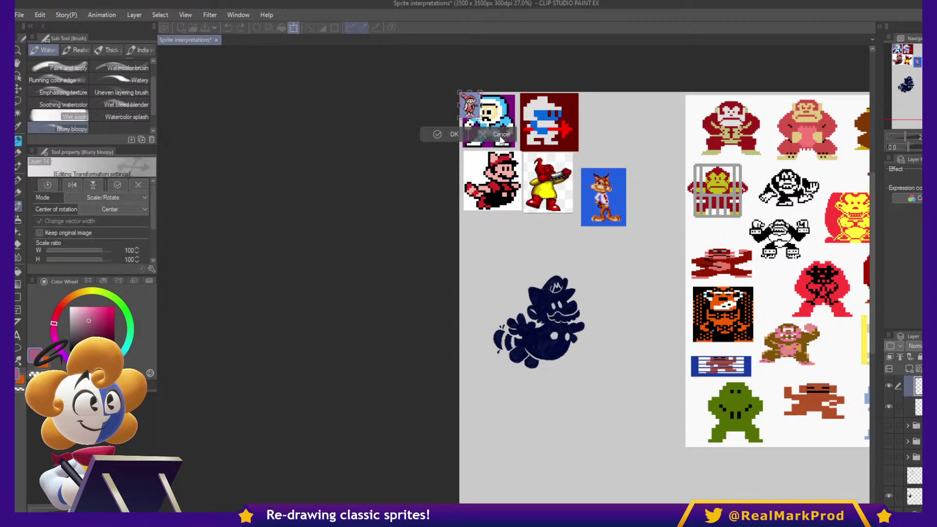
pyautogui.moveTo(481, 118); pyautogui.dragTo(756, 466)
pyautogui.moveTo(698, 410); pyautogui.dragTo(589, 402)
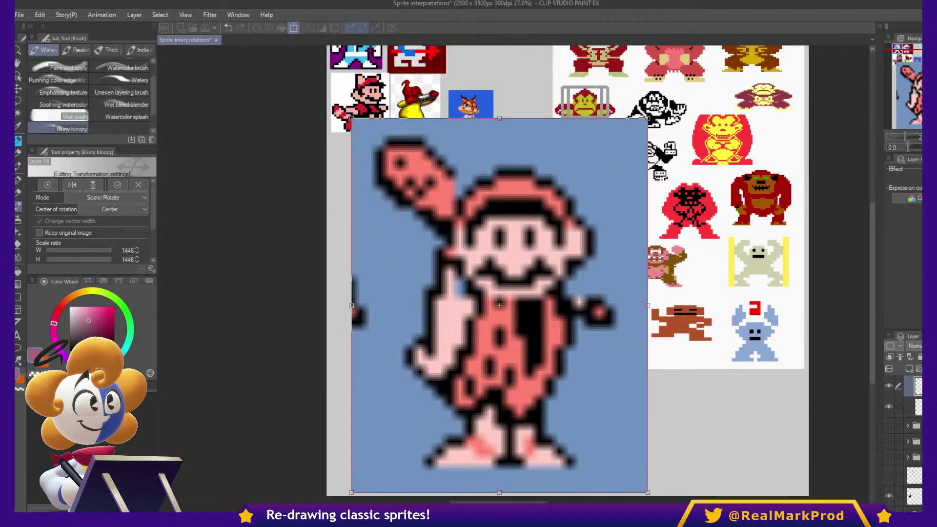
pyautogui.moveTo(648, 117)
pyautogui.mouseDown()
pyautogui.moveTo(517, 283)
pyautogui.moveTo(406, 355)
pyautogui.moveTo(494, 310)
pyautogui.mouseUp()
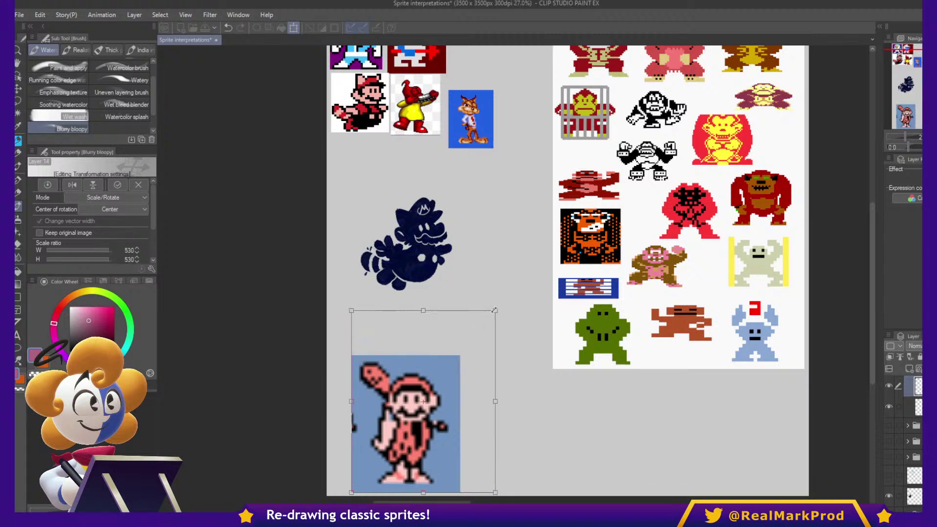
pyautogui.moveTo(405, 400); pyautogui.dragTo(378, 390)
pyautogui.press('Return')
# - Put the empty drawing layer above the caveman sprite layer inside a new folder
pyautogui.moveTo(418, 259)
pyautogui.mouseDown()
pyautogui.moveTo(379, 201)
pyautogui.moveTo(395, 180)
pyautogui.mouseUp()
pyautogui.scroll(3, 439, 385)
pyautogui.scroll(2, 439, 384)
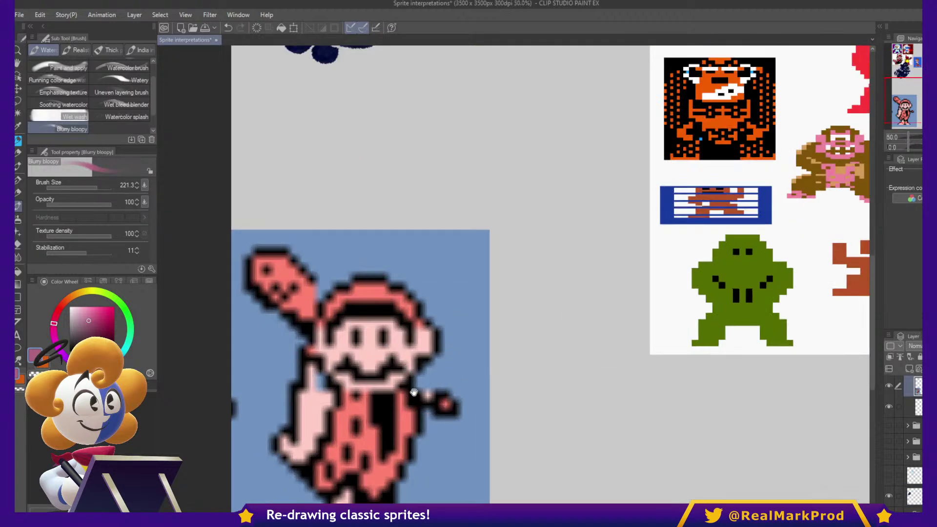
pyautogui.moveTo(430, 355); pyautogui.dragTo(544, 295)
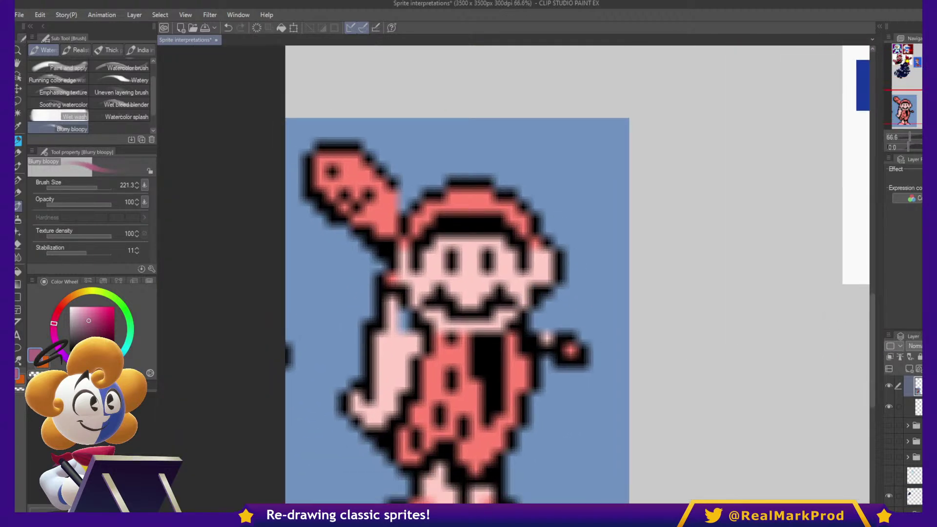
pyautogui.scroll(1, 913, 410)
pyautogui.moveTo(916, 433); pyautogui.dragTo(916, 406)
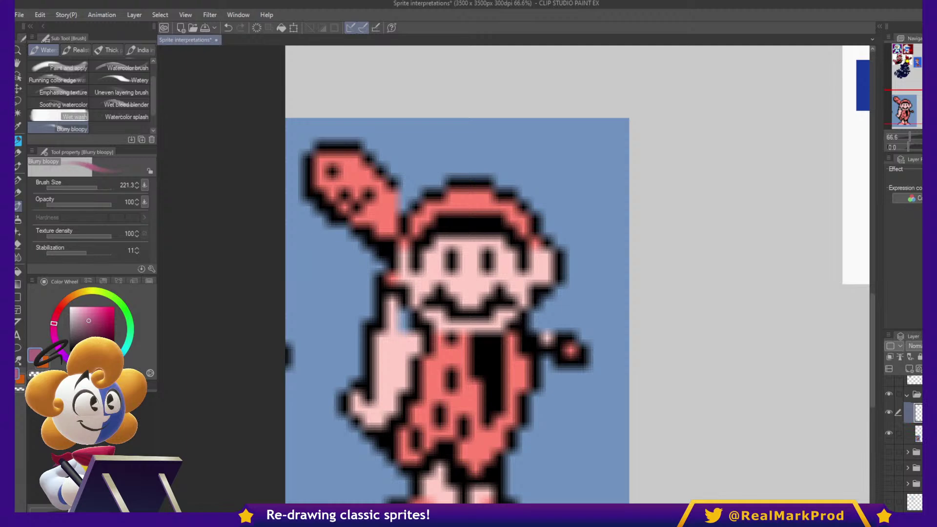
pyautogui.moveTo(655, 325); pyautogui.dragTo(523, 268)
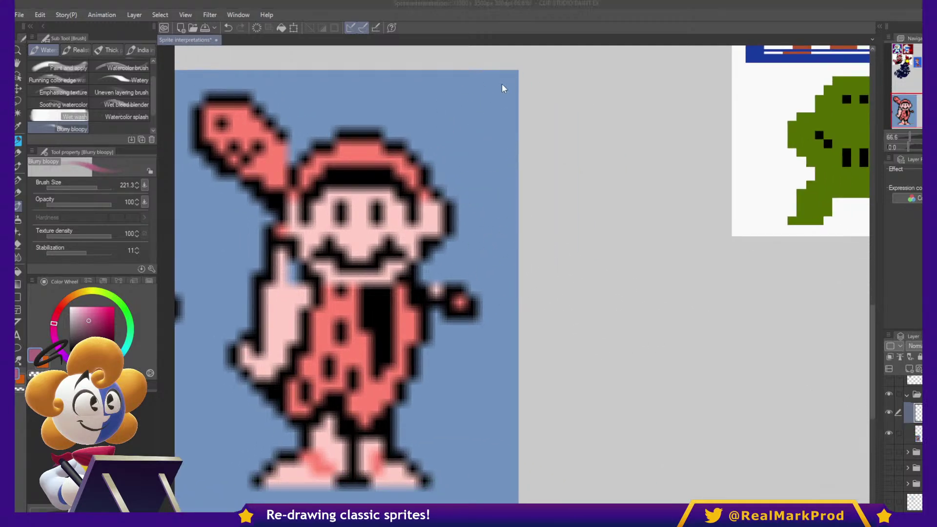
# - Shrink the caveman sprite slightly and shift it within its corner of the canvas
pyautogui.click(917, 433)
pyautogui.hotkey('ctrl', 't')
pyautogui.moveTo(519, 69); pyautogui.dragTo(469, 133)
pyautogui.moveTo(412, 219); pyautogui.dragTo(440, 213)
pyautogui.press('Return')
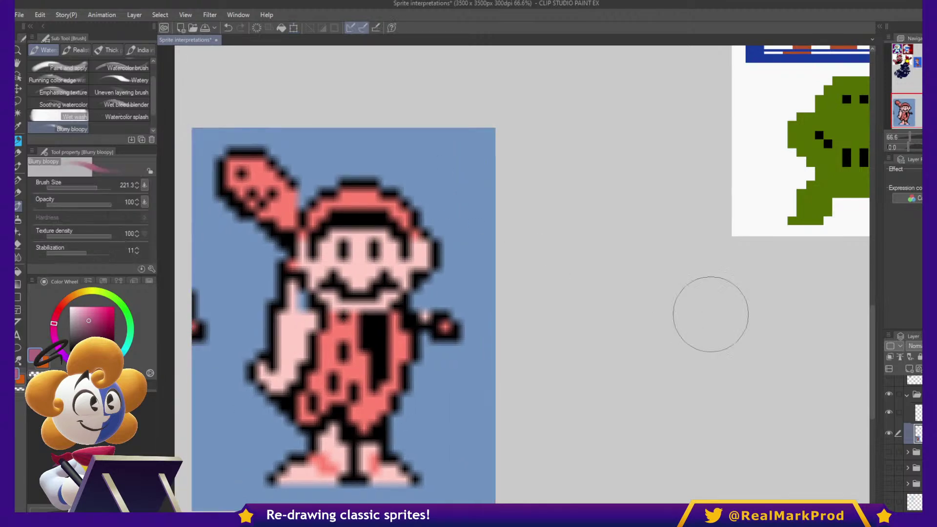
# - On the empty drawing layer, sketch an oval head with two ears beside the sprite using Blue Pencil B at size 28.3
pyautogui.click(917, 412)
pyautogui.moveTo(640, 240); pyautogui.dragTo(678, 223)
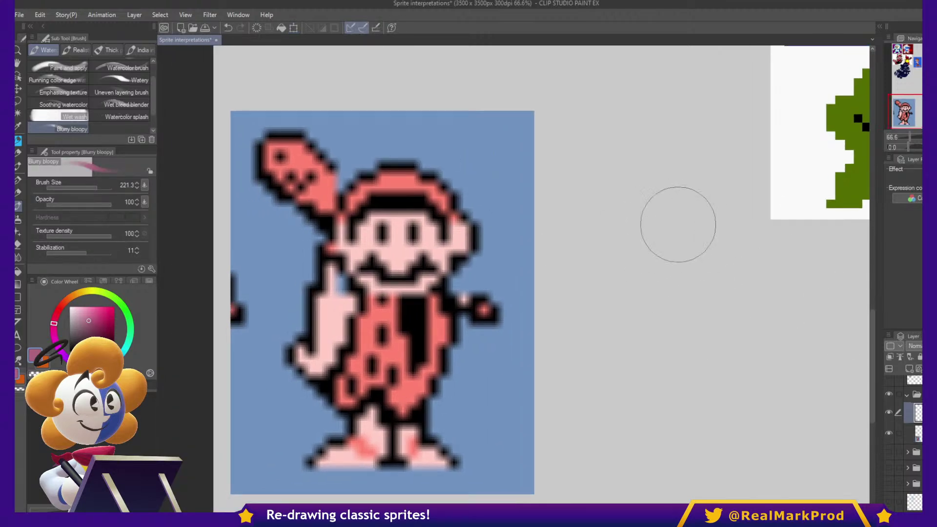
pyautogui.press('p')
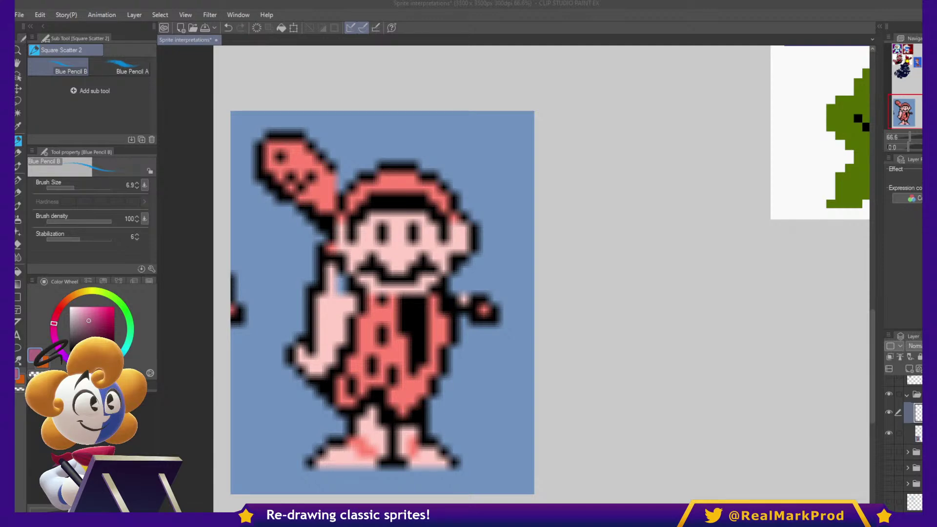
pyautogui.click(561, 31)
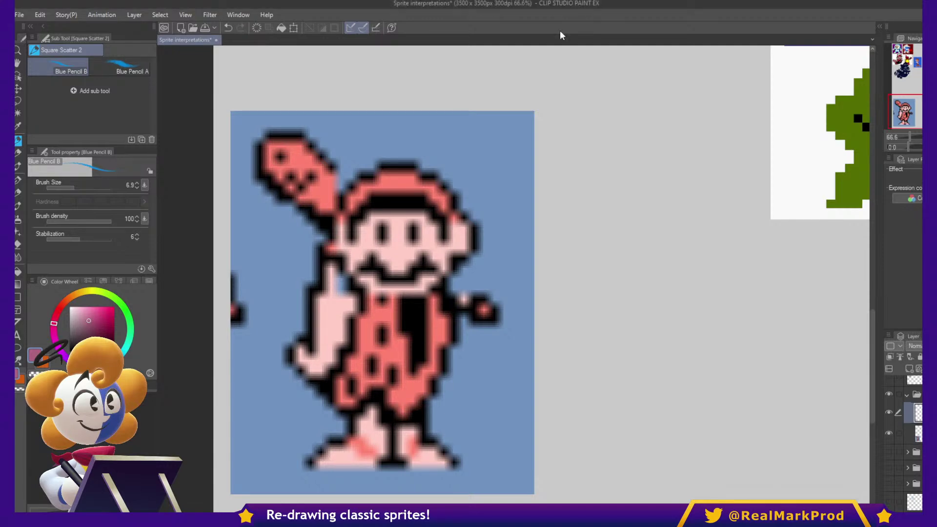
pyautogui.moveTo(611, 248)
pyautogui.keyDown('ctrl'); pyautogui.keyDown('alt'); pyautogui.mouseDown()
pyautogui.moveTo(639, 209)
pyautogui.moveTo(716, 236)
pyautogui.moveTo(598, 271)
pyautogui.mouseUp(); pyautogui.keyUp('alt'); pyautogui.keyUp('ctrl')
pyautogui.moveTo(582, 239)
pyautogui.mouseDown()
pyautogui.moveTo(554, 224)
pyautogui.moveTo(578, 266)
pyautogui.mouseUp()
pyautogui.moveTo(716, 241); pyautogui.dragTo(716, 268)
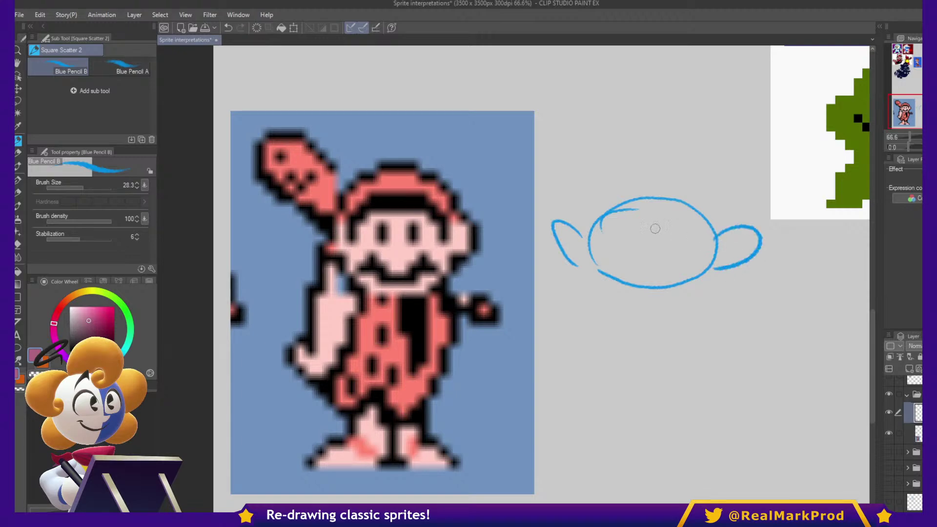
# - Sketch two tall eyes, a large oval nose, a scalloped moustache and hair at the temples on the head
pyautogui.moveTo(634, 229)
pyautogui.mouseDown()
pyautogui.moveTo(693, 247)
pyautogui.moveTo(628, 259)
pyautogui.moveTo(638, 205)
pyautogui.moveTo(644, 236)
pyautogui.moveTo(665, 200)
pyautogui.moveTo(668, 244)
pyautogui.mouseUp()
pyautogui.moveTo(626, 250)
pyautogui.mouseDown()
pyautogui.moveTo(617, 212)
pyautogui.moveTo(606, 263)
pyautogui.moveTo(641, 263)
pyautogui.moveTo(647, 282)
pyautogui.moveTo(660, 268)
pyautogui.moveTo(677, 282)
pyautogui.moveTo(699, 264)
pyautogui.moveTo(691, 247)
pyautogui.moveTo(712, 240)
pyautogui.moveTo(712, 215)
pyautogui.moveTo(701, 268)
pyautogui.mouseUp()
pyautogui.moveTo(600, 221)
pyautogui.mouseDown()
pyautogui.moveTo(579, 237)
pyautogui.moveTo(605, 207)
pyautogui.mouseUp()
pyautogui.moveTo(705, 212); pyautogui.dragTo(727, 227)
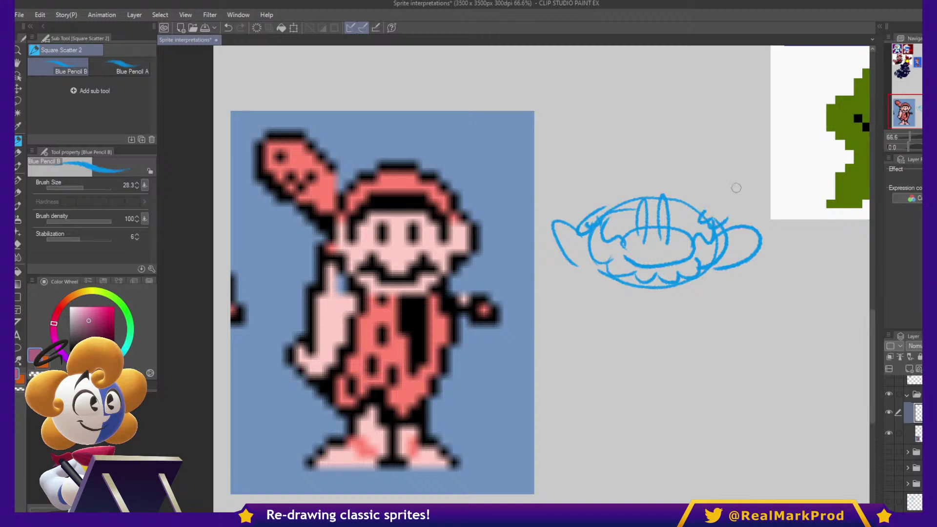
# - Sketch a rounded cap with an arched brim and puffs of hair at its sides, undoing the first attempt
pyautogui.moveTo(583, 222)
pyautogui.mouseDown()
pyautogui.moveTo(623, 171)
pyautogui.moveTo(715, 205)
pyautogui.moveTo(717, 215)
pyautogui.moveTo(649, 163)
pyautogui.moveTo(718, 220)
pyautogui.mouseUp()
pyautogui.hotkey('ctrl', 'z')
pyautogui.hotkey('ctrl', 'z')
pyautogui.moveTo(589, 215)
pyautogui.mouseDown()
pyautogui.moveTo(657, 165)
pyautogui.moveTo(698, 188)
pyautogui.moveTo(707, 211)
pyautogui.moveTo(562, 197)
pyautogui.moveTo(581, 198)
pyautogui.moveTo(648, 133)
pyautogui.moveTo(694, 147)
pyautogui.moveTo(718, 200)
pyautogui.moveTo(739, 225)
pyautogui.mouseUp()
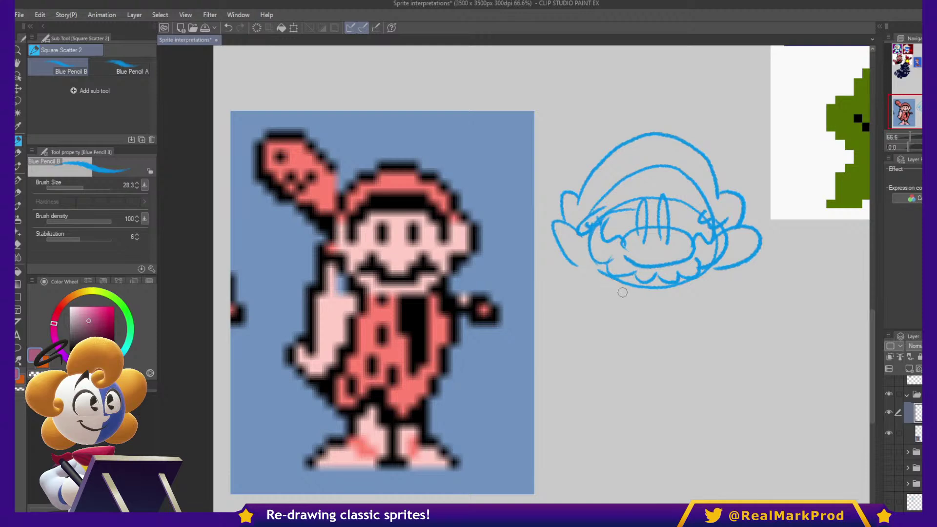
# - Sketch the long, thick hanging arm with its hand below the head on the club side
pyautogui.moveTo(592, 261); pyautogui.dragTo(574, 337)
pyautogui.moveTo(636, 295); pyautogui.dragTo(603, 390)
pyautogui.moveTo(576, 338); pyautogui.dragTo(565, 395)
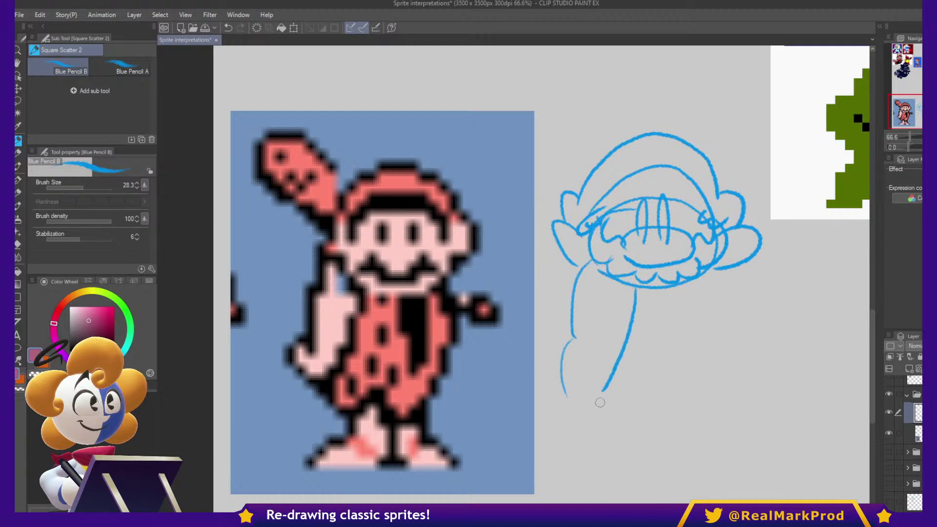
pyautogui.moveTo(574, 434)
pyautogui.mouseDown()
pyautogui.moveTo(534, 410)
pyautogui.moveTo(558, 419)
pyautogui.mouseUp()
pyautogui.moveTo(602, 395); pyautogui.dragTo(571, 434)
pyautogui.moveTo(565, 395)
pyautogui.mouseDown()
pyautogui.moveTo(580, 389)
pyautogui.moveTo(556, 422)
pyautogui.moveTo(557, 359)
pyautogui.moveTo(586, 326)
pyautogui.mouseUp()
# - Sketch hair tufts under both ears and a round clenched fist beside the opposite ear
pyautogui.moveTo(588, 267)
pyautogui.mouseDown()
pyautogui.moveTo(579, 328)
pyautogui.moveTo(586, 265)
pyautogui.moveTo(611, 286)
pyautogui.mouseUp()
pyautogui.moveTo(726, 266)
pyautogui.mouseDown()
pyautogui.moveTo(715, 287)
pyautogui.moveTo(699, 290)
pyautogui.mouseUp()
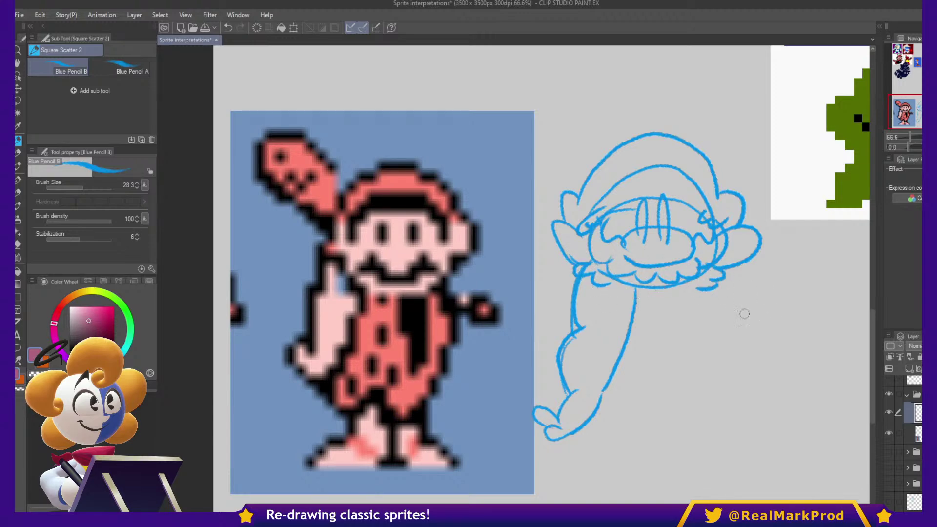
pyautogui.moveTo(722, 304)
pyautogui.mouseDown()
pyautogui.moveTo(722, 322)
pyautogui.moveTo(732, 303)
pyautogui.moveTo(756, 307)
pyautogui.mouseUp()
pyautogui.moveTo(761, 278)
pyautogui.mouseDown()
pyautogui.moveTo(742, 303)
pyautogui.moveTo(756, 319)
pyautogui.moveTo(741, 303)
pyautogui.moveTo(730, 323)
pyautogui.moveTo(781, 329)
pyautogui.mouseUp()
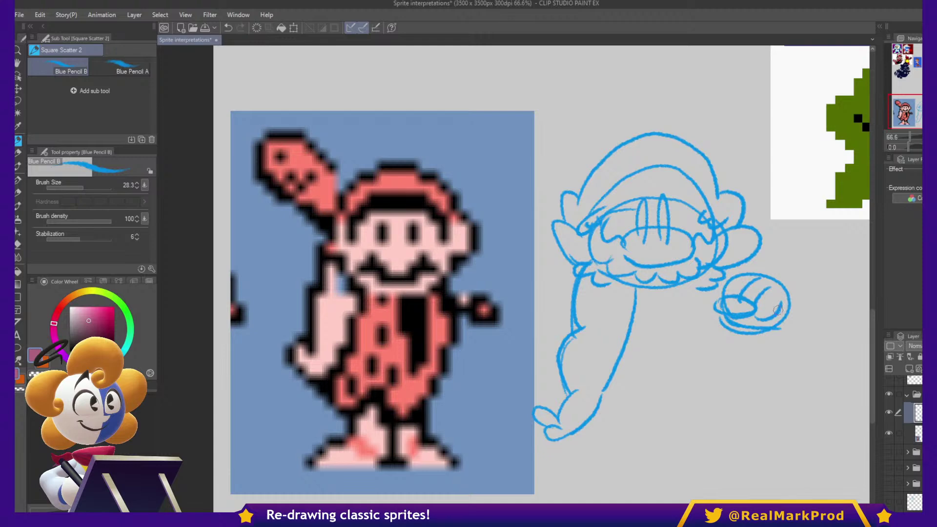
pyautogui.moveTo(759, 294); pyautogui.dragTo(781, 279)
# - Lasso the clenched fist, rotate it slightly and move it outward, then clear the selection
pyautogui.press('m')
pyautogui.moveTo(706, 323)
pyautogui.mouseDown()
pyautogui.moveTo(723, 278)
pyautogui.moveTo(796, 334)
pyautogui.moveTo(705, 324)
pyautogui.mouseUp()
pyautogui.hotkey('ctrl', 't')
pyautogui.moveTo(813, 325)
pyautogui.mouseDown()
pyautogui.moveTo(797, 342)
pyautogui.moveTo(783, 323)
pyautogui.mouseUp()
pyautogui.press('Return')
pyautogui.hotkey('ctrl', 'd')
# - Sketch a curved emblem on the cap's front, refine the fist and add inner lines to both ears
pyautogui.press('p')
pyautogui.moveTo(631, 173)
pyautogui.mouseDown()
pyautogui.moveTo(678, 162)
pyautogui.moveTo(683, 170)
pyautogui.moveTo(649, 165)
pyautogui.moveTo(668, 166)
pyautogui.mouseUp()
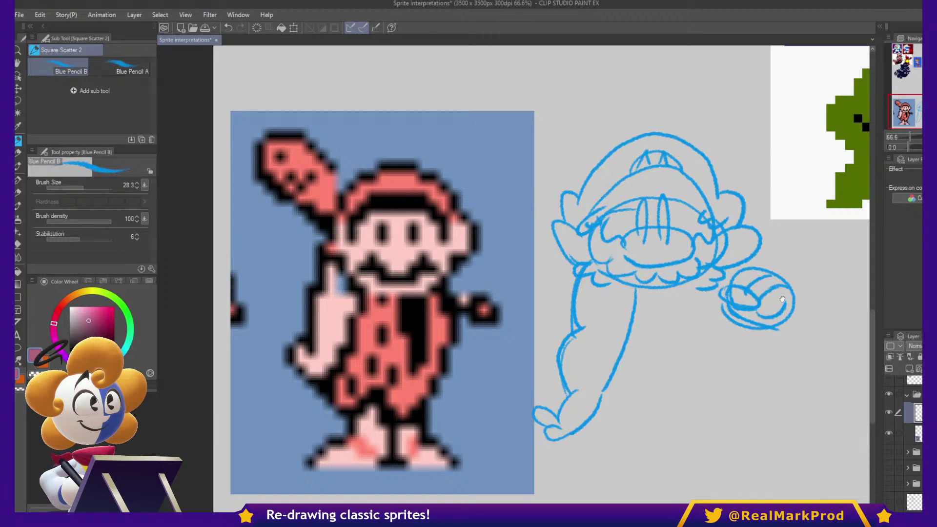
pyautogui.moveTo(781, 293); pyautogui.dragTo(794, 278)
pyautogui.moveTo(751, 222); pyautogui.dragTo(748, 236)
pyautogui.moveTo(584, 222); pyautogui.dragTo(598, 229)
pyautogui.moveTo(595, 231); pyautogui.dragTo(593, 243)
pyautogui.moveTo(590, 208)
pyautogui.mouseDown()
pyautogui.moveTo(570, 211)
pyautogui.moveTo(580, 241)
pyautogui.moveTo(594, 208)
pyautogui.moveTo(570, 204)
pyautogui.moveTo(560, 216)
pyautogui.moveTo(592, 241)
pyautogui.mouseUp()
pyautogui.hotkey('ctrl', 'z')
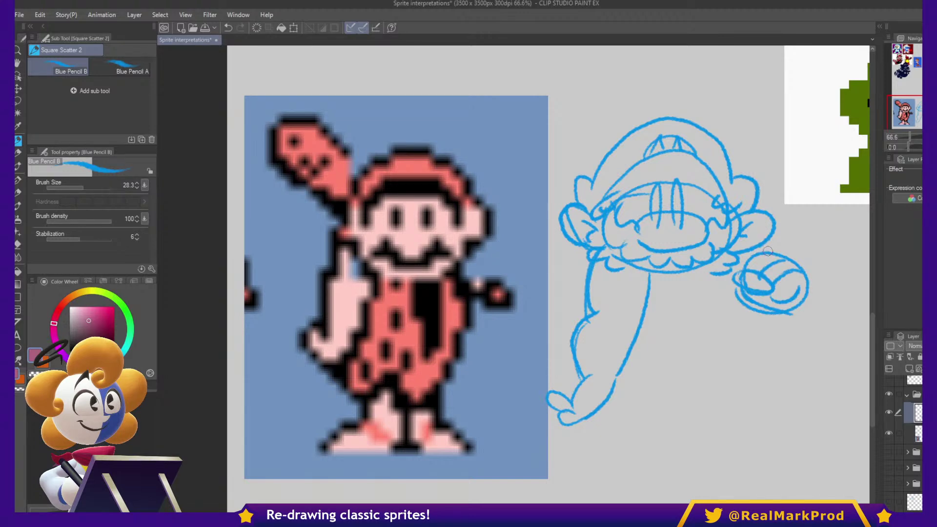
# - Reinforce the hanging arm's inner edge and add small hair marks near its shoulder
pyautogui.moveTo(744, 267)
pyautogui.mouseDown()
pyautogui.moveTo(762, 262)
pyautogui.moveTo(751, 252)
pyautogui.mouseUp()
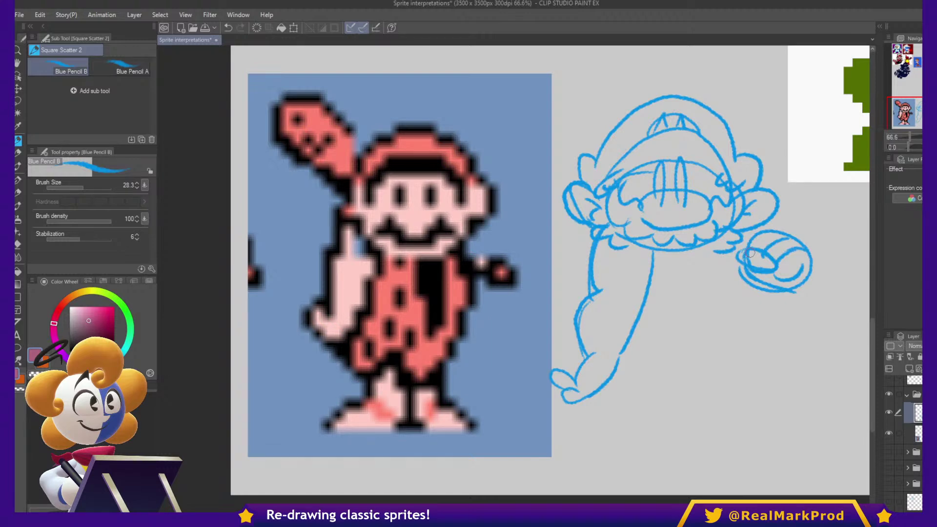
pyautogui.moveTo(809, 211); pyautogui.dragTo(573, 212)
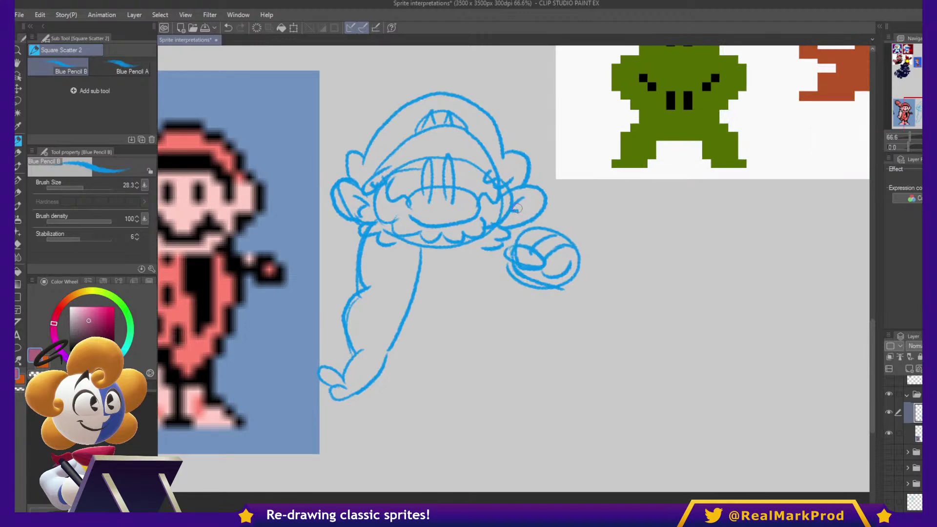
pyautogui.moveTo(453, 232)
pyautogui.mouseDown()
pyautogui.moveTo(522, 211)
pyautogui.moveTo(526, 230)
pyautogui.moveTo(616, 236)
pyautogui.mouseUp()
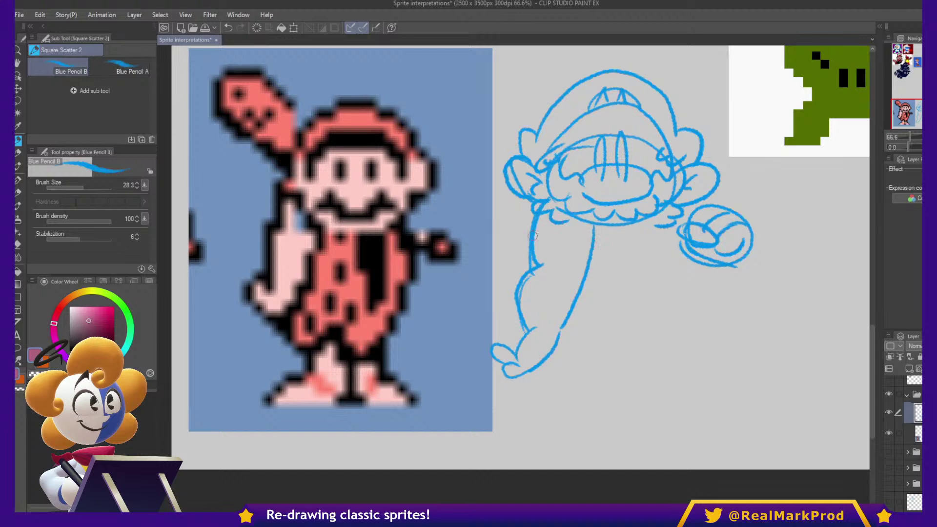
pyautogui.moveTo(593, 226); pyautogui.dragTo(579, 285)
pyautogui.moveTo(550, 233)
pyautogui.mouseDown()
pyautogui.moveTo(553, 253)
pyautogui.moveTo(571, 245)
pyautogui.mouseUp()
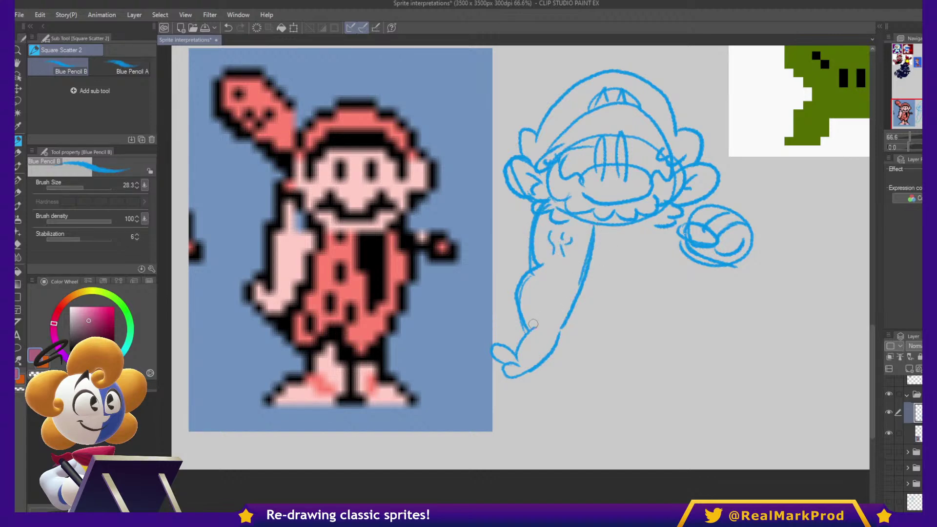
pyautogui.moveTo(526, 326); pyautogui.dragTo(538, 337)
# - Sketch the caveman tunic's outer side and its jagged lower hem
pyautogui.moveTo(648, 220); pyautogui.dragTo(677, 281)
pyautogui.hotkey('ctrl', 'z')
pyautogui.moveTo(648, 220)
pyautogui.mouseDown()
pyautogui.moveTo(687, 265)
pyautogui.moveTo(625, 393)
pyautogui.mouseUp()
pyautogui.moveTo(549, 358)
pyautogui.mouseDown()
pyautogui.moveTo(537, 392)
pyautogui.moveTo(549, 398)
pyautogui.moveTo(599, 359)
pyautogui.moveTo(587, 389)
pyautogui.moveTo(623, 362)
pyautogui.moveTo(616, 397)
pyautogui.mouseUp()
pyautogui.moveTo(622, 364)
pyautogui.mouseDown()
pyautogui.moveTo(583, 397)
pyautogui.moveTo(580, 376)
pyautogui.moveTo(536, 397)
pyautogui.mouseUp()
# - Sketch the angular dark panel on the tunic's far side and the first spot on its front
pyautogui.moveTo(619, 227)
pyautogui.mouseDown()
pyautogui.moveTo(625, 235)
pyautogui.moveTo(646, 223)
pyautogui.moveTo(651, 251)
pyautogui.mouseUp()
pyautogui.hotkey('ctrl', 'z')
pyautogui.moveTo(645, 221); pyautogui.dragTo(626, 269)
pyautogui.moveTo(642, 239)
pyautogui.mouseDown()
pyautogui.moveTo(669, 268)
pyautogui.moveTo(638, 334)
pyautogui.mouseUp()
pyautogui.moveTo(627, 269)
pyautogui.mouseDown()
pyautogui.moveTo(639, 334)
pyautogui.moveTo(597, 289)
pyautogui.moveTo(585, 320)
pyautogui.moveTo(598, 289)
pyautogui.mouseUp()
# - Add more oval spots across the tunic's chest, hem and far edge
pyautogui.moveTo(608, 246); pyautogui.dragTo(605, 259)
pyautogui.moveTo(573, 350); pyautogui.dragTo(568, 362)
pyautogui.moveTo(655, 343); pyautogui.dragTo(639, 367)
pyautogui.moveTo(613, 315); pyautogui.dragTo(605, 357)
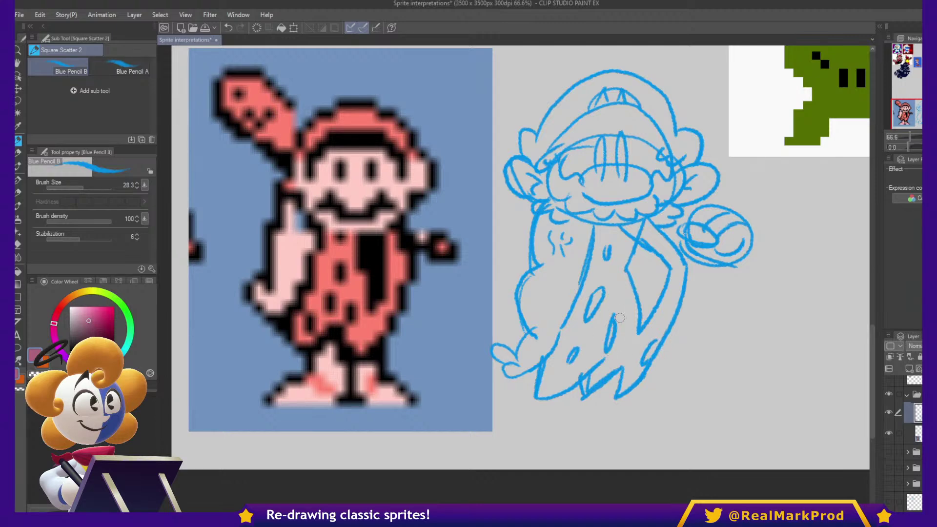
# - Connect the fist to the body with a forearm line, and shrink and reposition the whole sketch beside the reference
pyautogui.moveTo(715, 265); pyautogui.dragTo(676, 318)
pyautogui.hotkey('ctrl', 't')
pyautogui.moveTo(752, 397); pyautogui.dragTo(718, 357)
pyautogui.moveTo(665, 292); pyautogui.dragTo(690, 273)
pyautogui.press('Return')
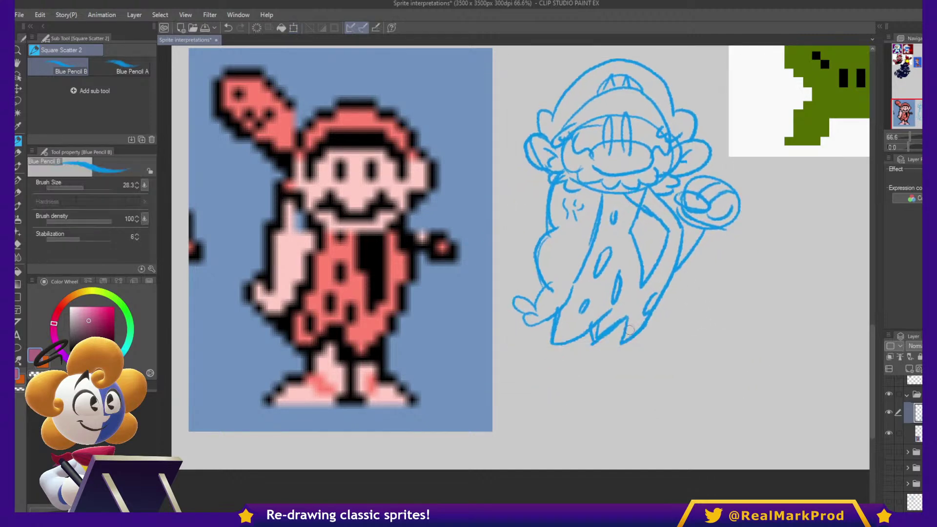
# - Sketch two short legs with large-toed bare feet under the tunic, redoing the first leg strokes
pyautogui.moveTo(645, 318); pyautogui.dragTo(621, 402)
pyautogui.moveTo(567, 332)
pyautogui.mouseDown()
pyautogui.moveTo(567, 381)
pyautogui.moveTo(551, 395)
pyautogui.moveTo(529, 383)
pyautogui.moveTo(548, 412)
pyautogui.moveTo(535, 418)
pyautogui.moveTo(571, 415)
pyautogui.moveTo(585, 399)
pyautogui.moveTo(615, 404)
pyautogui.moveTo(575, 415)
pyautogui.moveTo(591, 406)
pyautogui.moveTo(638, 412)
pyautogui.mouseUp()
pyautogui.hotkey('ctrl', 'z')
pyautogui.hotkey('ctrl', 'z')
pyautogui.moveTo(599, 340)
pyautogui.mouseDown()
pyautogui.moveTo(567, 391)
pyautogui.moveTo(581, 411)
pyautogui.moveTo(621, 395)
pyautogui.moveTo(671, 414)
pyautogui.moveTo(639, 419)
pyautogui.mouseUp()
pyautogui.moveTo(713, 326); pyautogui.dragTo(768, 381)
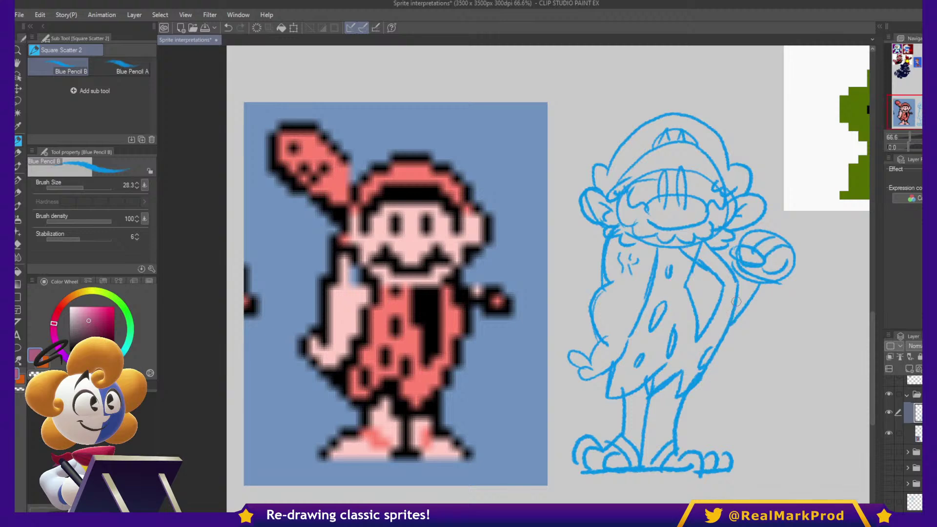
# - Lasso the hanging arm, enlarge it and shift it outward, and retrace its outline up to the shoulder
pyautogui.press('m')
pyautogui.moveTo(660, 253)
pyautogui.mouseDown()
pyautogui.moveTo(613, 234)
pyautogui.moveTo(560, 391)
pyautogui.moveTo(615, 359)
pyautogui.moveTo(658, 282)
pyautogui.moveTo(660, 252)
pyautogui.mouseUp()
pyautogui.hotkey('ctrl', 't')
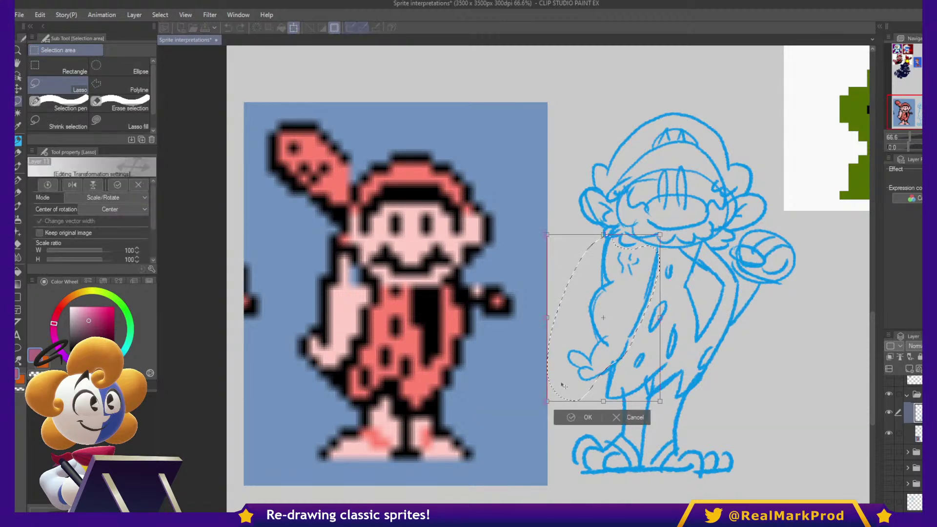
pyautogui.moveTo(516, 424); pyautogui.dragTo(512, 433)
pyautogui.moveTo(648, 336)
pyautogui.mouseDown()
pyautogui.moveTo(640, 341)
pyautogui.moveTo(697, 340)
pyautogui.mouseUp()
pyautogui.press('Return')
pyautogui.hotkey('ctrl', 'd')
pyautogui.press('p')
pyautogui.moveTo(588, 281)
pyautogui.mouseDown()
pyautogui.moveTo(609, 237)
pyautogui.moveTo(603, 251)
pyautogui.moveTo(629, 236)
pyautogui.moveTo(649, 278)
pyautogui.mouseUp()
pyautogui.moveTo(650, 268); pyautogui.dragTo(636, 240)
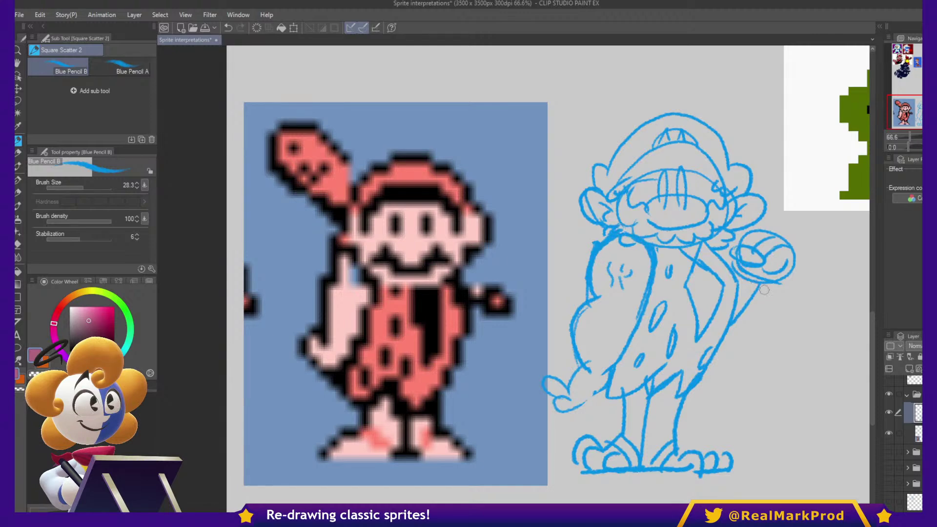
# - Round out the bent far arm, sketch the club handle through its fist and close the hanging arm above the wrist
pyautogui.moveTo(756, 283)
pyautogui.mouseDown()
pyautogui.moveTo(744, 328)
pyautogui.moveTo(722, 348)
pyautogui.mouseUp()
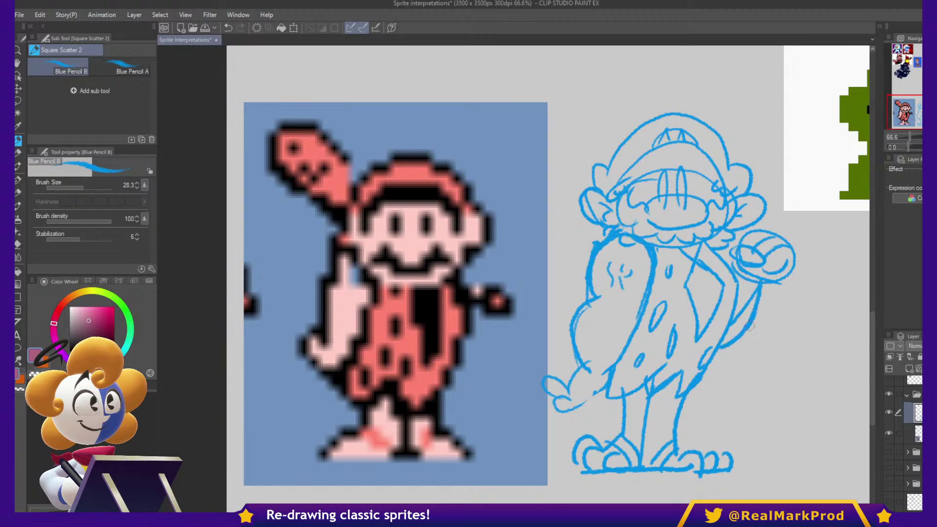
pyautogui.moveTo(708, 242); pyautogui.dragTo(735, 287)
pyautogui.moveTo(787, 276)
pyautogui.mouseDown()
pyautogui.moveTo(816, 288)
pyautogui.moveTo(787, 304)
pyautogui.moveTo(792, 283)
pyautogui.moveTo(809, 275)
pyautogui.moveTo(800, 302)
pyautogui.moveTo(806, 284)
pyautogui.moveTo(782, 290)
pyautogui.moveTo(788, 270)
pyautogui.moveTo(767, 277)
pyautogui.moveTo(742, 252)
pyautogui.mouseUp()
pyautogui.moveTo(764, 286)
pyautogui.mouseDown()
pyautogui.moveTo(760, 323)
pyautogui.moveTo(731, 343)
pyautogui.moveTo(737, 327)
pyautogui.moveTo(726, 348)
pyautogui.mouseUp()
pyautogui.press('c')
pyautogui.press('c')
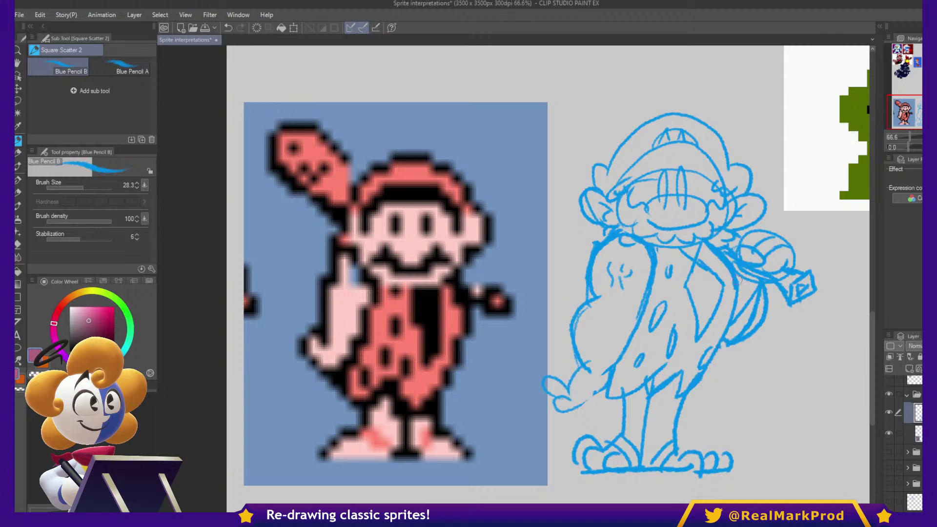
pyautogui.moveTo(604, 374)
pyautogui.mouseDown()
pyautogui.moveTo(584, 361)
pyautogui.moveTo(613, 370)
pyautogui.mouseUp()
pyautogui.moveTo(750, 319); pyautogui.dragTo(774, 317)
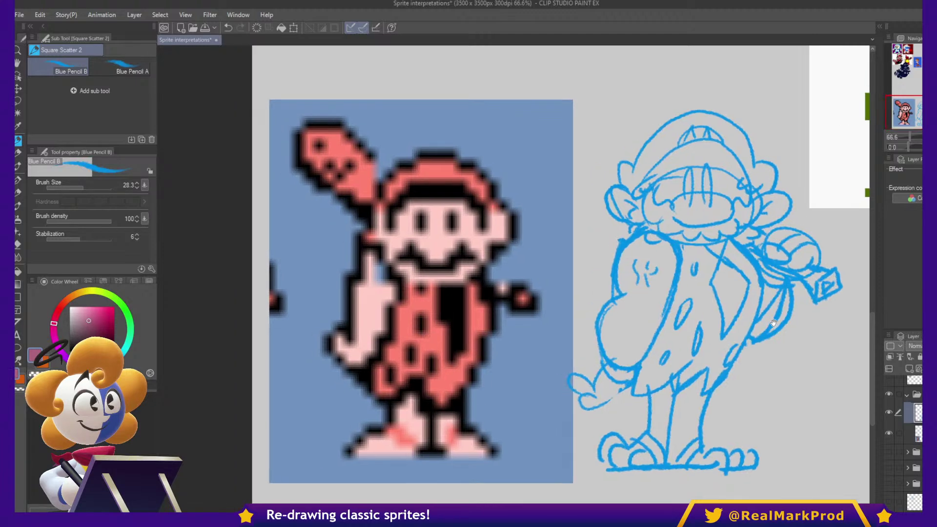
# - Sketch a large club head rising behind the cap, covered with pointed spikes along its edge and surface
pyautogui.moveTo(634, 161)
pyautogui.mouseDown()
pyautogui.moveTo(592, 127)
pyautogui.moveTo(570, 86)
pyautogui.moveTo(513, 78)
pyautogui.mouseUp()
pyautogui.moveTo(496, 85); pyautogui.dragTo(492, 115)
pyautogui.moveTo(491, 137)
pyautogui.mouseDown()
pyautogui.moveTo(548, 175)
pyautogui.moveTo(610, 189)
pyautogui.mouseUp()
pyautogui.moveTo(571, 89); pyautogui.dragTo(642, 165)
pyautogui.moveTo(565, 114); pyautogui.dragTo(602, 98)
pyautogui.moveTo(576, 94); pyautogui.dragTo(588, 122)
pyautogui.moveTo(544, 156); pyautogui.dragTo(552, 194)
pyautogui.moveTo(553, 194); pyautogui.dragTo(561, 169)
pyautogui.moveTo(517, 124)
pyautogui.mouseDown()
pyautogui.moveTo(474, 142)
pyautogui.moveTo(514, 139)
pyautogui.mouseUp()
pyautogui.moveTo(479, 100); pyautogui.dragTo(490, 113)
pyautogui.moveTo(529, 77)
pyautogui.mouseDown()
pyautogui.moveTo(534, 64)
pyautogui.moveTo(540, 76)
pyautogui.mouseUp()
pyautogui.moveTo(586, 146); pyautogui.dragTo(588, 155)
pyautogui.moveTo(537, 111); pyautogui.dragTo(547, 104)
pyautogui.moveTo(547, 104)
pyautogui.mouseDown()
pyautogui.moveTo(547, 121)
pyautogui.moveTo(533, 122)
pyautogui.mouseUp()
pyautogui.moveTo(825, 253)
pyautogui.mouseDown()
pyautogui.moveTo(764, 226)
pyautogui.moveTo(777, 260)
pyautogui.mouseUp()
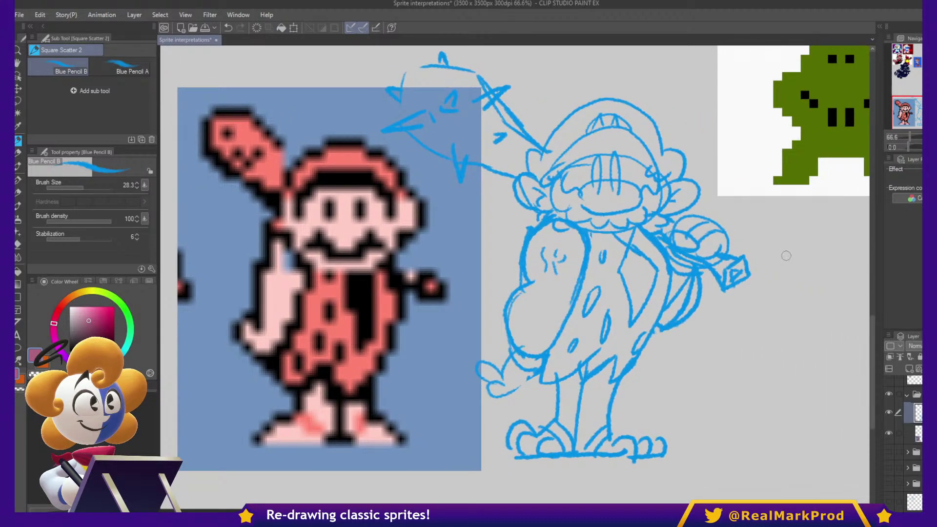
# - Lasso the spiked club head, scale it down to 85% and shift it closer to the cap
pyautogui.press('m')
pyautogui.moveTo(508, 186)
pyautogui.mouseDown()
pyautogui.moveTo(545, 116)
pyautogui.moveTo(405, 45)
pyautogui.moveTo(477, 259)
pyautogui.moveTo(500, 226)
pyautogui.mouseUp()
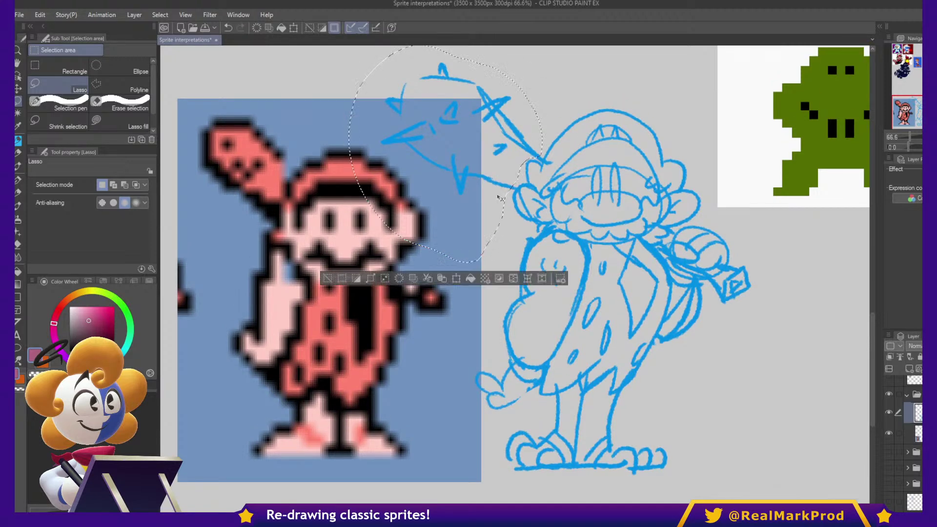
pyautogui.hotkey('ctrl', 't')
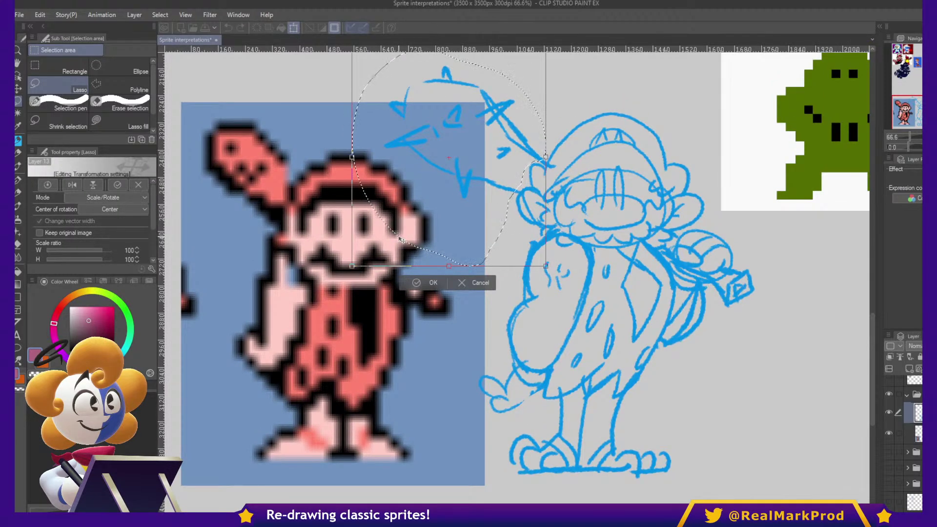
pyautogui.hotkey('ctrl', 'r')
pyautogui.moveTo(348, 263); pyautogui.dragTo(377, 230)
pyautogui.moveTo(503, 129); pyautogui.dragTo(504, 146)
pyautogui.moveTo(525, 112); pyautogui.dragTo(533, 111)
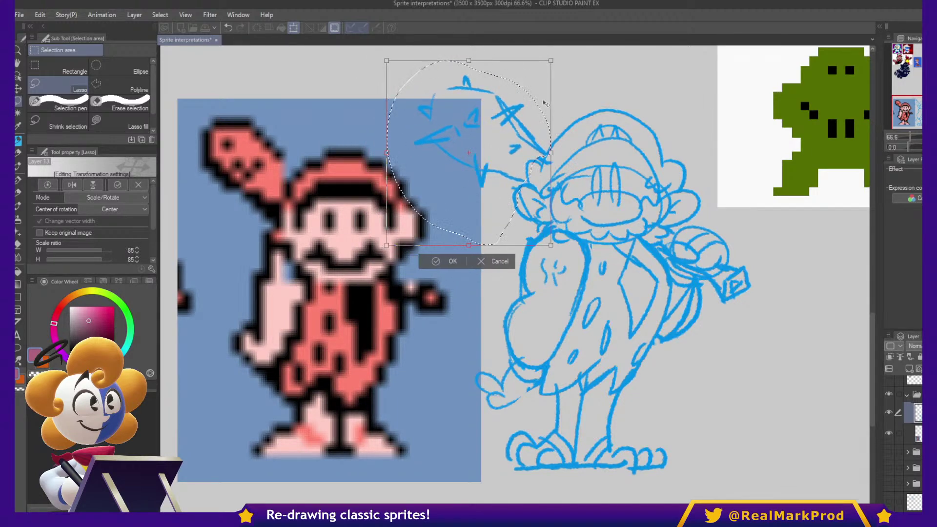
pyautogui.press('Return')
pyautogui.hotkey('ctrl', 'd')
# - Hide the sprite reference layer, then enlarge the whole caveman sketch and reposition it over the emptied canvas area
pyautogui.click(897, 433)
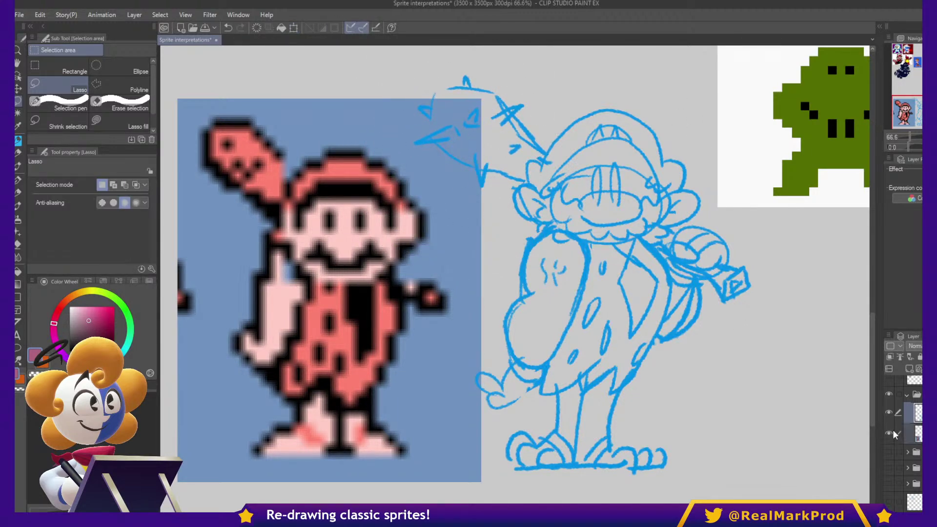
pyautogui.click(889, 434)
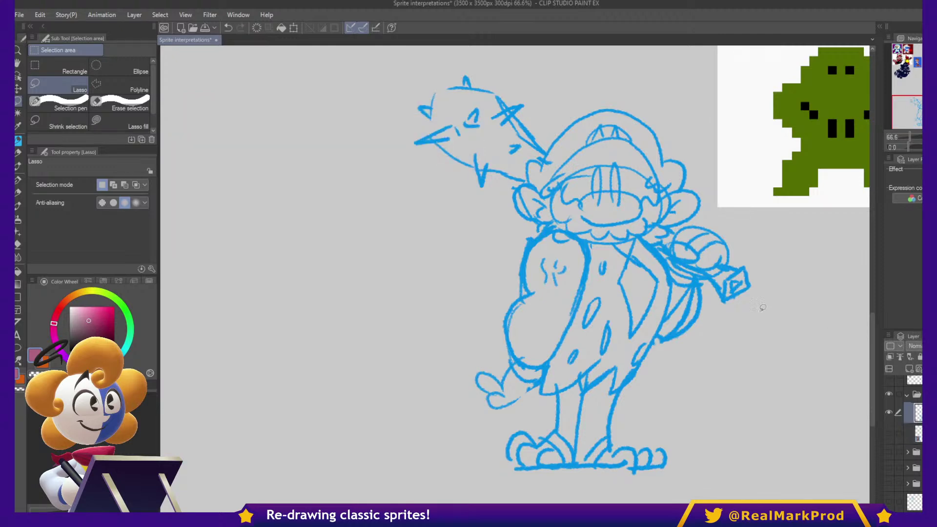
pyautogui.hotkey('ctrl', 't')
pyautogui.moveTo(412, 276); pyautogui.dragTo(195, 268)
pyautogui.moveTo(594, 316); pyautogui.dragTo(574, 247)
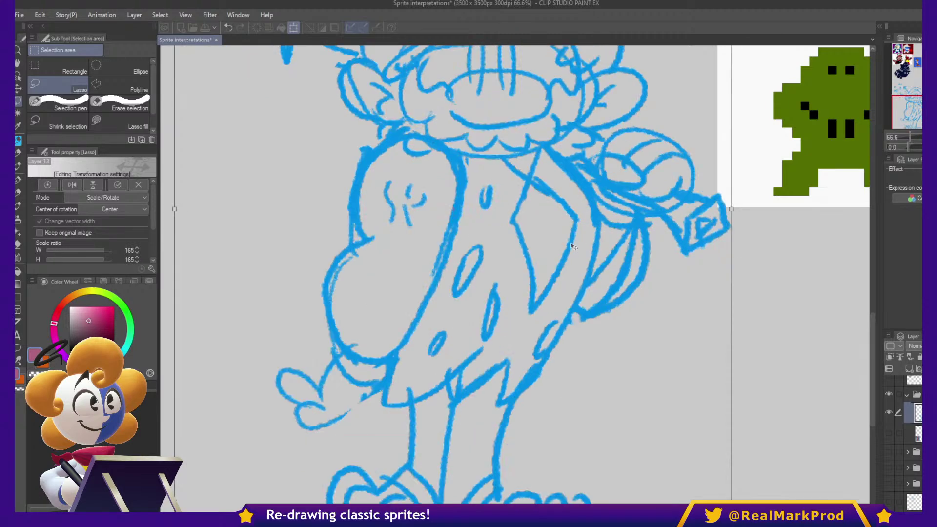
pyautogui.scroll(-1, 557, 226)
pyautogui.moveTo(687, 217); pyautogui.dragTo(620, 219)
pyautogui.press('Return')
pyautogui.moveTo(467, 169); pyautogui.dragTo(581, 269)
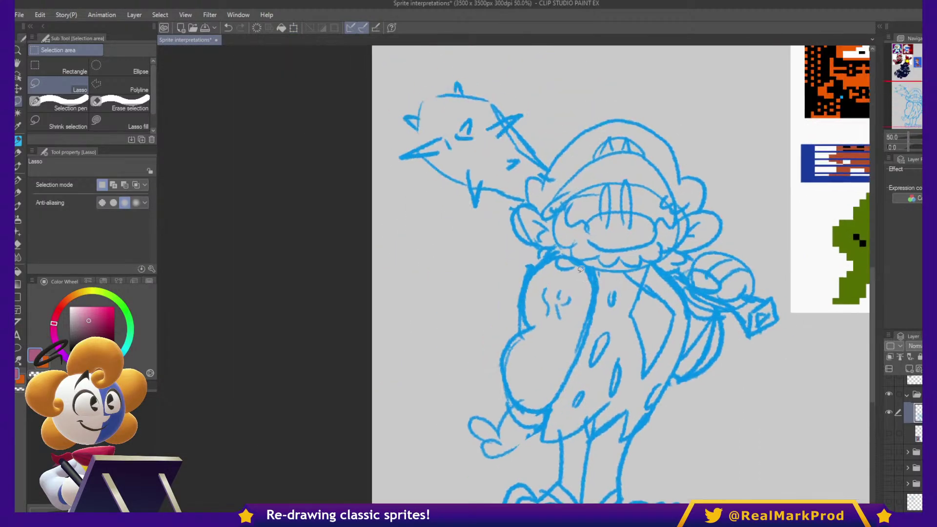
# - Add a new layer above the blue sketch for inking and lower the sketch layer's opacity
pyautogui.press('p')
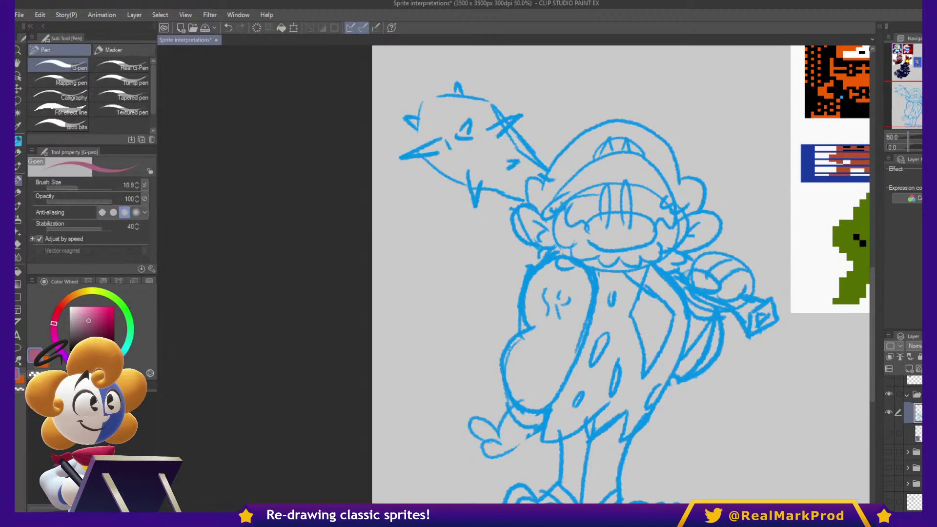
pyautogui.click(910, 369)
pyautogui.moveTo(691, 261); pyautogui.dragTo(732, 261)
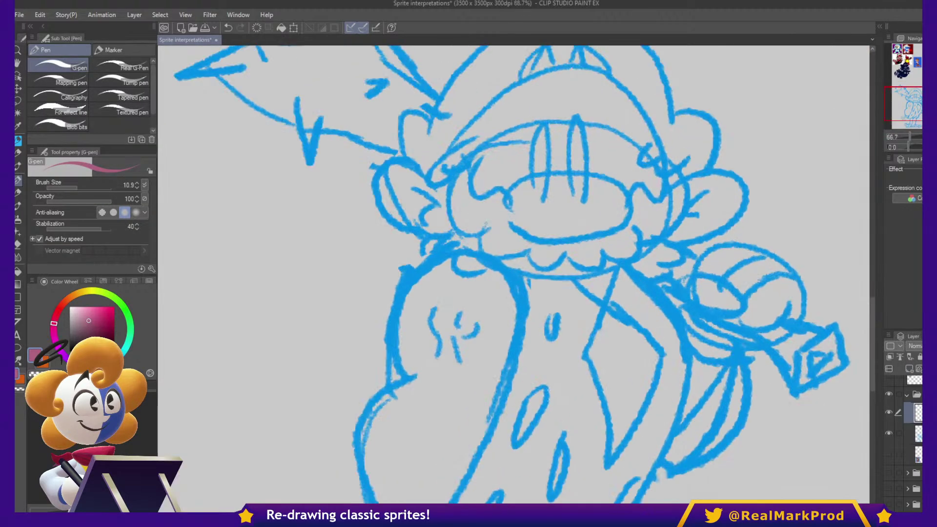
pyautogui.click(912, 434)
pyautogui.click(912, 413)
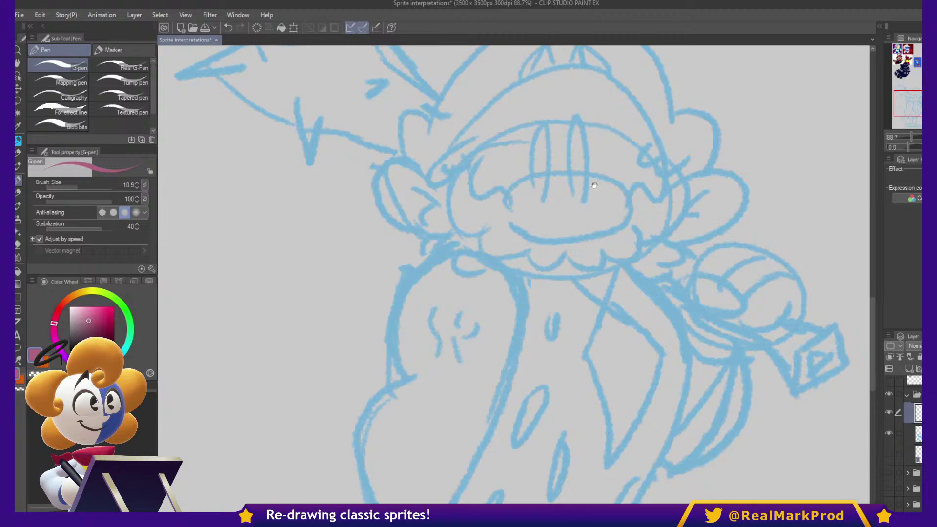
pyautogui.moveTo(595, 185); pyautogui.dragTo(615, 240)
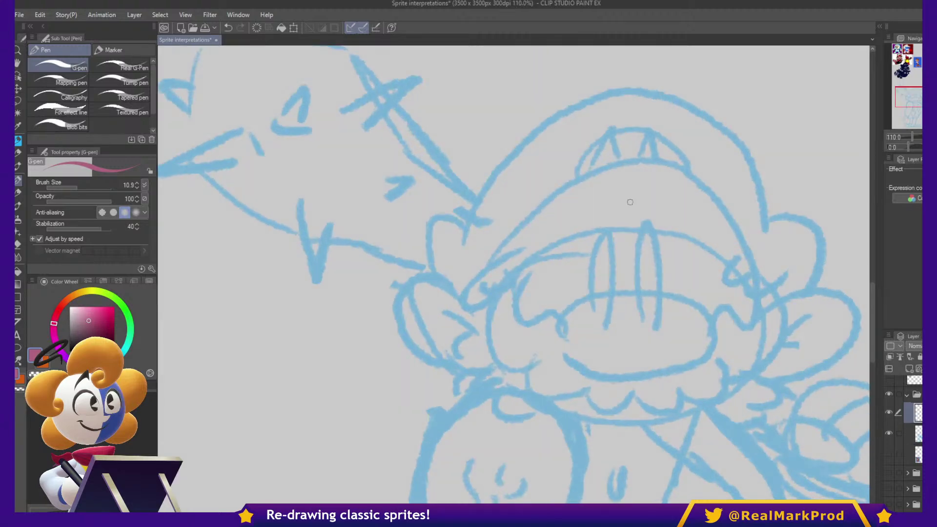
# - Ink the large oval nose in black with the Neat lines COLOR brush at size 24.9, thinning the outline along its upper edge
pyautogui.click(97, 350)
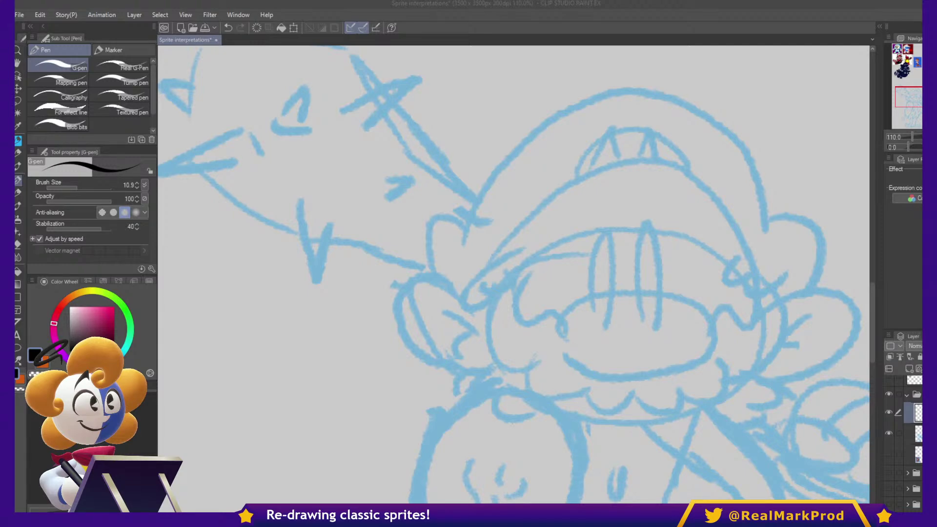
pyautogui.click(780, 59)
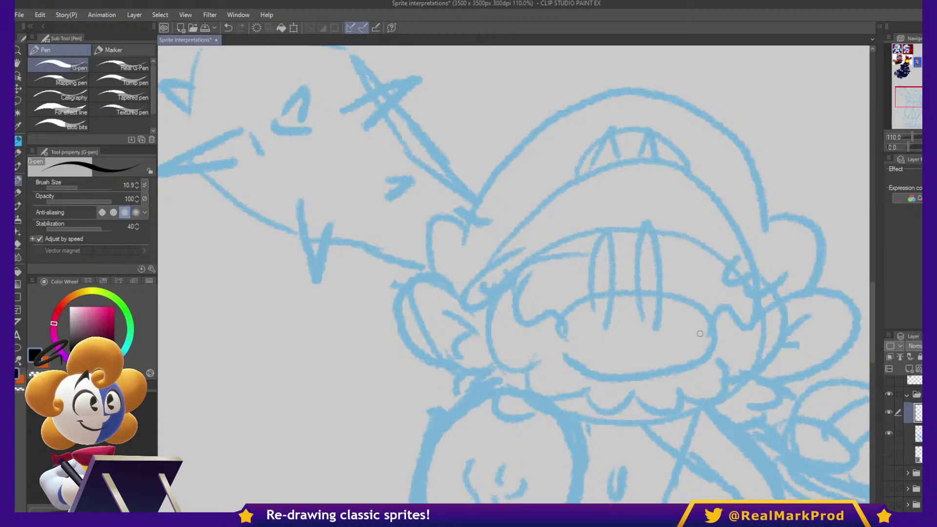
pyautogui.moveTo(703, 323); pyautogui.dragTo(711, 264)
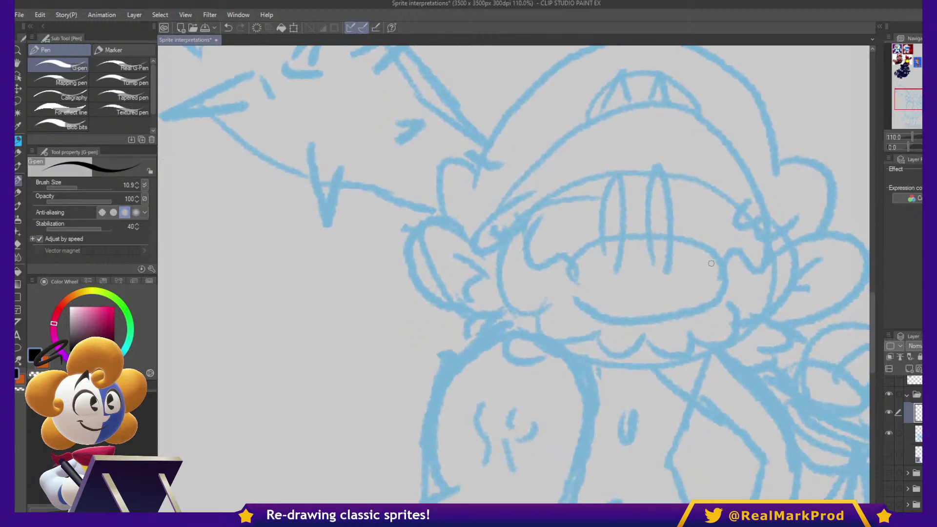
pyautogui.moveTo(637, 236)
pyautogui.mouseDown()
pyautogui.moveTo(577, 254)
pyautogui.moveTo(576, 305)
pyautogui.moveTo(659, 329)
pyautogui.moveTo(714, 262)
pyautogui.moveTo(644, 237)
pyautogui.mouseUp()
pyautogui.hotkey('ctrl', 'z')
pyautogui.press('b')
pyautogui.moveTo(643, 253)
pyautogui.keyDown('ctrl'); pyautogui.keyDown('alt'); pyautogui.mouseDown()
pyautogui.moveTo(627, 245)
pyautogui.moveTo(566, 268)
pyautogui.moveTo(653, 327)
pyautogui.moveTo(725, 260)
pyautogui.moveTo(567, 257)
pyautogui.mouseUp(); pyautogui.keyUp('alt'); pyautogui.keyUp('ctrl')
pyautogui.hotkey('ctrl', 'z')
pyautogui.moveTo(640, 234)
pyautogui.mouseDown()
pyautogui.moveTo(586, 246)
pyautogui.moveTo(588, 312)
pyautogui.moveTo(678, 326)
pyautogui.moveTo(715, 256)
pyautogui.moveTo(627, 233)
pyautogui.moveTo(562, 284)
pyautogui.moveTo(652, 327)
pyautogui.moveTo(716, 292)
pyautogui.moveTo(695, 246)
pyautogui.moveTo(625, 232)
pyautogui.moveTo(646, 233)
pyautogui.mouseUp()
pyautogui.hotkey('ctrl', 'z')
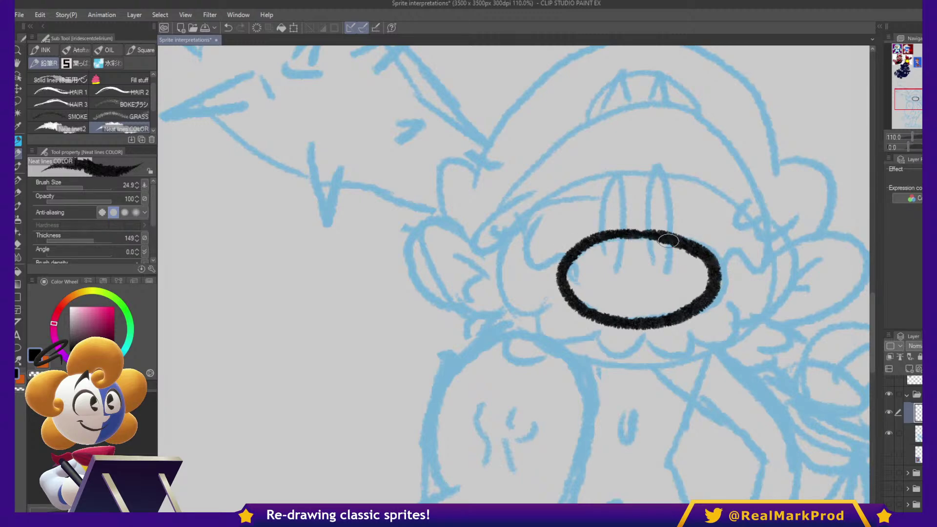
pyautogui.press('c')
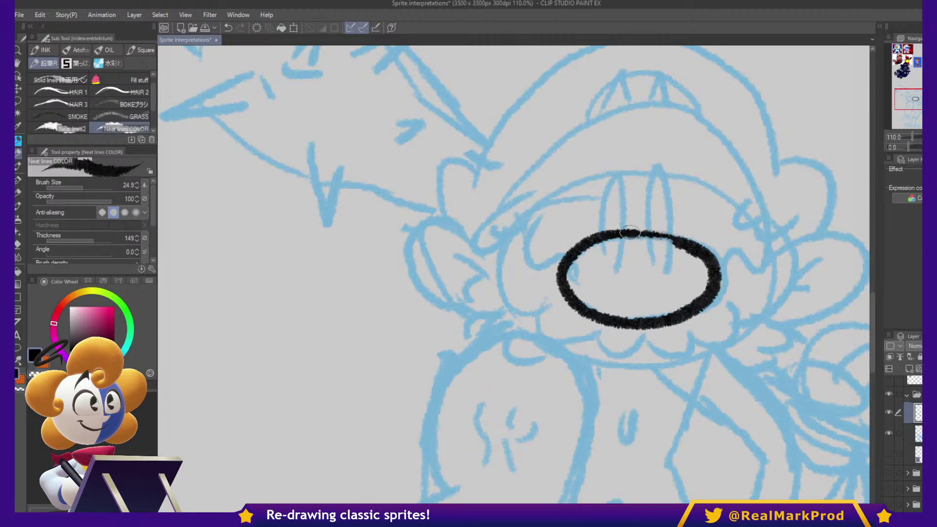
# - Ink two tall narrow oval eyes at brush size 9.9 and erase the nose outline inside them
pyautogui.moveTo(614, 272); pyautogui.dragTo(604, 236)
pyautogui.hotkey('ctrl', 'z')
pyautogui.press('[')
pyautogui.press('[')
pyautogui.moveTo(609, 270)
pyautogui.mouseDown()
pyautogui.moveTo(613, 180)
pyautogui.moveTo(627, 200)
pyautogui.moveTo(627, 240)
pyautogui.moveTo(611, 271)
pyautogui.moveTo(601, 219)
pyautogui.moveTo(619, 175)
pyautogui.moveTo(626, 223)
pyautogui.moveTo(613, 267)
pyautogui.moveTo(648, 243)
pyautogui.moveTo(644, 189)
pyautogui.moveTo(656, 166)
pyautogui.moveTo(672, 226)
pyautogui.moveTo(661, 270)
pyautogui.mouseUp()
pyautogui.hotkey('ctrl', 'z')
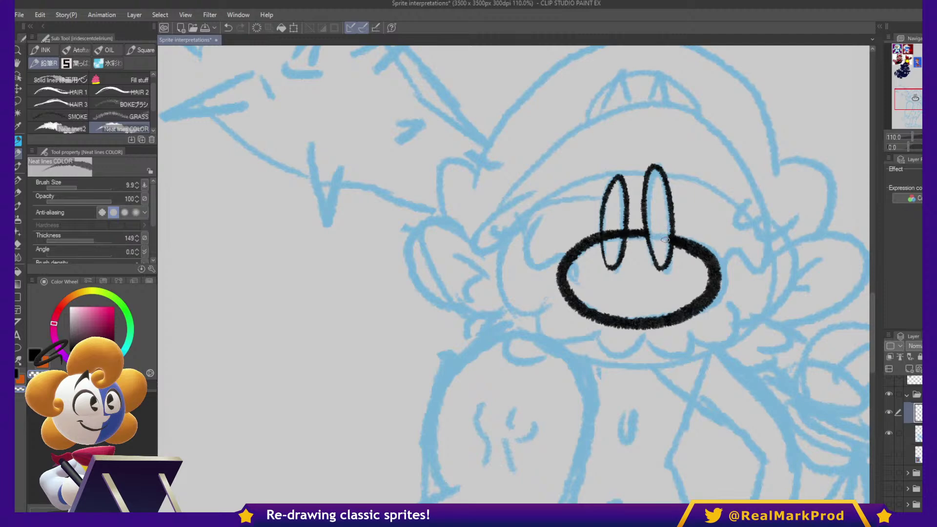
pyautogui.moveTo(614, 225)
pyautogui.mouseDown()
pyautogui.moveTo(609, 238)
pyautogui.moveTo(619, 228)
pyautogui.mouseUp()
pyautogui.press('c')
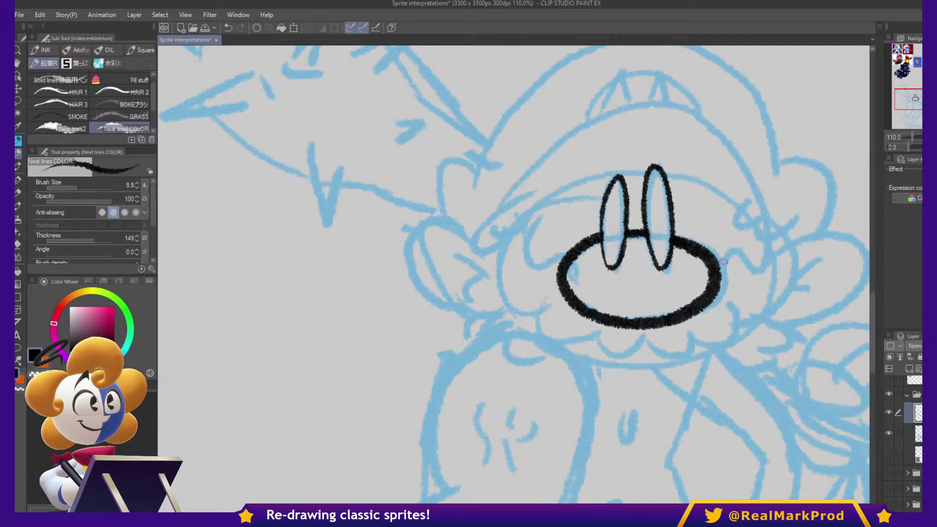
# - Enlarge the brush to 15.6 and try inking the beard's side curls on both sides of the nose
pyautogui.moveTo(714, 263)
pyautogui.mouseDown()
pyautogui.moveTo(738, 252)
pyautogui.moveTo(765, 262)
pyautogui.moveTo(772, 248)
pyautogui.moveTo(776, 298)
pyautogui.moveTo(742, 317)
pyautogui.mouseUp()
pyautogui.hotkey('ctrl', 'z')
pyautogui.press(']')
pyautogui.press(']')
pyautogui.press(']')
pyautogui.press('[')
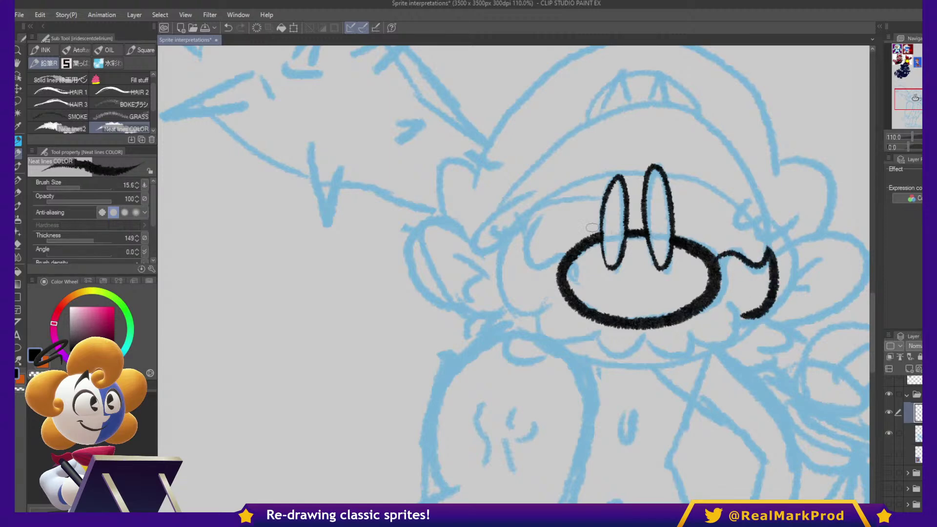
pyautogui.moveTo(568, 260)
pyautogui.mouseDown()
pyautogui.moveTo(523, 263)
pyautogui.moveTo(552, 220)
pyautogui.mouseUp()
pyautogui.hotkey('ctrl', 'z')
pyautogui.hotkey('ctrl', 'z')
pyautogui.hotkey('ctrl', 'z')
# - Ink the beard outline as pointed side curls joined by a scalloped lower edge beneath the nose
pyautogui.moveTo(720, 261)
pyautogui.mouseDown()
pyautogui.moveTo(727, 251)
pyautogui.moveTo(756, 261)
pyautogui.moveTo(771, 235)
pyautogui.moveTo(780, 250)
pyautogui.moveTo(754, 320)
pyautogui.moveTo(737, 318)
pyautogui.mouseUp()
pyautogui.moveTo(570, 255)
pyautogui.mouseDown()
pyautogui.moveTo(539, 254)
pyautogui.moveTo(547, 222)
pyautogui.moveTo(494, 278)
pyautogui.moveTo(537, 310)
pyautogui.mouseUp()
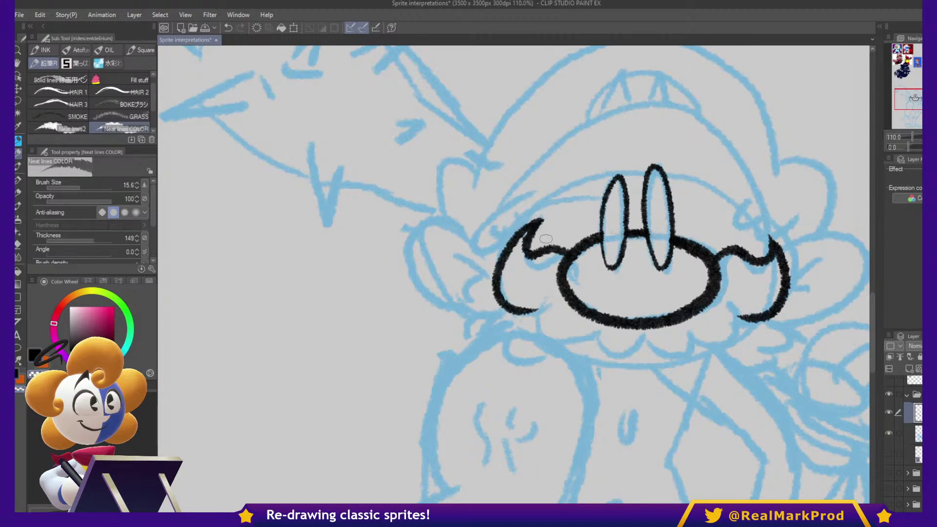
pyautogui.moveTo(760, 226); pyautogui.dragTo(781, 252)
pyautogui.moveTo(537, 310)
pyautogui.mouseDown()
pyautogui.moveTo(543, 337)
pyautogui.moveTo(573, 342)
pyautogui.moveTo(601, 330)
pyautogui.moveTo(585, 335)
pyautogui.moveTo(606, 363)
pyautogui.moveTo(639, 333)
pyautogui.moveTo(640, 349)
pyautogui.moveTo(686, 357)
pyautogui.moveTo(694, 326)
pyautogui.moveTo(707, 346)
pyautogui.moveTo(736, 335)
pyautogui.moveTo(743, 316)
pyautogui.mouseUp()
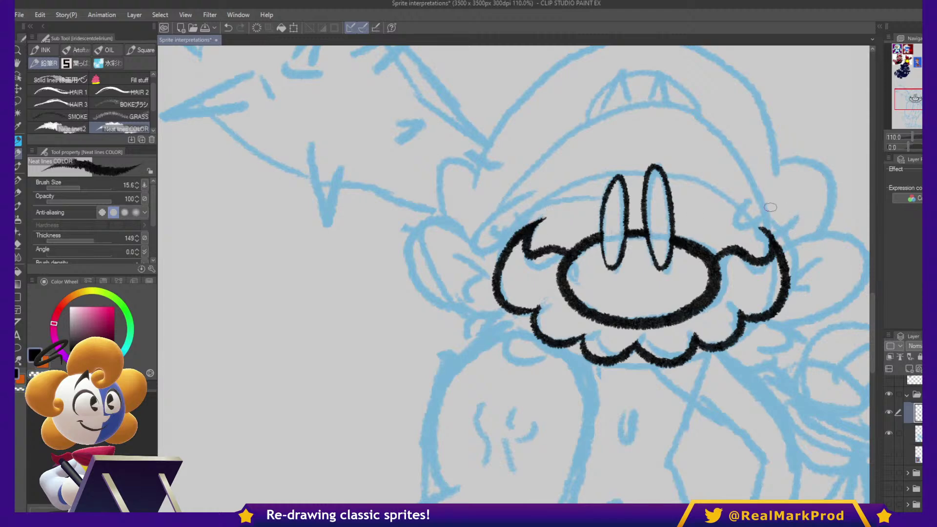
# - Ink the round ear on the club-head side of the face, with its inner fold lines
pyautogui.moveTo(815, 259); pyautogui.dragTo(787, 257)
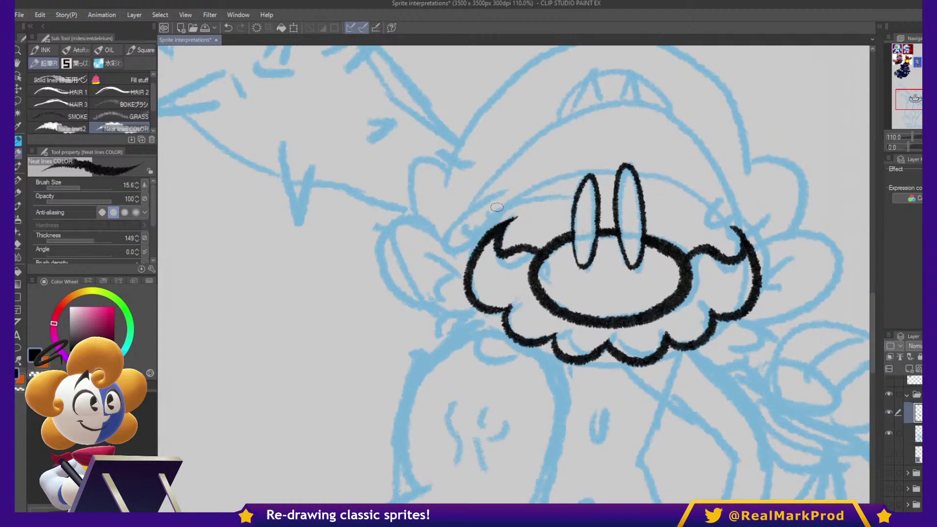
pyautogui.moveTo(458, 243)
pyautogui.mouseDown()
pyautogui.moveTo(416, 224)
pyautogui.moveTo(390, 239)
pyautogui.moveTo(383, 267)
pyautogui.moveTo(410, 299)
pyautogui.moveTo(457, 312)
pyautogui.mouseUp()
pyautogui.moveTo(422, 245)
pyautogui.mouseDown()
pyautogui.moveTo(449, 272)
pyautogui.moveTo(439, 230)
pyautogui.moveTo(404, 218)
pyautogui.moveTo(380, 250)
pyautogui.moveTo(392, 293)
pyautogui.moveTo(433, 313)
pyautogui.moveTo(445, 273)
pyautogui.moveTo(443, 293)
pyautogui.mouseUp()
pyautogui.hotkey('ctrl', 'z')
pyautogui.hotkey('ctrl', 'z')
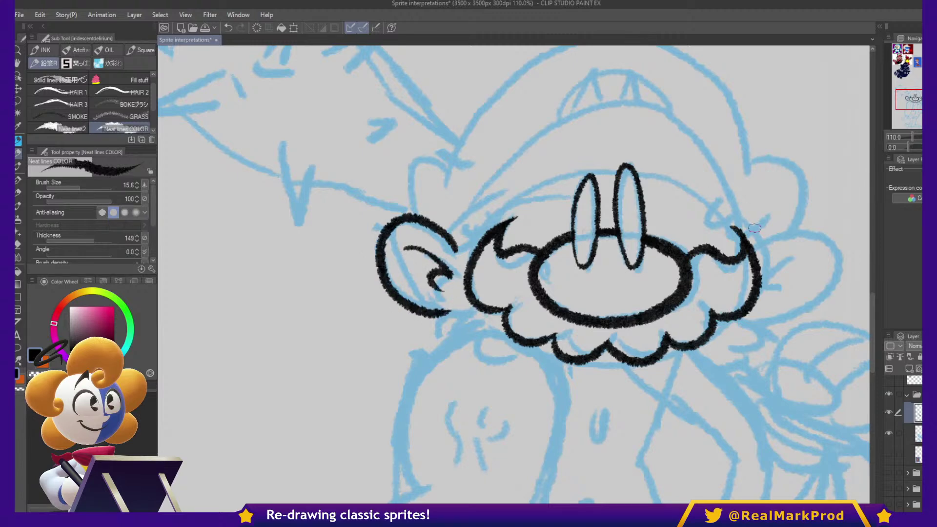
# - Ink the opposite ear beside the raised fist and redo its inner folds until they follow the sketch
pyautogui.moveTo(758, 246)
pyautogui.mouseDown()
pyautogui.moveTo(801, 228)
pyautogui.moveTo(818, 300)
pyautogui.moveTo(755, 326)
pyautogui.mouseUp()
pyautogui.moveTo(800, 252); pyautogui.dragTo(770, 274)
pyautogui.hotkey('ctrl', 'z')
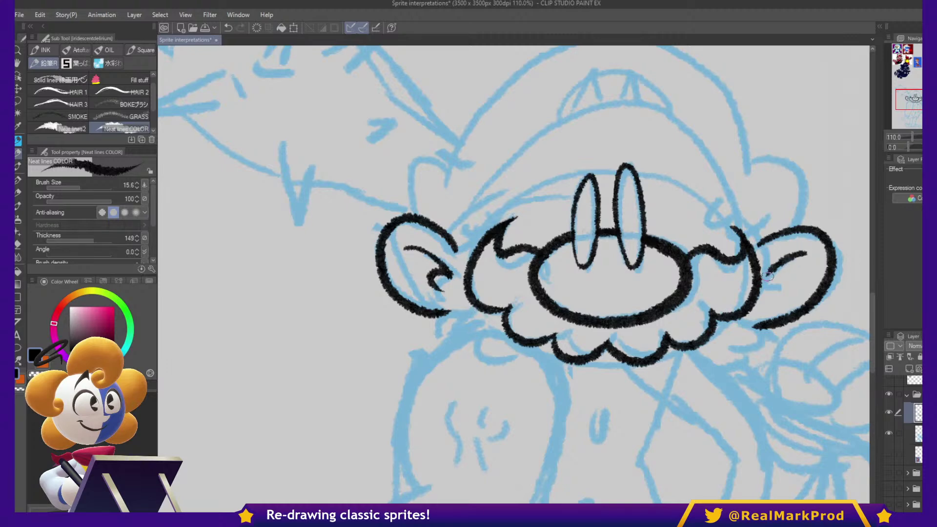
pyautogui.hotkey('ctrl', 'z')
pyautogui.moveTo(812, 247); pyautogui.dragTo(760, 282)
pyautogui.hotkey('ctrl', 'z')
pyautogui.moveTo(808, 251)
pyautogui.mouseDown()
pyautogui.moveTo(763, 287)
pyautogui.moveTo(782, 292)
pyautogui.moveTo(771, 299)
pyautogui.mouseUp()
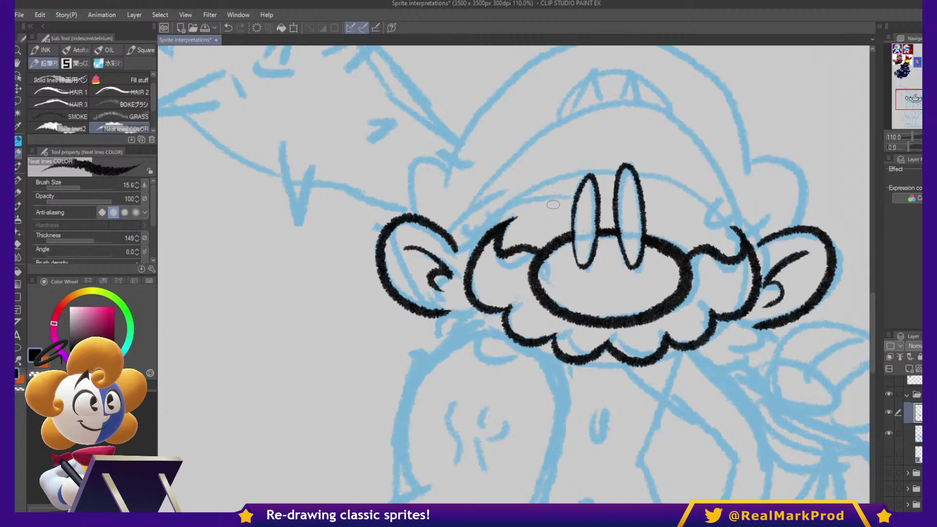
# - Ink the cap brim's lower arc from ear to ear behind the eyes, and tidy the small sideburns at its ends
pyautogui.moveTo(452, 239)
pyautogui.mouseDown()
pyautogui.moveTo(547, 178)
pyautogui.moveTo(647, 163)
pyautogui.moveTo(636, 174)
pyautogui.moveTo(694, 190)
pyautogui.moveTo(756, 241)
pyautogui.mouseUp()
pyautogui.hotkey('ctrl', 'z')
pyautogui.moveTo(638, 174)
pyautogui.mouseDown()
pyautogui.moveTo(689, 188)
pyautogui.moveTo(765, 253)
pyautogui.mouseUp()
pyautogui.press('c')
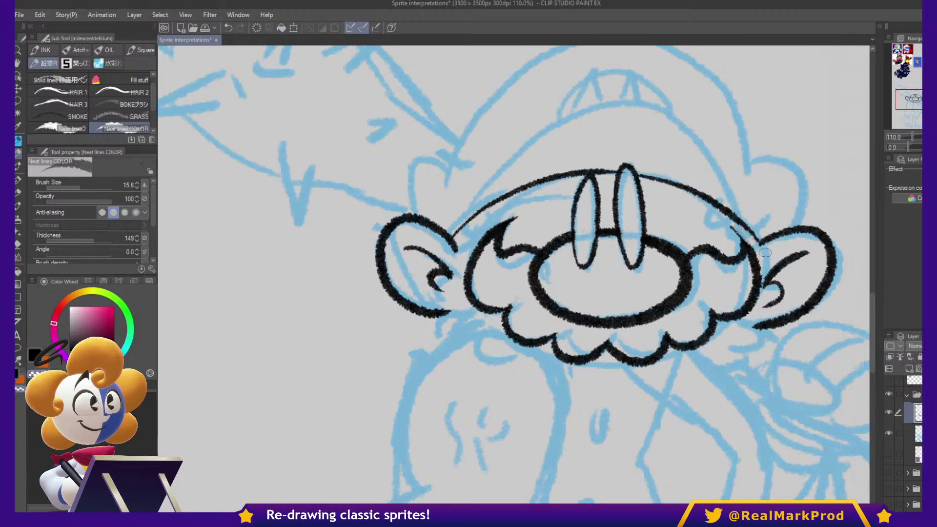
pyautogui.moveTo(731, 226); pyautogui.dragTo(750, 249)
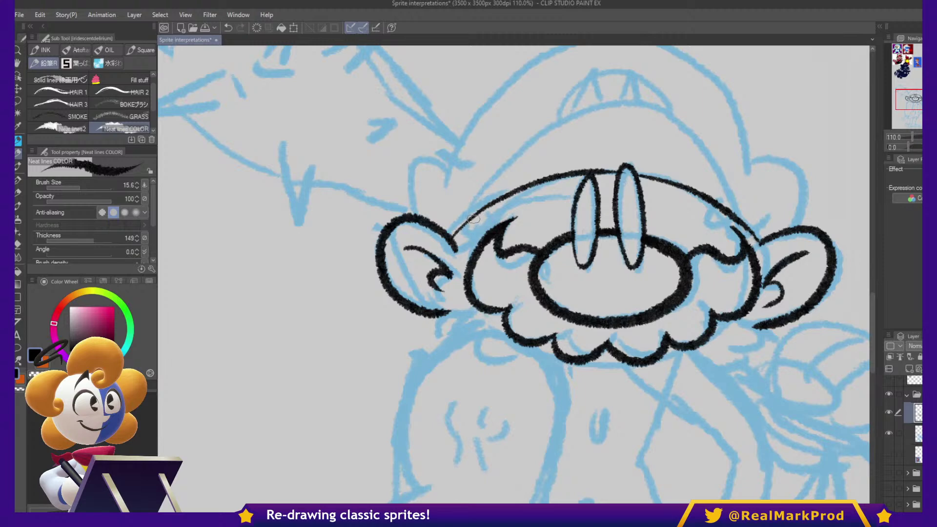
pyautogui.hotkey('ctrl', 'z')
pyautogui.moveTo(468, 218); pyautogui.dragTo(461, 237)
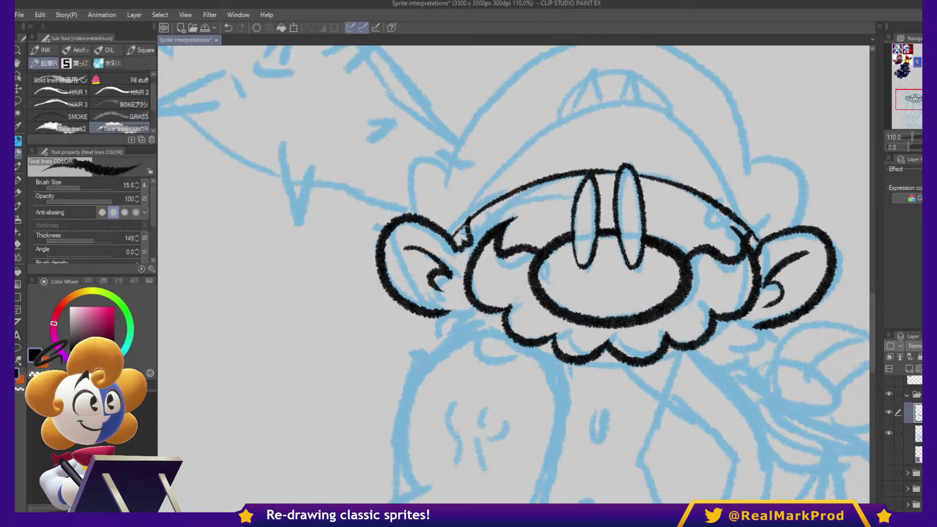
# - Ink the upper curve of the cap's brim from ear to ear, redrawing the first stroke
pyautogui.scroll(3, 448, 275)
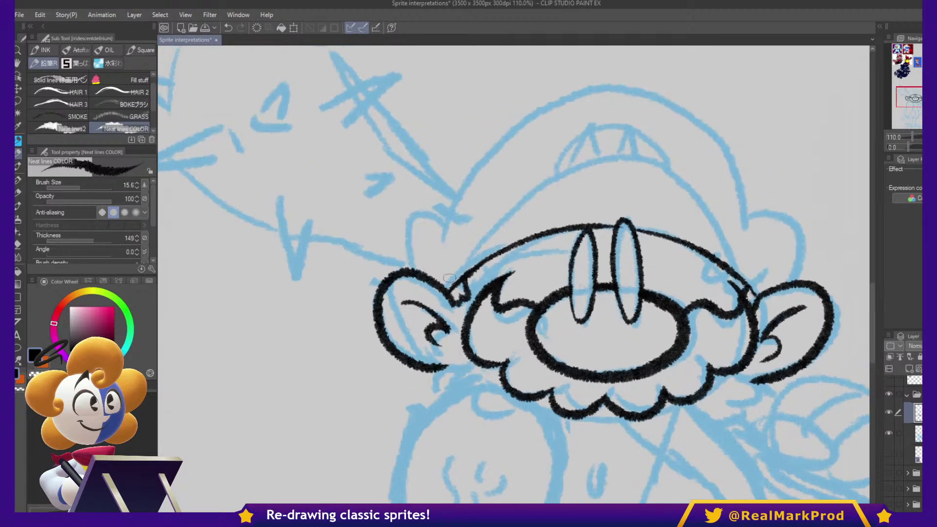
pyautogui.moveTo(450, 286)
pyautogui.mouseDown()
pyautogui.moveTo(533, 191)
pyautogui.moveTo(587, 167)
pyautogui.moveTo(662, 168)
pyautogui.moveTo(712, 214)
pyautogui.moveTo(745, 277)
pyautogui.mouseUp()
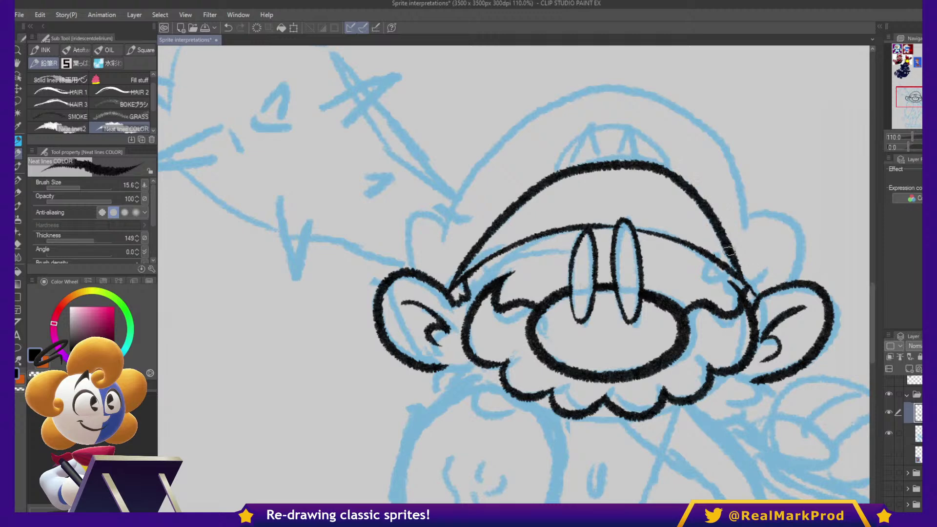
pyautogui.hotkey('ctrl', 'z')
pyautogui.moveTo(450, 280)
pyautogui.mouseDown()
pyautogui.moveTo(513, 213)
pyautogui.moveTo(568, 178)
pyautogui.moveTo(619, 167)
pyautogui.moveTo(681, 189)
pyautogui.moveTo(753, 272)
pyautogui.mouseUp()
# - Ink the cap's curved badge above the brim and fill in a bold pointed M inside it
pyautogui.moveTo(572, 174)
pyautogui.mouseDown()
pyautogui.moveTo(600, 141)
pyautogui.moveTo(615, 169)
pyautogui.moveTo(627, 145)
pyautogui.moveTo(565, 155)
pyautogui.moveTo(618, 146)
pyautogui.moveTo(661, 176)
pyautogui.mouseUp()
pyautogui.moveTo(596, 142); pyautogui.dragTo(572, 174)
pyautogui.moveTo(630, 138); pyautogui.dragTo(654, 171)
pyautogui.hotkey('ctrl', 'z')
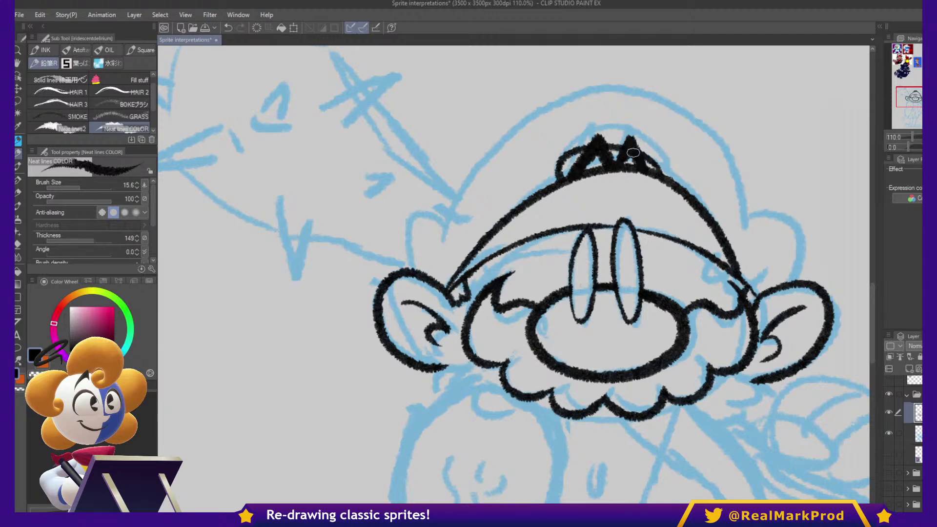
pyautogui.moveTo(632, 140); pyautogui.dragTo(648, 167)
# - Ink the cap's tall domed crown over the badge, redrawing the arc until it fits the sketch
pyautogui.moveTo(447, 212)
pyautogui.mouseDown()
pyautogui.moveTo(476, 164)
pyautogui.moveTo(536, 108)
pyautogui.moveTo(616, 85)
pyautogui.moveTo(705, 116)
pyautogui.moveTo(749, 179)
pyautogui.moveTo(767, 258)
pyautogui.mouseUp()
pyautogui.hotkey('ctrl', 'z')
pyautogui.moveTo(438, 238)
pyautogui.mouseDown()
pyautogui.moveTo(483, 147)
pyautogui.moveTo(537, 107)
pyautogui.moveTo(620, 88)
pyautogui.moveTo(686, 110)
pyautogui.moveTo(746, 168)
pyautogui.moveTo(771, 266)
pyautogui.mouseUp()
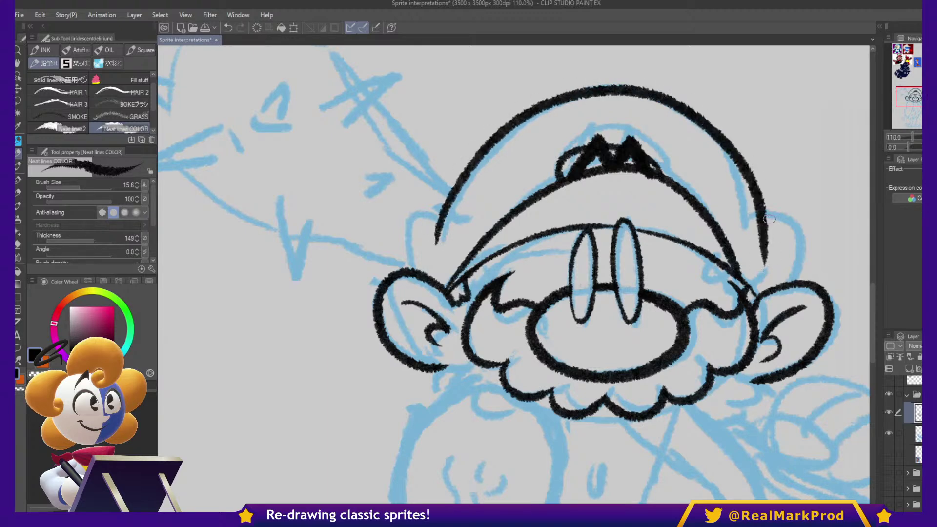
pyautogui.hotkey('ctrl', 'z')
pyautogui.moveTo(437, 242)
pyautogui.mouseDown()
pyautogui.moveTo(477, 158)
pyautogui.moveTo(540, 103)
pyautogui.moveTo(640, 90)
pyautogui.moveTo(697, 123)
pyautogui.moveTo(743, 185)
pyautogui.moveTo(760, 259)
pyautogui.mouseUp()
# - Ink a rounded hair tuft on each side of the cap, running down to the ears
pyautogui.moveTo(756, 219)
pyautogui.mouseDown()
pyautogui.moveTo(784, 221)
pyautogui.moveTo(803, 242)
pyautogui.moveTo(799, 282)
pyautogui.mouseUp()
pyautogui.hotkey('ctrl', 'z')
pyautogui.moveTo(757, 220)
pyautogui.mouseDown()
pyautogui.moveTo(790, 237)
pyautogui.moveTo(792, 286)
pyautogui.mouseUp()
pyautogui.moveTo(437, 222); pyautogui.dragTo(403, 268)
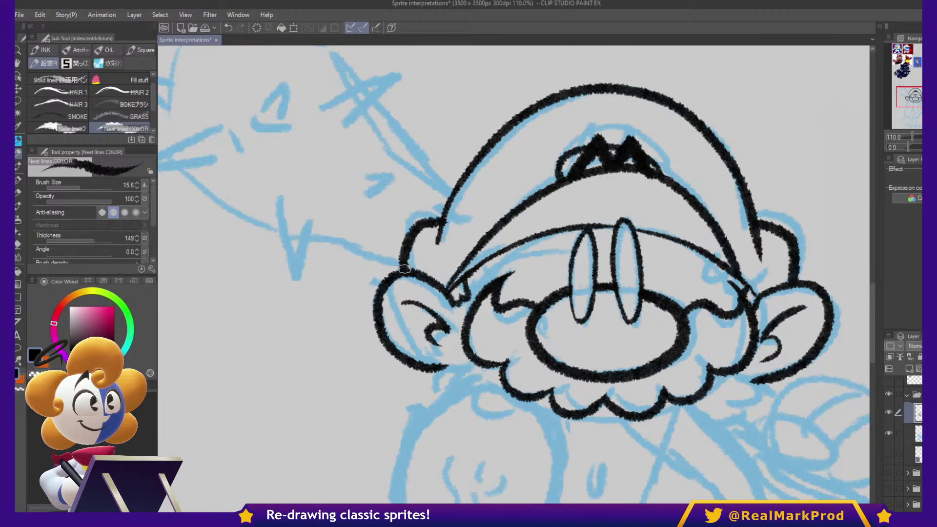
pyautogui.moveTo(768, 322); pyautogui.dragTo(750, 257)
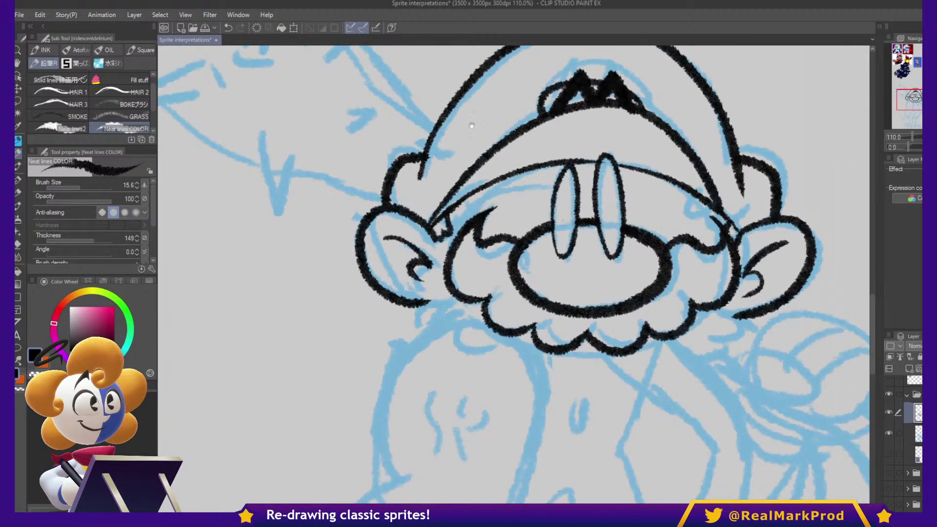
pyautogui.moveTo(470, 134); pyautogui.dragTo(484, 261)
pyautogui.moveTo(435, 298); pyautogui.dragTo(483, 192)
pyautogui.hotkey('ctrl', 'z')
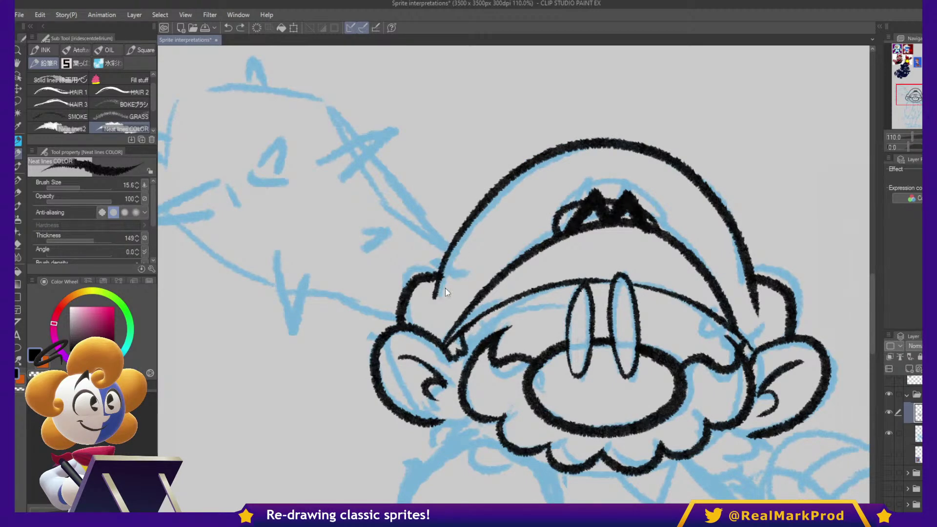
# - Thicken the outline of the cap's domed crown by retracing its arc in black
pyautogui.moveTo(434, 297)
pyautogui.mouseDown()
pyautogui.moveTo(457, 241)
pyautogui.moveTo(516, 174)
pyautogui.moveTo(627, 141)
pyautogui.moveTo(694, 171)
pyautogui.moveTo(520, 169)
pyautogui.moveTo(639, 148)
pyautogui.moveTo(699, 170)
pyautogui.moveTo(599, 144)
pyautogui.moveTo(689, 167)
pyautogui.mouseUp()
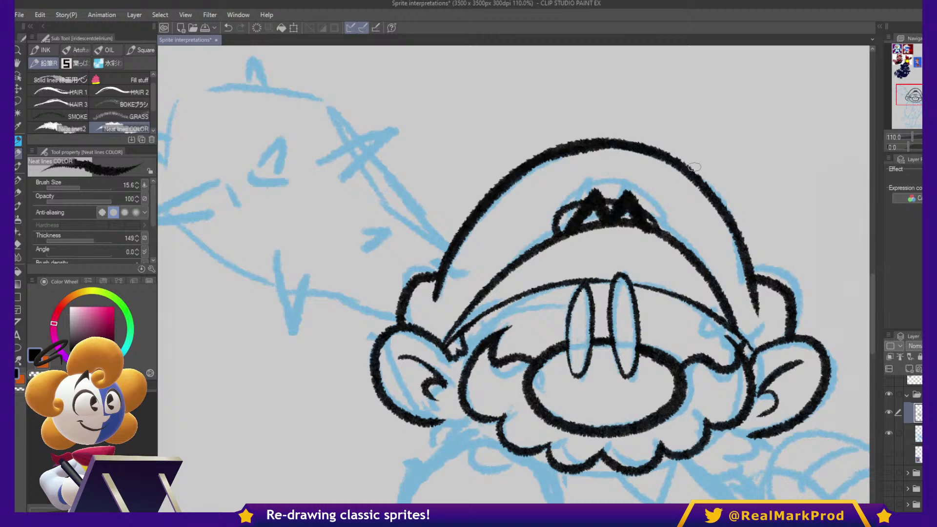
pyautogui.moveTo(592, 146); pyautogui.dragTo(707, 186)
# - Fill the scalloped moustache with solid black, then brush over the fill at size 53.5 to blend it into its outline
pyautogui.scroll(-3, 775, 232)
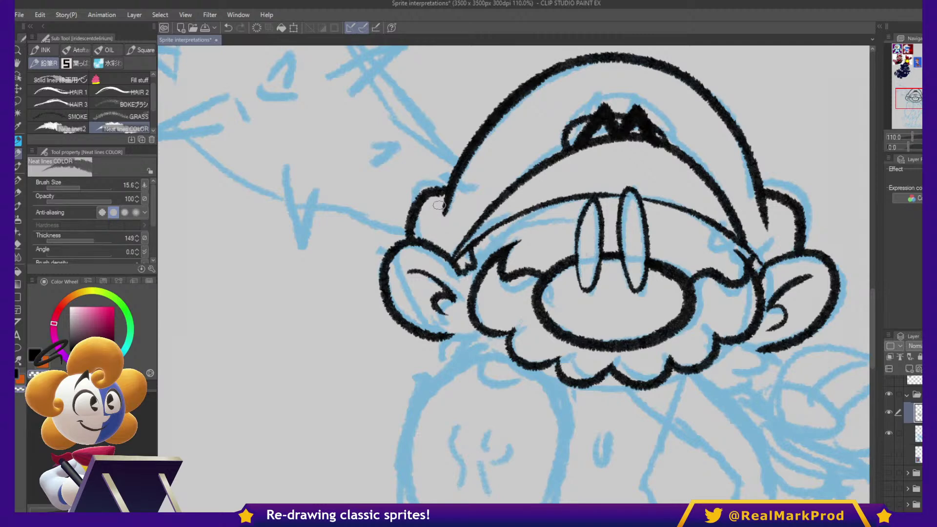
pyautogui.scroll(-2, 787, 221)
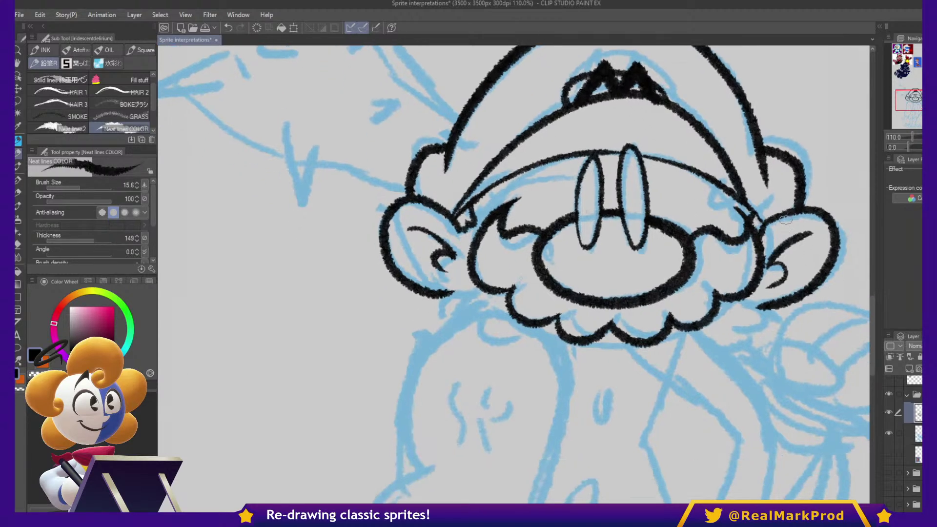
pyautogui.press('g')
pyautogui.click(719, 260)
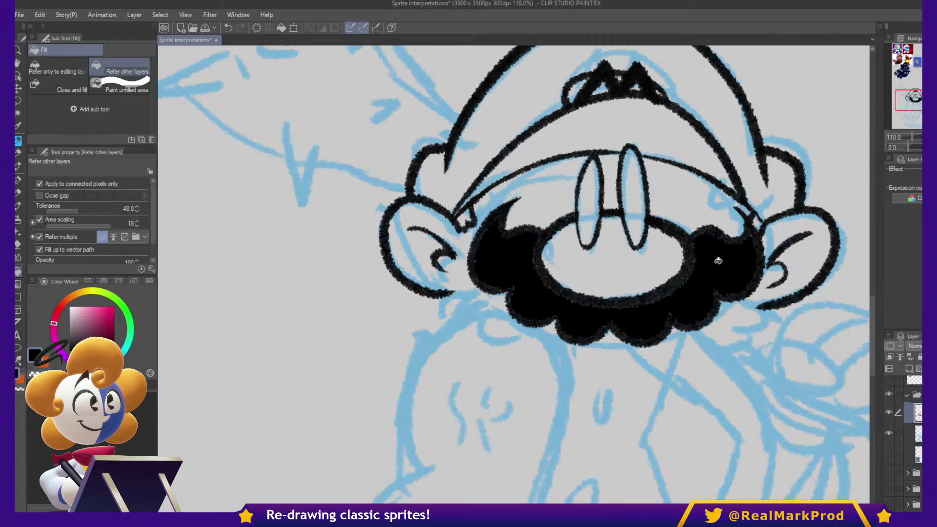
pyautogui.press('p')
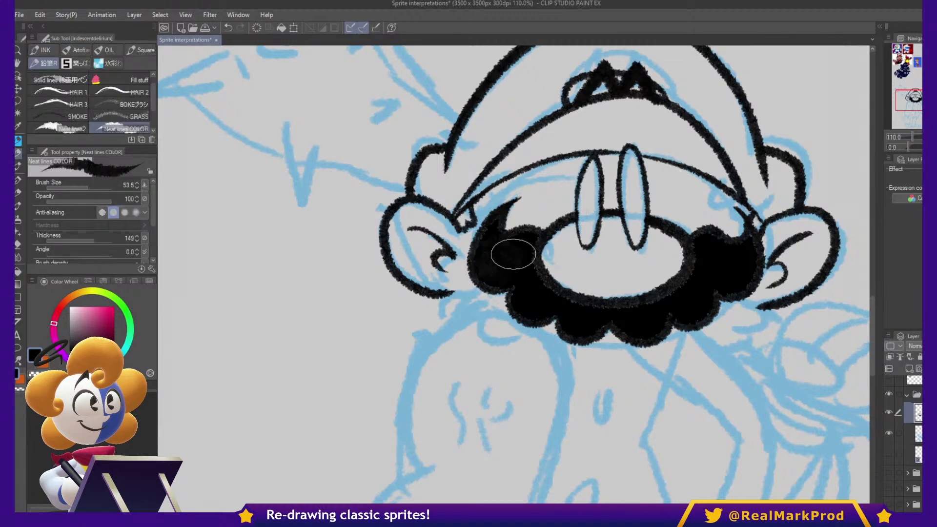
pyautogui.moveTo(505, 282)
pyautogui.mouseDown()
pyautogui.moveTo(545, 291)
pyautogui.moveTo(573, 314)
pyautogui.moveTo(622, 311)
pyautogui.moveTo(597, 312)
pyautogui.mouseUp()
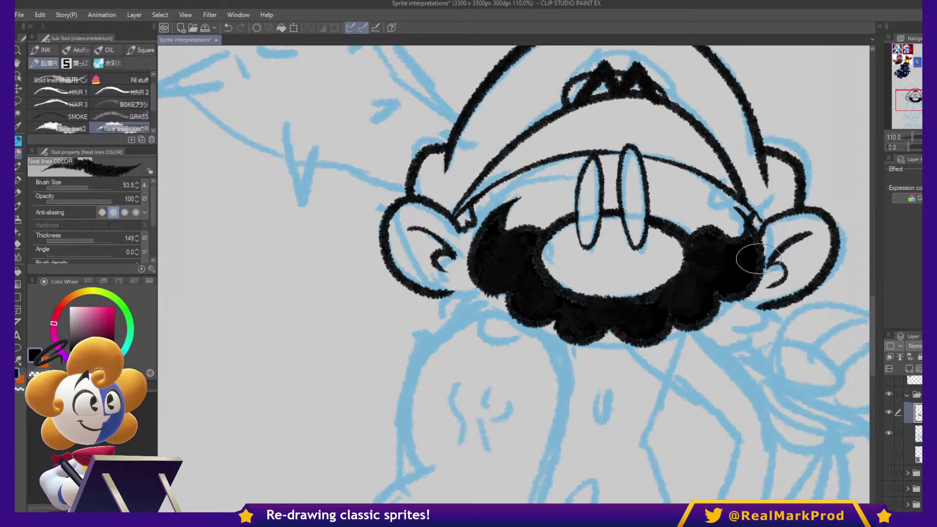
# - With the brush at size 14.9, outline the neck triangle and the large angular patch on the tunic, and fill both black
pyautogui.moveTo(672, 342); pyautogui.dragTo(690, 282)
pyautogui.press('[')
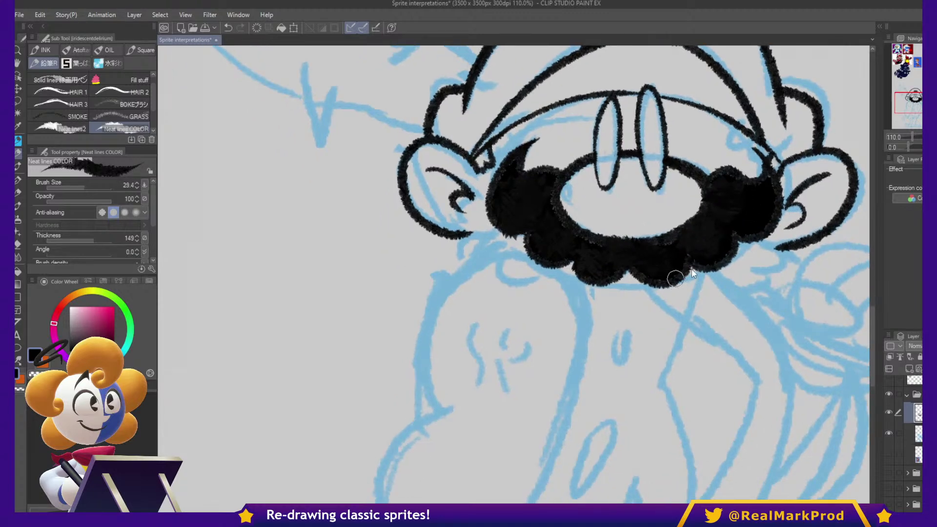
pyautogui.moveTo(520, 253); pyautogui.dragTo(518, 254)
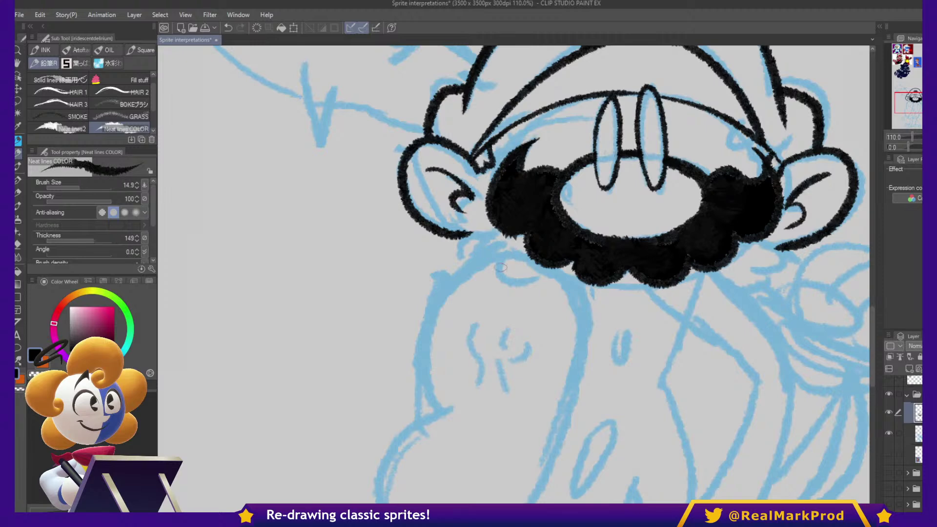
pyautogui.moveTo(655, 340)
pyautogui.mouseDown()
pyautogui.moveTo(707, 256)
pyautogui.moveTo(751, 226)
pyautogui.moveTo(715, 269)
pyautogui.mouseUp()
pyautogui.moveTo(681, 236); pyautogui.dragTo(782, 315)
pyautogui.moveTo(717, 268)
pyautogui.mouseDown()
pyautogui.moveTo(701, 340)
pyautogui.moveTo(722, 456)
pyautogui.mouseUp()
pyautogui.moveTo(784, 312)
pyautogui.mouseDown()
pyautogui.moveTo(751, 417)
pyautogui.moveTo(726, 456)
pyautogui.mouseUp()
pyautogui.press('g')
pyautogui.press('g')
pyautogui.click(740, 336)
pyautogui.click(722, 247)
# - Outline the small oval spots on the front of the tunic over the blue sketch
pyautogui.press('p')
pyautogui.moveTo(728, 333)
pyautogui.mouseDown()
pyautogui.moveTo(722, 457)
pyautogui.moveTo(778, 261)
pyautogui.mouseUp()
pyautogui.moveTo(690, 200); pyautogui.dragTo(675, 254)
pyautogui.moveTo(667, 320); pyautogui.dragTo(655, 372)
pyautogui.moveTo(677, 301)
pyautogui.mouseDown()
pyautogui.moveTo(672, 346)
pyautogui.moveTo(656, 371)
pyautogui.mouseUp()
pyautogui.moveTo(715, 358); pyautogui.dragTo(693, 423)
pyautogui.moveTo(716, 357); pyautogui.dragTo(693, 420)
pyautogui.moveTo(698, 369); pyautogui.dragTo(726, 294)
pyautogui.moveTo(630, 381)
pyautogui.mouseDown()
pyautogui.moveTo(673, 337)
pyautogui.moveTo(635, 386)
pyautogui.mouseUp()
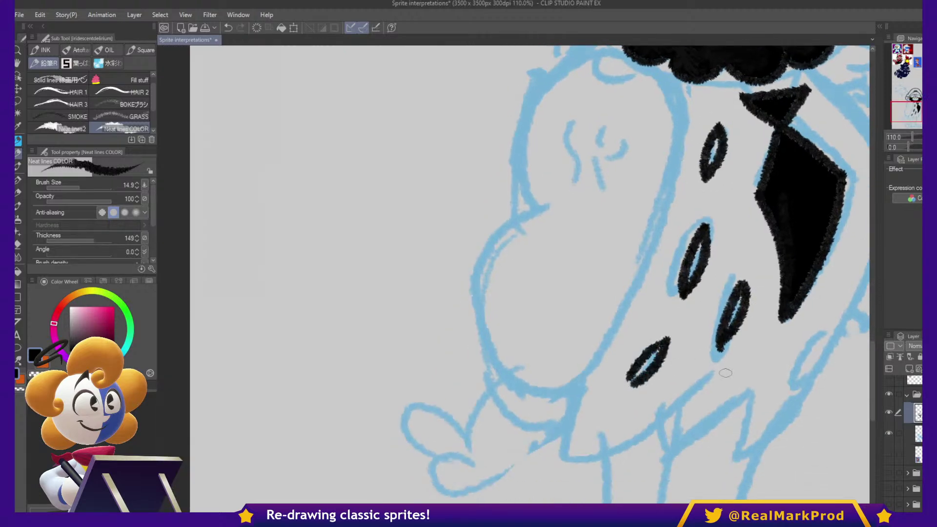
# - Ink the tunic's outer edge and jagged hem, and darken the insides of the lower oval spots
pyautogui.moveTo(747, 368); pyautogui.dragTo(689, 317)
pyautogui.moveTo(509, 371)
pyautogui.mouseDown()
pyautogui.moveTo(518, 418)
pyautogui.moveTo(607, 380)
pyautogui.moveTo(652, 332)
pyautogui.moveTo(633, 394)
pyautogui.moveTo(691, 342)
pyautogui.moveTo(679, 413)
pyautogui.mouseUp()
pyautogui.moveTo(679, 413); pyautogui.dragTo(628, 493)
pyautogui.moveTo(712, 99)
pyautogui.mouseDown()
pyautogui.moveTo(769, 161)
pyautogui.moveTo(783, 204)
pyautogui.moveTo(725, 364)
pyautogui.moveTo(624, 488)
pyautogui.mouseUp()
pyautogui.moveTo(729, 341)
pyautogui.mouseDown()
pyautogui.moveTo(701, 363)
pyautogui.moveTo(694, 412)
pyautogui.moveTo(710, 371)
pyautogui.moveTo(695, 408)
pyautogui.mouseUp()
pyautogui.moveTo(634, 318); pyautogui.dragTo(612, 363)
pyautogui.moveTo(586, 271); pyautogui.dragTo(577, 310)
# - Ink the short curved muscle marks on the upper part of the hanging arm
pyautogui.moveTo(608, 165); pyautogui.dragTo(596, 193)
pyautogui.moveTo(596, 194); pyautogui.dragTo(663, 247)
pyautogui.moveTo(534, 202)
pyautogui.mouseDown()
pyautogui.moveTo(526, 237)
pyautogui.moveTo(536, 273)
pyautogui.moveTo(553, 228)
pyautogui.mouseUp()
pyautogui.moveTo(584, 210)
pyautogui.mouseDown()
pyautogui.moveTo(587, 241)
pyautogui.moveTo(546, 310)
pyautogui.mouseUp()
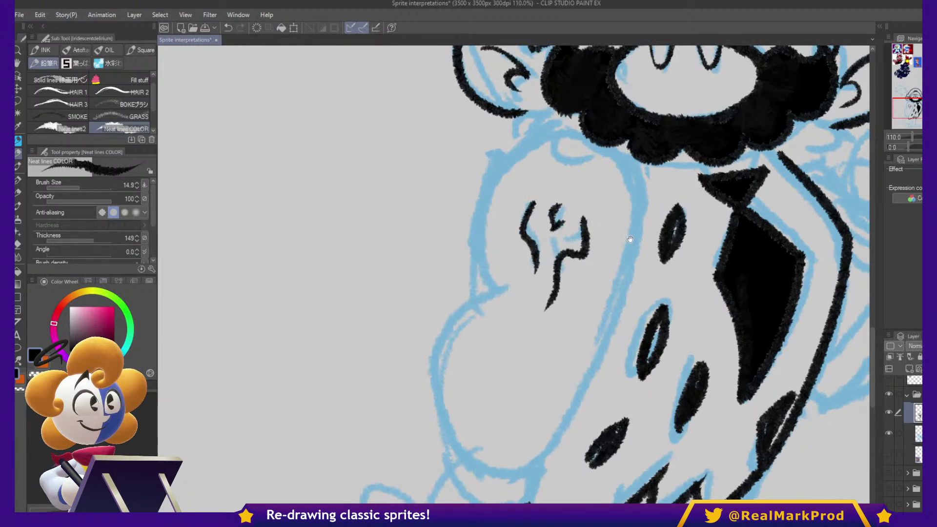
# - Ink the outline of the hanging arm from shoulder to hand, including the fingers and the dark wristband
pyautogui.moveTo(628, 241); pyautogui.dragTo(688, 235)
pyautogui.moveTo(649, 127)
pyautogui.mouseDown()
pyautogui.moveTo(569, 164)
pyautogui.moveTo(561, 284)
pyautogui.mouseUp()
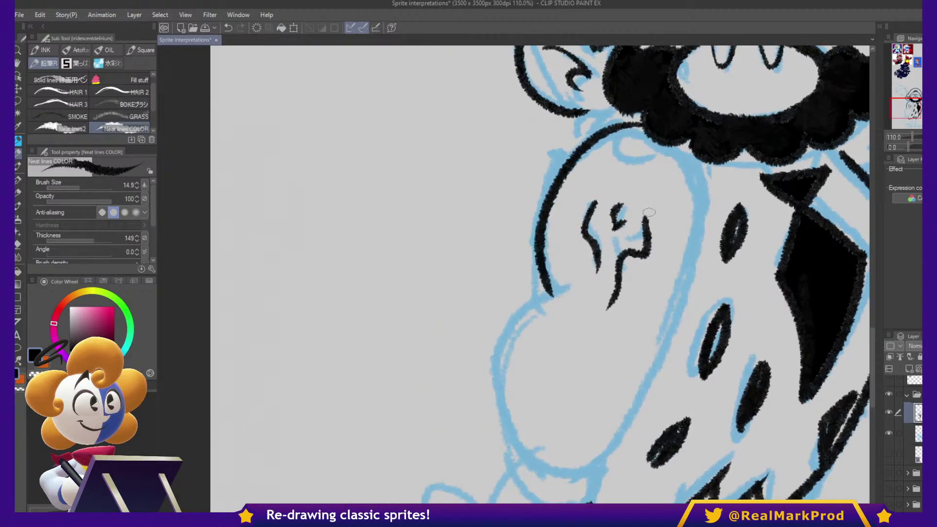
pyautogui.moveTo(689, 150)
pyautogui.mouseDown()
pyautogui.moveTo(703, 223)
pyautogui.moveTo(593, 481)
pyautogui.moveTo(669, 343)
pyautogui.moveTo(639, 435)
pyautogui.moveTo(581, 461)
pyautogui.moveTo(579, 440)
pyautogui.moveTo(527, 459)
pyautogui.moveTo(542, 405)
pyautogui.moveTo(571, 404)
pyautogui.moveTo(514, 377)
pyautogui.moveTo(556, 383)
pyautogui.moveTo(606, 321)
pyautogui.mouseUp()
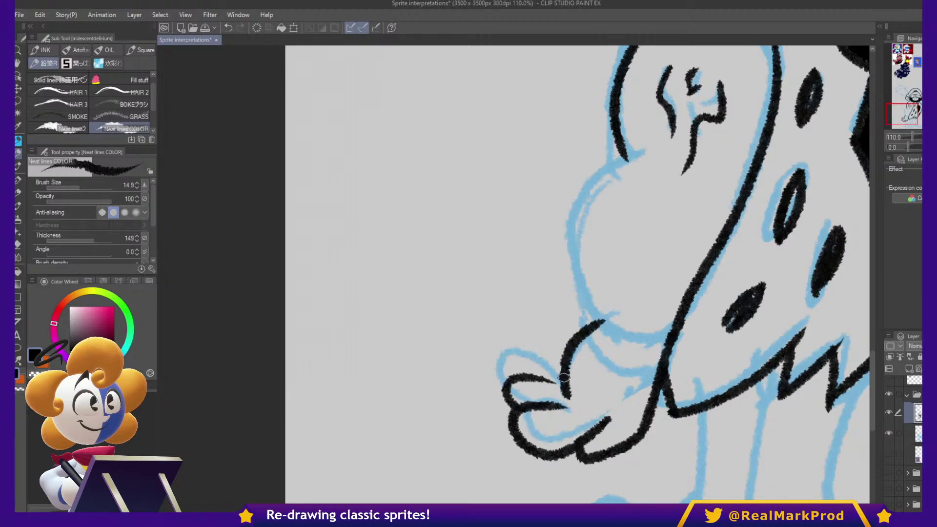
pyautogui.scroll(3, 540, 366)
pyautogui.moveTo(617, 238)
pyautogui.mouseDown()
pyautogui.moveTo(546, 298)
pyautogui.moveTo(566, 424)
pyautogui.moveTo(644, 416)
pyautogui.mouseUp()
pyautogui.moveTo(569, 417)
pyautogui.mouseDown()
pyautogui.moveTo(627, 456)
pyautogui.moveTo(596, 444)
pyautogui.moveTo(638, 432)
pyautogui.mouseUp()
# - Ink the hair tufts below both ears and the curved neckline under the moustache
pyautogui.moveTo(756, 65)
pyautogui.mouseDown()
pyautogui.moveTo(616, 288)
pyautogui.moveTo(664, 347)
pyautogui.mouseUp()
pyautogui.moveTo(532, 353); pyautogui.dragTo(553, 369)
pyautogui.moveTo(811, 342); pyautogui.dragTo(699, 338)
pyautogui.moveTo(751, 362); pyautogui.dragTo(713, 386)
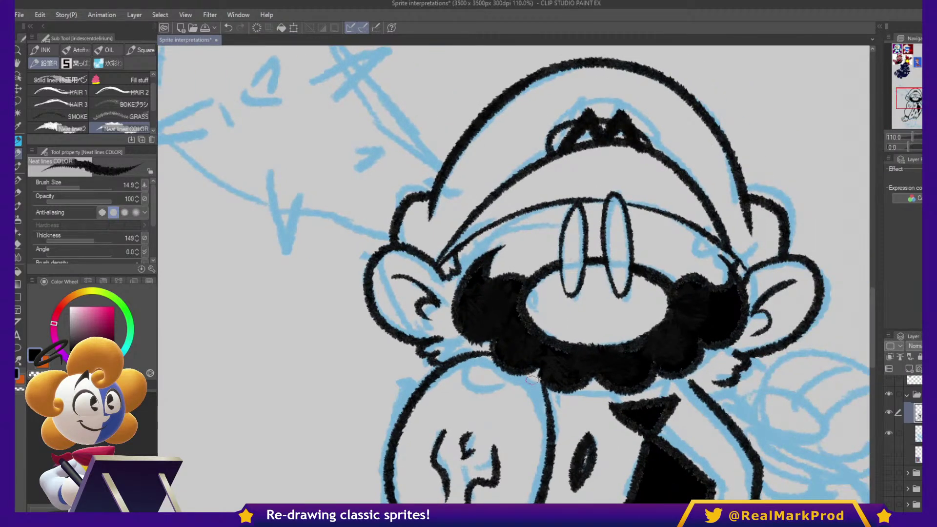
pyautogui.moveTo(475, 350)
pyautogui.mouseDown()
pyautogui.moveTo(550, 401)
pyautogui.moveTo(627, 407)
pyautogui.moveTo(722, 358)
pyautogui.mouseUp()
# - Ink the lower outline of the bent arm behind the tunic, redoing the first stroke
pyautogui.moveTo(820, 390)
pyautogui.mouseDown()
pyautogui.moveTo(856, 396)
pyautogui.moveTo(751, 239)
pyautogui.moveTo(747, 147)
pyautogui.mouseUp()
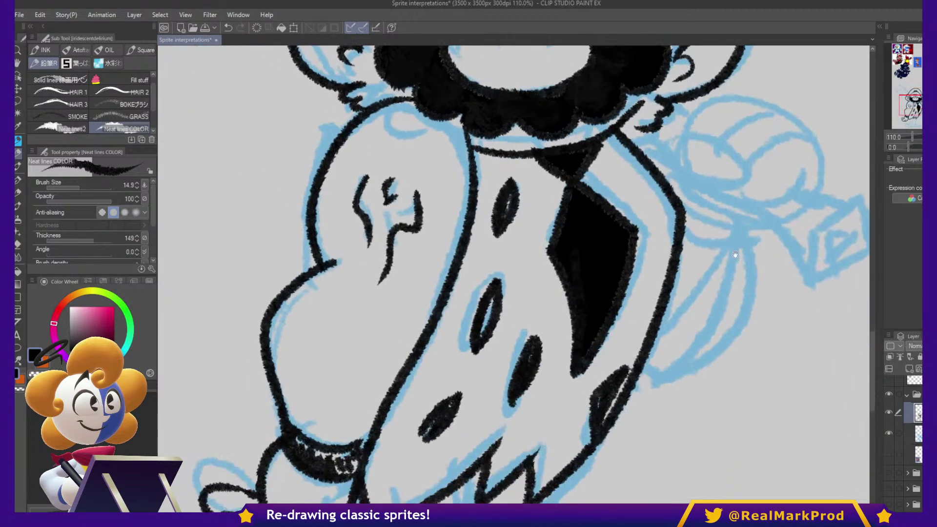
pyautogui.moveTo(745, 245); pyautogui.dragTo(674, 391)
pyautogui.hotkey('ctrl', 'z')
pyautogui.moveTo(747, 234)
pyautogui.mouseDown()
pyautogui.moveTo(743, 276)
pyautogui.moveTo(708, 367)
pyautogui.moveTo(651, 395)
pyautogui.moveTo(636, 379)
pyautogui.mouseUp()
pyautogui.moveTo(690, 369); pyautogui.dragTo(678, 385)
# - Ink the lines of both legs from the jagged hem down to the ankles
pyautogui.moveTo(651, 500); pyautogui.dragTo(811, 201)
pyautogui.moveTo(736, 165); pyautogui.dragTo(687, 353)
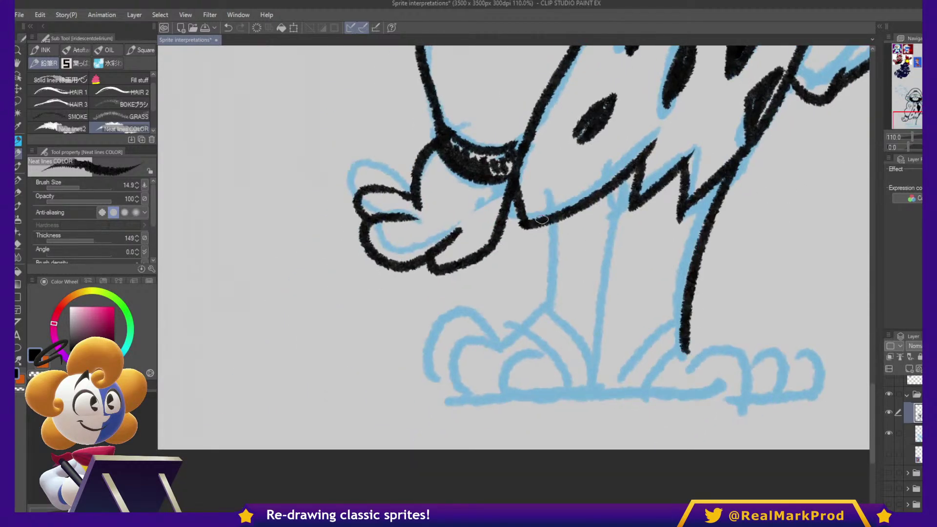
pyautogui.moveTo(545, 218); pyautogui.dragTo(539, 328)
pyautogui.moveTo(632, 207); pyautogui.dragTo(606, 376)
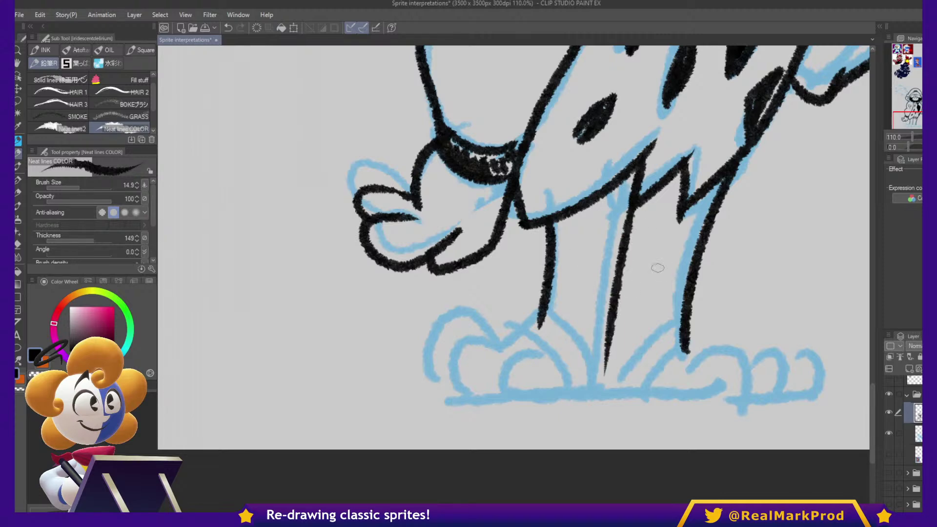
# - Ink both feet with their rounded toes, soles and the curved lines across the insteps
pyautogui.moveTo(534, 329)
pyautogui.mouseDown()
pyautogui.moveTo(436, 376)
pyautogui.moveTo(445, 384)
pyautogui.mouseUp()
pyautogui.moveTo(503, 350)
pyautogui.mouseDown()
pyautogui.moveTo(453, 393)
pyautogui.moveTo(501, 401)
pyautogui.mouseUp()
pyautogui.moveTo(543, 358)
pyautogui.mouseDown()
pyautogui.moveTo(499, 401)
pyautogui.moveTo(604, 387)
pyautogui.moveTo(746, 404)
pyautogui.mouseUp()
pyautogui.moveTo(684, 376)
pyautogui.mouseDown()
pyautogui.moveTo(726, 344)
pyautogui.moveTo(746, 401)
pyautogui.mouseUp()
pyautogui.moveTo(741, 351)
pyautogui.mouseDown()
pyautogui.moveTo(775, 393)
pyautogui.moveTo(810, 383)
pyautogui.moveTo(751, 394)
pyautogui.mouseUp()
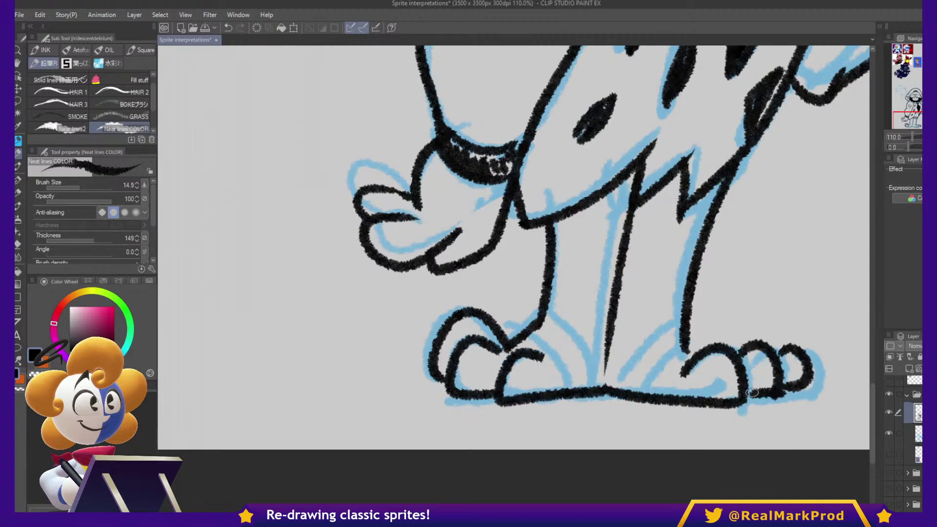
pyautogui.moveTo(529, 336); pyautogui.dragTo(570, 389)
pyautogui.moveTo(547, 312); pyautogui.dragTo(605, 387)
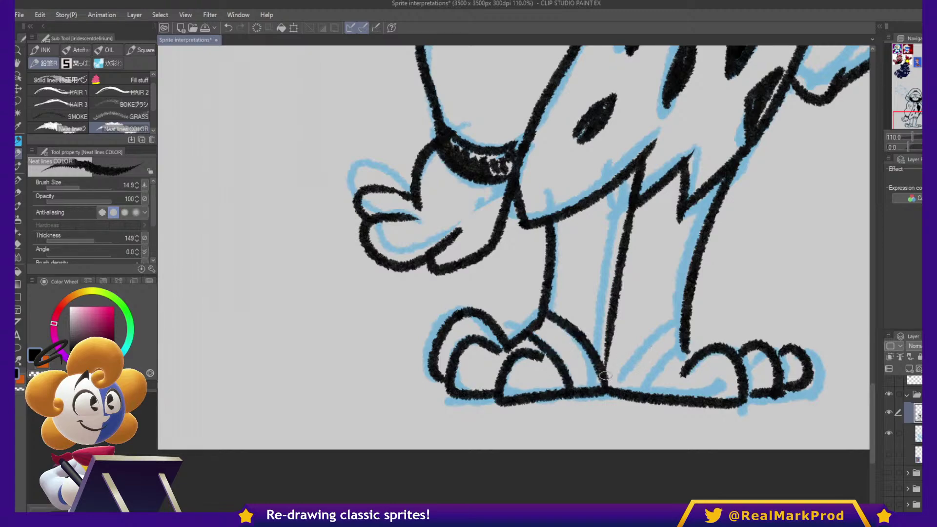
pyautogui.moveTo(677, 324); pyautogui.dragTo(616, 385)
pyautogui.moveTo(693, 353); pyautogui.dragTo(661, 391)
# - Ink the thumb and curled fingers of the raised fist gripping the club
pyautogui.moveTo(789, 165)
pyautogui.mouseDown()
pyautogui.moveTo(717, 503)
pyautogui.moveTo(754, 320)
pyautogui.mouseUp()
pyautogui.scroll(-3, 752, 313)
pyautogui.moveTo(684, 300)
pyautogui.mouseDown()
pyautogui.moveTo(731, 303)
pyautogui.moveTo(684, 295)
pyautogui.mouseUp()
pyautogui.moveTo(683, 259)
pyautogui.mouseDown()
pyautogui.moveTo(703, 216)
pyautogui.moveTo(798, 228)
pyautogui.moveTo(785, 303)
pyautogui.mouseUp()
pyautogui.moveTo(760, 216)
pyautogui.mouseDown()
pyautogui.moveTo(716, 248)
pyautogui.moveTo(811, 245)
pyautogui.mouseUp()
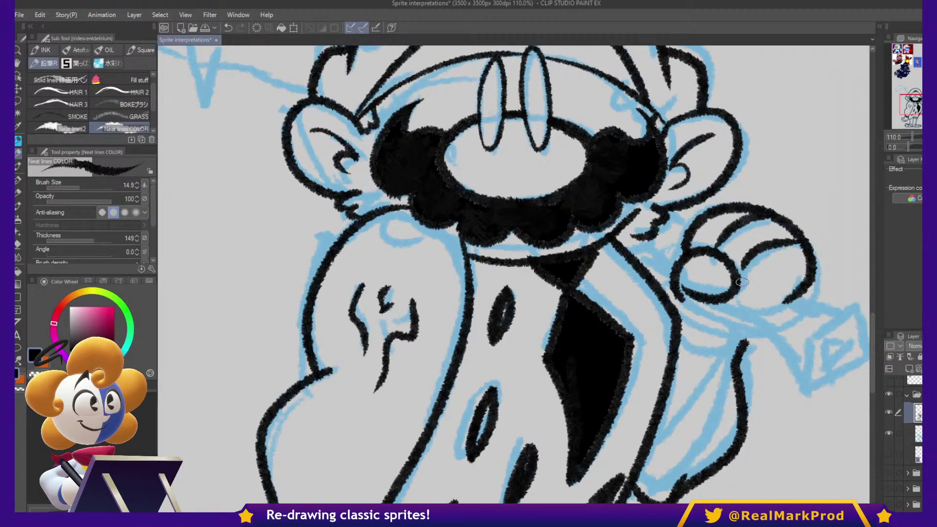
pyautogui.moveTo(745, 283); pyautogui.dragTo(810, 286)
pyautogui.hotkey('ctrl', 'z')
pyautogui.moveTo(736, 292)
pyautogui.mouseDown()
pyautogui.moveTo(756, 302)
pyautogui.moveTo(788, 268)
pyautogui.mouseUp()
pyautogui.moveTo(800, 284); pyautogui.dragTo(746, 245)
pyautogui.moveTo(725, 256)
pyautogui.mouseDown()
pyautogui.moveTo(800, 284)
pyautogui.moveTo(810, 305)
pyautogui.mouseUp()
# - Ink the club's handle with its spiral end, the wrist lines below the fist, and the handle section toward the shoulder
pyautogui.moveTo(673, 267)
pyautogui.mouseDown()
pyautogui.moveTo(726, 324)
pyautogui.moveTo(771, 344)
pyautogui.moveTo(813, 333)
pyautogui.moveTo(794, 278)
pyautogui.moveTo(755, 325)
pyautogui.moveTo(758, 337)
pyautogui.mouseUp()
pyautogui.moveTo(791, 296); pyautogui.dragTo(782, 329)
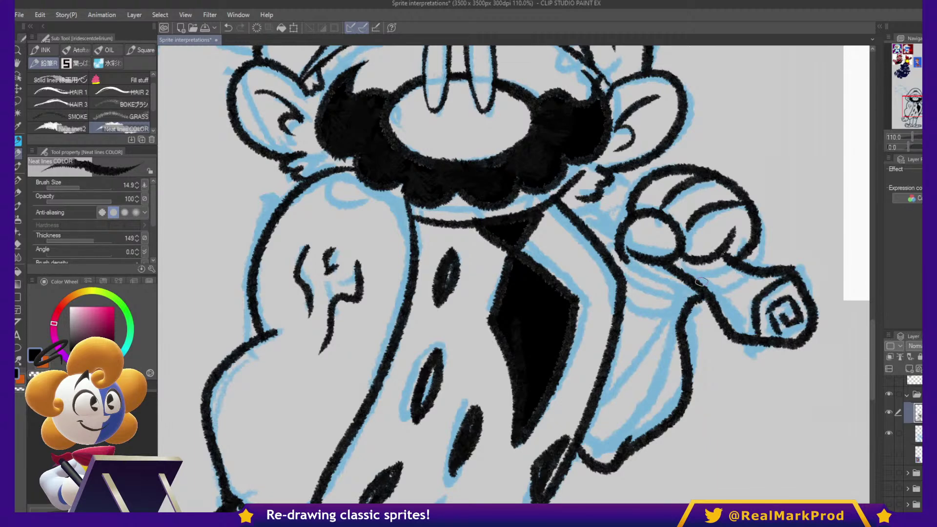
pyautogui.moveTo(623, 262); pyautogui.dragTo(689, 297)
pyautogui.moveTo(624, 294); pyautogui.dragTo(686, 301)
pyautogui.moveTo(652, 184)
pyautogui.mouseDown()
pyautogui.moveTo(659, 259)
pyautogui.moveTo(637, 280)
pyautogui.mouseUp()
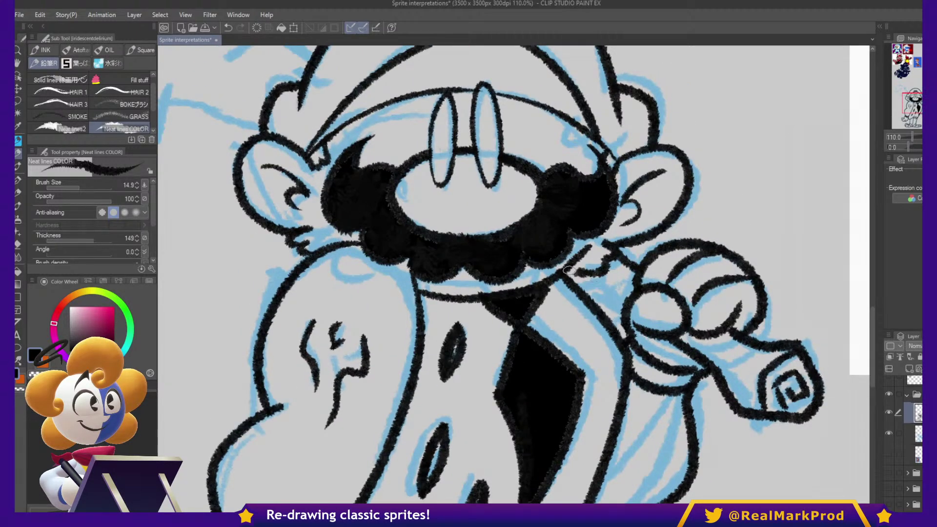
pyautogui.moveTo(574, 269); pyautogui.dragTo(627, 306)
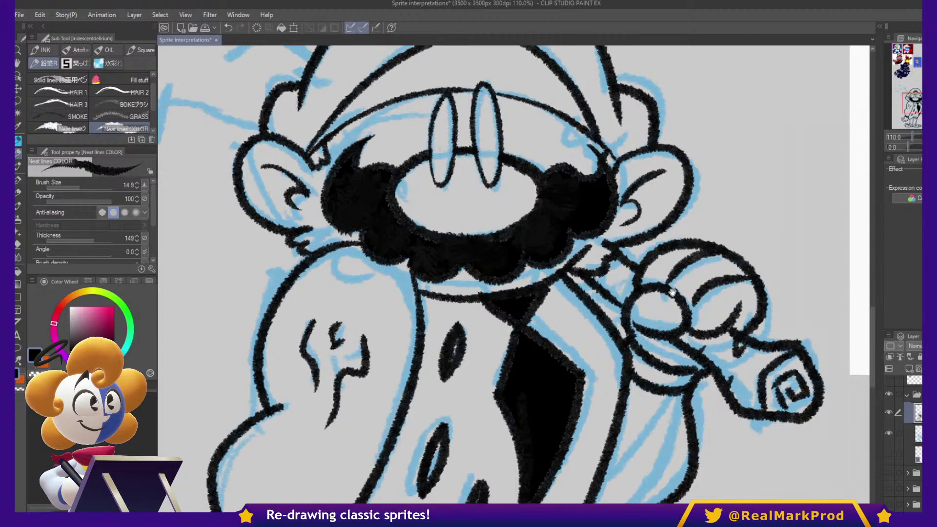
# - Ink the angular outline of the club's head behind the cap
pyautogui.moveTo(691, 224); pyautogui.dragTo(859, 311)
pyautogui.moveTo(508, 174); pyautogui.dragTo(607, 262)
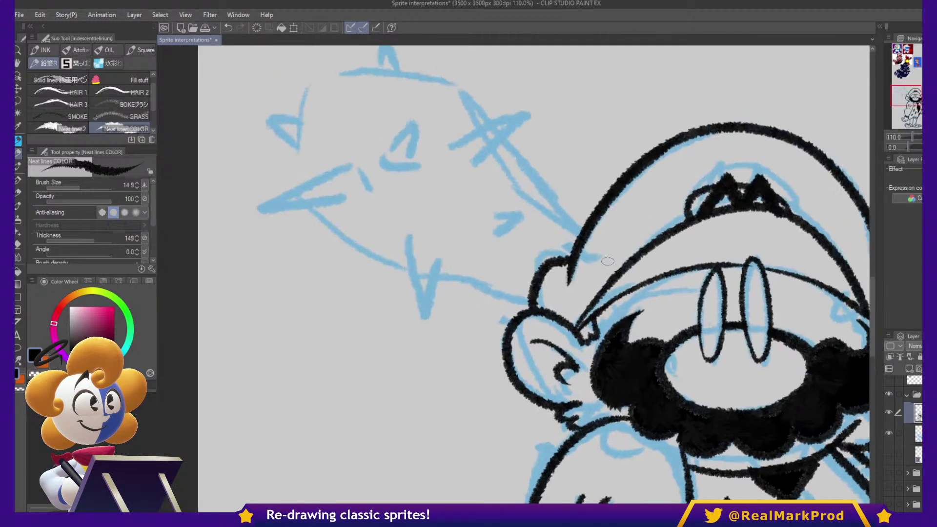
pyautogui.moveTo(529, 302)
pyautogui.mouseDown()
pyautogui.moveTo(356, 246)
pyautogui.moveTo(298, 142)
pyautogui.moveTo(335, 72)
pyautogui.moveTo(443, 81)
pyautogui.moveTo(529, 156)
pyautogui.moveTo(581, 235)
pyautogui.mouseUp()
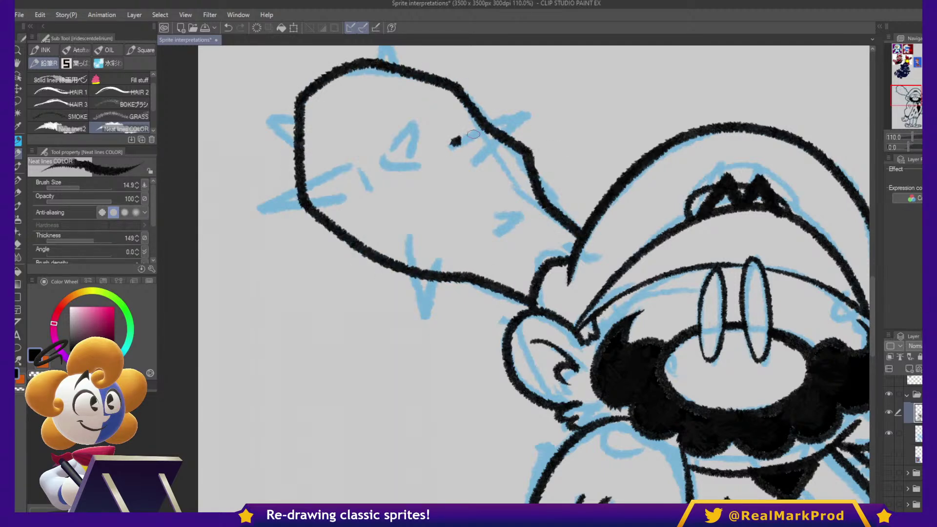
# - Ink the pointed spikes around the edge and across the face of the club's head
pyautogui.moveTo(455, 142); pyautogui.dragTo(530, 112)
pyautogui.moveTo(530, 112); pyautogui.dragTo(478, 167)
pyautogui.moveTo(453, 135); pyautogui.dragTo(490, 168)
pyautogui.moveTo(503, 216)
pyautogui.mouseDown()
pyautogui.moveTo(488, 236)
pyautogui.moveTo(476, 222)
pyautogui.mouseUp()
pyautogui.moveTo(415, 274)
pyautogui.mouseDown()
pyautogui.moveTo(430, 317)
pyautogui.moveTo(442, 283)
pyautogui.mouseUp()
pyautogui.moveTo(388, 164)
pyautogui.mouseDown()
pyautogui.moveTo(418, 114)
pyautogui.moveTo(426, 172)
pyautogui.mouseUp()
pyautogui.moveTo(382, 161)
pyautogui.mouseDown()
pyautogui.moveTo(398, 189)
pyautogui.moveTo(437, 171)
pyautogui.moveTo(290, 203)
pyautogui.moveTo(336, 177)
pyautogui.mouseUp()
pyautogui.moveTo(262, 219); pyautogui.dragTo(354, 201)
pyautogui.moveTo(341, 160); pyautogui.dragTo(356, 210)
pyautogui.moveTo(480, 91); pyautogui.dragTo(548, 169)
pyautogui.moveTo(453, 142)
pyautogui.mouseDown()
pyautogui.moveTo(468, 101)
pyautogui.moveTo(480, 154)
pyautogui.mouseUp()
pyautogui.moveTo(367, 210)
pyautogui.mouseDown()
pyautogui.moveTo(327, 209)
pyautogui.moveTo(364, 234)
pyautogui.mouseUp()
# - Fill the club's spikes with solid black brush strokes
pyautogui.moveTo(630, 251)
pyautogui.mouseDown()
pyautogui.moveTo(660, 185)
pyautogui.moveTo(580, 164)
pyautogui.mouseUp()
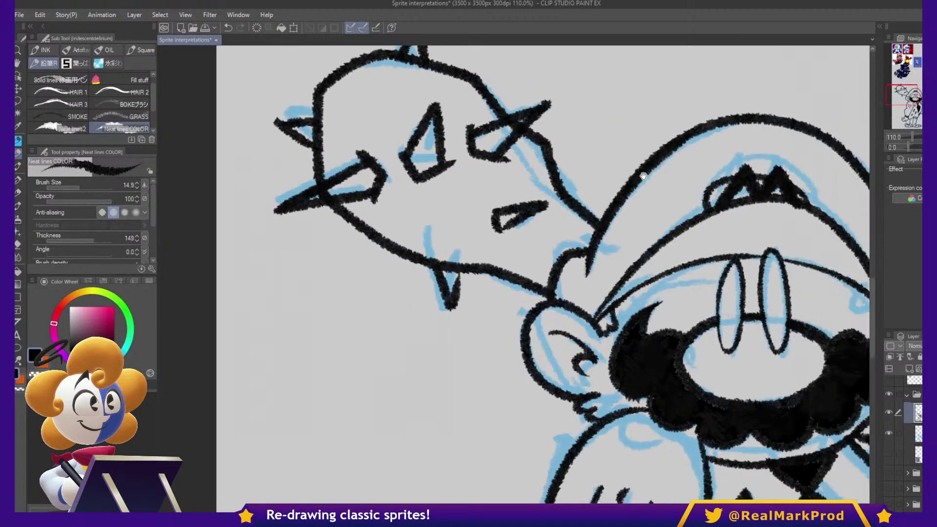
pyautogui.moveTo(322, 183)
pyautogui.mouseDown()
pyautogui.moveTo(385, 163)
pyautogui.moveTo(351, 195)
pyautogui.mouseUp()
pyautogui.moveTo(426, 157)
pyautogui.mouseDown()
pyautogui.moveTo(432, 125)
pyautogui.moveTo(422, 171)
pyautogui.moveTo(429, 163)
pyautogui.mouseUp()
pyautogui.moveTo(471, 146); pyautogui.dragTo(515, 127)
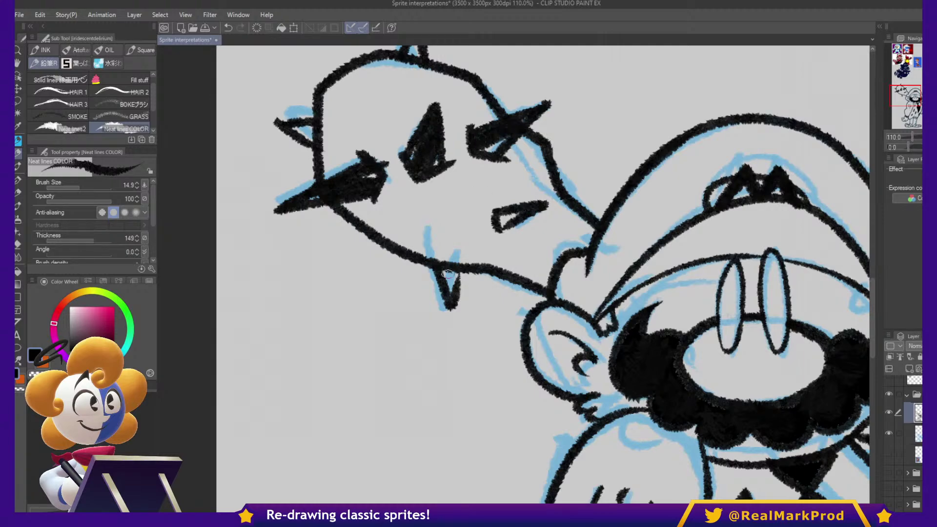
pyautogui.moveTo(300, 117); pyautogui.dragTo(341, 226)
pyautogui.moveTo(470, 324); pyautogui.dragTo(481, 334)
pyautogui.moveTo(452, 164); pyautogui.dragTo(461, 147)
# - Examine the whole inked figure, mirroring the canvas to check its proportions and restoring the original orientation
pyautogui.scroll(-5, 461, 147)
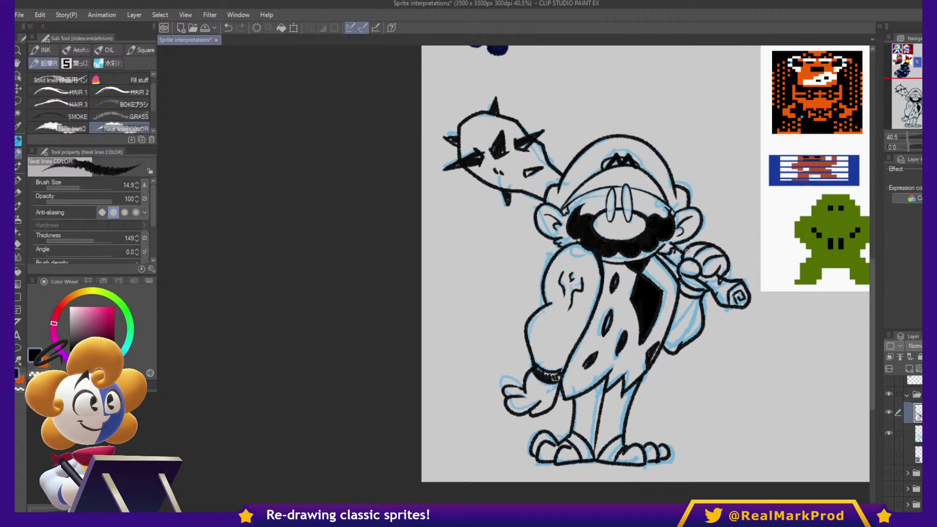
pyautogui.moveTo(761, 304); pyautogui.dragTo(784, 299)
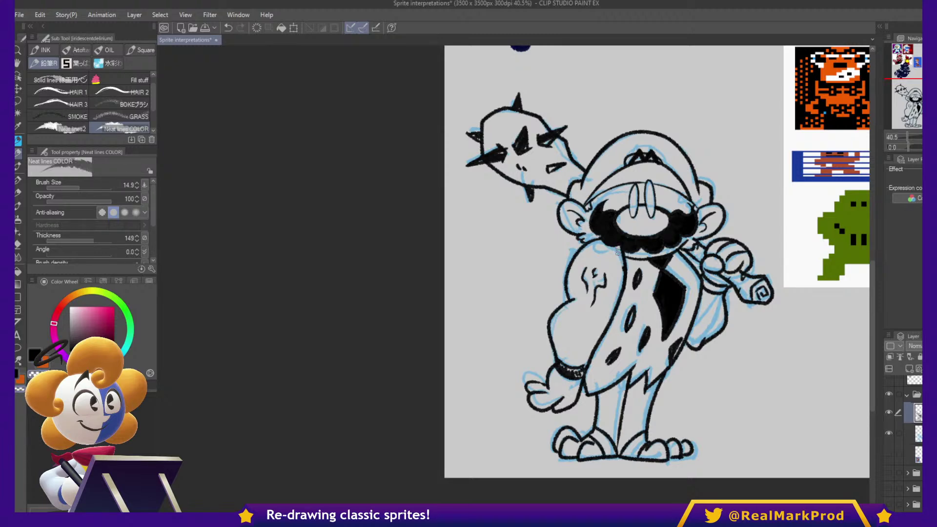
pyautogui.press('c')
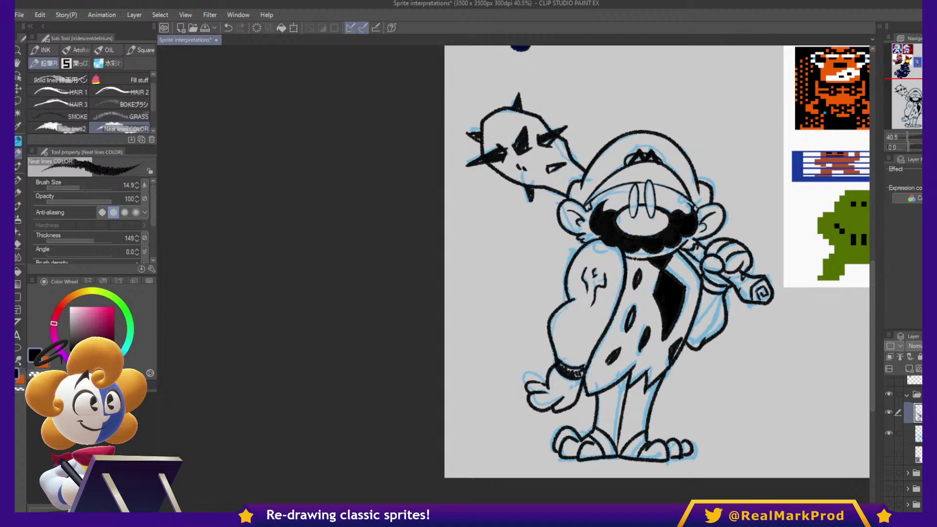
pyautogui.moveTo(760, 308); pyautogui.dragTo(791, 305)
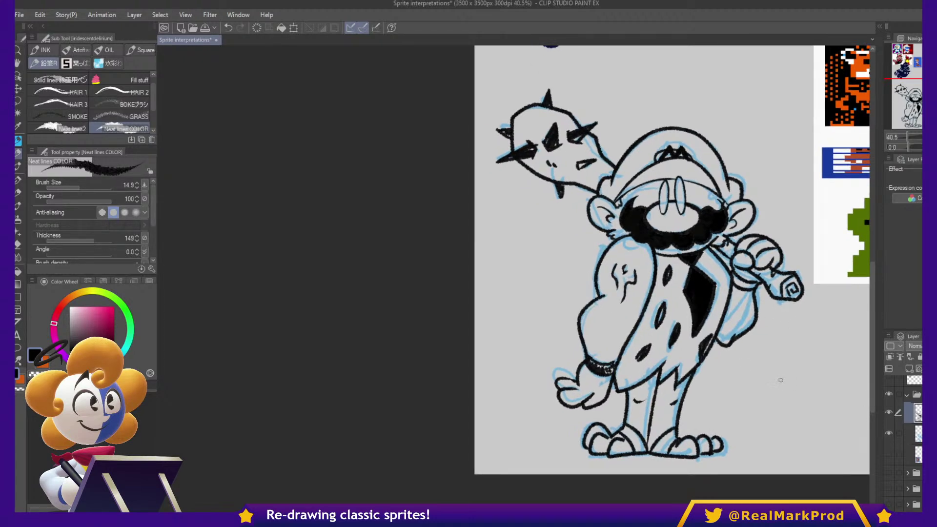
pyautogui.moveTo(820, 347); pyautogui.dragTo(771, 379)
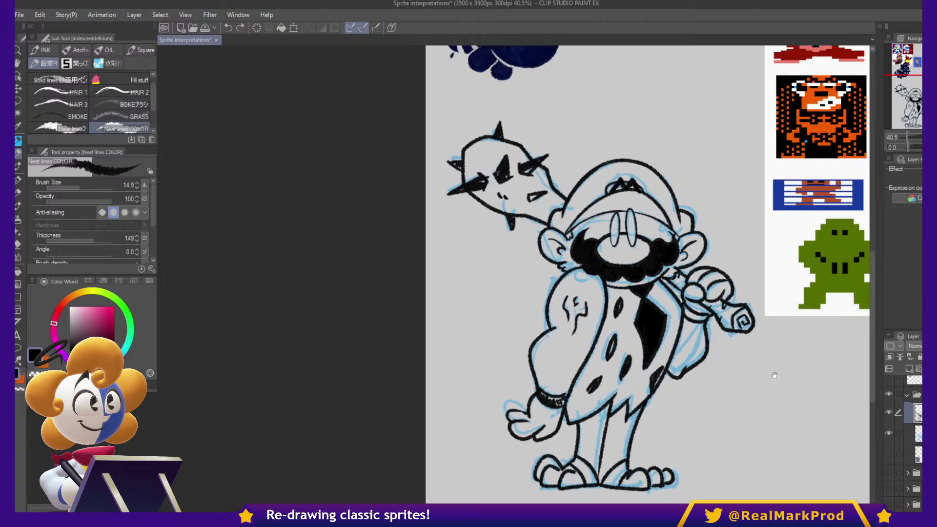
pyautogui.press('h')
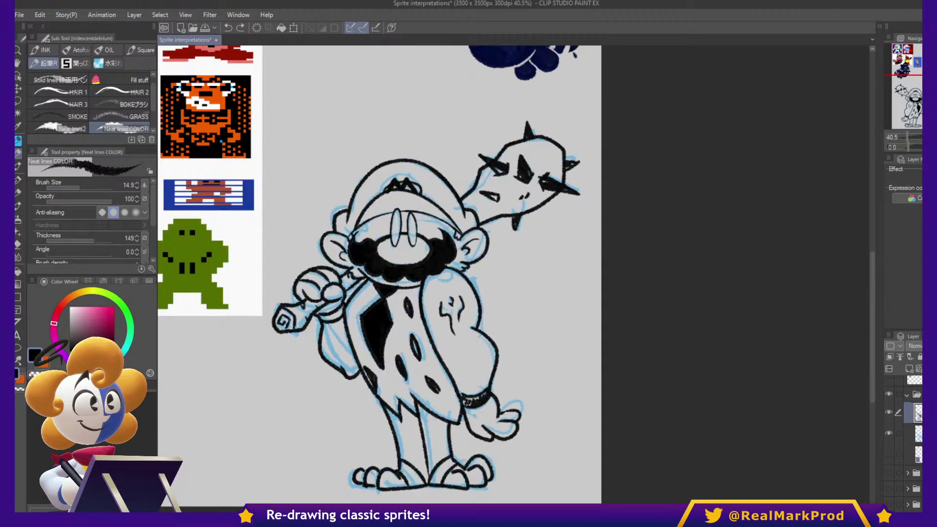
pyautogui.press('h')
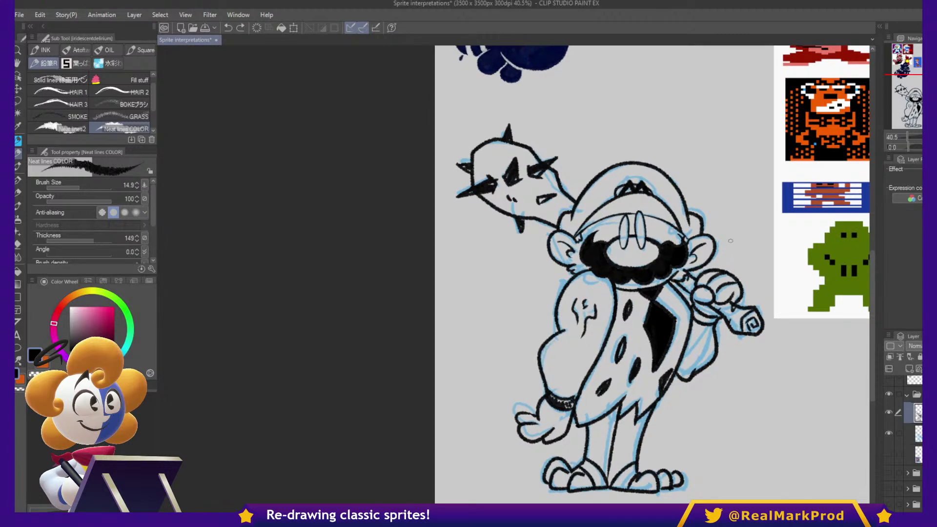
# - Fill the cap's brim with black and briefly show the reference sprite layer to compare it with the drawing
pyautogui.press('g')
pyautogui.click(645, 209)
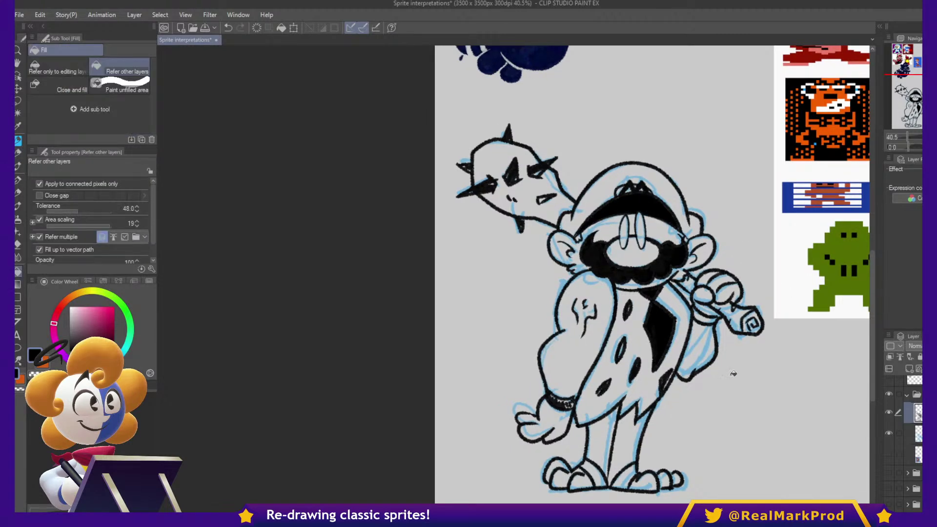
pyautogui.moveTo(756, 385); pyautogui.dragTo(749, 370)
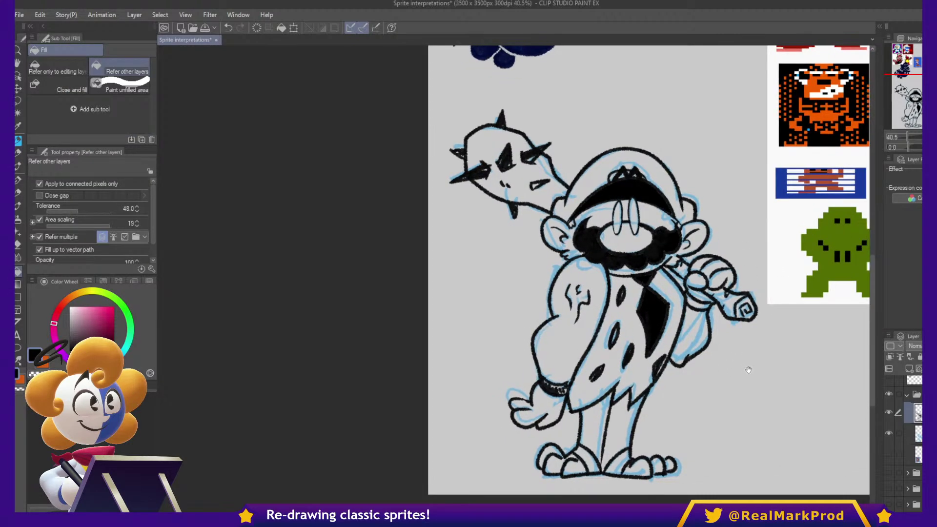
pyautogui.click(888, 454)
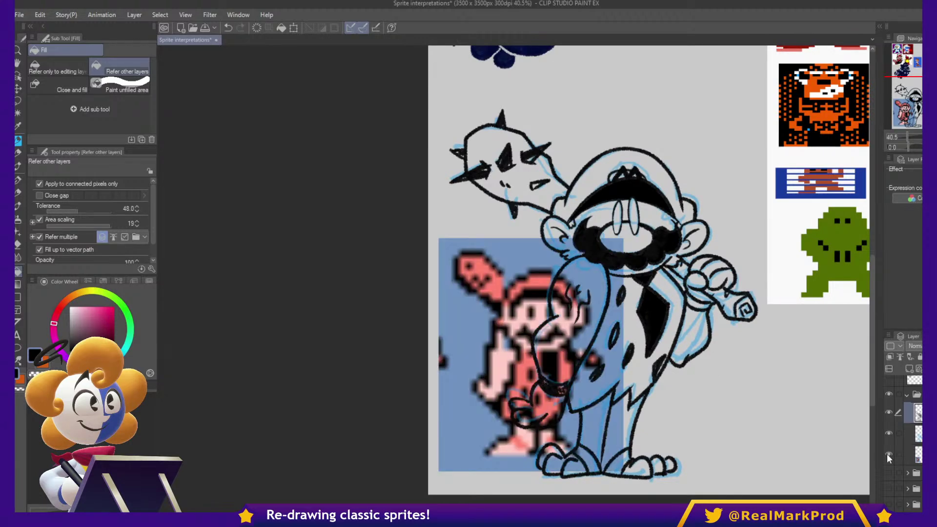
pyautogui.click(887, 455)
# - Hide the blue sketch layer so only the black line art shows, and save the file
pyautogui.moveTo(763, 397); pyautogui.dragTo(710, 411)
pyautogui.scroll(1, 644, 411)
pyautogui.moveTo(648, 414); pyautogui.dragTo(679, 405)
pyautogui.click(888, 434)
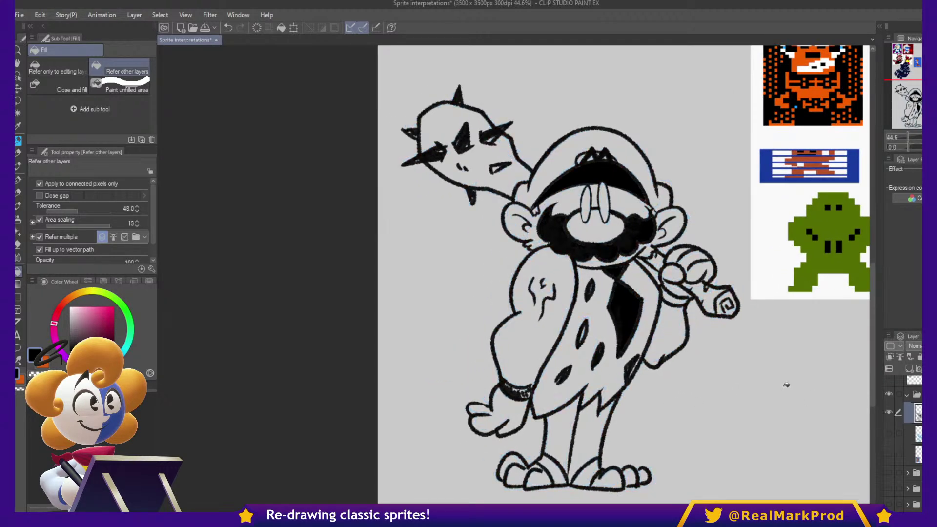
pyautogui.hotkey('ctrl', 's')
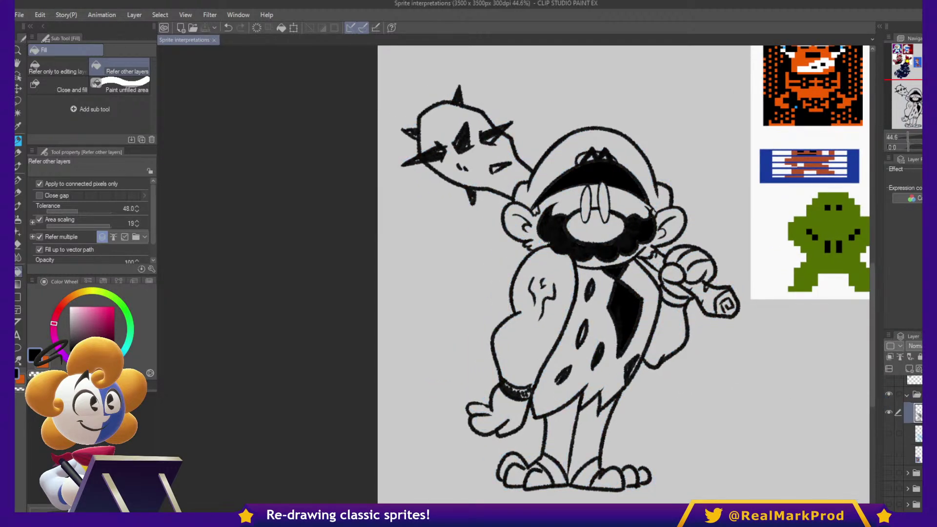
# - Collapse and hide the finished caveman's layer folder, and create a new folder with an empty layer inside
pyautogui.click(911, 394)
pyautogui.click(907, 395)
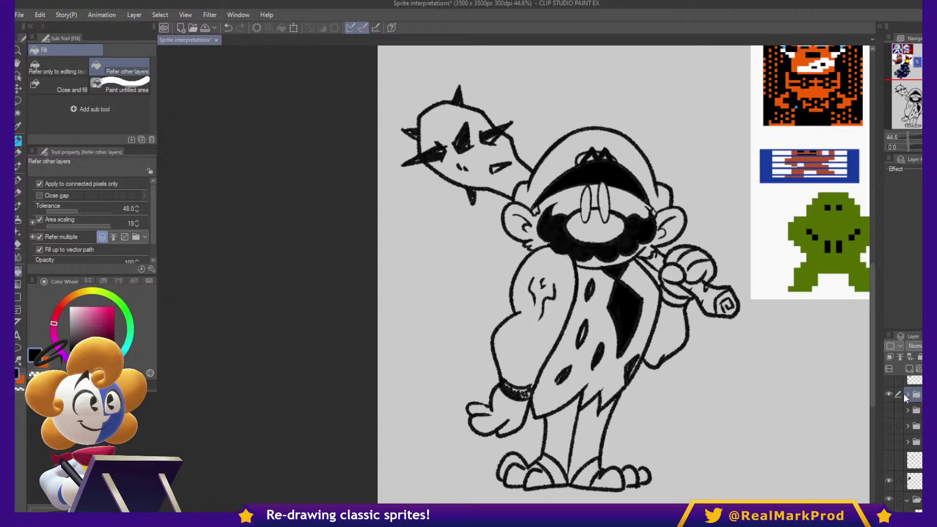
pyautogui.click(888, 395)
pyautogui.click(930, 368)
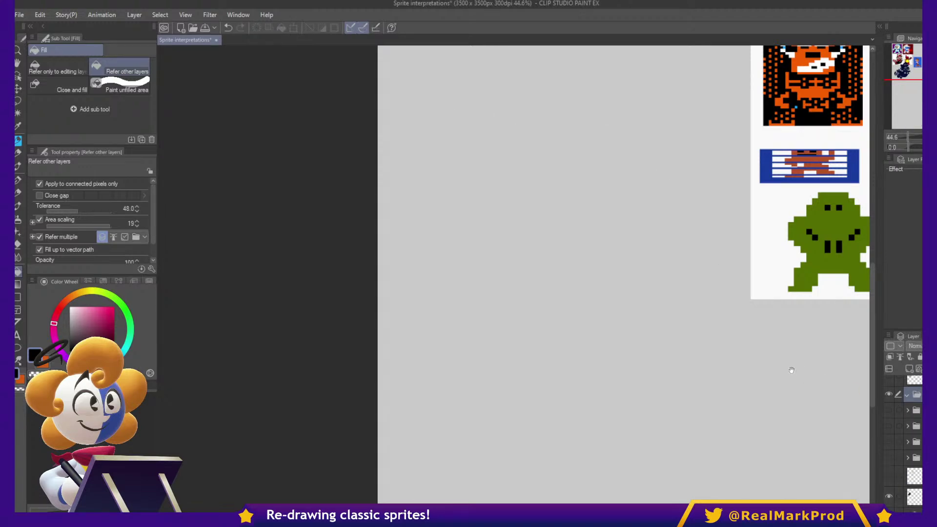
pyautogui.moveTo(802, 372); pyautogui.dragTo(703, 459)
pyautogui.click(909, 370)
pyautogui.moveTo(598, 238); pyautogui.dragTo(616, 268)
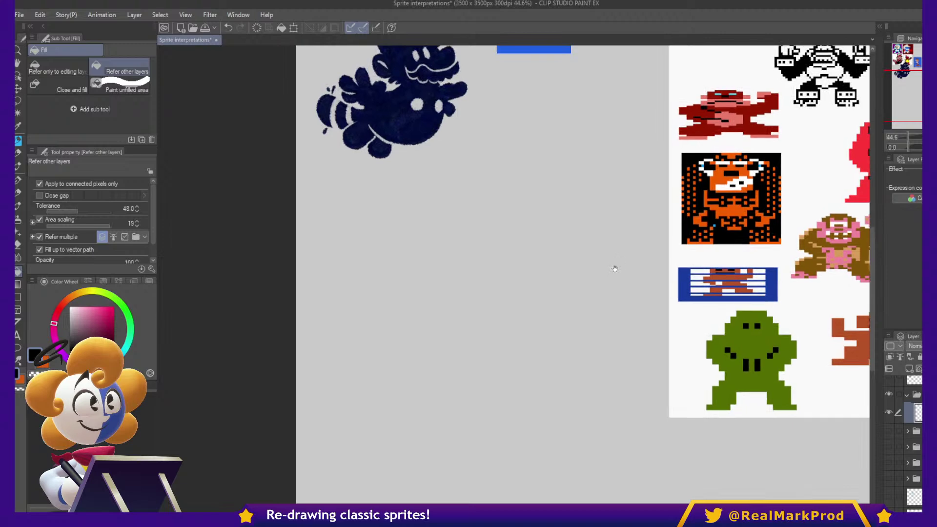
# - Select the Blue Pencil B brush and save the file with the new empty layer
pyautogui.press('p')
pyautogui.scroll(3, 466, 311)
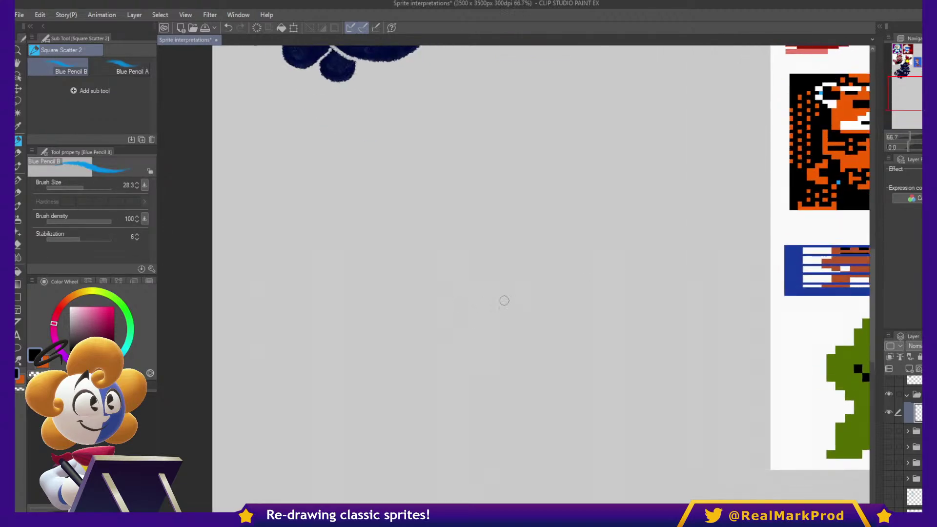
pyautogui.moveTo(509, 297); pyautogui.dragTo(472, 249)
pyautogui.hotkey('ctrl', 's')
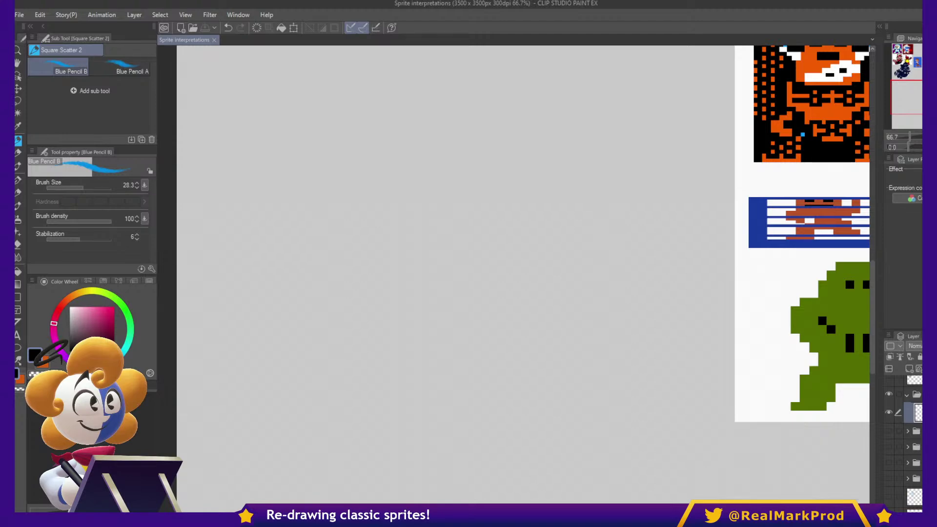
pyautogui.scroll(2, 592, 202)
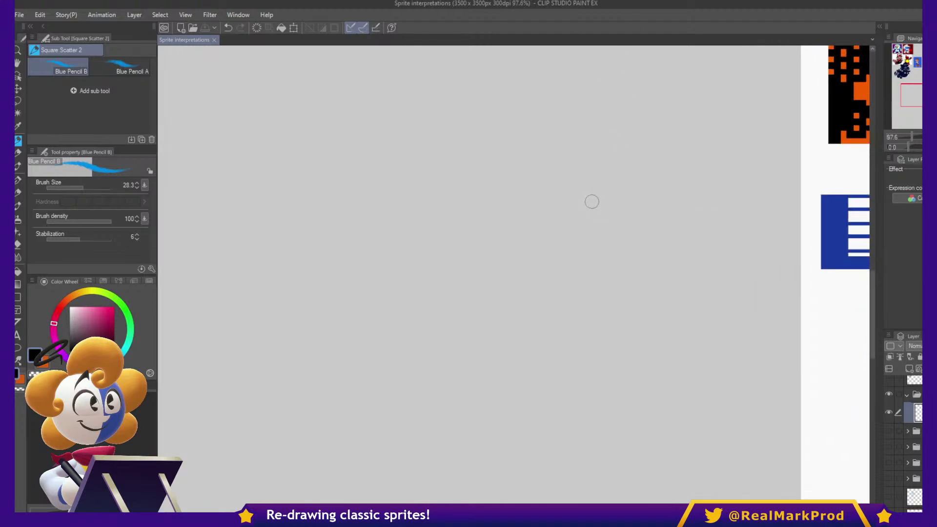
pyautogui.press('p')
pyautogui.moveTo(483, 372)
pyautogui.mouseDown()
pyautogui.moveTo(741, 222)
pyautogui.moveTo(463, 320)
pyautogui.mouseUp()
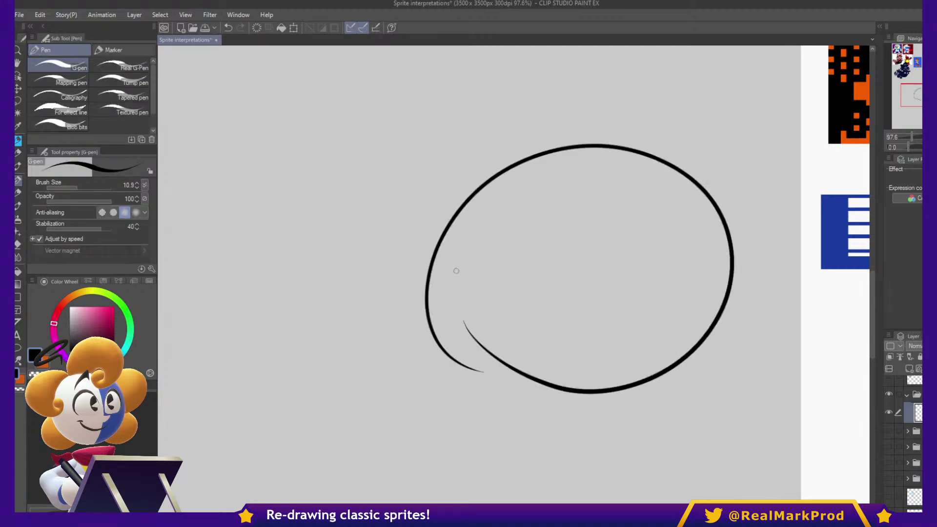
pyautogui.hotkey('ctrl', 'z')
# - Draw a large circle with the Neat lines COLOR brush and a domed head with two rounded side bumps inside it
pyautogui.press('b')
pyautogui.moveTo(515, 407); pyautogui.dragTo(548, 132)
pyautogui.moveTo(663, 125); pyautogui.dragTo(465, 412)
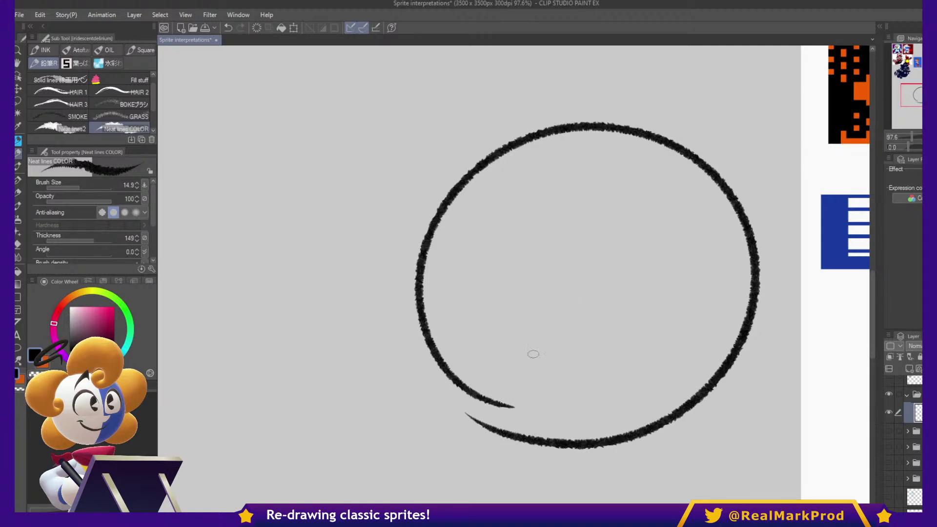
pyautogui.moveTo(499, 411)
pyautogui.mouseDown()
pyautogui.moveTo(499, 331)
pyautogui.moveTo(524, 316)
pyautogui.moveTo(510, 306)
pyautogui.moveTo(572, 213)
pyautogui.moveTo(672, 255)
pyautogui.moveTo(677, 280)
pyautogui.moveTo(720, 344)
pyautogui.mouseUp()
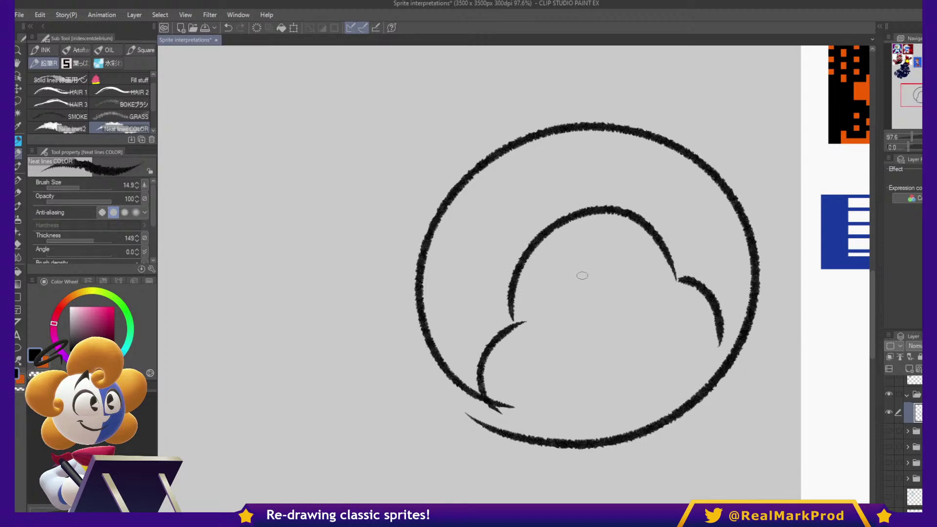
# - Add a straight eye stroke, a curved winking eye and two side ovals to the head, plus a curled tuft on top
pyautogui.moveTo(553, 254); pyautogui.dragTo(570, 308)
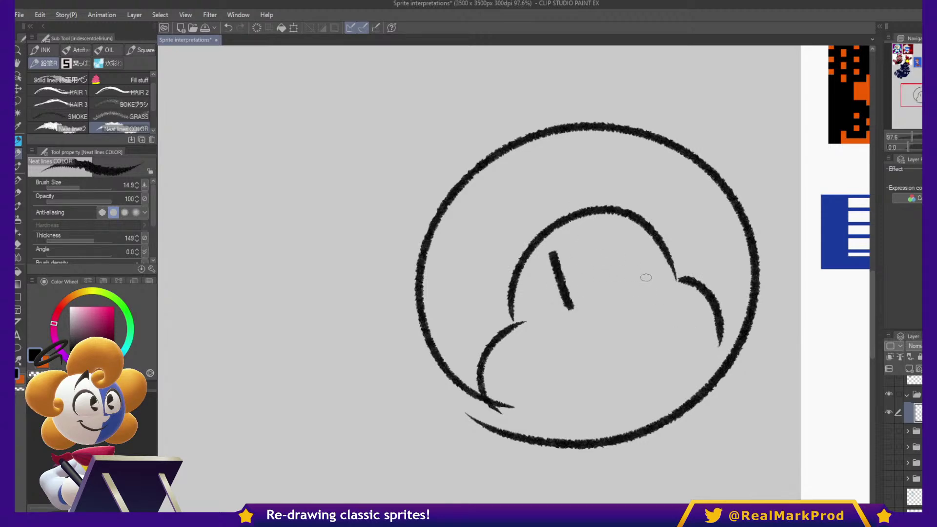
pyautogui.moveTo(651, 276); pyautogui.dragTo(604, 294)
pyautogui.moveTo(520, 333)
pyautogui.mouseDown()
pyautogui.moveTo(547, 335)
pyautogui.moveTo(494, 364)
pyautogui.mouseUp()
pyautogui.moveTo(703, 299)
pyautogui.mouseDown()
pyautogui.moveTo(674, 316)
pyautogui.moveTo(717, 313)
pyautogui.mouseUp()
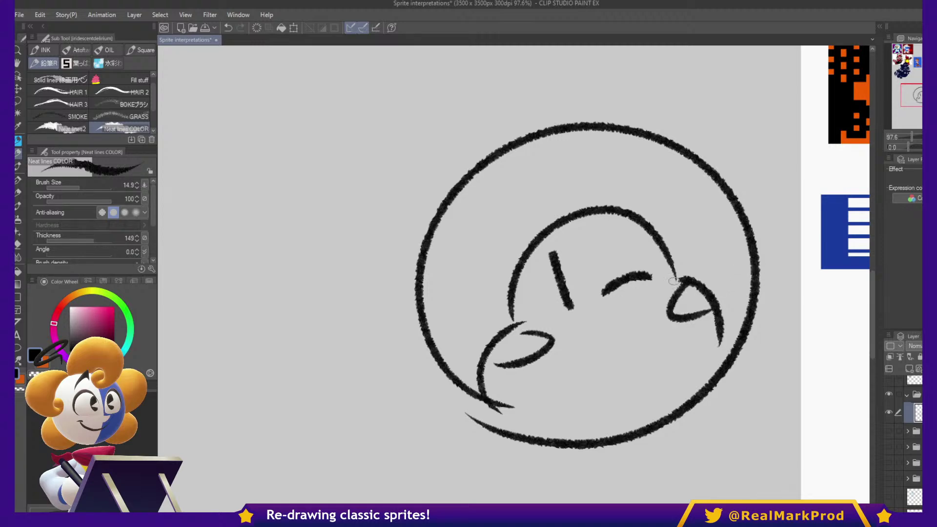
pyautogui.moveTo(567, 210)
pyautogui.mouseDown()
pyautogui.moveTo(646, 133)
pyautogui.moveTo(618, 198)
pyautogui.moveTo(639, 200)
pyautogui.moveTo(618, 244)
pyautogui.moveTo(641, 204)
pyautogui.moveTo(640, 221)
pyautogui.moveTo(577, 215)
pyautogui.mouseUp()
pyautogui.moveTo(646, 215)
pyautogui.mouseDown()
pyautogui.moveTo(635, 210)
pyautogui.moveTo(654, 217)
pyautogui.mouseUp()
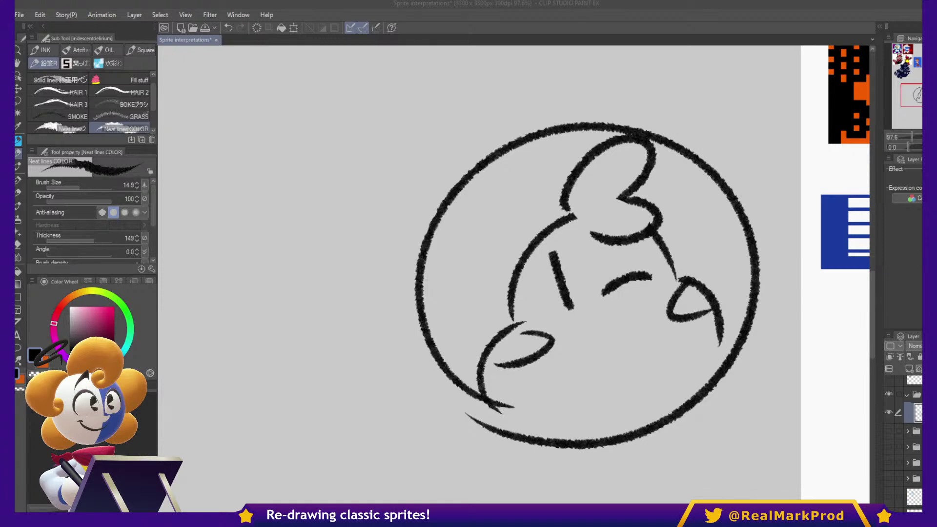
# - Try to sketch a small curled hand and side contours left of the head inside the circle
pyautogui.moveTo(503, 237)
pyautogui.mouseDown()
pyautogui.moveTo(494, 292)
pyautogui.moveTo(493, 234)
pyautogui.moveTo(442, 244)
pyautogui.moveTo(481, 291)
pyautogui.mouseUp()
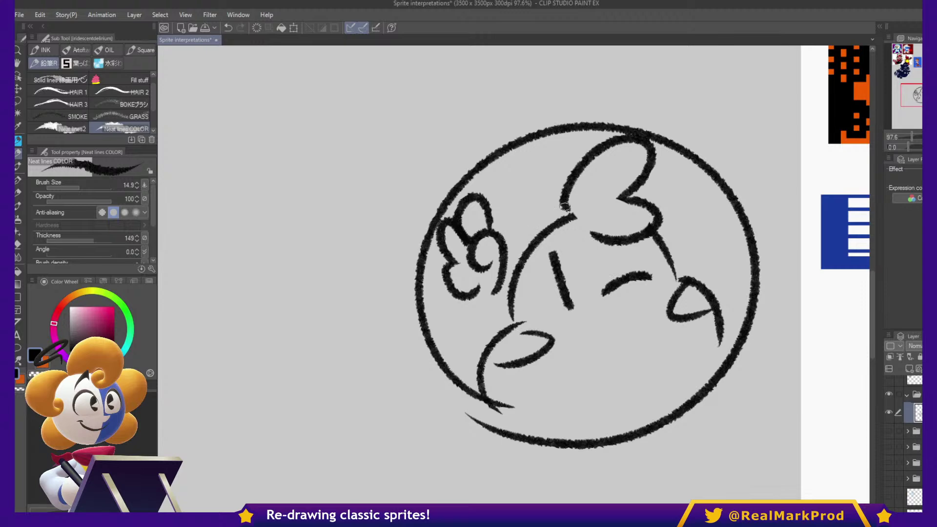
pyautogui.moveTo(569, 201); pyautogui.dragTo(505, 249)
pyautogui.moveTo(449, 304); pyautogui.dragTo(442, 354)
pyautogui.hotkey('ctrl', 'z')
pyautogui.hotkey('ctrl', 'z')
pyautogui.hotkey('ctrl', 'z')
pyautogui.hotkey('ctrl', 'z')
pyautogui.hotkey('ctrl', 'z')
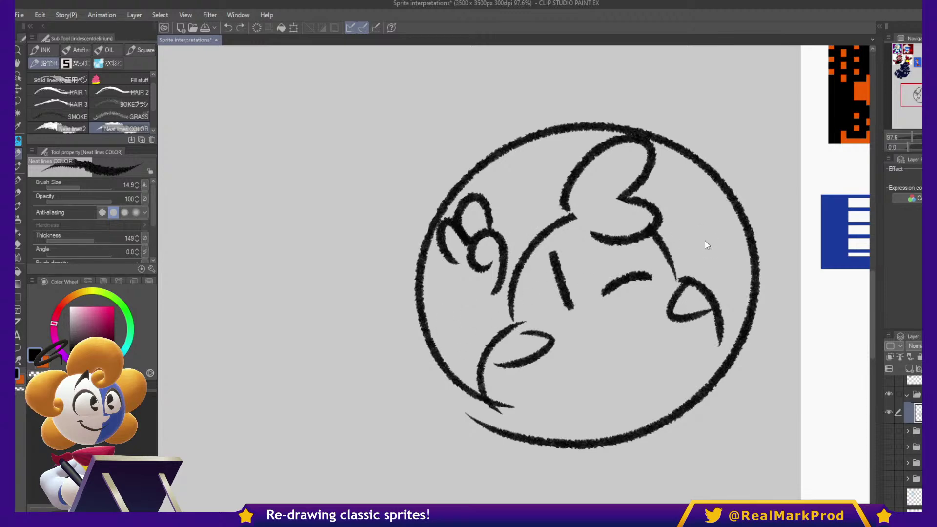
# - Draw an outer arc on each side of the head, running from the tuft down towards the circle's edge
pyautogui.moveTo(519, 233); pyautogui.dragTo(436, 348)
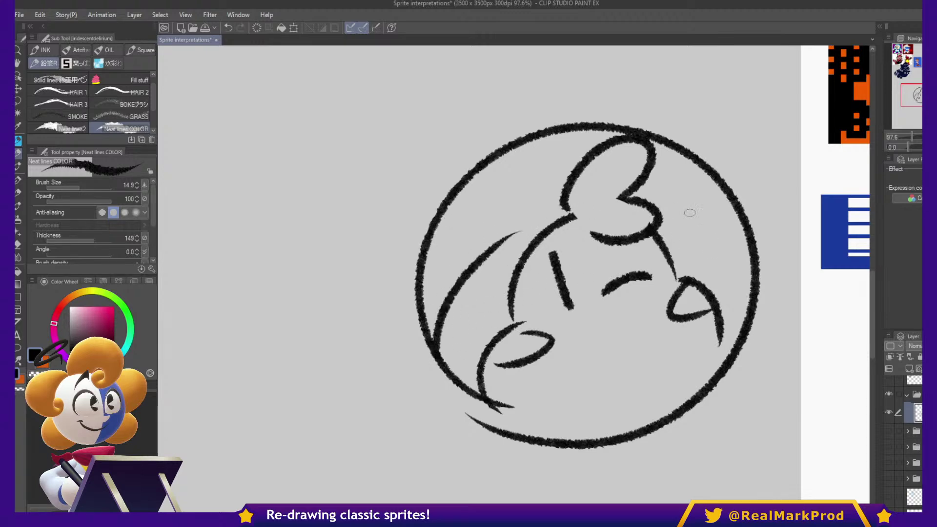
pyautogui.moveTo(673, 219); pyautogui.dragTo(747, 284)
pyautogui.hotkey('ctrl', 'z')
pyautogui.hotkey('ctrl', 'z')
pyautogui.moveTo(665, 228)
pyautogui.mouseDown()
pyautogui.moveTo(735, 304)
pyautogui.moveTo(737, 330)
pyautogui.mouseUp()
pyautogui.moveTo(564, 208)
pyautogui.mouseDown()
pyautogui.moveTo(482, 248)
pyautogui.moveTo(452, 335)
pyautogui.mouseUp()
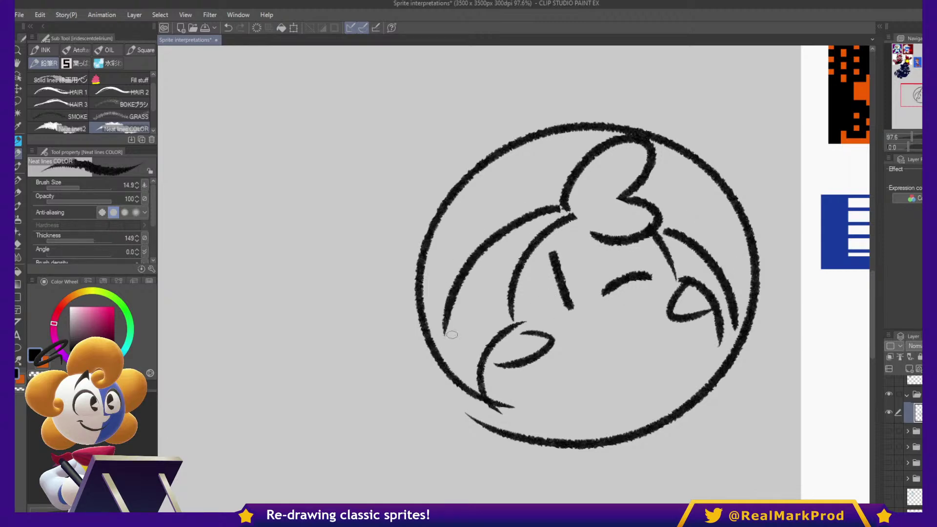
# - Erase the middle of the left outer arc and draw a raised hand with two fingers up in the gap
pyautogui.moveTo(502, 232)
pyautogui.mouseDown()
pyautogui.moveTo(462, 271)
pyautogui.moveTo(456, 310)
pyautogui.moveTo(505, 222)
pyautogui.mouseUp()
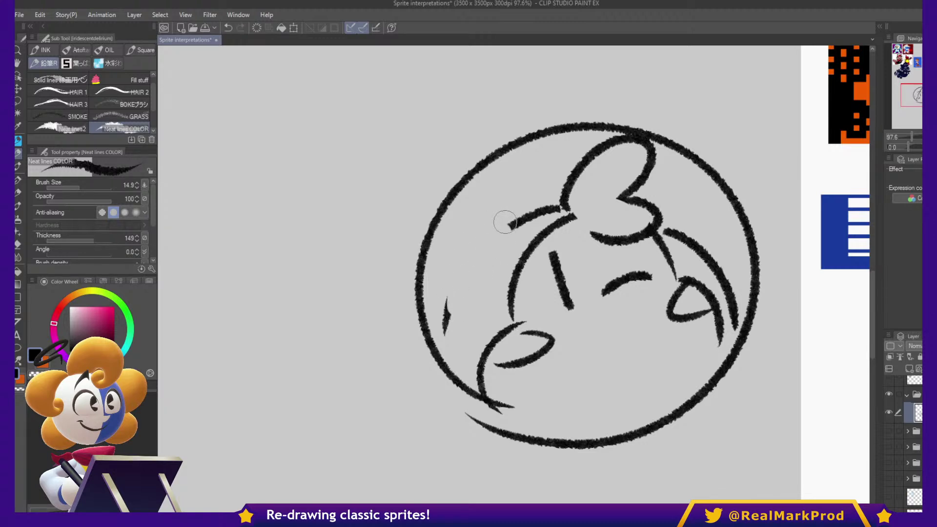
pyautogui.moveTo(438, 265)
pyautogui.mouseDown()
pyautogui.moveTo(431, 180)
pyautogui.moveTo(450, 225)
pyautogui.moveTo(465, 227)
pyautogui.mouseUp()
pyautogui.moveTo(458, 224)
pyautogui.mouseDown()
pyautogui.moveTo(490, 171)
pyautogui.moveTo(498, 227)
pyautogui.moveTo(488, 254)
pyautogui.mouseUp()
pyautogui.moveTo(434, 265)
pyautogui.mouseDown()
pyautogui.moveTo(464, 287)
pyautogui.moveTo(499, 259)
pyautogui.moveTo(500, 222)
pyautogui.mouseUp()
pyautogui.moveTo(447, 283); pyautogui.dragTo(489, 256)
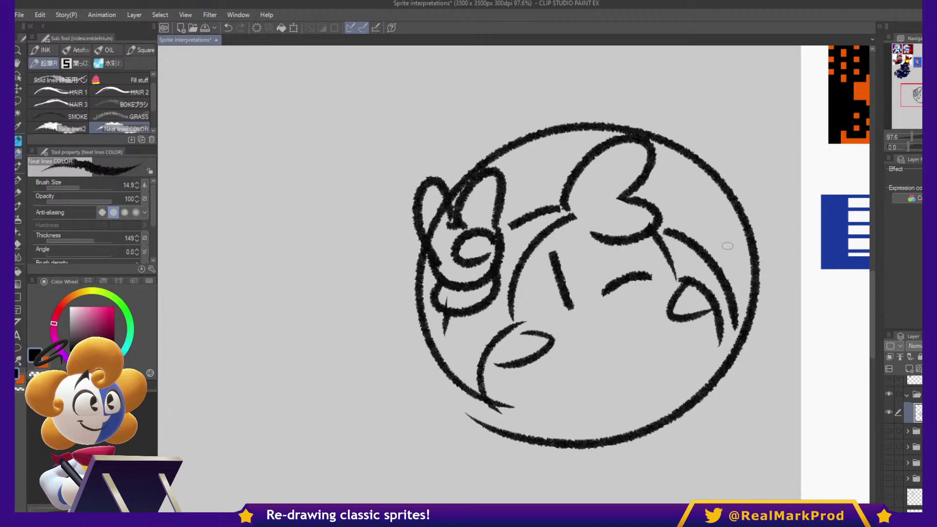
# - Add short curves at the circle's right side and upper edge, and a pencil-like stick beside the tuft
pyautogui.moveTo(709, 258); pyautogui.dragTo(764, 276)
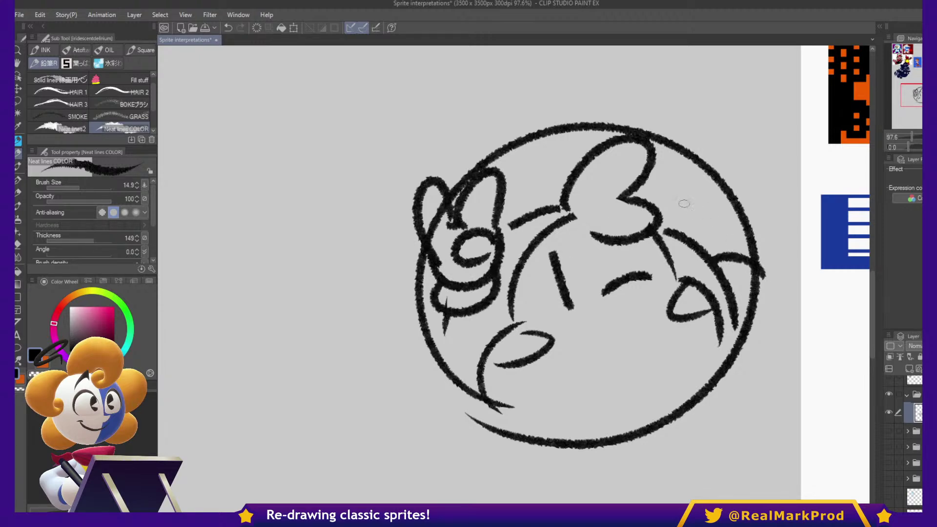
pyautogui.moveTo(505, 142); pyautogui.dragTo(594, 138)
pyautogui.moveTo(664, 168)
pyautogui.mouseDown()
pyautogui.moveTo(694, 228)
pyautogui.moveTo(760, 196)
pyautogui.moveTo(703, 213)
pyautogui.moveTo(693, 228)
pyautogui.mouseUp()
# - Draw angular sparkle marks around the outside of the circle, on its left, upper-right and lower-right sides
pyautogui.moveTo(753, 350)
pyautogui.mouseDown()
pyautogui.moveTo(695, 287)
pyautogui.moveTo(736, 346)
pyautogui.mouseUp()
pyautogui.moveTo(342, 388)
pyautogui.mouseDown()
pyautogui.moveTo(367, 388)
pyautogui.moveTo(330, 400)
pyautogui.moveTo(358, 327)
pyautogui.moveTo(363, 408)
pyautogui.mouseUp()
pyautogui.hotkey('ctrl', 'z')
pyautogui.moveTo(320, 222)
pyautogui.mouseDown()
pyautogui.moveTo(362, 190)
pyautogui.moveTo(366, 172)
pyautogui.mouseUp()
pyautogui.moveTo(367, 176); pyautogui.dragTo(361, 254)
pyautogui.moveTo(670, 117)
pyautogui.mouseDown()
pyautogui.moveTo(696, 115)
pyautogui.moveTo(676, 139)
pyautogui.mouseUp()
pyautogui.moveTo(726, 393); pyautogui.dragTo(699, 410)
pyautogui.moveTo(739, 378); pyautogui.dragTo(739, 415)
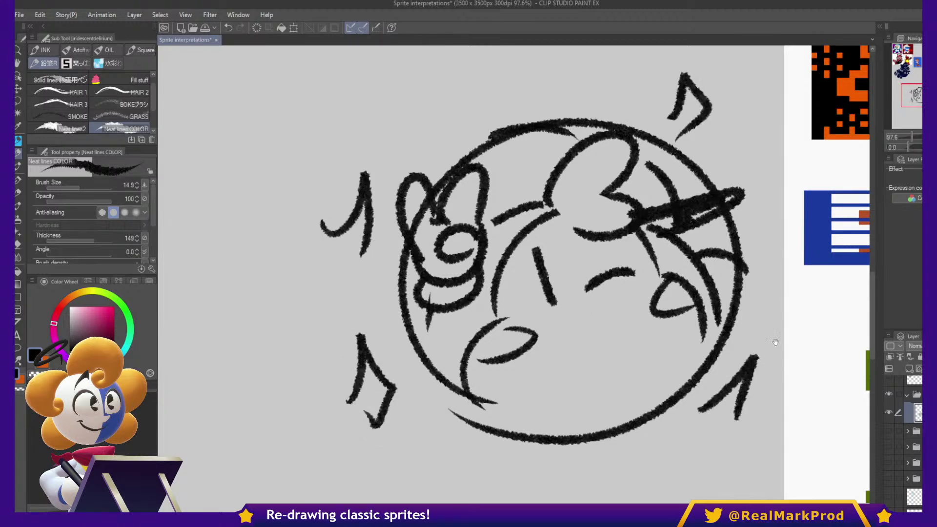
# - Complete the lower-right sparkle, start another at the upper left, and scribble a small rounded detail beside the tuft
pyautogui.moveTo(770, 361); pyautogui.dragTo(725, 430)
pyautogui.moveTo(661, 476)
pyautogui.mouseDown()
pyautogui.moveTo(672, 501)
pyautogui.moveTo(700, 488)
pyautogui.mouseUp()
pyautogui.moveTo(342, 155)
pyautogui.mouseDown()
pyautogui.moveTo(376, 98)
pyautogui.moveTo(406, 174)
pyautogui.mouseUp()
pyautogui.moveTo(361, 201); pyautogui.dragTo(387, 214)
pyautogui.moveTo(593, 177); pyautogui.dragTo(636, 127)
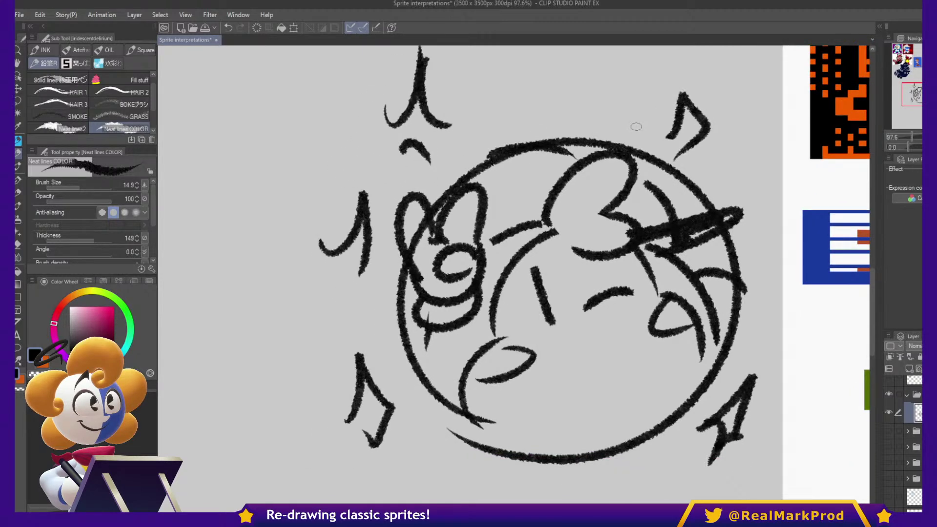
pyautogui.moveTo(556, 163); pyautogui.dragTo(515, 208)
pyautogui.moveTo(541, 178)
pyautogui.mouseDown()
pyautogui.moveTo(512, 209)
pyautogui.moveTo(551, 187)
pyautogui.mouseUp()
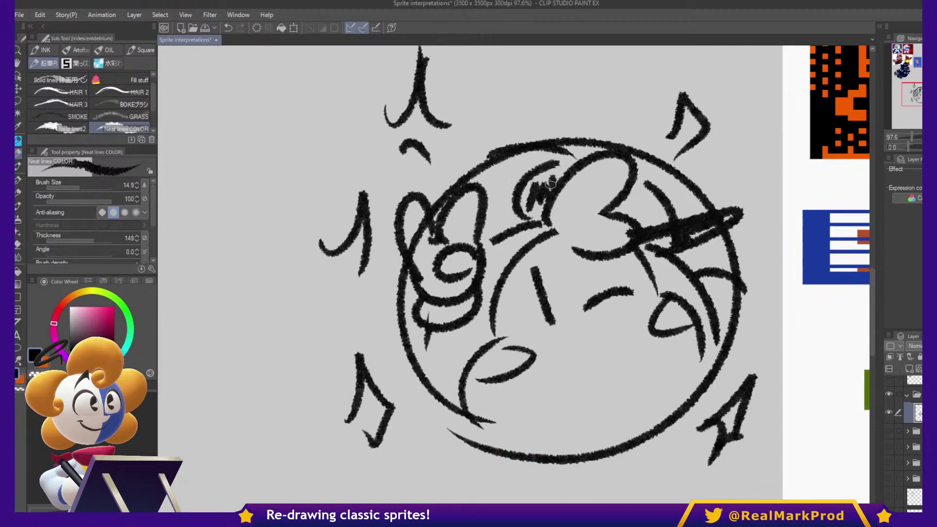
# - Hide the layer holding the circle doodle and create a new empty layer
pyautogui.moveTo(737, 367); pyautogui.dragTo(777, 342)
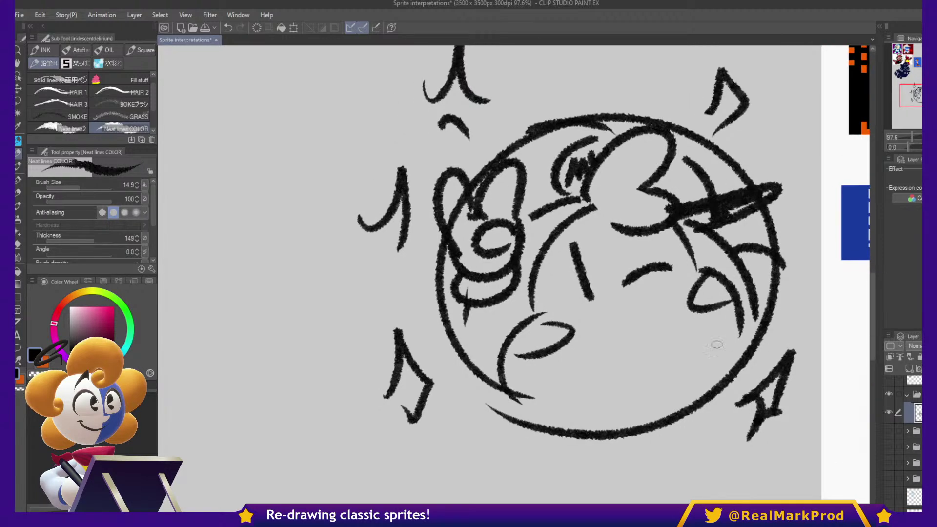
pyautogui.scroll(-4, 737, 346)
pyautogui.scroll(3, 682, 340)
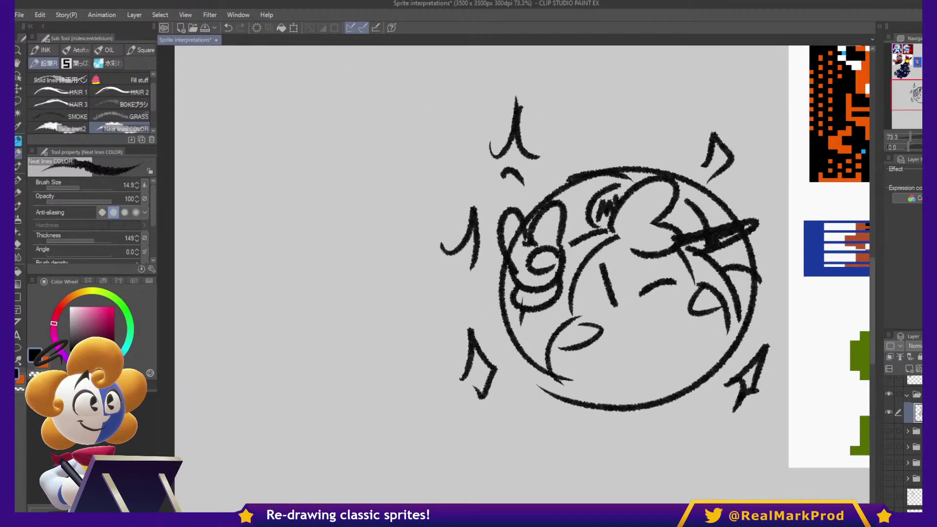
pyautogui.click(890, 412)
pyautogui.hotkey('ctrl', 'shift', 'n')
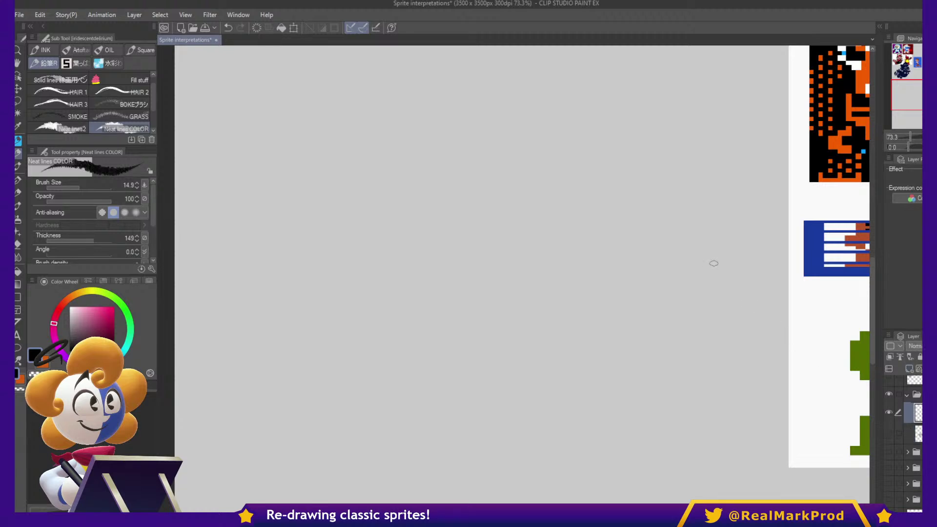
# - Sketch a wide rounded hood with a circular face opening beside the blue parka sprite, using Blue Pencil B
pyautogui.scroll(2, 695, 269)
pyautogui.scroll(-2, 683, 268)
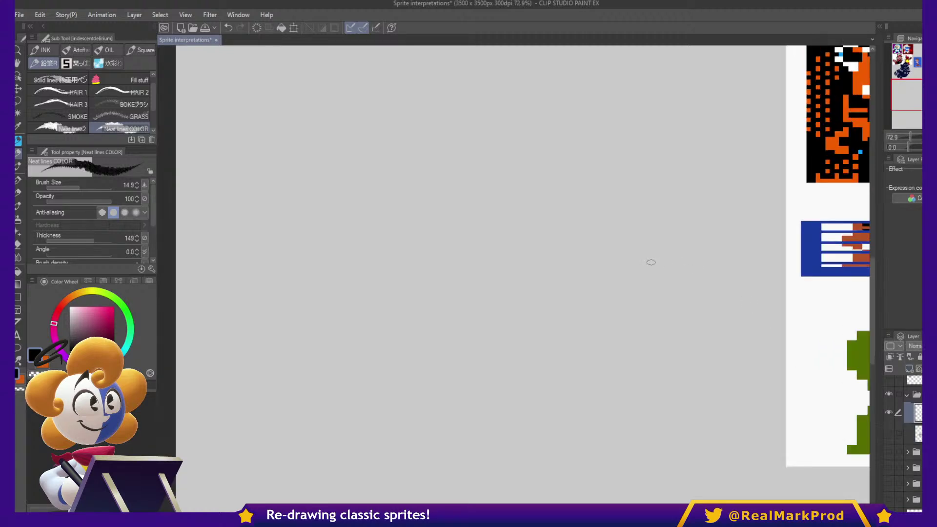
pyautogui.press('p')
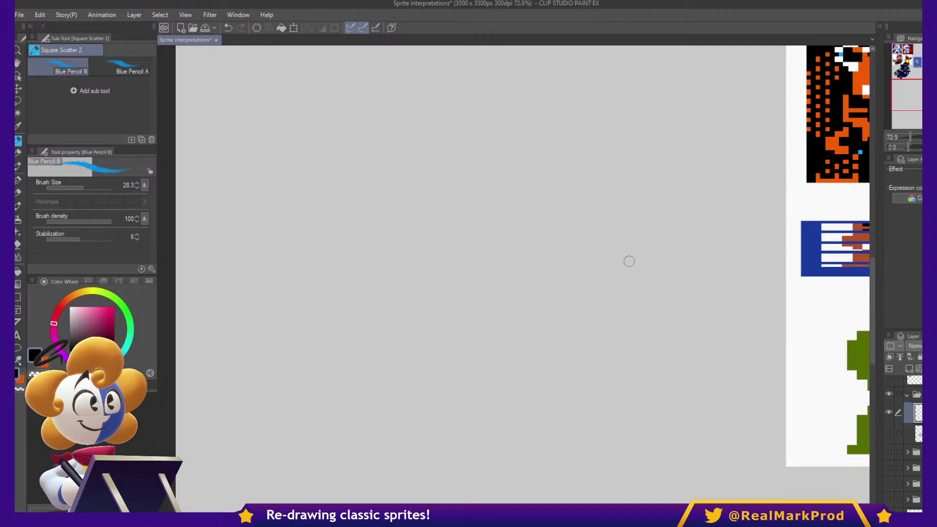
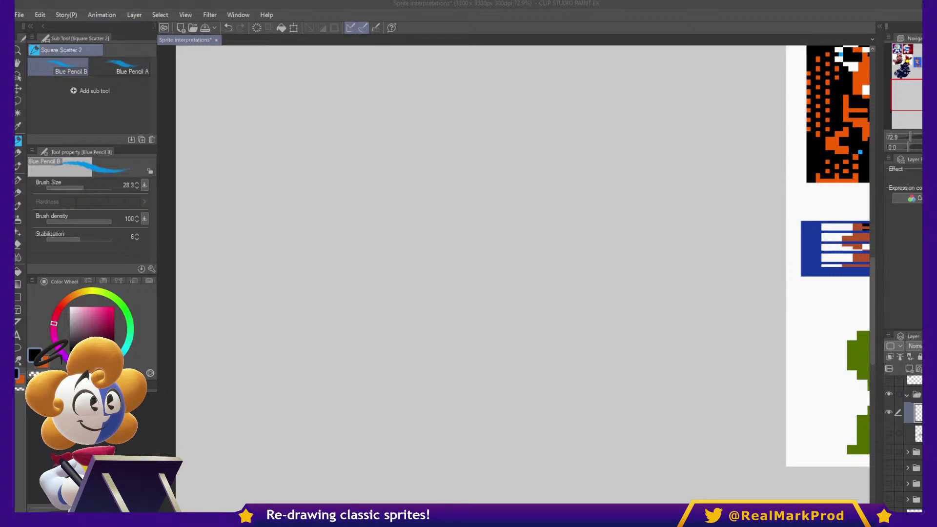
pyautogui.scroll(-4, 571, 220)
pyautogui.moveTo(481, 93); pyautogui.dragTo(508, 290)
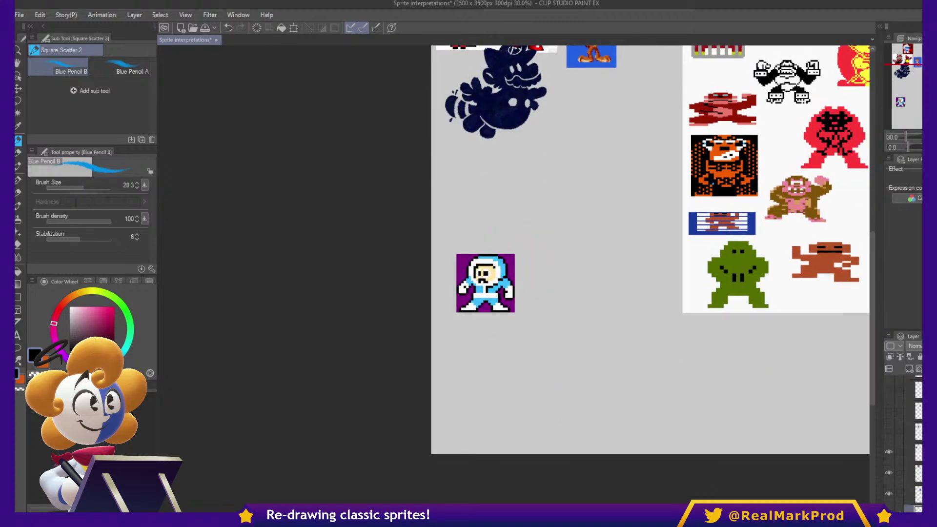
pyautogui.scroll(4, 537, 288)
pyautogui.moveTo(561, 268)
pyautogui.mouseDown()
pyautogui.moveTo(574, 267)
pyautogui.moveTo(582, 282)
pyautogui.mouseUp()
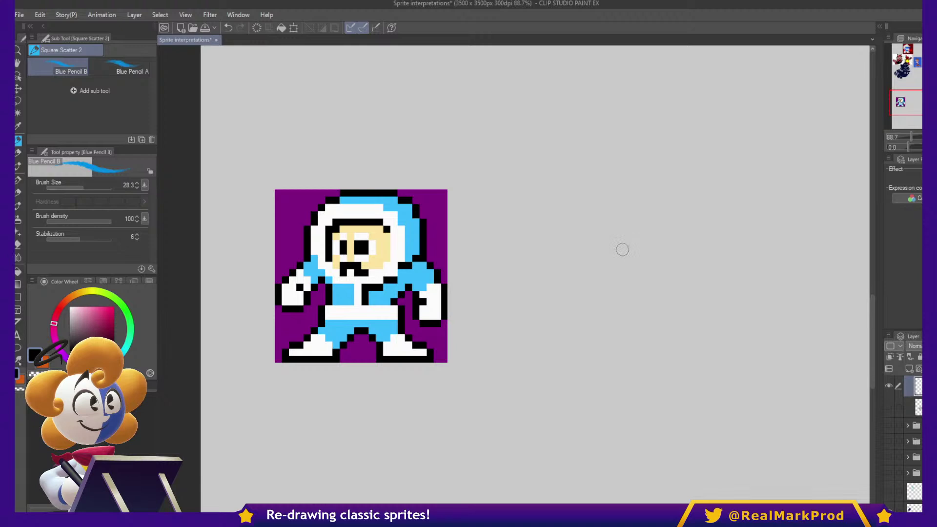
pyautogui.moveTo(616, 274)
pyautogui.mouseDown()
pyautogui.moveTo(608, 142)
pyautogui.moveTo(797, 134)
pyautogui.moveTo(814, 253)
pyautogui.moveTo(718, 285)
pyautogui.moveTo(652, 292)
pyautogui.mouseUp()
pyautogui.moveTo(628, 261)
pyautogui.mouseDown()
pyautogui.moveTo(623, 225)
pyautogui.moveTo(615, 242)
pyautogui.moveTo(666, 173)
pyautogui.moveTo(669, 187)
pyautogui.moveTo(734, 203)
pyautogui.moveTo(702, 262)
pyautogui.moveTo(724, 266)
pyautogui.moveTo(652, 260)
pyautogui.moveTo(668, 279)
pyautogui.moveTo(630, 243)
pyautogui.mouseUp()
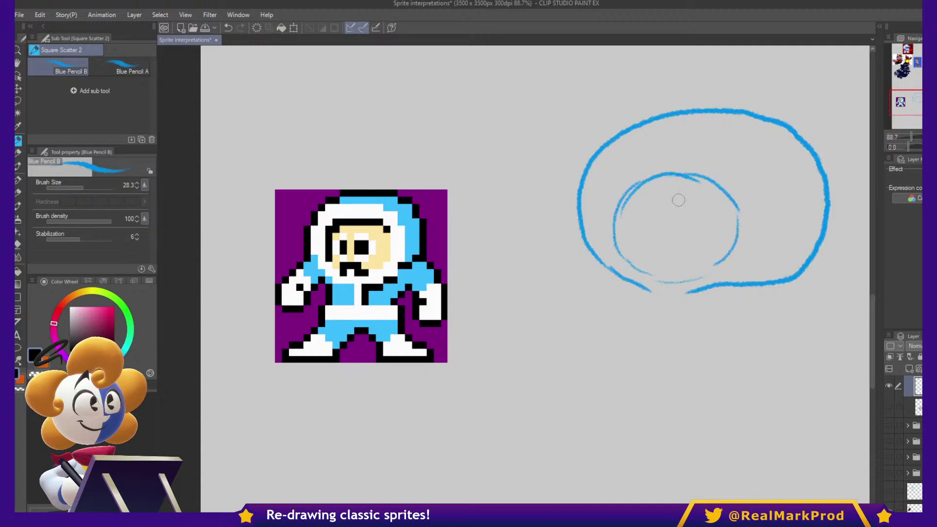
# - Sketch the hood's scalloped fur trim and thicken the upper rim of the face opening
pyautogui.moveTo(649, 122); pyautogui.dragTo(684, 130)
pyautogui.hotkey('ctrl', 'z')
pyautogui.moveTo(585, 206)
pyautogui.mouseDown()
pyautogui.moveTo(635, 151)
pyautogui.moveTo(681, 135)
pyautogui.moveTo(735, 146)
pyautogui.moveTo(767, 177)
pyautogui.moveTo(783, 230)
pyautogui.moveTo(774, 261)
pyautogui.moveTo(742, 279)
pyautogui.mouseUp()
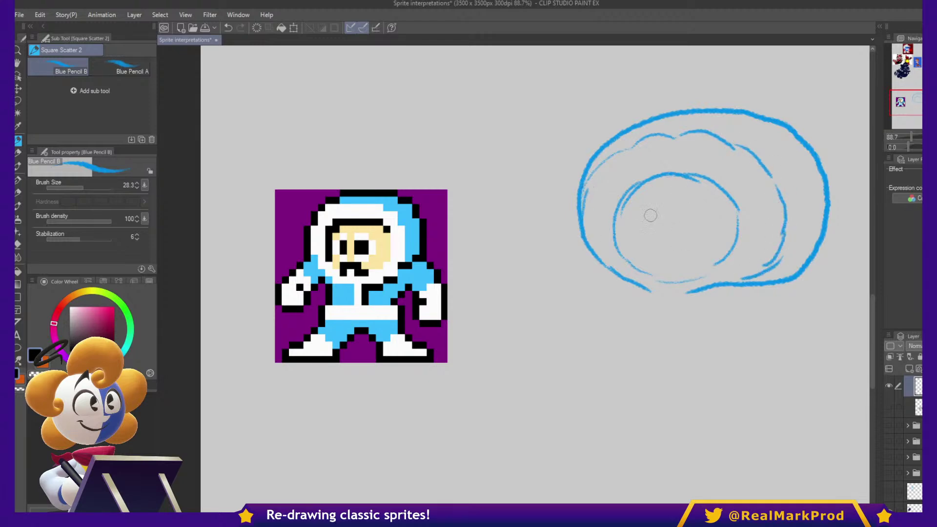
pyautogui.moveTo(616, 242)
pyautogui.mouseDown()
pyautogui.moveTo(613, 220)
pyautogui.moveTo(662, 177)
pyautogui.moveTo(732, 195)
pyautogui.moveTo(669, 180)
pyautogui.moveTo(619, 238)
pyautogui.moveTo(637, 188)
pyautogui.moveTo(725, 185)
pyautogui.moveTo(742, 215)
pyautogui.moveTo(735, 210)
pyautogui.moveTo(736, 243)
pyautogui.mouseUp()
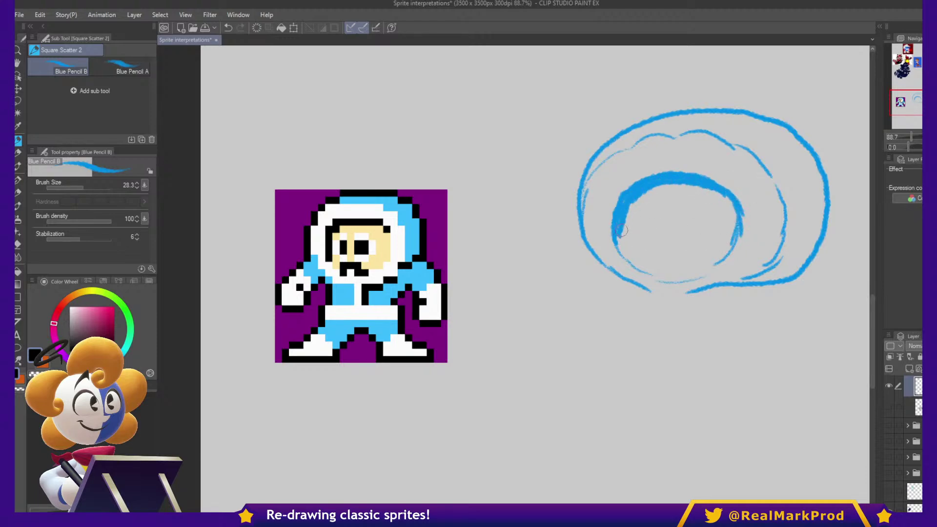
# - Try pointed teardrop eyes and a frowning mouth inside the face opening
pyautogui.moveTo(631, 245)
pyautogui.mouseDown()
pyautogui.moveTo(636, 220)
pyautogui.moveTo(652, 206)
pyautogui.moveTo(651, 247)
pyautogui.mouseUp()
pyautogui.hotkey('ctrl', 'z')
pyautogui.hotkey('ctrl', 'z')
pyautogui.hotkey('ctrl', 'z')
pyautogui.moveTo(655, 253)
pyautogui.mouseDown()
pyautogui.moveTo(634, 227)
pyautogui.moveTo(651, 209)
pyautogui.moveTo(694, 220)
pyautogui.moveTo(705, 248)
pyautogui.mouseUp()
pyautogui.moveTo(681, 211)
pyautogui.mouseDown()
pyautogui.moveTo(675, 249)
pyautogui.moveTo(704, 249)
pyautogui.mouseUp()
pyautogui.moveTo(653, 210)
pyautogui.mouseDown()
pyautogui.moveTo(652, 271)
pyautogui.moveTo(692, 284)
pyautogui.mouseUp()
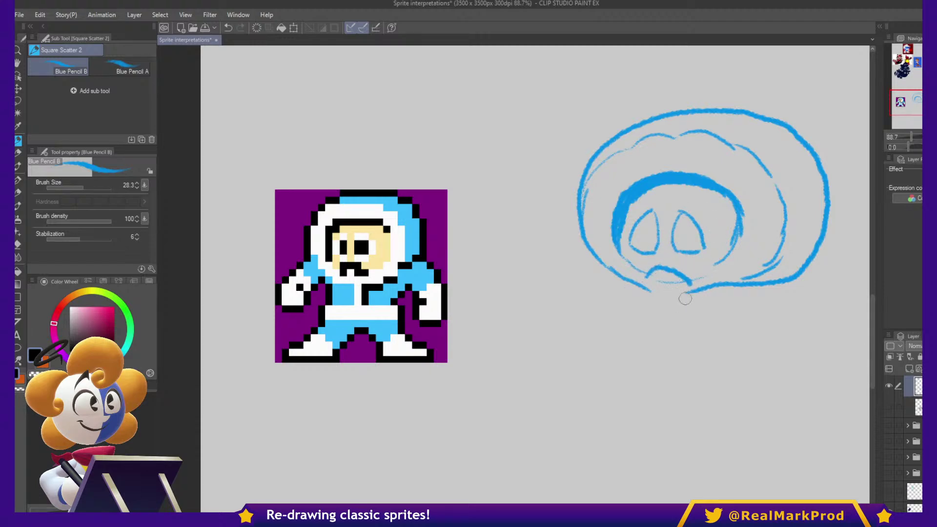
pyautogui.hotkey('ctrl', 'z')
pyautogui.hotkey('ctrl', 'z')
pyautogui.hotkey('ctrl', 'z')
pyautogui.hotkey('ctrl', 'z')
pyautogui.hotkey('ctrl', 'z')
pyautogui.hotkey('ctrl', 'z')
# - Try round oval eyes with small pupils and a curved lower face line inside the hood
pyautogui.moveTo(630, 249)
pyautogui.mouseDown()
pyautogui.moveTo(648, 209)
pyautogui.moveTo(665, 238)
pyautogui.moveTo(649, 260)
pyautogui.moveTo(677, 249)
pyautogui.moveTo(679, 209)
pyautogui.moveTo(695, 209)
pyautogui.moveTo(710, 228)
pyautogui.moveTo(684, 264)
pyautogui.mouseUp()
pyautogui.moveTo(664, 242)
pyautogui.mouseDown()
pyautogui.moveTo(651, 235)
pyautogui.moveTo(658, 241)
pyautogui.mouseUp()
pyautogui.moveTo(682, 241)
pyautogui.mouseDown()
pyautogui.moveTo(691, 231)
pyautogui.moveTo(685, 246)
pyautogui.mouseUp()
pyautogui.moveTo(619, 255)
pyautogui.mouseDown()
pyautogui.moveTo(682, 279)
pyautogui.moveTo(693, 270)
pyautogui.mouseUp()
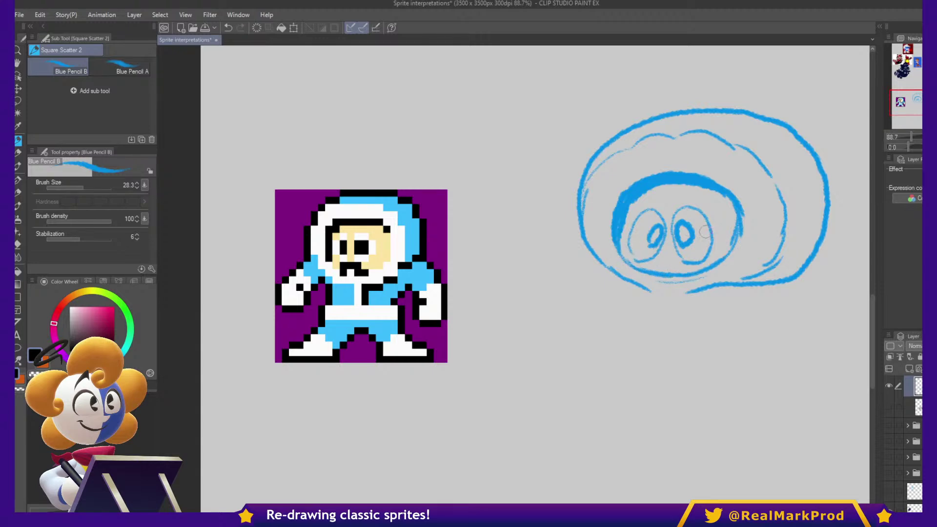
pyautogui.hotkey('ctrl', 'z')
pyautogui.hotkey('ctrl', 'z')
pyautogui.hotkey('ctrl', 'z')
pyautogui.hotkey('ctrl', 'z')
pyautogui.hotkey('ctrl', 'z')
pyautogui.hotkey('ctrl', 'z')
pyautogui.hotkey('ctrl', 'z')
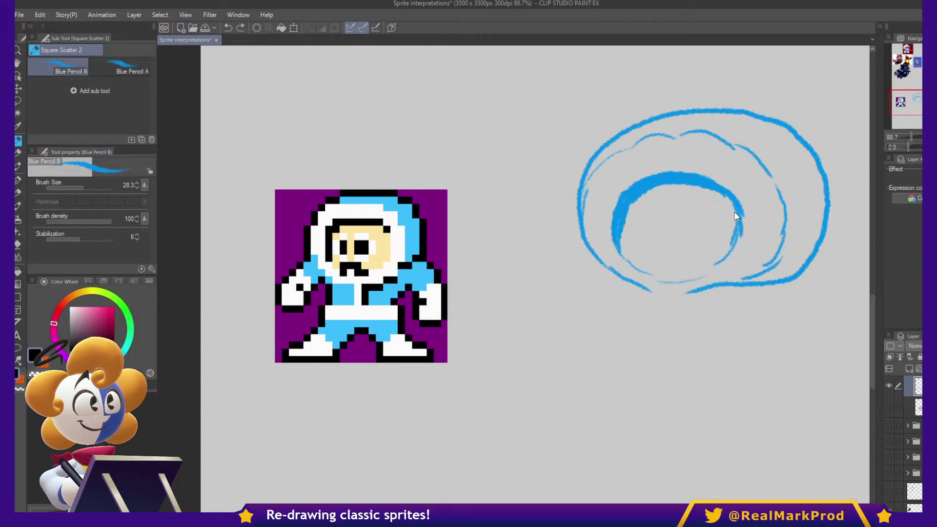
# - Redraw the lower rim of the hood's face opening so it closes in a small pointed tip at the chin
pyautogui.moveTo(612, 233)
pyautogui.mouseDown()
pyautogui.moveTo(663, 284)
pyautogui.moveTo(732, 242)
pyautogui.mouseUp()
pyautogui.hotkey('ctrl', 'z')
pyautogui.moveTo(664, 282)
pyautogui.mouseDown()
pyautogui.moveTo(715, 262)
pyautogui.moveTo(746, 219)
pyautogui.mouseUp()
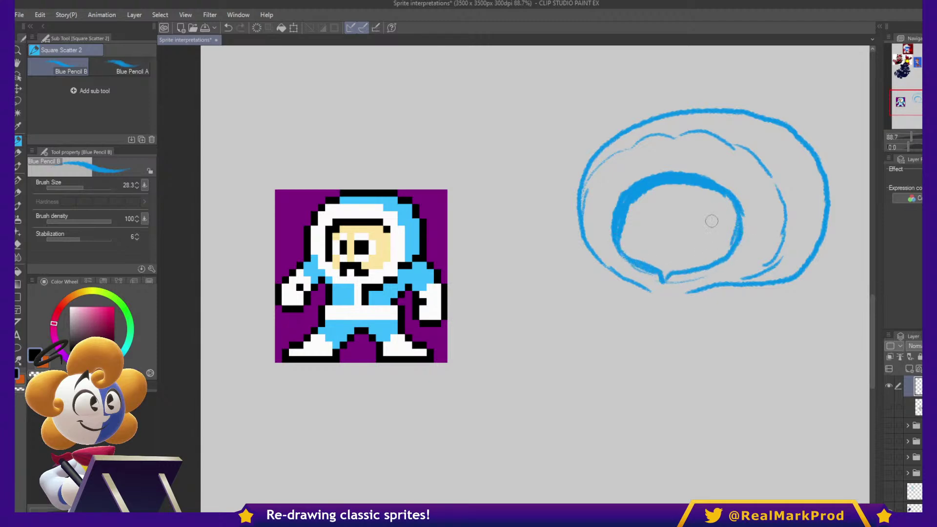
# - Sketch two curved drawstrings hanging from beneath the hood, each ending in a rectangular toggle
pyautogui.moveTo(650, 282); pyautogui.dragTo(607, 336)
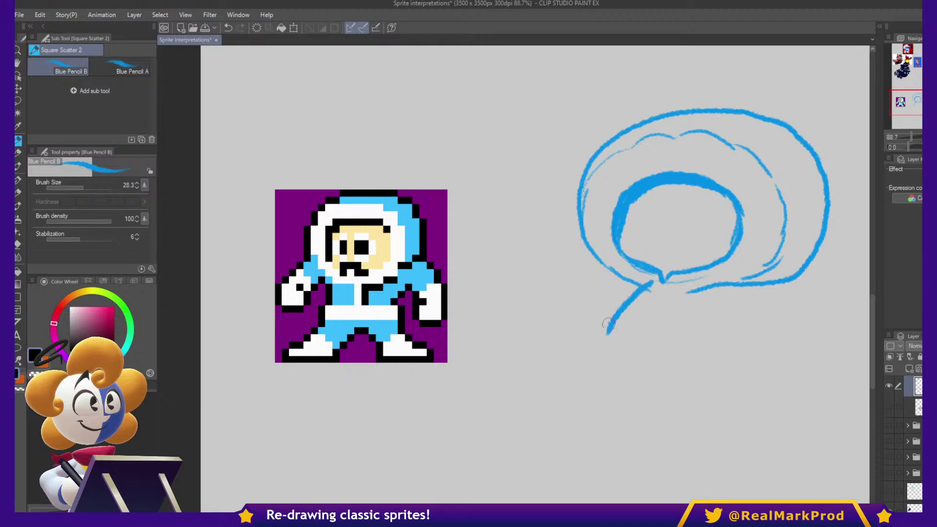
pyautogui.hotkey('ctrl', 'z')
pyautogui.moveTo(654, 280)
pyautogui.mouseDown()
pyautogui.moveTo(599, 330)
pyautogui.moveTo(612, 316)
pyautogui.moveTo(621, 332)
pyautogui.moveTo(599, 333)
pyautogui.mouseUp()
pyautogui.moveTo(682, 282)
pyautogui.mouseDown()
pyautogui.moveTo(706, 332)
pyautogui.moveTo(733, 346)
pyautogui.moveTo(748, 335)
pyautogui.moveTo(760, 351)
pyautogui.moveTo(725, 356)
pyautogui.mouseUp()
# - Sketch tall oval eyes with pupils and worried, slanted eyebrows inside the face opening
pyautogui.moveTo(635, 255)
pyautogui.mouseDown()
pyautogui.moveTo(635, 223)
pyautogui.moveTo(656, 206)
pyautogui.moveTo(664, 230)
pyautogui.moveTo(653, 261)
pyautogui.moveTo(676, 267)
pyautogui.moveTo(682, 215)
pyautogui.moveTo(700, 213)
pyautogui.moveTo(711, 234)
pyautogui.moveTo(707, 269)
pyautogui.moveTo(654, 229)
pyautogui.moveTo(684, 230)
pyautogui.moveTo(687, 253)
pyautogui.moveTo(684, 232)
pyautogui.moveTo(650, 229)
pyautogui.moveTo(649, 251)
pyautogui.mouseUp()
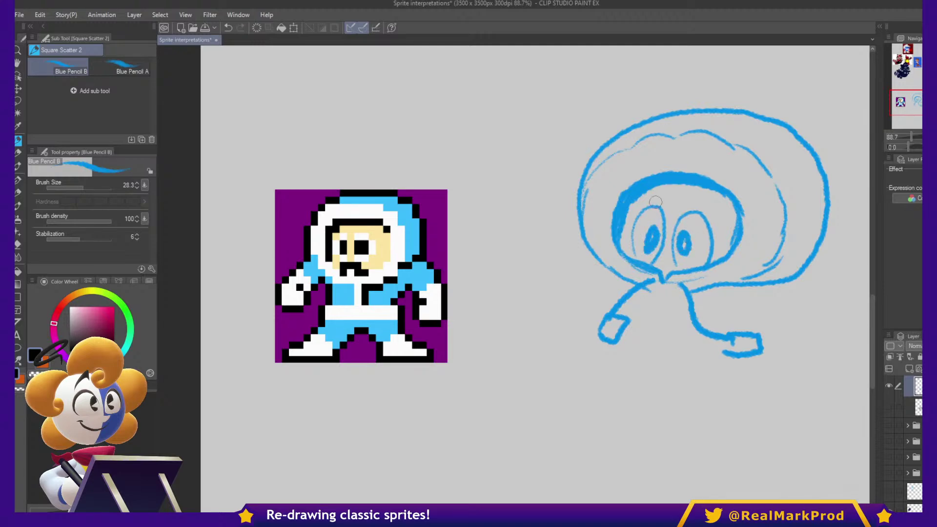
pyautogui.moveTo(640, 210)
pyautogui.mouseDown()
pyautogui.moveTo(666, 201)
pyautogui.moveTo(703, 213)
pyautogui.mouseUp()
pyautogui.moveTo(784, 221); pyautogui.dragTo(781, 177)
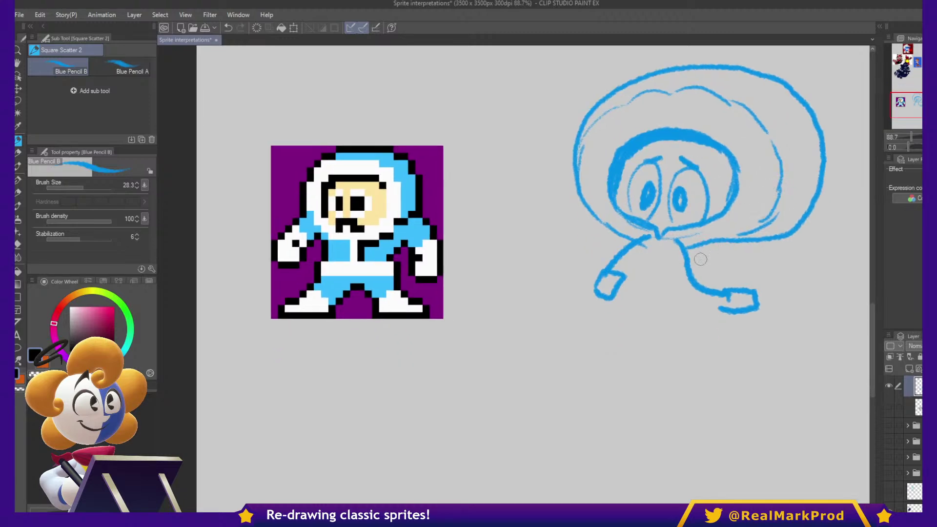
pyautogui.moveTo(780, 237); pyautogui.dragTo(846, 317)
pyautogui.hotkey('ctrl', 'z')
pyautogui.moveTo(608, 225); pyautogui.dragTo(529, 254)
pyautogui.moveTo(792, 243)
pyautogui.mouseDown()
pyautogui.moveTo(805, 265)
pyautogui.moveTo(738, 223)
pyautogui.moveTo(794, 265)
pyautogui.mouseUp()
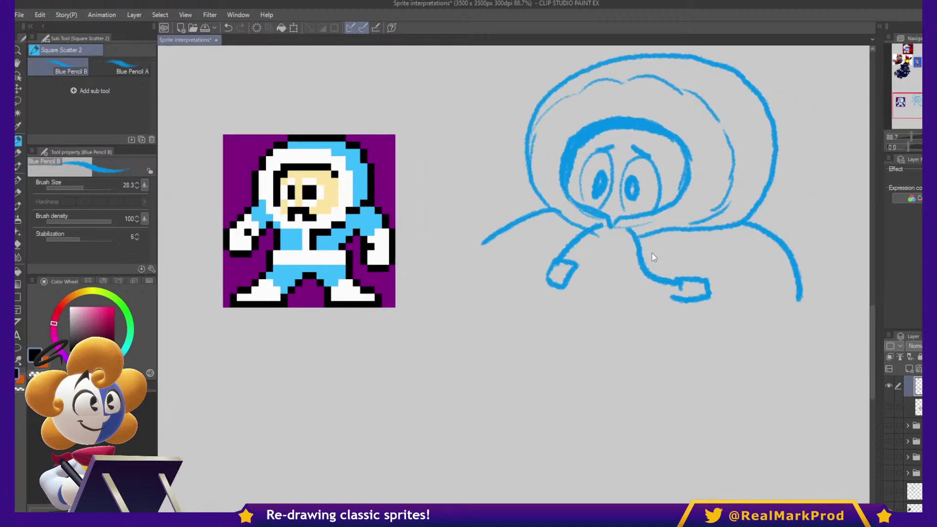
pyautogui.hotkey('ctrl', 'z')
pyautogui.hotkey('ctrl', 'z')
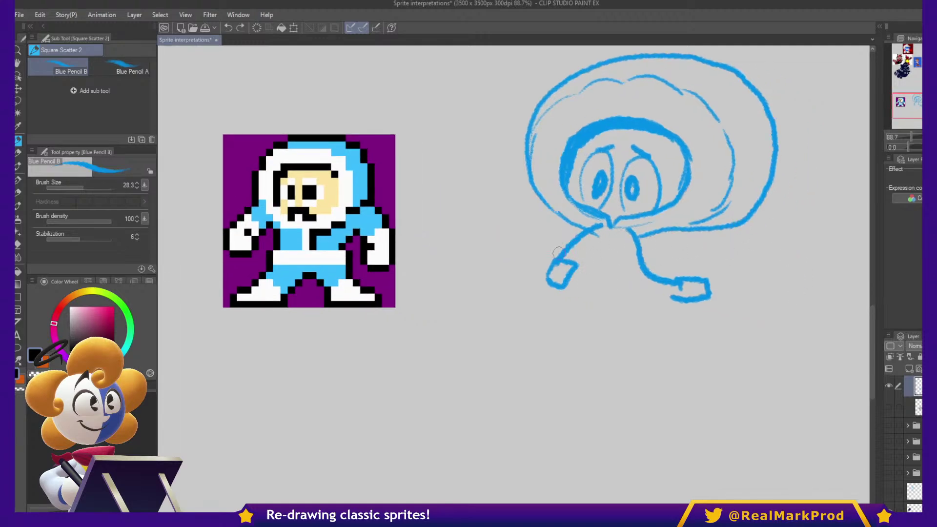
# - Sketch the body's side, the crotch line and two trouser legs in a wide stance, with the far knee bent
pyautogui.moveTo(562, 292)
pyautogui.mouseDown()
pyautogui.moveTo(559, 317)
pyautogui.moveTo(485, 415)
pyautogui.mouseUp()
pyautogui.moveTo(598, 367)
pyautogui.mouseDown()
pyautogui.moveTo(648, 371)
pyautogui.moveTo(544, 464)
pyautogui.mouseUp()
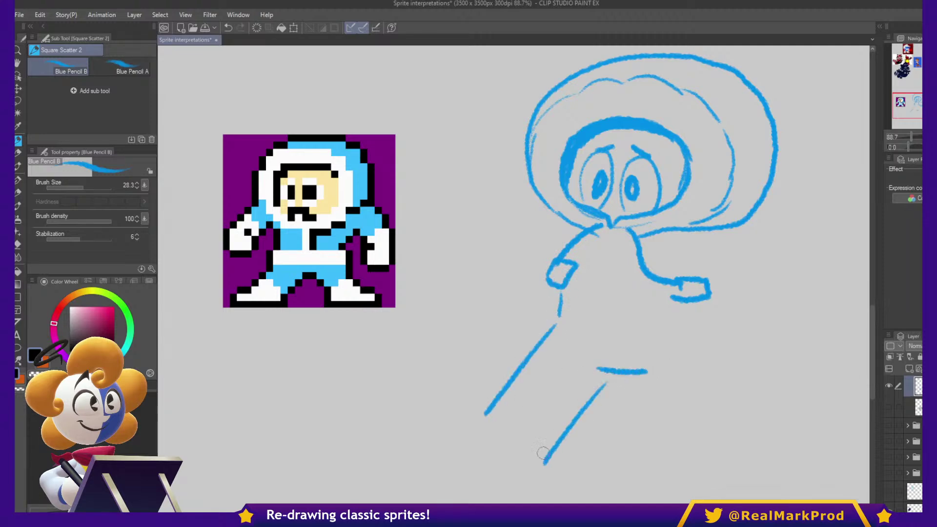
pyautogui.moveTo(640, 380); pyautogui.dragTo(672, 416)
pyautogui.moveTo(707, 352)
pyautogui.mouseDown()
pyautogui.moveTo(747, 392)
pyautogui.moveTo(719, 466)
pyautogui.mouseUp()
pyautogui.moveTo(660, 412)
pyautogui.mouseDown()
pyautogui.moveTo(646, 446)
pyautogui.moveTo(680, 421)
pyautogui.moveTo(710, 468)
pyautogui.mouseUp()
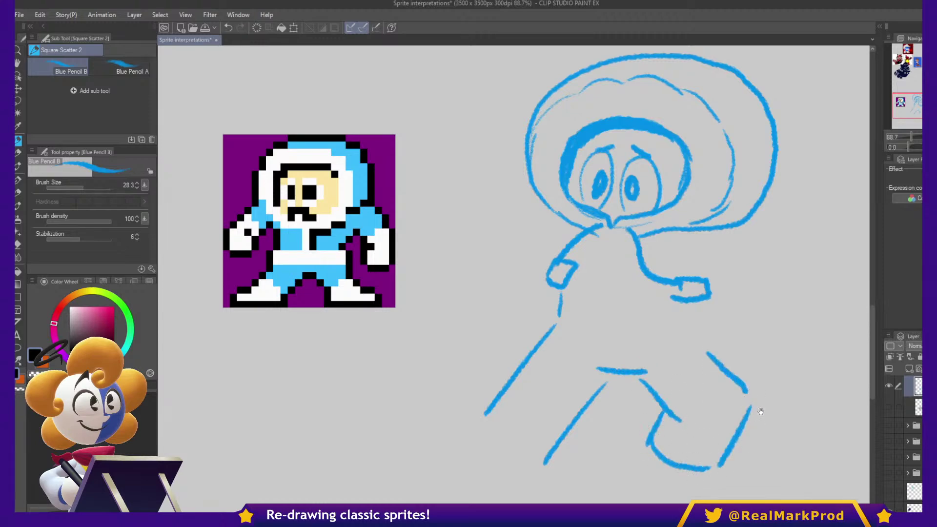
# - Sketch a low, pointed shoe beneath the bent leg
pyautogui.moveTo(762, 416); pyautogui.dragTo(767, 377)
pyautogui.moveTo(656, 407)
pyautogui.mouseDown()
pyautogui.moveTo(654, 466)
pyautogui.moveTo(736, 471)
pyautogui.mouseUp()
pyautogui.moveTo(717, 431)
pyautogui.mouseDown()
pyautogui.moveTo(704, 443)
pyautogui.moveTo(756, 462)
pyautogui.moveTo(730, 470)
pyautogui.mouseUp()
pyautogui.moveTo(740, 416); pyautogui.dragTo(778, 392)
# - Sketch the trouser cuff and a long pointed shoe with a sole line on the straight leg
pyautogui.moveTo(522, 365); pyautogui.dragTo(595, 396)
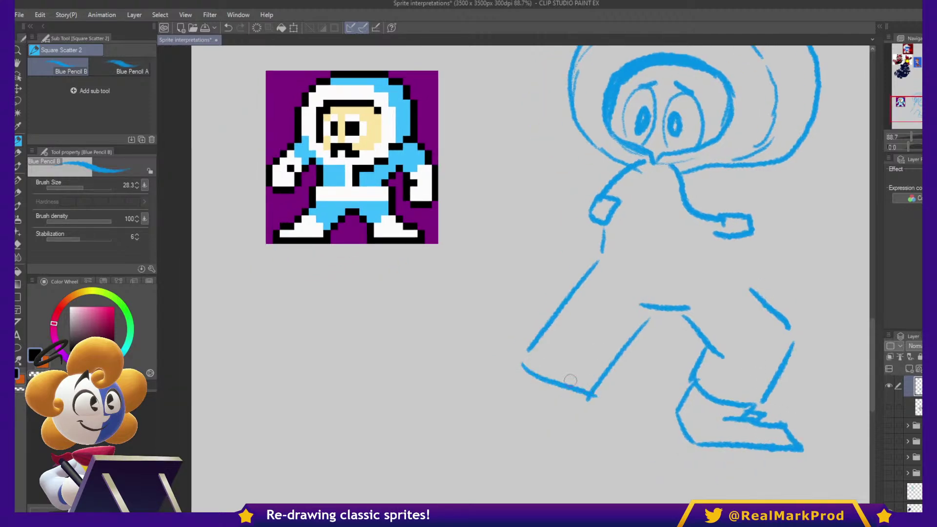
pyautogui.moveTo(514, 374)
pyautogui.mouseDown()
pyautogui.moveTo(547, 358)
pyautogui.moveTo(592, 398)
pyautogui.mouseUp()
pyautogui.moveTo(735, 396); pyautogui.dragTo(772, 413)
pyautogui.moveTo(521, 376)
pyautogui.mouseDown()
pyautogui.moveTo(452, 424)
pyautogui.moveTo(482, 444)
pyautogui.moveTo(574, 439)
pyautogui.moveTo(594, 407)
pyautogui.moveTo(595, 433)
pyautogui.mouseUp()
pyautogui.moveTo(453, 419)
pyautogui.mouseDown()
pyautogui.moveTo(480, 441)
pyautogui.moveTo(594, 434)
pyautogui.moveTo(485, 452)
pyautogui.moveTo(444, 424)
pyautogui.moveTo(458, 412)
pyautogui.moveTo(432, 437)
pyautogui.moveTo(590, 421)
pyautogui.mouseUp()
pyautogui.press('c')
pyautogui.press('c')
pyautogui.click(656, 375)
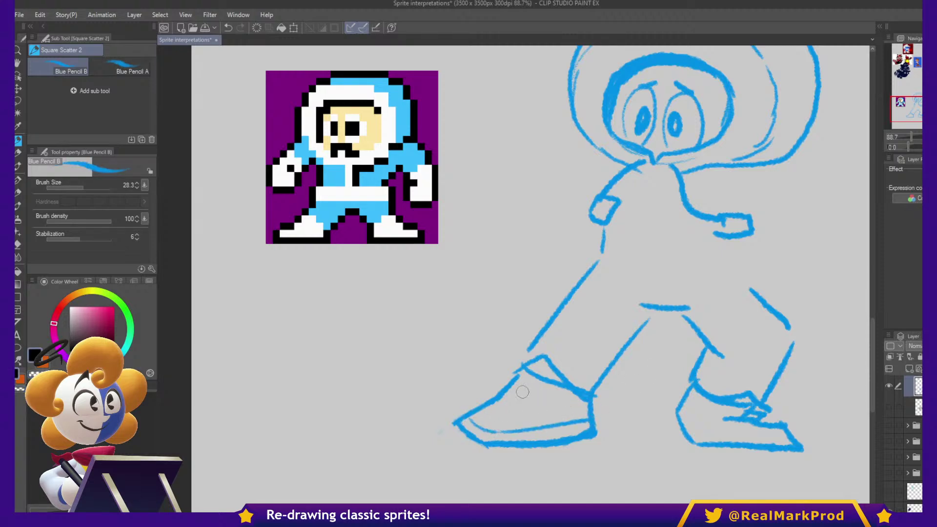
# - Add toe-cap and sole detail lines to both shoes
pyautogui.moveTo(499, 398); pyautogui.dragTo(546, 424)
pyautogui.moveTo(686, 408)
pyautogui.mouseDown()
pyautogui.moveTo(694, 430)
pyautogui.moveTo(789, 437)
pyautogui.mouseUp()
pyautogui.moveTo(689, 435)
pyautogui.mouseDown()
pyautogui.moveTo(750, 454)
pyautogui.moveTo(799, 444)
pyautogui.moveTo(779, 429)
pyautogui.moveTo(707, 430)
pyautogui.moveTo(754, 442)
pyautogui.moveTo(793, 434)
pyautogui.moveTo(737, 438)
pyautogui.moveTo(747, 438)
pyautogui.moveTo(696, 428)
pyautogui.moveTo(768, 417)
pyautogui.moveTo(745, 405)
pyautogui.moveTo(768, 399)
pyautogui.moveTo(778, 429)
pyautogui.moveTo(765, 418)
pyautogui.moveTo(781, 427)
pyautogui.moveTo(762, 418)
pyautogui.mouseUp()
pyautogui.press('c')
pyautogui.press('x')
# - Sketch the jacket's outer side and a curved hem band around the waist, and reinforce the crotch line
pyautogui.moveTo(809, 337); pyautogui.dragTo(806, 388)
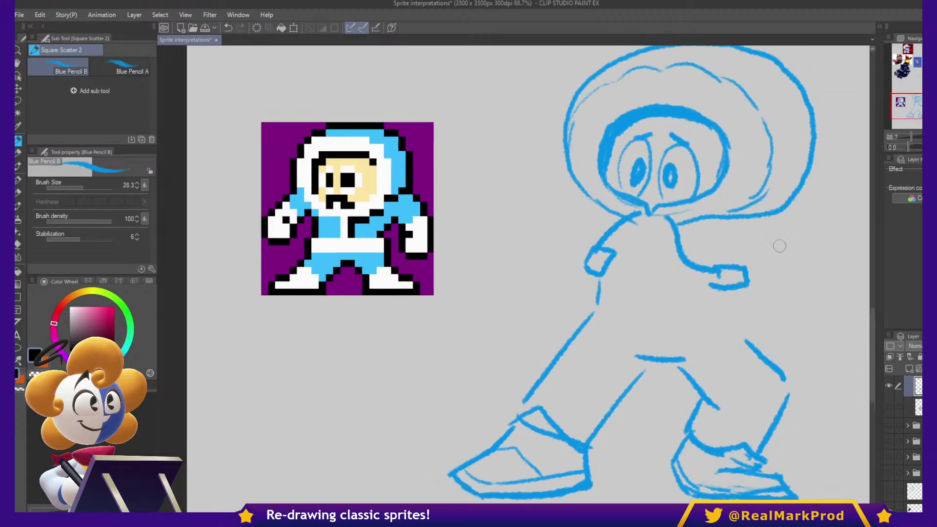
pyautogui.scroll(1, 804, 261)
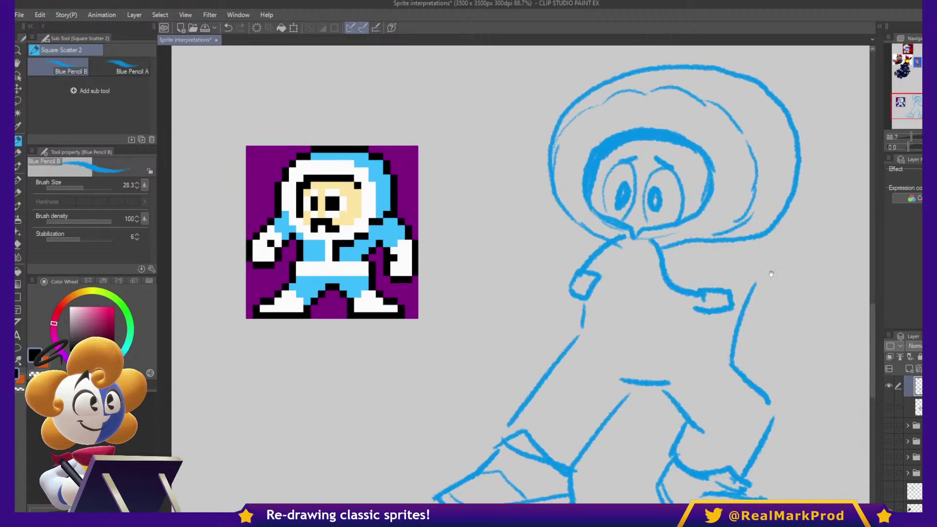
pyautogui.moveTo(593, 323); pyautogui.dragTo(726, 322)
pyautogui.moveTo(586, 349); pyautogui.dragTo(717, 372)
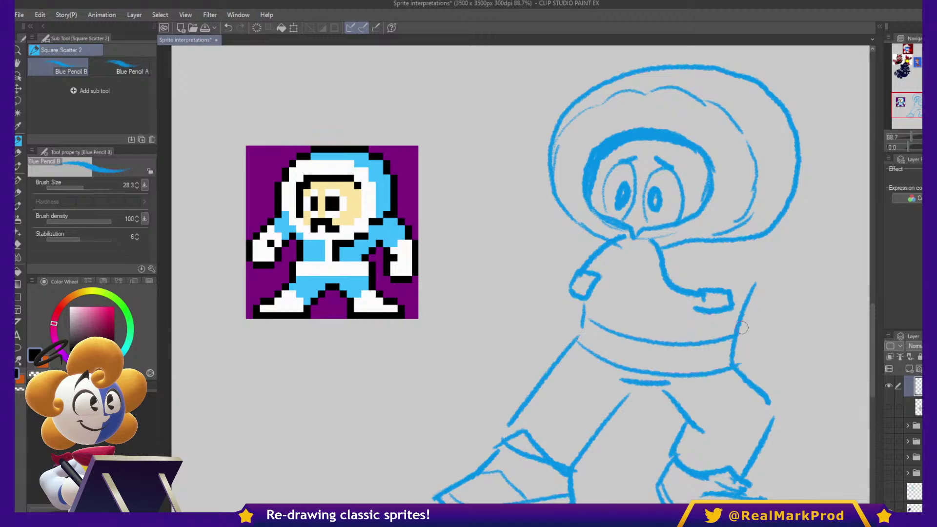
pyautogui.hotkey('ctrl', 'z')
pyautogui.hotkey('ctrl', 'z')
pyautogui.moveTo(587, 304)
pyautogui.mouseDown()
pyautogui.moveTo(673, 334)
pyautogui.moveTo(737, 326)
pyautogui.mouseUp()
pyautogui.moveTo(580, 338)
pyautogui.mouseDown()
pyautogui.moveTo(668, 364)
pyautogui.moveTo(739, 350)
pyautogui.mouseUp()
pyautogui.hotkey('ctrl', 'z')
pyautogui.moveTo(579, 337)
pyautogui.mouseDown()
pyautogui.moveTo(609, 356)
pyautogui.moveTo(731, 359)
pyautogui.mouseUp()
pyautogui.moveTo(628, 384); pyautogui.dragTo(681, 386)
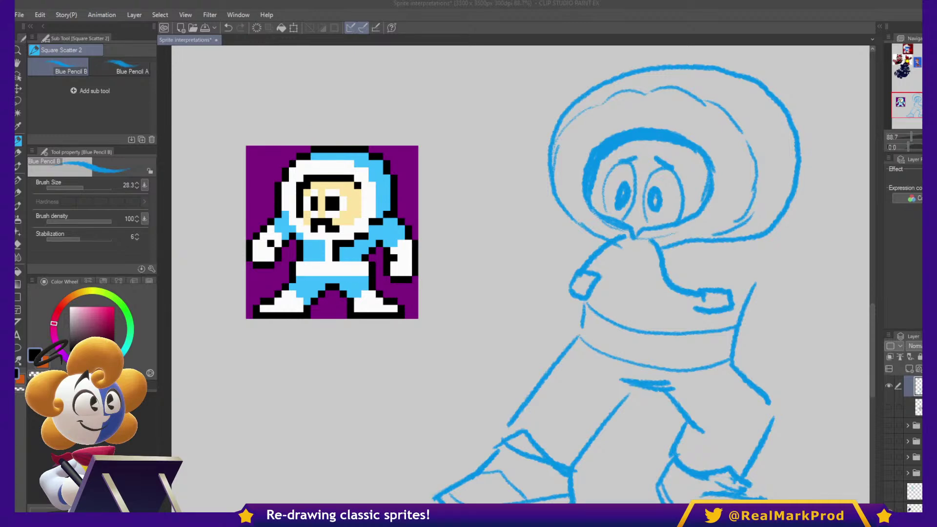
# - Sketch the shoulder and underside of the upper arm nearest the sprite
pyautogui.scroll(-1, 566, 127)
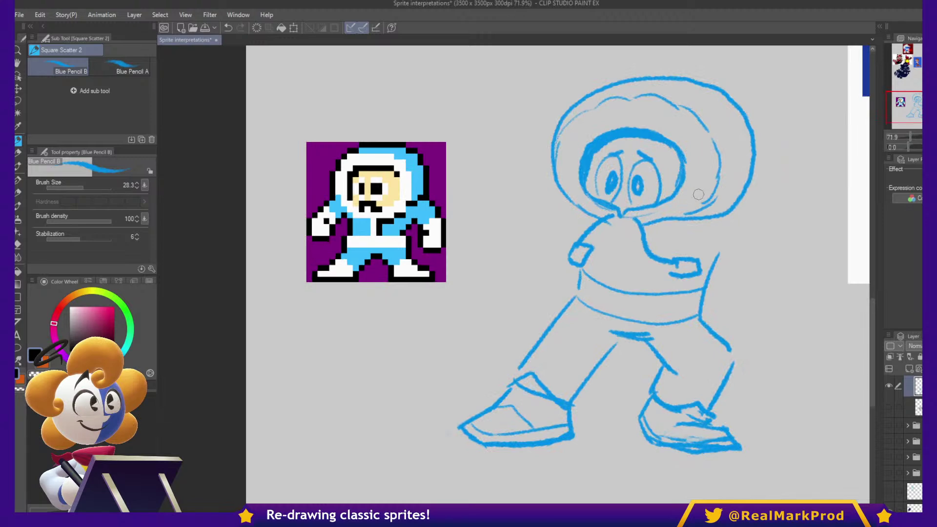
pyautogui.moveTo(571, 200); pyautogui.dragTo(489, 235)
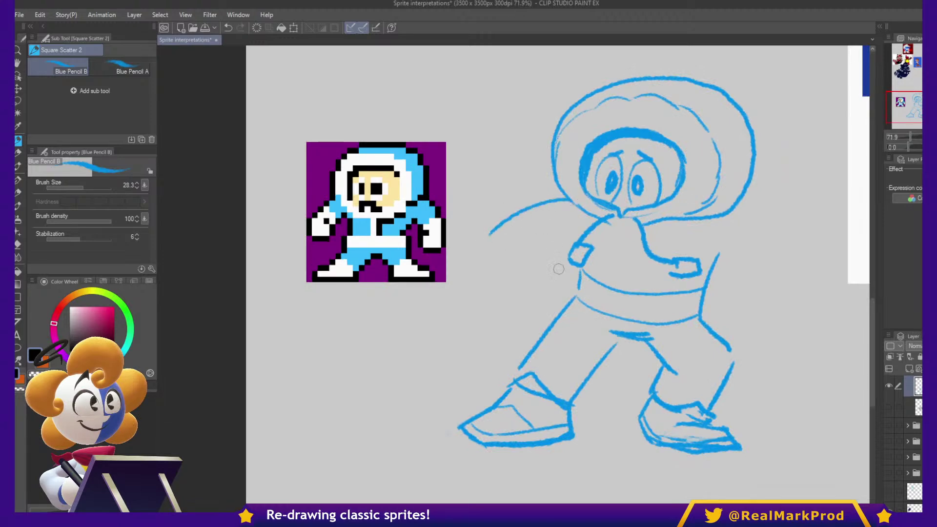
pyautogui.moveTo(508, 293); pyautogui.dragTo(556, 264)
pyautogui.hotkey('ctrl', 'z')
pyautogui.moveTo(494, 274); pyautogui.dragTo(569, 254)
# - Sketch the opposite arm curving outward and down into a large, flat-bottomed mitten
pyautogui.moveTo(730, 213)
pyautogui.mouseDown()
pyautogui.moveTo(795, 242)
pyautogui.moveTo(817, 270)
pyautogui.mouseUp()
pyautogui.moveTo(713, 268)
pyautogui.mouseDown()
pyautogui.moveTo(793, 296)
pyautogui.moveTo(776, 300)
pyautogui.moveTo(775, 319)
pyautogui.moveTo(794, 320)
pyautogui.mouseUp()
pyautogui.moveTo(823, 276)
pyautogui.mouseDown()
pyautogui.moveTo(847, 330)
pyautogui.moveTo(767, 347)
pyautogui.mouseUp()
pyautogui.hotkey('ctrl', 'z')
pyautogui.moveTo(824, 272); pyautogui.dragTo(832, 343)
pyautogui.moveTo(777, 318)
pyautogui.mouseDown()
pyautogui.moveTo(791, 345)
pyautogui.moveTo(839, 343)
pyautogui.mouseUp()
# - Sketch a bulky mitten with a bent thumb on the arm nearest the sprite
pyautogui.moveTo(484, 239)
pyautogui.mouseDown()
pyautogui.moveTo(428, 286)
pyautogui.moveTo(483, 326)
pyautogui.mouseUp()
pyautogui.moveTo(511, 272)
pyautogui.mouseDown()
pyautogui.moveTo(520, 293)
pyautogui.moveTo(476, 310)
pyautogui.mouseUp()
pyautogui.moveTo(486, 307)
pyautogui.mouseDown()
pyautogui.moveTo(492, 315)
pyautogui.moveTo(482, 328)
pyautogui.mouseUp()
pyautogui.moveTo(492, 229); pyautogui.dragTo(447, 286)
pyautogui.moveTo(459, 257)
pyautogui.mouseDown()
pyautogui.moveTo(435, 295)
pyautogui.moveTo(484, 326)
pyautogui.mouseUp()
# - Draw curved cuff lines separating both mittens from the sleeves
pyautogui.moveTo(504, 222); pyautogui.dragTo(520, 260)
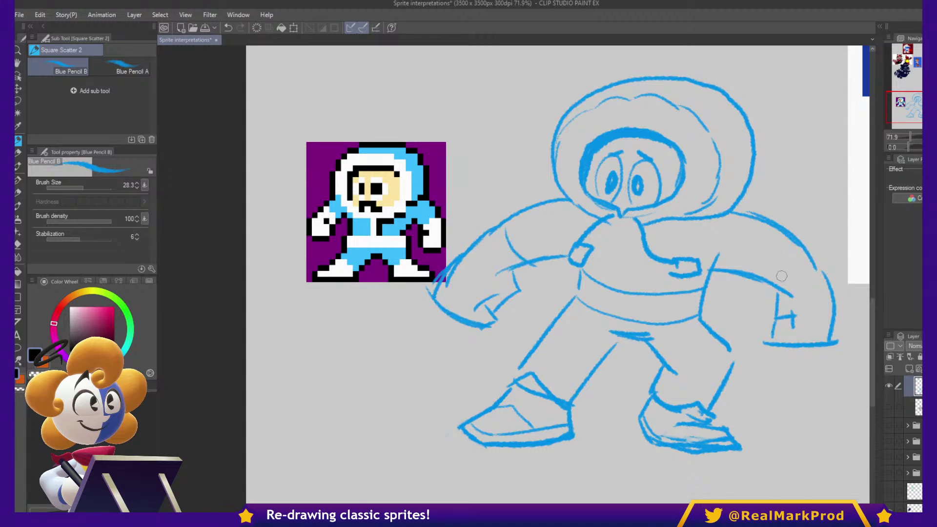
pyautogui.hotkey('ctrl', 'z')
pyautogui.moveTo(493, 228); pyautogui.dragTo(524, 261)
pyautogui.moveTo(773, 281); pyautogui.dragTo(811, 260)
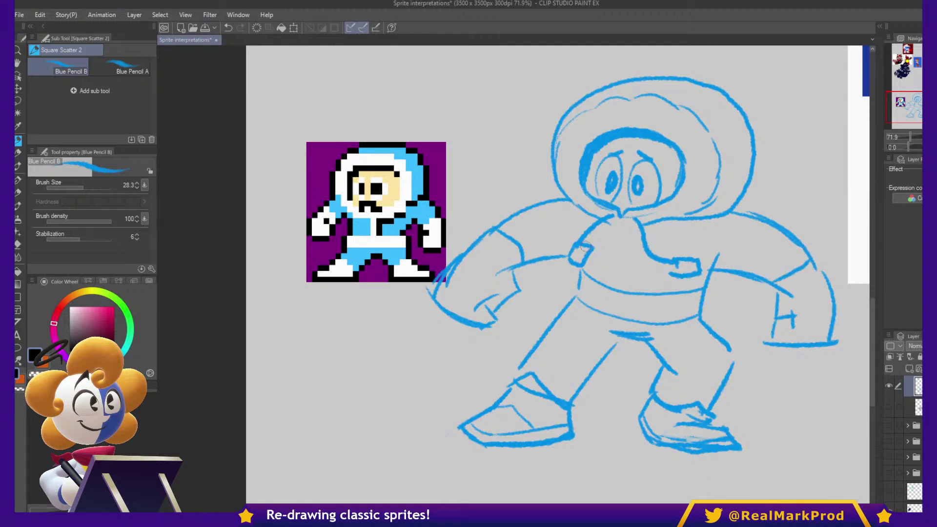
# - Add small drop-shaped accent marks beside the hood, and sketch the jacket's front opening lines and collar
pyautogui.moveTo(542, 98); pyautogui.dragTo(530, 130)
pyautogui.moveTo(654, 217)
pyautogui.mouseDown()
pyautogui.moveTo(669, 257)
pyautogui.moveTo(638, 274)
pyautogui.moveTo(653, 331)
pyautogui.mouseUp()
pyautogui.hotkey('ctrl', 'z')
pyautogui.moveTo(635, 261); pyautogui.dragTo(668, 327)
pyautogui.moveTo(668, 263); pyautogui.dragTo(684, 336)
pyautogui.moveTo(623, 260)
pyautogui.mouseDown()
pyautogui.moveTo(654, 268)
pyautogui.moveTo(656, 258)
pyautogui.mouseUp()
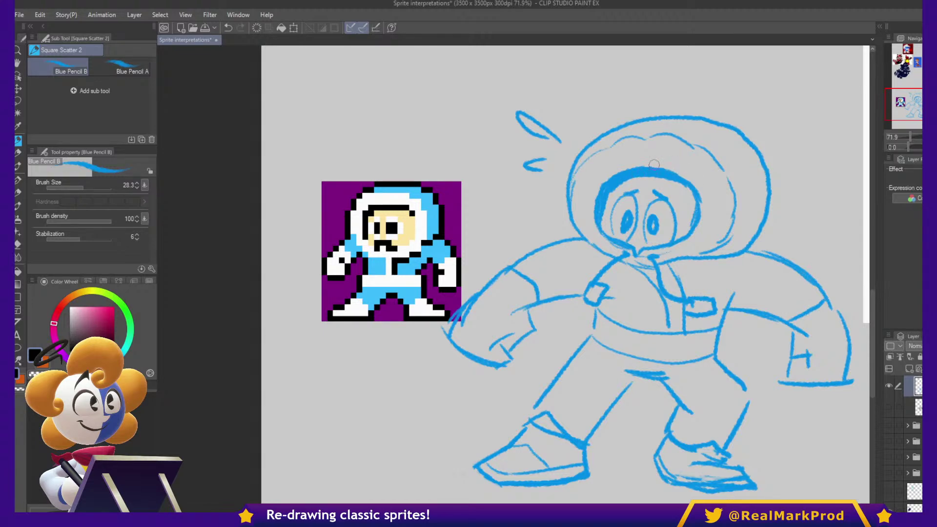
# - Sketch two rounded hair tufts sweeping out over the upper rim of the face opening
pyautogui.moveTo(660, 171)
pyautogui.mouseDown()
pyautogui.moveTo(612, 164)
pyautogui.moveTo(597, 186)
pyautogui.mouseUp()
pyautogui.moveTo(816, 291); pyautogui.dragTo(787, 259)
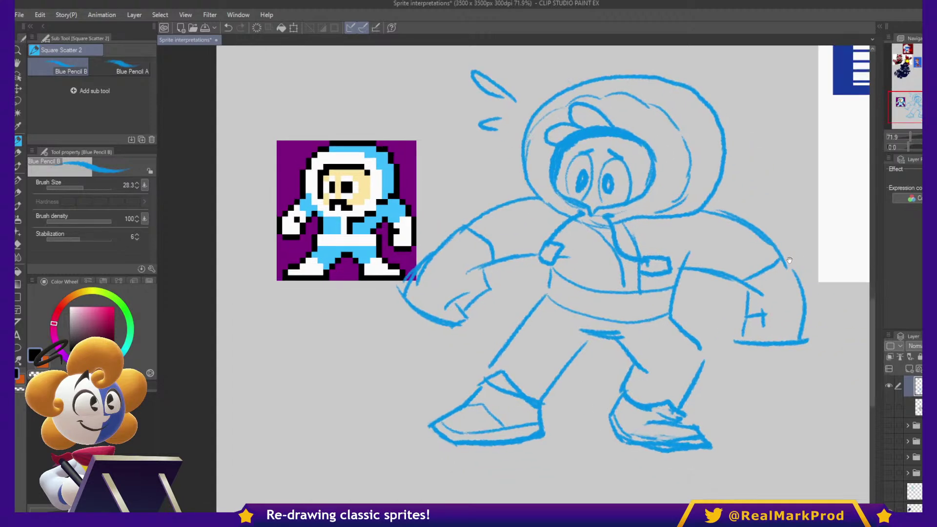
# - Lasso the head with its accent marks and scale it to 107% width and 110% height
pyautogui.moveTo(805, 308); pyautogui.dragTo(808, 365)
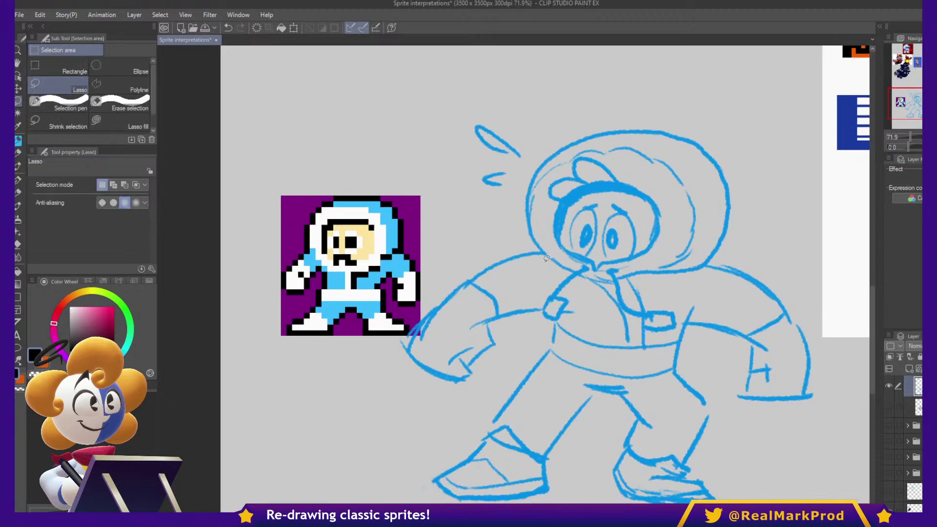
pyautogui.moveTo(506, 223)
pyautogui.mouseDown()
pyautogui.moveTo(771, 128)
pyautogui.moveTo(723, 253)
pyautogui.moveTo(677, 273)
pyautogui.moveTo(578, 273)
pyautogui.mouseUp()
pyautogui.hotkey('ctrl', 't')
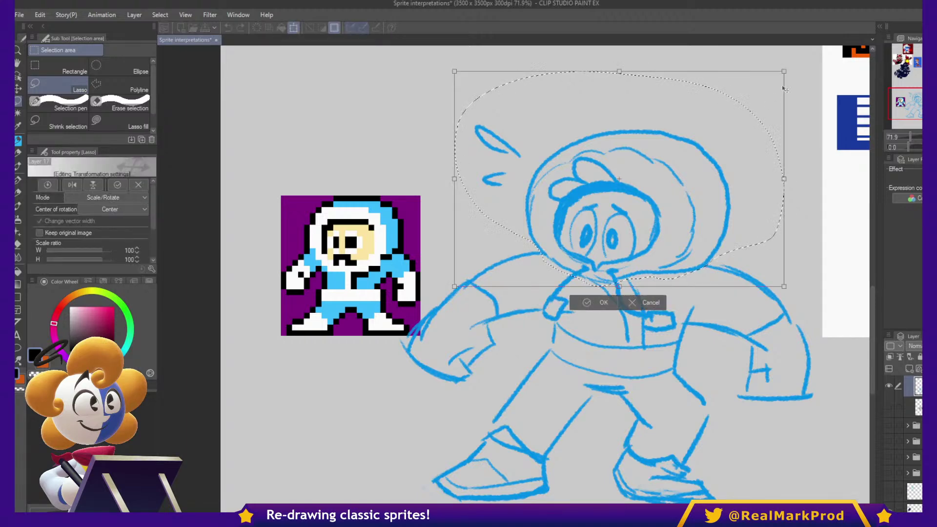
pyautogui.moveTo(791, 64); pyautogui.dragTo(796, 151)
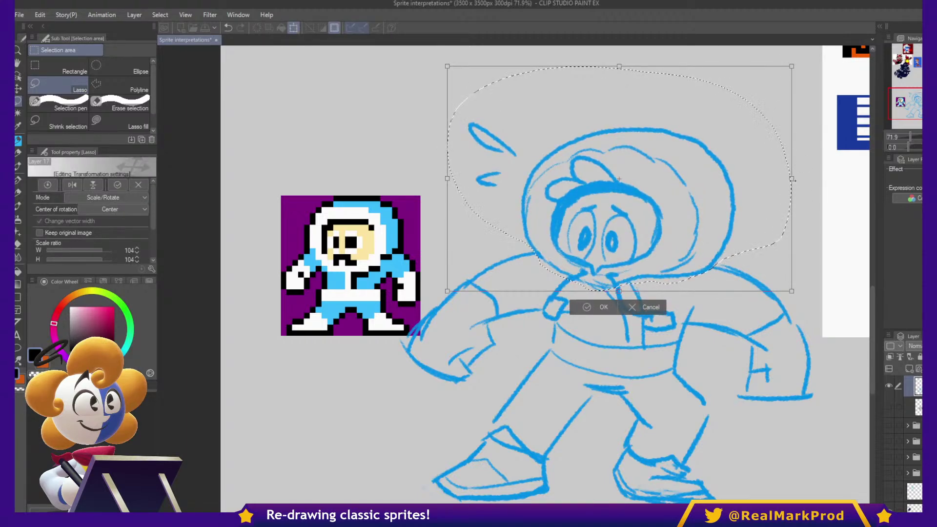
pyautogui.moveTo(791, 66); pyautogui.dragTo(792, 61)
pyautogui.moveTo(759, 186); pyautogui.dragTo(763, 184)
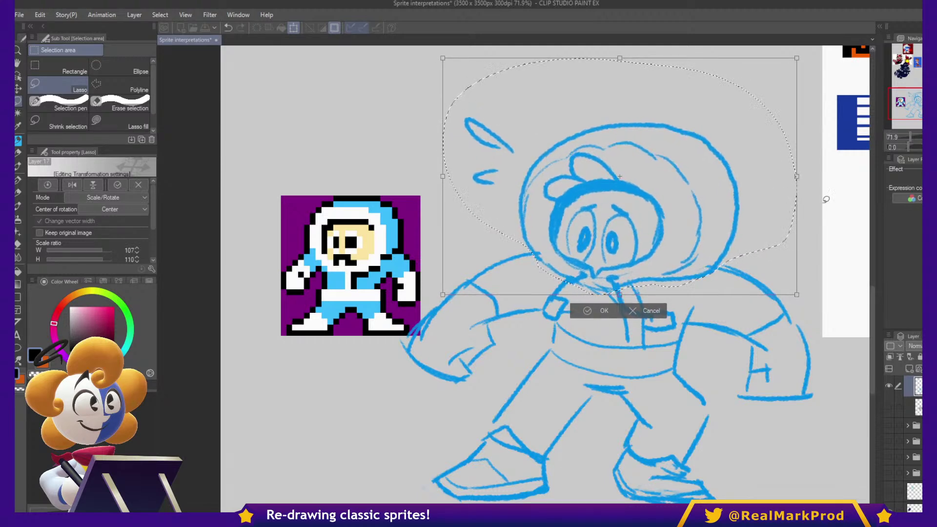
pyautogui.press('Return')
pyautogui.hotkey('ctrl', 'd')
# - Switch to the Neat lines COLOR brush
pyautogui.press('p')
pyautogui.moveTo(737, 379); pyautogui.dragTo(740, 344)
pyautogui.scroll(1, 915, 405)
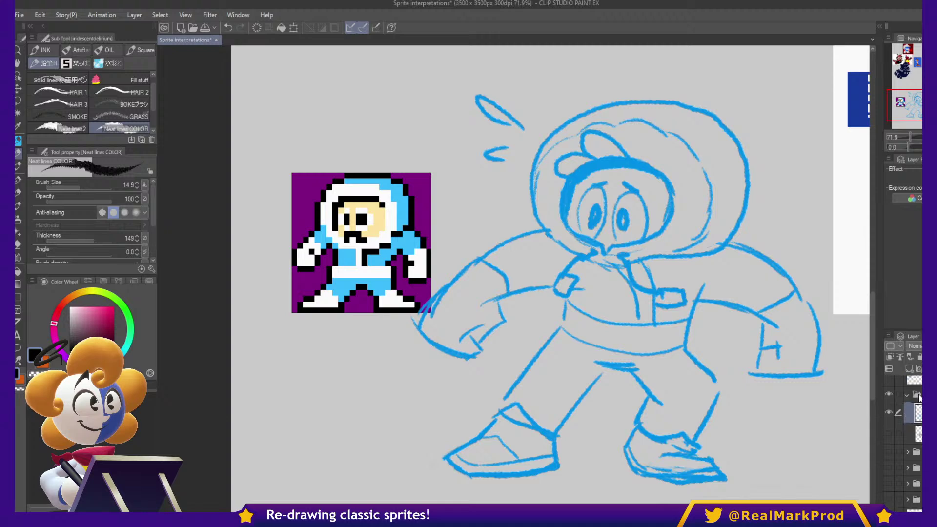
# - Add a new layer above the blue sketch, fade the sketch layer, and make the new layer active
pyautogui.click(910, 369)
pyautogui.click(919, 435)
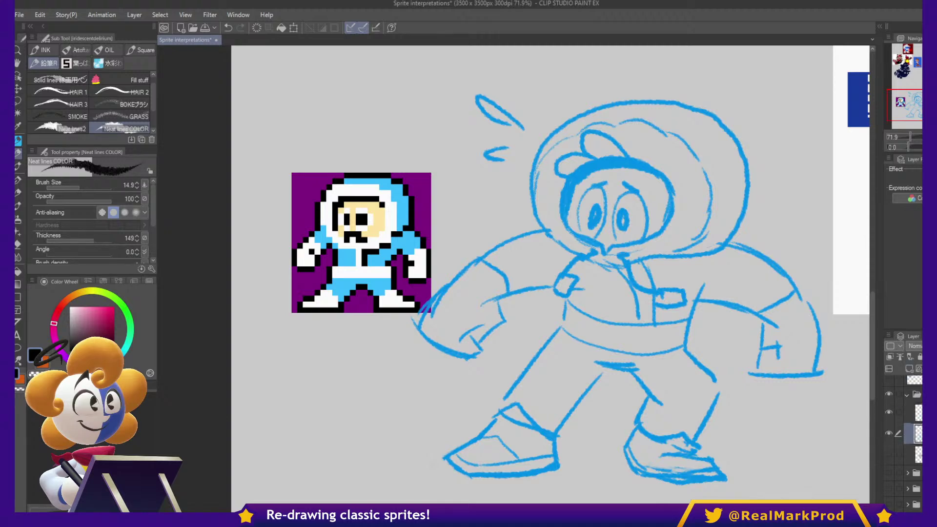
pyautogui.click(892, 455)
pyautogui.click(892, 455)
pyautogui.click(918, 416)
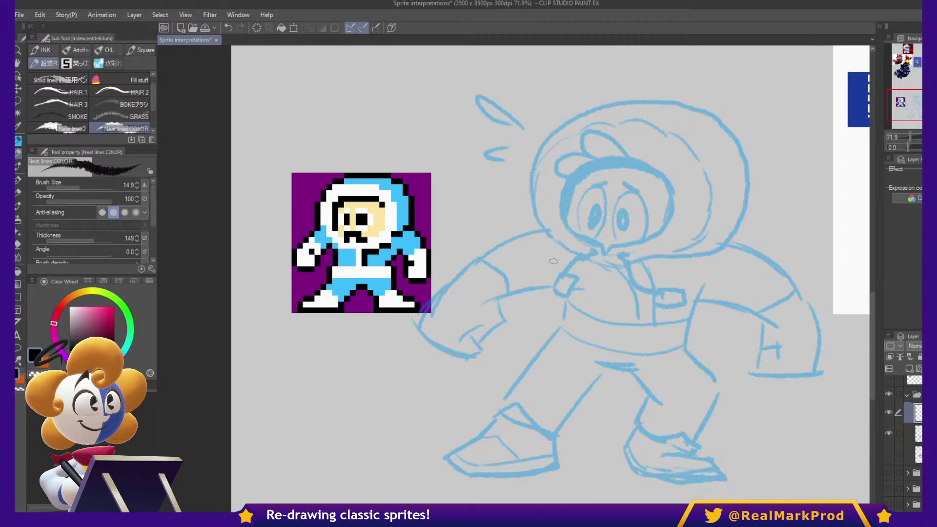
# - Ink the face opening and both drawstrings with their square toggles in dark blue
pyautogui.scroll(2, 566, 267)
pyautogui.moveTo(614, 301); pyautogui.dragTo(566, 279)
pyautogui.click(97, 366)
pyautogui.moveTo(113, 337); pyautogui.dragTo(113, 327)
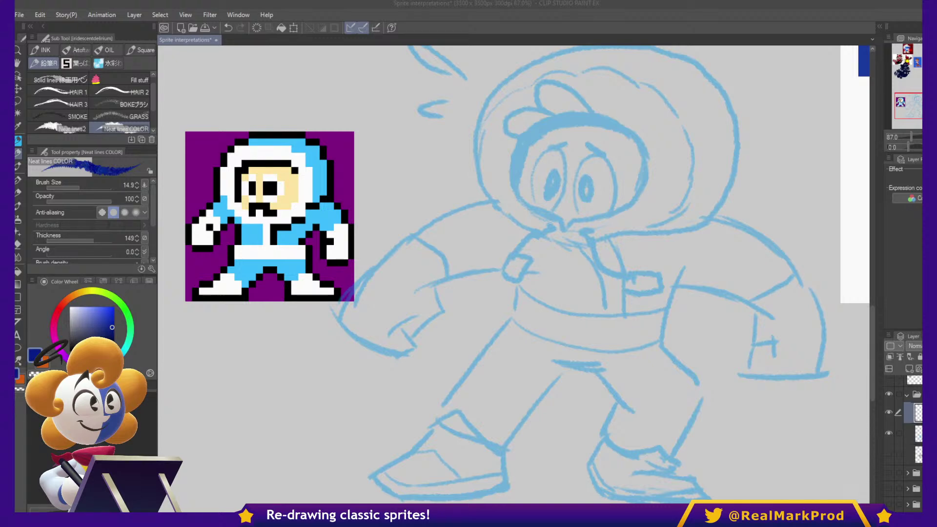
pyautogui.moveTo(553, 227); pyautogui.dragTo(501, 280)
pyautogui.click(589, 234)
pyautogui.moveTo(587, 232); pyautogui.dragTo(609, 271)
pyautogui.hotkey('ctrl', 'z')
pyautogui.moveTo(588, 232)
pyautogui.mouseDown()
pyautogui.moveTo(596, 252)
pyautogui.moveTo(590, 234)
pyautogui.moveTo(586, 261)
pyautogui.moveTo(599, 275)
pyautogui.moveTo(663, 259)
pyautogui.moveTo(642, 285)
pyautogui.mouseUp()
pyautogui.hotkey('ctrl', 'z')
pyautogui.hotkey('ctrl', 'z')
pyautogui.moveTo(543, 223)
pyautogui.mouseDown()
pyautogui.moveTo(588, 234)
pyautogui.moveTo(526, 205)
pyautogui.moveTo(513, 182)
pyautogui.moveTo(520, 149)
pyautogui.moveTo(546, 126)
pyautogui.moveTo(615, 127)
pyautogui.moveTo(642, 165)
pyautogui.moveTo(638, 194)
pyautogui.moveTo(562, 230)
pyautogui.mouseUp()
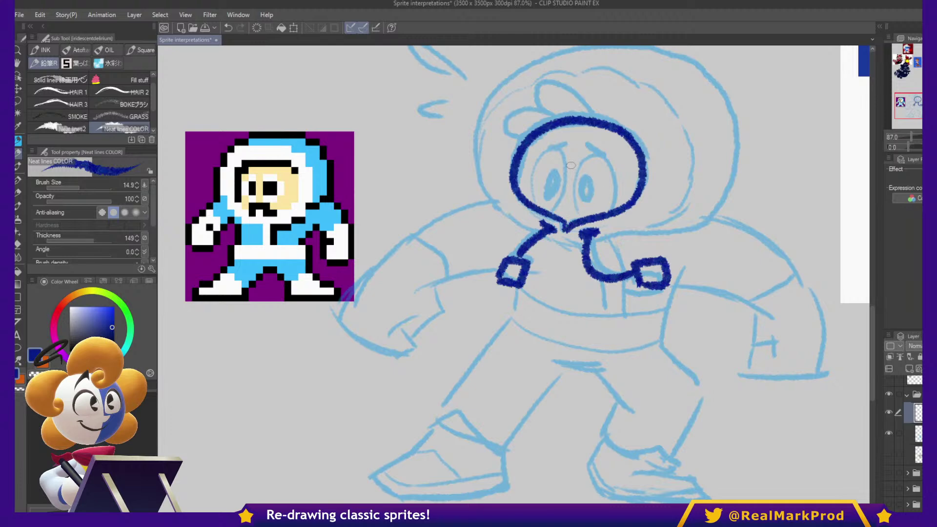
# - Ink the two rounded hair tufts above the face and thicken the adjoining rim of the face opening
pyautogui.moveTo(512, 185)
pyautogui.mouseDown()
pyautogui.moveTo(524, 138)
pyautogui.moveTo(553, 113)
pyautogui.moveTo(603, 126)
pyautogui.moveTo(587, 97)
pyautogui.moveTo(551, 79)
pyautogui.moveTo(535, 97)
pyautogui.moveTo(566, 126)
pyautogui.moveTo(530, 114)
pyautogui.moveTo(493, 136)
pyautogui.moveTo(512, 152)
pyautogui.mouseUp()
pyautogui.hotkey('ctrl', 'z')
pyautogui.hotkey('ctrl', 'z')
pyautogui.hotkey('ctrl', 'z')
pyautogui.moveTo(613, 124)
pyautogui.mouseDown()
pyautogui.moveTo(556, 72)
pyautogui.moveTo(519, 81)
pyautogui.moveTo(510, 125)
pyautogui.moveTo(489, 134)
pyautogui.moveTo(487, 150)
pyautogui.moveTo(513, 153)
pyautogui.moveTo(527, 172)
pyautogui.moveTo(520, 184)
pyautogui.moveTo(515, 154)
pyautogui.moveTo(517, 188)
pyautogui.mouseUp()
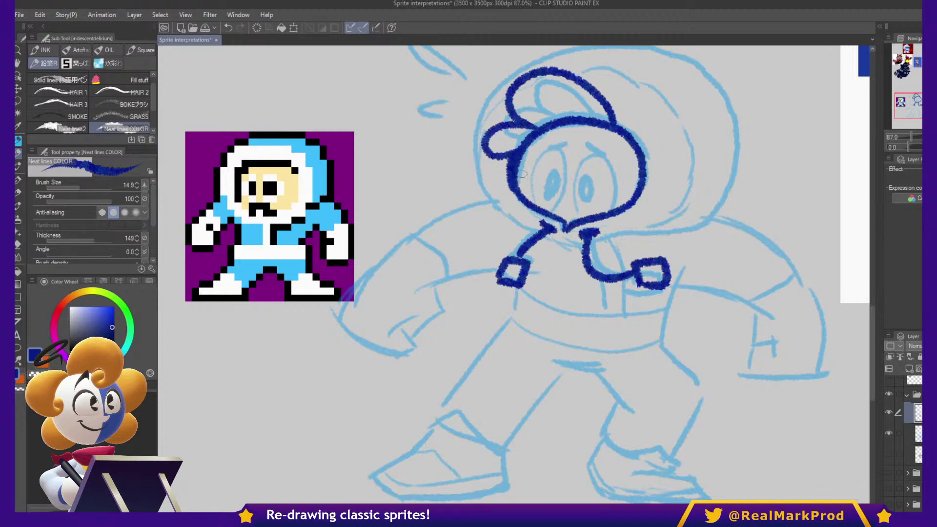
pyautogui.moveTo(616, 119); pyautogui.dragTo(640, 144)
# - Ink the oval eyes, the worried eyebrows and the dark filled pupils
pyautogui.moveTo(547, 150)
pyautogui.mouseDown()
pyautogui.moveTo(599, 153)
pyautogui.moveTo(566, 169)
pyautogui.moveTo(555, 209)
pyautogui.moveTo(539, 161)
pyautogui.moveTo(538, 203)
pyautogui.moveTo(534, 165)
pyautogui.moveTo(544, 151)
pyautogui.moveTo(596, 156)
pyautogui.moveTo(575, 175)
pyautogui.moveTo(577, 214)
pyautogui.mouseUp()
pyautogui.hotkey('ctrl', 'z')
pyautogui.moveTo(596, 151)
pyautogui.mouseDown()
pyautogui.moveTo(614, 178)
pyautogui.moveTo(610, 205)
pyautogui.mouseUp()
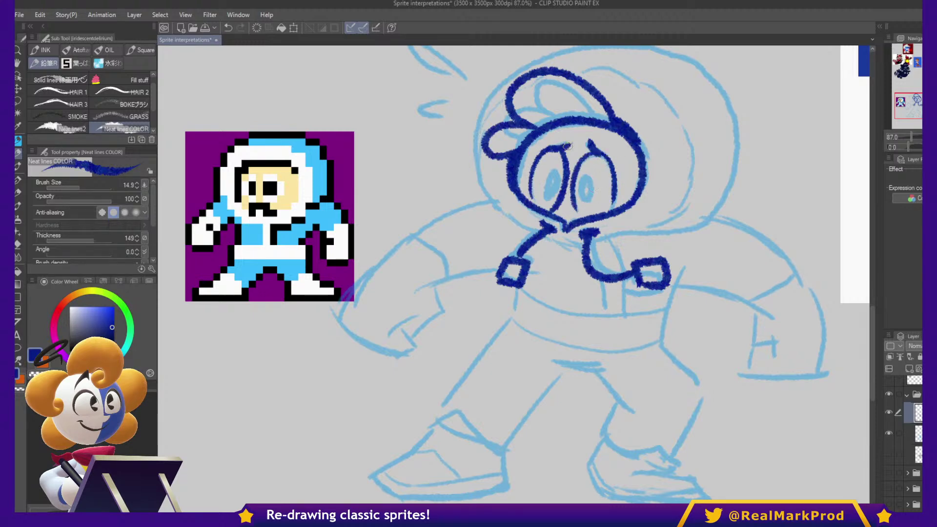
pyautogui.moveTo(550, 171); pyautogui.dragTo(556, 184)
pyautogui.moveTo(588, 186)
pyautogui.mouseDown()
pyautogui.moveTo(589, 178)
pyautogui.moveTo(584, 197)
pyautogui.moveTo(589, 188)
pyautogui.mouseUp()
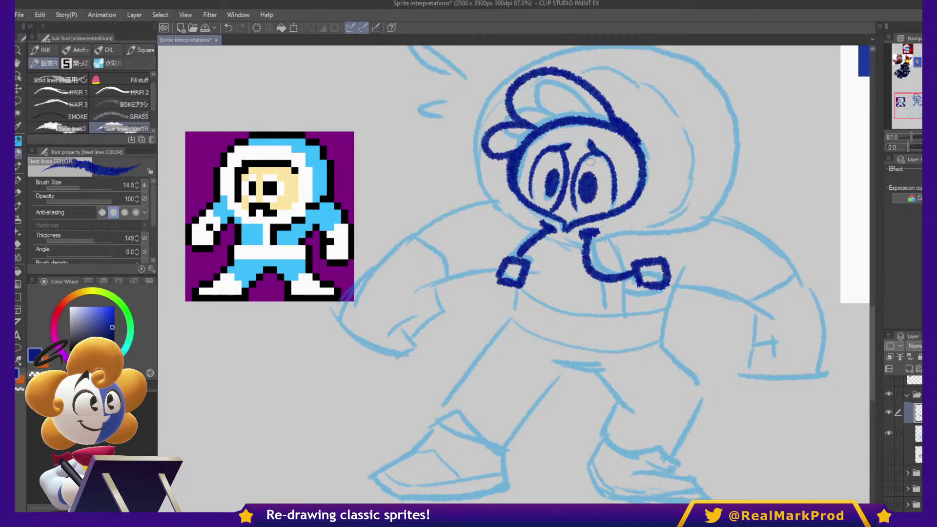
# - Ink the scalloped outline of the hood's fur trim around the face
pyautogui.moveTo(571, 158); pyautogui.dragTo(557, 241)
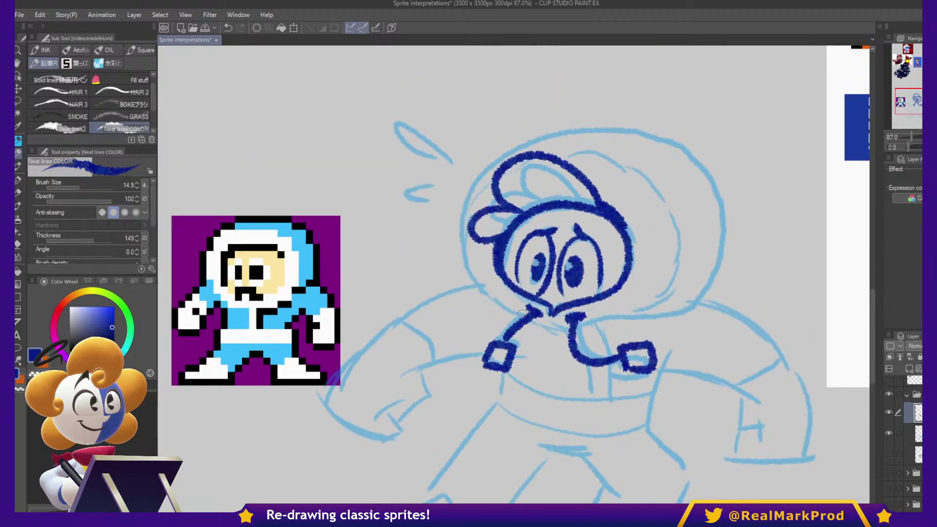
pyautogui.moveTo(521, 315)
pyautogui.mouseDown()
pyautogui.moveTo(477, 277)
pyautogui.moveTo(467, 201)
pyautogui.moveTo(487, 168)
pyautogui.moveTo(524, 138)
pyautogui.moveTo(569, 136)
pyautogui.moveTo(606, 149)
pyautogui.mouseUp()
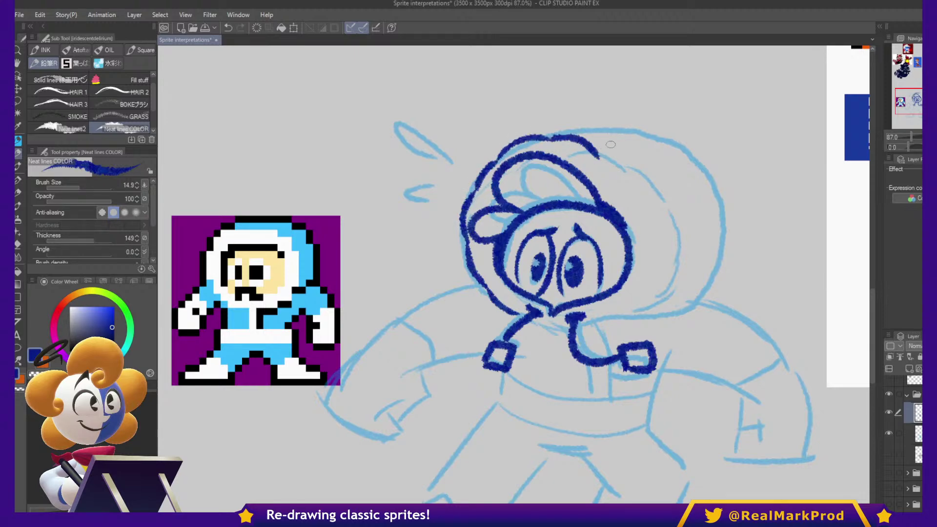
pyautogui.hotkey('ctrl', 'z')
pyautogui.hotkey('ctrl', 'z')
pyautogui.moveTo(497, 163)
pyautogui.mouseDown()
pyautogui.moveTo(559, 138)
pyautogui.moveTo(627, 165)
pyautogui.moveTo(651, 160)
pyautogui.moveTo(631, 163)
pyautogui.moveTo(667, 189)
pyautogui.moveTo(676, 267)
pyautogui.moveTo(651, 294)
pyautogui.moveTo(661, 290)
pyautogui.moveTo(605, 325)
pyautogui.moveTo(540, 318)
pyautogui.moveTo(600, 332)
pyautogui.moveTo(605, 348)
pyautogui.moveTo(589, 366)
pyautogui.moveTo(589, 390)
pyautogui.mouseUp()
pyautogui.moveTo(611, 375); pyautogui.dragTo(611, 393)
# - Ink the arm nearest the sprite, including its sleeve, curved cuff and mitten with thumb
pyautogui.moveTo(487, 288)
pyautogui.mouseDown()
pyautogui.moveTo(532, 239)
pyautogui.moveTo(493, 246)
pyautogui.moveTo(423, 300)
pyautogui.mouseUp()
pyautogui.hotkey('ctrl', 'z')
pyautogui.moveTo(454, 271)
pyautogui.mouseDown()
pyautogui.moveTo(479, 297)
pyautogui.moveTo(488, 327)
pyautogui.mouseUp()
pyautogui.hotkey('ctrl', 'z')
pyautogui.moveTo(523, 246)
pyautogui.mouseDown()
pyautogui.moveTo(525, 234)
pyautogui.moveTo(474, 253)
pyautogui.moveTo(397, 319)
pyautogui.moveTo(386, 354)
pyautogui.moveTo(445, 386)
pyautogui.moveTo(463, 370)
pyautogui.moveTo(463, 350)
pyautogui.mouseUp()
pyautogui.moveTo(457, 354)
pyautogui.mouseDown()
pyautogui.moveTo(476, 375)
pyautogui.moveTo(495, 355)
pyautogui.moveTo(477, 330)
pyautogui.moveTo(505, 319)
pyautogui.mouseUp()
pyautogui.moveTo(448, 265)
pyautogui.mouseDown()
pyautogui.moveTo(500, 298)
pyautogui.moveTo(509, 320)
pyautogui.moveTo(534, 304)
pyautogui.moveTo(545, 350)
pyautogui.mouseUp()
# - Ink the jacket's outer side and a dashed line along the upper edge of the hem band
pyautogui.moveTo(716, 304); pyautogui.dragTo(701, 379)
pyautogui.moveTo(558, 322)
pyautogui.mouseDown()
pyautogui.moveTo(602, 348)
pyautogui.moveTo(647, 355)
pyautogui.moveTo(700, 346)
pyautogui.moveTo(574, 329)
pyautogui.moveTo(609, 340)
pyautogui.moveTo(692, 337)
pyautogui.mouseUp()
pyautogui.hotkey('ctrl', 'z')
pyautogui.hotkey('ctrl', 'z')
pyautogui.hotkey('ctrl', 'z')
pyautogui.moveTo(562, 318)
pyautogui.mouseDown()
pyautogui.moveTo(628, 342)
pyautogui.moveTo(703, 337)
pyautogui.mouseUp()
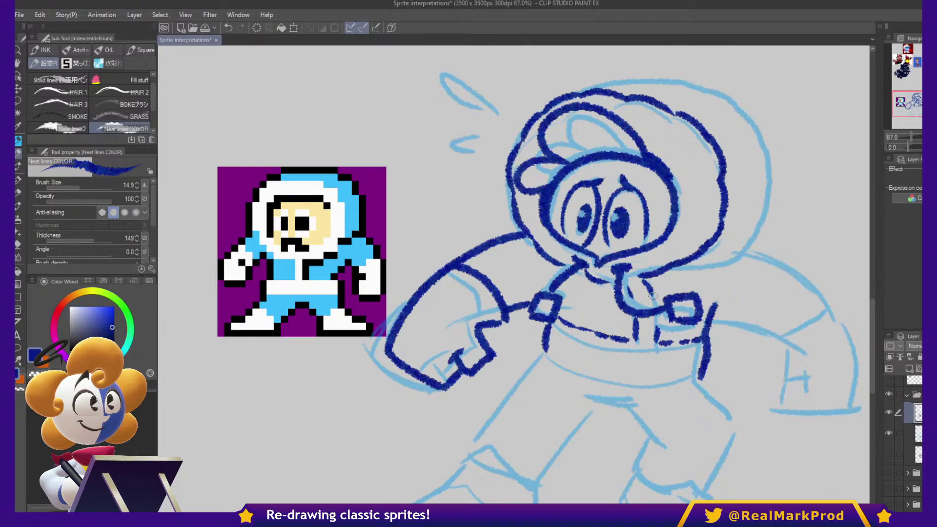
# - Ink the dashed lower edge of the hem band and the leg nearest the sprite with its boot
pyautogui.moveTo(549, 342)
pyautogui.mouseDown()
pyautogui.moveTo(634, 381)
pyautogui.moveTo(701, 376)
pyautogui.mouseUp()
pyautogui.moveTo(774, 347); pyautogui.dragTo(809, 304)
pyautogui.moveTo(637, 363)
pyautogui.mouseDown()
pyautogui.moveTo(696, 371)
pyautogui.moveTo(617, 384)
pyautogui.moveTo(584, 435)
pyautogui.moveTo(572, 478)
pyautogui.mouseUp()
pyautogui.moveTo(582, 309)
pyautogui.mouseDown()
pyautogui.moveTo(484, 429)
pyautogui.moveTo(445, 461)
pyautogui.moveTo(466, 491)
pyautogui.moveTo(574, 471)
pyautogui.mouseUp()
pyautogui.moveTo(481, 444)
pyautogui.mouseDown()
pyautogui.moveTo(502, 434)
pyautogui.moveTo(512, 469)
pyautogui.moveTo(572, 459)
pyautogui.mouseUp()
pyautogui.moveTo(502, 412); pyautogui.dragTo(591, 434)
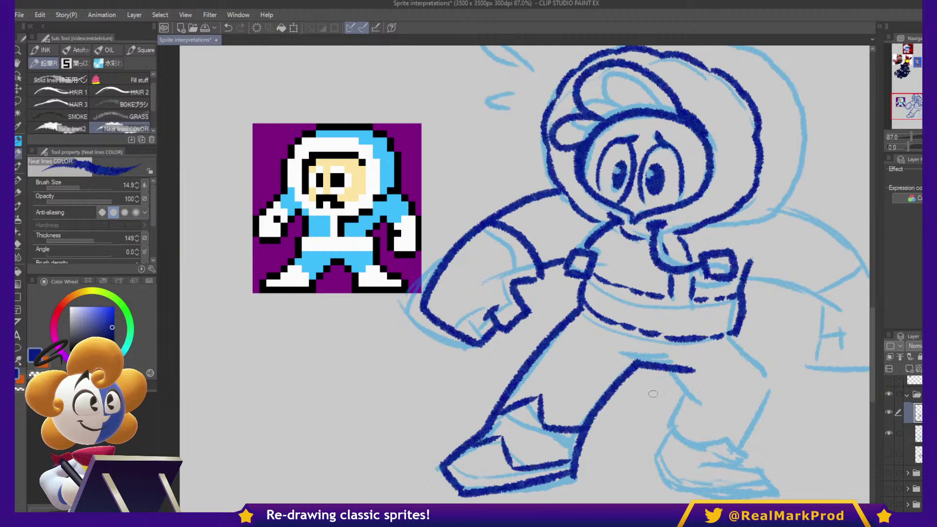
# - Undo the angular cuff and toe lines on the boot nearest the sprite and redraw them as smooth curves
pyautogui.moveTo(635, 395); pyautogui.dragTo(574, 350)
pyautogui.moveTo(593, 268); pyautogui.dragTo(649, 331)
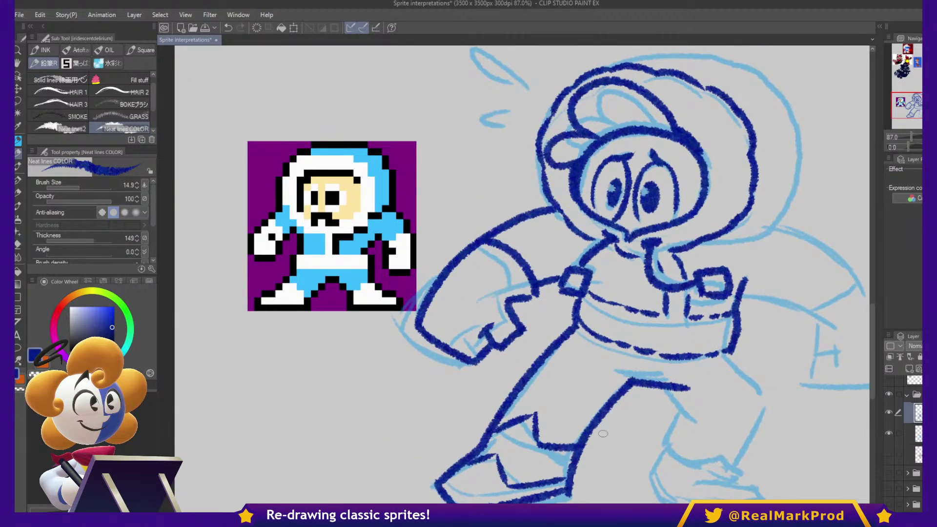
pyautogui.moveTo(605, 435); pyautogui.dragTo(617, 399)
pyautogui.hotkey('ctrl', 'z')
pyautogui.hotkey('ctrl', 'z')
pyautogui.hotkey('ctrl', 'z')
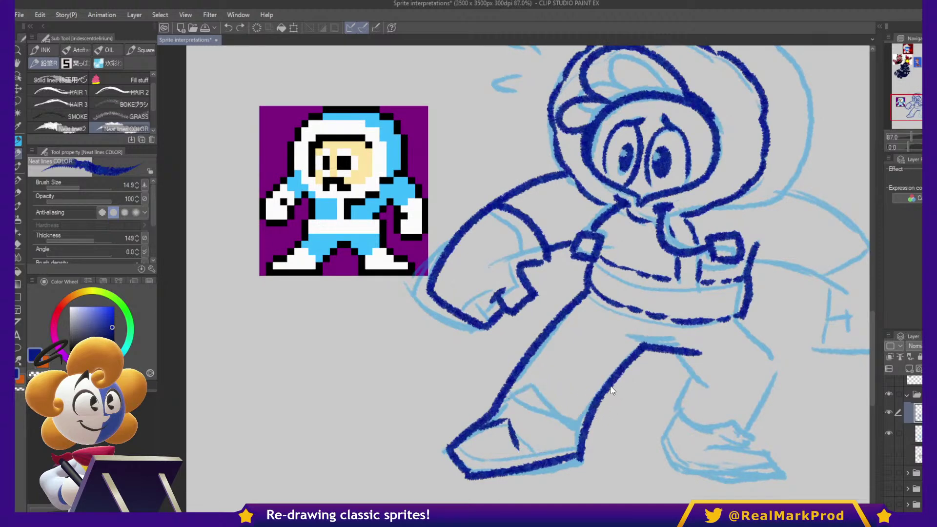
pyautogui.hotkey('ctrl', 'z')
pyautogui.hotkey('ctrl', 'z')
pyautogui.moveTo(497, 422)
pyautogui.mouseDown()
pyautogui.moveTo(530, 445)
pyautogui.moveTo(576, 446)
pyautogui.mouseUp()
pyautogui.moveTo(508, 393)
pyautogui.mouseDown()
pyautogui.moveTo(551, 390)
pyautogui.moveTo(591, 409)
pyautogui.mouseUp()
# - Ink the inner side of the leg farthest from the sprite and the outline of its boot
pyautogui.moveTo(683, 362)
pyautogui.mouseDown()
pyautogui.moveTo(615, 331)
pyautogui.moveTo(645, 357)
pyautogui.moveTo(620, 394)
pyautogui.moveTo(654, 403)
pyautogui.mouseUp()
pyautogui.hotkey('ctrl', 'z')
pyautogui.moveTo(609, 381)
pyautogui.mouseDown()
pyautogui.moveTo(591, 408)
pyautogui.moveTo(612, 441)
pyautogui.moveTo(669, 454)
pyautogui.moveTo(705, 426)
pyautogui.mouseUp()
pyautogui.moveTo(640, 419)
pyautogui.mouseDown()
pyautogui.moveTo(677, 420)
pyautogui.moveTo(711, 444)
pyautogui.mouseUp()
pyautogui.moveTo(661, 408); pyautogui.dragTo(686, 425)
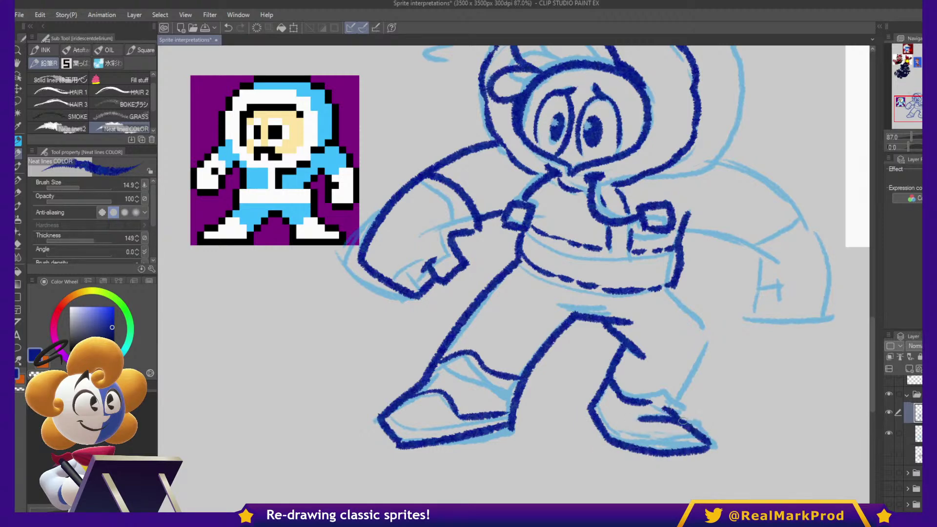
# - Ink the far boot's cuff and wavy toe line, and the outer side of the trouser leg down to the boot
pyautogui.moveTo(644, 399); pyautogui.dragTo(671, 406)
pyautogui.hotkey('ctrl', 'z')
pyautogui.moveTo(642, 401); pyautogui.dragTo(675, 414)
pyautogui.moveTo(672, 290)
pyautogui.mouseDown()
pyautogui.moveTo(711, 334)
pyautogui.moveTo(681, 410)
pyautogui.mouseUp()
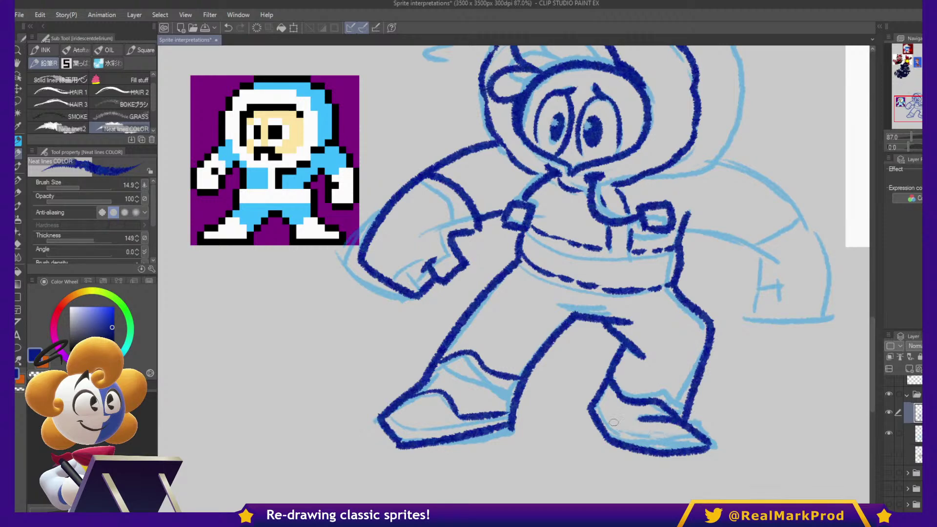
pyautogui.moveTo(595, 403)
pyautogui.mouseDown()
pyautogui.moveTo(635, 435)
pyautogui.moveTo(676, 422)
pyautogui.mouseUp()
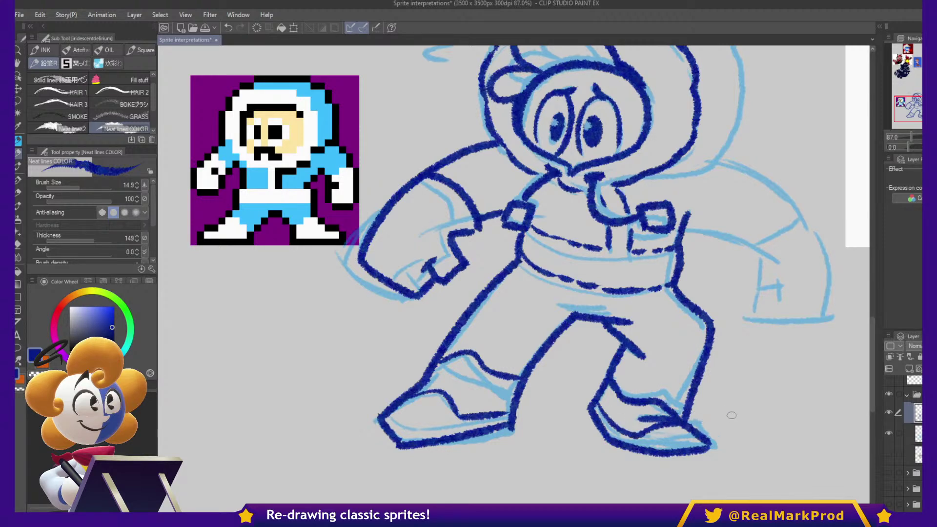
# - Ink the hood's large outer contour and the shoulder and outer side of the arm farthest from the sprite
pyautogui.moveTo(762, 332); pyautogui.dragTo(719, 409)
pyautogui.moveTo(711, 145); pyautogui.dragTo(764, 216)
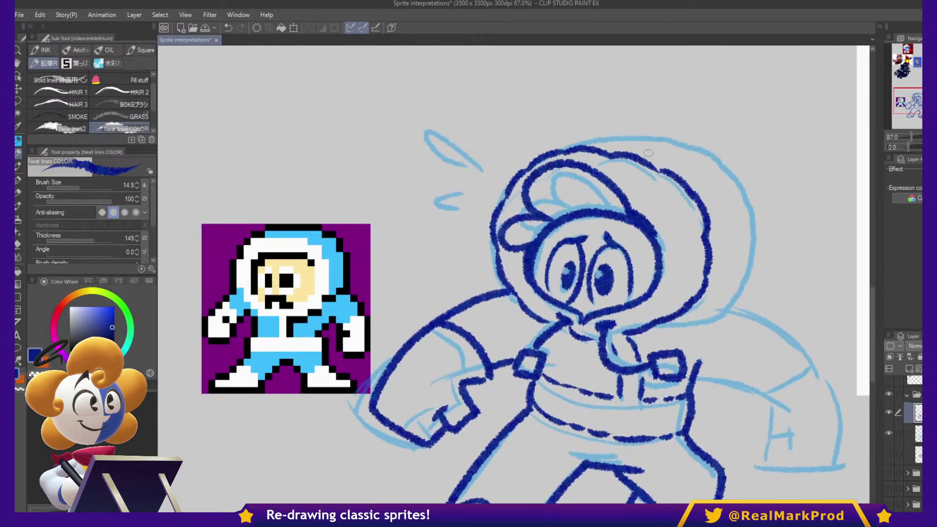
pyautogui.moveTo(559, 151)
pyautogui.mouseDown()
pyautogui.moveTo(637, 134)
pyautogui.moveTo(709, 159)
pyautogui.moveTo(745, 217)
pyautogui.moveTo(744, 273)
pyautogui.moveTo(722, 309)
pyautogui.moveTo(685, 305)
pyautogui.mouseUp()
pyautogui.moveTo(751, 307)
pyautogui.mouseDown()
pyautogui.moveTo(667, 254)
pyautogui.moveTo(726, 332)
pyautogui.mouseUp()
pyautogui.hotkey('ctrl', 'z')
pyautogui.moveTo(642, 256)
pyautogui.mouseDown()
pyautogui.moveTo(678, 269)
pyautogui.moveTo(728, 314)
pyautogui.moveTo(757, 410)
pyautogui.mouseUp()
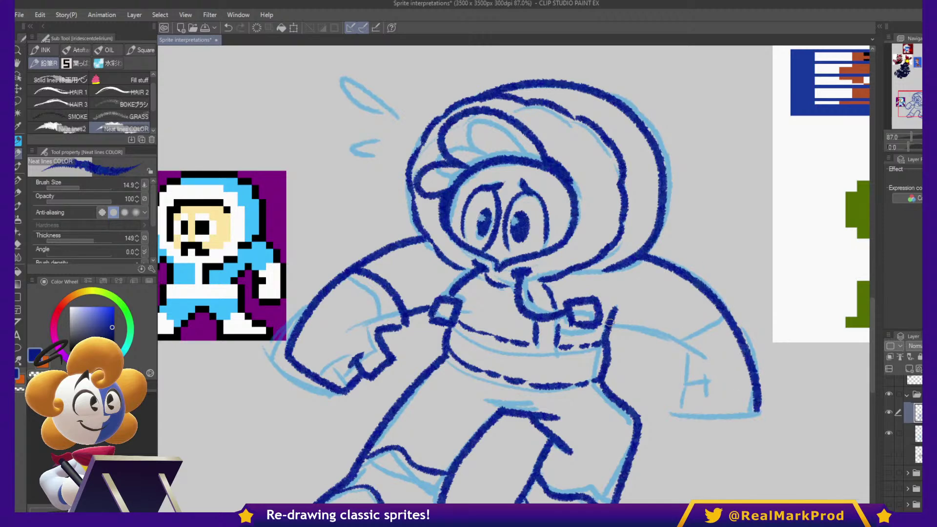
# - Ink the far arm's underside, its sleeve cuff and the closed mitten
pyautogui.moveTo(610, 328); pyautogui.dragTo(701, 358)
pyautogui.hotkey('ctrl', 'z')
pyautogui.moveTo(611, 328)
pyautogui.mouseDown()
pyautogui.moveTo(669, 358)
pyautogui.moveTo(671, 351)
pyautogui.moveTo(659, 359)
pyautogui.moveTo(718, 312)
pyautogui.mouseUp()
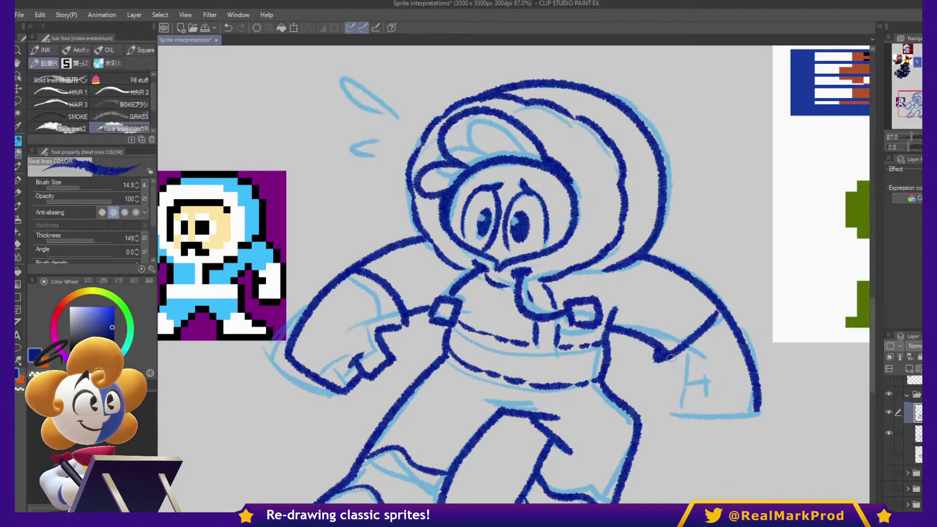
pyautogui.moveTo(654, 354)
pyautogui.mouseDown()
pyautogui.moveTo(691, 371)
pyautogui.moveTo(674, 375)
pyautogui.moveTo(674, 390)
pyautogui.moveTo(686, 388)
pyautogui.moveTo(677, 397)
pyautogui.moveTo(689, 396)
pyautogui.moveTo(682, 388)
pyautogui.moveTo(691, 395)
pyautogui.moveTo(675, 396)
pyautogui.moveTo(675, 422)
pyautogui.moveTo(693, 430)
pyautogui.moveTo(710, 407)
pyautogui.moveTo(718, 425)
pyautogui.moveTo(746, 422)
pyautogui.moveTo(758, 403)
pyautogui.mouseUp()
pyautogui.moveTo(721, 307); pyautogui.dragTo(714, 316)
pyautogui.moveTo(656, 345); pyautogui.dragTo(654, 360)
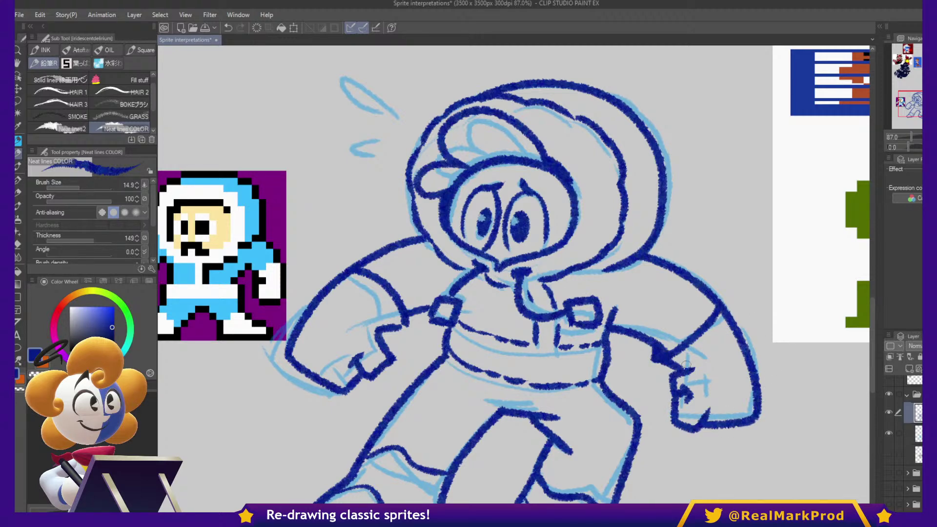
# - Ink the two sweat drops beside the hood and hide the light blue sketch layer
pyautogui.moveTo(655, 298); pyautogui.dragTo(767, 375)
pyautogui.moveTo(515, 201)
pyautogui.mouseDown()
pyautogui.moveTo(483, 169)
pyautogui.moveTo(443, 180)
pyautogui.moveTo(516, 202)
pyautogui.mouseUp()
pyautogui.moveTo(504, 216)
pyautogui.mouseDown()
pyautogui.moveTo(476, 233)
pyautogui.moveTo(507, 220)
pyautogui.mouseUp()
pyautogui.moveTo(716, 275)
pyautogui.mouseDown()
pyautogui.moveTo(756, 209)
pyautogui.moveTo(630, 246)
pyautogui.mouseUp()
pyautogui.scroll(-2, 718, 237)
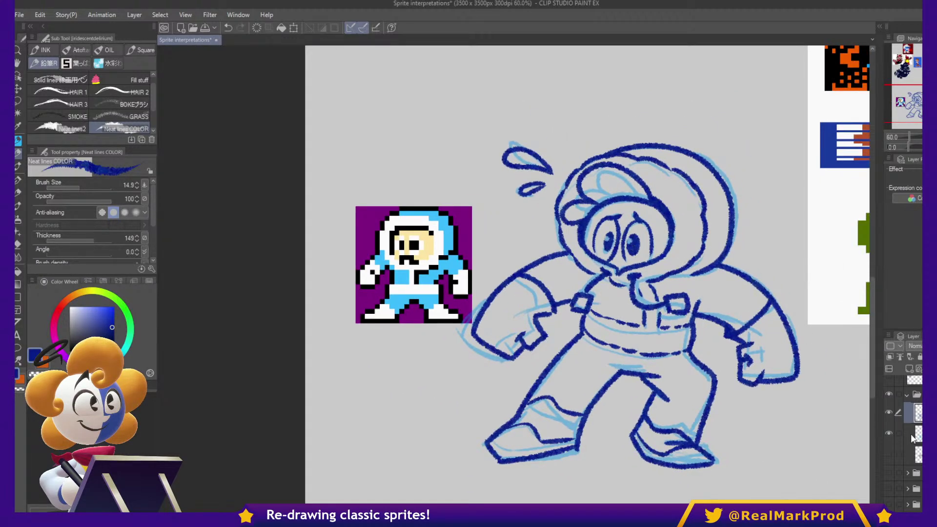
pyautogui.click(889, 433)
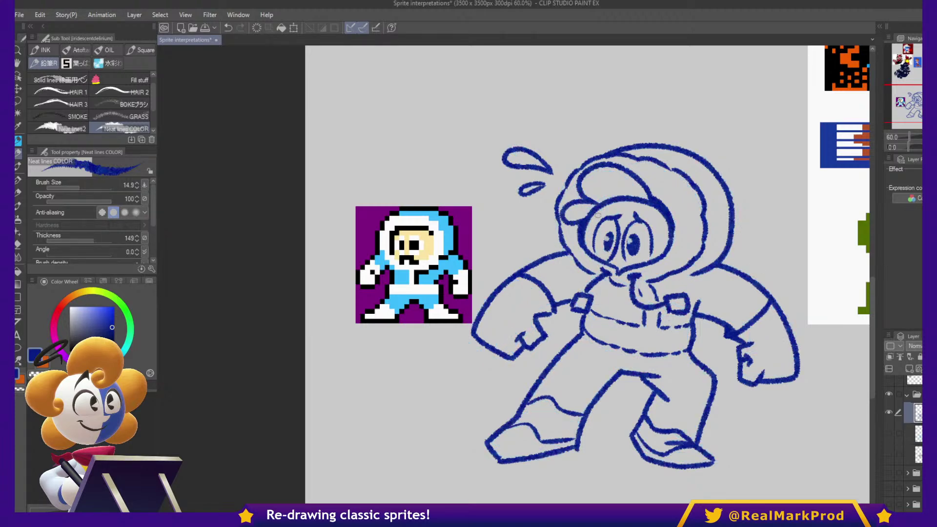
# - Clean up the outline of the eye farthest from the sprite
pyautogui.hotkey('ctrl', 'z')
pyautogui.moveTo(600, 224)
pyautogui.mouseDown()
pyautogui.moveTo(647, 224)
pyautogui.moveTo(652, 243)
pyautogui.mouseUp()
pyautogui.hotkey('ctrl', 'z')
pyautogui.press('c')
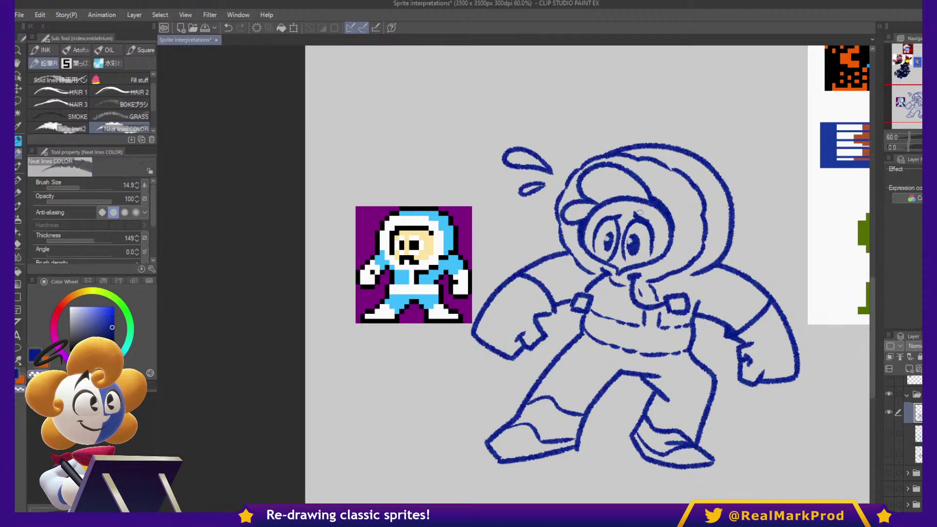
pyautogui.press('c')
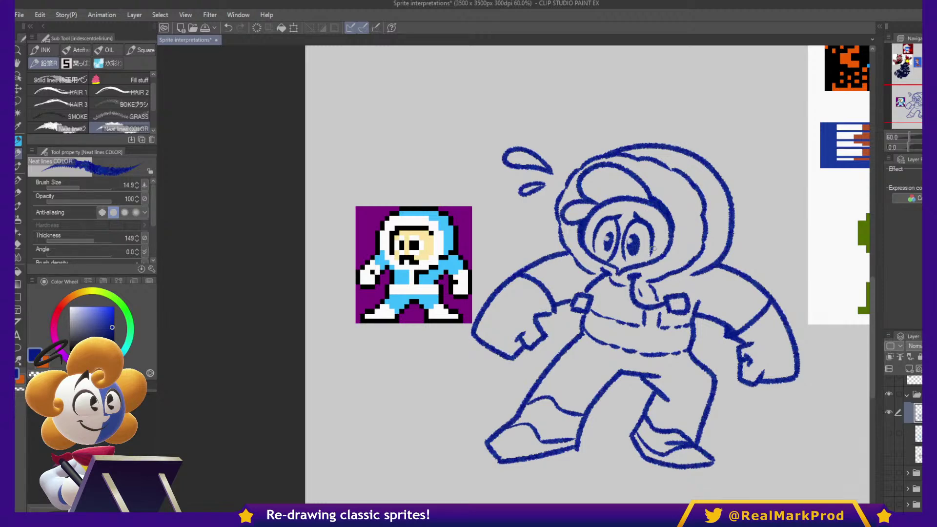
pyautogui.moveTo(651, 250); pyautogui.dragTo(646, 260)
# - Move the reference sprite slightly upward beside the inked drawing
pyautogui.moveTo(755, 261); pyautogui.dragTo(776, 255)
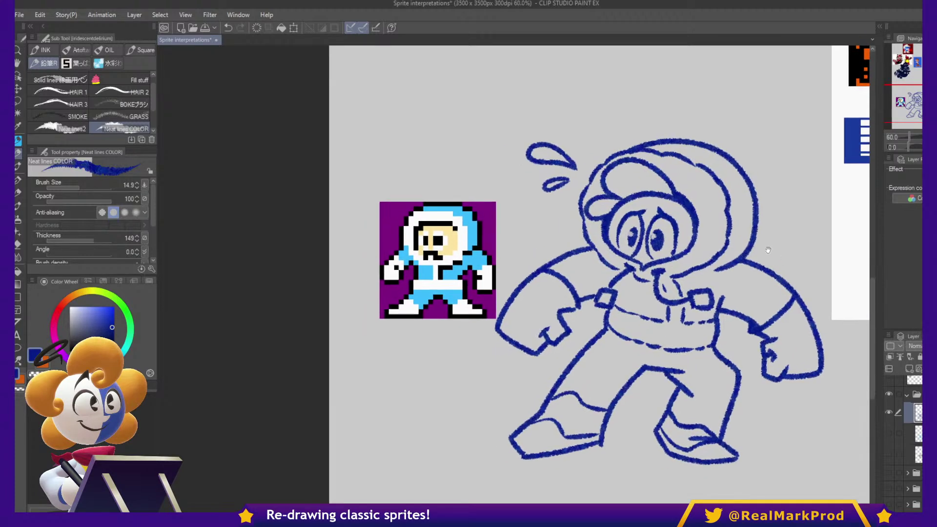
pyautogui.moveTo(483, 272); pyautogui.dragTo(476, 253)
pyautogui.moveTo(831, 332); pyautogui.dragTo(797, 329)
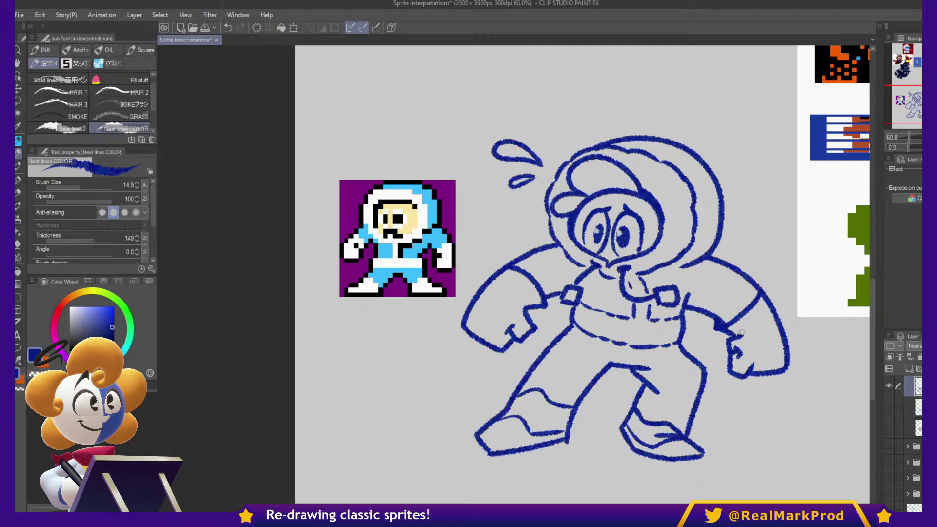
pyautogui.press('c')
pyautogui.press('c')
pyautogui.moveTo(795, 349); pyautogui.dragTo(808, 357)
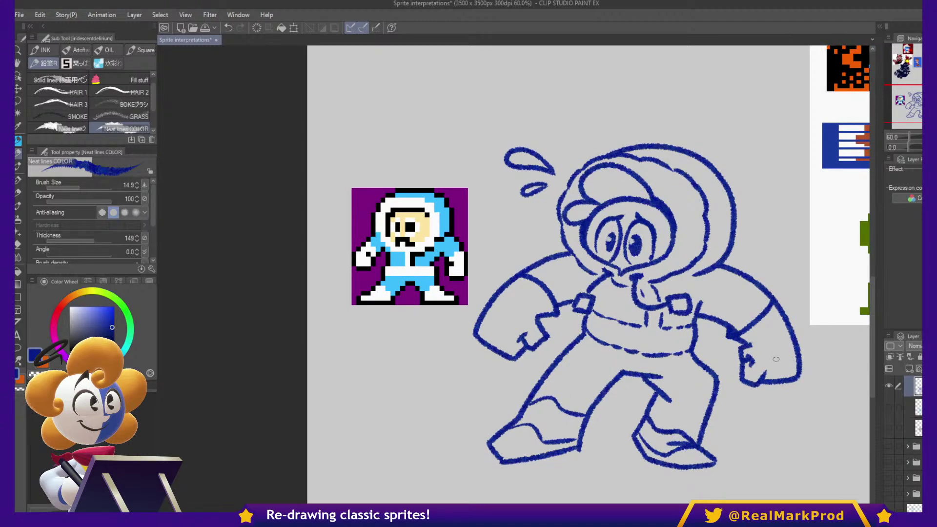
pyautogui.moveTo(391, 254)
pyautogui.mouseDown()
pyautogui.moveTo(498, 258)
pyautogui.moveTo(503, 309)
pyautogui.mouseUp()
pyautogui.moveTo(613, 244)
pyautogui.mouseDown()
pyautogui.moveTo(597, 273)
pyautogui.moveTo(563, 304)
pyautogui.moveTo(484, 331)
pyautogui.moveTo(483, 373)
pyautogui.mouseUp()
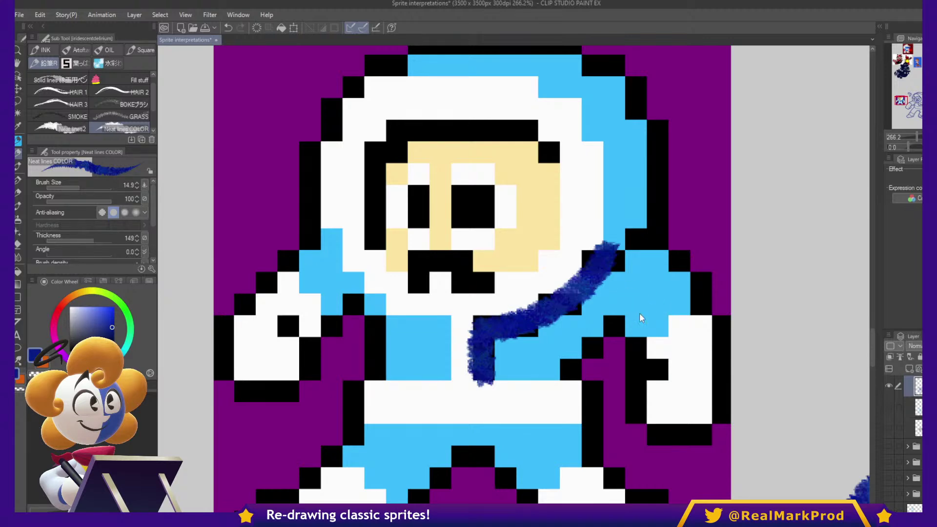
pyautogui.moveTo(364, 242)
pyautogui.mouseDown()
pyautogui.moveTo(383, 142)
pyautogui.moveTo(520, 156)
pyautogui.mouseUp()
pyautogui.hotkey('ctrl', 'z')
pyautogui.hotkey('ctrl', 'z')
pyautogui.scroll(-6, 517, 161)
# - Thicken both hood drawstrings, hatch their square toggles and save the illustration
pyautogui.moveTo(625, 159); pyautogui.dragTo(464, 175)
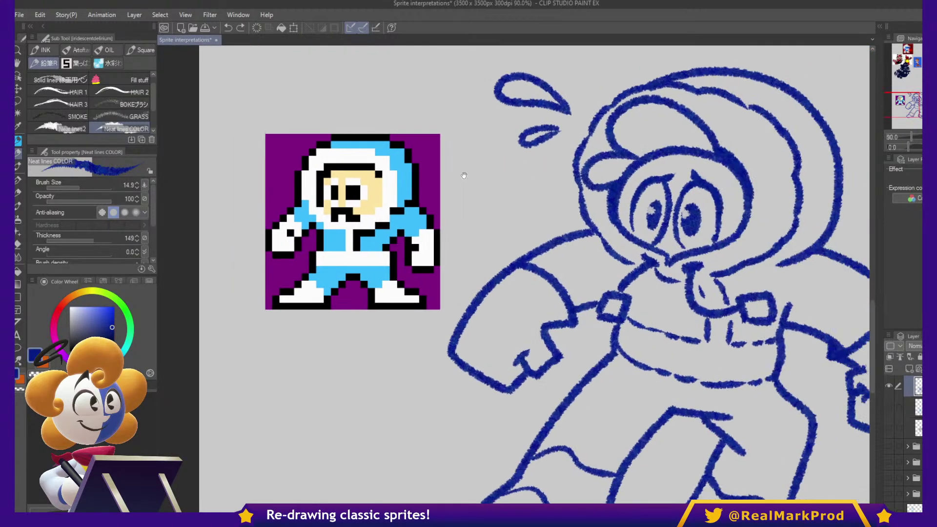
pyautogui.moveTo(570, 195); pyautogui.dragTo(520, 179)
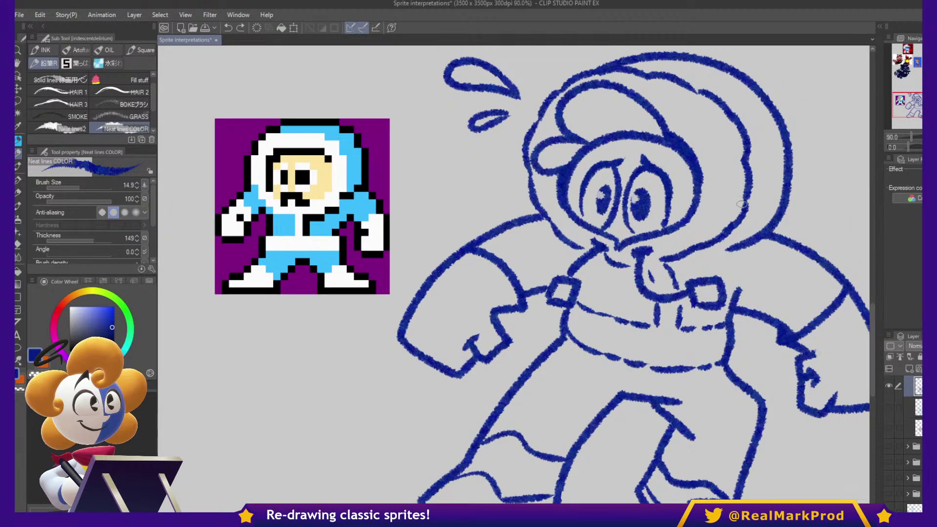
pyautogui.scroll(-3, 757, 268)
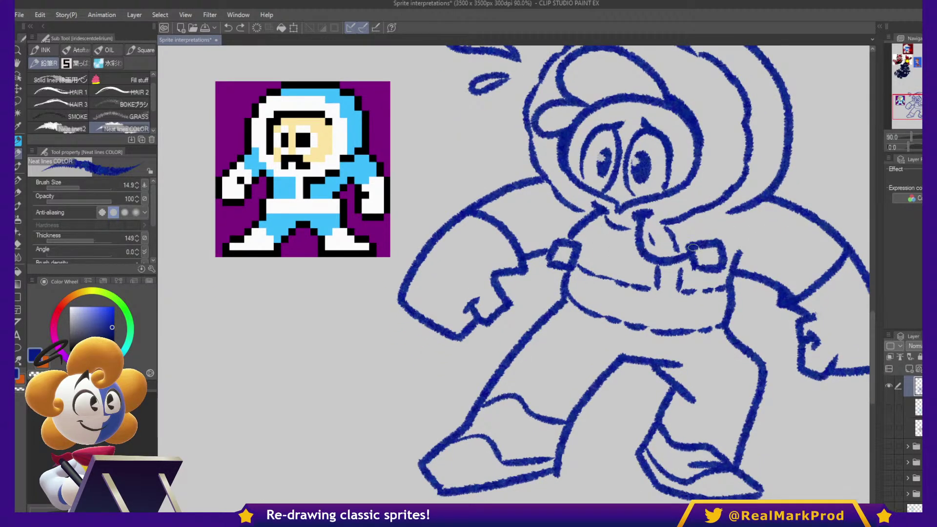
pyautogui.hotkey('ctrl', '-')
pyautogui.hotkey('ctrl', '-')
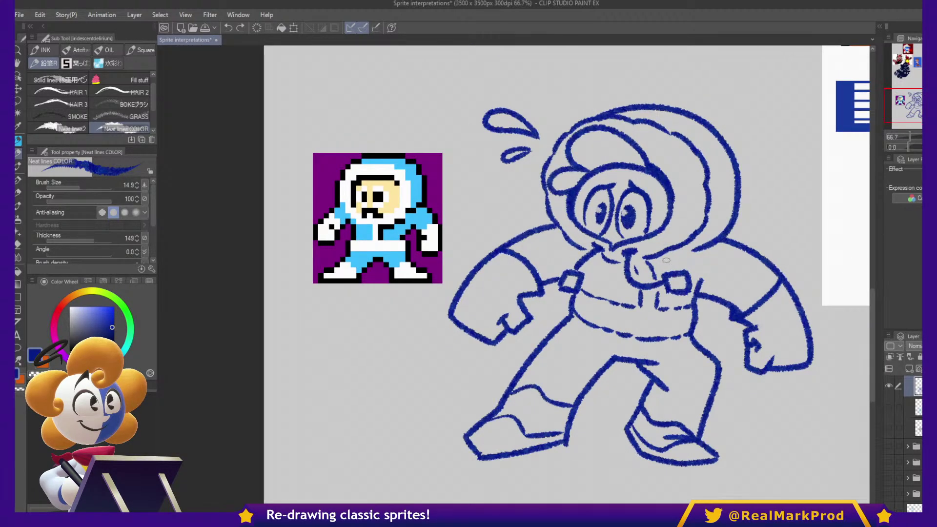
pyautogui.moveTo(598, 250); pyautogui.dragTo(575, 269)
pyautogui.moveTo(631, 254)
pyautogui.mouseDown()
pyautogui.moveTo(634, 277)
pyautogui.moveTo(630, 255)
pyautogui.moveTo(642, 280)
pyautogui.moveTo(635, 275)
pyautogui.moveTo(659, 273)
pyautogui.moveTo(649, 281)
pyautogui.moveTo(645, 258)
pyautogui.moveTo(641, 272)
pyautogui.moveTo(633, 256)
pyautogui.moveTo(660, 284)
pyautogui.mouseUp()
pyautogui.moveTo(561, 278); pyautogui.dragTo(582, 287)
pyautogui.moveTo(666, 274); pyautogui.dragTo(686, 288)
pyautogui.moveTo(679, 275); pyautogui.dragTo(686, 282)
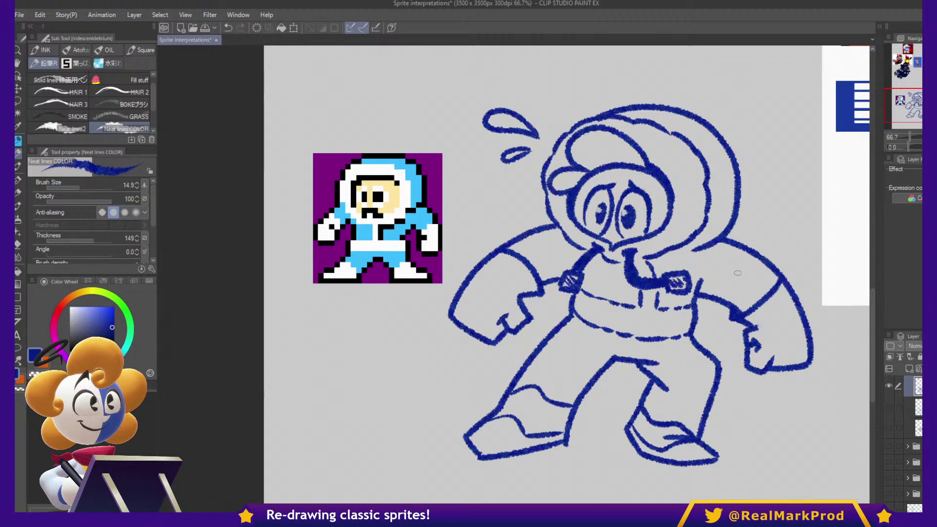
pyautogui.moveTo(773, 261); pyautogui.dragTo(722, 278)
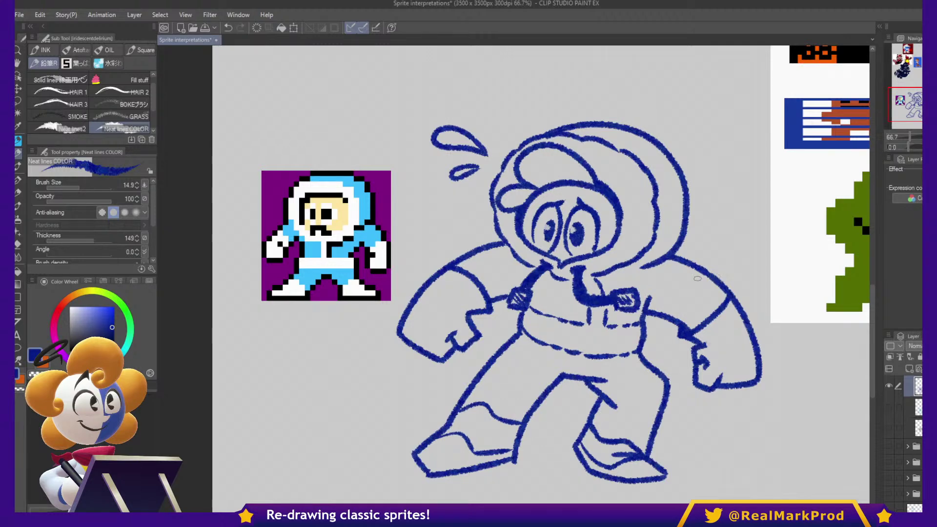
pyautogui.hotkey('ctrl', 's')
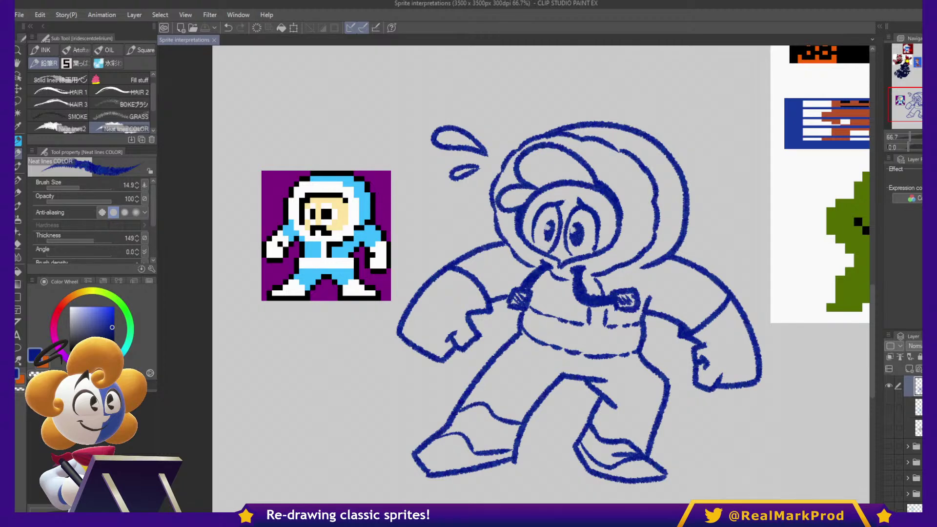
# - Reshape the outer contour of the trouser leg farthest from the sprite, with a more angular knee, erasing the excess line
pyautogui.moveTo(640, 358)
pyautogui.mouseDown()
pyautogui.moveTo(666, 398)
pyautogui.moveTo(658, 424)
pyautogui.mouseUp()
pyautogui.press('c')
pyautogui.moveTo(661, 371); pyautogui.dragTo(674, 390)
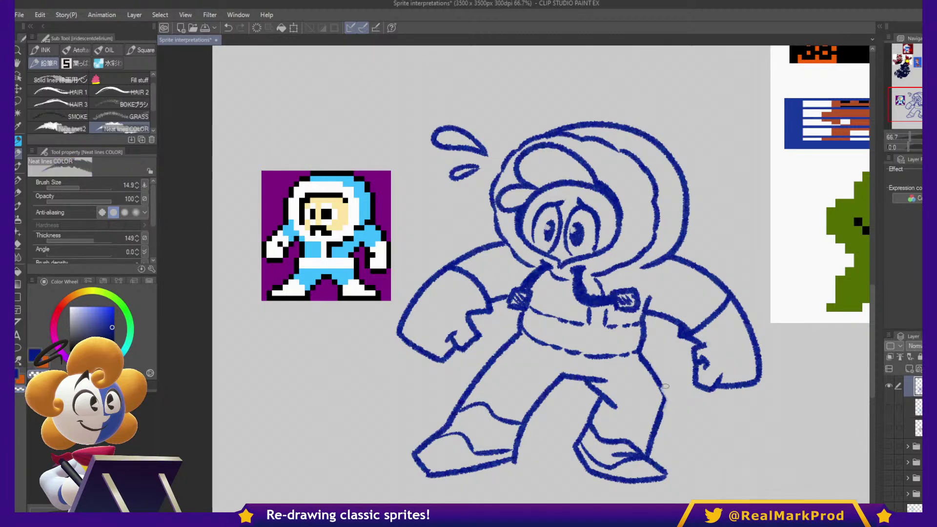
pyautogui.moveTo(663, 405)
pyautogui.mouseDown()
pyautogui.moveTo(668, 399)
pyautogui.moveTo(650, 437)
pyautogui.mouseUp()
pyautogui.press('c')
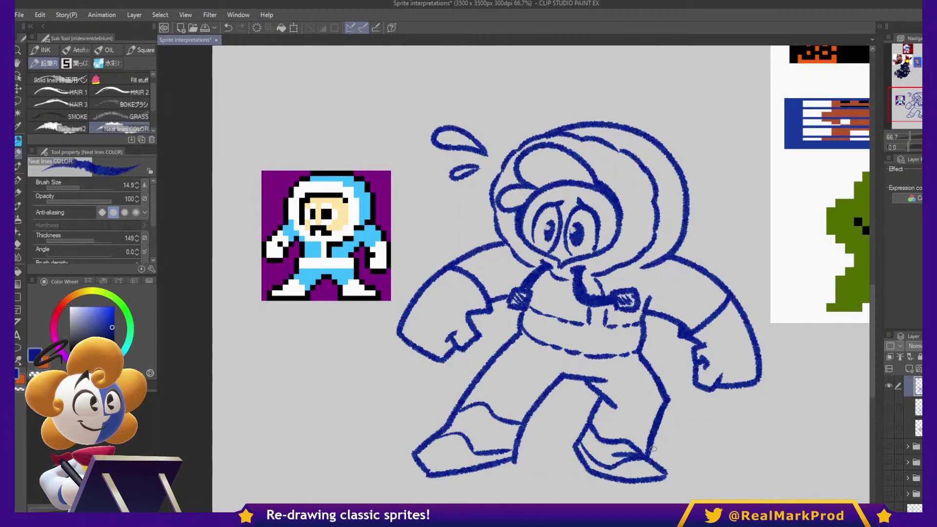
pyautogui.press('c')
pyautogui.moveTo(672, 407); pyautogui.dragTo(657, 450)
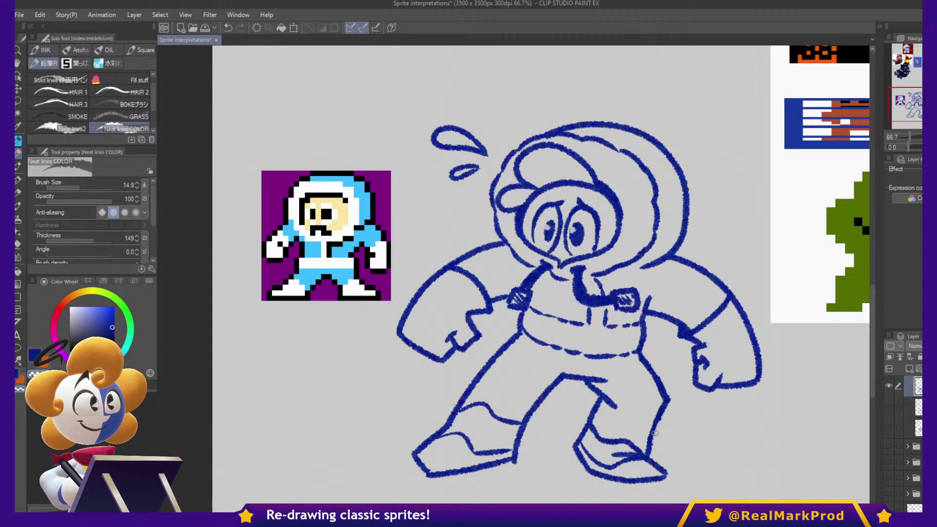
pyautogui.press('c')
pyautogui.moveTo(667, 415)
pyautogui.mouseDown()
pyautogui.moveTo(651, 453)
pyautogui.moveTo(662, 406)
pyautogui.mouseUp()
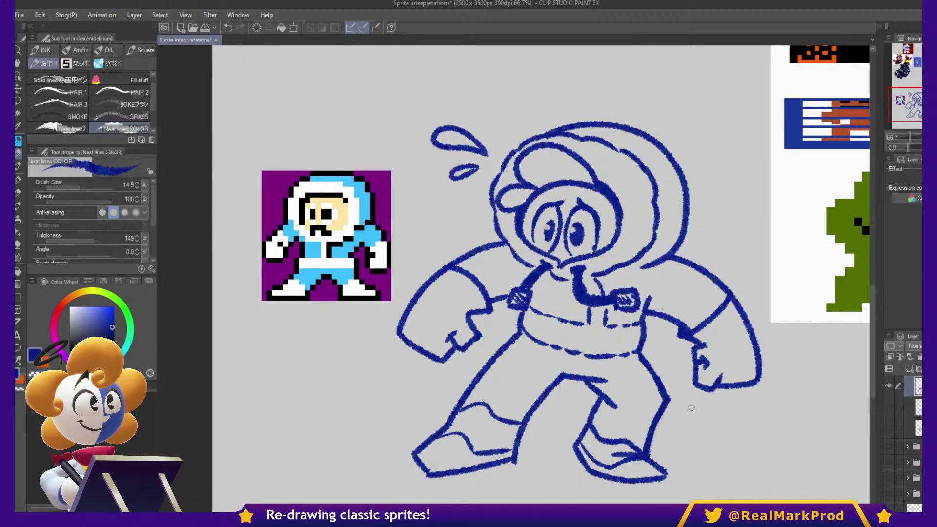
# - Lasso the toe and sole of the boot farthest from the sprite and stretch them to 115% width
pyautogui.press('m')
pyautogui.moveTo(647, 461)
pyautogui.mouseDown()
pyautogui.moveTo(673, 454)
pyautogui.moveTo(621, 488)
pyautogui.moveTo(592, 469)
pyautogui.moveTo(637, 462)
pyautogui.moveTo(702, 473)
pyautogui.mouseUp()
pyautogui.hotkey('ctrl', 't')
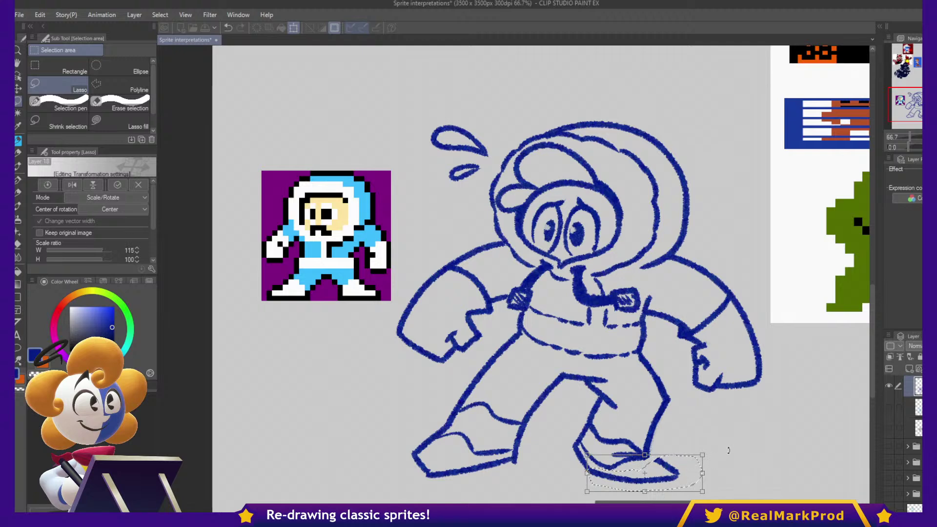
pyautogui.press('Return')
# - Reconnect the upper line of the stretched boot toe and tidy its pointed tip
pyautogui.press('p')
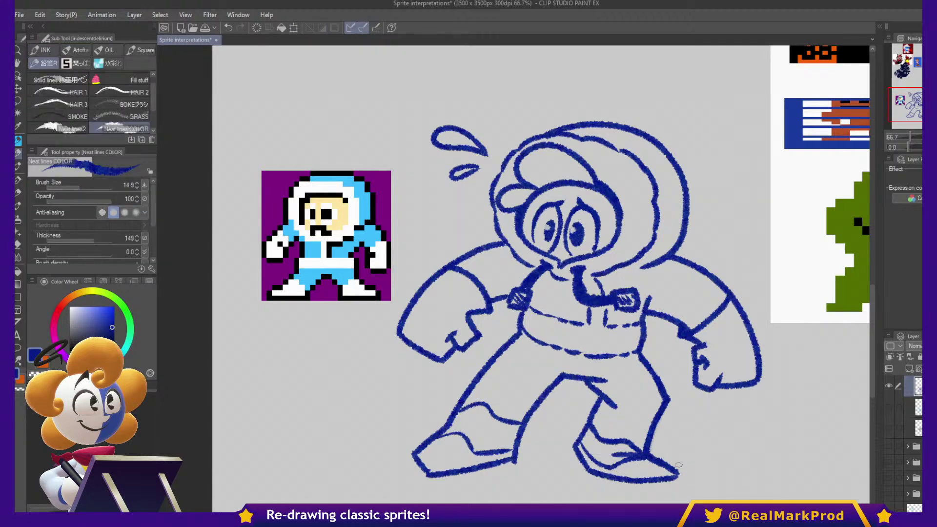
pyautogui.press('c')
pyautogui.press('c')
pyautogui.moveTo(658, 465)
pyautogui.mouseDown()
pyautogui.moveTo(681, 472)
pyautogui.moveTo(645, 489)
pyautogui.mouseUp()
pyautogui.press('c')
pyautogui.press('c')
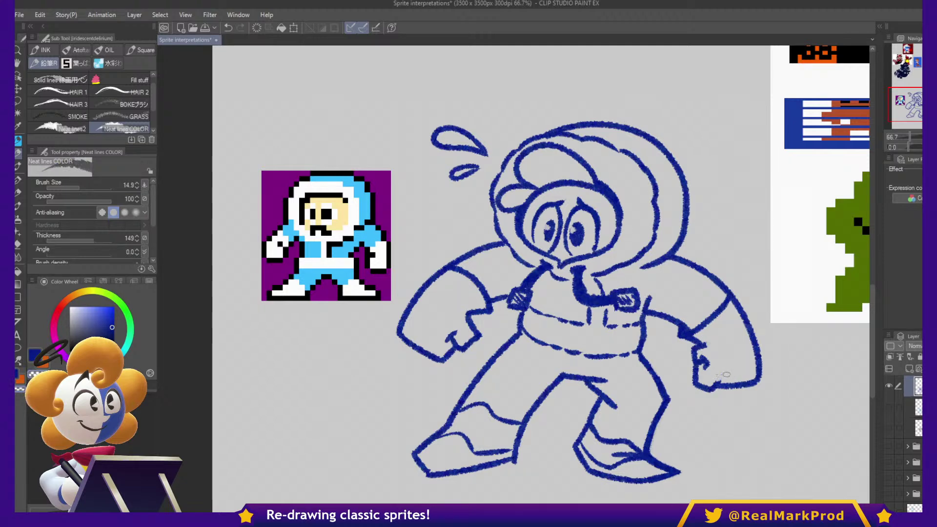
# - Clean up the lower edge of the mitten farthest from the sprite and save the illustration
pyautogui.press('c')
pyautogui.moveTo(712, 389)
pyautogui.mouseDown()
pyautogui.moveTo(766, 378)
pyautogui.moveTo(698, 398)
pyautogui.mouseUp()
pyautogui.press('c')
pyautogui.press('c')
pyautogui.press('c')
pyautogui.press('c')
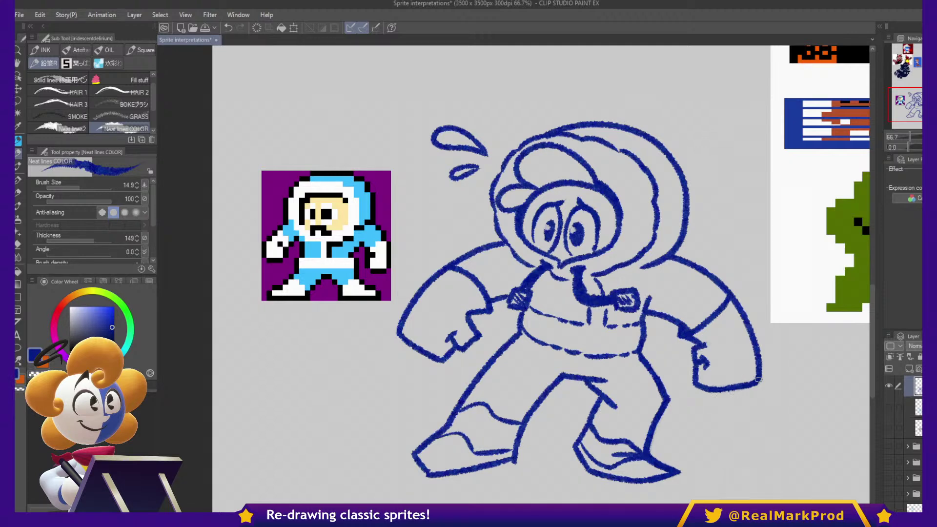
pyautogui.hotkey('ctrl', 's')
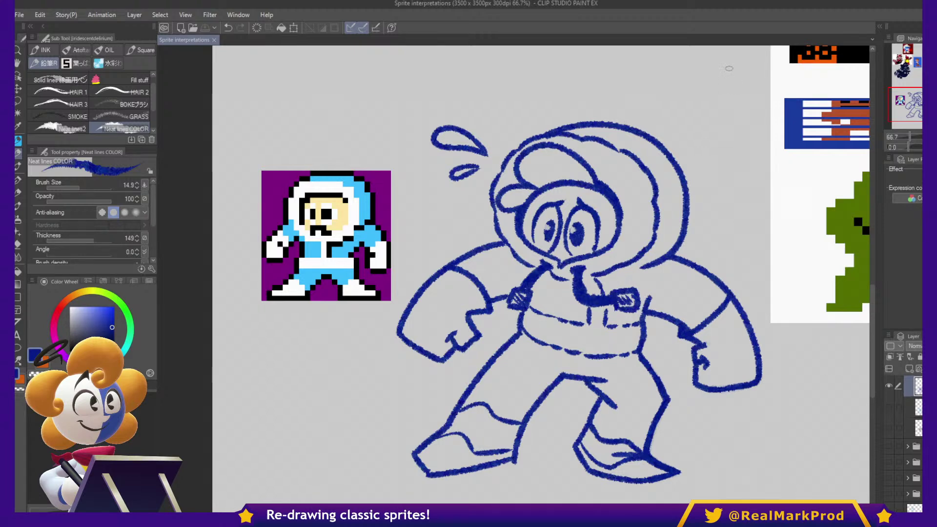
pyautogui.scroll(-3, 556, 358)
pyautogui.moveTo(584, 290); pyautogui.dragTo(545, 345)
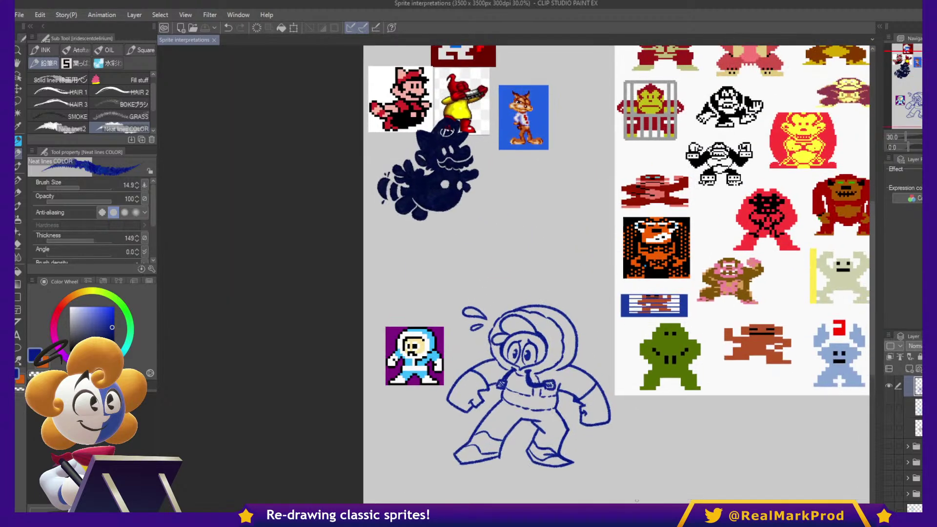
# - Hide the Ice Man line art folder and move the Ice Man sprite up beside the other reference sprites
pyautogui.scroll(1, 888, 406)
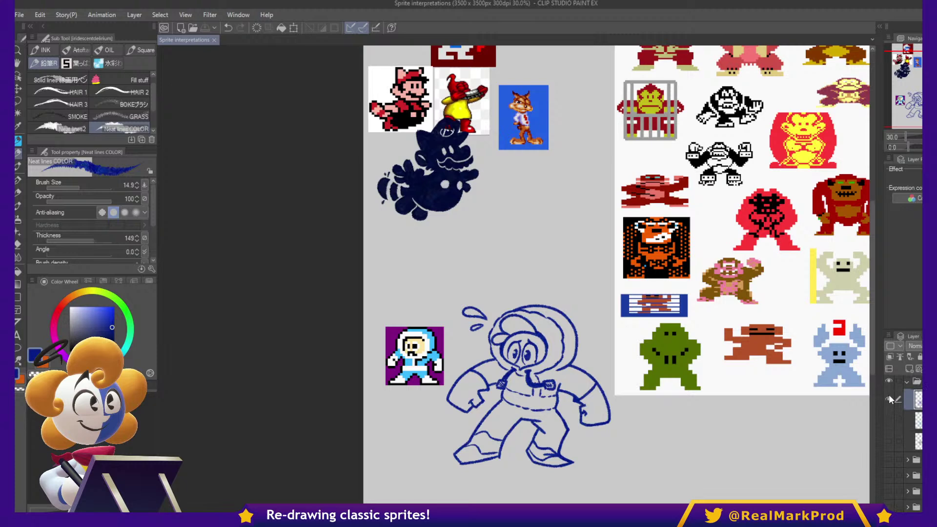
pyautogui.click(889, 381)
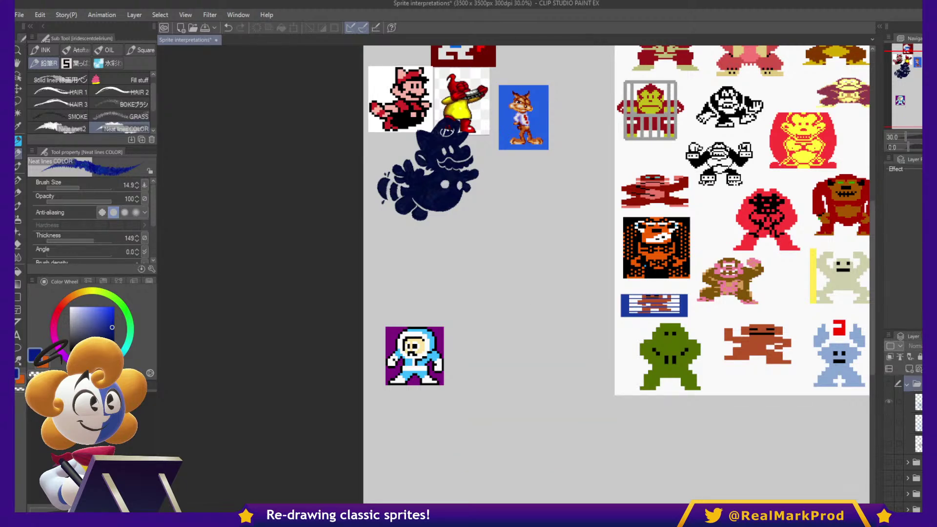
pyautogui.moveTo(428, 362); pyautogui.dragTo(578, 84)
pyautogui.moveTo(593, 124); pyautogui.dragTo(610, 222)
pyautogui.moveTo(586, 181); pyautogui.dragTo(559, 145)
pyautogui.moveTo(632, 291); pyautogui.dragTo(572, 176)
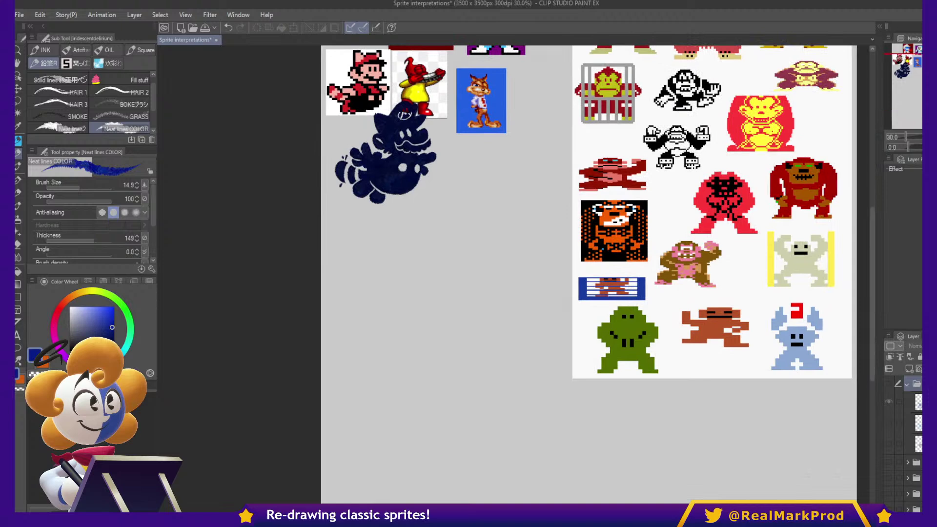
# - Collapse the Ice Man folder, create a new folder with a blank layer inside, and save the illustration
pyautogui.click(906, 384)
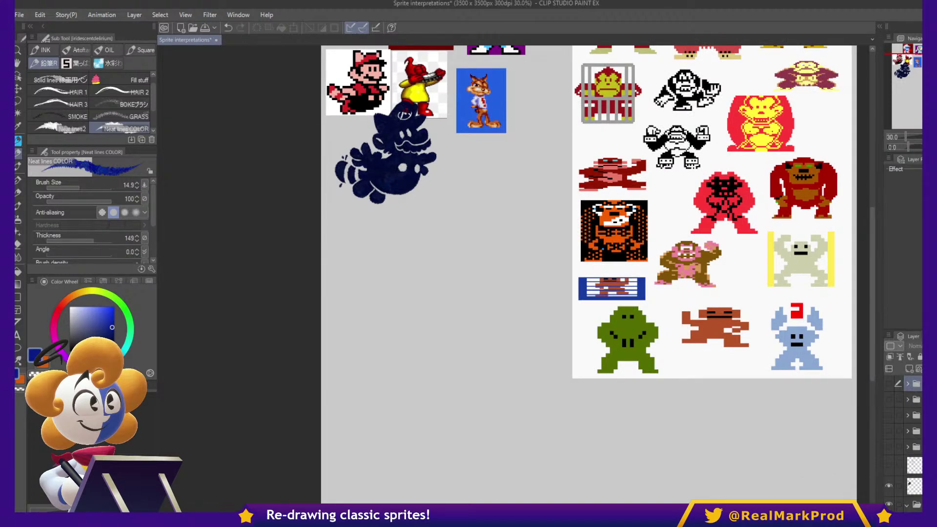
pyautogui.click(917, 385)
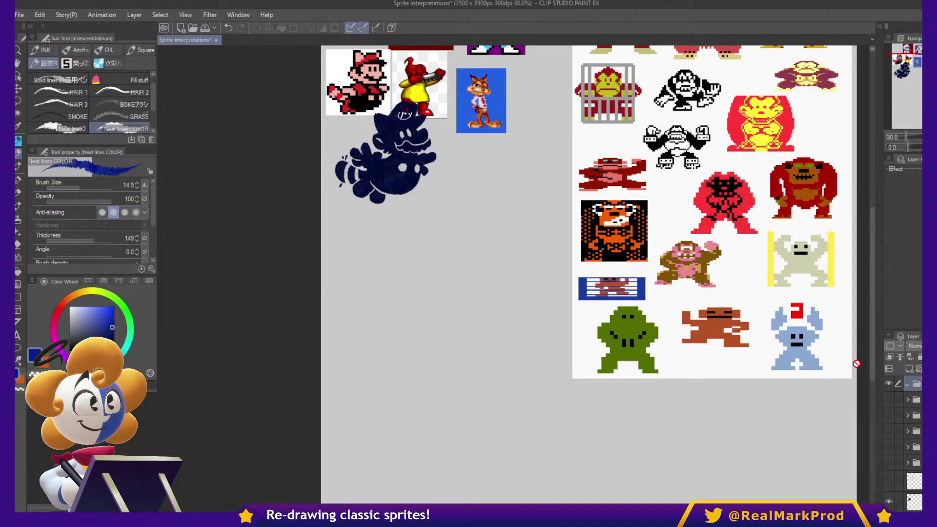
pyautogui.click(910, 369)
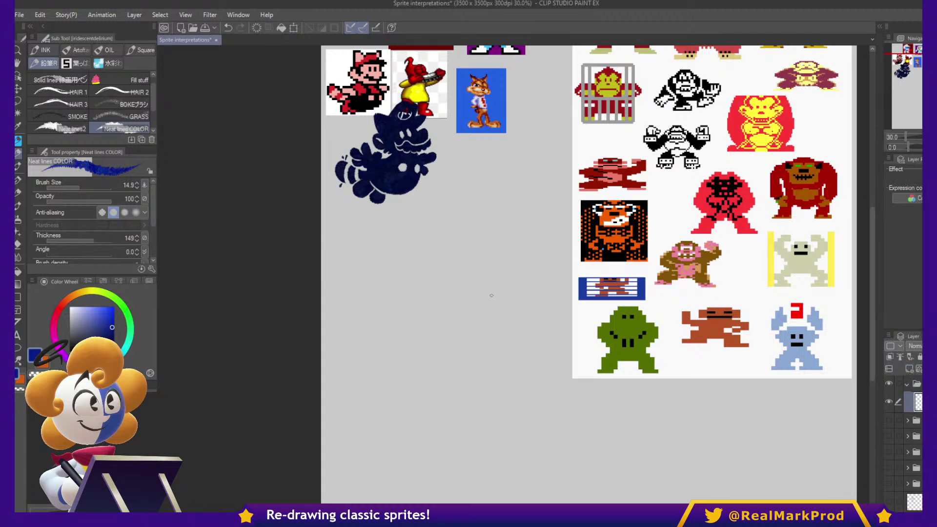
pyautogui.press('p')
pyautogui.scroll(3, 450, 323)
pyautogui.hotkey('ctrl', 's')
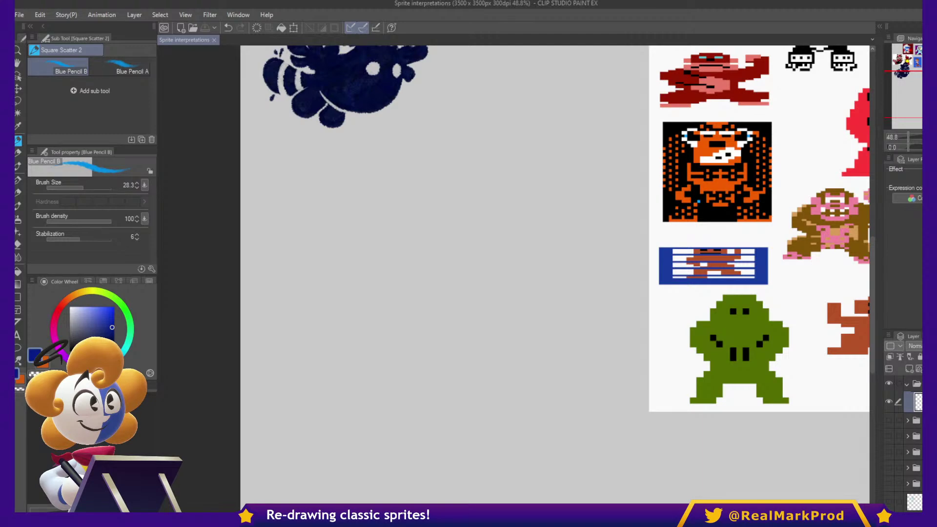
# - Try to trace the eye of the brown-and-pink gorilla sprite with Blue Pencil B at size 8.2
pyautogui.moveTo(759, 128); pyautogui.dragTo(560, 220)
pyautogui.scroll(1, 694, 325)
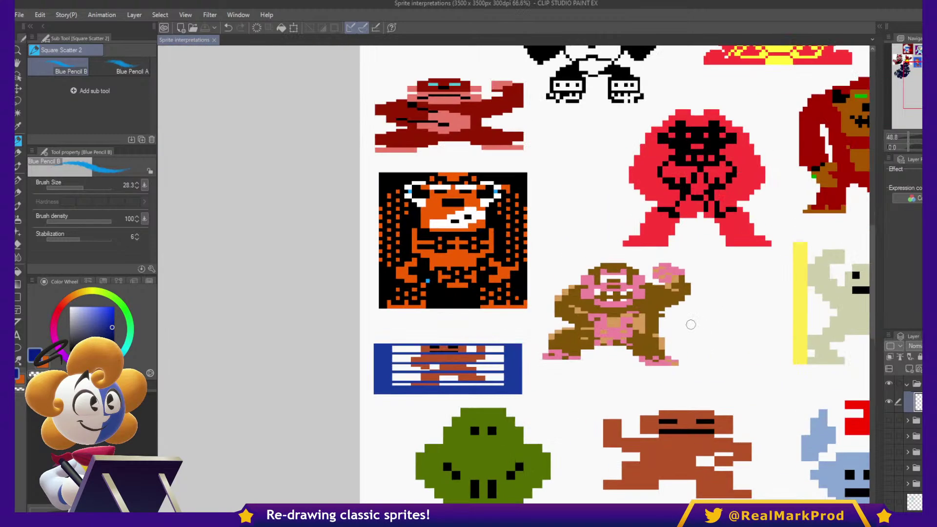
pyautogui.scroll(5, 693, 326)
pyautogui.scroll(2, 680, 303)
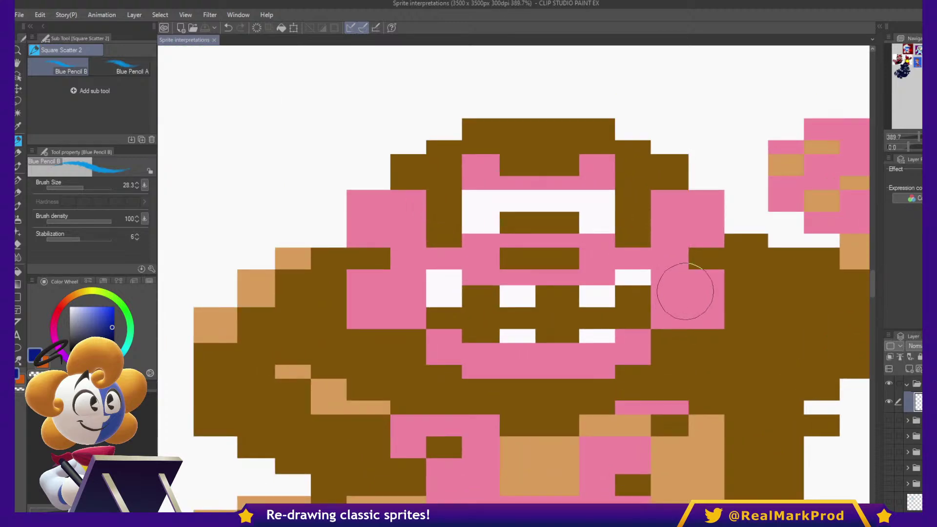
pyautogui.keyDown('ctrl'); pyautogui.keyDown('alt'); pyautogui.moveTo(573, 251); pyautogui.dragTo(580, 251); pyautogui.keyUp('alt'); pyautogui.keyUp('ctrl')
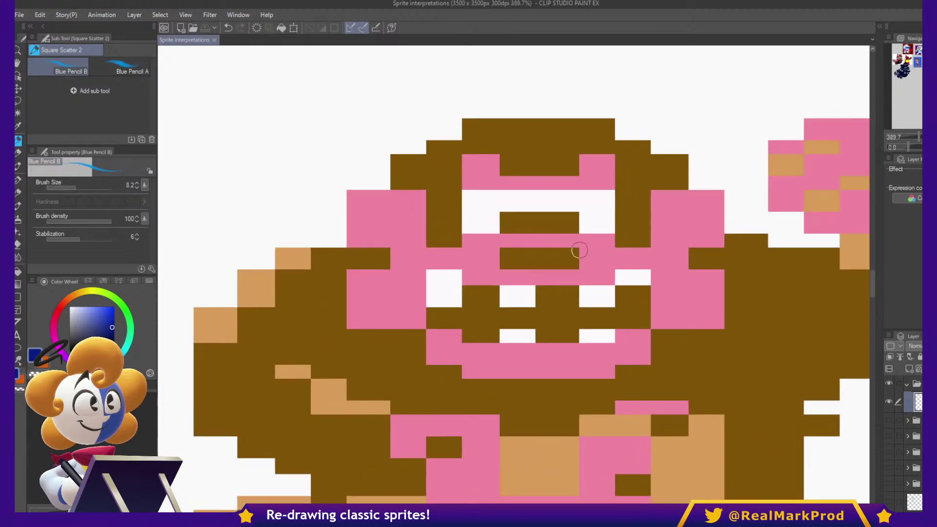
pyautogui.moveTo(472, 237)
pyautogui.mouseDown()
pyautogui.moveTo(456, 220)
pyautogui.moveTo(494, 184)
pyautogui.moveTo(557, 184)
pyautogui.moveTo(529, 183)
pyautogui.moveTo(613, 222)
pyautogui.mouseUp()
pyautogui.hotkey('ctrl', 'z')
pyautogui.hotkey('ctrl', 'z')
pyautogui.hotkey('ctrl', 'z')
pyautogui.hotkey('ctrl', 'z')
# - Switch to the G-pen at size 7.3 in dark magenta and fill in the gorilla's pupil as a flat oval
pyautogui.press('p')
pyautogui.hotkey('ctrl', 'z')
pyautogui.press('[')
pyautogui.moveTo(505, 231)
pyautogui.mouseDown()
pyautogui.moveTo(567, 219)
pyautogui.moveTo(527, 231)
pyautogui.moveTo(551, 230)
pyautogui.moveTo(523, 219)
pyautogui.moveTo(512, 228)
pyautogui.moveTo(569, 227)
pyautogui.moveTo(523, 222)
pyautogui.mouseUp()
pyautogui.hotkey('ctrl', 'z')
pyautogui.hotkey('ctrl', 'z')
pyautogui.hotkey('ctrl', 'z')
pyautogui.hotkey('ctrl', 'z')
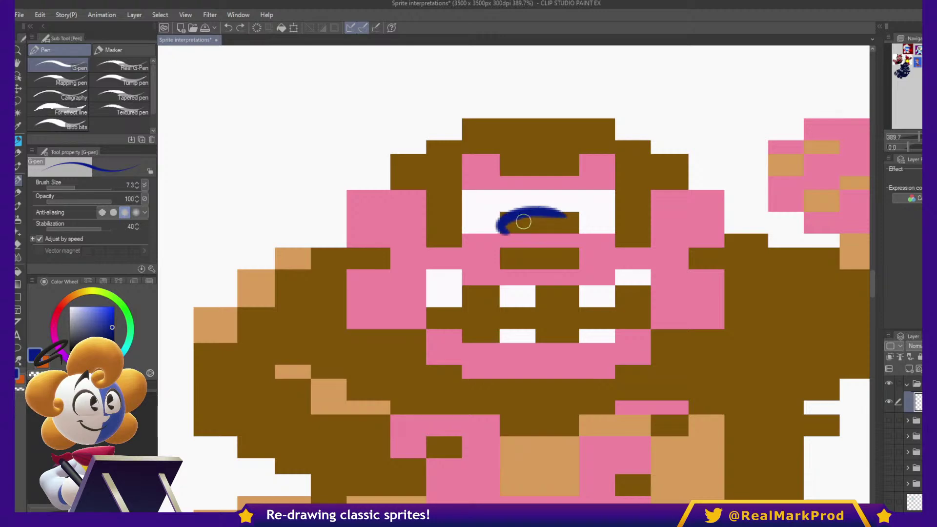
pyautogui.click(55, 331)
pyautogui.hotkey('ctrl', 'z')
pyautogui.click(115, 338)
pyautogui.moveTo(511, 232)
pyautogui.mouseDown()
pyautogui.moveTo(537, 213)
pyautogui.moveTo(568, 225)
pyautogui.moveTo(553, 232)
pyautogui.moveTo(513, 223)
pyautogui.moveTo(575, 221)
pyautogui.moveTo(521, 231)
pyautogui.moveTo(548, 221)
pyautogui.mouseUp()
# - Outline the gorilla's single wide eye and draw a small flared nose beneath the pupil
pyautogui.moveTo(472, 237)
pyautogui.mouseDown()
pyautogui.moveTo(457, 207)
pyautogui.moveTo(504, 180)
pyautogui.moveTo(550, 181)
pyautogui.moveTo(607, 203)
pyautogui.moveTo(590, 195)
pyautogui.moveTo(463, 226)
pyautogui.moveTo(461, 209)
pyautogui.moveTo(477, 190)
pyautogui.moveTo(580, 191)
pyautogui.moveTo(544, 183)
pyautogui.moveTo(608, 202)
pyautogui.moveTo(601, 195)
pyautogui.moveTo(605, 233)
pyautogui.mouseUp()
pyautogui.hotkey('ctrl', 'z')
pyautogui.moveTo(507, 245)
pyautogui.mouseDown()
pyautogui.moveTo(544, 273)
pyautogui.moveTo(544, 256)
pyautogui.moveTo(507, 246)
pyautogui.moveTo(568, 250)
pyautogui.moveTo(579, 267)
pyautogui.moveTo(574, 242)
pyautogui.moveTo(578, 267)
pyautogui.moveTo(540, 269)
pyautogui.mouseUp()
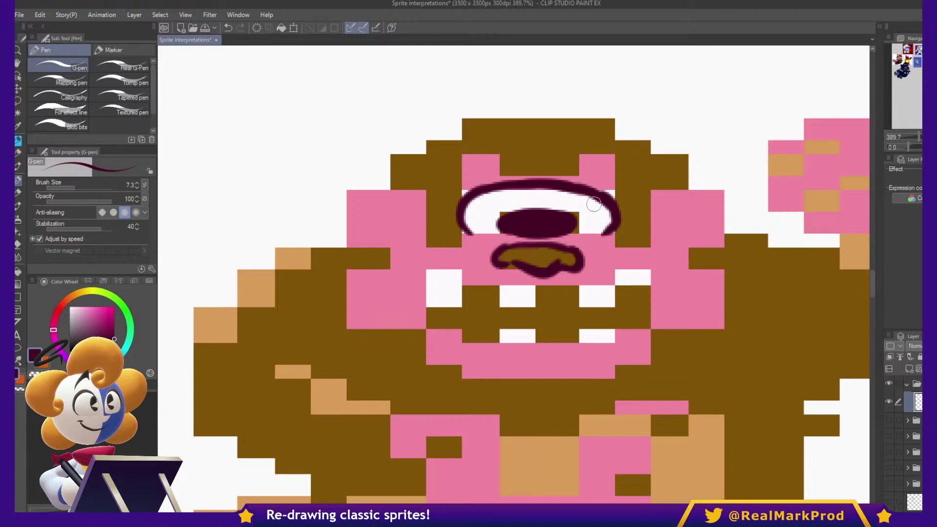
# - Draw a heavy angry brow dipping over the centre of the gorilla's eye and thicken its line
pyautogui.moveTo(453, 184)
pyautogui.mouseDown()
pyautogui.moveTo(467, 151)
pyautogui.moveTo(507, 180)
pyautogui.moveTo(554, 181)
pyautogui.mouseUp()
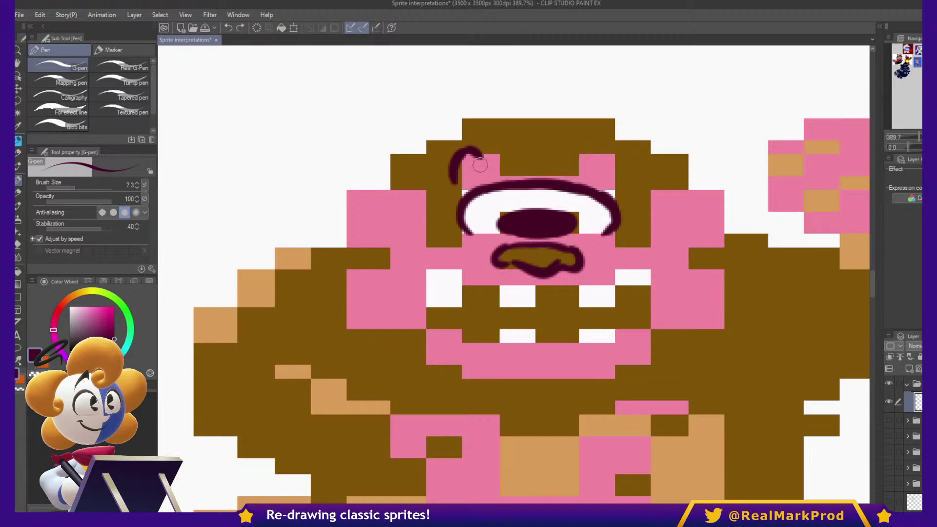
pyautogui.moveTo(459, 176)
pyautogui.mouseDown()
pyautogui.moveTo(450, 164)
pyautogui.moveTo(494, 164)
pyautogui.moveTo(559, 183)
pyautogui.moveTo(599, 154)
pyautogui.moveTo(628, 161)
pyautogui.mouseUp()
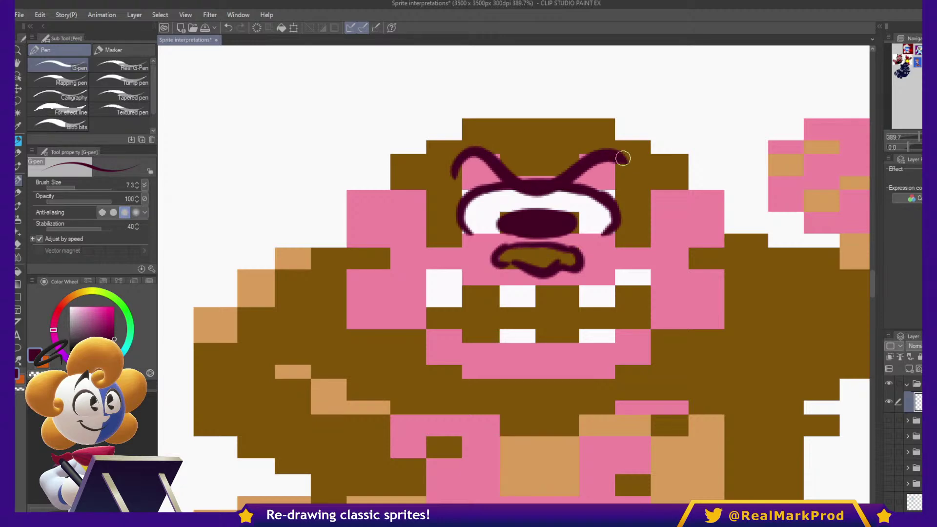
pyautogui.moveTo(487, 155)
pyautogui.mouseDown()
pyautogui.moveTo(536, 187)
pyautogui.moveTo(582, 163)
pyautogui.mouseUp()
pyautogui.moveTo(516, 180)
pyautogui.mouseDown()
pyautogui.moveTo(548, 182)
pyautogui.moveTo(614, 156)
pyautogui.moveTo(634, 179)
pyautogui.moveTo(629, 170)
pyautogui.mouseUp()
pyautogui.press('c')
pyautogui.press('c')
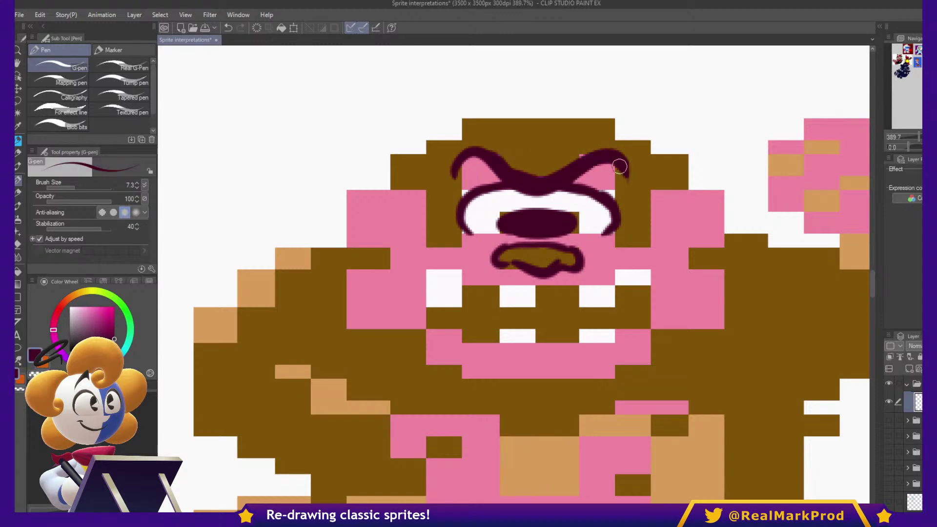
# - Outline the top of the gorilla's head with two soft bumps and a pointed hair tuft on each side
pyautogui.moveTo(440, 156)
pyautogui.mouseDown()
pyautogui.moveTo(448, 133)
pyautogui.moveTo(489, 112)
pyautogui.mouseUp()
pyautogui.moveTo(553, 119)
pyautogui.mouseDown()
pyautogui.moveTo(630, 126)
pyautogui.moveTo(637, 147)
pyautogui.mouseUp()
pyautogui.moveTo(432, 155)
pyautogui.mouseDown()
pyautogui.moveTo(382, 144)
pyautogui.moveTo(398, 183)
pyautogui.mouseUp()
pyautogui.moveTo(630, 139)
pyautogui.mouseDown()
pyautogui.moveTo(677, 143)
pyautogui.moveTo(684, 173)
pyautogui.mouseUp()
# - Draw the gorilla's wide upper lip line, rounded ears and the face edges beside the eye
pyautogui.moveTo(422, 195)
pyautogui.mouseDown()
pyautogui.moveTo(366, 190)
pyautogui.moveTo(334, 216)
pyautogui.moveTo(349, 247)
pyautogui.moveTo(414, 236)
pyautogui.moveTo(405, 236)
pyautogui.moveTo(435, 273)
pyautogui.moveTo(492, 290)
pyautogui.moveTo(620, 285)
pyautogui.moveTo(659, 264)
pyautogui.moveTo(680, 224)
pyautogui.moveTo(668, 238)
pyautogui.moveTo(699, 235)
pyautogui.mouseUp()
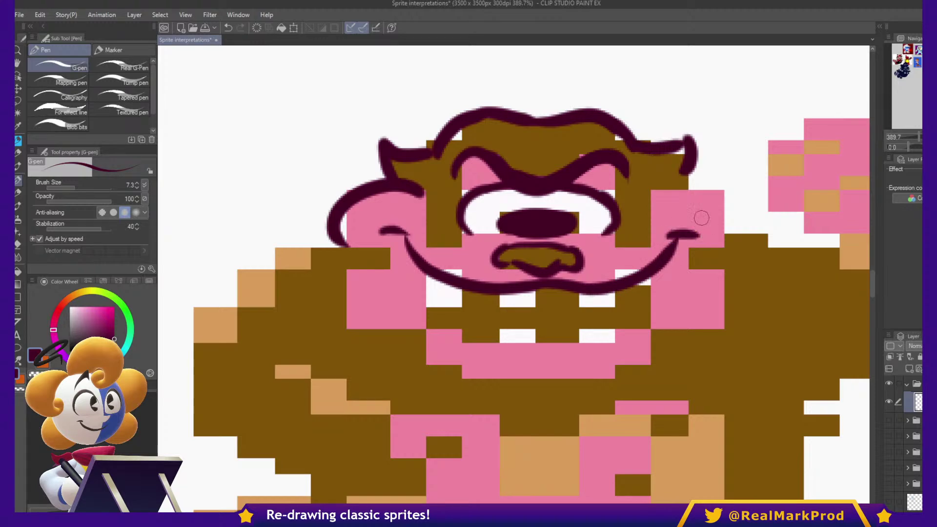
pyautogui.moveTo(648, 202)
pyautogui.mouseDown()
pyautogui.moveTo(737, 209)
pyautogui.moveTo(715, 239)
pyautogui.moveTo(611, 242)
pyautogui.mouseUp()
pyautogui.moveTo(421, 194)
pyautogui.mouseDown()
pyautogui.moveTo(428, 225)
pyautogui.moveTo(455, 236)
pyautogui.mouseUp()
pyautogui.moveTo(699, 264); pyautogui.dragTo(752, 230)
# - Draw the open grin's lower lip with upper and lower fangs, and enclose it with a broad rounded jaw
pyautogui.moveTo(479, 238)
pyautogui.mouseDown()
pyautogui.moveTo(500, 272)
pyautogui.moveTo(595, 259)
pyautogui.moveTo(650, 263)
pyautogui.moveTo(642, 277)
pyautogui.moveTo(666, 258)
pyautogui.mouseUp()
pyautogui.moveTo(680, 253)
pyautogui.mouseDown()
pyautogui.moveTo(696, 262)
pyautogui.moveTo(705, 245)
pyautogui.mouseUp()
pyautogui.moveTo(554, 304)
pyautogui.mouseDown()
pyautogui.moveTo(578, 295)
pyautogui.moveTo(657, 305)
pyautogui.mouseUp()
pyautogui.moveTo(505, 273); pyautogui.dragTo(511, 267)
pyautogui.moveTo(469, 246)
pyautogui.mouseDown()
pyautogui.moveTo(508, 306)
pyautogui.moveTo(528, 314)
pyautogui.moveTo(631, 302)
pyautogui.moveTo(665, 310)
pyautogui.moveTo(691, 302)
pyautogui.moveTo(703, 252)
pyautogui.mouseUp()
pyautogui.moveTo(407, 209)
pyautogui.mouseDown()
pyautogui.moveTo(432, 285)
pyautogui.moveTo(451, 310)
pyautogui.moveTo(508, 334)
pyautogui.moveTo(678, 337)
pyautogui.moveTo(703, 325)
pyautogui.moveTo(744, 277)
pyautogui.mouseUp()
pyautogui.moveTo(769, 213); pyautogui.dragTo(737, 284)
pyautogui.moveTo(814, 305)
pyautogui.mouseDown()
pyautogui.moveTo(766, 368)
pyautogui.moveTo(804, 293)
pyautogui.moveTo(812, 207)
pyautogui.mouseUp()
pyautogui.moveTo(809, 251); pyautogui.dragTo(776, 213)
pyautogui.moveTo(566, 317); pyautogui.dragTo(553, 282)
pyautogui.moveTo(643, 295)
pyautogui.mouseDown()
pyautogui.moveTo(661, 280)
pyautogui.moveTo(686, 280)
pyautogui.moveTo(655, 295)
pyautogui.moveTo(592, 452)
pyautogui.moveTo(716, 292)
pyautogui.moveTo(632, 433)
pyautogui.moveTo(607, 452)
pyautogui.mouseUp()
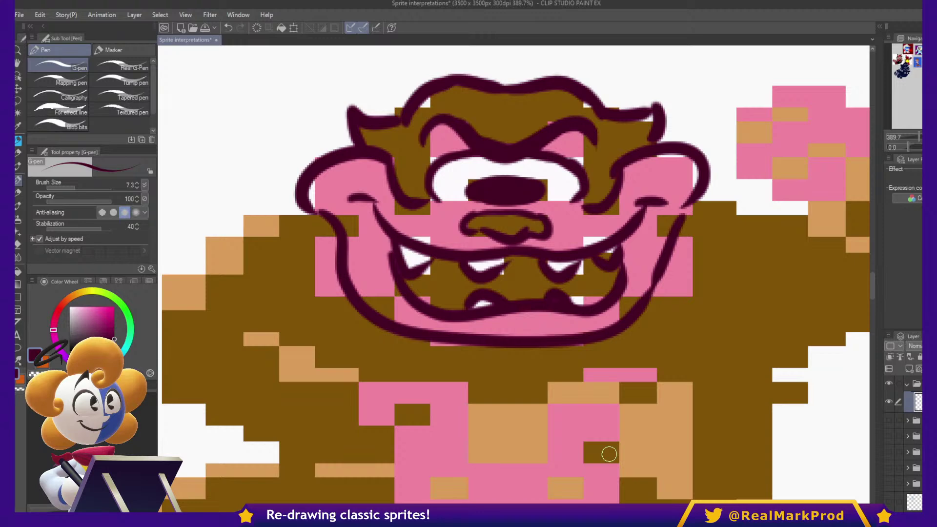
# - Examine the rest of the gorilla sprite's body and the surrounding sprite collection
pyautogui.moveTo(529, 412); pyautogui.dragTo(628, 201)
pyautogui.moveTo(646, 370); pyautogui.dragTo(336, 324)
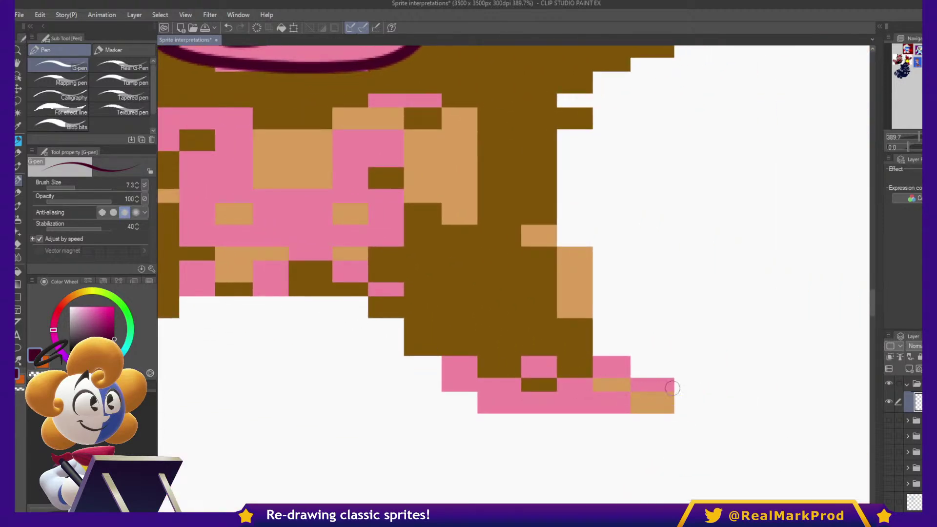
pyautogui.moveTo(622, 391)
pyautogui.mouseDown()
pyautogui.moveTo(519, 351)
pyautogui.moveTo(783, 410)
pyautogui.moveTo(830, 395)
pyautogui.moveTo(642, 411)
pyautogui.moveTo(729, 383)
pyautogui.moveTo(703, 405)
pyautogui.moveTo(703, 310)
pyautogui.moveTo(659, 370)
pyautogui.moveTo(705, 391)
pyautogui.moveTo(705, 418)
pyautogui.moveTo(716, 330)
pyautogui.mouseUp()
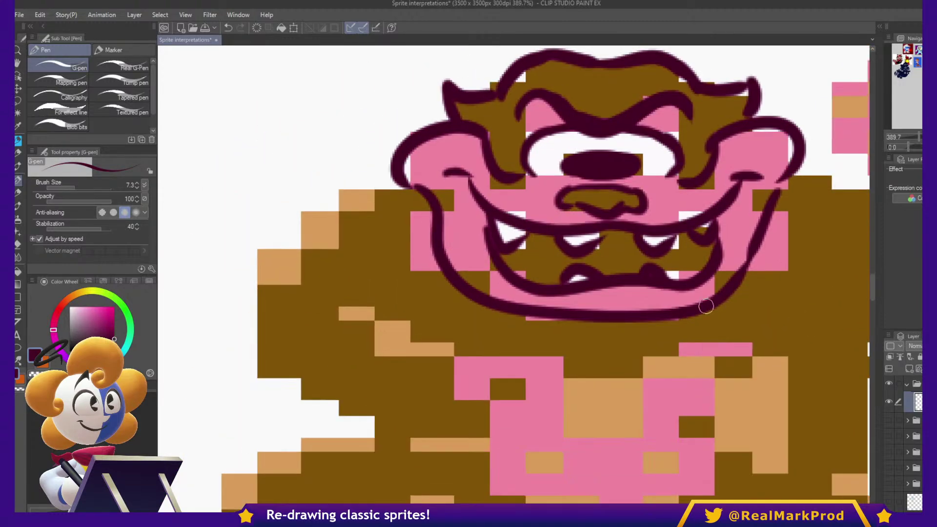
pyautogui.scroll(-10, 706, 306)
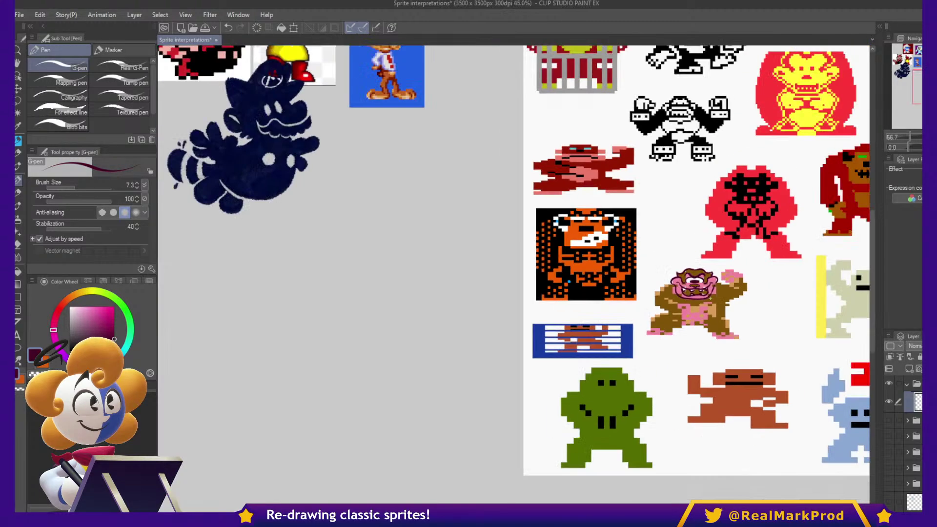
pyautogui.scroll(2, 569, 278)
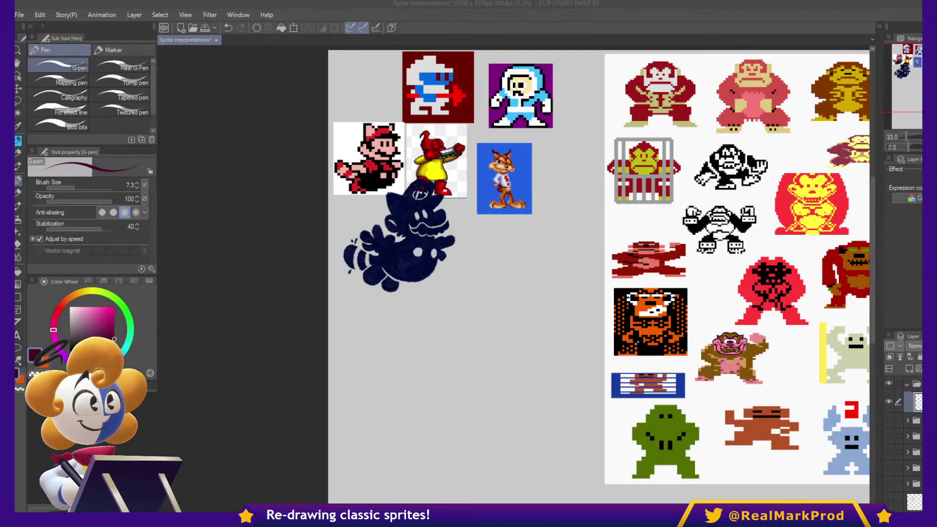
pyautogui.click(786, 184)
pyautogui.moveTo(786, 183); pyautogui.dragTo(638, 198)
pyautogui.scroll(1, 625, 190)
pyautogui.scroll(1, 641, 205)
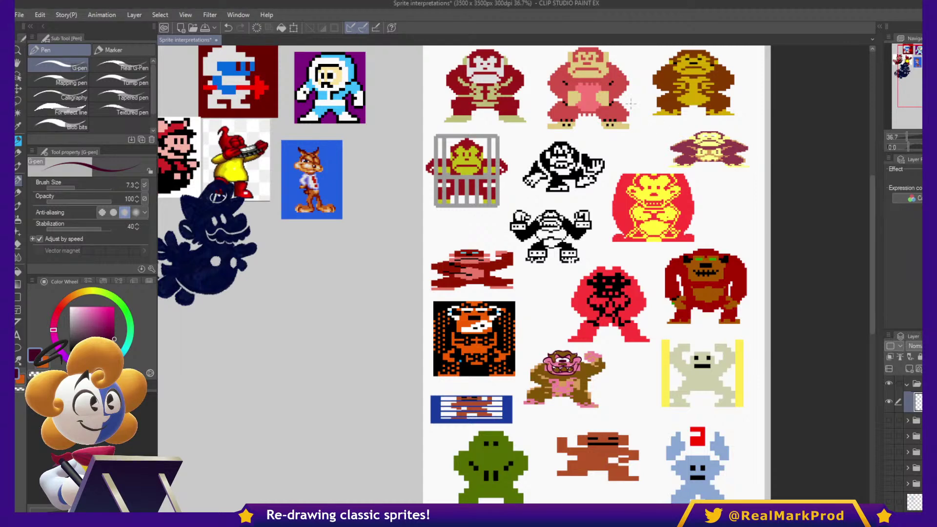
# - Add the magenta spaceship sprite on its own layer, enlarge it to 455% and place it below the dark blue silhouette
pyautogui.hotkey('ctrl', 'shift', 'n')
pyautogui.moveTo(180, 346); pyautogui.dragTo(326, 354)
pyautogui.scroll(-2, 327, 354)
pyautogui.hotkey('ctrl', 't')
pyautogui.moveTo(307, 148); pyautogui.dragTo(520, 295)
pyautogui.moveTo(429, 222); pyautogui.dragTo(483, 384)
pyautogui.scroll(3, 403, 453)
pyautogui.moveTo(679, 319); pyautogui.dragTo(476, 296)
pyautogui.scroll(3, 445, 347)
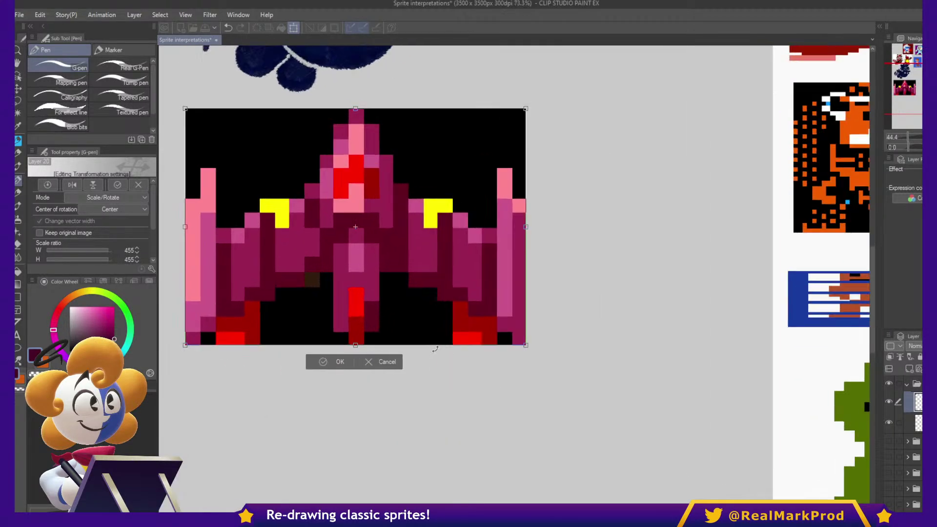
pyautogui.press('Return')
# - Sketch a tapered ship hull with a notched base beside the spaceship sprite, with an arched canopy inside it
pyautogui.moveTo(448, 357); pyautogui.dragTo(493, 384)
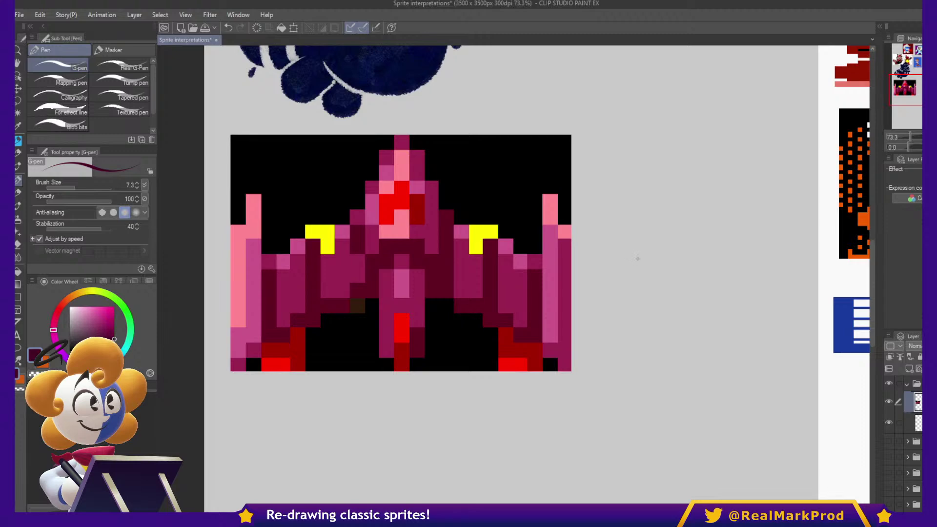
pyautogui.moveTo(616, 242)
pyautogui.mouseDown()
pyautogui.moveTo(615, 308)
pyautogui.moveTo(615, 249)
pyautogui.moveTo(642, 303)
pyautogui.moveTo(654, 299)
pyautogui.moveTo(640, 304)
pyautogui.moveTo(647, 285)
pyautogui.moveTo(706, 283)
pyautogui.moveTo(699, 287)
pyautogui.moveTo(708, 306)
pyautogui.moveTo(733, 303)
pyautogui.mouseUp()
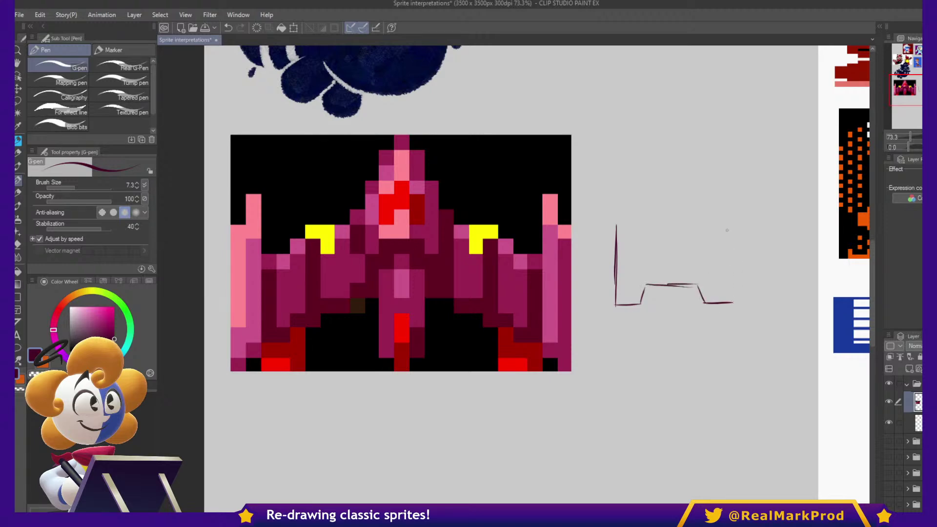
pyautogui.moveTo(616, 224)
pyautogui.mouseDown()
pyautogui.moveTo(664, 154)
pyautogui.moveTo(714, 157)
pyautogui.moveTo(698, 157)
pyautogui.moveTo(737, 228)
pyautogui.moveTo(735, 287)
pyautogui.moveTo(734, 268)
pyautogui.moveTo(705, 291)
pyautogui.moveTo(704, 308)
pyautogui.moveTo(733, 303)
pyautogui.mouseUp()
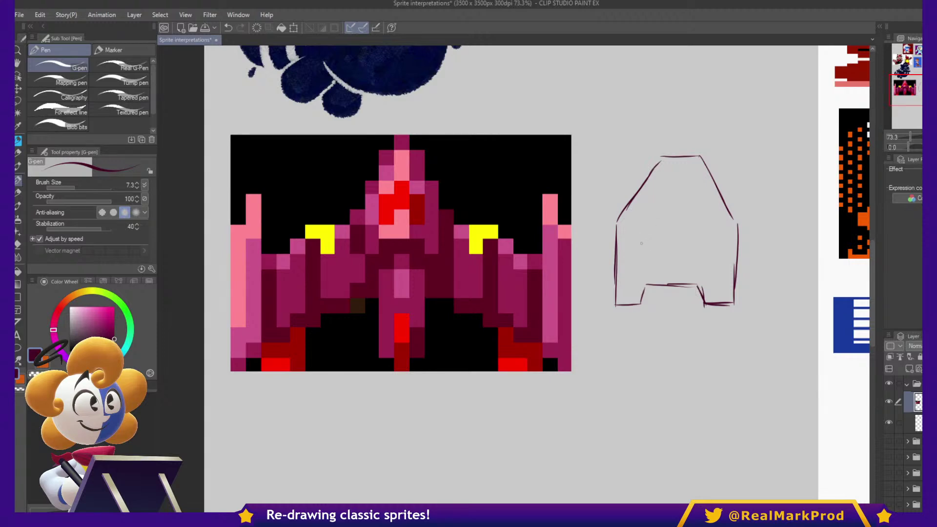
pyautogui.moveTo(638, 259)
pyautogui.mouseDown()
pyautogui.moveTo(645, 232)
pyautogui.moveTo(682, 186)
pyautogui.moveTo(711, 247)
pyautogui.moveTo(639, 262)
pyautogui.moveTo(673, 256)
pyautogui.moveTo(664, 261)
pyautogui.moveTo(669, 242)
pyautogui.moveTo(682, 244)
pyautogui.moveTo(685, 265)
pyautogui.moveTo(712, 266)
pyautogui.mouseUp()
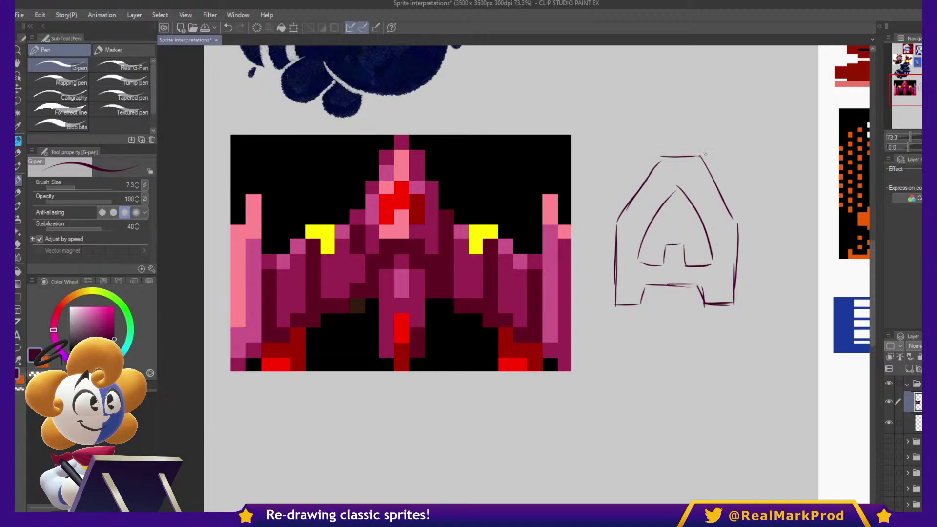
# - Add a narrow pointed nose cone with a crossband and a small collar on top of the hull
pyautogui.moveTo(722, 201); pyautogui.dragTo(737, 221)
pyautogui.moveTo(750, 189); pyautogui.dragTo(764, 222)
pyautogui.moveTo(677, 189); pyautogui.dragTo(692, 137)
pyautogui.moveTo(682, 180); pyautogui.dragTo(699, 125)
pyautogui.moveTo(699, 125)
pyautogui.mouseDown()
pyautogui.moveTo(705, 183)
pyautogui.moveTo(694, 188)
pyautogui.moveTo(708, 182)
pyautogui.moveTo(686, 159)
pyautogui.moveTo(694, 132)
pyautogui.mouseUp()
pyautogui.moveTo(695, 126); pyautogui.dragTo(706, 183)
pyautogui.moveTo(688, 159)
pyautogui.mouseDown()
pyautogui.moveTo(702, 160)
pyautogui.moveTo(689, 159)
pyautogui.mouseUp()
pyautogui.moveTo(753, 243); pyautogui.dragTo(752, 194)
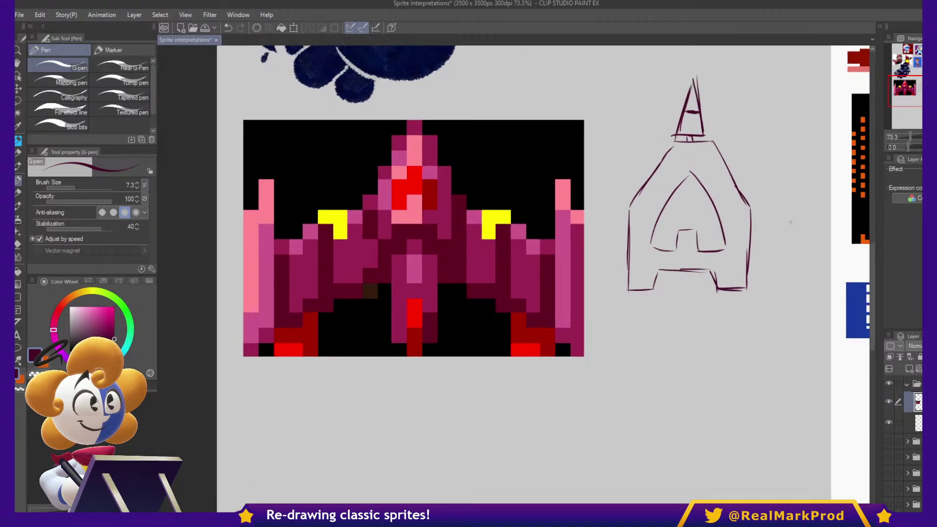
# - Double the hull's sloping shoulder line and sketch a banded rear block with a small central connector below the hull
pyautogui.moveTo(697, 142)
pyautogui.mouseDown()
pyautogui.moveTo(712, 141)
pyautogui.moveTo(736, 187)
pyautogui.mouseUp()
pyautogui.moveTo(641, 295); pyautogui.dragTo(643, 312)
pyautogui.moveTo(643, 313); pyautogui.dragTo(722, 310)
pyautogui.hotkey('ctrl', 'z')
pyautogui.hotkey('ctrl', 'z')
pyautogui.hotkey('ctrl', 'z')
pyautogui.moveTo(645, 291)
pyautogui.mouseDown()
pyautogui.moveTo(645, 321)
pyautogui.moveTo(677, 320)
pyautogui.moveTo(673, 336)
pyautogui.moveTo(699, 334)
pyautogui.mouseUp()
pyautogui.hotkey('ctrl', 'z')
pyautogui.hotkey('ctrl', 'z')
pyautogui.hotkey('ctrl', 'z')
pyautogui.moveTo(674, 338); pyautogui.dragTo(703, 340)
pyautogui.moveTo(731, 290); pyautogui.dragTo(729, 321)
pyautogui.moveTo(730, 320)
pyautogui.mouseDown()
pyautogui.moveTo(707, 321)
pyautogui.moveTo(704, 336)
pyautogui.mouseUp()
pyautogui.hotkey('ctrl', 'z')
pyautogui.moveTo(644, 305); pyautogui.dragTo(732, 302)
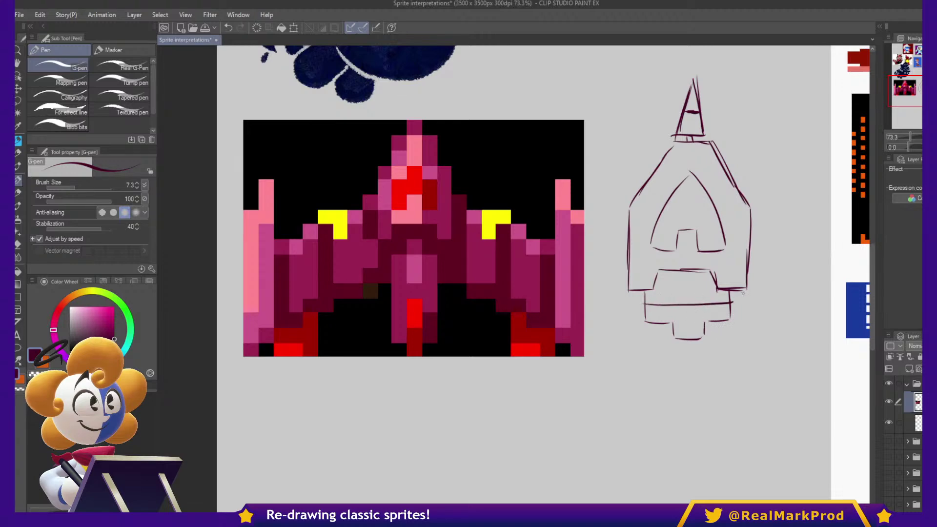
# - Sketch a second stepped block with a horizontal band below the connector
pyautogui.scroll(-2, 743, 293)
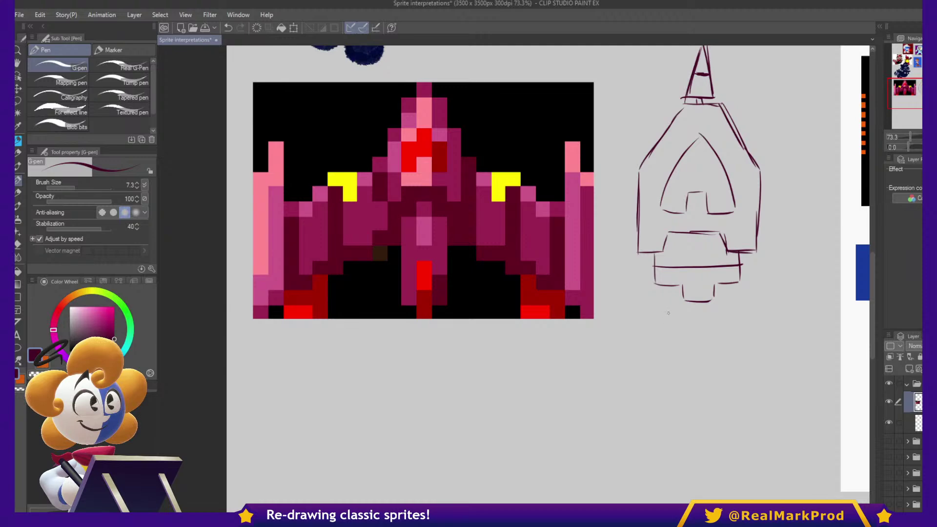
pyautogui.moveTo(660, 316)
pyautogui.mouseDown()
pyautogui.moveTo(682, 302)
pyautogui.moveTo(744, 309)
pyautogui.moveTo(742, 342)
pyautogui.moveTo(658, 351)
pyautogui.moveTo(660, 334)
pyautogui.moveTo(737, 339)
pyautogui.mouseUp()
pyautogui.hotkey('ctrl', 'z')
pyautogui.moveTo(656, 332); pyautogui.dragTo(742, 335)
pyautogui.scroll(-2, 781, 305)
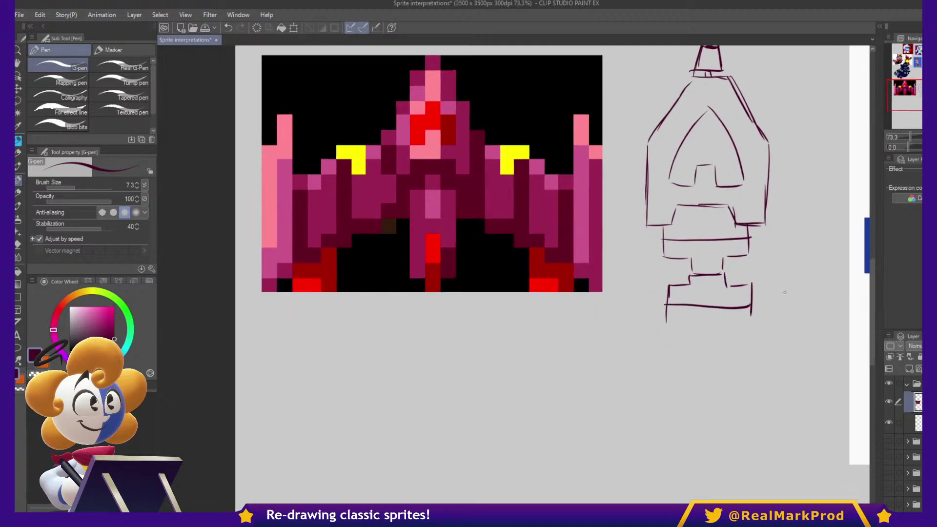
# - Extend the ship downward with two long body sides, a pointed central spike and a base edge
pyautogui.moveTo(752, 292); pyautogui.dragTo(747, 401)
pyautogui.moveTo(667, 293); pyautogui.dragTo(667, 398)
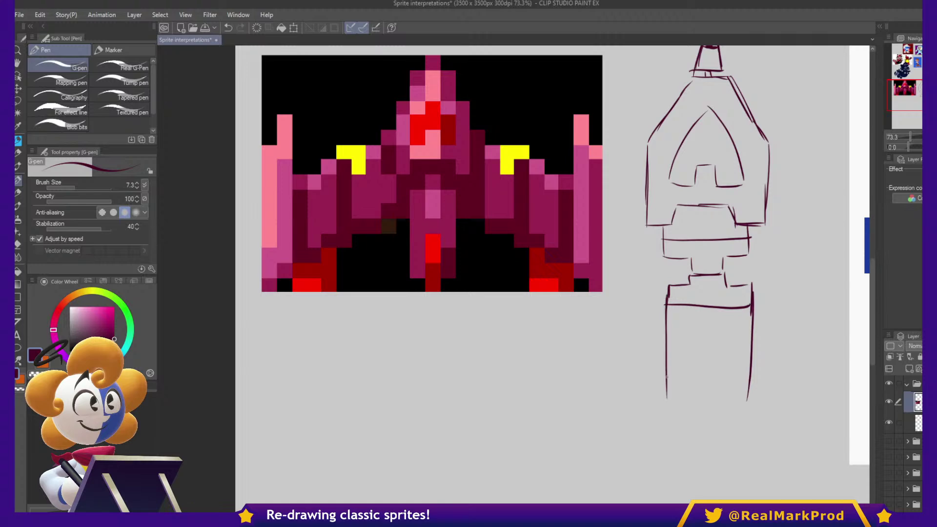
pyautogui.moveTo(704, 369)
pyautogui.mouseDown()
pyautogui.moveTo(725, 400)
pyautogui.moveTo(698, 418)
pyautogui.moveTo(710, 476)
pyautogui.moveTo(725, 399)
pyautogui.mouseUp()
pyautogui.moveTo(669, 399); pyautogui.dragTo(698, 400)
pyautogui.moveTo(727, 400); pyautogui.dragTo(747, 402)
# - Sketch flared thrusters and pointed exhaust flames beneath the long body, around the central spike
pyautogui.moveTo(686, 400); pyautogui.dragTo(659, 426)
pyautogui.moveTo(658, 427)
pyautogui.mouseDown()
pyautogui.moveTo(751, 420)
pyautogui.moveTo(756, 428)
pyautogui.mouseUp()
pyautogui.moveTo(727, 428)
pyautogui.mouseDown()
pyautogui.moveTo(755, 428)
pyautogui.moveTo(756, 297)
pyautogui.mouseUp()
pyautogui.moveTo(689, 332)
pyautogui.mouseDown()
pyautogui.moveTo(665, 374)
pyautogui.moveTo(687, 422)
pyautogui.mouseUp()
pyautogui.moveTo(756, 337); pyautogui.dragTo(773, 384)
pyautogui.moveTo(774, 384); pyautogui.dragTo(726, 451)
pyautogui.moveTo(712, 423); pyautogui.dragTo(717, 500)
pyautogui.moveTo(735, 419); pyautogui.dragTo(726, 500)
pyautogui.moveTo(698, 426); pyautogui.dragTo(714, 499)
pyautogui.moveTo(702, 348)
pyautogui.mouseDown()
pyautogui.moveTo(691, 376)
pyautogui.moveTo(714, 424)
pyautogui.mouseUp()
pyautogui.moveTo(736, 346)
pyautogui.mouseDown()
pyautogui.moveTo(722, 449)
pyautogui.moveTo(688, 481)
pyautogui.moveTo(690, 491)
pyautogui.mouseUp()
pyautogui.moveTo(745, 454); pyautogui.dragTo(746, 500)
pyautogui.moveTo(793, 300)
pyautogui.mouseDown()
pyautogui.moveTo(742, 429)
pyautogui.moveTo(766, 453)
pyautogui.mouseUp()
# - Join the middle blocks with straight sides and detail them with hatched side panels and plus-shaped marks
pyautogui.moveTo(732, 282); pyautogui.dragTo(736, 347)
pyautogui.moveTo(647, 282); pyautogui.dragTo(648, 353)
pyautogui.moveTo(652, 307)
pyautogui.mouseDown()
pyautogui.moveTo(653, 335)
pyautogui.moveTo(656, 314)
pyautogui.moveTo(692, 311)
pyautogui.moveTo(716, 322)
pyautogui.moveTo(721, 314)
pyautogui.moveTo(728, 326)
pyautogui.moveTo(690, 349)
pyautogui.moveTo(692, 314)
pyautogui.mouseUp()
pyautogui.moveTo(685, 309); pyautogui.dragTo(698, 309)
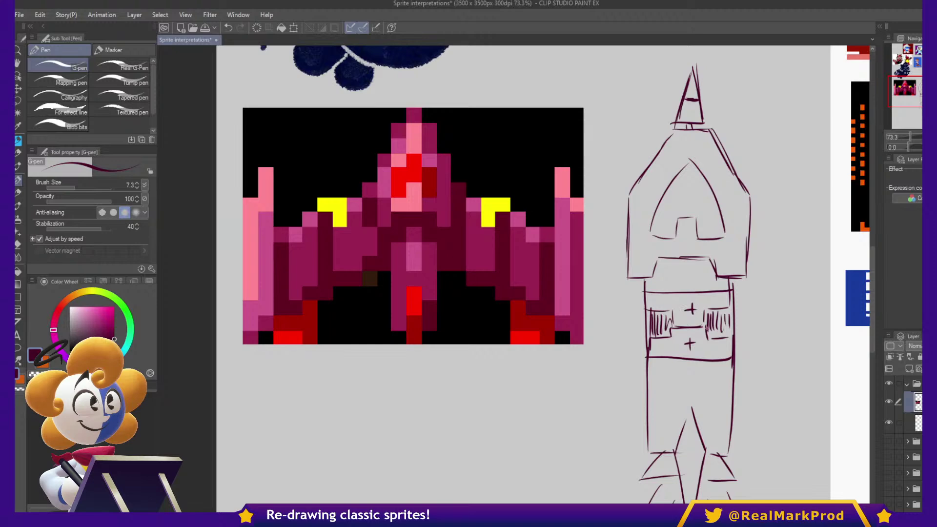
# - Add short cross lines above the thrusters and a straight horizontal line extending from each side of the hull
pyautogui.moveTo(647, 433)
pyautogui.mouseDown()
pyautogui.moveTo(731, 430)
pyautogui.moveTo(682, 434)
pyautogui.mouseUp()
pyautogui.moveTo(717, 367); pyautogui.dragTo(759, 365)
pyautogui.moveTo(816, 254)
pyautogui.mouseDown()
pyautogui.moveTo(750, 248)
pyautogui.moveTo(780, 222)
pyautogui.mouseUp()
pyautogui.moveTo(606, 223); pyautogui.dragTo(567, 223)
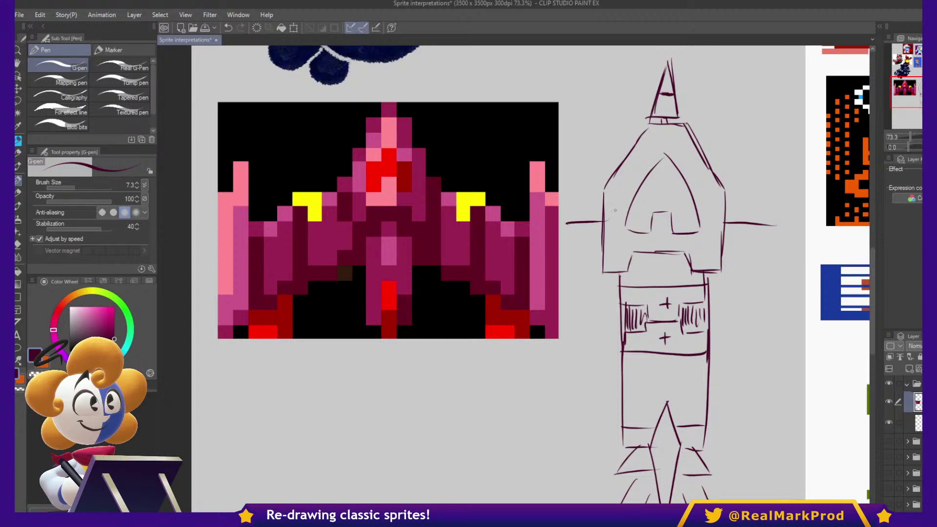
pyautogui.scroll(-1, 615, 210)
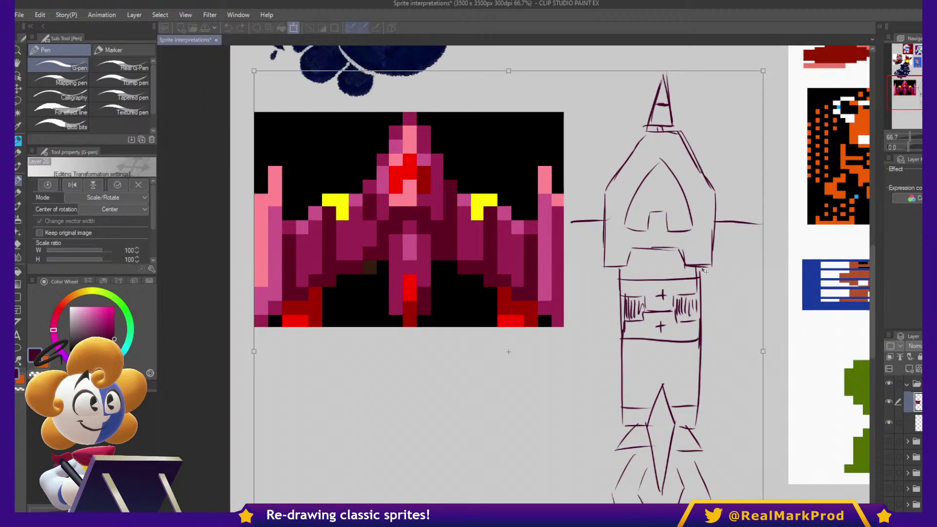
# - Select the whole ship sketch, shrink it to about half the width of the magenta sprite and place it directly below that sprite
pyautogui.press('m')
pyautogui.moveTo(586, 235)
pyautogui.mouseDown()
pyautogui.moveTo(576, 183)
pyautogui.moveTo(633, 62)
pyautogui.moveTo(760, 210)
pyautogui.moveTo(779, 420)
pyautogui.moveTo(765, 498)
pyautogui.moveTo(649, 502)
pyautogui.moveTo(573, 295)
pyautogui.mouseUp()
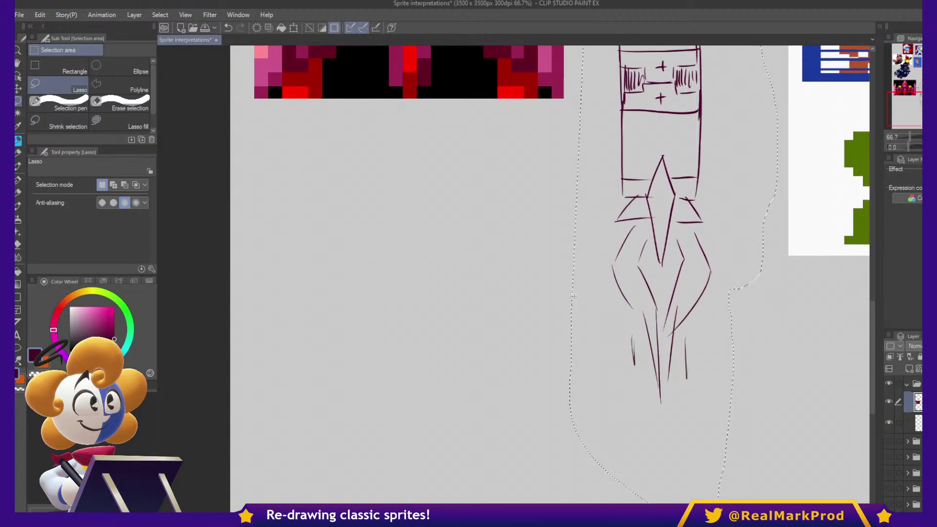
pyautogui.moveTo(625, 150); pyautogui.dragTo(547, 346)
pyautogui.hotkey('ctrl', 't')
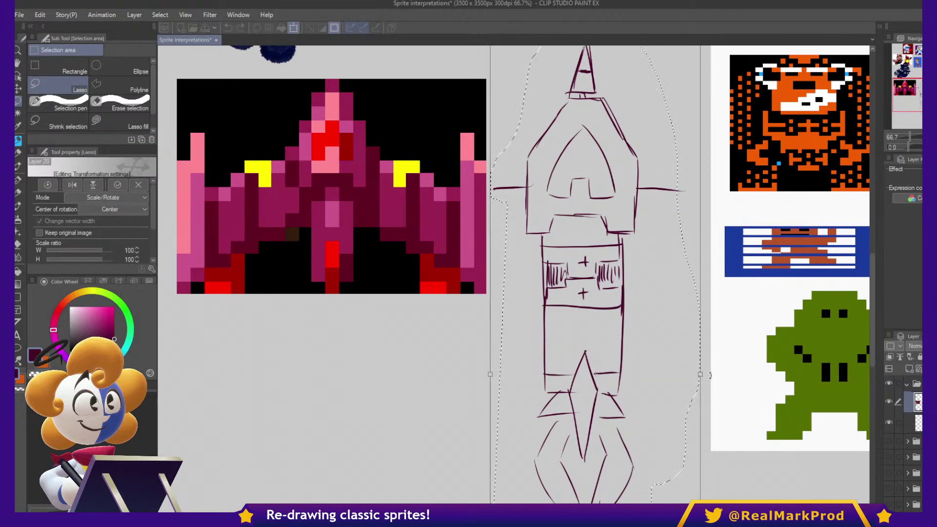
pyautogui.moveTo(701, 375)
pyautogui.mouseDown()
pyautogui.moveTo(613, 375)
pyautogui.moveTo(624, 375)
pyautogui.moveTo(594, 218)
pyautogui.moveTo(626, 210)
pyautogui.moveTo(428, 381)
pyautogui.moveTo(364, 405)
pyautogui.mouseUp()
pyautogui.press('Return')
pyautogui.moveTo(446, 370); pyautogui.dragTo(682, 306)
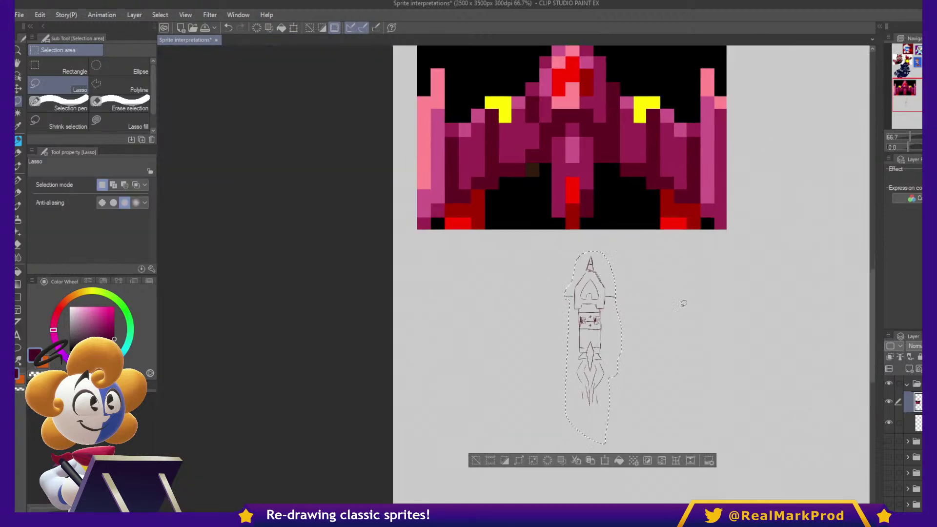
pyautogui.hotkey('ctrl', 't')
pyautogui.moveTo(624, 348)
pyautogui.mouseDown()
pyautogui.moveTo(649, 348)
pyautogui.moveTo(632, 361)
pyautogui.moveTo(636, 370)
pyautogui.mouseUp()
pyautogui.press('Return')
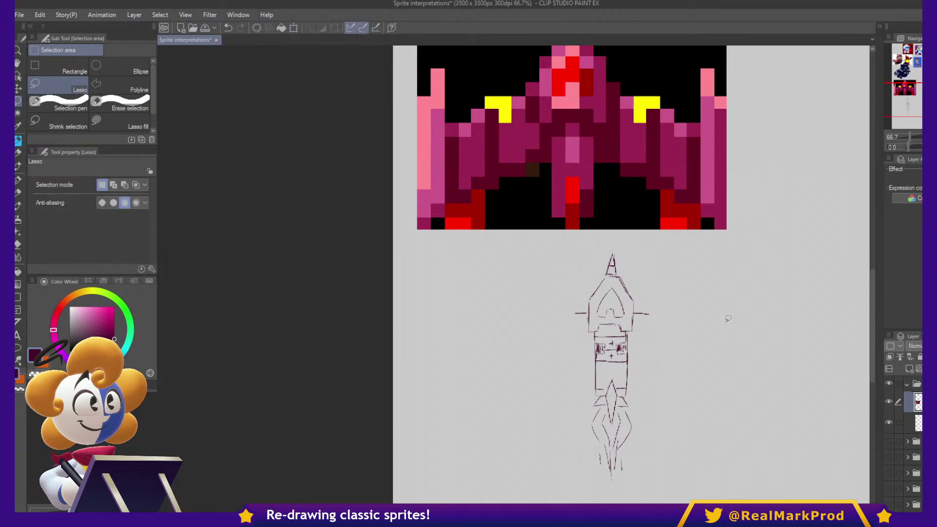
# - Draw a narrow bracket along each side of the hull and extend a notched upper wing edge outward from each one
pyautogui.press('p')
pyautogui.moveTo(699, 298)
pyautogui.mouseDown()
pyautogui.moveTo(749, 311)
pyautogui.moveTo(717, 352)
pyautogui.moveTo(687, 356)
pyautogui.mouseUp()
pyautogui.press('e')
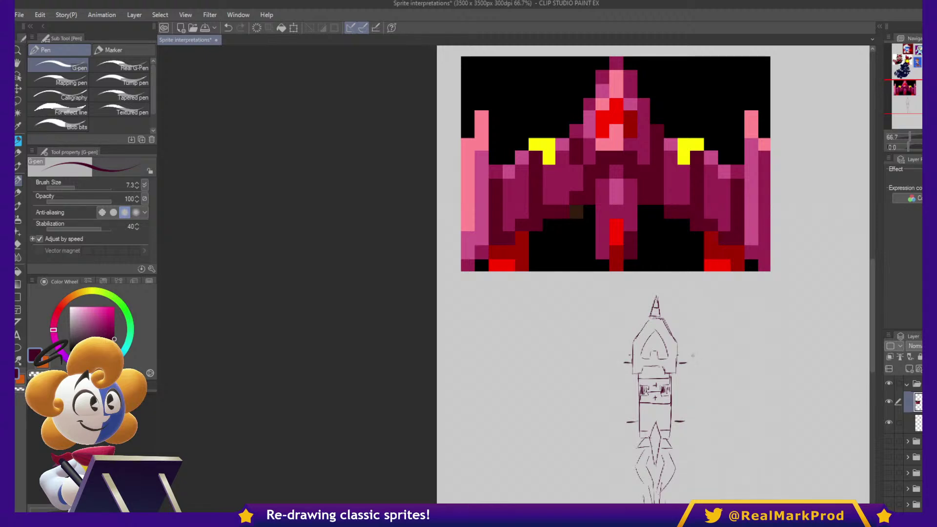
pyautogui.moveTo(624, 363); pyautogui.dragTo(624, 409)
pyautogui.moveTo(687, 362); pyautogui.dragTo(687, 412)
pyautogui.moveTo(616, 369)
pyautogui.mouseDown()
pyautogui.moveTo(590, 371)
pyautogui.moveTo(592, 389)
pyautogui.moveTo(601, 374)
pyautogui.mouseUp()
pyautogui.moveTo(692, 366)
pyautogui.mouseDown()
pyautogui.moveTo(733, 366)
pyautogui.moveTo(725, 376)
pyautogui.mouseUp()
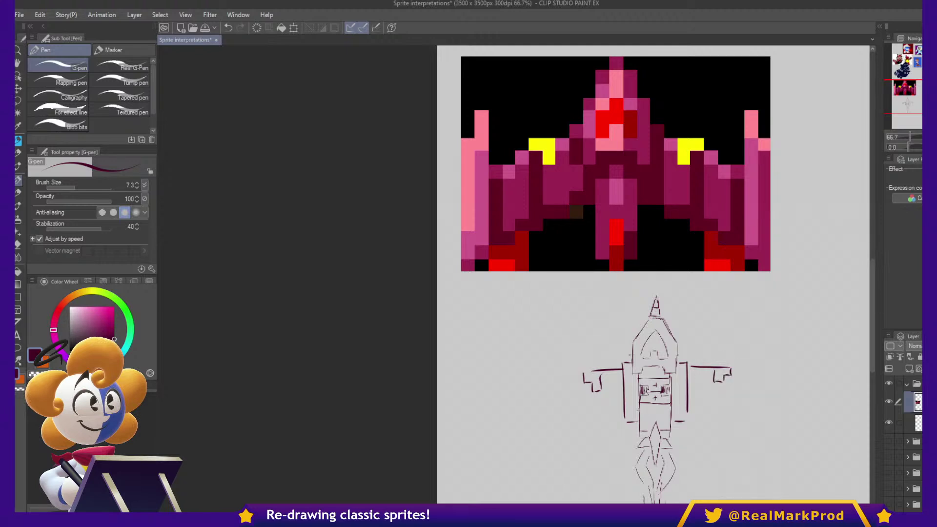
# - Close both inner wing panels with lower edges slanting down outward and straight outer sides
pyautogui.moveTo(582, 372)
pyautogui.mouseDown()
pyautogui.moveTo(584, 422)
pyautogui.moveTo(622, 421)
pyautogui.mouseUp()
pyautogui.moveTo(688, 419); pyautogui.dragTo(731, 417)
pyautogui.moveTo(733, 372); pyautogui.dragTo(732, 410)
pyautogui.hotkey('ctrl', 'z')
pyautogui.hotkey('ctrl', 'z')
pyautogui.hotkey('ctrl', 'z')
pyautogui.moveTo(586, 424); pyautogui.dragTo(627, 414)
pyautogui.moveTo(688, 408)
pyautogui.mouseDown()
pyautogui.moveTo(718, 421)
pyautogui.moveTo(723, 407)
pyautogui.moveTo(722, 423)
pyautogui.mouseUp()
pyautogui.hotkey('ctrl', 'z')
pyautogui.hotkey('ctrl', 'z')
pyautogui.moveTo(731, 372); pyautogui.dragTo(731, 413)
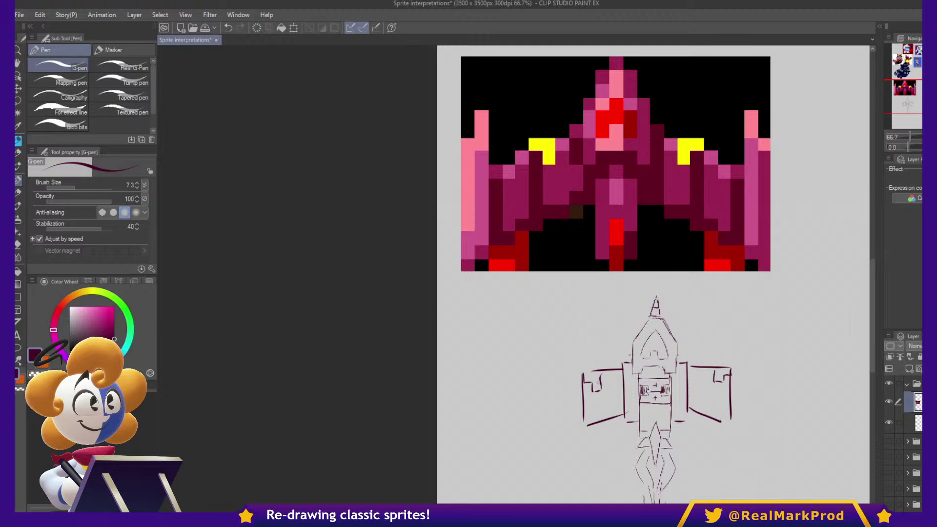
# - Add a slanted outer panel to each wing, sloping down and away from the hull
pyautogui.moveTo(584, 373)
pyautogui.mouseDown()
pyautogui.moveTo(560, 396)
pyautogui.moveTo(555, 444)
pyautogui.moveTo(586, 430)
pyautogui.mouseUp()
pyautogui.moveTo(731, 421); pyautogui.dragTo(759, 444)
pyautogui.moveTo(732, 371)
pyautogui.mouseDown()
pyautogui.moveTo(750, 384)
pyautogui.moveTo(760, 444)
pyautogui.mouseUp()
# - Sketch a long upright pod with a pointed, notched tip and a squared base at each wing's outer end
pyautogui.moveTo(556, 356); pyautogui.dragTo(557, 419)
pyautogui.moveTo(559, 342); pyautogui.dragTo(544, 366)
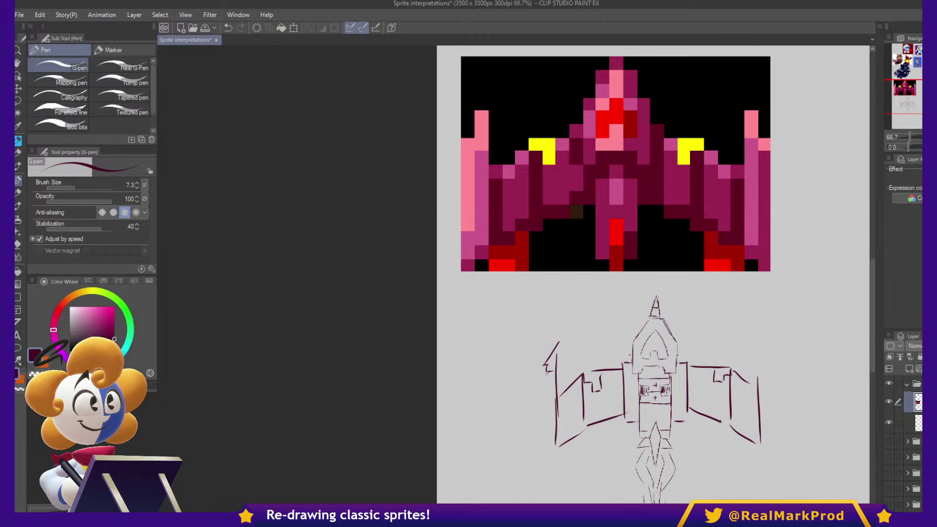
pyautogui.moveTo(539, 377)
pyautogui.mouseDown()
pyautogui.moveTo(532, 473)
pyautogui.moveTo(550, 477)
pyautogui.moveTo(550, 441)
pyautogui.mouseUp()
pyautogui.moveTo(757, 368)
pyautogui.mouseDown()
pyautogui.moveTo(756, 469)
pyautogui.moveTo(772, 475)
pyautogui.moveTo(781, 453)
pyautogui.mouseUp()
pyautogui.hotkey('ctrl', 'z')
pyautogui.moveTo(776, 364)
pyautogui.mouseDown()
pyautogui.moveTo(777, 462)
pyautogui.moveTo(760, 355)
pyautogui.moveTo(772, 359)
pyautogui.moveTo(779, 391)
pyautogui.moveTo(779, 338)
pyautogui.moveTo(781, 347)
pyautogui.mouseUp()
# - Select the ship's left wing pod, stretch it to 107% height and tilt it slightly
pyautogui.press('m')
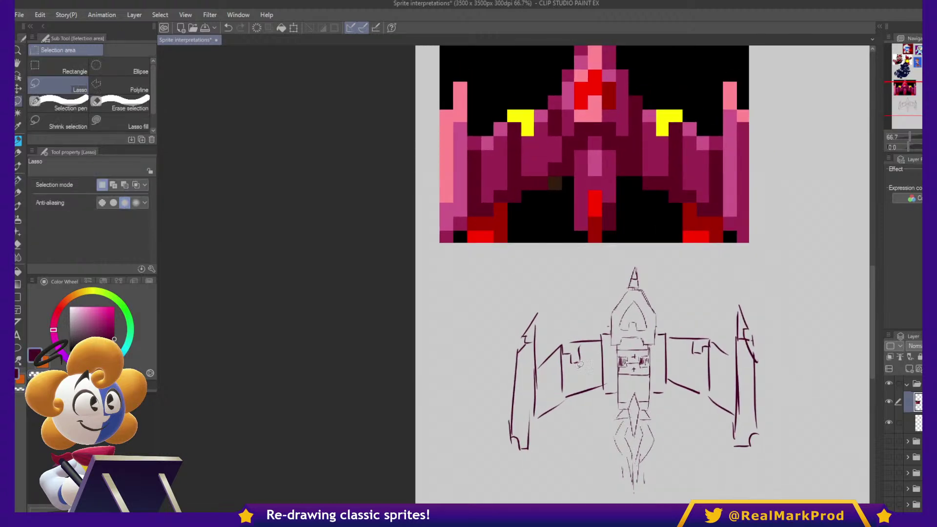
pyautogui.moveTo(539, 432)
pyautogui.mouseDown()
pyautogui.moveTo(543, 361)
pyautogui.moveTo(496, 435)
pyautogui.mouseUp()
pyautogui.hotkey('ctrl', 't')
pyautogui.moveTo(516, 292); pyautogui.dragTo(516, 278)
pyautogui.moveTo(574, 461); pyautogui.dragTo(576, 458)
pyautogui.moveTo(517, 459); pyautogui.dragTo(515, 454)
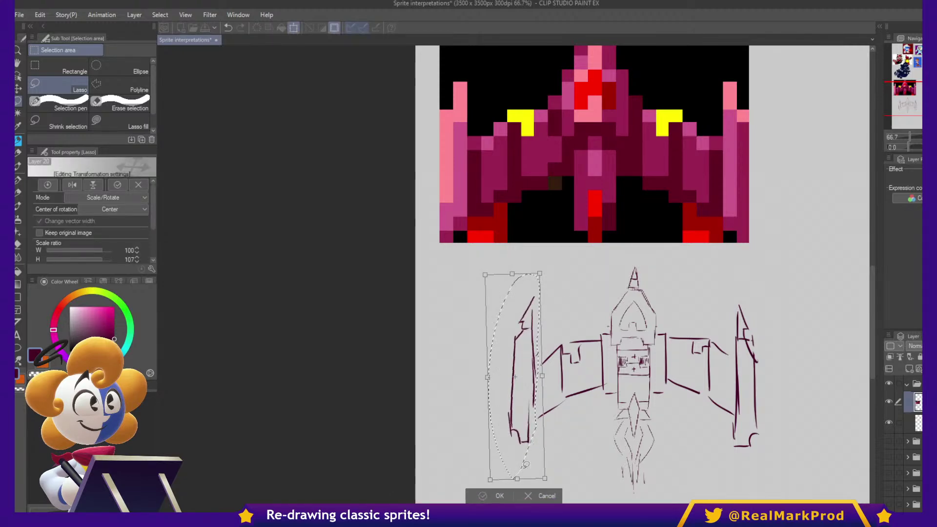
pyautogui.click(501, 495)
pyautogui.press('p')
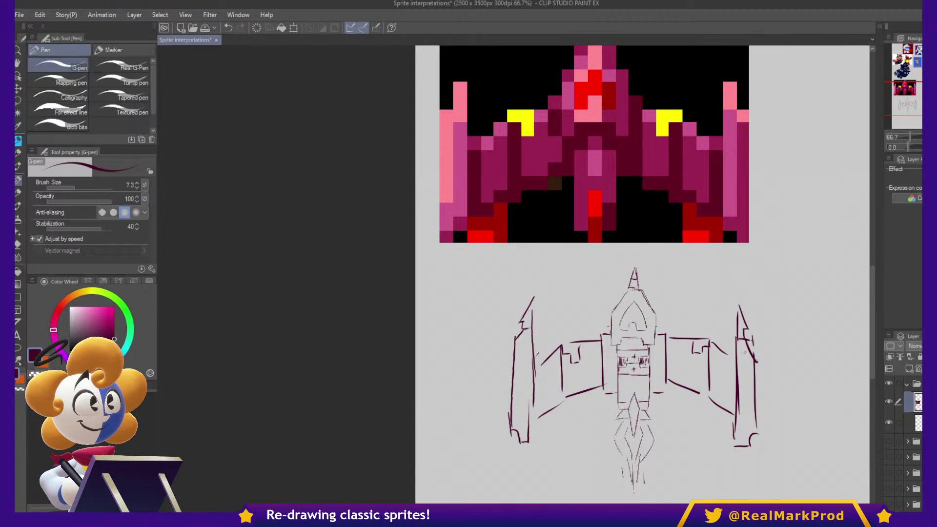
# - Select the ship's right wing pod with the adjoining outer wing lines and nudge them slightly toward the hull
pyautogui.press('m')
pyautogui.moveTo(705, 412)
pyautogui.mouseDown()
pyautogui.moveTo(691, 365)
pyautogui.moveTo(762, 294)
pyautogui.moveTo(705, 410)
pyautogui.mouseUp()
pyautogui.hotkey('ctrl', 't')
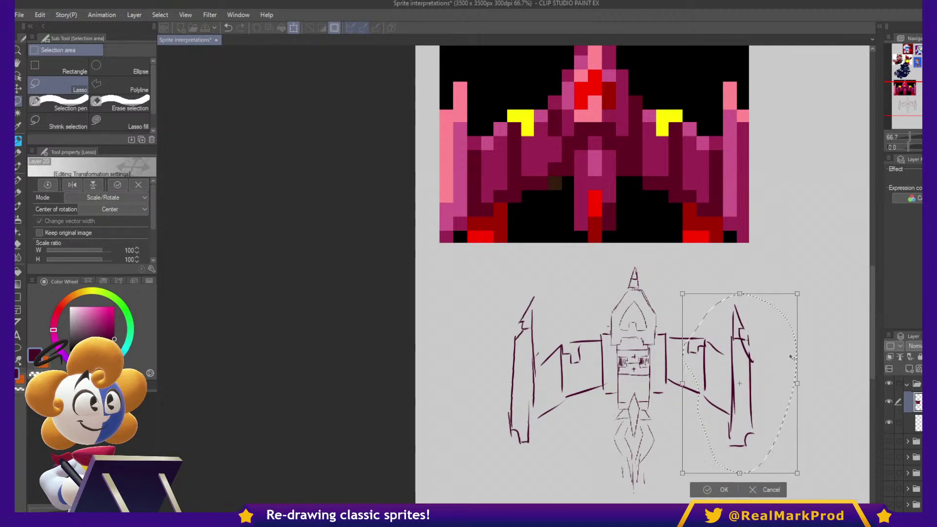
pyautogui.press('Return')
pyautogui.press('p')
# - Darken the cockpit's side edges and add small tick marks above both wings
pyautogui.scroll(2, 772, 293)
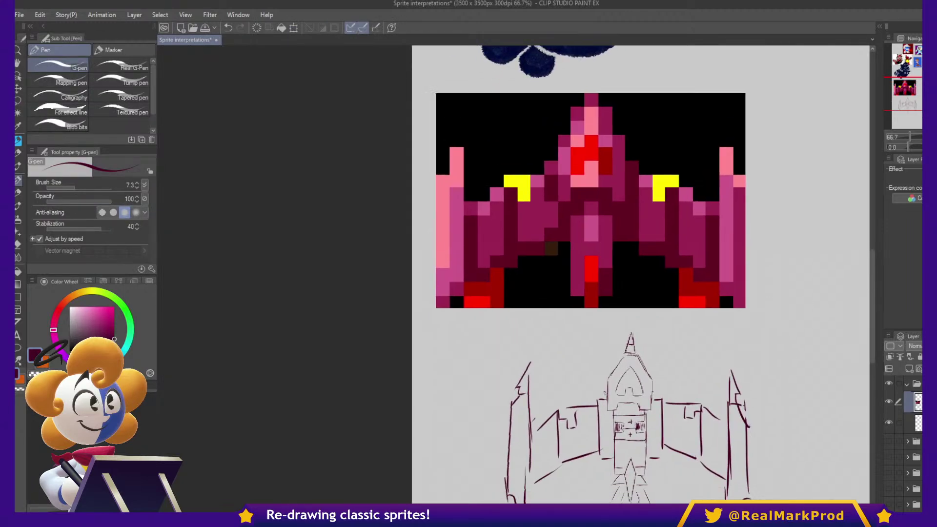
pyautogui.moveTo(608, 381); pyautogui.dragTo(606, 413)
pyautogui.moveTo(649, 377)
pyautogui.mouseDown()
pyautogui.moveTo(654, 409)
pyautogui.moveTo(614, 415)
pyautogui.moveTo(619, 405)
pyautogui.moveTo(656, 413)
pyautogui.mouseUp()
pyautogui.moveTo(743, 397); pyautogui.dragTo(758, 346)
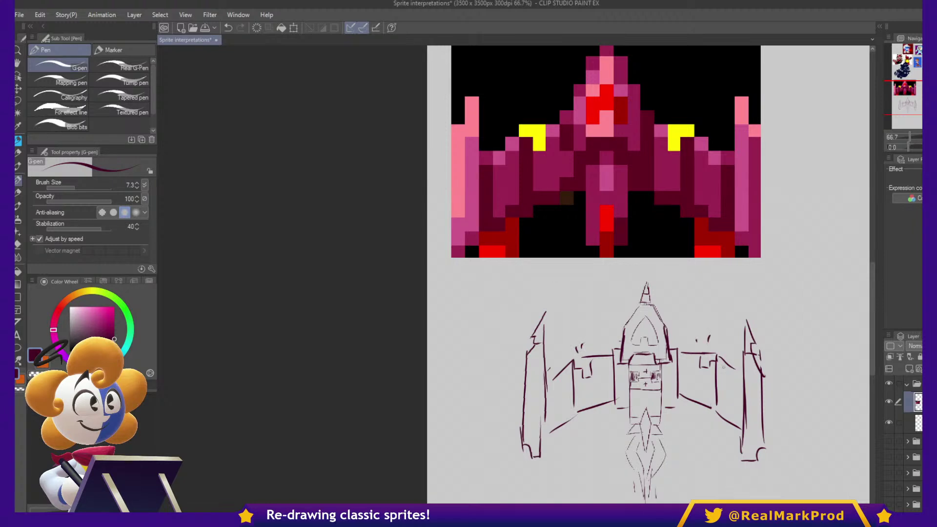
# - Sketch a banded thruster with a pointed exhaust flame under each outer wing, beside the pods
pyautogui.moveTo(712, 418)
pyautogui.mouseDown()
pyautogui.moveTo(713, 442)
pyautogui.moveTo(736, 442)
pyautogui.mouseUp()
pyautogui.moveTo(571, 422)
pyautogui.mouseDown()
pyautogui.moveTo(572, 442)
pyautogui.moveTo(547, 441)
pyautogui.moveTo(573, 442)
pyautogui.moveTo(545, 449)
pyautogui.mouseUp()
pyautogui.moveTo(713, 441)
pyautogui.mouseDown()
pyautogui.moveTo(711, 452)
pyautogui.moveTo(737, 447)
pyautogui.moveTo(711, 466)
pyautogui.moveTo(735, 498)
pyautogui.mouseUp()
pyautogui.moveTo(725, 465); pyautogui.dragTo(730, 479)
pyautogui.moveTo(548, 457); pyautogui.dragTo(567, 473)
pyautogui.moveTo(555, 473)
pyautogui.mouseDown()
pyautogui.moveTo(556, 503)
pyautogui.moveTo(560, 494)
pyautogui.mouseUp()
pyautogui.moveTo(713, 454); pyautogui.dragTo(730, 473)
pyautogui.moveTo(722, 472); pyautogui.dragTo(726, 484)
pyautogui.moveTo(545, 445); pyautogui.dragTo(571, 450)
pyautogui.moveTo(713, 442); pyautogui.dragTo(721, 450)
pyautogui.moveTo(716, 441); pyautogui.dragTo(724, 447)
pyautogui.moveTo(790, 399)
pyautogui.mouseDown()
pyautogui.moveTo(759, 456)
pyautogui.moveTo(795, 352)
pyautogui.moveTo(795, 423)
pyautogui.moveTo(680, 346)
pyautogui.mouseUp()
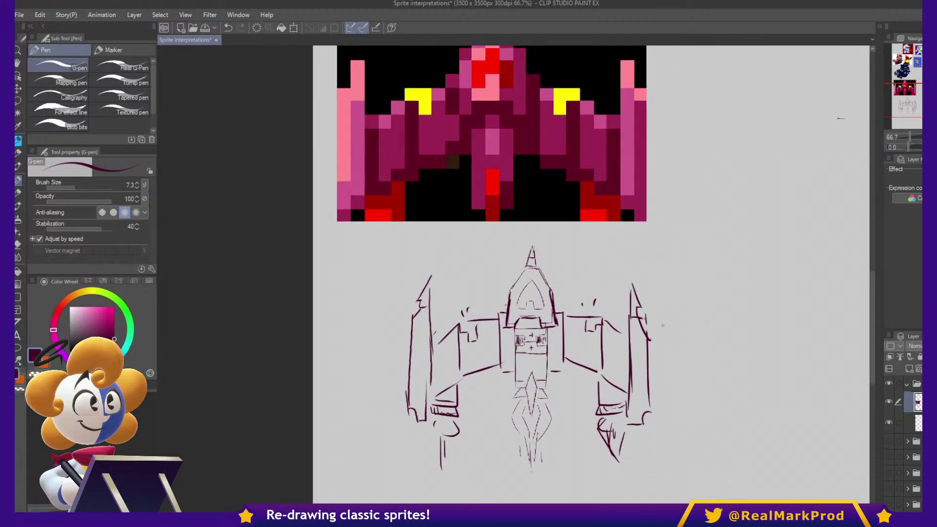
# - Hide the ship's drawing layer and create a new folder with an empty layer above the ship's folder
pyautogui.click(890, 401)
pyautogui.click(908, 384)
pyautogui.scroll(1, 909, 391)
pyautogui.click(929, 370)
pyautogui.click(907, 369)
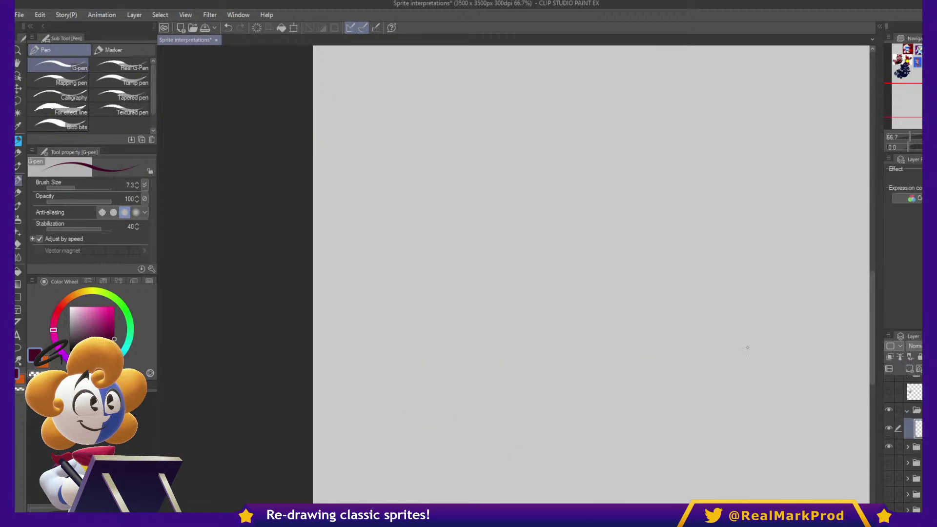
# - Expand the ship's layer folder and show its drawing layer again
pyautogui.click(907, 447)
pyautogui.click(889, 466)
pyautogui.click(912, 465)
pyautogui.scroll(2, 504, 393)
pyautogui.moveTo(551, 366); pyautogui.dragTo(548, 338)
pyautogui.scroll(-2, 548, 337)
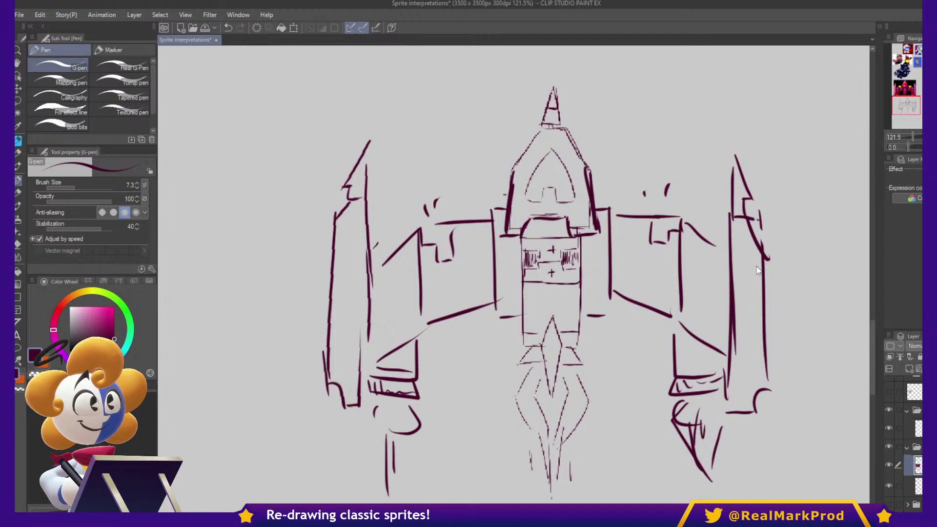
pyautogui.hotkey('ctrl', 't')
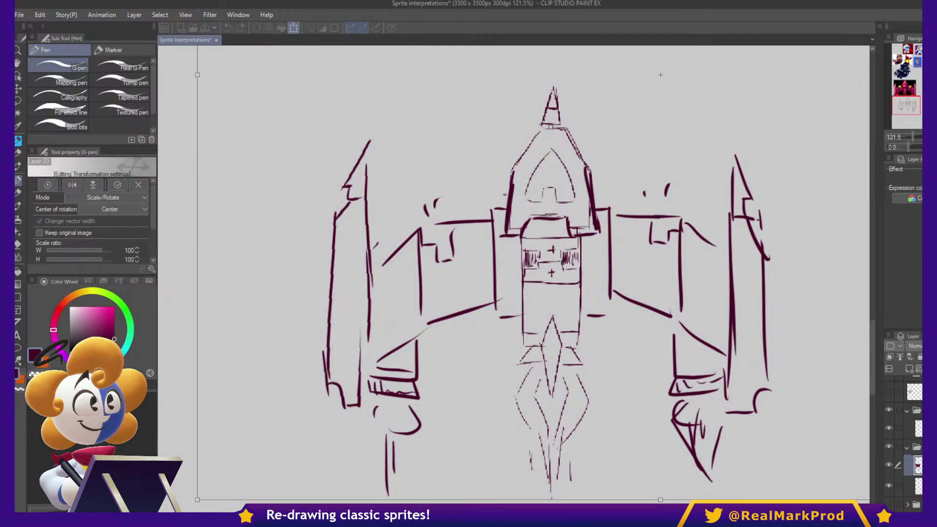
pyautogui.moveTo(910, 146)
pyautogui.mouseDown()
pyautogui.moveTo(928, 149)
pyautogui.moveTo(885, 147)
pyautogui.moveTo(920, 152)
pyautogui.mouseUp()
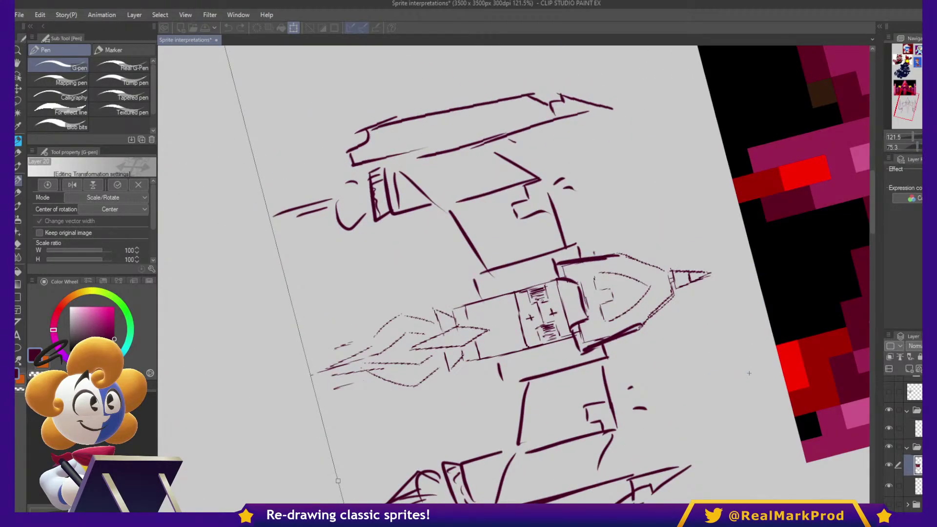
pyautogui.hotkey('ctrl', '@')
pyautogui.scroll(-4, 740, 257)
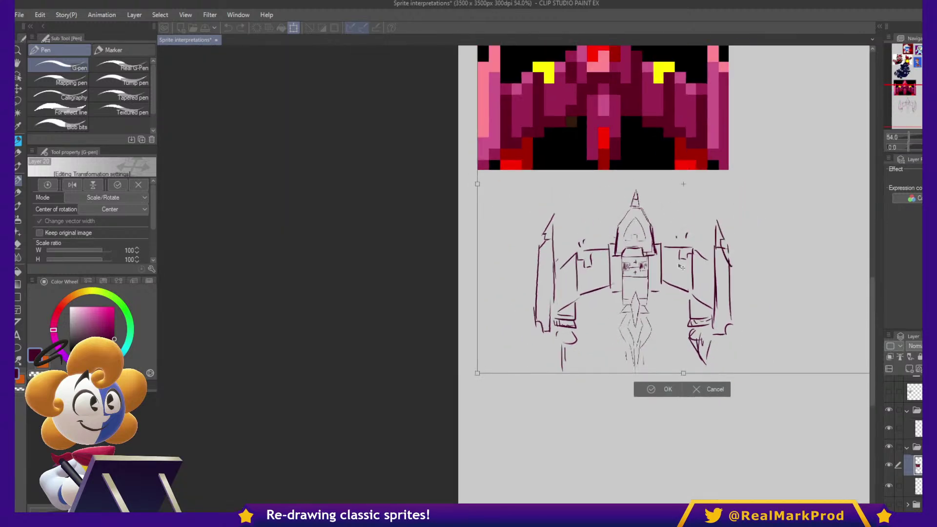
pyautogui.press('Return')
pyautogui.scroll(-3, 682, 268)
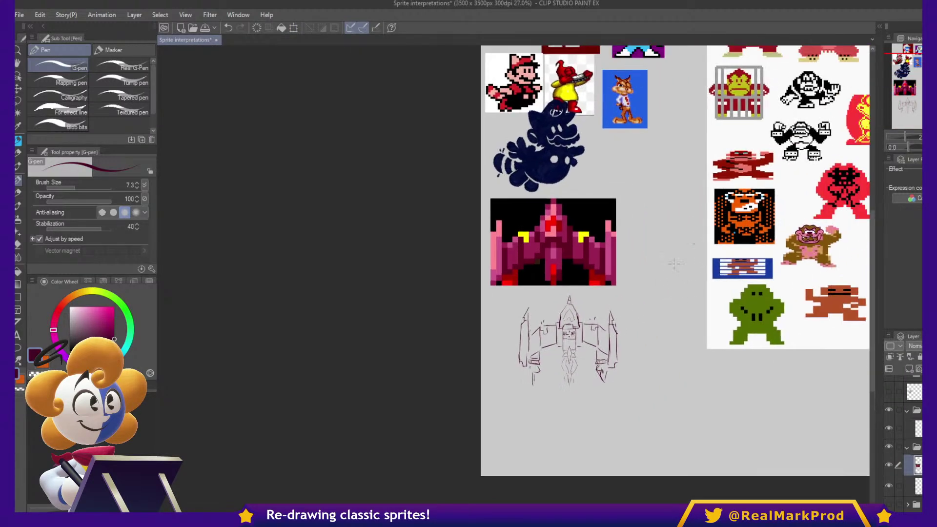
# - Collapse and hide the ship's layer folder, make the empty layer above it active and save the document
pyautogui.click(908, 448)
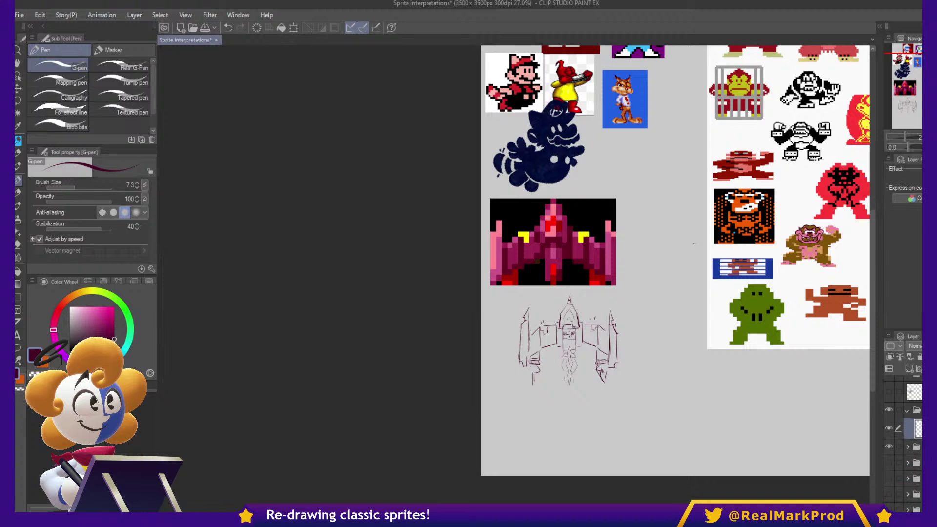
pyautogui.press('p')
pyautogui.scroll(1, 679, 319)
pyautogui.click(890, 447)
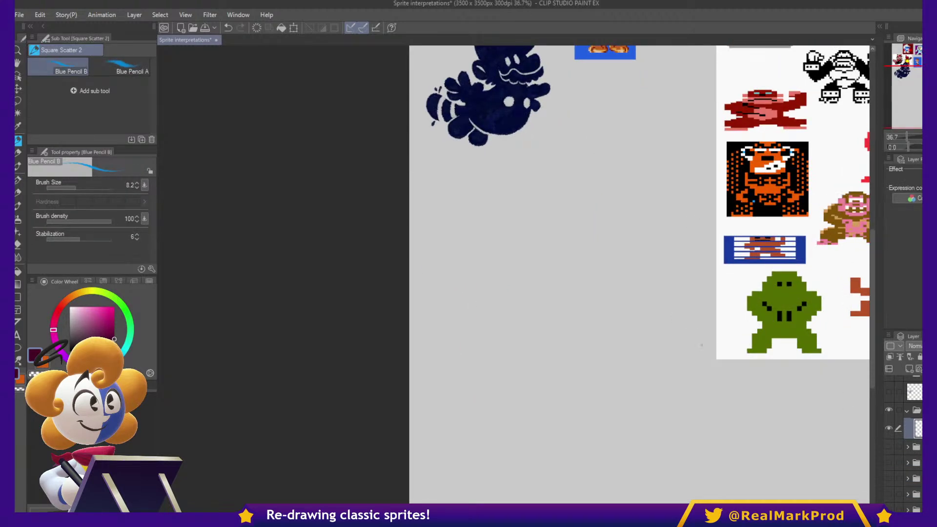
pyautogui.scroll(1, 534, 298)
pyautogui.hotkey('ctrl', 's')
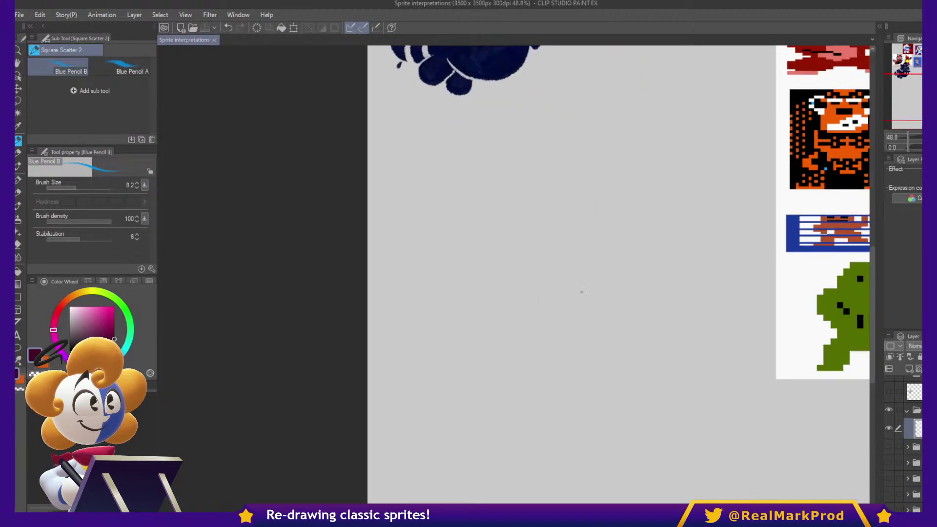
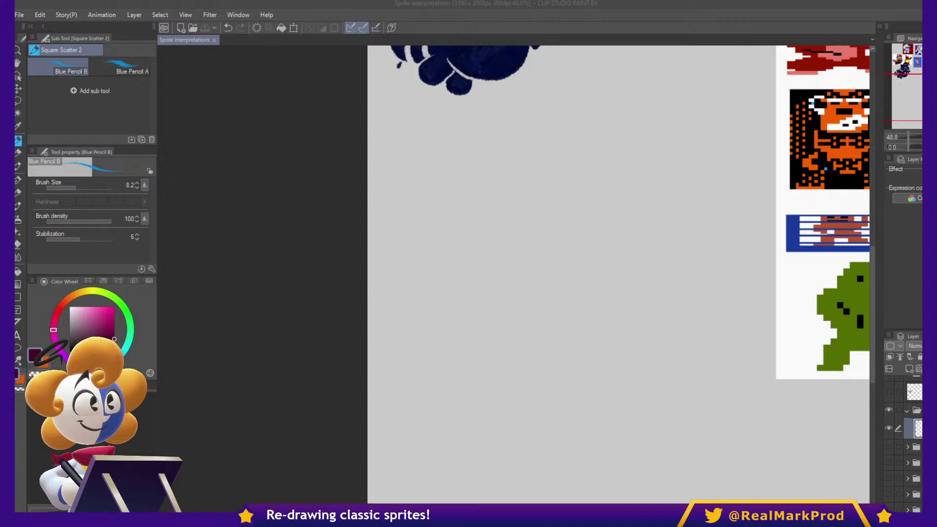
# - Paste the limbless blond character sprite, enlarge it to 676% and place it below the dark blue raccoon-tailed silhouette
pyautogui.hotkey('alt', 'Tab')
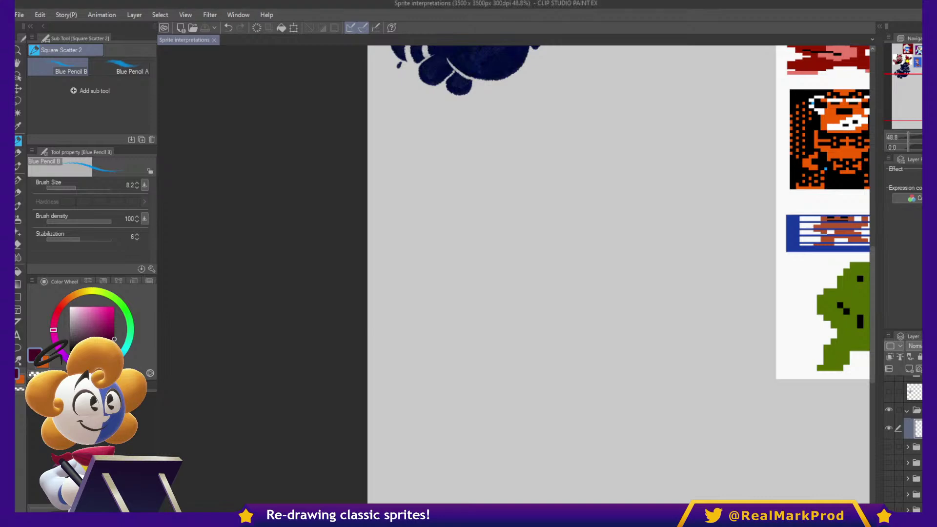
pyautogui.hotkey('ctrl', 'v')
pyautogui.hotkey('ctrl', 't')
pyautogui.scroll(-2, 569, 280)
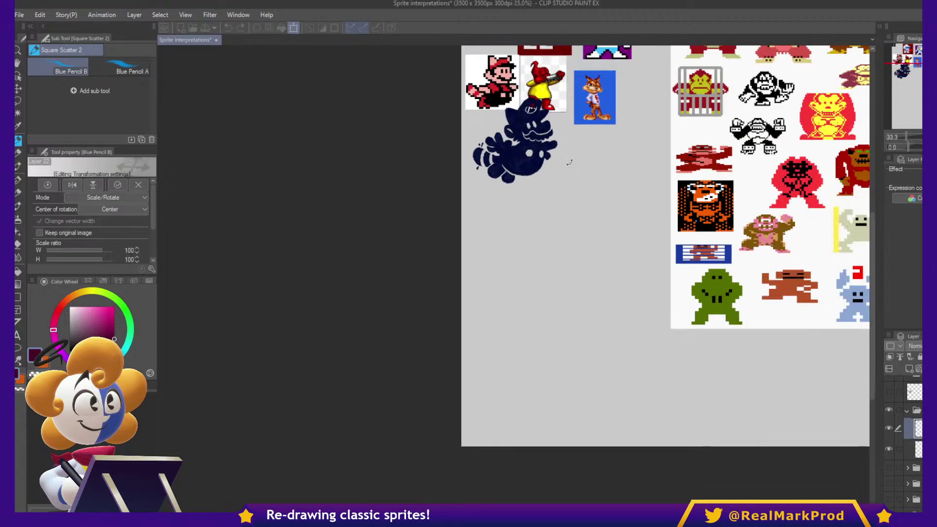
pyautogui.scroll(-1, 558, 203)
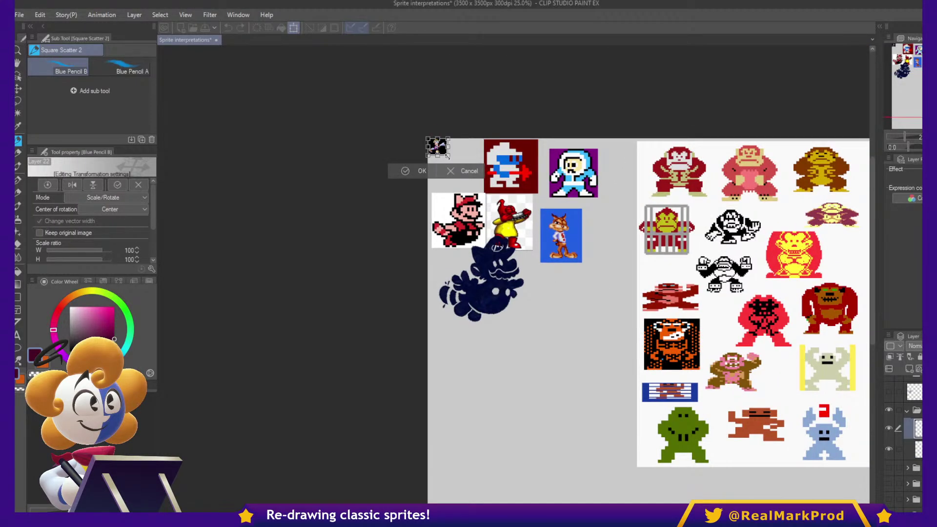
pyautogui.moveTo(448, 155); pyautogui.dragTo(555, 255)
pyautogui.moveTo(527, 213); pyautogui.dragTo(522, 434)
pyautogui.scroll(3, 522, 435)
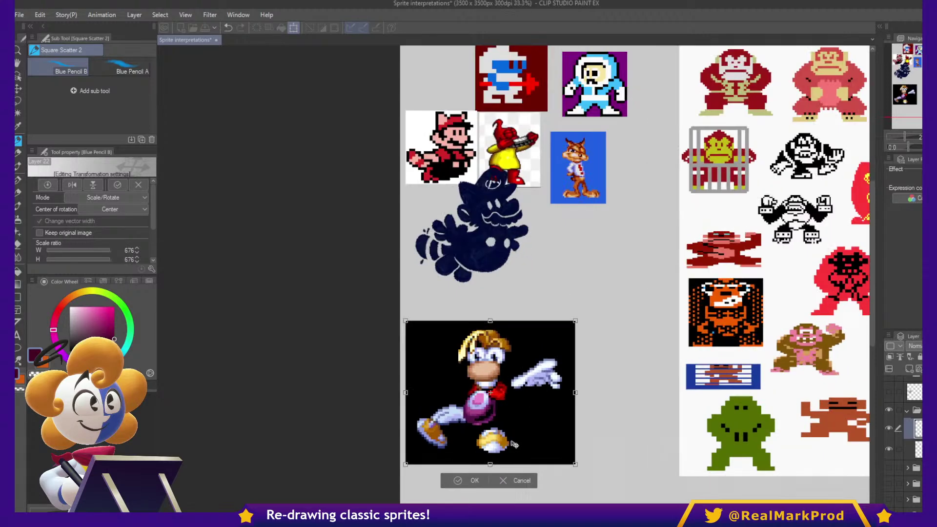
pyautogui.press('Return')
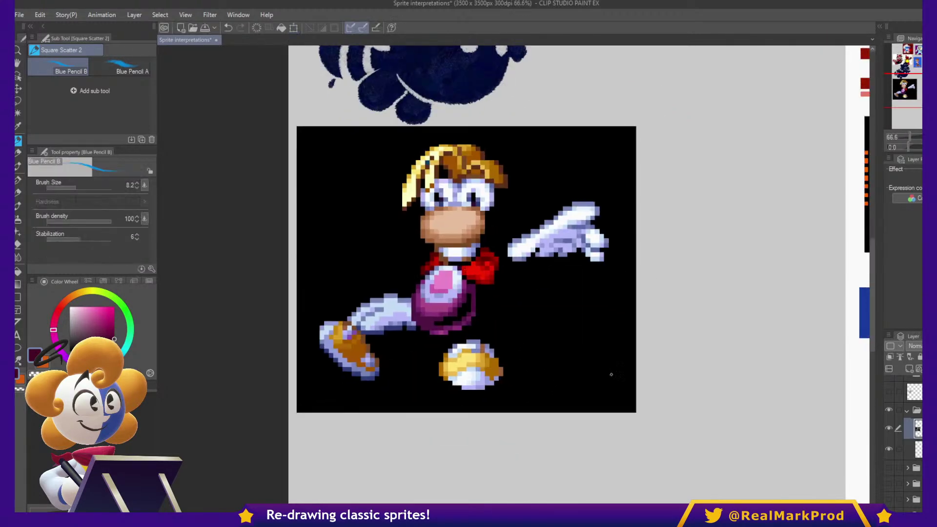
# - Using the Neat lines COLOR brush, draw two rounded eyes, a large oval nose and a small smiling mouth below the sprite
pyautogui.moveTo(629, 379); pyautogui.dragTo(622, 308)
pyautogui.moveTo(640, 375); pyautogui.dragTo(601, 230)
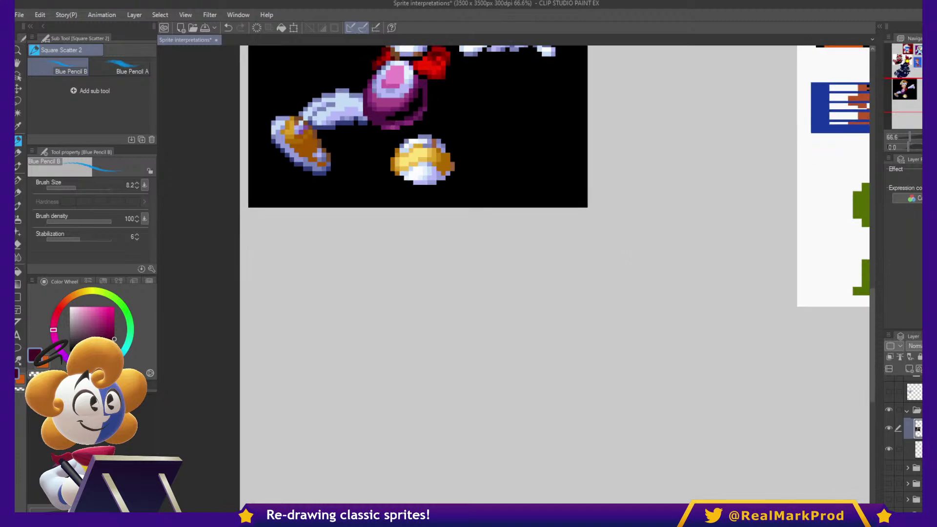
pyautogui.press('p')
pyautogui.moveTo(599, 297); pyautogui.dragTo(583, 236)
pyautogui.scroll(1, 582, 239)
pyautogui.moveTo(609, 281); pyautogui.dragTo(646, 186)
pyautogui.moveTo(504, 272)
pyautogui.mouseDown()
pyautogui.moveTo(609, 278)
pyautogui.moveTo(508, 279)
pyautogui.moveTo(514, 236)
pyautogui.moveTo(628, 259)
pyautogui.moveTo(563, 301)
pyautogui.moveTo(520, 221)
pyautogui.moveTo(545, 164)
pyautogui.moveTo(589, 210)
pyautogui.mouseUp()
pyautogui.hotkey('ctrl', 'z')
pyautogui.hotkey('ctrl', 'z')
pyautogui.moveTo(522, 230)
pyautogui.mouseDown()
pyautogui.moveTo(576, 174)
pyautogui.moveTo(590, 206)
pyautogui.moveTo(606, 196)
pyautogui.moveTo(592, 211)
pyautogui.moveTo(596, 192)
pyautogui.moveTo(634, 188)
pyautogui.moveTo(655, 221)
pyautogui.moveTo(630, 251)
pyautogui.mouseUp()
pyautogui.moveTo(523, 296)
pyautogui.mouseDown()
pyautogui.moveTo(537, 320)
pyautogui.moveTo(600, 304)
pyautogui.moveTo(569, 324)
pyautogui.moveTo(592, 299)
pyautogui.moveTo(588, 307)
pyautogui.mouseUp()
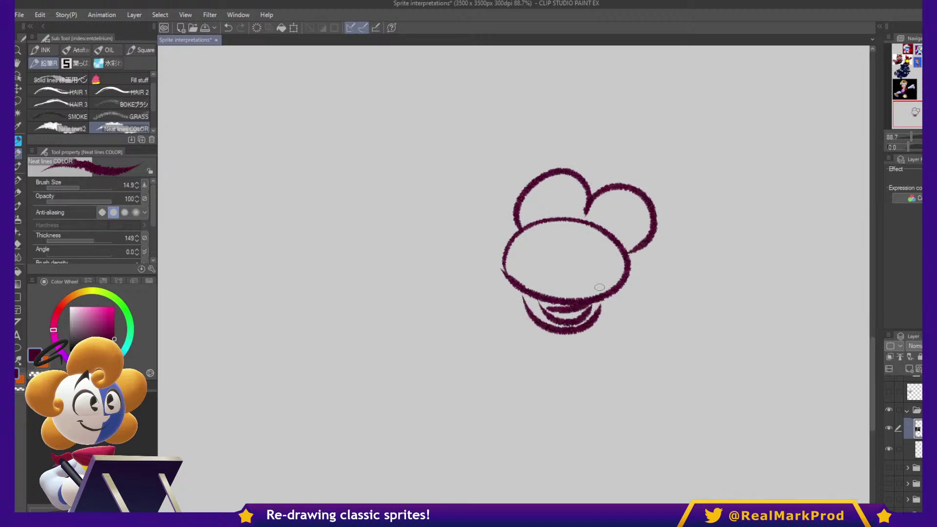
# - Fill in dark pupils resting on the nose and thicken the upper outlines of both eyes
pyautogui.moveTo(547, 217); pyautogui.dragTo(574, 205)
pyautogui.moveTo(609, 224); pyautogui.dragTo(610, 222)
pyautogui.moveTo(553, 211)
pyautogui.mouseDown()
pyautogui.moveTo(578, 205)
pyautogui.moveTo(557, 219)
pyautogui.mouseUp()
pyautogui.moveTo(510, 269)
pyautogui.mouseDown()
pyautogui.moveTo(519, 287)
pyautogui.moveTo(509, 280)
pyautogui.mouseUp()
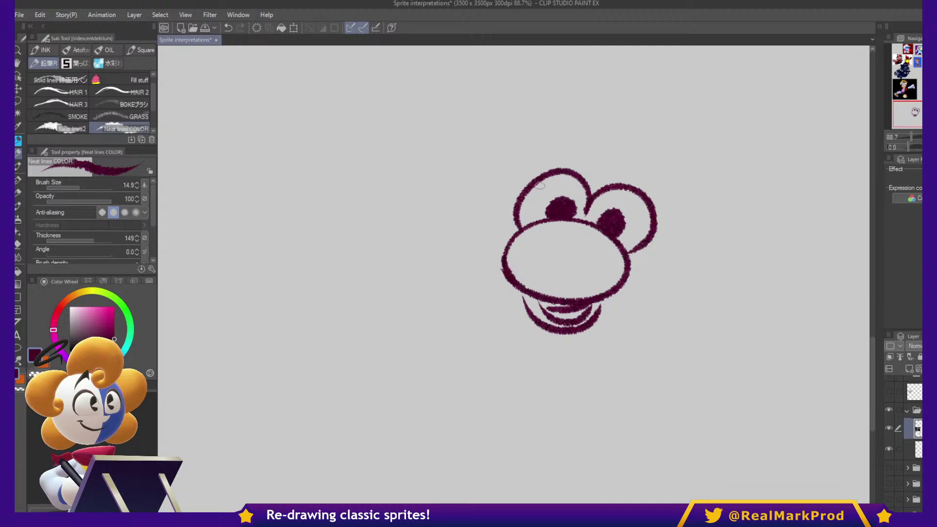
pyautogui.moveTo(518, 198)
pyautogui.mouseDown()
pyautogui.moveTo(557, 164)
pyautogui.moveTo(590, 193)
pyautogui.moveTo(619, 181)
pyautogui.moveTo(654, 197)
pyautogui.moveTo(654, 233)
pyautogui.mouseUp()
pyautogui.moveTo(574, 169)
pyautogui.mouseDown()
pyautogui.moveTo(588, 184)
pyautogui.moveTo(557, 163)
pyautogui.moveTo(521, 200)
pyautogui.moveTo(540, 164)
pyautogui.moveTo(567, 159)
pyautogui.moveTo(589, 170)
pyautogui.moveTo(592, 192)
pyautogui.moveTo(557, 205)
pyautogui.moveTo(602, 219)
pyautogui.mouseUp()
# - Carve small highlights out of both pupils with the brush set to transparent
pyautogui.press('c')
pyautogui.press('c')
pyautogui.press('c')
pyautogui.press('c')
pyautogui.press('c')
pyautogui.click(566, 212)
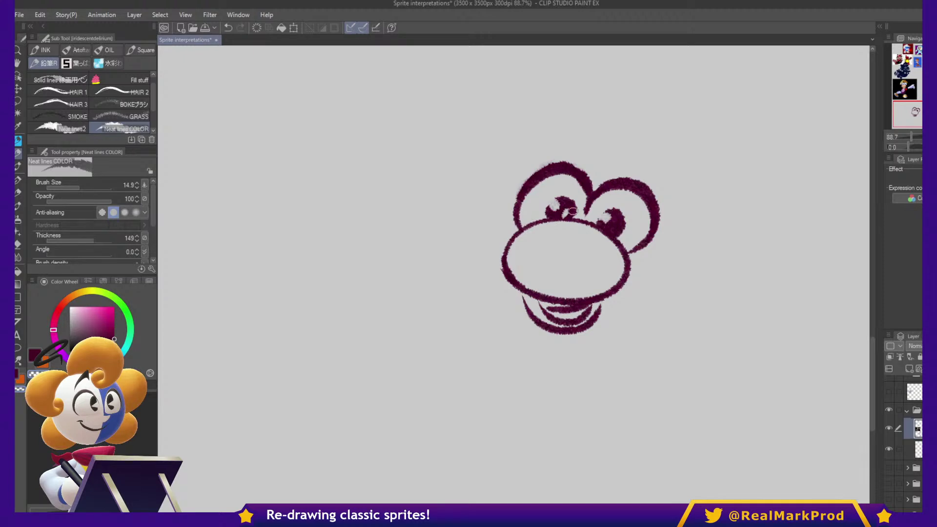
pyautogui.moveTo(568, 211); pyautogui.dragTo(614, 234)
pyautogui.click(612, 233)
pyautogui.hotkey('ctrl', 'z')
pyautogui.press('c')
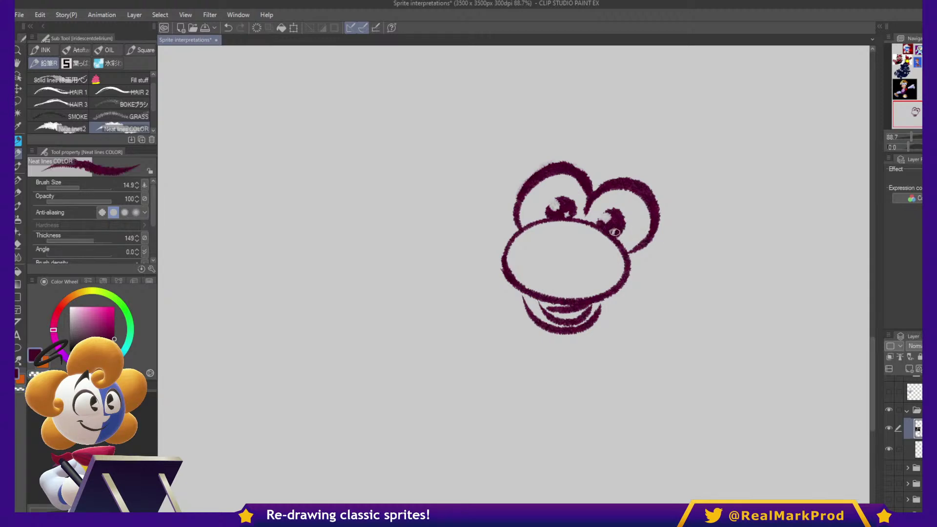
# - Draw the left drooping hair tuft above the eyes, with an inner strand line and a dark wedge at its root
pyautogui.moveTo(682, 257); pyautogui.dragTo(722, 283)
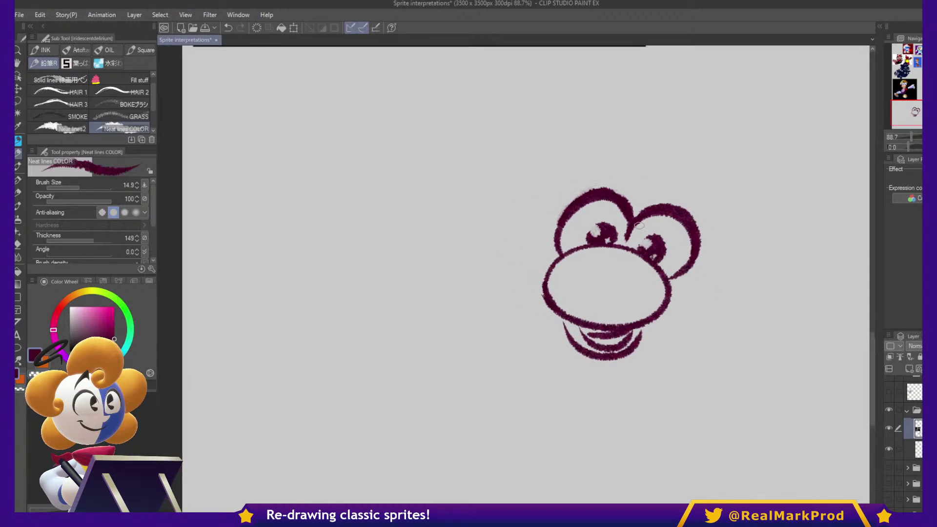
pyautogui.press('c')
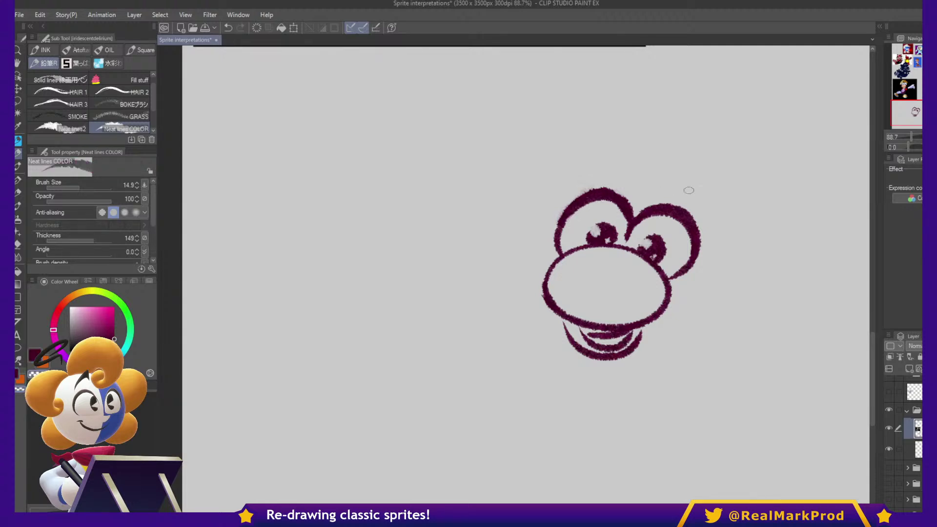
pyautogui.press('c')
pyautogui.moveTo(642, 204)
pyautogui.mouseDown()
pyautogui.moveTo(639, 151)
pyautogui.moveTo(575, 127)
pyautogui.moveTo(513, 196)
pyautogui.moveTo(557, 214)
pyautogui.moveTo(625, 159)
pyautogui.moveTo(628, 192)
pyautogui.mouseUp()
pyautogui.moveTo(616, 161); pyautogui.dragTo(610, 175)
pyautogui.moveTo(586, 134)
pyautogui.mouseDown()
pyautogui.moveTo(549, 131)
pyautogui.moveTo(502, 170)
pyautogui.moveTo(532, 180)
pyautogui.mouseUp()
# - Draw the right drooping hair tuft and short strokes joining it to the left tuft and the right eye
pyautogui.moveTo(644, 204)
pyautogui.mouseDown()
pyautogui.moveTo(692, 162)
pyautogui.moveTo(754, 193)
pyautogui.mouseUp()
pyautogui.moveTo(693, 168)
pyautogui.mouseDown()
pyautogui.moveTo(708, 227)
pyautogui.moveTo(749, 256)
pyautogui.mouseUp()
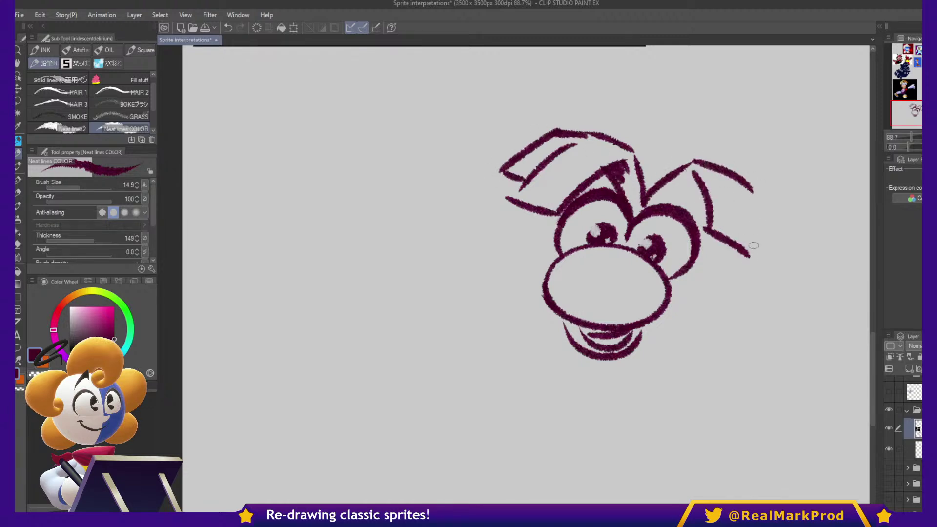
pyautogui.moveTo(747, 178); pyautogui.dragTo(757, 244)
pyautogui.moveTo(708, 203); pyautogui.dragTo(684, 209)
pyautogui.moveTo(682, 177); pyautogui.dragTo(643, 172)
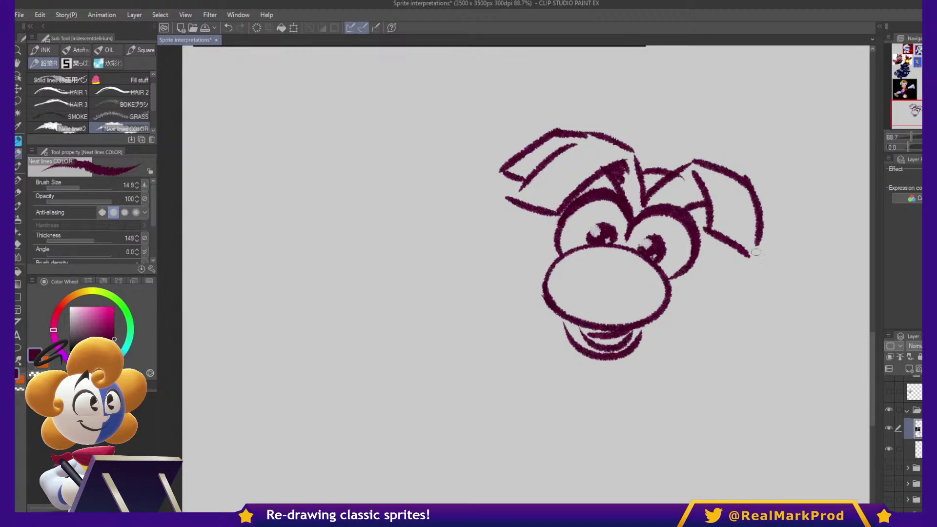
# - Lasso the whole head, scale it down to 76%, reposition it and clear the selection
pyautogui.moveTo(714, 313); pyautogui.dragTo(737, 208)
pyautogui.moveTo(699, 246); pyautogui.dragTo(610, 385)
pyautogui.hotkey('ctrl', 't')
pyautogui.press('Escape')
pyautogui.press('m')
pyautogui.moveTo(405, 388)
pyautogui.mouseDown()
pyautogui.moveTo(710, 185)
pyautogui.moveTo(718, 394)
pyautogui.mouseUp()
pyautogui.hotkey('ctrl', 't')
pyautogui.moveTo(764, 449); pyautogui.dragTo(666, 371)
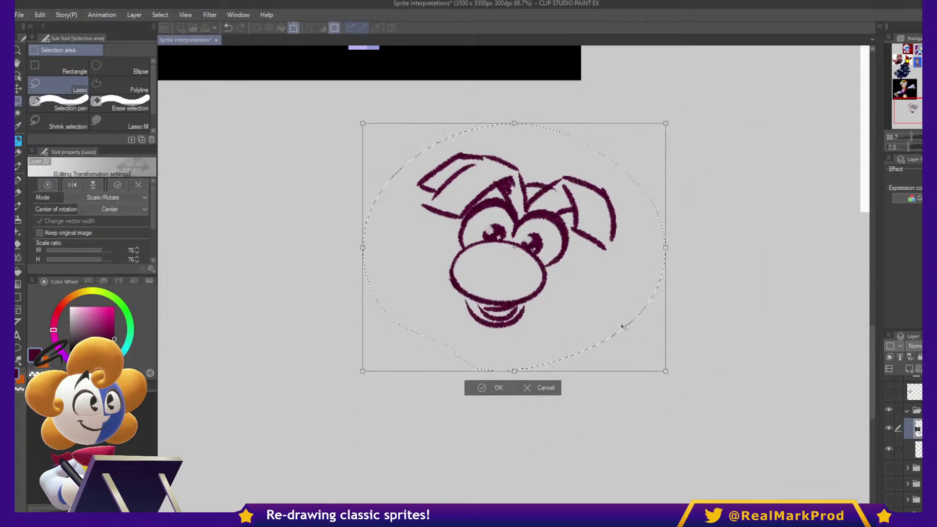
pyautogui.moveTo(636, 339); pyautogui.dragTo(682, 342)
pyautogui.press('Return')
pyautogui.press('p')
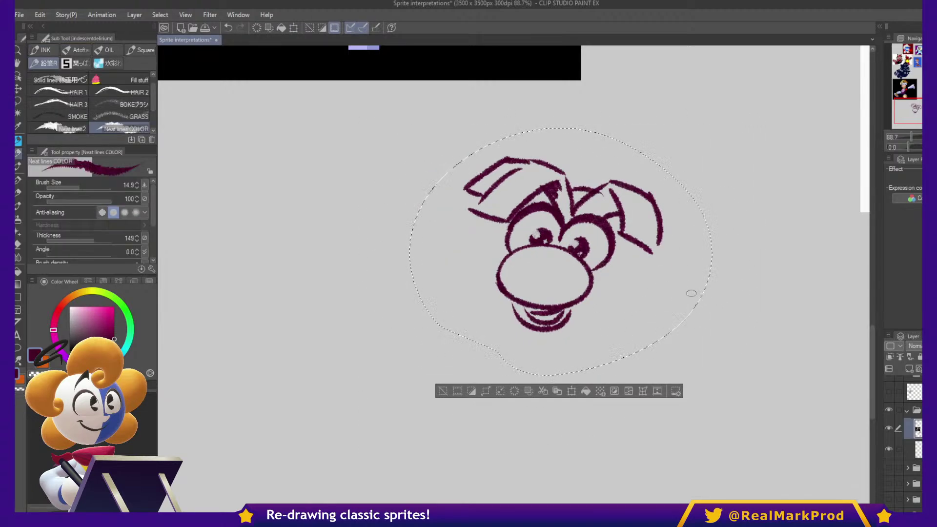
pyautogui.hotkey('ctrl', 'd')
# - Draw an egg-shaped torso below the head with a neckerchief, a ringed chest emblem and a knotted scarf end
pyautogui.moveTo(601, 183); pyautogui.dragTo(635, 116)
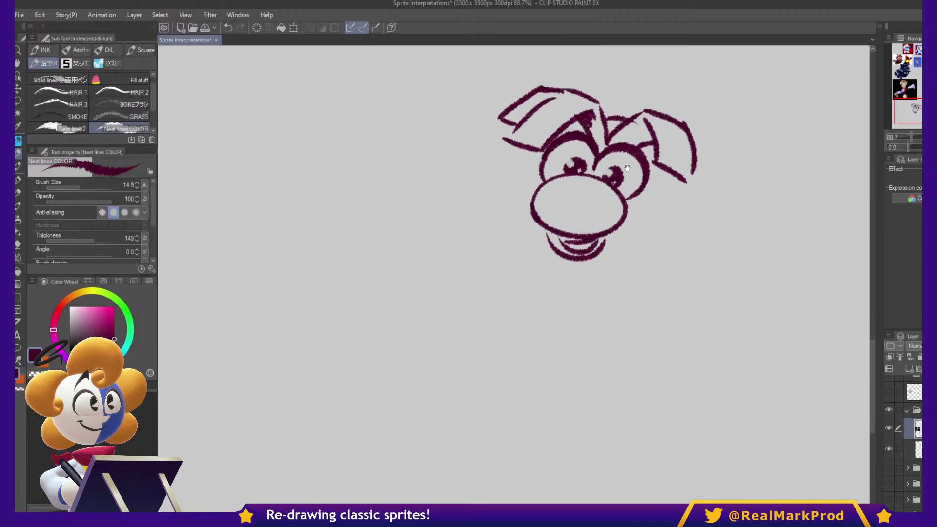
pyautogui.moveTo(541, 277); pyautogui.dragTo(499, 363)
pyautogui.moveTo(544, 270)
pyautogui.mouseDown()
pyautogui.moveTo(512, 306)
pyautogui.moveTo(585, 300)
pyautogui.moveTo(548, 272)
pyautogui.moveTo(580, 298)
pyautogui.mouseUp()
pyautogui.moveTo(516, 303)
pyautogui.mouseDown()
pyautogui.moveTo(504, 365)
pyautogui.moveTo(534, 391)
pyautogui.moveTo(580, 374)
pyautogui.moveTo(589, 300)
pyautogui.moveTo(556, 344)
pyautogui.moveTo(567, 286)
pyautogui.moveTo(600, 289)
pyautogui.moveTo(533, 275)
pyautogui.moveTo(561, 281)
pyautogui.mouseUp()
pyautogui.hotkey('ctrl', 'z')
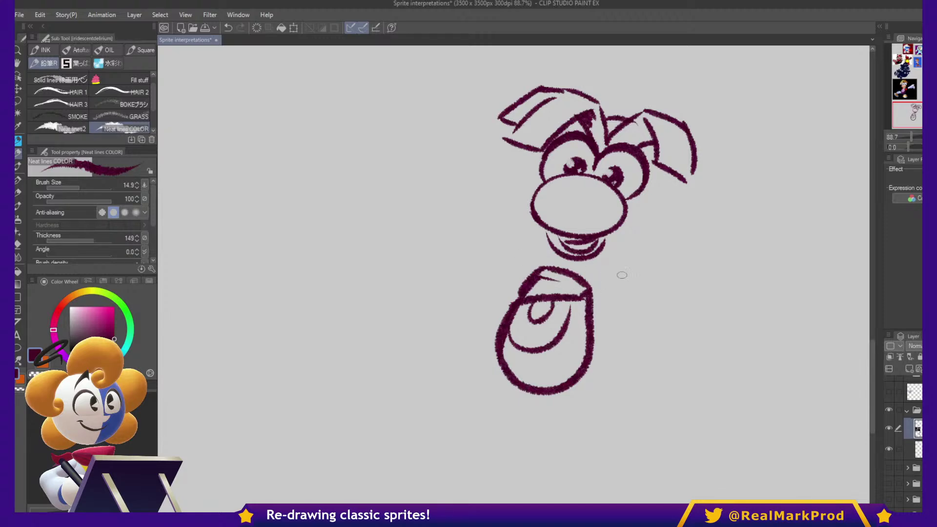
pyautogui.moveTo(584, 283)
pyautogui.mouseDown()
pyautogui.moveTo(641, 264)
pyautogui.moveTo(635, 305)
pyautogui.moveTo(599, 296)
pyautogui.moveTo(595, 314)
pyautogui.moveTo(637, 288)
pyautogui.mouseUp()
# - Draw a detached open gloved hand on each side of the torso and finish the folds of the scarf ends
pyautogui.moveTo(710, 258)
pyautogui.mouseDown()
pyautogui.moveTo(730, 230)
pyautogui.moveTo(776, 237)
pyautogui.moveTo(719, 271)
pyautogui.moveTo(706, 262)
pyautogui.moveTo(669, 273)
pyautogui.moveTo(666, 285)
pyautogui.moveTo(686, 299)
pyautogui.mouseUp()
pyautogui.hotkey('ctrl', 'z')
pyautogui.hotkey('ctrl', 'z')
pyautogui.moveTo(711, 261)
pyautogui.mouseDown()
pyautogui.moveTo(674, 264)
pyautogui.moveTo(665, 286)
pyautogui.moveTo(687, 300)
pyautogui.moveTo(723, 282)
pyautogui.moveTo(689, 263)
pyautogui.moveTo(664, 266)
pyautogui.moveTo(667, 292)
pyautogui.moveTo(692, 302)
pyautogui.moveTo(716, 289)
pyautogui.mouseUp()
pyautogui.hotkey('ctrl', 'z')
pyautogui.moveTo(762, 267)
pyautogui.mouseDown()
pyautogui.moveTo(810, 281)
pyautogui.moveTo(739, 286)
pyautogui.mouseUp()
pyautogui.moveTo(805, 292)
pyautogui.mouseDown()
pyautogui.moveTo(781, 313)
pyautogui.moveTo(707, 292)
pyautogui.moveTo(767, 308)
pyautogui.mouseUp()
pyautogui.moveTo(635, 294); pyautogui.dragTo(673, 271)
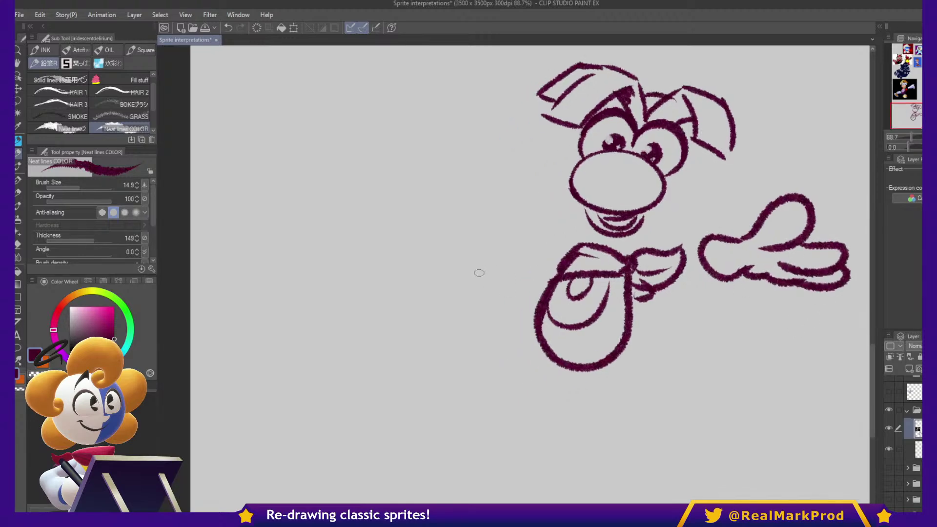
pyautogui.moveTo(483, 285)
pyautogui.mouseDown()
pyautogui.moveTo(453, 321)
pyautogui.moveTo(474, 329)
pyautogui.moveTo(513, 301)
pyautogui.mouseUp()
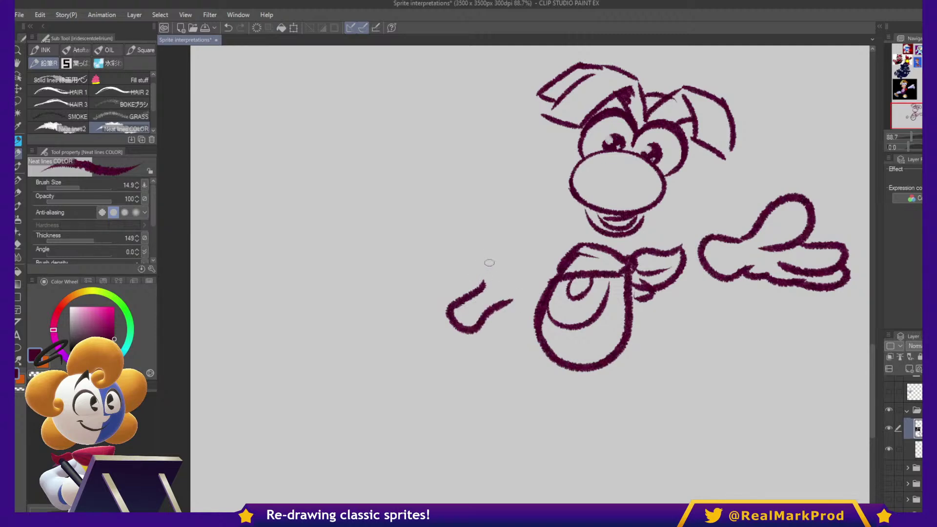
pyautogui.moveTo(483, 264)
pyautogui.mouseDown()
pyautogui.moveTo(430, 272)
pyautogui.moveTo(469, 286)
pyautogui.moveTo(473, 262)
pyautogui.moveTo(499, 261)
pyautogui.moveTo(517, 295)
pyautogui.mouseUp()
# - Draw the raised left shoe below the left hand, showing its curved sole with three tread lines
pyautogui.moveTo(671, 336); pyautogui.dragTo(693, 247)
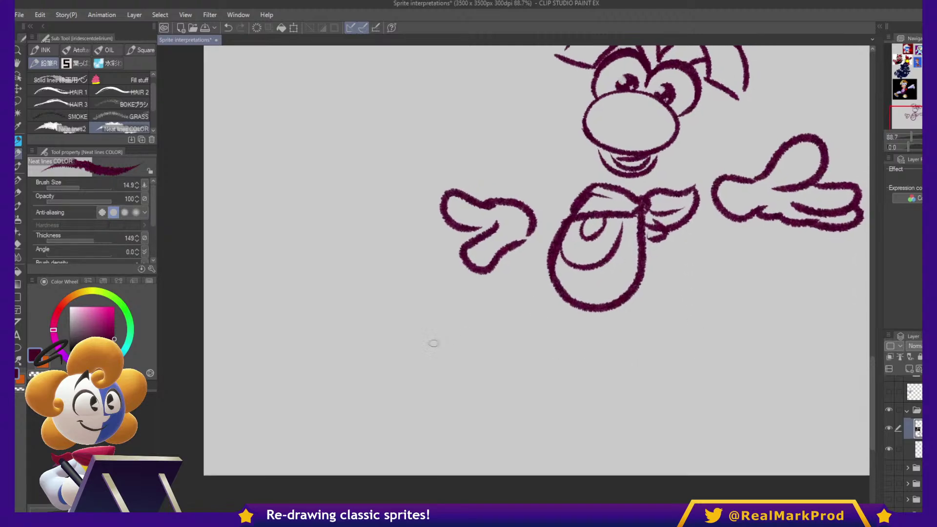
pyautogui.moveTo(392, 321)
pyautogui.mouseDown()
pyautogui.moveTo(458, 291)
pyautogui.moveTo(476, 362)
pyautogui.moveTo(403, 285)
pyautogui.moveTo(450, 373)
pyautogui.mouseUp()
pyautogui.hotkey('ctrl', 'z')
pyautogui.moveTo(404, 287)
pyautogui.mouseDown()
pyautogui.moveTo(426, 265)
pyautogui.moveTo(474, 282)
pyautogui.moveTo(458, 270)
pyautogui.moveTo(491, 308)
pyautogui.moveTo(512, 367)
pyautogui.mouseUp()
pyautogui.hotkey('ctrl', 'z')
pyautogui.moveTo(464, 282); pyautogui.dragTo(488, 318)
pyautogui.moveTo(489, 334); pyautogui.dragTo(508, 362)
pyautogui.moveTo(394, 317); pyautogui.dragTo(435, 314)
pyautogui.moveTo(405, 338); pyautogui.dragTo(446, 332)
pyautogui.moveTo(425, 362); pyautogui.dragTo(459, 354)
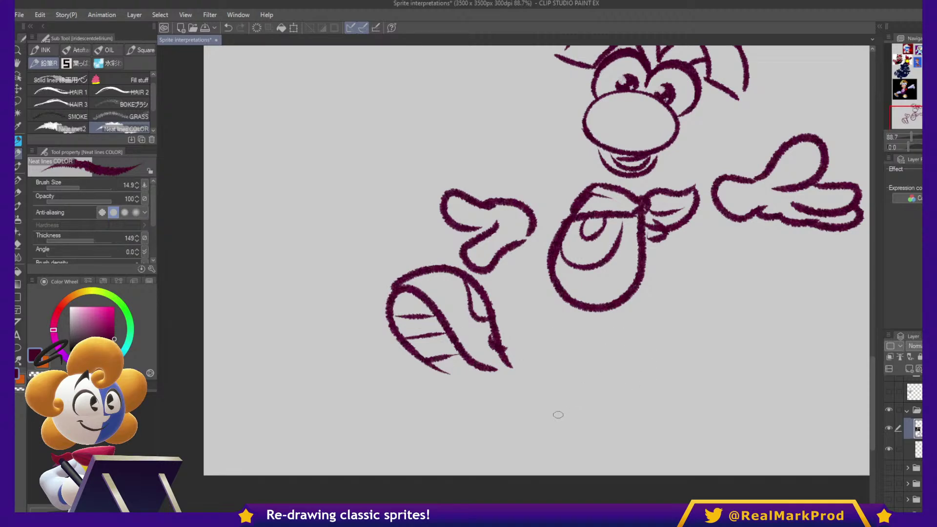
# - Draw the second rounded shoe below the torso and add an inner contour line along the raised shoe's sole
pyautogui.moveTo(557, 426); pyautogui.dragTo(697, 415)
pyautogui.hotkey('ctrl', 'z')
pyautogui.moveTo(582, 393)
pyautogui.mouseDown()
pyautogui.moveTo(699, 391)
pyautogui.moveTo(584, 418)
pyautogui.mouseUp()
pyautogui.moveTo(670, 372)
pyautogui.mouseDown()
pyautogui.moveTo(640, 408)
pyautogui.moveTo(688, 393)
pyautogui.mouseUp()
pyautogui.moveTo(601, 389)
pyautogui.mouseDown()
pyautogui.moveTo(616, 388)
pyautogui.moveTo(599, 397)
pyautogui.moveTo(687, 406)
pyautogui.mouseUp()
pyautogui.moveTo(423, 276)
pyautogui.mouseDown()
pyautogui.moveTo(437, 283)
pyautogui.moveTo(485, 363)
pyautogui.mouseUp()
pyautogui.hotkey('ctrl', 'z')
pyautogui.moveTo(420, 276); pyautogui.dragTo(510, 378)
# - Hand-letter the word "YEAH!" in slanted capitals to the left of the character's head
pyautogui.moveTo(680, 313); pyautogui.dragTo(627, 430)
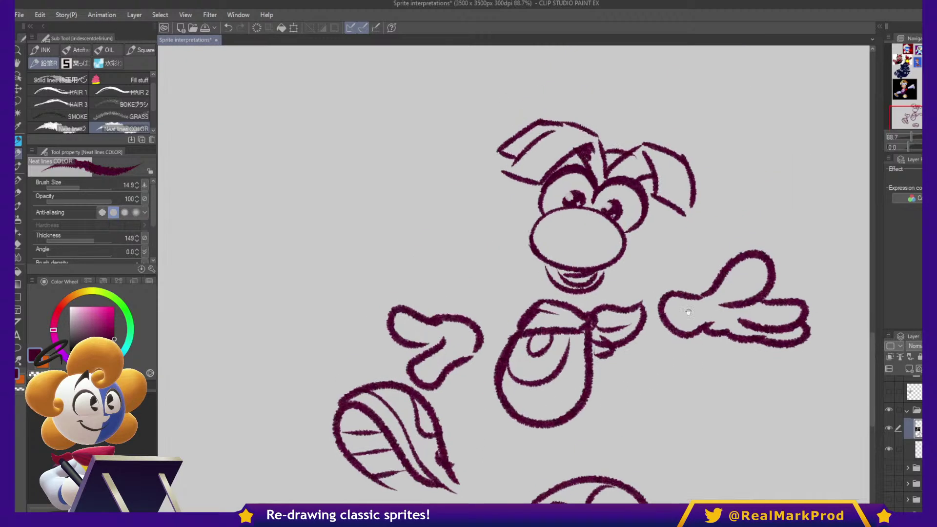
pyautogui.moveTo(288, 245); pyautogui.dragTo(330, 254)
pyautogui.moveTo(346, 206); pyautogui.dragTo(334, 307)
pyautogui.moveTo(365, 215)
pyautogui.mouseDown()
pyautogui.moveTo(393, 264)
pyautogui.moveTo(393, 217)
pyautogui.mouseUp()
pyautogui.moveTo(358, 212); pyautogui.dragTo(393, 191)
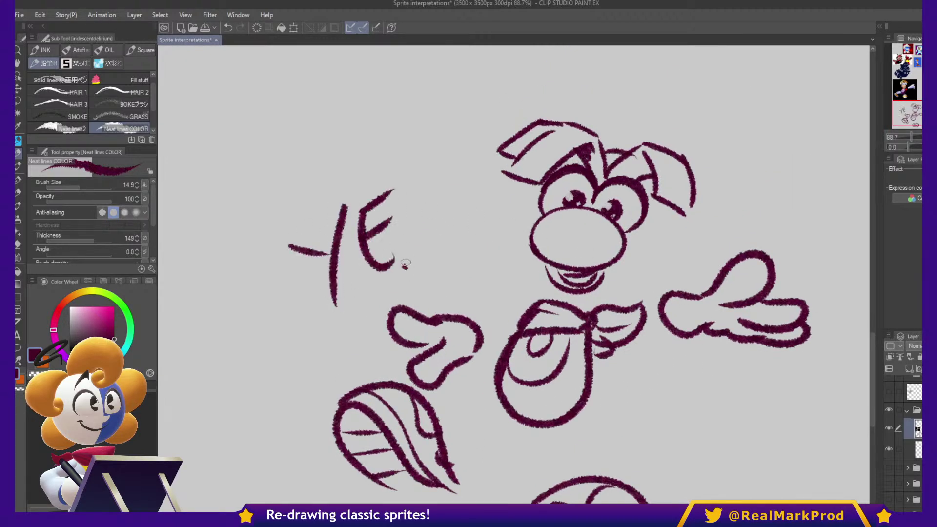
pyautogui.moveTo(404, 269); pyautogui.dragTo(434, 240)
pyautogui.moveTo(411, 242); pyautogui.dragTo(425, 225)
pyautogui.moveTo(445, 186); pyautogui.dragTo(443, 247)
pyautogui.moveTo(443, 225); pyautogui.dragTo(469, 215)
pyautogui.moveTo(481, 191); pyautogui.dragTo(468, 251)
pyautogui.moveTo(510, 195); pyautogui.dragTo(500, 227)
pyautogui.click(494, 244)
# - Lasso the head, rotate it counterclockwise at 103% scale, shift it slightly right and deselect
pyautogui.moveTo(717, 316); pyautogui.dragTo(742, 255)
pyautogui.moveTo(676, 276); pyautogui.dragTo(637, 366)
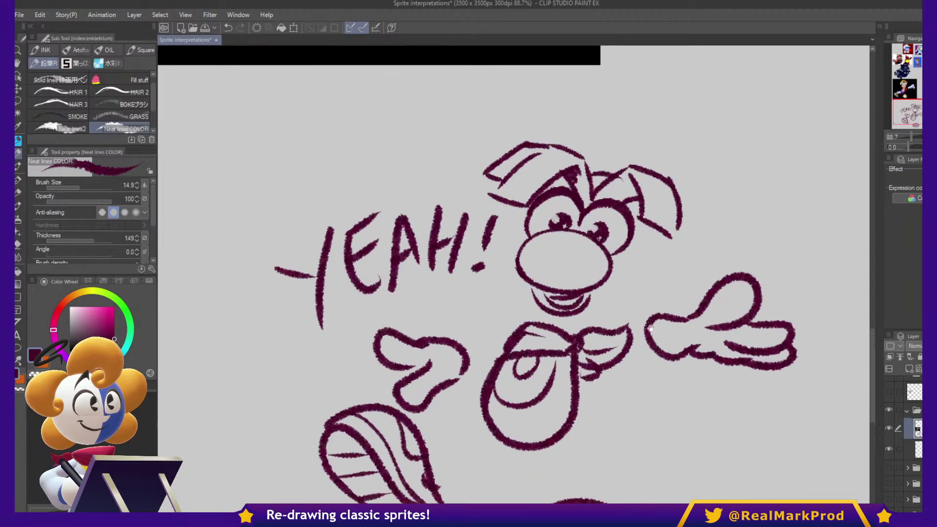
pyautogui.press('m')
pyautogui.moveTo(506, 210)
pyautogui.mouseDown()
pyautogui.moveTo(581, 117)
pyautogui.moveTo(704, 215)
pyautogui.moveTo(621, 297)
pyautogui.mouseUp()
pyautogui.moveTo(572, 318); pyautogui.dragTo(509, 282)
pyautogui.hotkey('ctrl', 't')
pyautogui.moveTo(712, 217); pyautogui.dragTo(724, 193)
pyautogui.moveTo(667, 237); pyautogui.dragTo(683, 231)
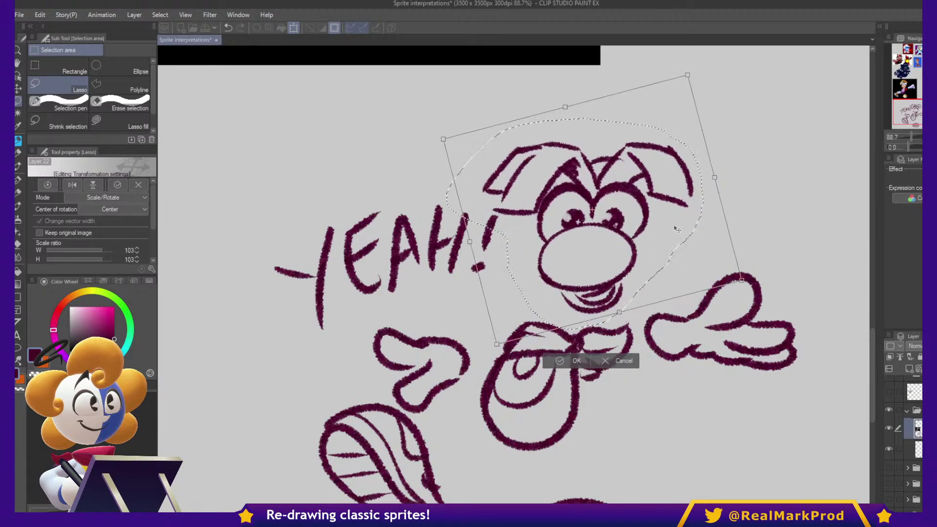
pyautogui.press('Return')
pyautogui.hotkey('ctrl', 'd')
# - Erase both hair tufts above the eyes, leaving the eyes, nose and mouth
pyautogui.scroll(2, 600, 214)
pyautogui.scroll(1, 599, 213)
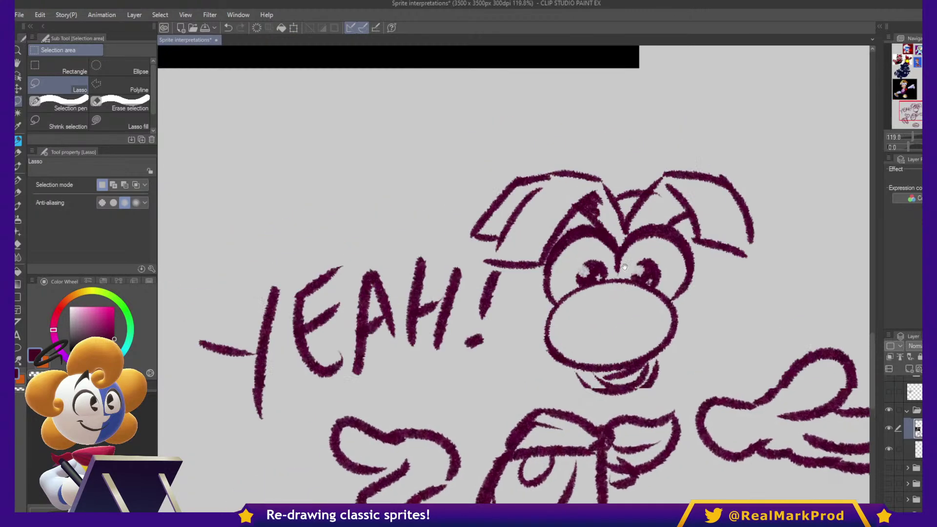
pyautogui.moveTo(544, 280)
pyautogui.mouseDown()
pyautogui.moveTo(587, 227)
pyautogui.moveTo(729, 283)
pyautogui.moveTo(577, 151)
pyautogui.moveTo(488, 271)
pyautogui.moveTo(533, 307)
pyautogui.mouseUp()
pyautogui.hotkey('ctrl', 'd')
pyautogui.press('p')
pyautogui.press('space')
pyautogui.moveTo(745, 193); pyautogui.dragTo(737, 379)
pyautogui.moveTo(655, 106)
pyautogui.mouseDown()
pyautogui.moveTo(717, 437)
pyautogui.moveTo(711, 262)
pyautogui.mouseUp()
pyautogui.moveTo(755, 466)
pyautogui.mouseDown()
pyautogui.moveTo(739, 251)
pyautogui.moveTo(692, 93)
pyautogui.mouseUp()
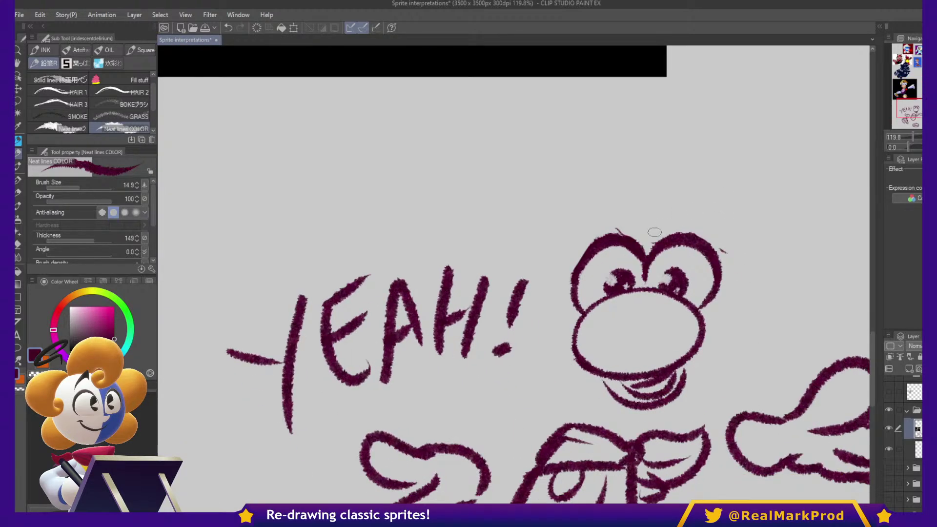
pyautogui.moveTo(647, 238)
pyautogui.mouseDown()
pyautogui.moveTo(678, 182)
pyautogui.moveTo(715, 166)
pyautogui.moveTo(746, 175)
pyautogui.moveTo(764, 240)
pyautogui.mouseUp()
pyautogui.moveTo(685, 193)
pyautogui.mouseDown()
pyautogui.moveTo(691, 258)
pyautogui.moveTo(754, 280)
pyautogui.mouseUp()
pyautogui.hotkey('ctrl', 'z')
pyautogui.hotkey('ctrl', 'z')
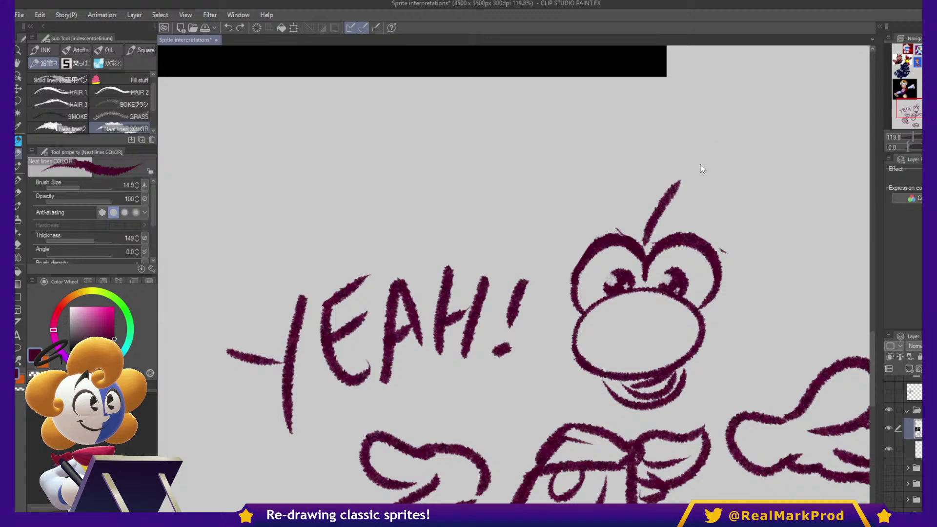
pyautogui.hotkey('ctrl', 'z')
pyautogui.moveTo(645, 242)
pyautogui.mouseDown()
pyautogui.moveTo(680, 192)
pyautogui.moveTo(672, 201)
pyautogui.mouseUp()
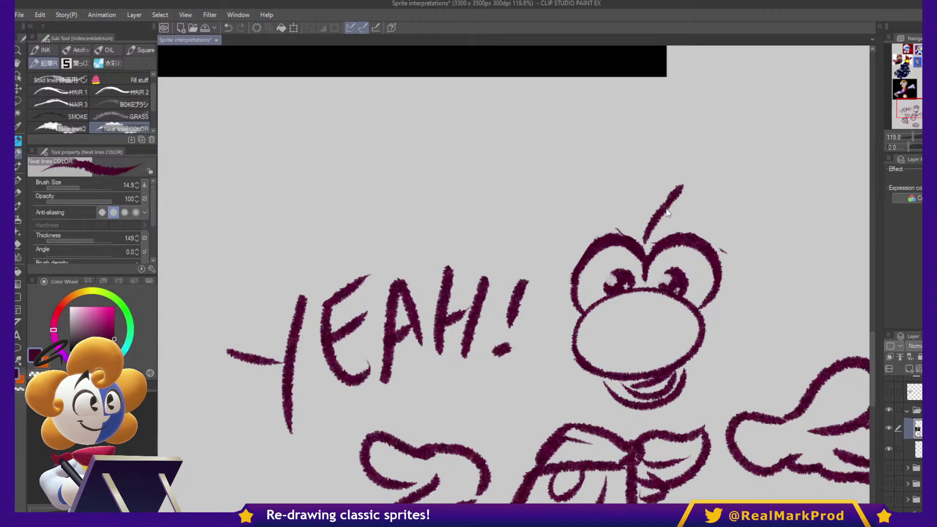
pyautogui.hotkey('ctrl', 'z')
pyautogui.hotkey('ctrl', 'z')
pyautogui.hotkey('ctrl', 'd')
# - Redraw the right hair tuft as a broad arch folding down over the outer edge of the right eye
pyautogui.moveTo(649, 238)
pyautogui.mouseDown()
pyautogui.moveTo(699, 171)
pyautogui.moveTo(766, 198)
pyautogui.mouseUp()
pyautogui.moveTo(684, 191); pyautogui.dragTo(689, 235)
pyautogui.moveTo(684, 247); pyautogui.dragTo(754, 286)
pyautogui.moveTo(747, 188)
pyautogui.mouseDown()
pyautogui.moveTo(764, 249)
pyautogui.moveTo(757, 282)
pyautogui.mouseUp()
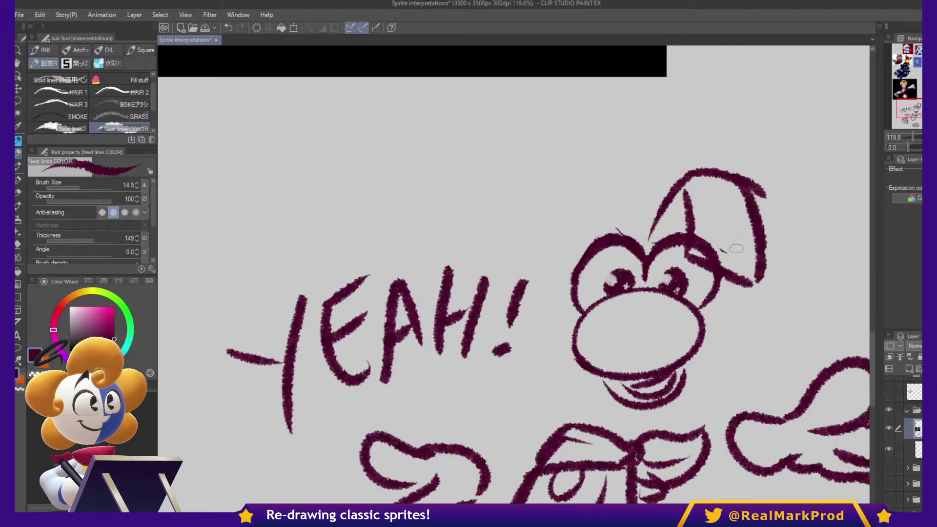
# - Redraw the left hair tuft as two sweeping layers, darken the gap at its root and join both tufts at the parting
pyautogui.moveTo(648, 218)
pyautogui.mouseDown()
pyautogui.moveTo(610, 161)
pyautogui.moveTo(521, 176)
pyautogui.mouseUp()
pyautogui.moveTo(580, 181)
pyautogui.mouseDown()
pyautogui.moveTo(498, 219)
pyautogui.moveTo(538, 284)
pyautogui.moveTo(611, 228)
pyautogui.mouseUp()
pyautogui.hotkey('ctrl', 'z')
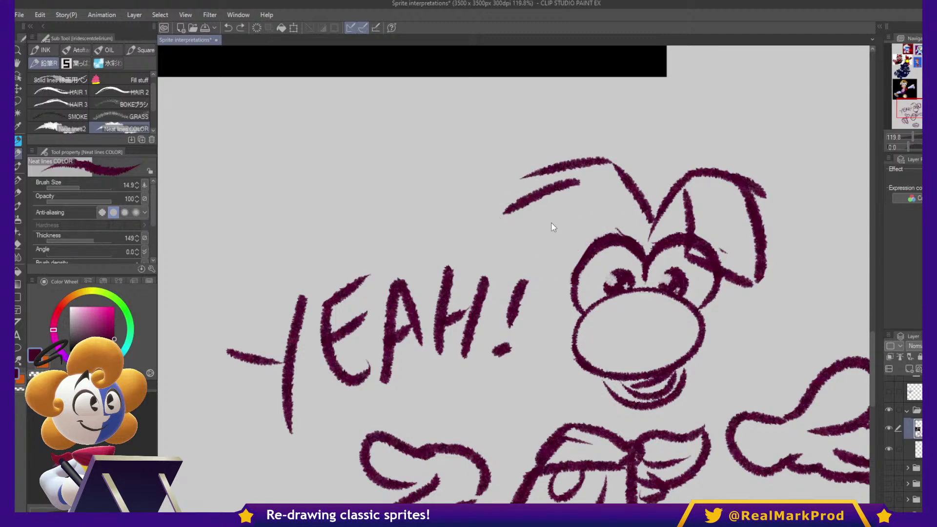
pyautogui.hotkey('ctrl', 'z')
pyautogui.moveTo(594, 182)
pyautogui.mouseDown()
pyautogui.moveTo(507, 215)
pyautogui.moveTo(535, 276)
pyautogui.moveTo(629, 208)
pyautogui.moveTo(645, 215)
pyautogui.mouseUp()
pyautogui.moveTo(607, 219); pyautogui.dragTo(632, 249)
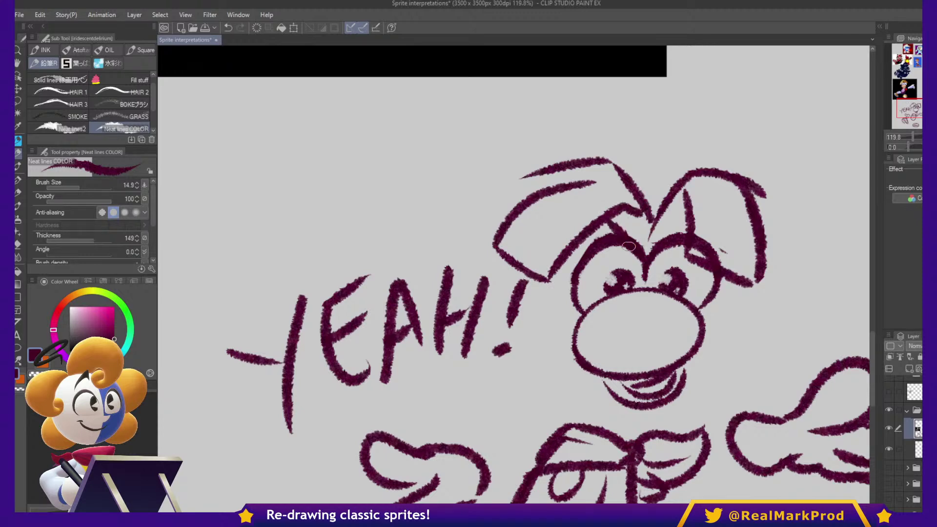
pyautogui.moveTo(549, 170); pyautogui.dragTo(510, 213)
pyautogui.moveTo(598, 215); pyautogui.dragTo(635, 232)
pyautogui.moveTo(767, 233); pyautogui.dragTo(772, 208)
pyautogui.moveTo(652, 175); pyautogui.dragTo(673, 174)
pyautogui.moveTo(618, 187); pyautogui.dragTo(635, 210)
pyautogui.moveTo(813, 211); pyautogui.dragTo(730, 281)
pyautogui.moveTo(476, 247)
pyautogui.mouseDown()
pyautogui.moveTo(453, 152)
pyautogui.moveTo(470, 174)
pyautogui.mouseUp()
pyautogui.hotkey('ctrl', 'z')
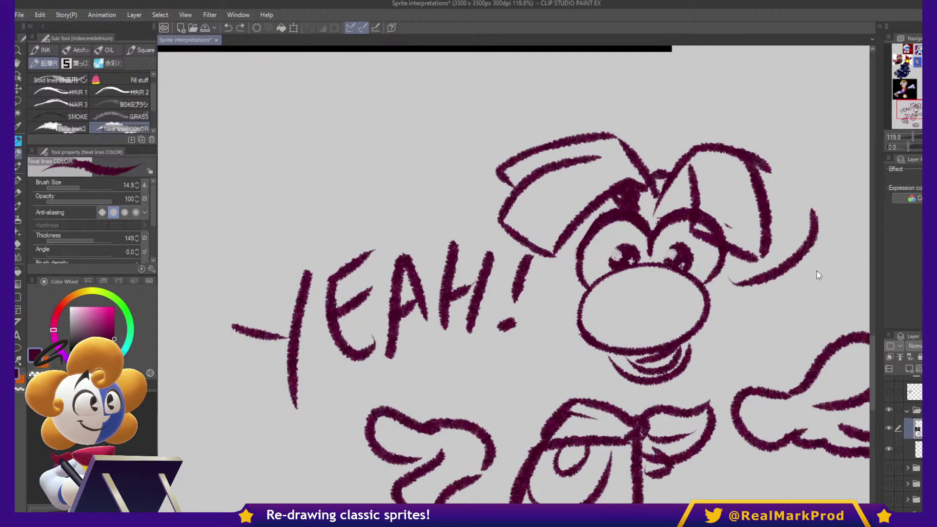
pyautogui.hotkey('ctrl', 'z')
# - Draw two small four-pointed sparkles to the right of the torso, below the open hand
pyautogui.scroll(-3, 788, 295)
pyautogui.moveTo(784, 309); pyautogui.dragTo(687, 248)
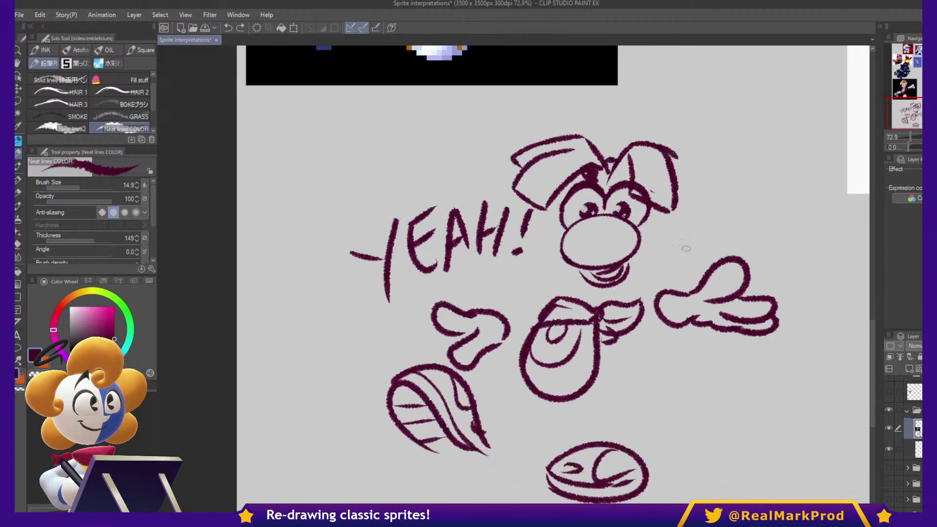
pyautogui.moveTo(656, 374)
pyautogui.mouseDown()
pyautogui.moveTo(688, 373)
pyautogui.moveTo(673, 386)
pyautogui.mouseUp()
pyautogui.moveTo(689, 380); pyautogui.dragTo(669, 404)
pyautogui.moveTo(627, 378); pyautogui.dragTo(617, 403)
pyautogui.moveTo(634, 379); pyautogui.dragTo(640, 406)
pyautogui.moveTo(618, 410); pyautogui.dragTo(629, 424)
# - Hide the layer holding the blond character sprite and sketch, and add a new layer above it
pyautogui.moveTo(780, 296); pyautogui.dragTo(770, 353)
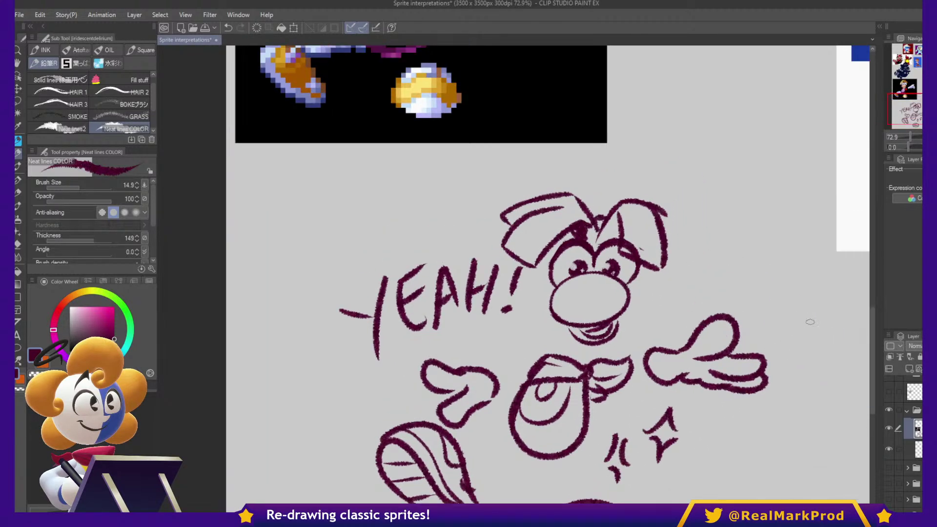
pyautogui.scroll(-2, 809, 322)
pyautogui.scroll(-2, 809, 321)
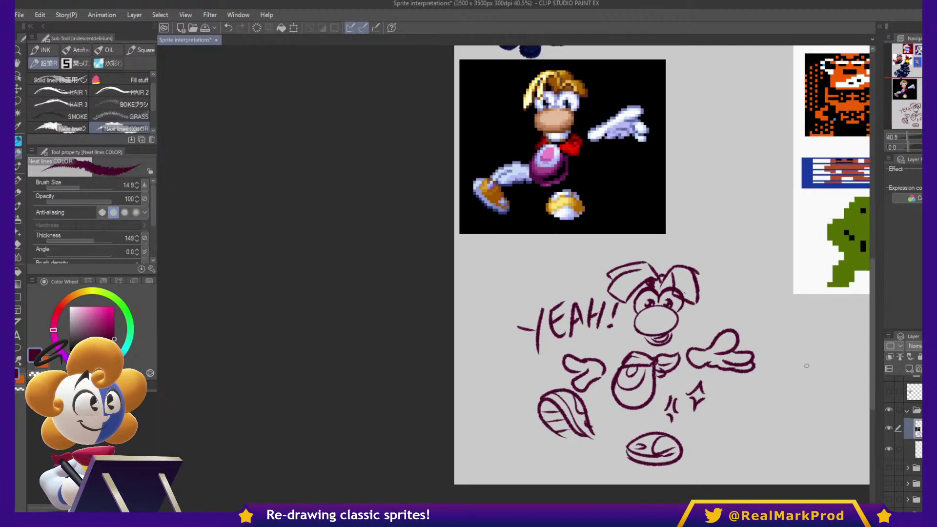
pyautogui.scroll(1, 732, 369)
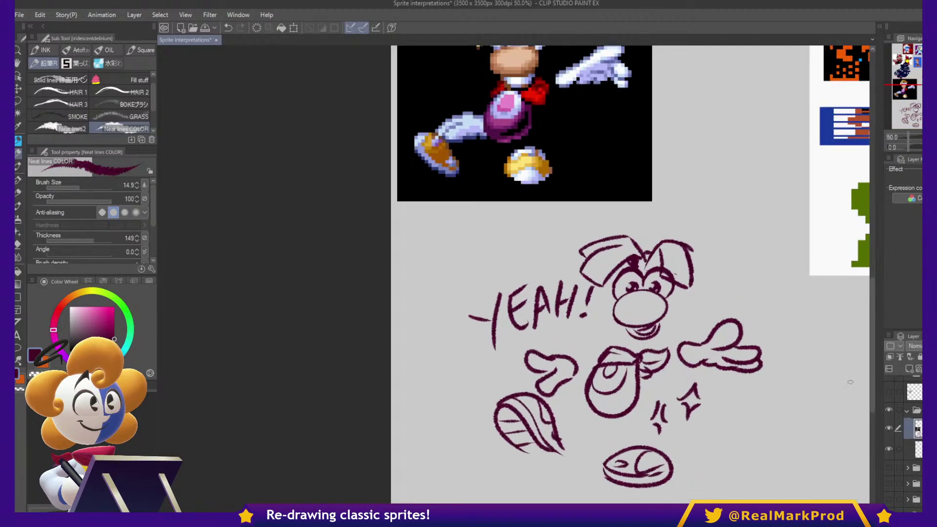
pyautogui.click(889, 429)
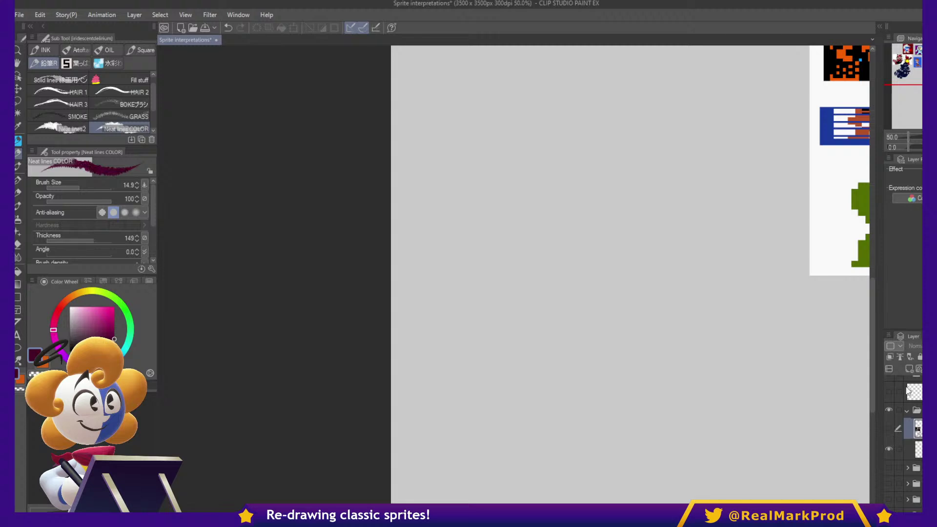
pyautogui.click(910, 369)
# - Enlarge the pasted screenshot of the round pink character and place it below the dark blue silhouette
pyautogui.scroll(1, 645, 267)
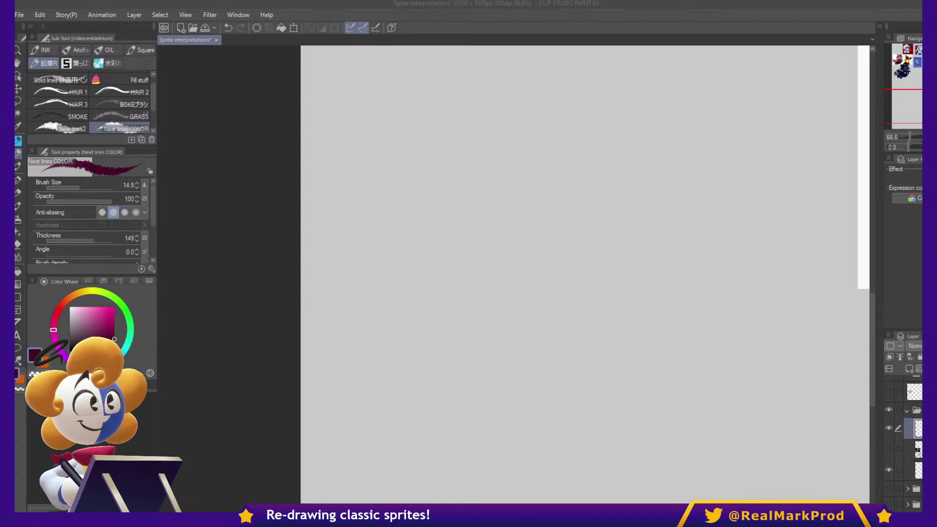
pyautogui.scroll(-4, 596, 259)
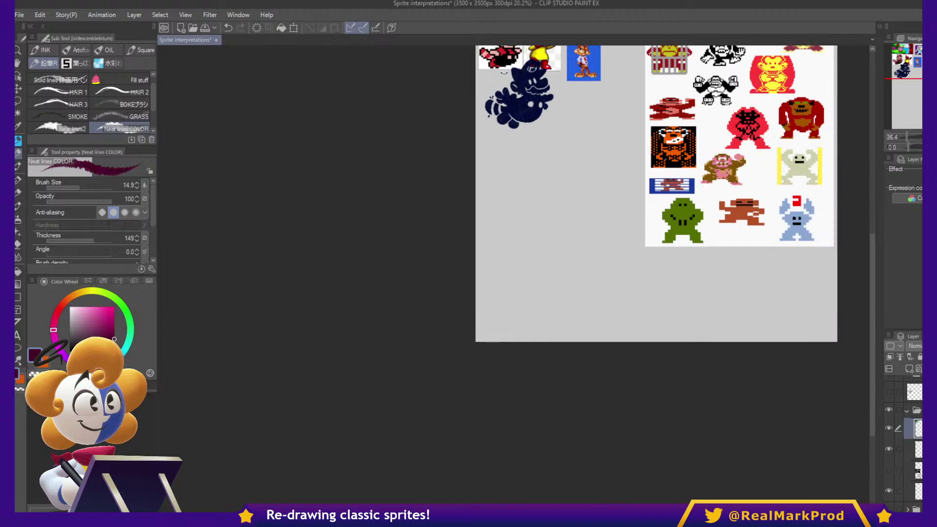
pyautogui.hotkey('ctrl', 't')
pyautogui.moveTo(559, 87); pyautogui.dragTo(538, 205)
pyautogui.moveTo(526, 142); pyautogui.dragTo(580, 174)
pyautogui.moveTo(546, 157); pyautogui.dragTo(537, 279)
pyautogui.press('Return')
# - On a new layer, outline the pink character's body below the screenshot as a large circle stretched to a point at the upper left
pyautogui.scroll(5, 546, 371)
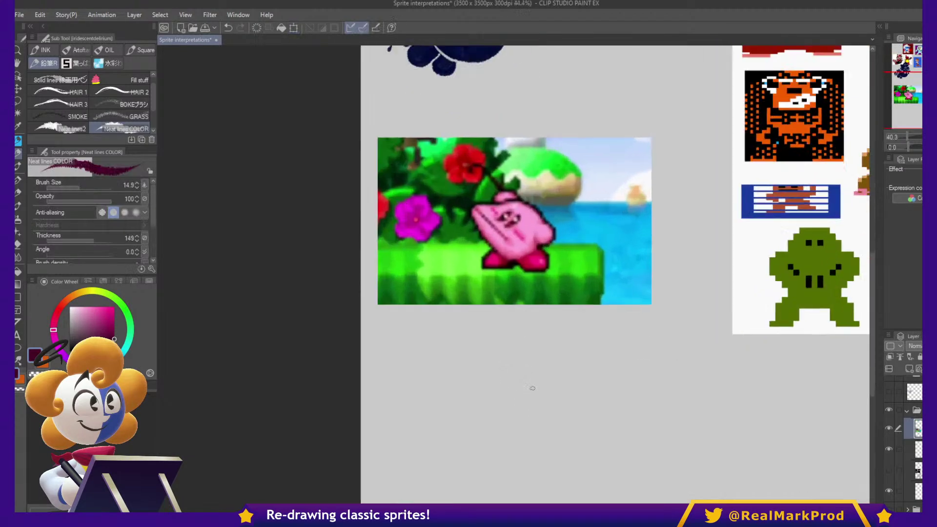
pyautogui.moveTo(600, 323); pyautogui.dragTo(523, 391)
pyautogui.click(910, 369)
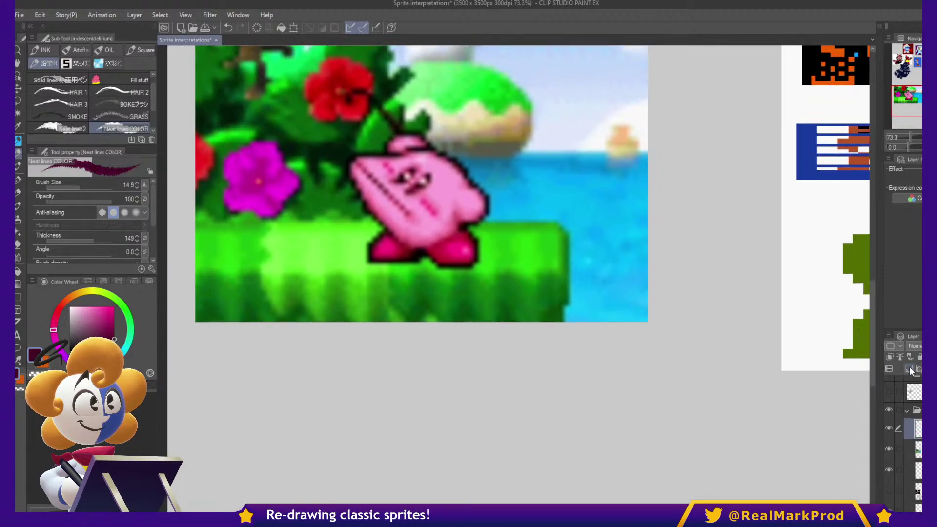
pyautogui.moveTo(674, 300); pyautogui.dragTo(708, 246)
pyautogui.moveTo(585, 424)
pyautogui.mouseDown()
pyautogui.moveTo(732, 331)
pyautogui.moveTo(615, 361)
pyautogui.moveTo(659, 310)
pyautogui.moveTo(761, 390)
pyautogui.moveTo(630, 485)
pyautogui.moveTo(577, 436)
pyautogui.mouseUp()
pyautogui.hotkey('ctrl', 'z')
pyautogui.moveTo(611, 340)
pyautogui.mouseDown()
pyautogui.moveTo(525, 339)
pyautogui.moveTo(543, 393)
pyautogui.moveTo(579, 437)
pyautogui.mouseUp()
# - Draw the long diagonal mouth line from the pointed tip into the body, replacing the first attempt
pyautogui.moveTo(522, 341); pyautogui.dragTo(700, 449)
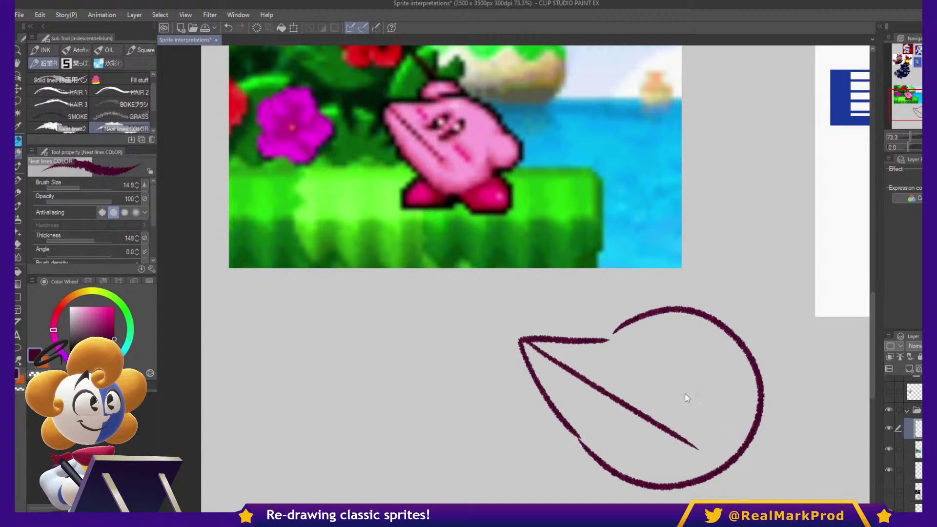
pyautogui.hotkey('ctrl', 'z')
pyautogui.moveTo(526, 348)
pyautogui.mouseDown()
pyautogui.moveTo(679, 427)
pyautogui.moveTo(723, 426)
pyautogui.moveTo(691, 408)
pyautogui.mouseUp()
# - Draw two slanted, dark-filled oval eyes with open highlights above the mouth line, plus cheek marks beside them
pyautogui.moveTo(590, 350)
pyautogui.mouseDown()
pyautogui.moveTo(609, 363)
pyautogui.moveTo(607, 352)
pyautogui.mouseUp()
pyautogui.hotkey('ctrl', 'z')
pyautogui.hotkey('ctrl', 'z')
pyautogui.moveTo(607, 351)
pyautogui.mouseDown()
pyautogui.moveTo(648, 335)
pyautogui.moveTo(656, 341)
pyautogui.moveTo(647, 359)
pyautogui.moveTo(613, 372)
pyautogui.moveTo(609, 363)
pyautogui.moveTo(662, 374)
pyautogui.moveTo(677, 353)
pyautogui.moveTo(692, 355)
pyautogui.moveTo(681, 381)
pyautogui.moveTo(647, 392)
pyautogui.mouseUp()
pyautogui.moveTo(643, 342)
pyautogui.mouseDown()
pyautogui.moveTo(640, 358)
pyautogui.moveTo(672, 376)
pyautogui.moveTo(630, 361)
pyautogui.moveTo(642, 359)
pyautogui.moveTo(628, 364)
pyautogui.mouseUp()
pyautogui.moveTo(676, 381); pyautogui.dragTo(654, 389)
pyautogui.moveTo(655, 388); pyautogui.dragTo(689, 354)
# - Lasso the left eye together with its cheek mark, scale them to 97%, and adjust their angle and placement above the mouth line
pyautogui.moveTo(612, 366)
pyautogui.mouseDown()
pyautogui.moveTo(606, 369)
pyautogui.moveTo(677, 324)
pyautogui.moveTo(642, 381)
pyautogui.moveTo(598, 373)
pyautogui.mouseUp()
pyautogui.press('m')
pyautogui.hotkey('ctrl', 't')
pyautogui.moveTo(682, 334); pyautogui.dragTo(678, 336)
pyautogui.moveTo(679, 388); pyautogui.dragTo(675, 393)
pyautogui.moveTo(677, 330)
pyautogui.mouseDown()
pyautogui.moveTo(666, 335)
pyautogui.moveTo(675, 339)
pyautogui.mouseUp()
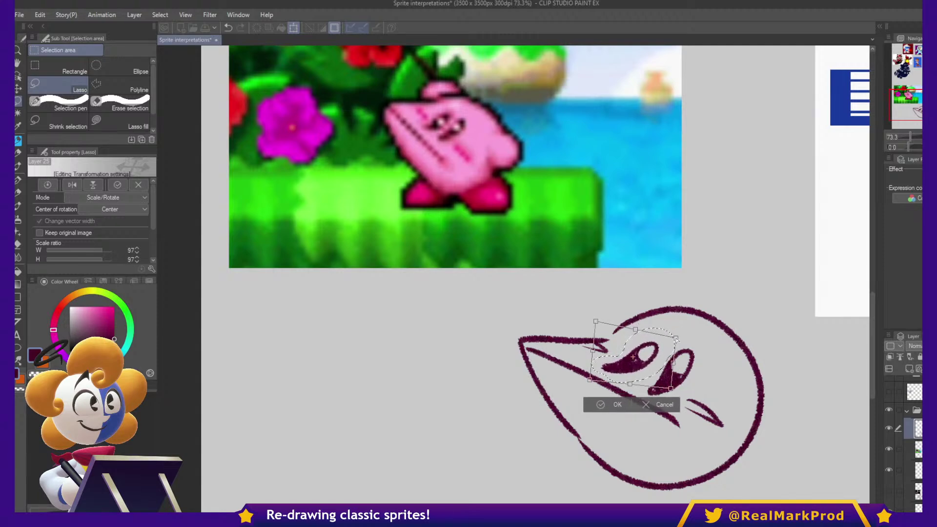
pyautogui.click(614, 405)
pyautogui.hotkey('ctrl', 'd')
pyautogui.press('p')
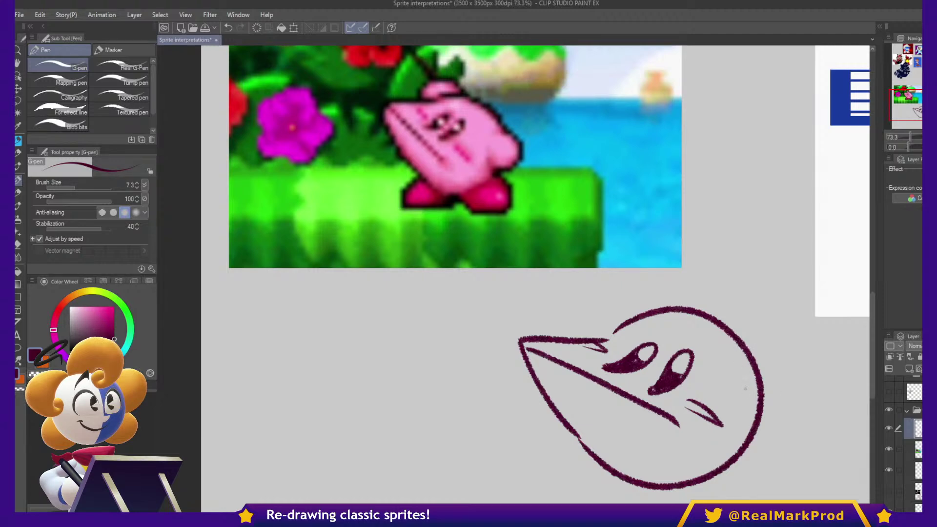
pyautogui.moveTo(613, 430); pyautogui.dragTo(647, 457)
pyautogui.hotkey('ctrl', 'z')
pyautogui.moveTo(588, 406); pyautogui.dragTo(624, 460)
pyautogui.moveTo(628, 423); pyautogui.dragTo(649, 455)
pyautogui.hotkey('ctrl', 'z')
pyautogui.hotkey('ctrl', 'z')
pyautogui.moveTo(576, 392); pyautogui.dragTo(632, 464)
pyautogui.moveTo(630, 422); pyautogui.dragTo(652, 457)
pyautogui.hotkey('ctrl', 'z')
pyautogui.hotkey('ctrl', 'z')
pyautogui.moveTo(761, 379)
pyautogui.mouseDown()
pyautogui.moveTo(783, 384)
pyautogui.moveTo(805, 423)
pyautogui.moveTo(739, 431)
pyautogui.mouseUp()
pyautogui.press('b')
pyautogui.hotkey('ctrl', 'z')
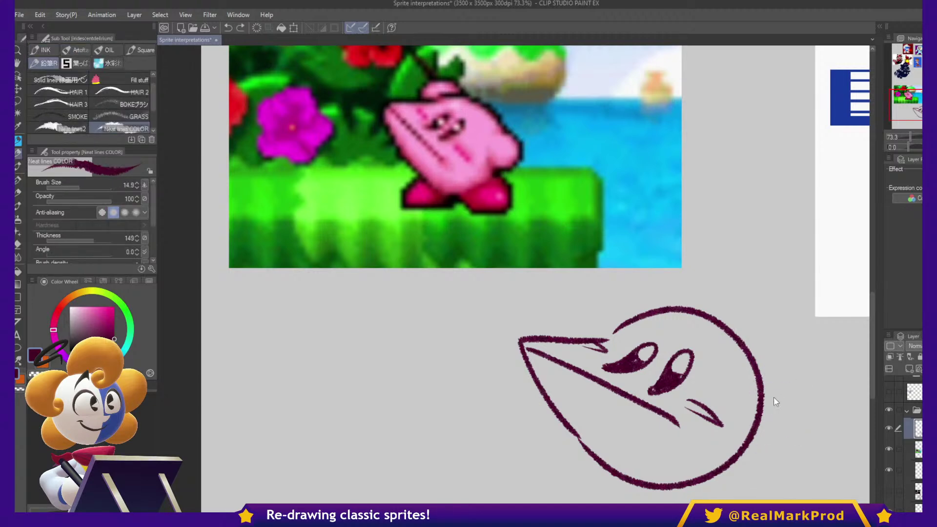
# - Draw a round stubby arm on the body's right side and another behind the upper left of the head
pyautogui.moveTo(748, 385)
pyautogui.mouseDown()
pyautogui.moveTo(792, 381)
pyautogui.moveTo(807, 423)
pyautogui.moveTo(774, 449)
pyautogui.moveTo(743, 441)
pyautogui.moveTo(765, 391)
pyautogui.mouseUp()
pyautogui.moveTo(634, 318)
pyautogui.mouseDown()
pyautogui.moveTo(616, 302)
pyautogui.moveTo(558, 319)
pyautogui.moveTo(561, 332)
pyautogui.mouseUp()
pyautogui.moveTo(678, 266); pyautogui.dragTo(715, 345)
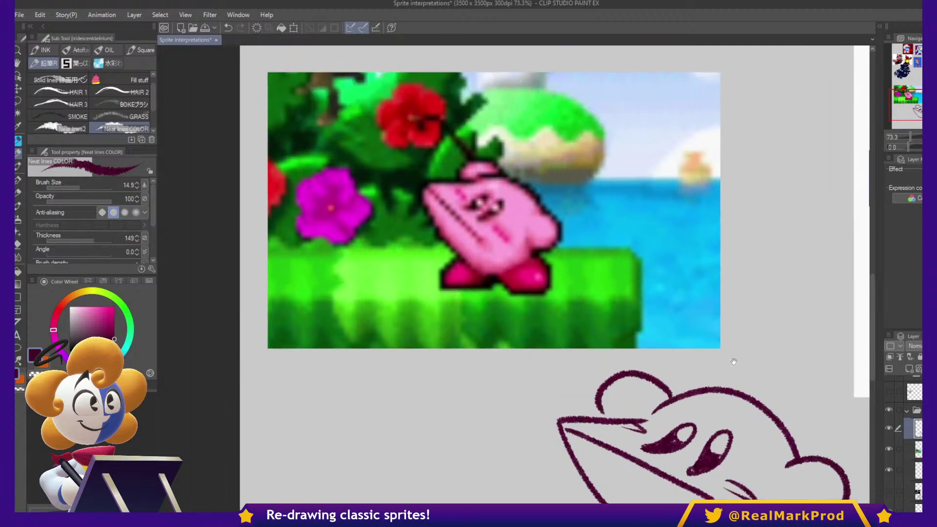
# - Draw a thick curved fishing rod rising from the far arm, with a thin broken line running down to the mouth tip
pyautogui.moveTo(618, 411)
pyautogui.mouseDown()
pyautogui.moveTo(601, 338)
pyautogui.moveTo(622, 338)
pyautogui.mouseUp()
pyautogui.hotkey('ctrl', 'z')
pyautogui.moveTo(527, 288)
pyautogui.mouseDown()
pyautogui.moveTo(530, 246)
pyautogui.moveTo(543, 241)
pyautogui.moveTo(568, 264)
pyautogui.moveTo(632, 410)
pyautogui.mouseUp()
pyautogui.moveTo(568, 318)
pyautogui.mouseDown()
pyautogui.moveTo(567, 261)
pyautogui.moveTo(540, 262)
pyautogui.moveTo(578, 385)
pyautogui.mouseUp()
pyautogui.hotkey('ctrl', 'z')
pyautogui.moveTo(536, 256); pyautogui.dragTo(569, 385)
pyautogui.hotkey('ctrl', 'z')
pyautogui.moveTo(538, 254); pyautogui.dragTo(571, 383)
# - Draw two rounded, splayed feet beneath the body, replacing the first attempts
pyautogui.moveTo(781, 429); pyautogui.dragTo(756, 333)
pyautogui.moveTo(642, 405)
pyautogui.mouseDown()
pyautogui.moveTo(601, 461)
pyautogui.moveTo(665, 451)
pyautogui.mouseUp()
pyautogui.hotkey('ctrl', 'z')
pyautogui.moveTo(643, 418)
pyautogui.mouseDown()
pyautogui.moveTo(606, 440)
pyautogui.moveTo(606, 457)
pyautogui.moveTo(671, 455)
pyautogui.moveTo(705, 418)
pyautogui.moveTo(726, 451)
pyautogui.moveTo(775, 459)
pyautogui.moveTo(795, 450)
pyautogui.moveTo(757, 399)
pyautogui.mouseUp()
pyautogui.hotkey('ctrl', 'z')
pyautogui.moveTo(694, 424)
pyautogui.mouseDown()
pyautogui.moveTo(746, 458)
pyautogui.moveTo(778, 456)
pyautogui.moveTo(786, 435)
pyautogui.moveTo(760, 399)
pyautogui.mouseUp()
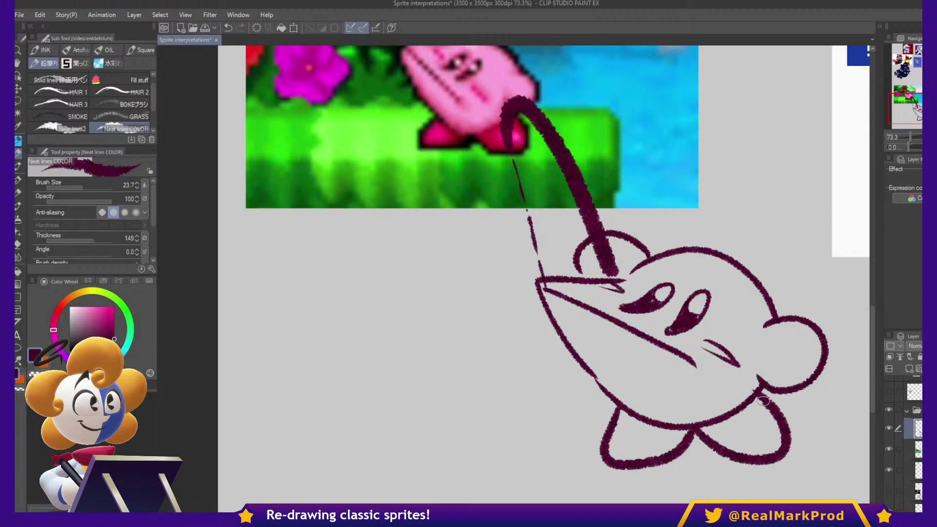
pyautogui.hotkey('ctrl', 'z')
pyautogui.hotkey('ctrl', 'z')
pyautogui.moveTo(597, 408)
pyautogui.mouseDown()
pyautogui.moveTo(587, 449)
pyautogui.moveTo(651, 443)
pyautogui.mouseUp()
pyautogui.moveTo(713, 427)
pyautogui.mouseDown()
pyautogui.moveTo(744, 448)
pyautogui.moveTo(791, 442)
pyautogui.mouseUp()
pyautogui.hotkey('ctrl', 'z')
pyautogui.hotkey('ctrl', 'z')
pyautogui.moveTo(614, 404)
pyautogui.mouseDown()
pyautogui.moveTo(597, 449)
pyautogui.moveTo(611, 464)
pyautogui.moveTo(671, 455)
pyautogui.moveTo(686, 436)
pyautogui.moveTo(805, 451)
pyautogui.moveTo(809, 432)
pyautogui.moveTo(759, 384)
pyautogui.mouseUp()
# - Scale the whole pink character line drawing to 90% and move it down clear of the reference screenshot
pyautogui.moveTo(808, 314)
pyautogui.mouseDown()
pyautogui.moveTo(699, 323)
pyautogui.moveTo(704, 369)
pyautogui.moveTo(753, 366)
pyautogui.mouseUp()
pyautogui.scroll(-1, 730, 326)
pyautogui.moveTo(753, 371); pyautogui.dragTo(724, 330)
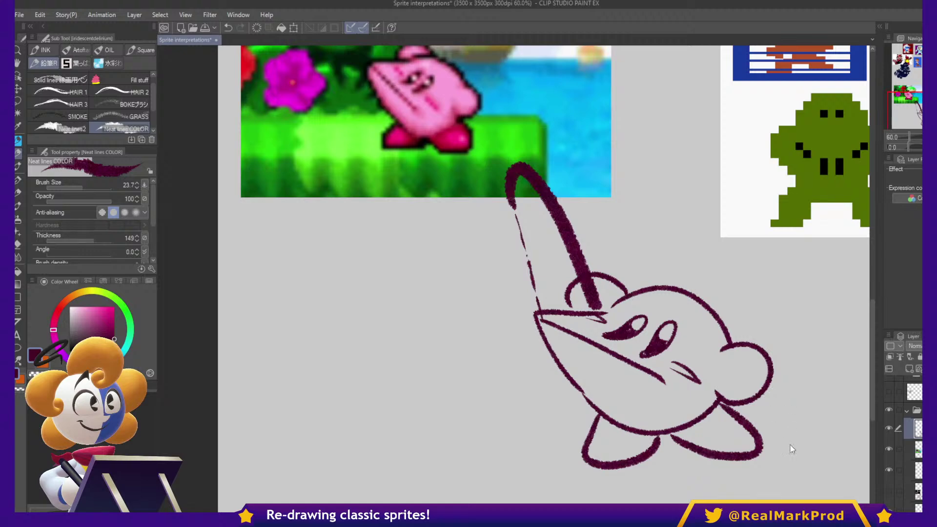
pyautogui.hotkey('ctrl', 't')
pyautogui.moveTo(775, 471); pyautogui.dragTo(749, 439)
pyautogui.moveTo(690, 396); pyautogui.dragTo(691, 464)
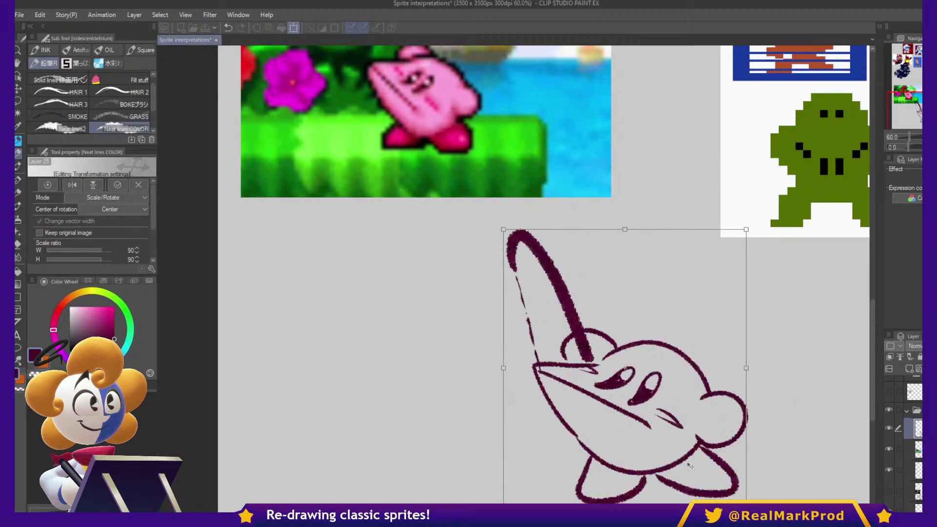
pyautogui.press('Return')
# - On a new layer beneath the line art, paint the body and arms with light pink sampled from the reference screenshot
pyautogui.scroll(2, 747, 463)
pyautogui.click(913, 449)
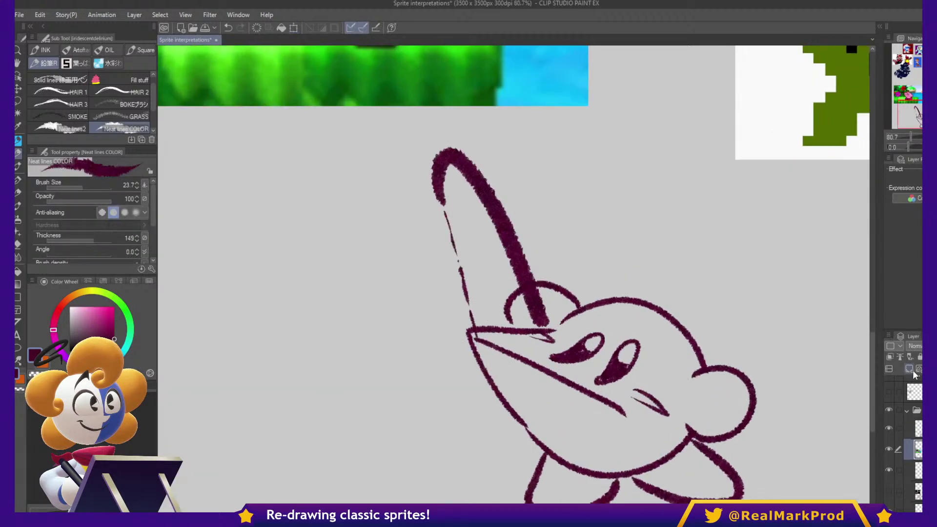
pyautogui.scroll(-3, 780, 400)
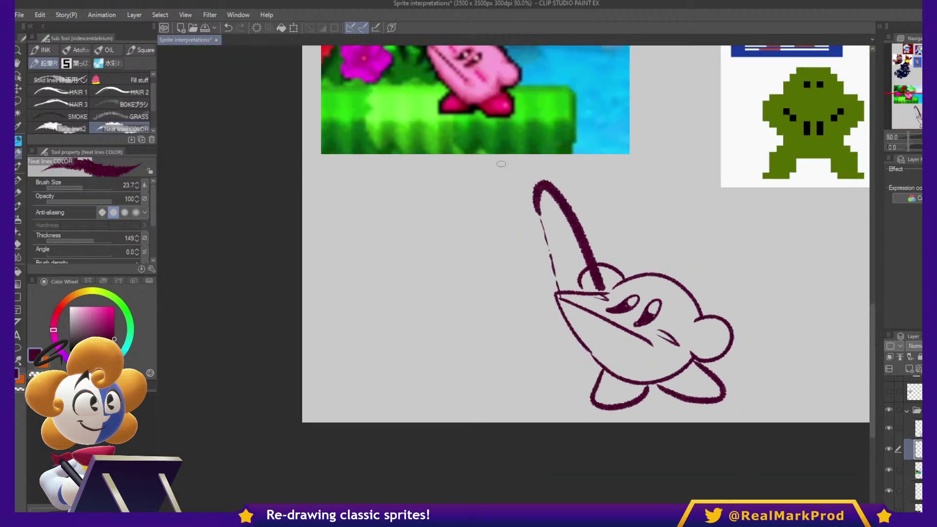
pyautogui.keyDown('alt'); pyautogui.click(488, 90); pyautogui.keyUp('alt')
pyautogui.scroll(2, 595, 320)
pyautogui.keyDown('ctrl'); pyautogui.keyDown('alt'); pyautogui.moveTo(621, 321); pyautogui.dragTo(667, 323); pyautogui.keyUp('alt'); pyautogui.keyUp('ctrl')
pyautogui.moveTo(672, 337)
pyautogui.mouseDown()
pyautogui.moveTo(621, 308)
pyautogui.moveTo(571, 304)
pyautogui.moveTo(600, 274)
pyautogui.moveTo(636, 303)
pyautogui.moveTo(648, 288)
pyautogui.moveTo(710, 298)
pyautogui.moveTo(697, 371)
pyautogui.moveTo(625, 349)
pyautogui.moveTo(660, 394)
pyautogui.moveTo(729, 360)
pyautogui.moveTo(715, 338)
pyautogui.mouseUp()
pyautogui.moveTo(655, 266)
pyautogui.mouseDown()
pyautogui.moveTo(616, 256)
pyautogui.moveTo(742, 278)
pyautogui.moveTo(801, 357)
pyautogui.moveTo(752, 307)
pyautogui.mouseUp()
pyautogui.moveTo(665, 217)
pyautogui.mouseDown()
pyautogui.moveTo(616, 196)
pyautogui.moveTo(555, 255)
pyautogui.mouseUp()
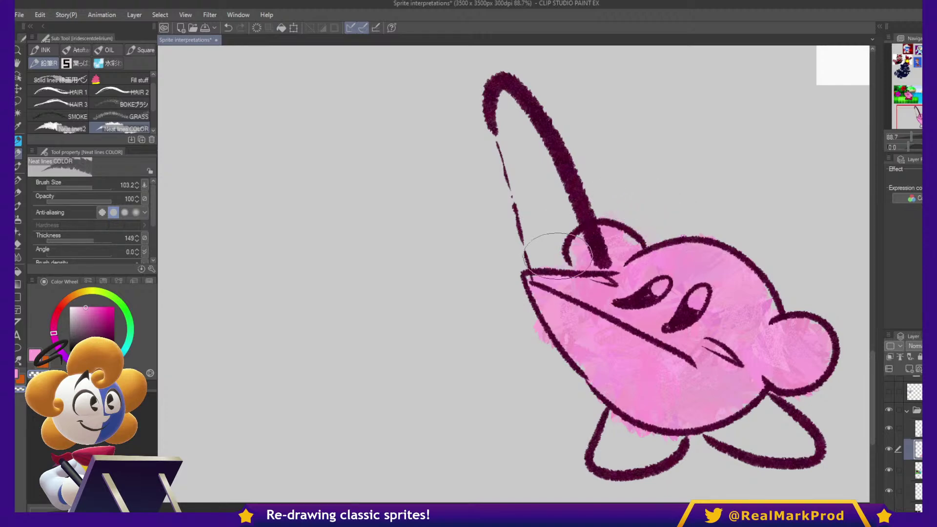
# - Clean up the pink fill where it spills past the outline, using a brush size of 56.3
pyautogui.press('c')
pyautogui.moveTo(635, 267)
pyautogui.keyDown('ctrl'); pyautogui.keyDown('alt'); pyautogui.mouseDown()
pyautogui.moveTo(612, 267)
pyautogui.moveTo(624, 193)
pyautogui.mouseUp(); pyautogui.keyUp('alt'); pyautogui.keyUp('ctrl')
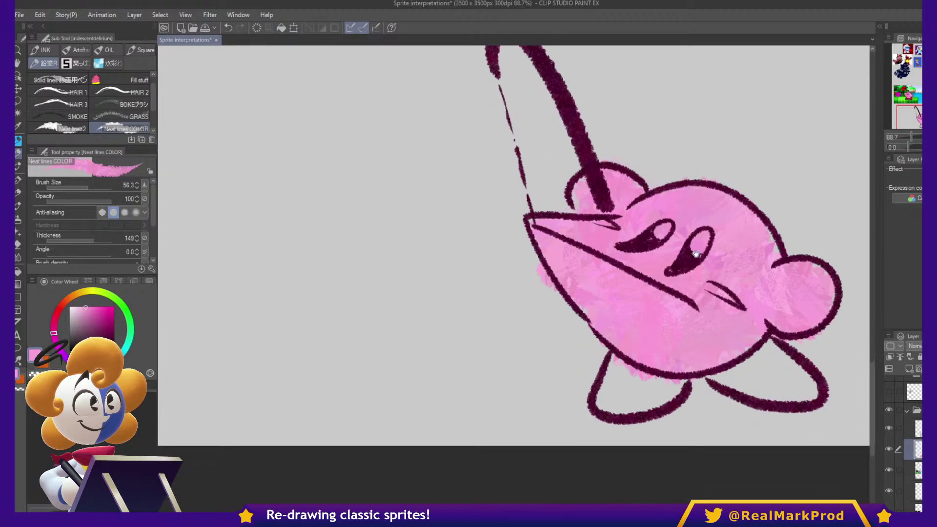
pyautogui.press('c')
pyautogui.moveTo(545, 278)
pyautogui.mouseDown()
pyautogui.moveTo(638, 339)
pyautogui.moveTo(648, 376)
pyautogui.moveTo(635, 317)
pyautogui.mouseUp()
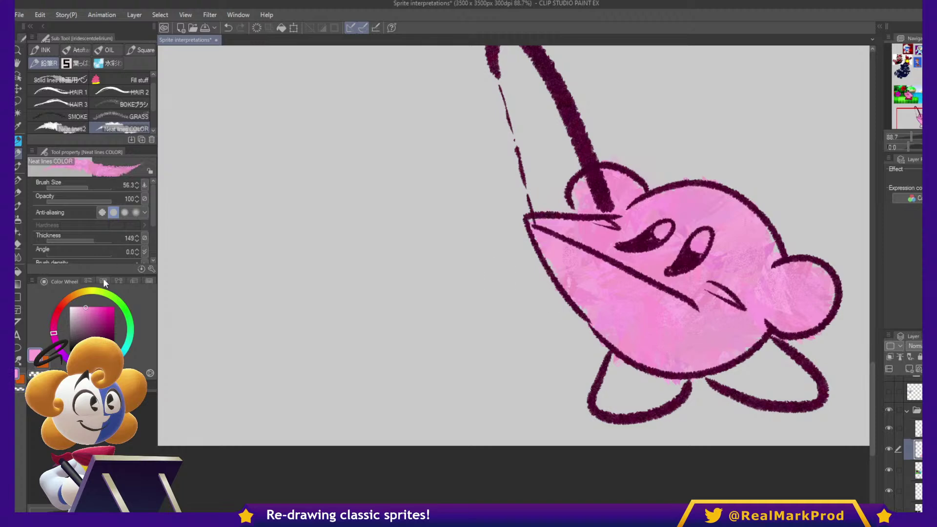
# - Paint both feet in crimson red, replacing the first color attempt
pyautogui.moveTo(102, 316); pyautogui.dragTo(110, 330)
pyautogui.moveTo(645, 375)
pyautogui.mouseDown()
pyautogui.moveTo(628, 389)
pyautogui.moveTo(622, 378)
pyautogui.moveTo(679, 386)
pyautogui.moveTo(610, 397)
pyautogui.moveTo(605, 388)
pyautogui.mouseUp()
pyautogui.hotkey('ctrl', 'z')
pyautogui.click(107, 316)
pyautogui.moveTo(735, 373)
pyautogui.mouseDown()
pyautogui.moveTo(758, 372)
pyautogui.moveTo(774, 352)
pyautogui.moveTo(750, 376)
pyautogui.moveTo(797, 377)
pyautogui.moveTo(768, 391)
pyautogui.mouseUp()
# - Fill the open eye highlights with pale cream and add a cream highlight patch to each foot
pyautogui.keyDown('alt'); pyautogui.click(652, 306); pyautogui.keyUp('alt')
pyautogui.click(87, 293)
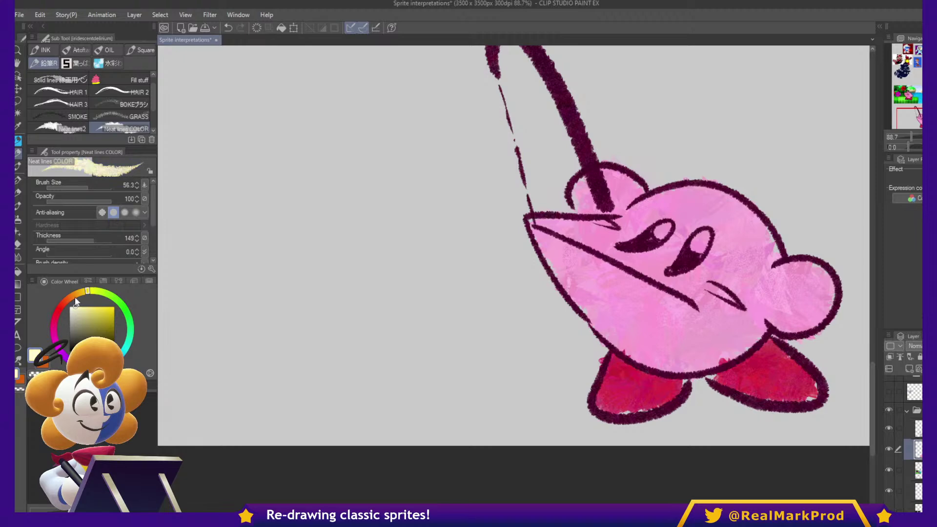
pyautogui.moveTo(672, 230)
pyautogui.mouseDown()
pyautogui.moveTo(662, 230)
pyautogui.moveTo(703, 247)
pyautogui.mouseUp()
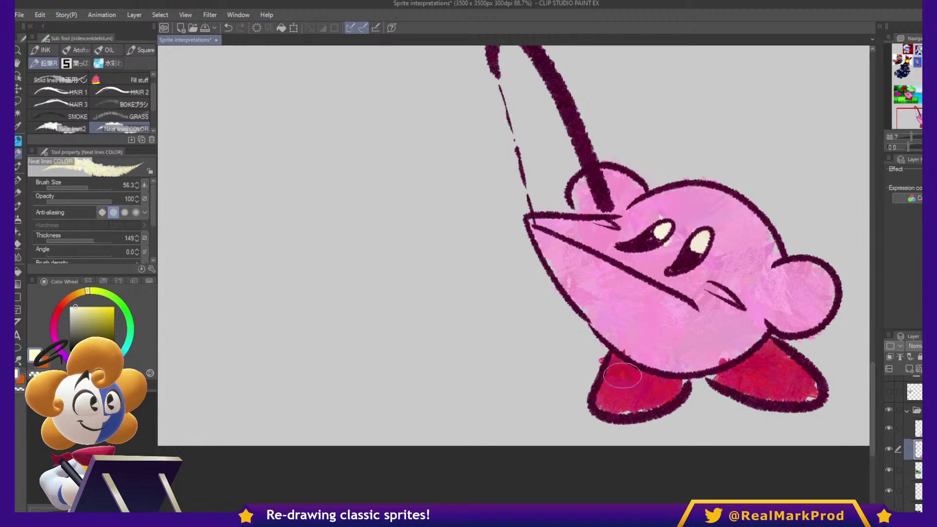
pyautogui.moveTo(616, 375); pyautogui.dragTo(624, 384)
pyautogui.moveTo(776, 368); pyautogui.dragTo(781, 375)
# - Paint both cheek marks with the red sampled from the feet, using a brush size of 41.6
pyautogui.moveTo(741, 310); pyautogui.dragTo(718, 349)
pyautogui.keyDown('alt'); pyautogui.click(638, 429); pyautogui.keyUp('alt')
pyautogui.press('[')
pyautogui.moveTo(570, 269); pyautogui.dragTo(593, 269)
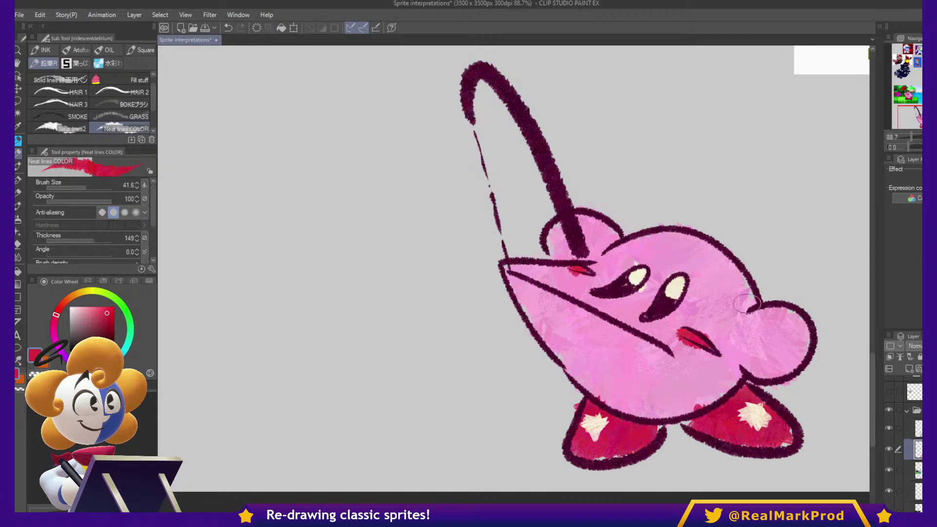
# - Select the pink areas and shade the far arm, lower body, mouth edge and near arm in dark magenta with the Blurry bloopy brush
pyautogui.keyDown('alt'); pyautogui.click(663, 368); pyautogui.keyUp('alt')
pyautogui.click(98, 320)
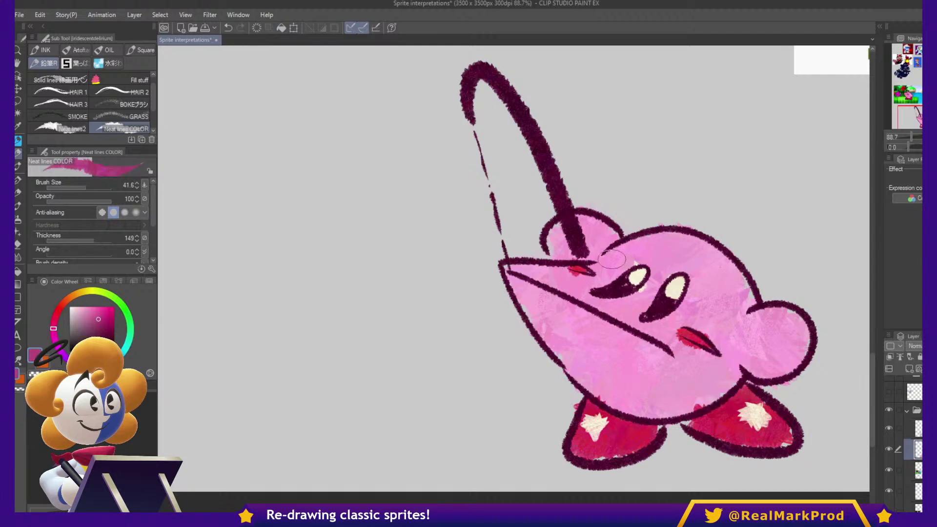
pyautogui.press('w')
pyautogui.click(659, 365)
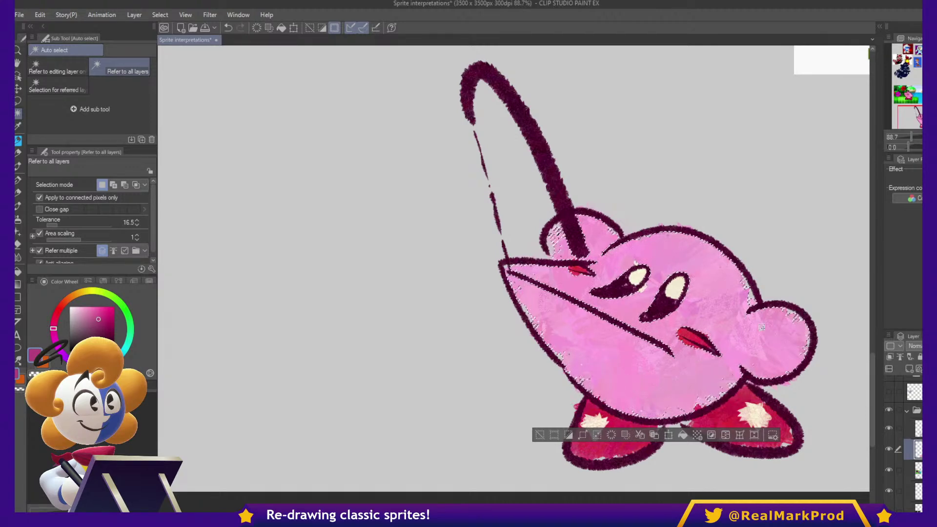
pyautogui.press('b')
pyautogui.moveTo(590, 244)
pyautogui.mouseDown()
pyautogui.moveTo(583, 241)
pyautogui.moveTo(598, 237)
pyautogui.moveTo(584, 229)
pyautogui.mouseUp()
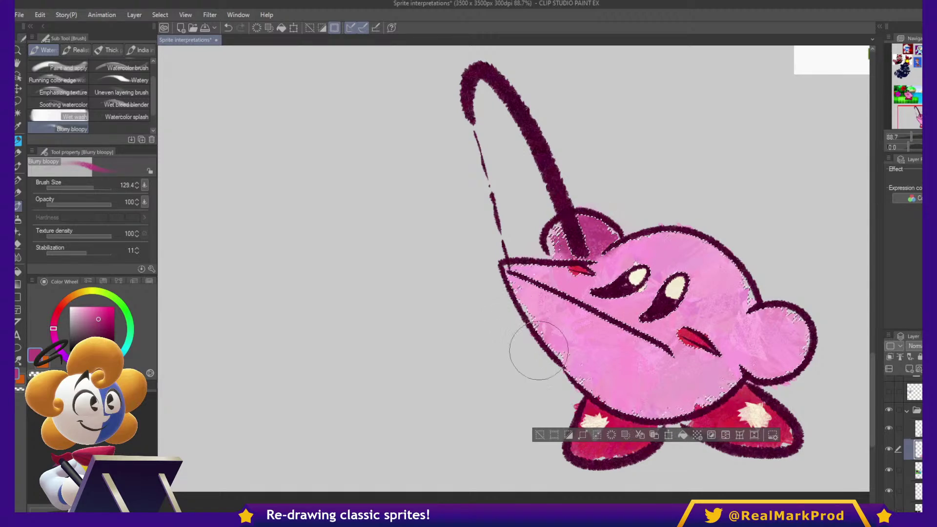
pyautogui.moveTo(583, 383); pyautogui.dragTo(655, 399)
pyautogui.moveTo(573, 391); pyautogui.dragTo(680, 391)
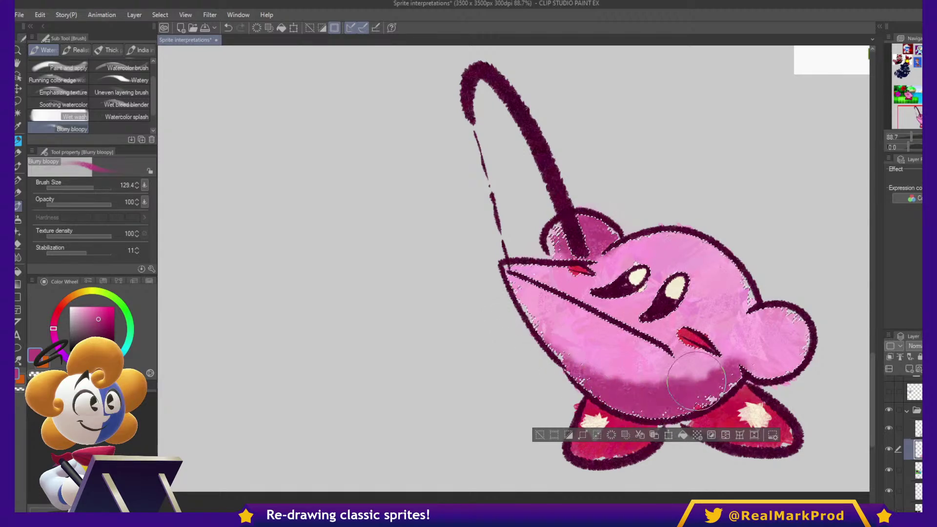
pyautogui.moveTo(746, 345)
pyautogui.mouseDown()
pyautogui.moveTo(777, 351)
pyautogui.moveTo(800, 342)
pyautogui.mouseUp()
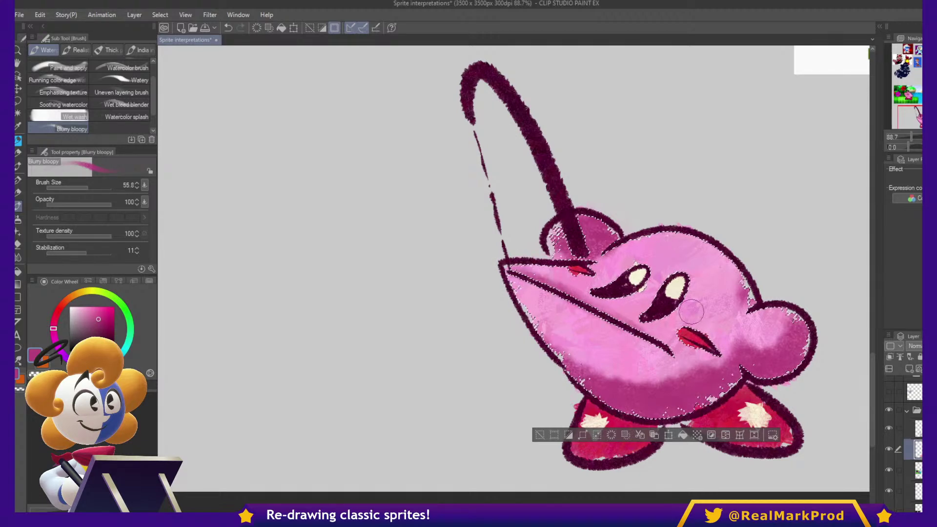
# - Blend soft cream highlights along the lower lip, the top of the head and the near arm, and clear the selection
pyautogui.keyDown('alt'); pyautogui.click(676, 288); pyautogui.keyUp('alt')
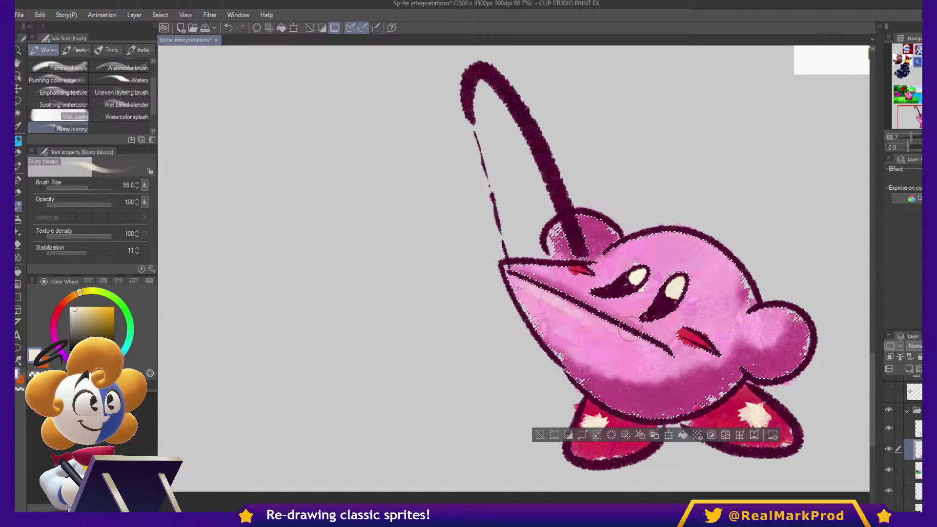
pyautogui.keyDown('alt'); pyautogui.click(640, 347); pyautogui.keyUp('alt')
pyautogui.moveTo(558, 309); pyautogui.dragTo(504, 307)
pyautogui.moveTo(532, 395); pyautogui.dragTo(543, 396)
pyautogui.keyDown('alt'); pyautogui.click(629, 284); pyautogui.keyUp('alt')
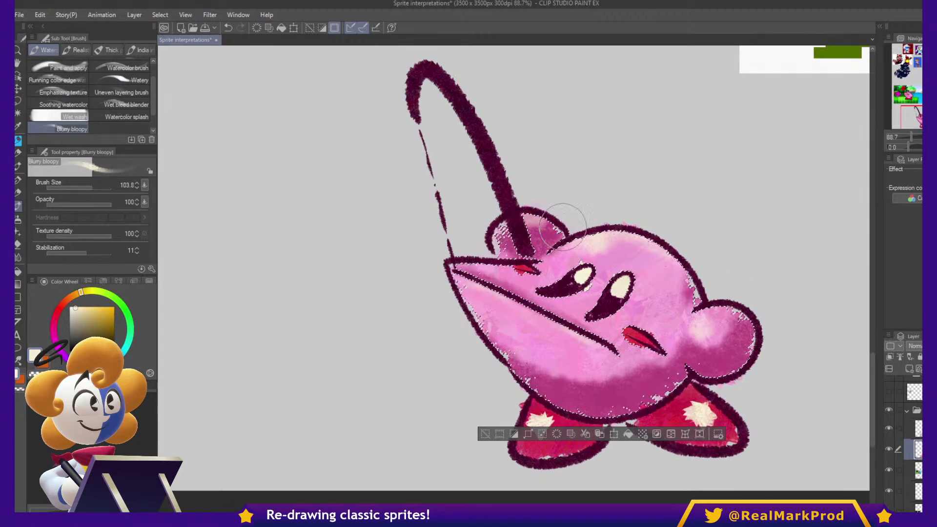
pyautogui.keyDown('alt'); pyautogui.click(542, 227); pyautogui.keyUp('alt')
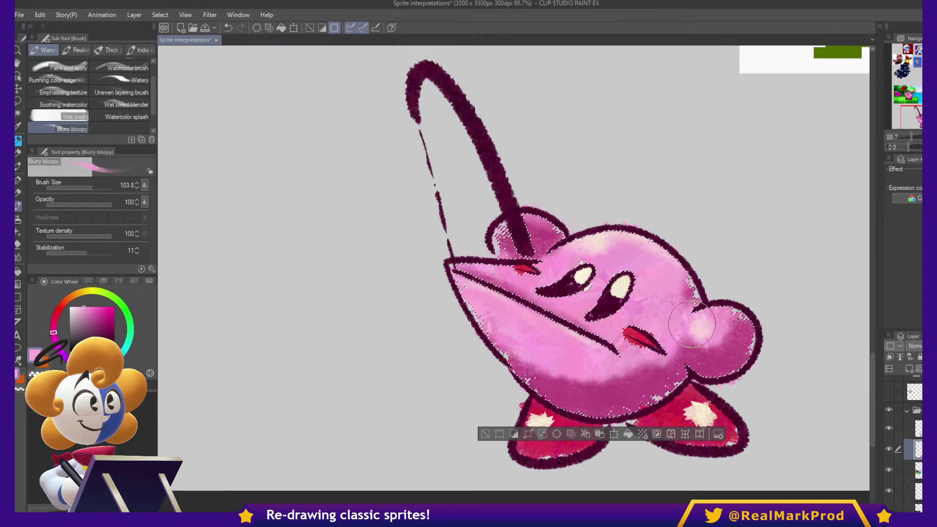
pyautogui.hotkey('ctrl', 'd')
# - Select the red foot areas and soften their cream highlights with the Blurry bloopy brush at size 64.9
pyautogui.press('w')
pyautogui.click(685, 414)
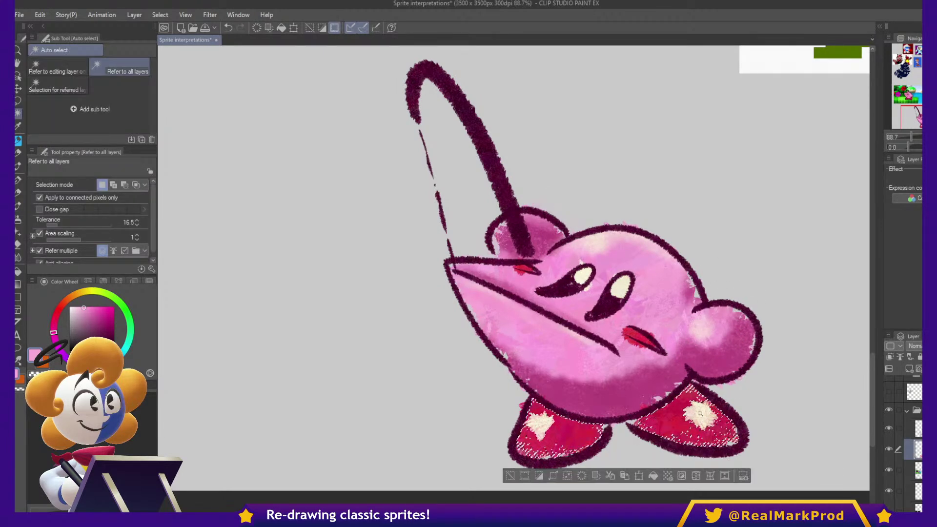
pyautogui.press('b')
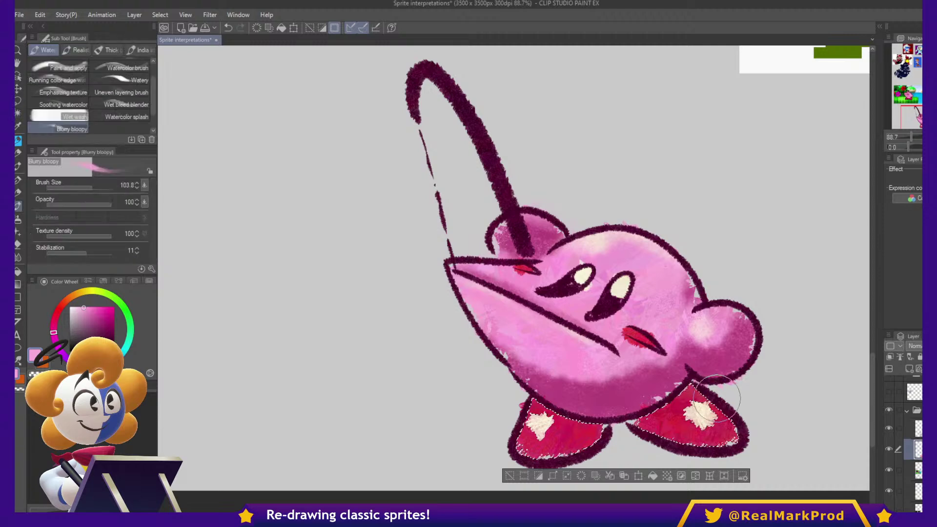
pyautogui.keyDown('alt'); pyautogui.click(547, 422); pyautogui.keyUp('alt')
pyautogui.press('[')
pyautogui.press('[')
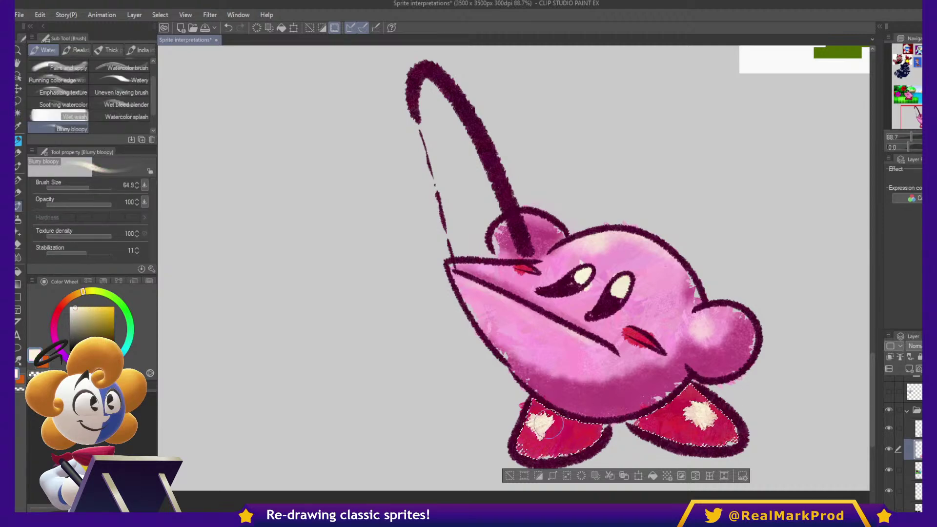
pyautogui.moveTo(534, 439); pyautogui.dragTo(540, 408)
pyautogui.moveTo(694, 414); pyautogui.dragTo(717, 427)
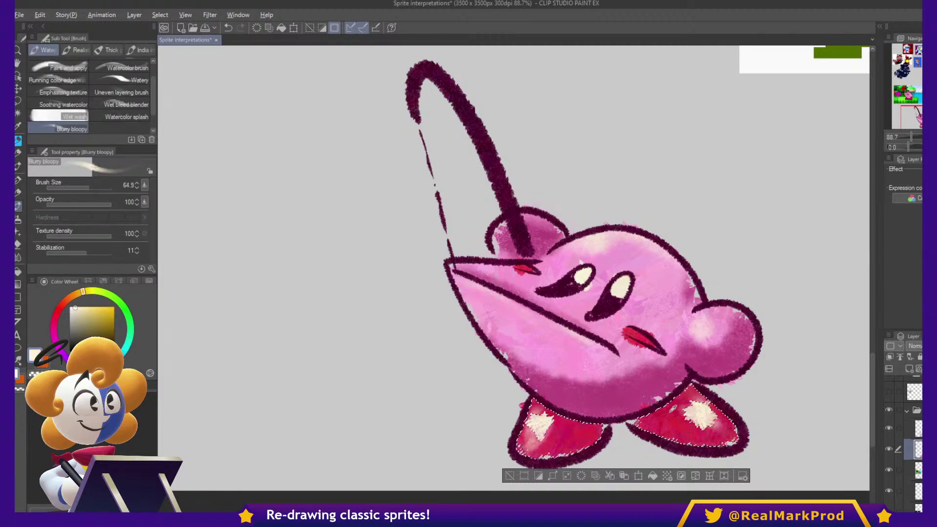
# - Shade the feet's edges with dark magenta, blend red back into them, and clear the selection
pyautogui.keyDown('alt'); pyautogui.click(665, 414); pyautogui.keyUp('alt')
pyautogui.click(53, 330)
pyautogui.click(111, 329)
pyautogui.moveTo(543, 410)
pyautogui.mouseDown()
pyautogui.moveTo(616, 428)
pyautogui.moveTo(582, 435)
pyautogui.moveTo(587, 423)
pyautogui.moveTo(542, 456)
pyautogui.moveTo(664, 414)
pyautogui.moveTo(643, 425)
pyautogui.moveTo(691, 389)
pyautogui.moveTo(655, 412)
pyautogui.mouseUp()
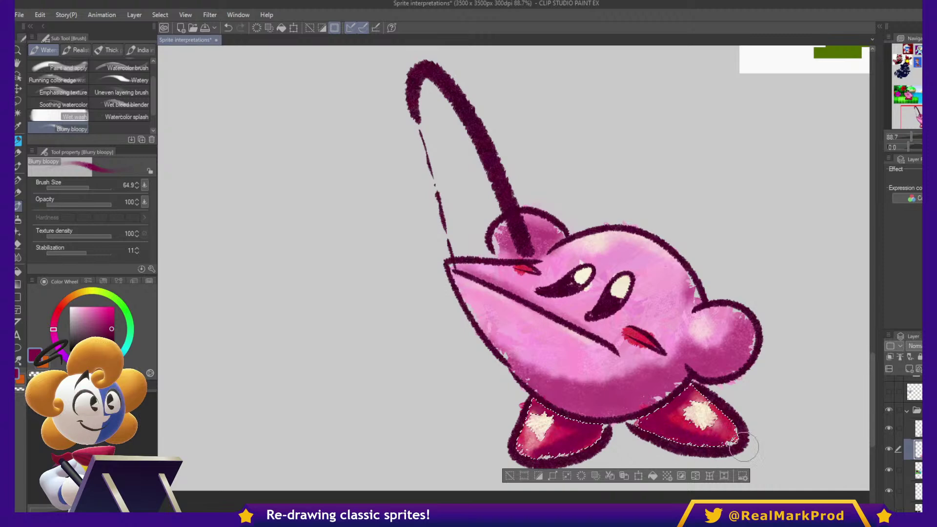
pyautogui.keyDown('alt'); pyautogui.click(560, 430); pyautogui.keyUp('alt')
pyautogui.moveTo(531, 445); pyautogui.dragTo(546, 452)
pyautogui.moveTo(736, 379); pyautogui.dragTo(772, 384)
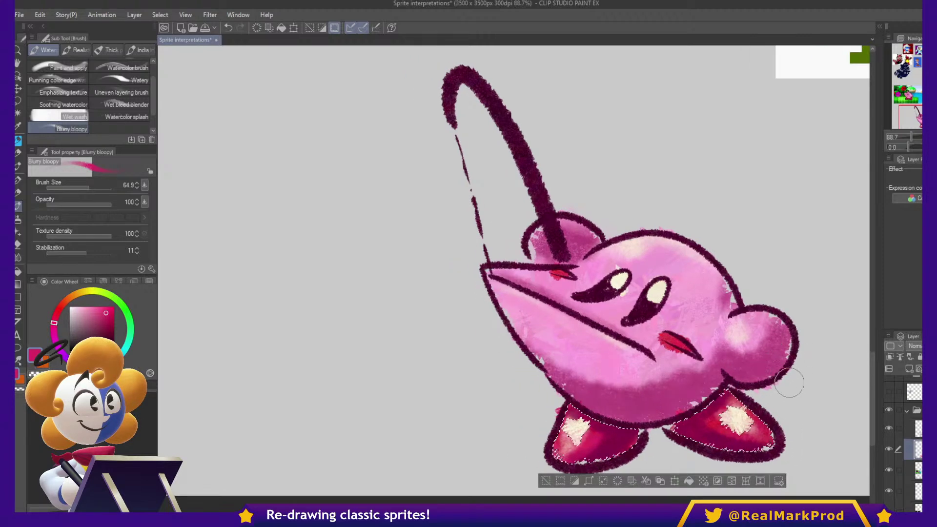
pyautogui.hotkey('ctrl', 'd')
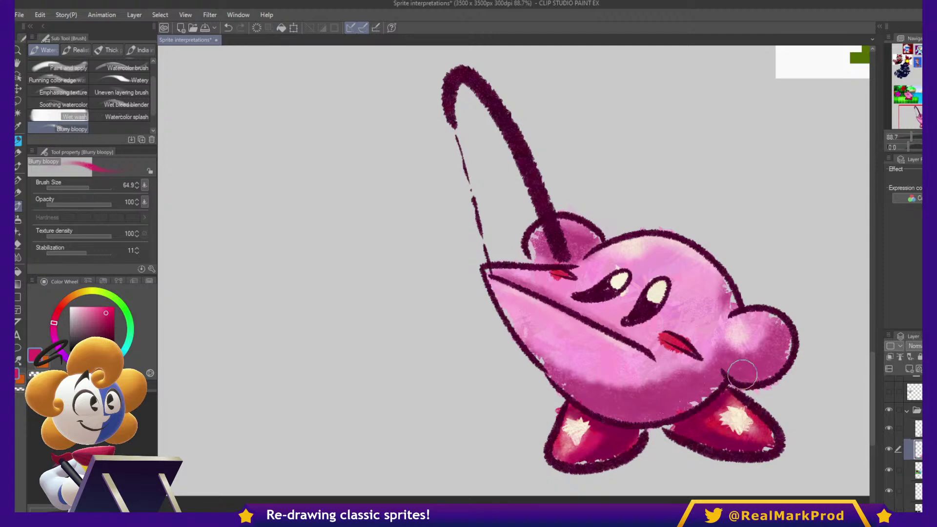
# - Brush muted gray-blue reflected light along the undersides of the body, arms and feet
pyautogui.click(123, 351)
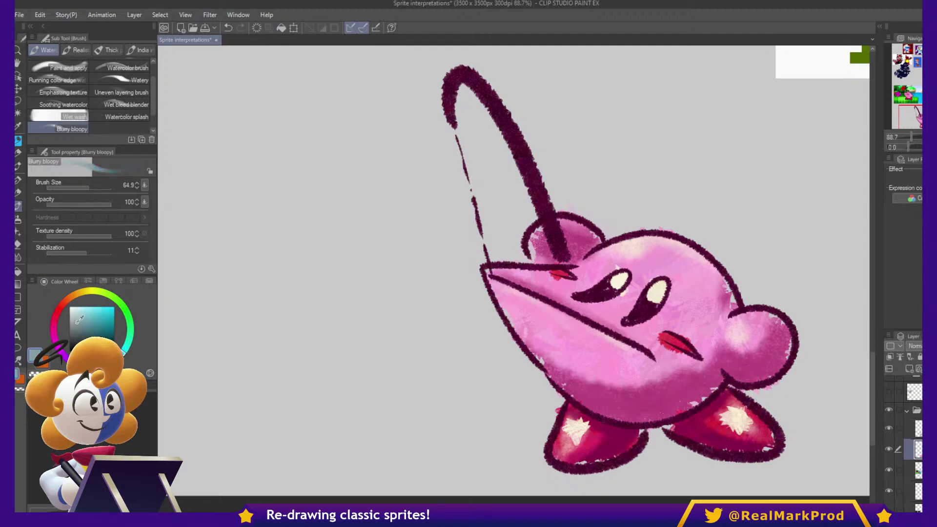
pyautogui.moveTo(561, 398)
pyautogui.mouseDown()
pyautogui.moveTo(596, 409)
pyautogui.moveTo(608, 396)
pyautogui.moveTo(641, 408)
pyautogui.moveTo(637, 400)
pyautogui.moveTo(719, 378)
pyautogui.moveTo(686, 407)
pyautogui.moveTo(699, 402)
pyautogui.moveTo(633, 395)
pyautogui.moveTo(718, 380)
pyautogui.moveTo(742, 364)
pyautogui.moveTo(791, 359)
pyautogui.mouseUp()
pyautogui.moveTo(682, 431); pyautogui.dragTo(763, 454)
pyautogui.moveTo(642, 434); pyautogui.dragTo(591, 467)
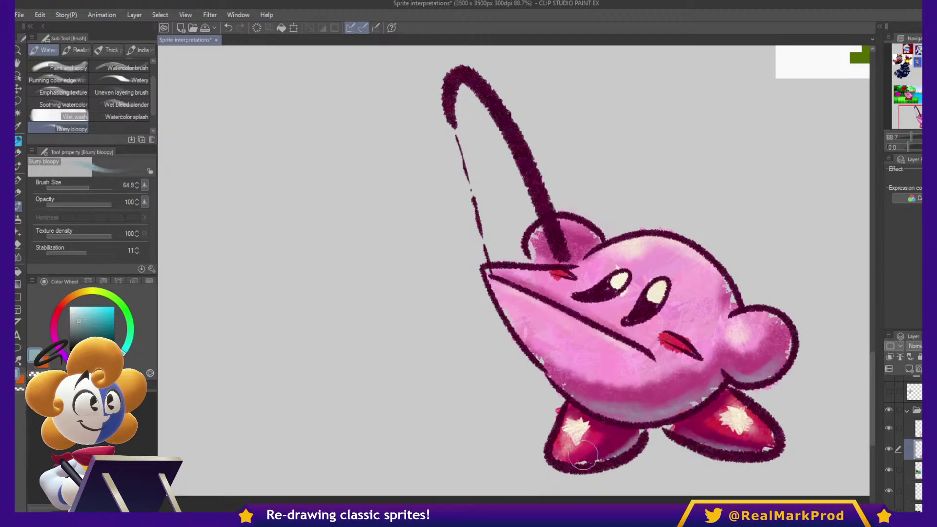
pyautogui.moveTo(528, 238); pyautogui.dragTo(550, 254)
pyautogui.press(']')
pyautogui.moveTo(608, 391)
pyautogui.mouseDown()
pyautogui.moveTo(613, 410)
pyautogui.moveTo(656, 403)
pyautogui.moveTo(783, 351)
pyautogui.mouseUp()
pyautogui.moveTo(826, 380); pyautogui.dragTo(831, 349)
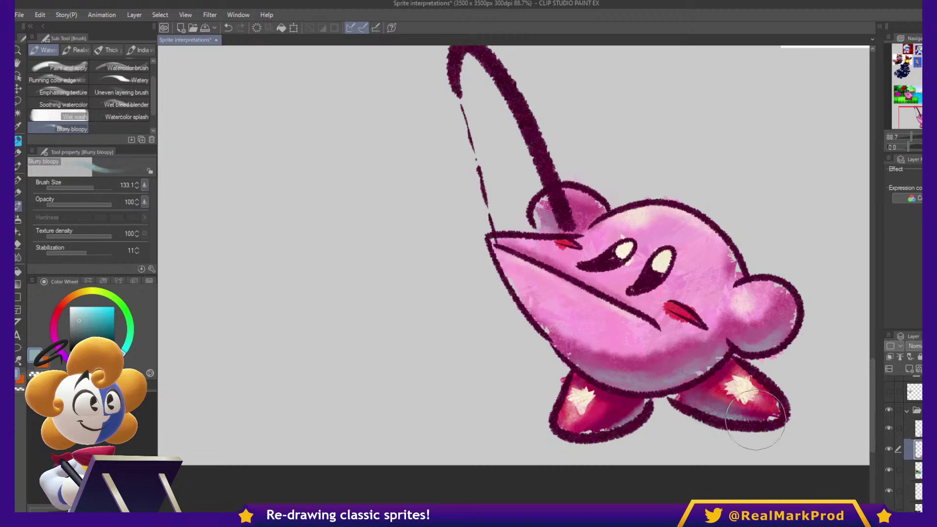
pyautogui.moveTo(650, 407)
pyautogui.mouseDown()
pyautogui.moveTo(613, 421)
pyautogui.moveTo(624, 414)
pyautogui.mouseUp()
# - Sample the dark magenta and deepen the shadow on the near foot just beneath the body
pyautogui.keyDown('alt'); pyautogui.click(717, 378); pyautogui.keyUp('alt')
pyautogui.moveTo(711, 396); pyautogui.dragTo(720, 402)
pyautogui.moveTo(712, 395); pyautogui.dragTo(752, 410)
pyautogui.moveTo(809, 371); pyautogui.dragTo(802, 396)
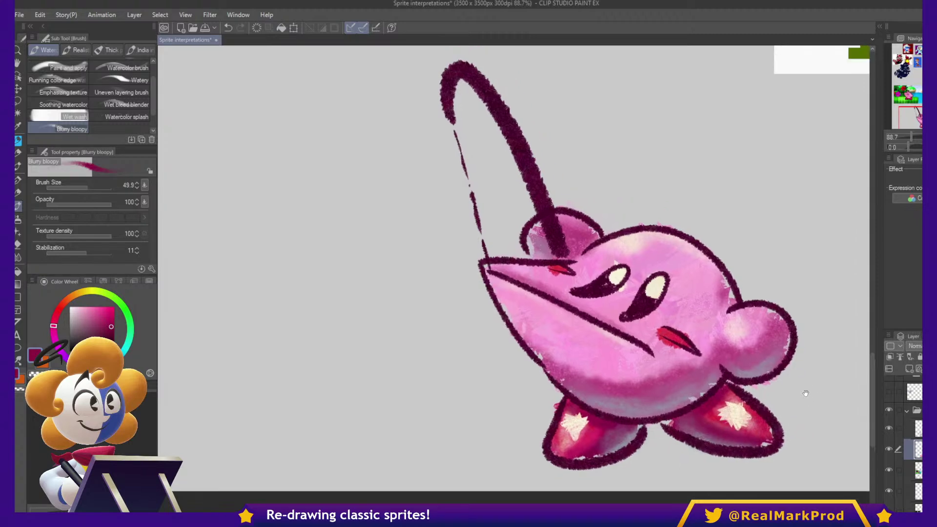
# - On the layer above the color layer, paint dark blue into the lower part of both eyes
pyautogui.moveTo(796, 356); pyautogui.dragTo(795, 384)
pyautogui.keyDown('alt'); pyautogui.click(675, 309); pyautogui.keyUp('alt')
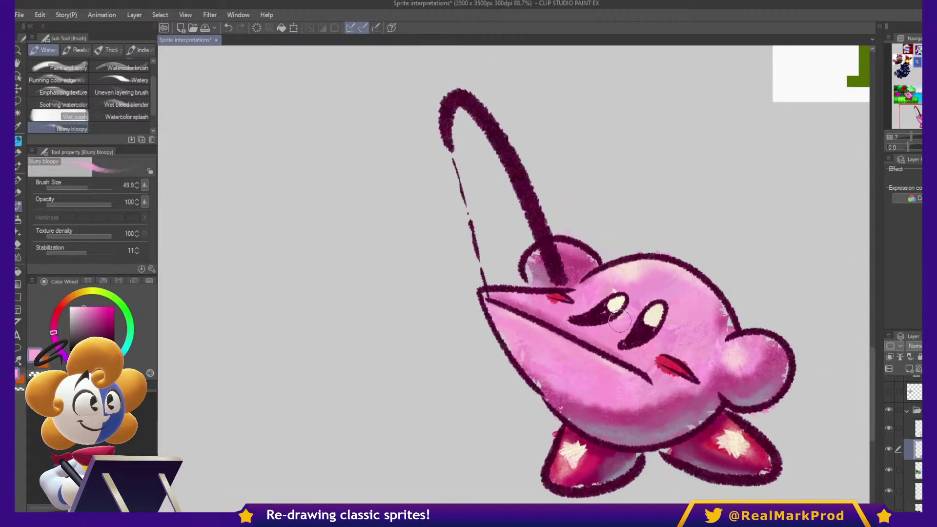
pyautogui.click(913, 428)
pyautogui.keyDown('alt'); pyautogui.click(636, 331); pyautogui.keyUp('alt')
pyautogui.moveTo(631, 336); pyautogui.dragTo(639, 337)
pyautogui.moveTo(790, 331)
pyautogui.mouseDown()
pyautogui.moveTo(781, 300)
pyautogui.moveTo(781, 344)
pyautogui.mouseUp()
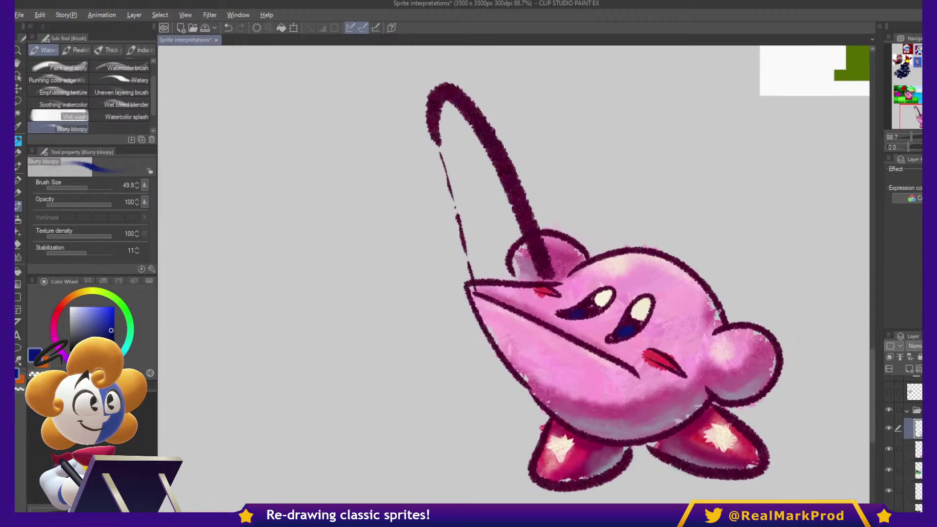
# - Undo the stray stroke over the outline above the near arm and touch up the body edge there with magenta on the color layer
pyautogui.keyDown('alt'); pyautogui.click(716, 312); pyautogui.keyUp('alt')
pyautogui.hotkey('ctrl', 'z')
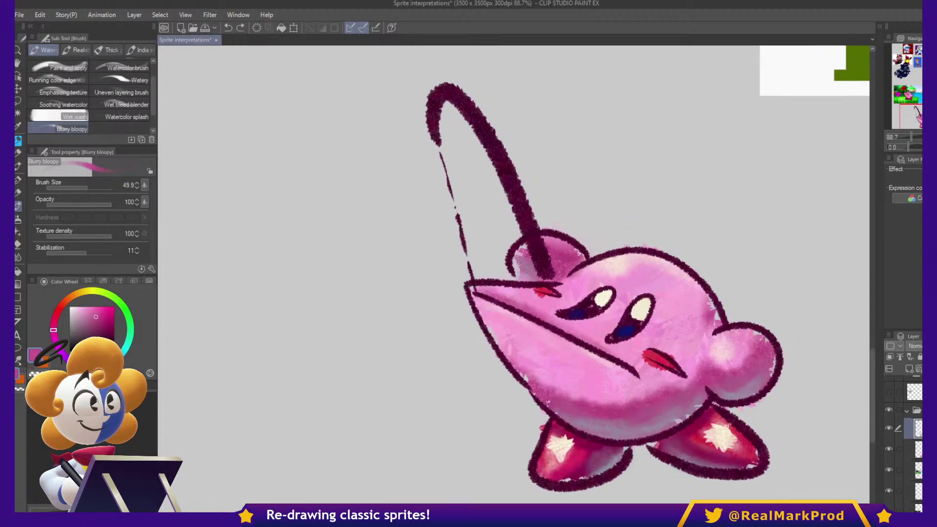
pyautogui.keyDown('ctrl'); pyautogui.keyDown('shift'); pyautogui.click(715, 310); pyautogui.keyUp('shift'); pyautogui.keyUp('ctrl')
pyautogui.moveTo(709, 304); pyautogui.dragTo(717, 309)
# - Compare the painted character with its reference sprite, checking the drawing in mirrored view and the sprite's face and feet up close
pyautogui.moveTo(826, 393); pyautogui.dragTo(750, 332)
pyautogui.scroll(-4, 788, 350)
pyautogui.scroll(1, 638, 371)
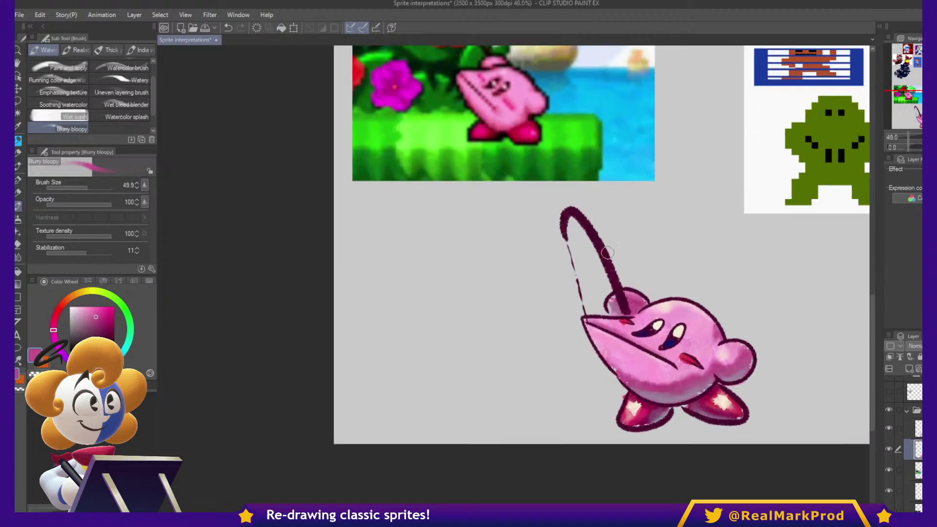
pyautogui.scroll(3, 669, 325)
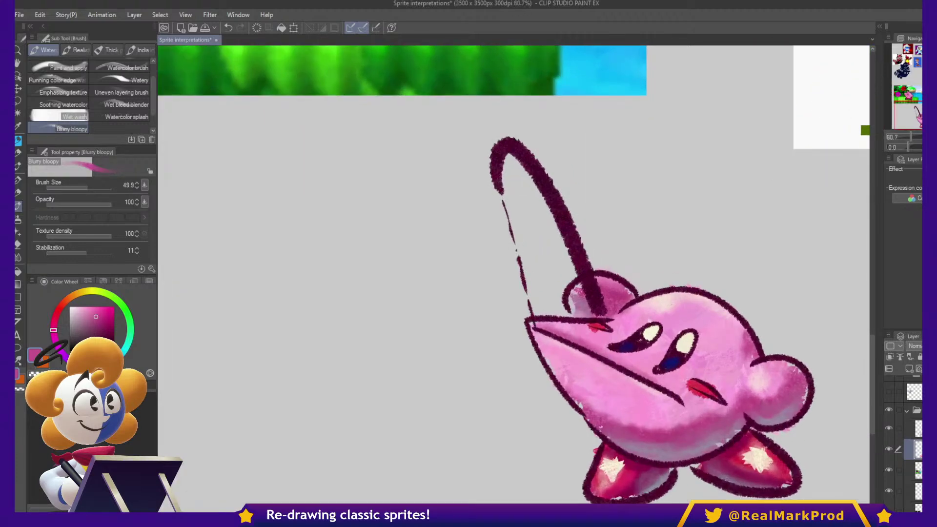
pyautogui.scroll(-5, 739, 360)
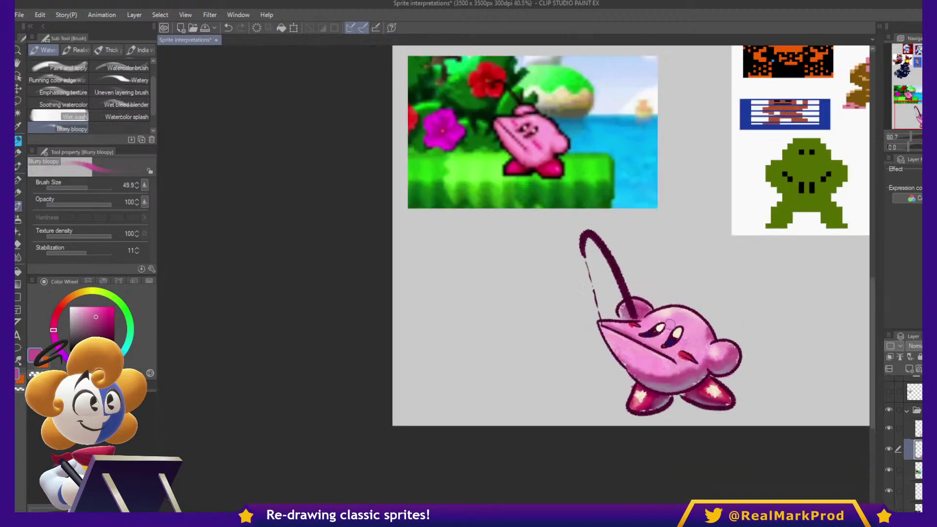
pyautogui.press('h')
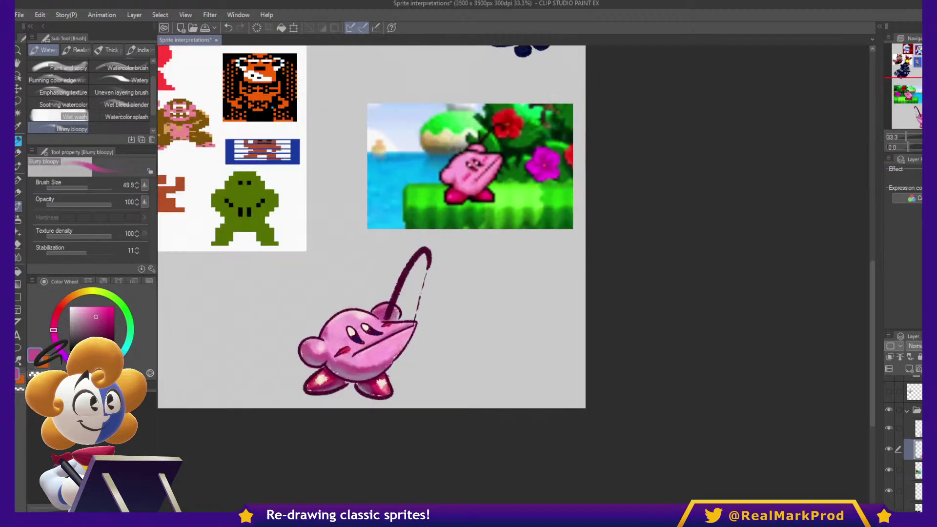
pyautogui.press('h')
pyautogui.scroll(8, 529, 166)
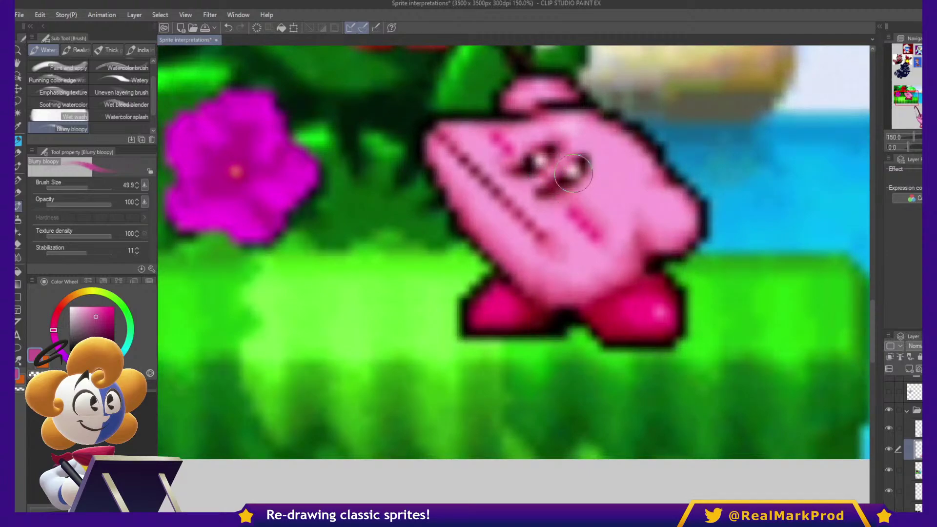
pyautogui.scroll(-5, 555, 160)
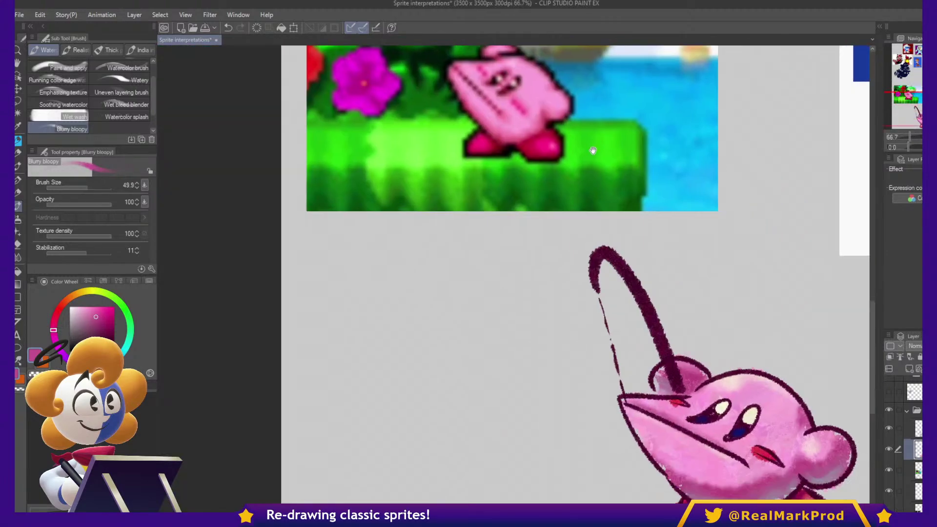
pyautogui.scroll(6, 509, 82)
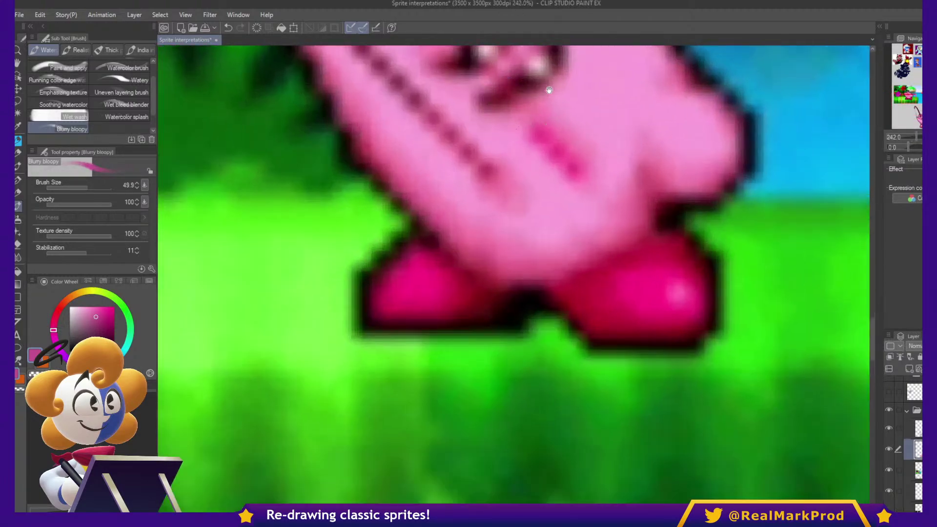
pyautogui.scroll(1, 629, 234)
pyautogui.press('p')
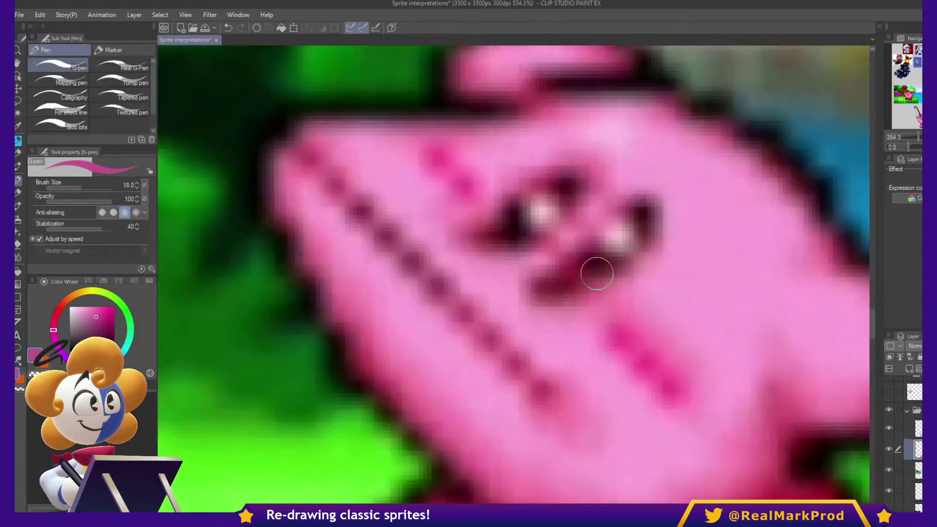
pyautogui.moveTo(108, 333); pyautogui.dragTo(141, 372)
pyautogui.moveTo(701, 297)
pyautogui.mouseDown()
pyautogui.moveTo(633, 281)
pyautogui.moveTo(636, 292)
pyautogui.moveTo(630, 286)
pyautogui.moveTo(677, 261)
pyautogui.moveTo(680, 328)
pyautogui.moveTo(652, 335)
pyautogui.mouseUp()
pyautogui.moveTo(677, 293); pyautogui.dragTo(694, 284)
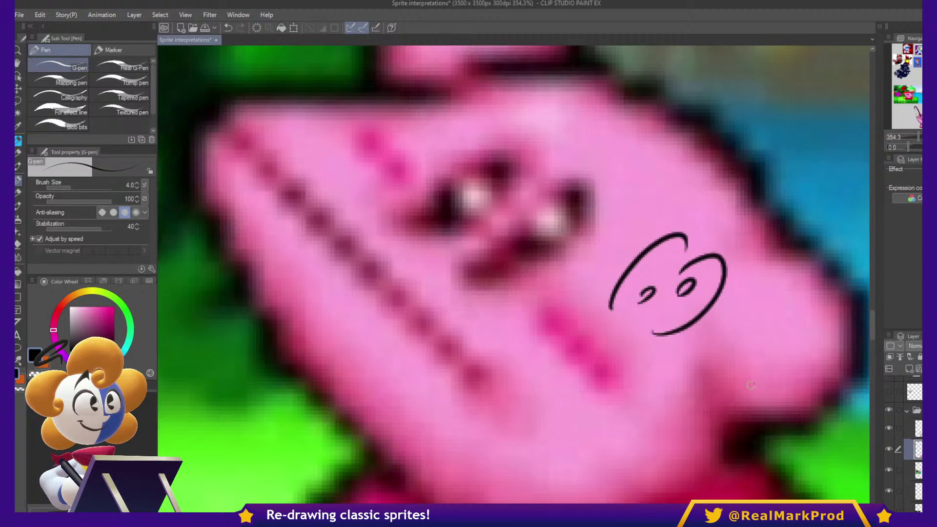
pyautogui.hotkey('ctrl', 'z')
pyautogui.hotkey('ctrl', 'z')
pyautogui.hotkey('ctrl', 'z')
pyautogui.hotkey('ctrl', 'z')
# - Check the whole pink character beside its reference sprite and save the illustration
pyautogui.hotkey('ctrl', 'alt', '0')
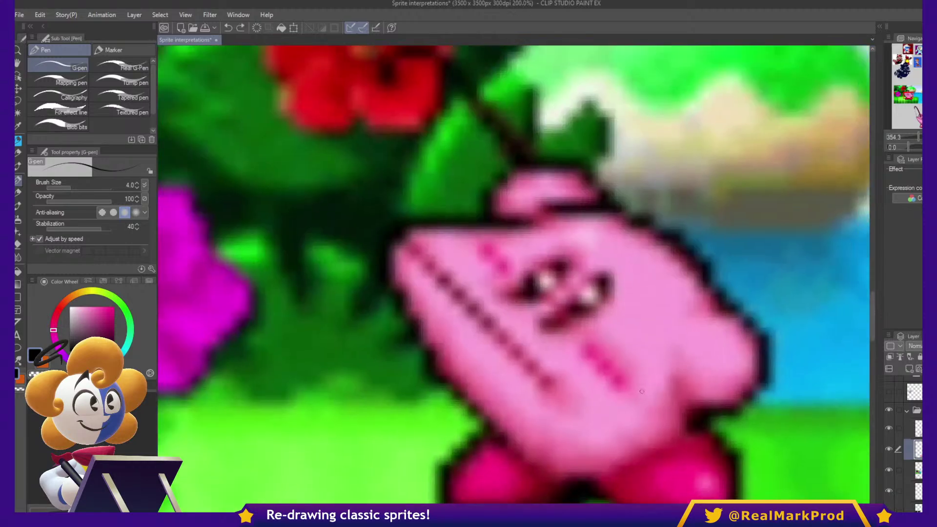
pyautogui.scroll(-6, 650, 401)
pyautogui.moveTo(696, 433); pyautogui.dragTo(626, 318)
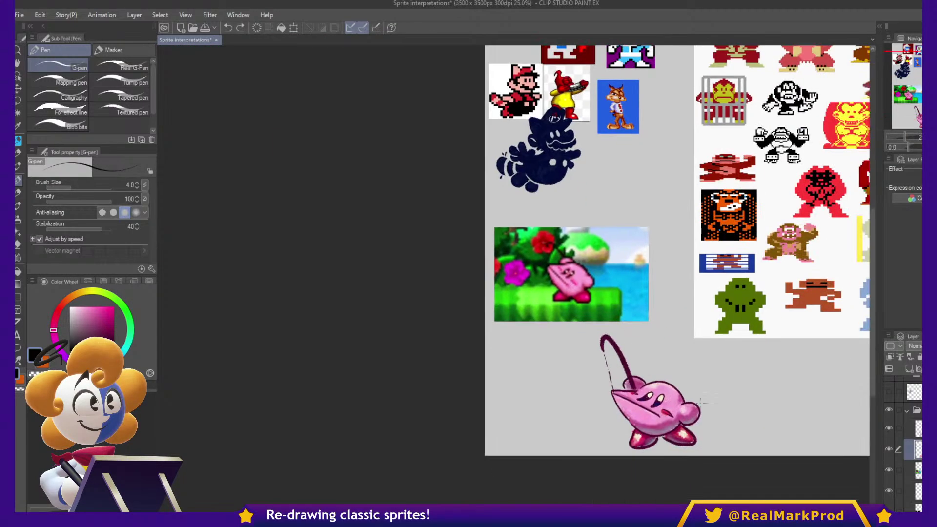
pyautogui.scroll(2, 693, 417)
pyautogui.hotkey('ctrl', 's')
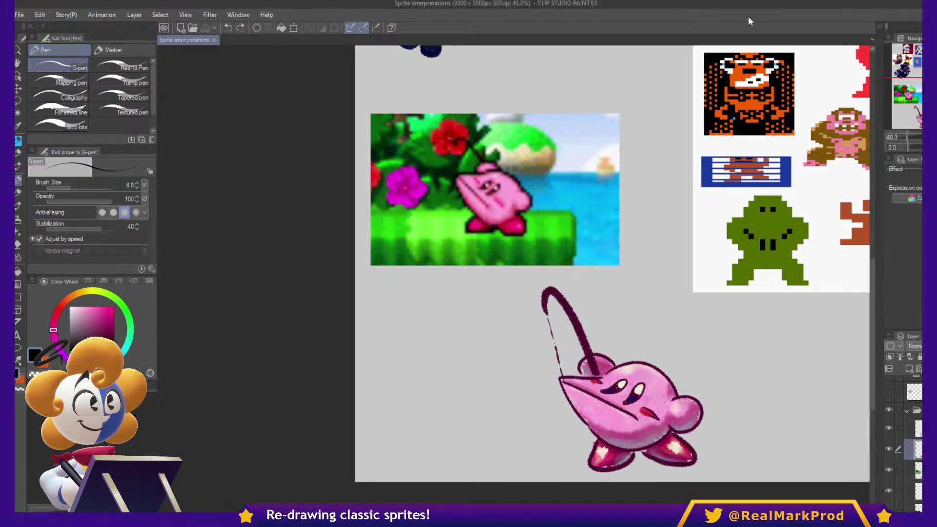
# - Review the finished pink character, then examine the dark navy character and the red and yellow reference sprite above it
pyautogui.scroll(6, 630, 352)
pyautogui.moveTo(640, 403); pyautogui.dragTo(613, 283)
pyautogui.scroll(-8, 613, 283)
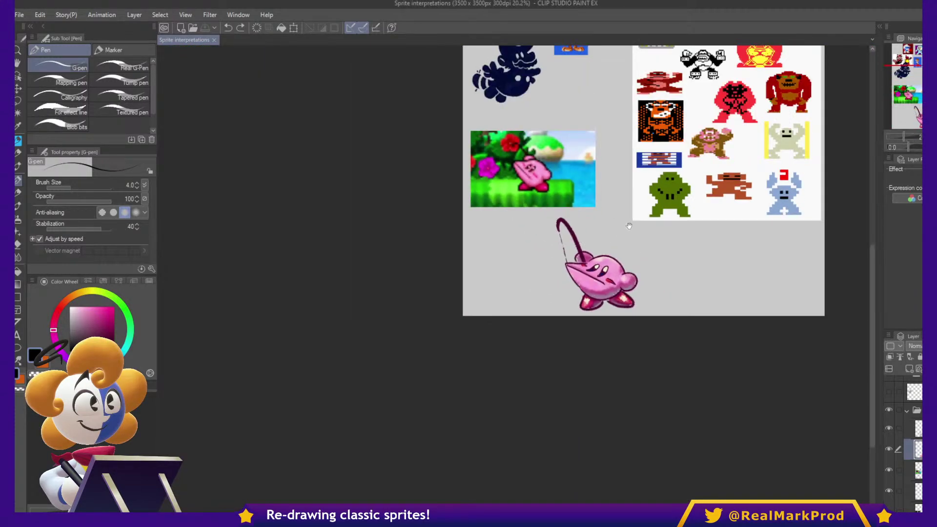
pyautogui.moveTo(630, 226); pyautogui.dragTo(593, 299)
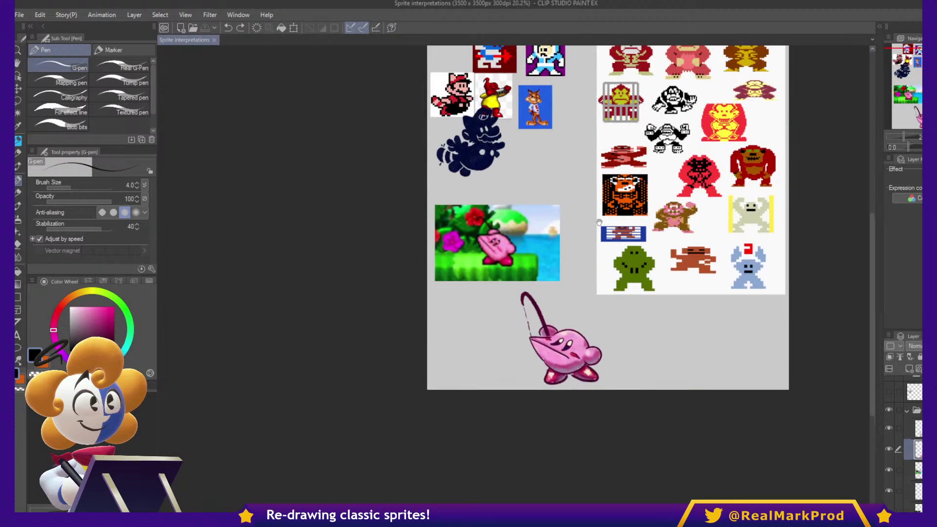
pyautogui.moveTo(599, 225); pyautogui.dragTo(584, 304)
pyautogui.moveTo(550, 236); pyautogui.dragTo(552, 271)
pyautogui.scroll(4, 539, 265)
pyautogui.scroll(5, 489, 260)
pyautogui.moveTo(454, 256)
pyautogui.mouseDown()
pyautogui.moveTo(581, 260)
pyautogui.moveTo(684, 288)
pyautogui.mouseUp()
pyautogui.moveTo(616, 289)
pyautogui.mouseDown()
pyautogui.moveTo(640, 283)
pyautogui.moveTo(712, 304)
pyautogui.mouseUp()
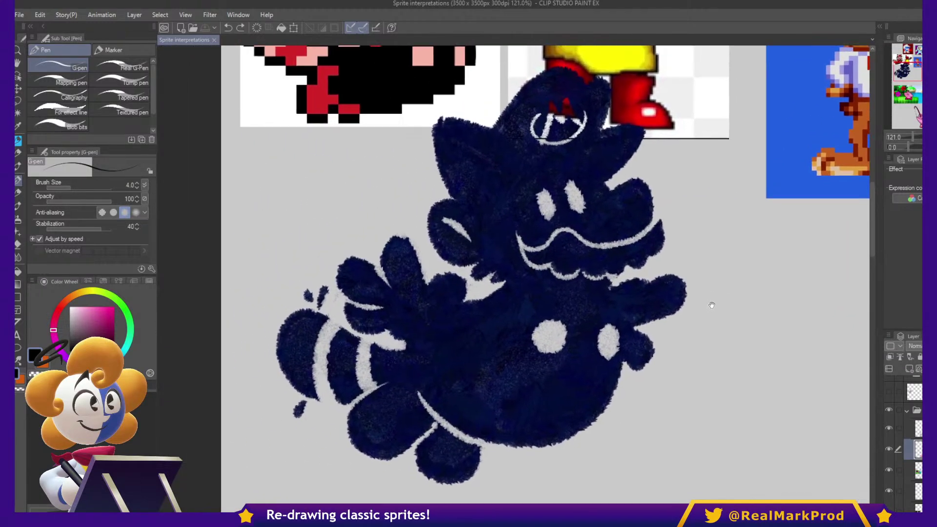
pyautogui.scroll(4, 622, 301)
pyautogui.scroll(-5, 622, 302)
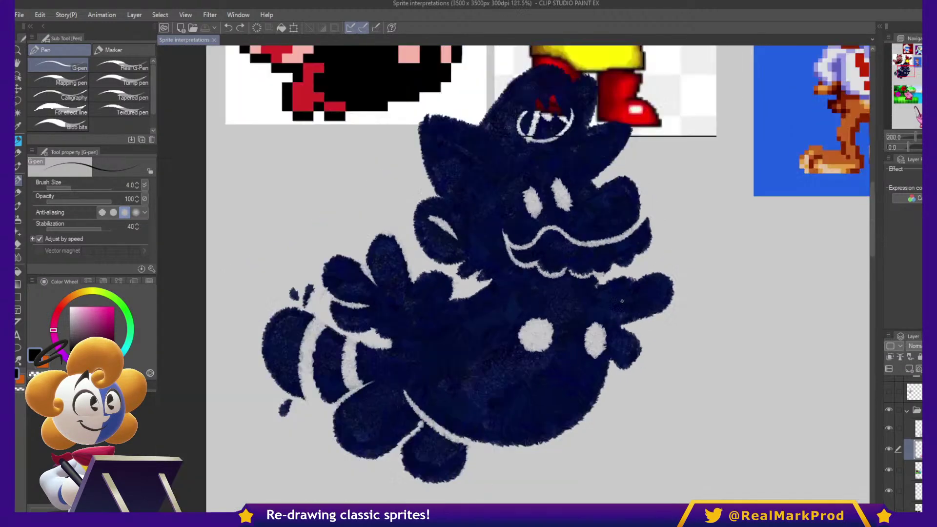
pyautogui.scroll(2, 611, 304)
pyautogui.scroll(-2, 612, 304)
pyautogui.moveTo(628, 184)
pyautogui.mouseDown()
pyautogui.moveTo(625, 268)
pyautogui.moveTo(603, 387)
pyautogui.mouseUp()
pyautogui.scroll(3, 603, 387)
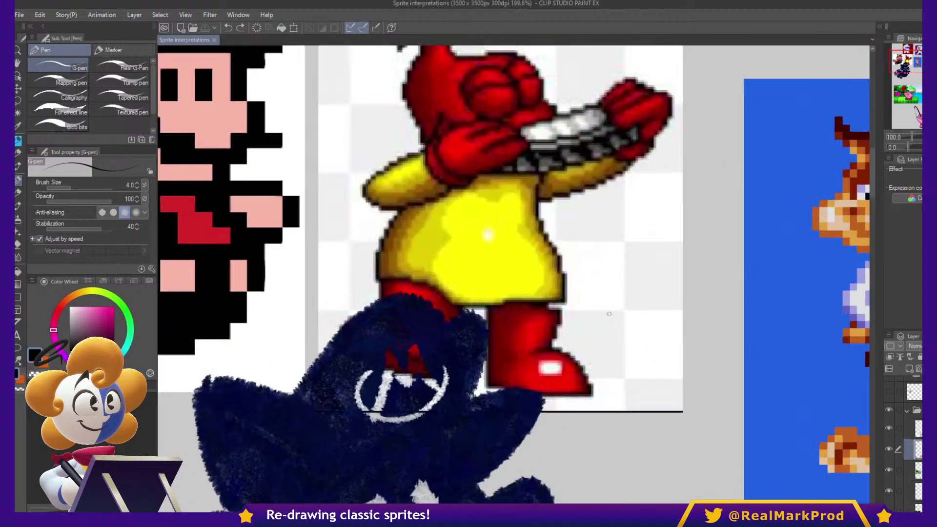
# - Look over the gorilla sprite sheet and the remaining reference sprites around the finished drawings
pyautogui.scroll(-1, 629, 357)
pyautogui.moveTo(687, 358); pyautogui.dragTo(544, 406)
pyautogui.moveTo(664, 483); pyautogui.dragTo(575, 302)
pyautogui.moveTo(668, 335); pyautogui.dragTo(515, 184)
pyautogui.moveTo(695, 395); pyautogui.dragTo(505, 236)
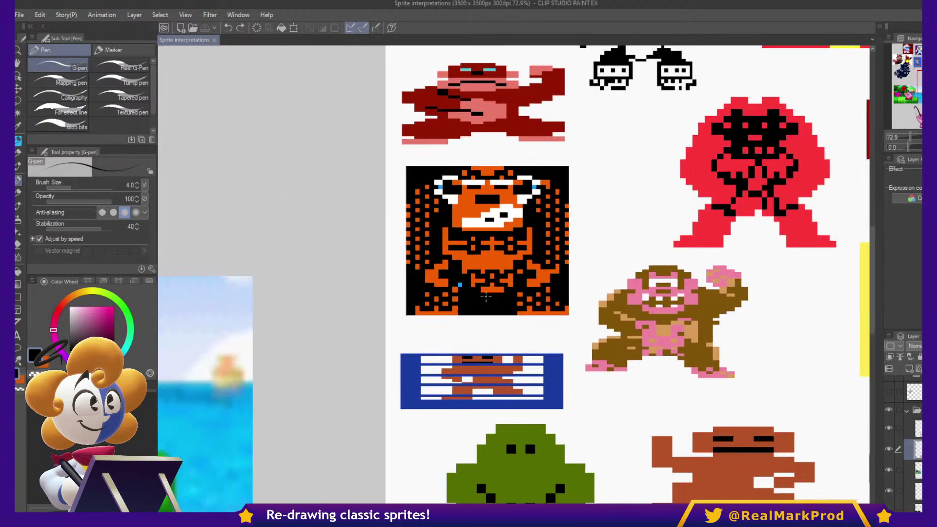
pyautogui.moveTo(370, 358); pyautogui.dragTo(429, 302)
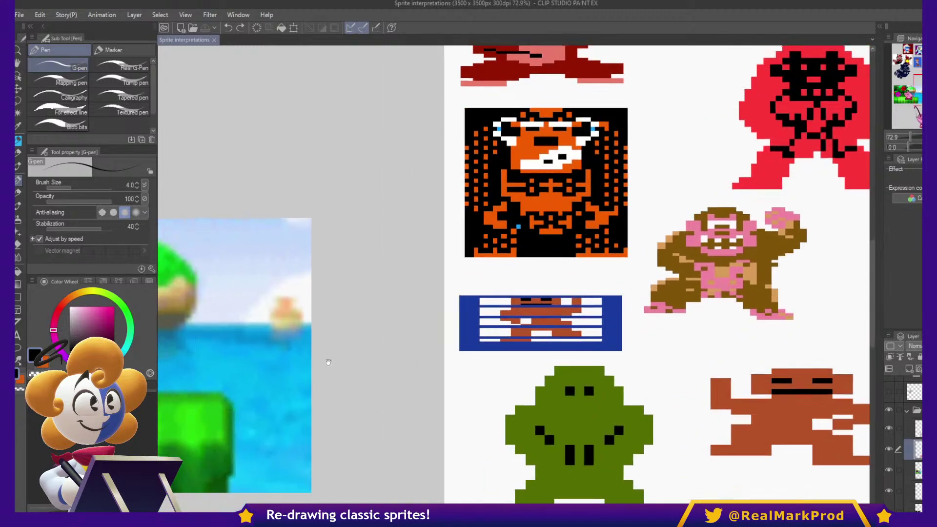
pyautogui.moveTo(328, 359); pyautogui.dragTo(456, 270)
pyautogui.moveTo(343, 345)
pyautogui.mouseDown()
pyautogui.moveTo(490, 297)
pyautogui.moveTo(495, 239)
pyautogui.mouseUp()
pyautogui.scroll(-3, 436, 306)
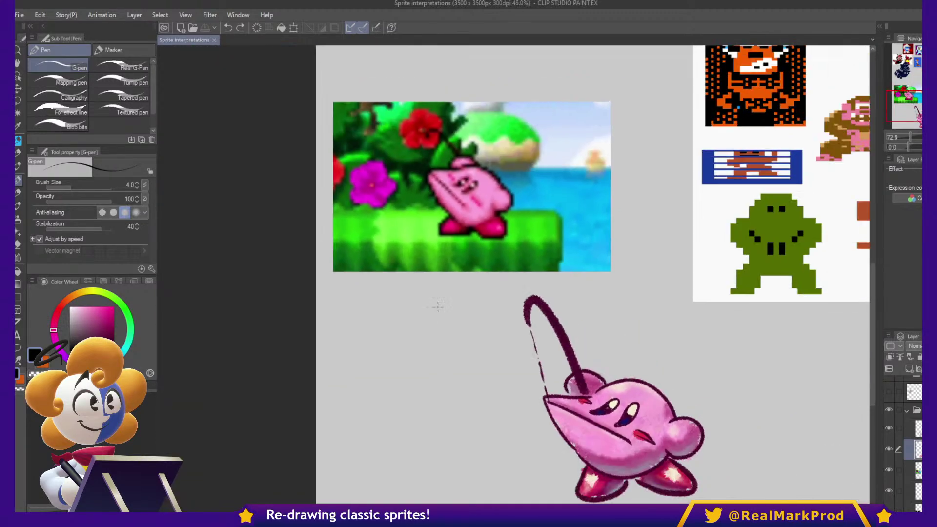
pyautogui.moveTo(596, 231); pyautogui.dragTo(465, 312)
pyautogui.moveTo(481, 242); pyautogui.dragTo(431, 382)
pyautogui.moveTo(432, 334); pyautogui.dragTo(479, 216)
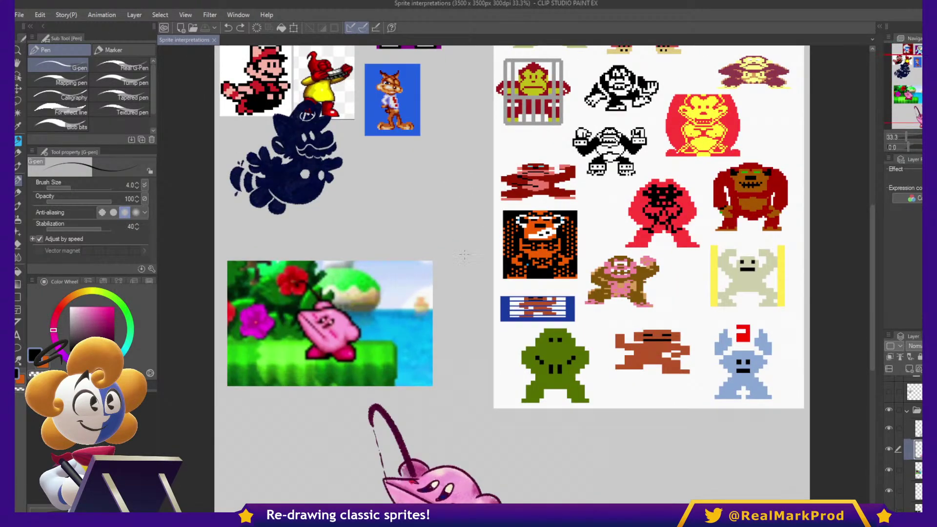